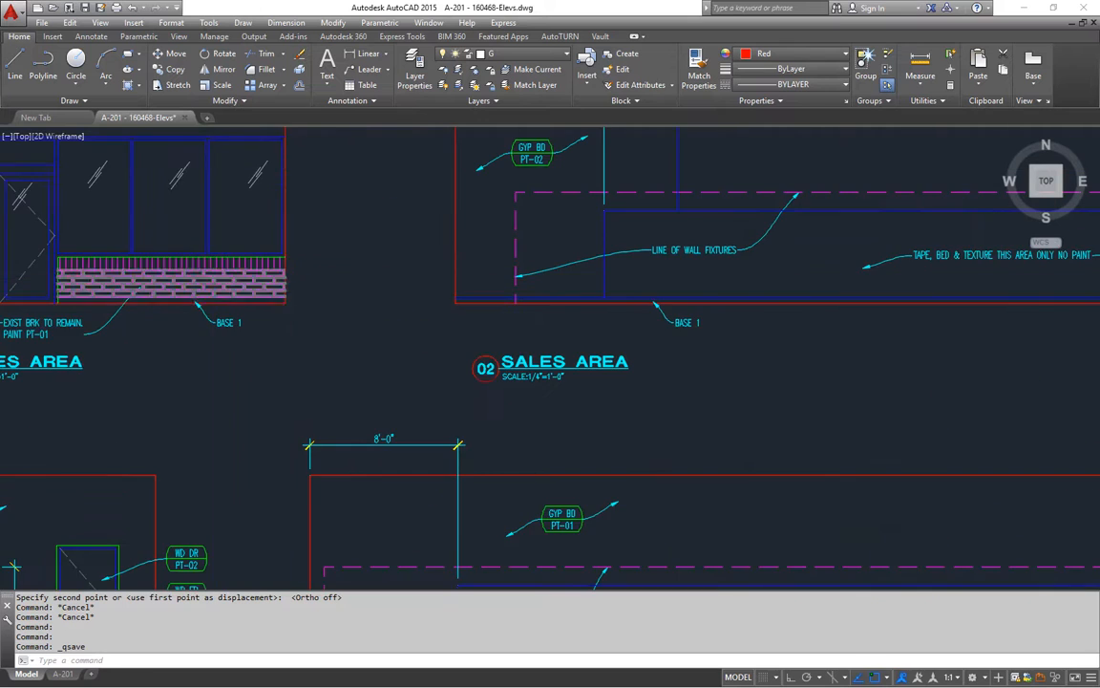
Step: Rotate the faded reference floor plan above the sheet frame so that it stands vertically
{"action": "scroll", "coordinate": [144, 217], "scroll_direction": "down", "scroll_amount": 5}
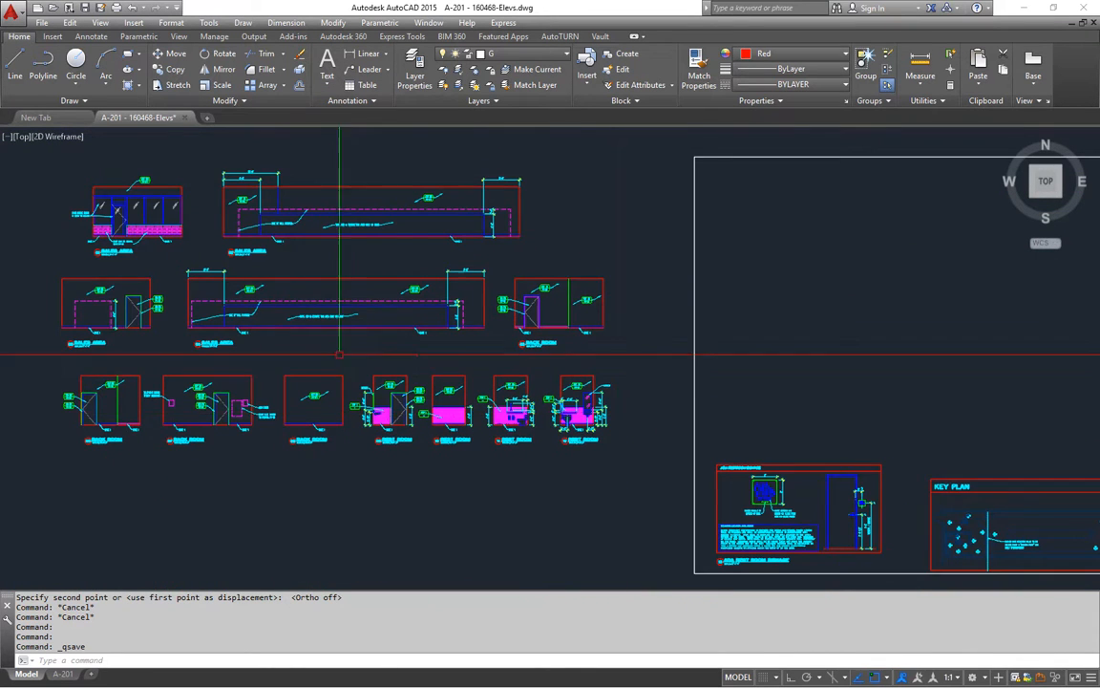
{"action": "scroll", "coordinate": [331, 364], "scroll_direction": "down", "scroll_amount": 5}
{"action": "middle_click_drag", "start_coordinate": [464, 248], "coordinate": [449, 278]}
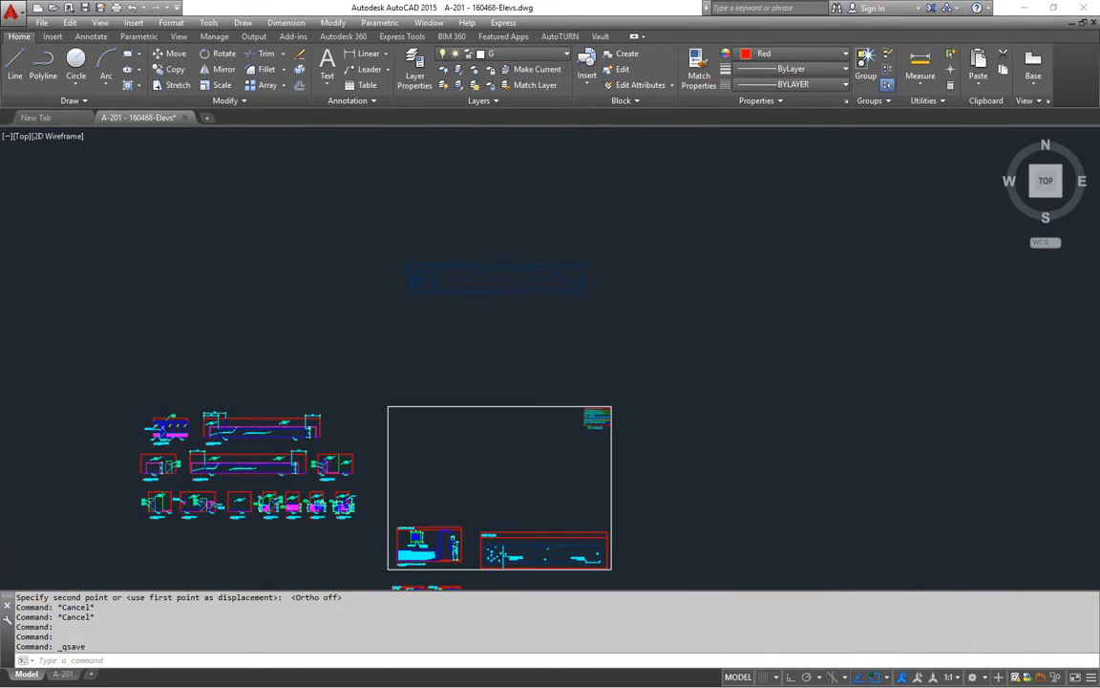
{"action": "key", "text": "Escape"}
{"action": "type", "text": "r"}
{"action": "key", "text": "Return"}
{"action": "scroll", "coordinate": [509, 301], "scroll_direction": "up", "scroll_amount": 2}
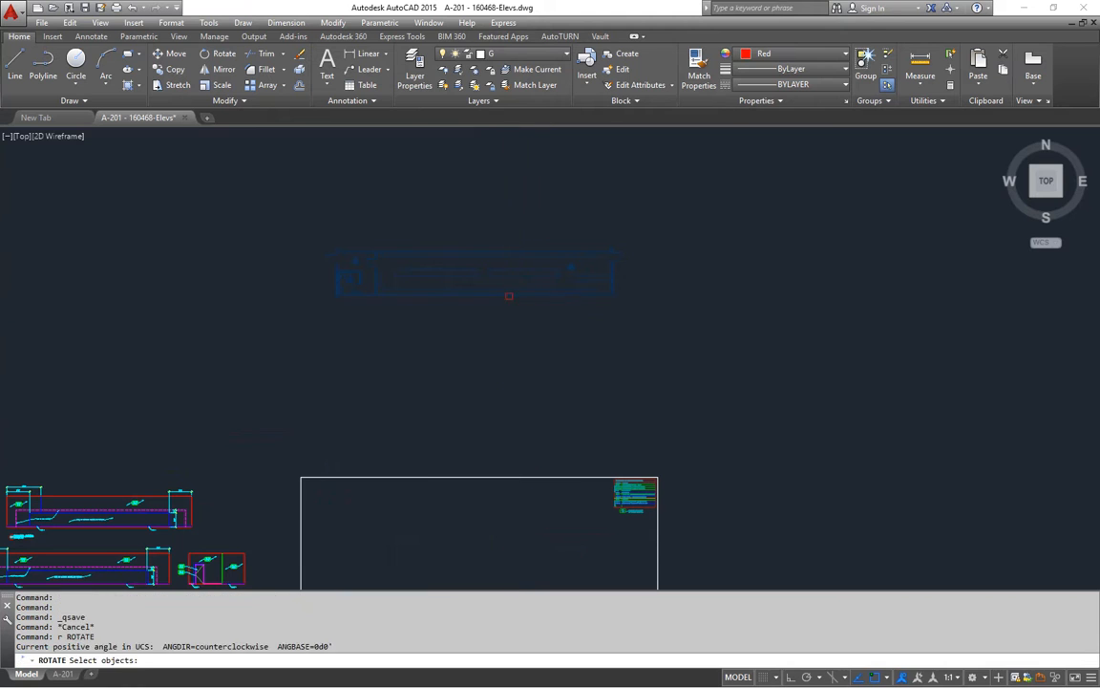
{"action": "key", "text": "Return"}
{"action": "left_click", "coordinate": [505, 267]}
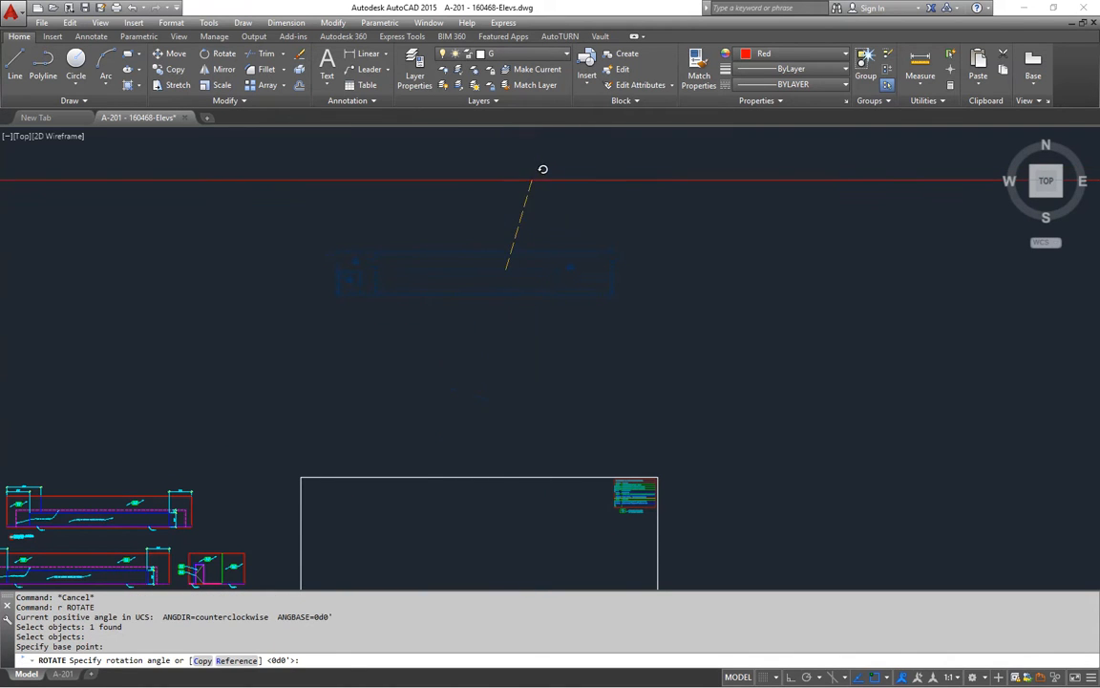
{"action": "left_click", "coordinate": [534, 156]}
{"action": "key", "text": "Escape"}
Step: Move the rotated reference plan to a clear area above the sheet frame
{"action": "type", "text": "m"}
{"action": "key", "text": "Return"}
{"action": "left_click_drag", "start_coordinate": [560, 351], "coordinate": [497, 287]}
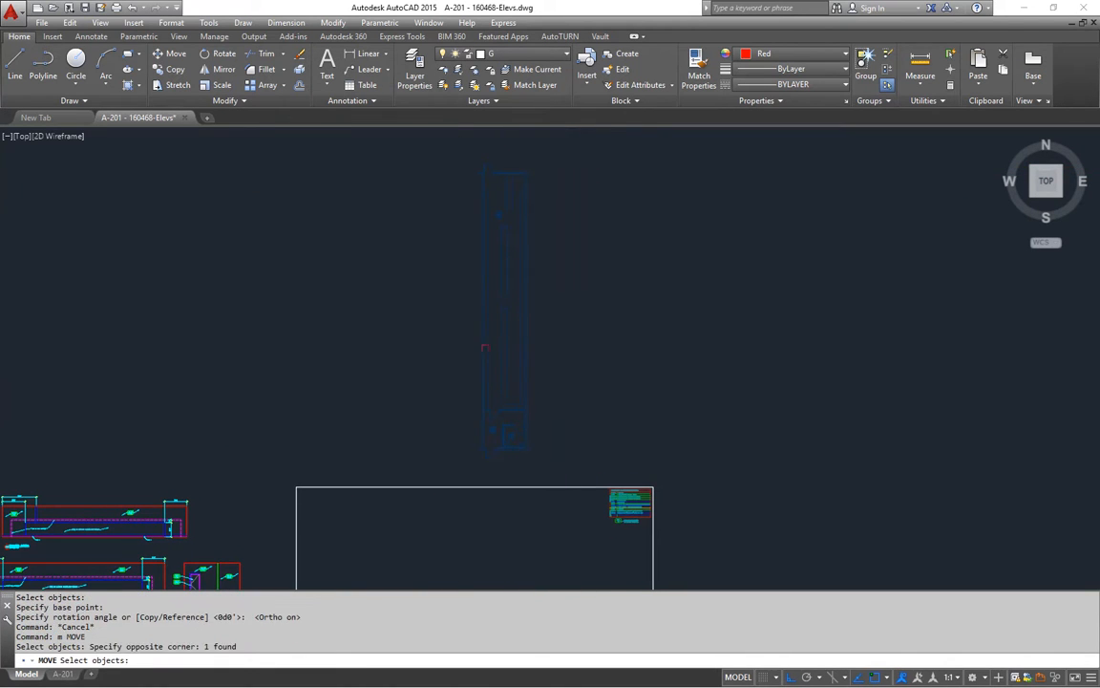
{"action": "key", "text": "Return"}
{"action": "left_click", "coordinate": [626, 342]}
{"action": "mouse_move", "coordinate": [616, 297]}
{"action": "middle_mouse_down"}
{"action": "mouse_move", "coordinate": [544, 329]}
{"action": "mouse_move", "coordinate": [516, 363]}
{"action": "mouse_move", "coordinate": [343, 392]}
{"action": "middle_mouse_up"}
{"action": "key", "text": "Escape"}
{"action": "key", "text": "Escape"}
Step: Copy the 01 Sales Area storefront elevation with its notes, without its title, to the space directly below the rotated plan
{"action": "scroll", "coordinate": [342, 392], "scroll_direction": "up", "scroll_amount": 5}
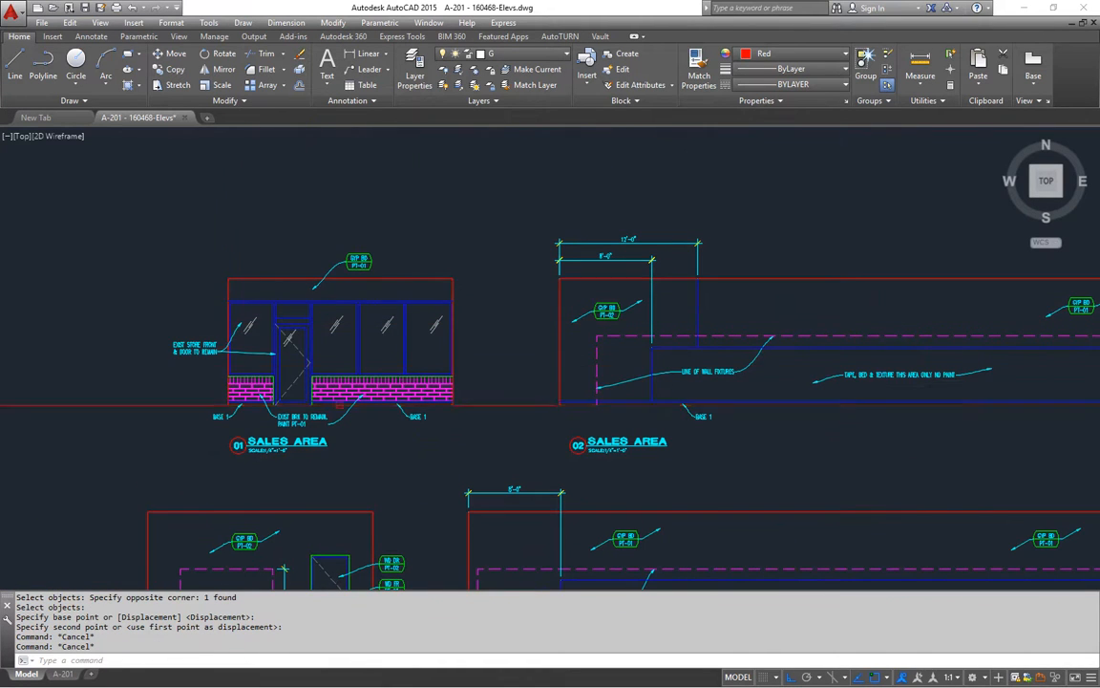
{"action": "middle_click_drag", "start_coordinate": [327, 378], "coordinate": [403, 366]}
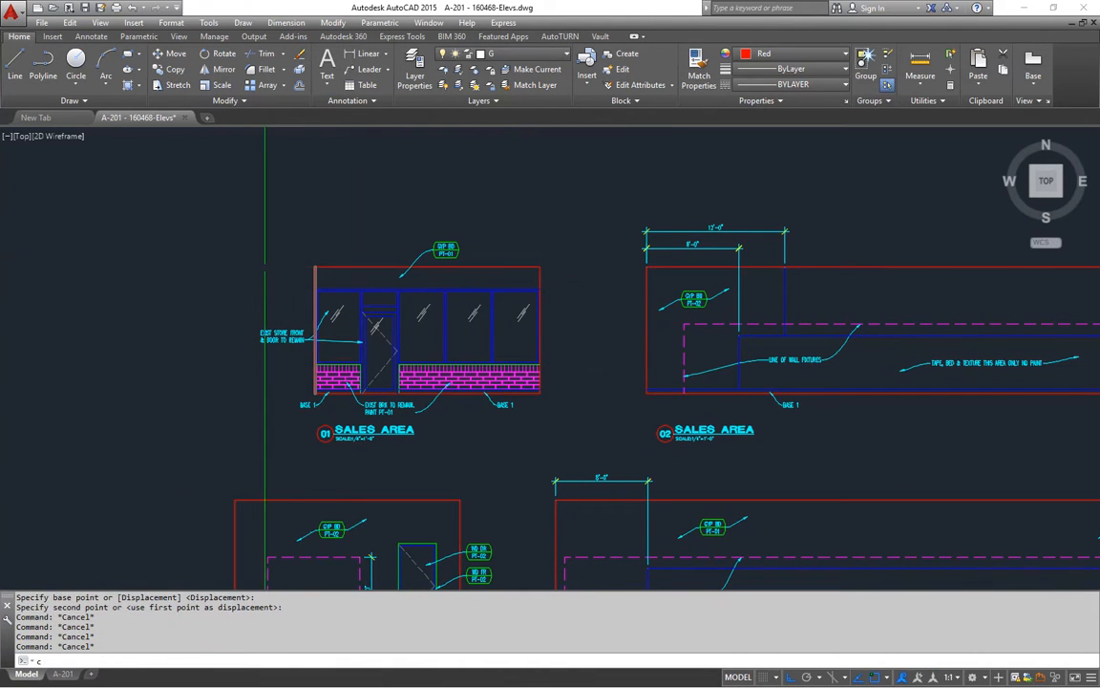
{"action": "left_click", "coordinate": [211, 190]}
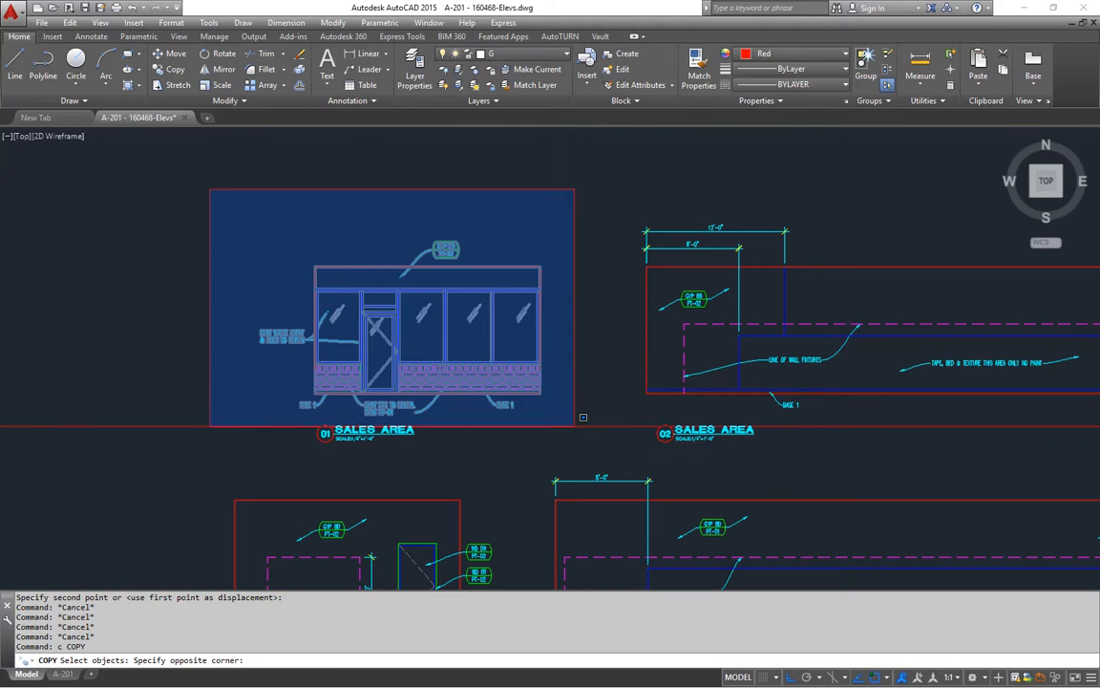
{"action": "left_click", "coordinate": [564, 428]}
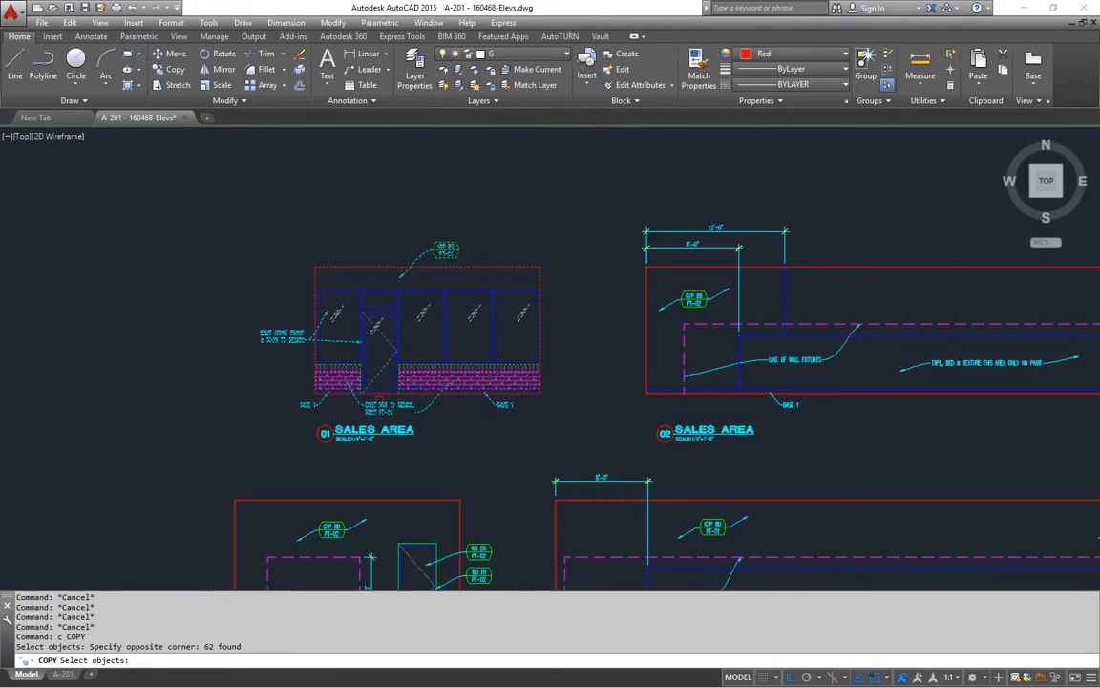
{"action": "scroll", "coordinate": [324, 382], "scroll_direction": "up", "scroll_amount": 6}
{"action": "left_click", "coordinate": [298, 421]}
{"action": "scroll", "coordinate": [303, 413], "scroll_direction": "down", "scroll_amount": 8}
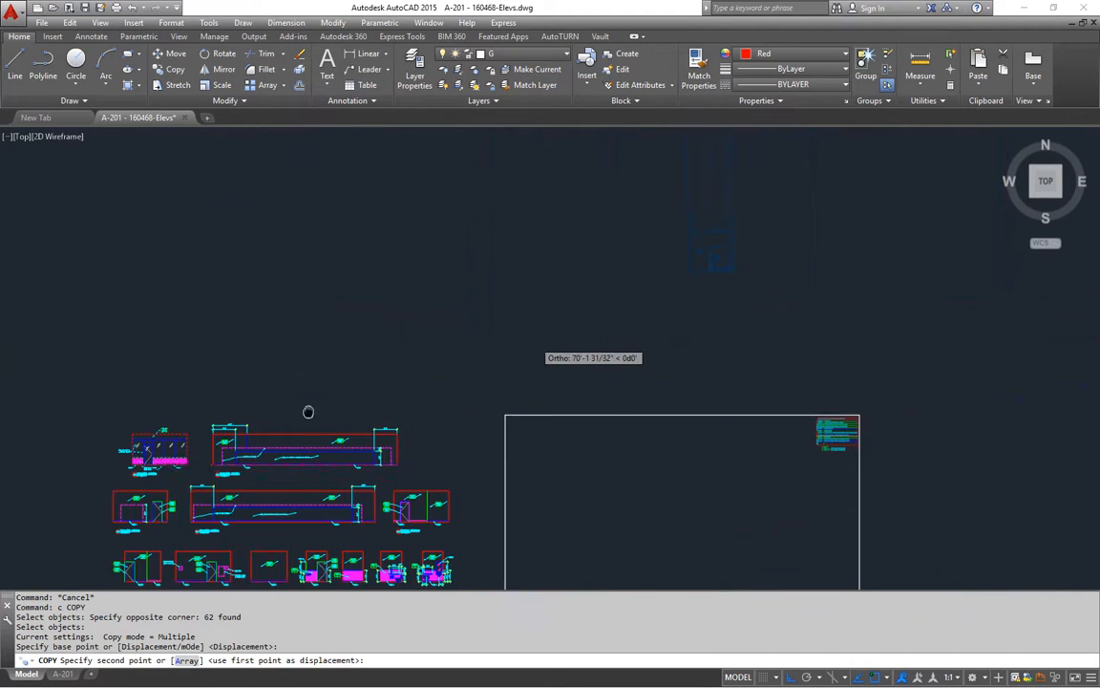
{"action": "middle_click_drag", "start_coordinate": [681, 338], "coordinate": [504, 387]}
{"action": "scroll", "coordinate": [541, 363], "scroll_direction": "up", "scroll_amount": 2}
{"action": "left_click", "coordinate": [524, 374]}
{"action": "key", "text": "Escape"}
Step: Move the copied elevation by its upper-left corner, using an .x point filter to line it up vertically with the plan's wall
{"action": "type", "text": "m"}
{"action": "key", "text": "Return"}
{"action": "left_click", "coordinate": [413, 339]}
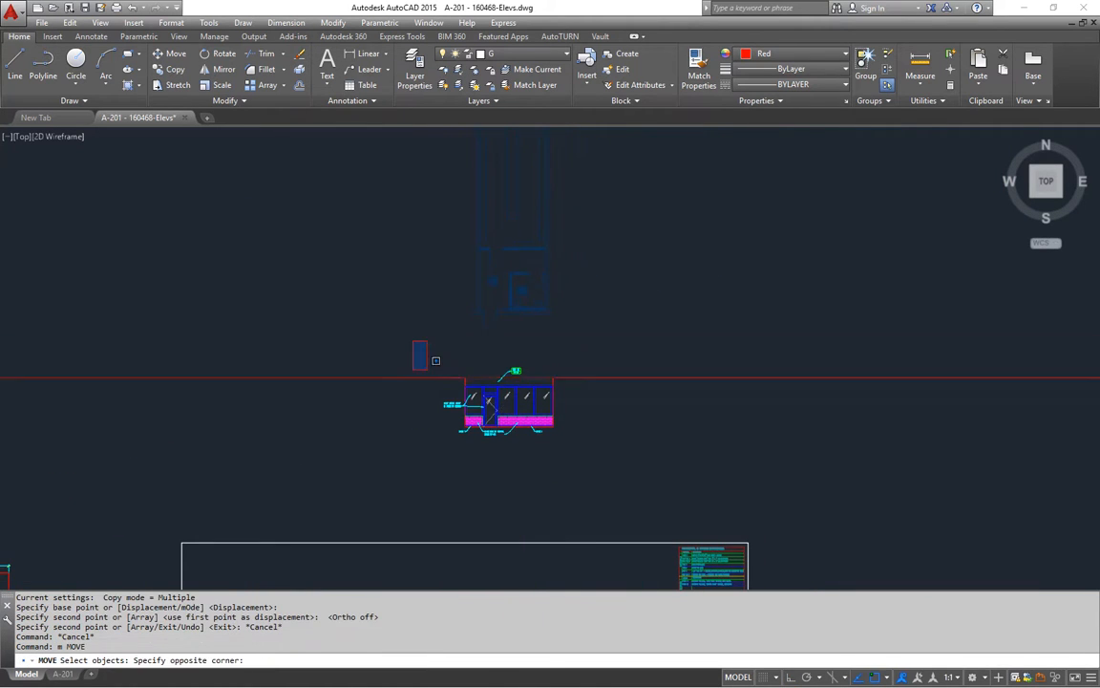
{"action": "left_click", "coordinate": [564, 444]}
{"action": "scroll", "coordinate": [493, 405], "scroll_direction": "up", "scroll_amount": 4}
{"action": "key", "text": "Return"}
{"action": "scroll", "coordinate": [483, 431], "scroll_direction": "up", "scroll_amount": 4}
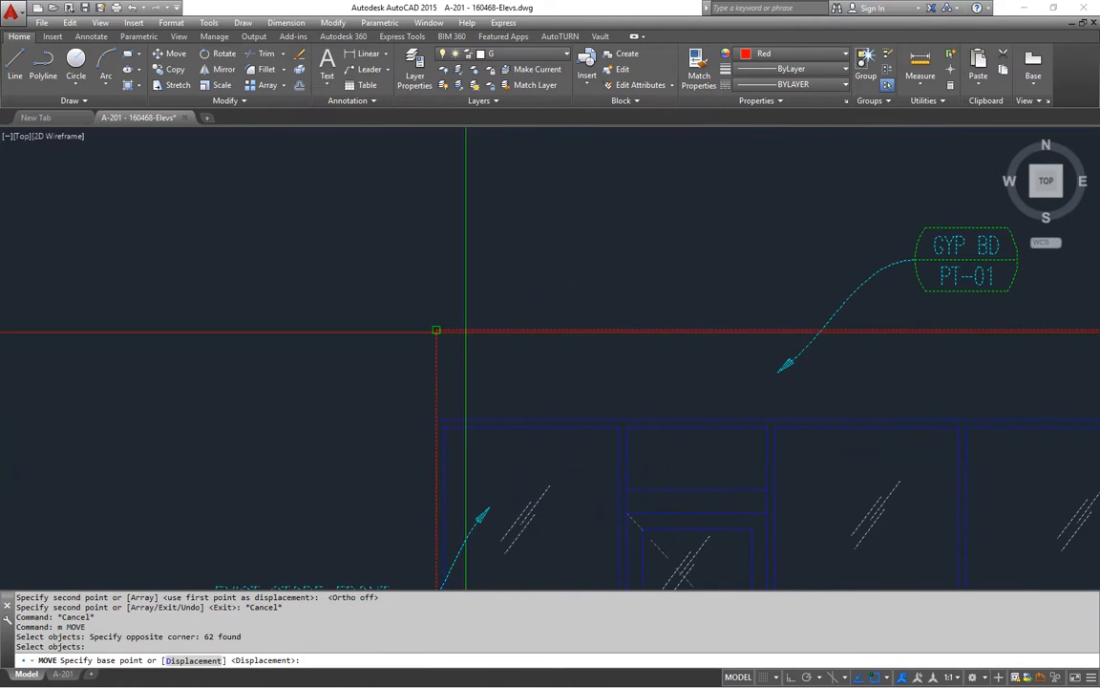
{"action": "left_click", "coordinate": [435, 331]}
{"action": "scroll", "coordinate": [449, 330], "scroll_direction": "down", "scroll_amount": 8}
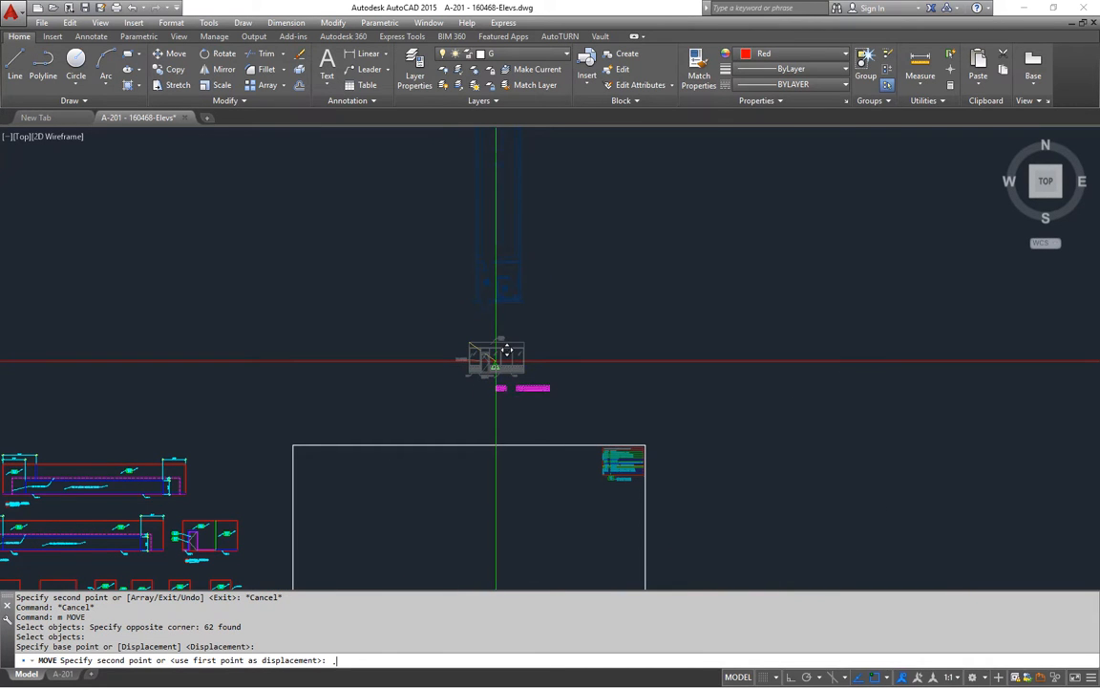
{"action": "scroll", "coordinate": [499, 455], "scroll_direction": "up", "scroll_amount": 3}
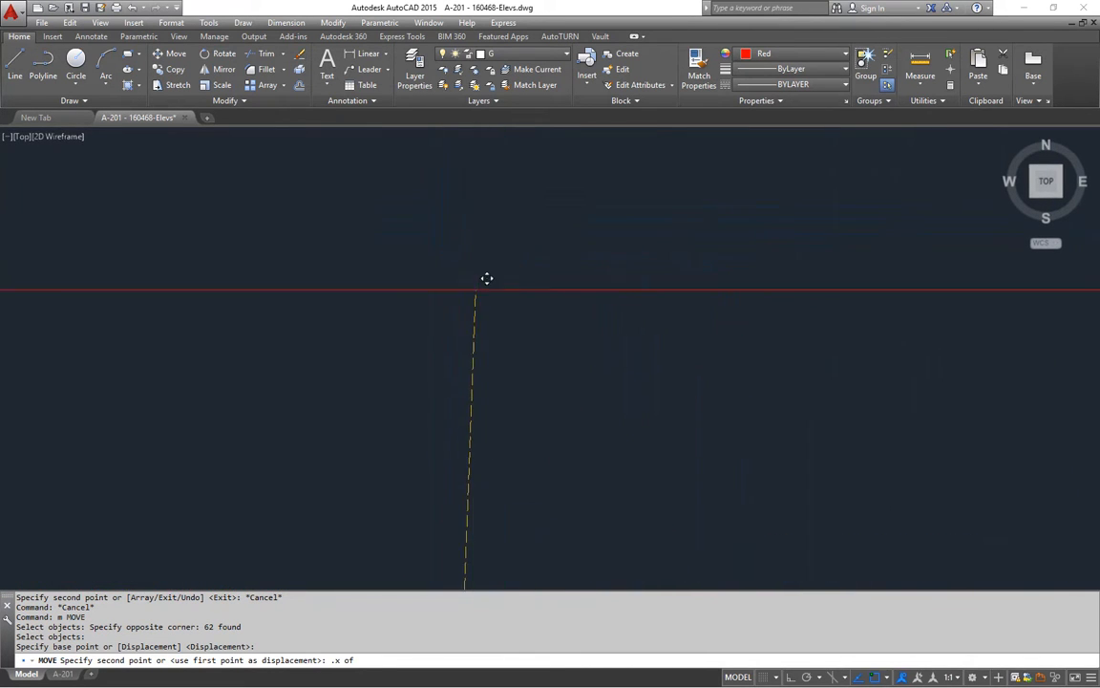
{"action": "scroll", "coordinate": [555, 422], "scroll_direction": "down", "scroll_amount": 3}
{"action": "key", "text": "F8"}
{"action": "scroll", "coordinate": [503, 438], "scroll_direction": "up", "scroll_amount": 5}
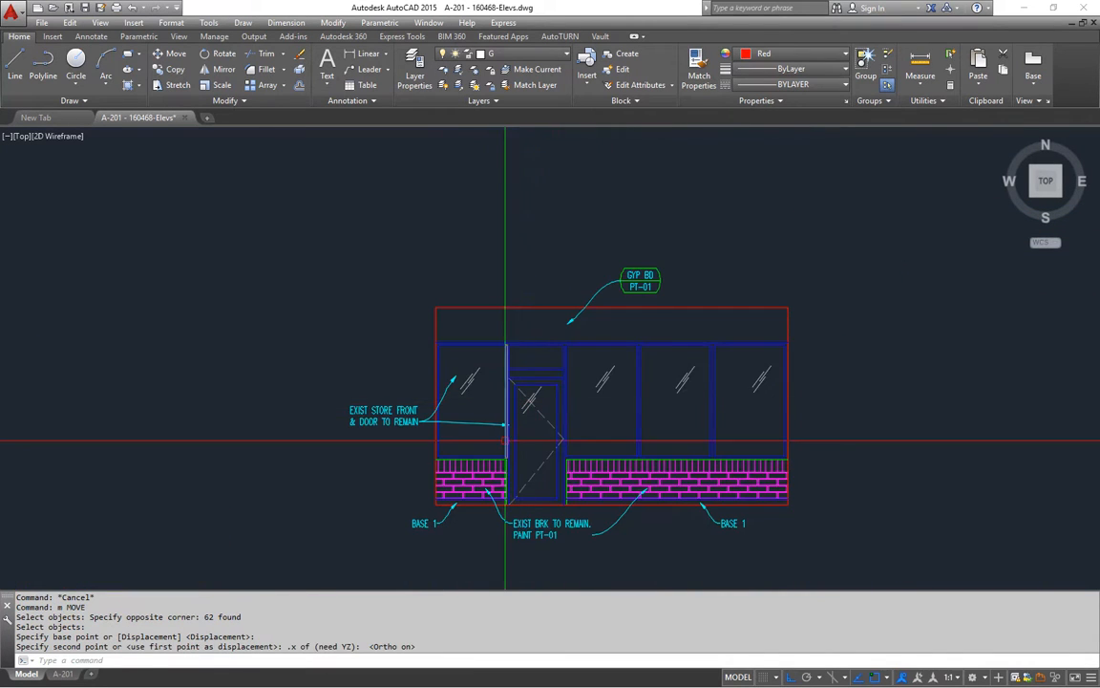
{"action": "key", "text": "Escape"}
{"action": "key", "text": "Escape"}
{"action": "key", "text": "Escape"}
Step: Erase the brick hatches and the remaining course line below the windows on both sides of the door in the copied elevation
{"action": "scroll", "coordinate": [481, 446], "scroll_direction": "up", "scroll_amount": 3}
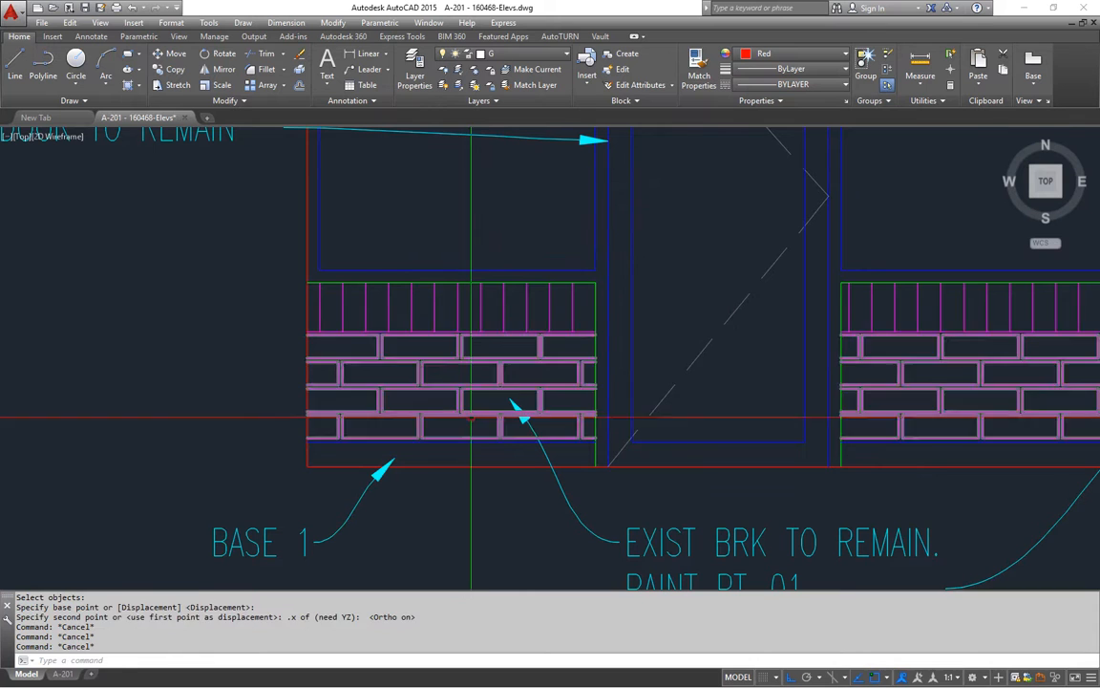
{"action": "type", "text": "e"}
{"action": "key", "text": "Return"}
{"action": "left_click", "coordinate": [473, 405]}
{"action": "left_click", "coordinate": [413, 316]}
{"action": "key", "text": "Return"}
{"action": "scroll", "coordinate": [494, 365], "scroll_direction": "down", "scroll_amount": 5}
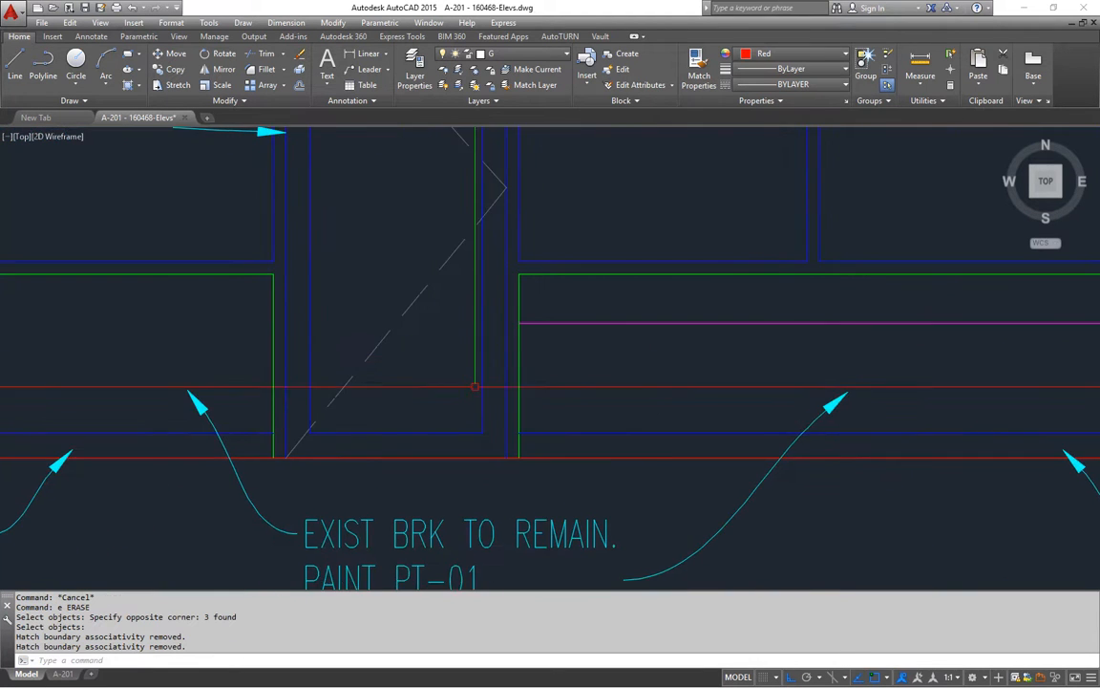
{"action": "key", "text": "Return"}
{"action": "left_click", "coordinate": [614, 364]}
{"action": "left_click", "coordinate": [587, 346]}
{"action": "key", "text": "Return"}
{"action": "middle_click_drag", "start_coordinate": [668, 366], "coordinate": [649, 396]}
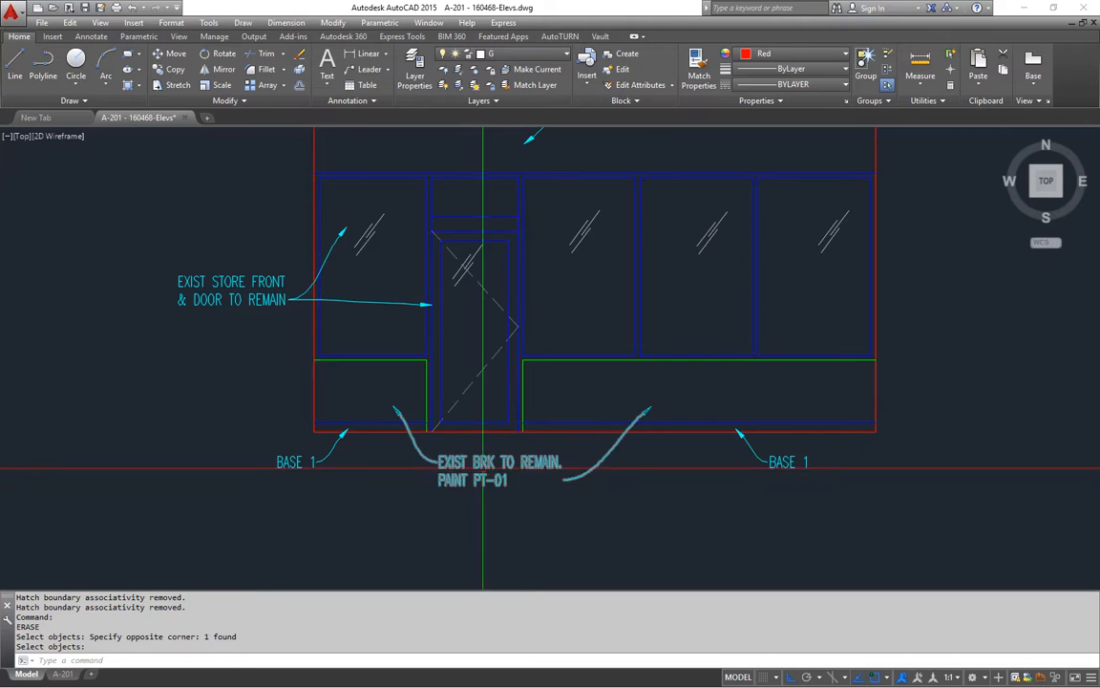
Step: Erase the "EXIST BRK TO REMAIN. PAINT PT-01" note and its leaders from the copied elevation
{"action": "key", "text": "Escape"}
{"action": "key", "text": "Escape"}
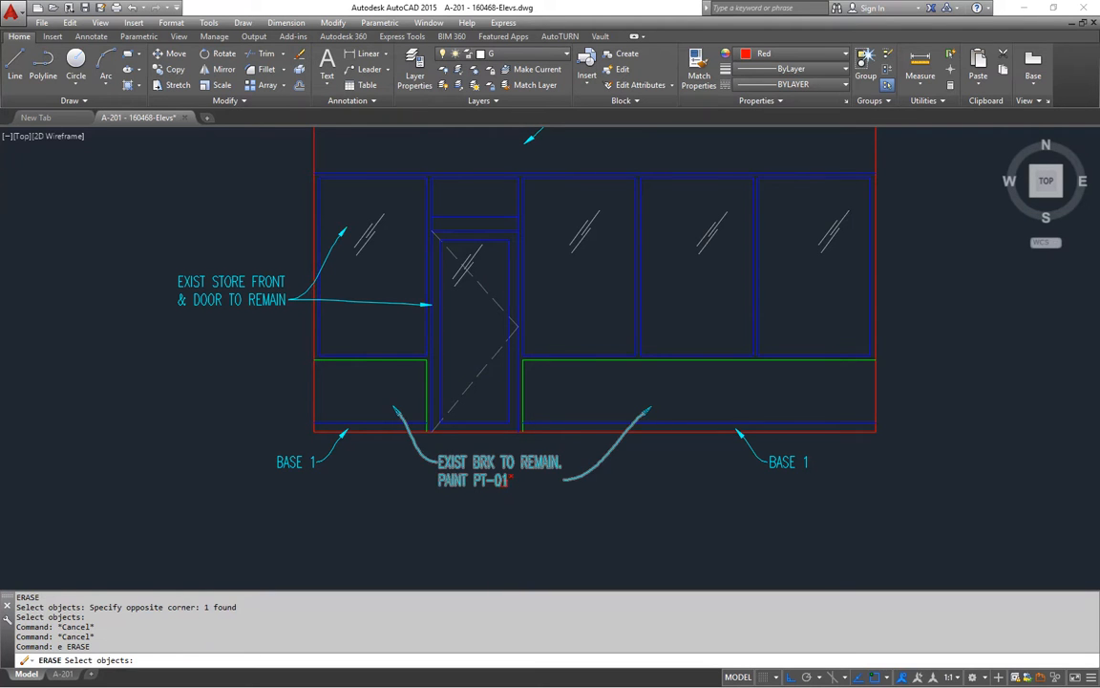
{"action": "left_click", "coordinate": [511, 480]}
{"action": "key", "text": "Return"}
{"action": "middle_click_drag", "start_coordinate": [523, 482], "coordinate": [524, 504]}
{"action": "mouse_move", "coordinate": [445, 480]}
{"action": "middle_mouse_down"}
{"action": "mouse_move", "coordinate": [475, 489]}
{"action": "mouse_move", "coordinate": [471, 539]}
{"action": "middle_mouse_up"}
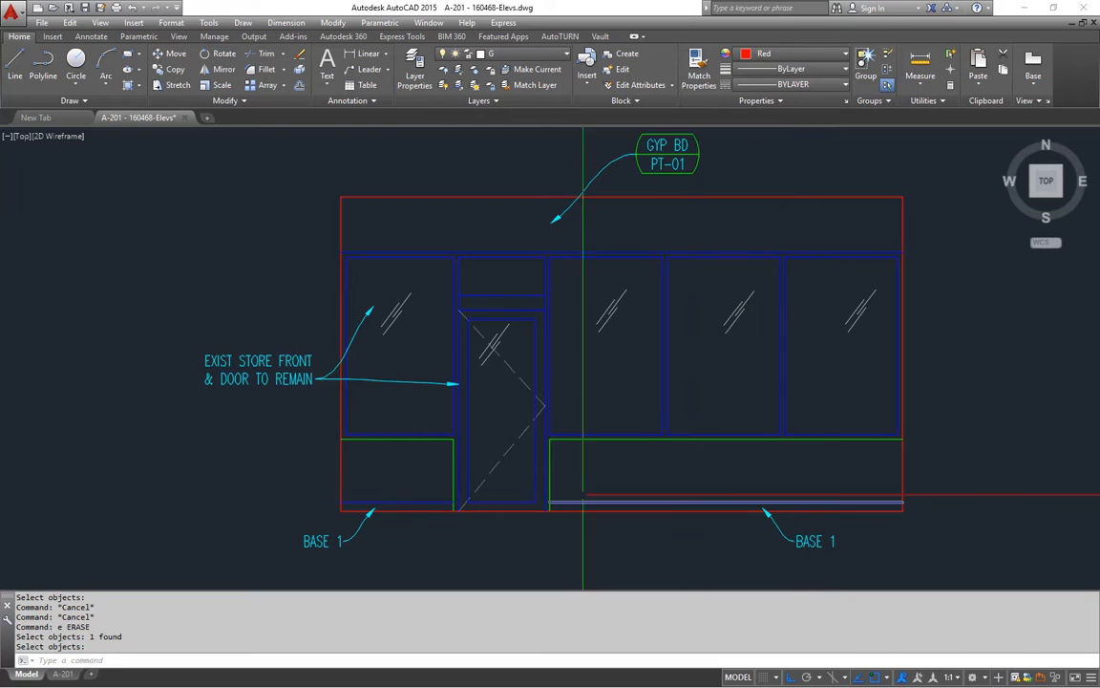
{"action": "middle_click_drag", "start_coordinate": [511, 504], "coordinate": [524, 504]}
Step: Move the "EXIST STORE FRONT & DOOR TO REMAIN" note with its leaders outward, clear of the elevation's left side
{"action": "mouse_move", "coordinate": [308, 396]}
{"action": "middle_mouse_down"}
{"action": "mouse_move", "coordinate": [424, 399]}
{"action": "mouse_move", "coordinate": [429, 363]}
{"action": "middle_mouse_up"}
{"action": "key", "text": "Escape"}
{"action": "key", "text": "Escape"}
{"action": "type", "text": "m"}
{"action": "key", "text": "Return"}
{"action": "left_click", "coordinate": [473, 344]}
{"action": "key", "text": "Return"}
{"action": "left_click", "coordinate": [447, 379]}
{"action": "key", "text": "Escape"}
{"action": "key", "text": "Escape"}
Step: Erase the window to the left of the door, including its glass marks, frame lines, base line and low wall outline
{"action": "left_click", "coordinate": [621, 277]}
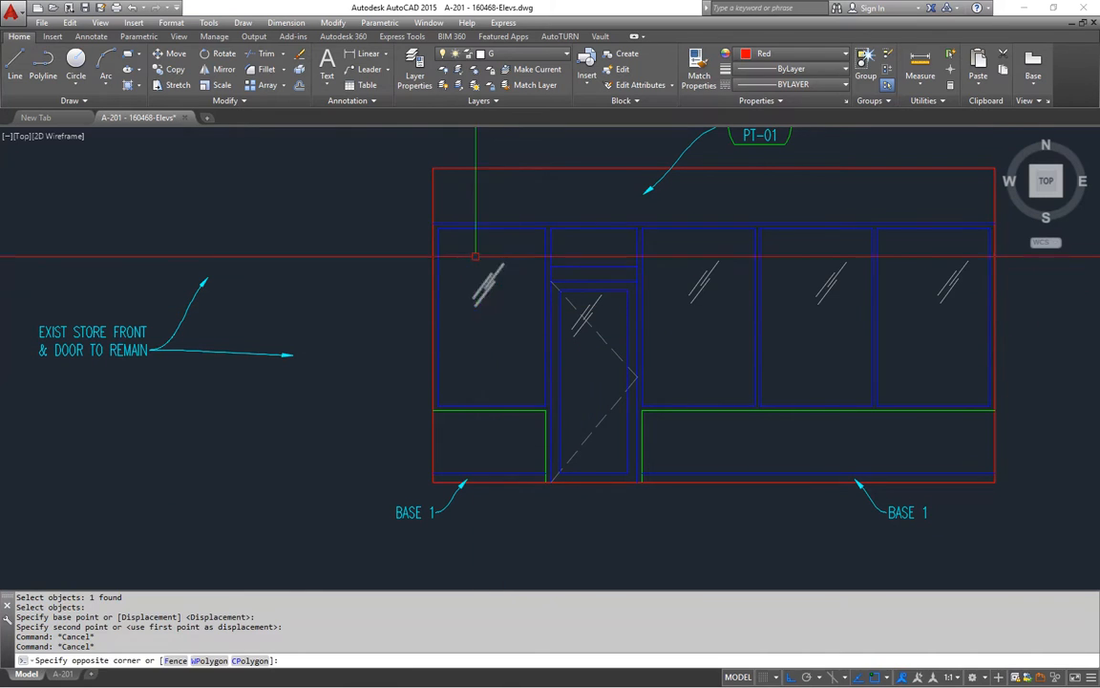
{"action": "left_click", "coordinate": [418, 232]}
{"action": "type", "text": "e"}
{"action": "key", "text": "Return"}
{"action": "left_click", "coordinate": [400, 205]}
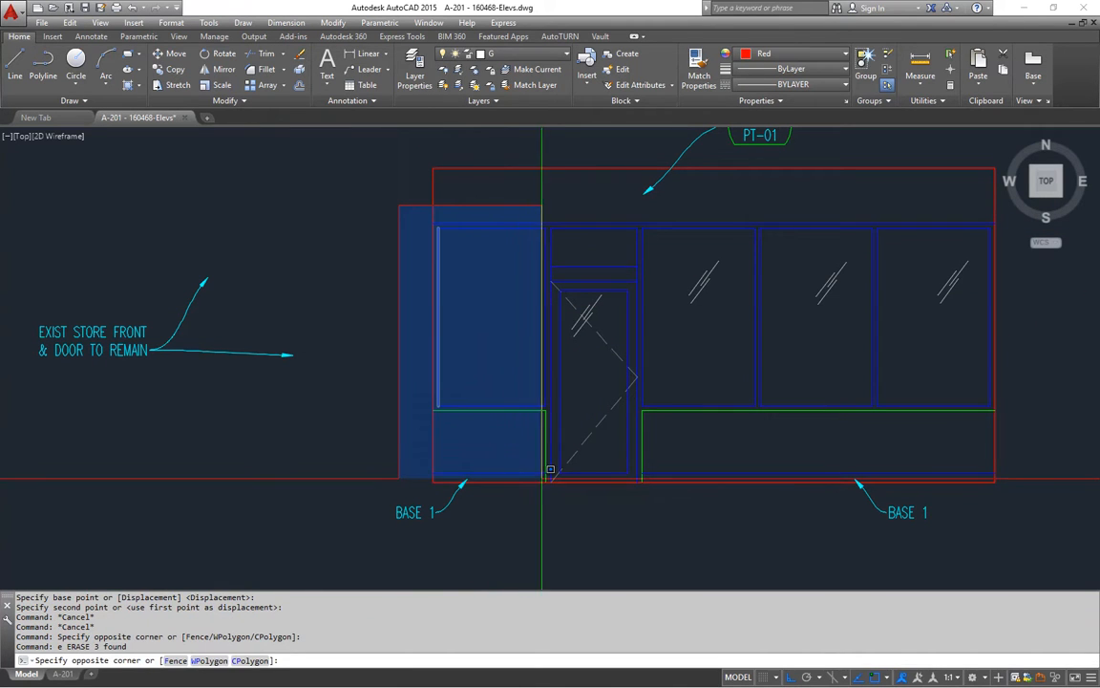
{"action": "left_click", "coordinate": [555, 469]}
{"action": "type", "text": "e"}
{"action": "key", "text": "Return"}
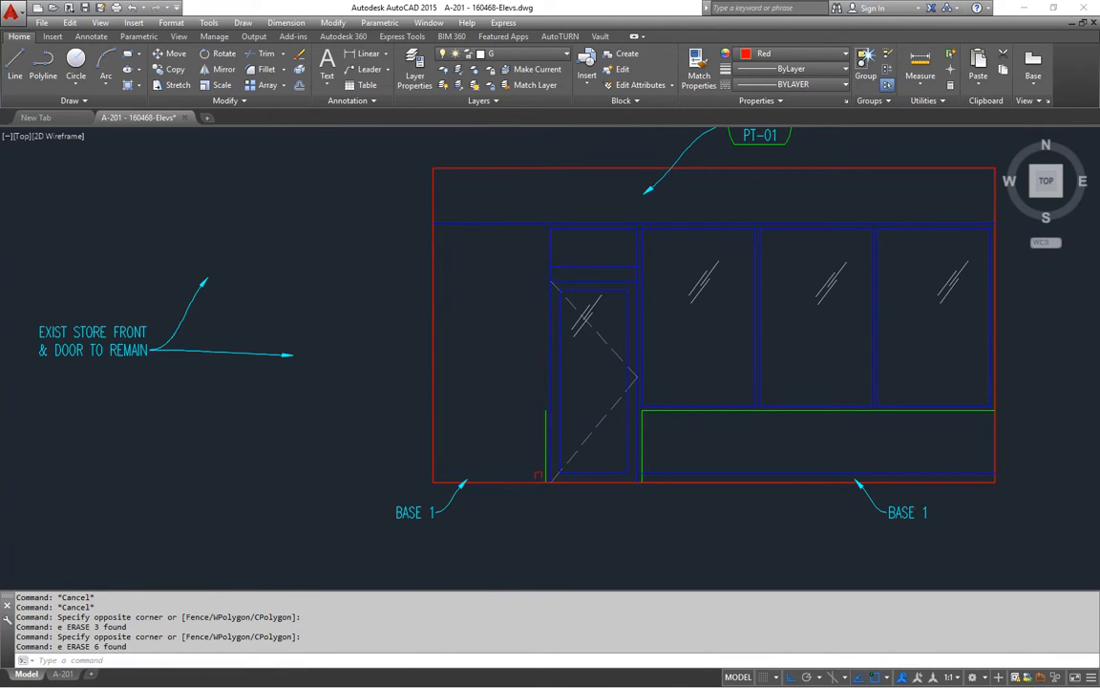
{"action": "left_click", "coordinate": [545, 449]}
{"action": "type", "text": "e"}
{"action": "key", "text": "Return"}
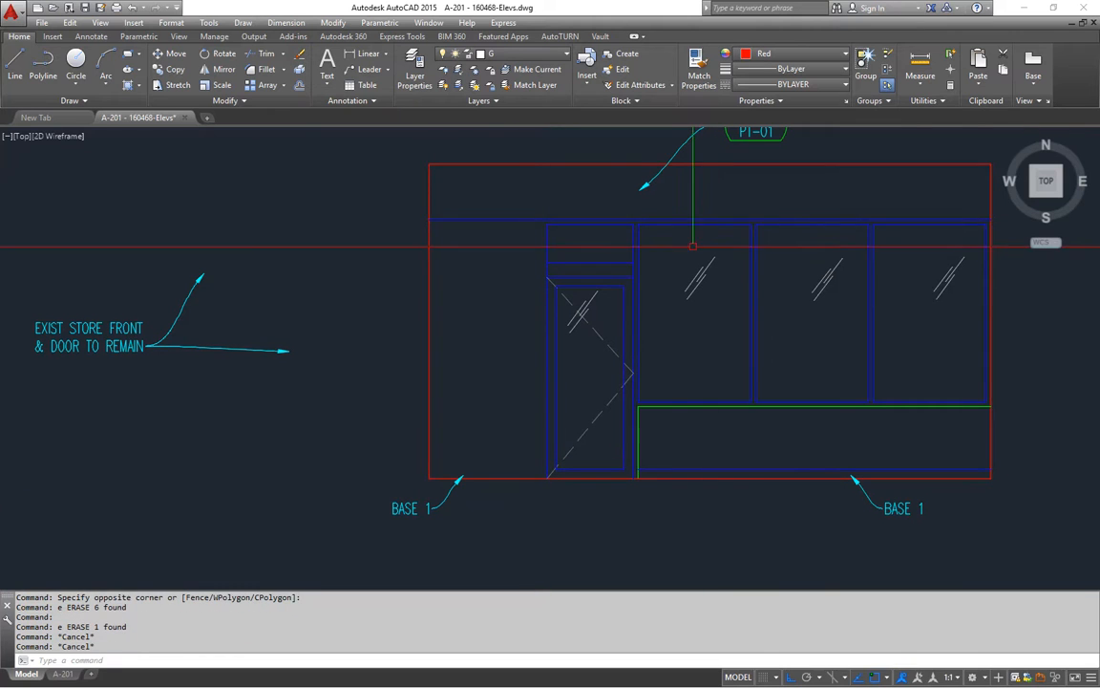
Step: Stretch the door and its frame to the left, placing them at an offset of 2 inches from the left wall
{"action": "type", "text": "s"}
{"action": "key", "text": "Return"}
{"action": "left_click", "coordinate": [655, 211]}
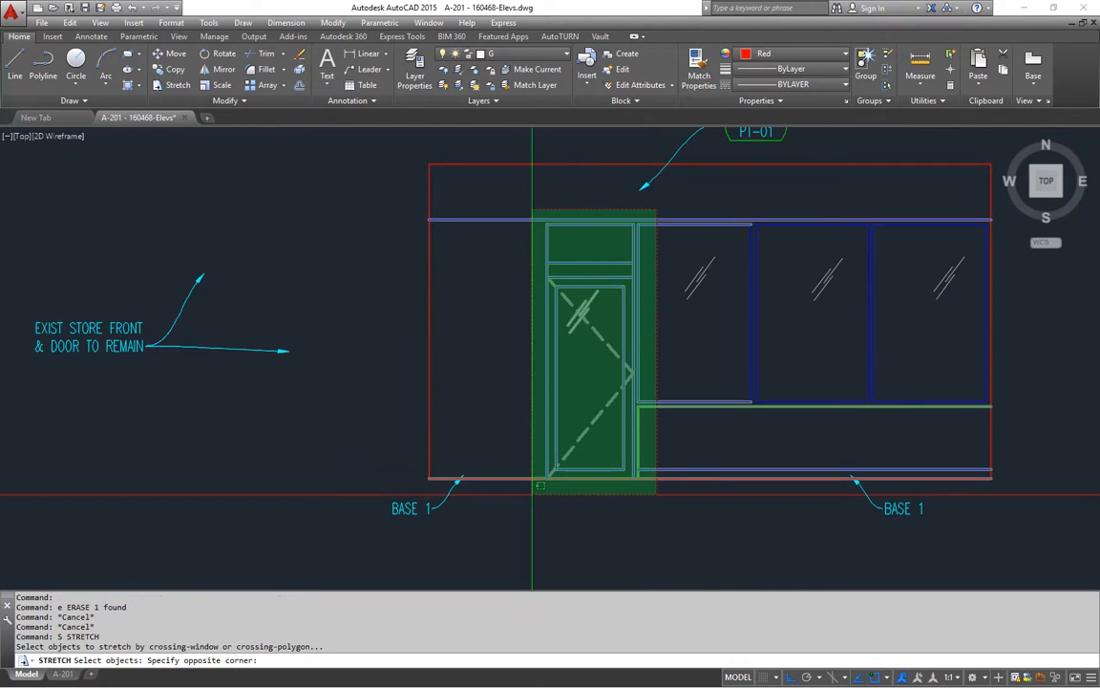
{"action": "left_click", "coordinate": [535, 483]}
{"action": "key", "text": "Return"}
{"action": "left_click", "coordinate": [537, 355]}
{"action": "right_click", "coordinate": [478, 363], "text": "shift"}
{"action": "left_click", "coordinate": [506, 387]}
{"action": "left_click", "coordinate": [433, 351]}
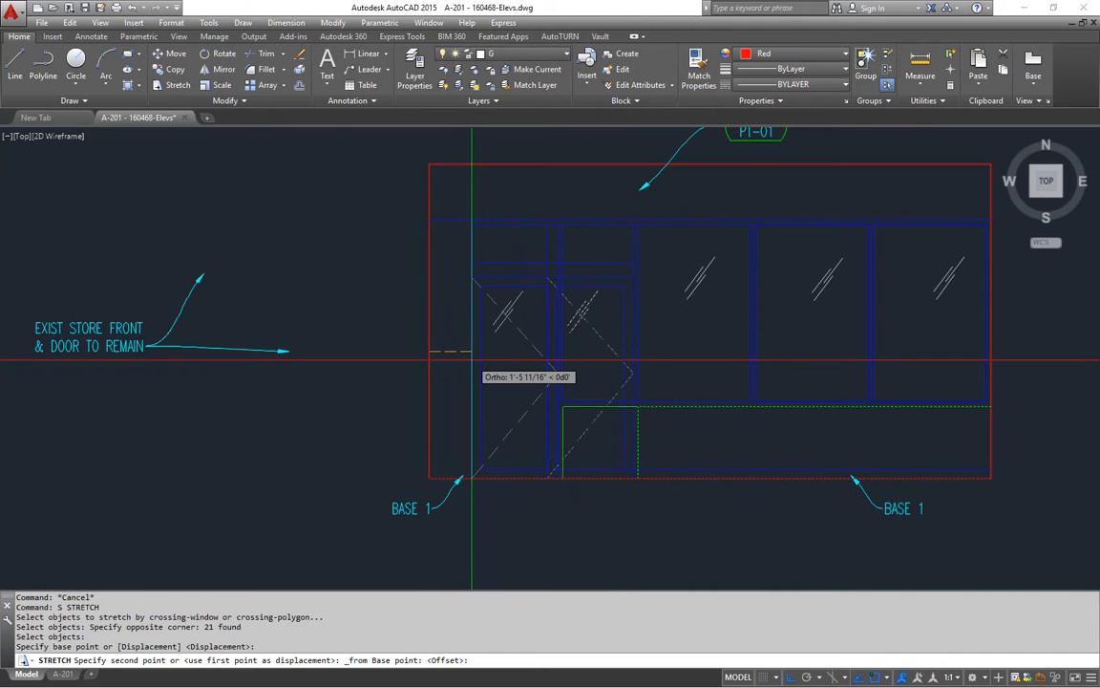
{"action": "type", "text": "2"}
{"action": "middle_click_drag", "start_coordinate": [521, 260], "coordinate": [508, 255]}
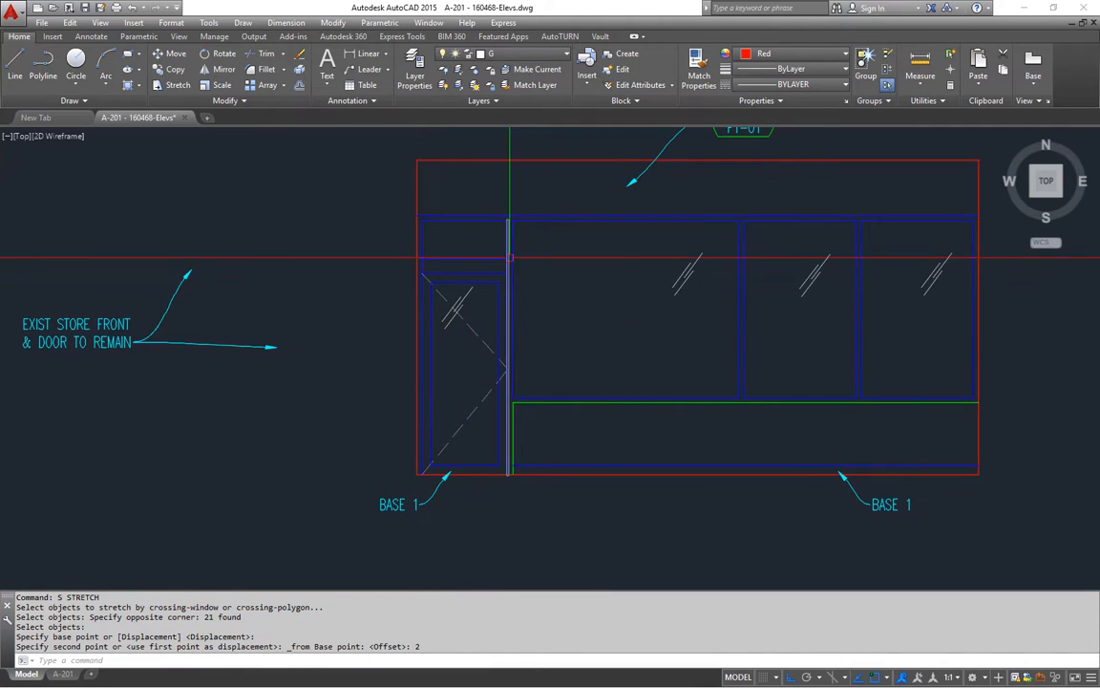
Step: Mirror the dashed door swing about the door's vertical centreline, erasing the source object
{"action": "middle_click_drag", "start_coordinate": [612, 413], "coordinate": [588, 426]}
{"action": "scroll", "coordinate": [509, 351], "scroll_direction": "up", "scroll_amount": 2}
{"action": "key", "text": "Escape"}
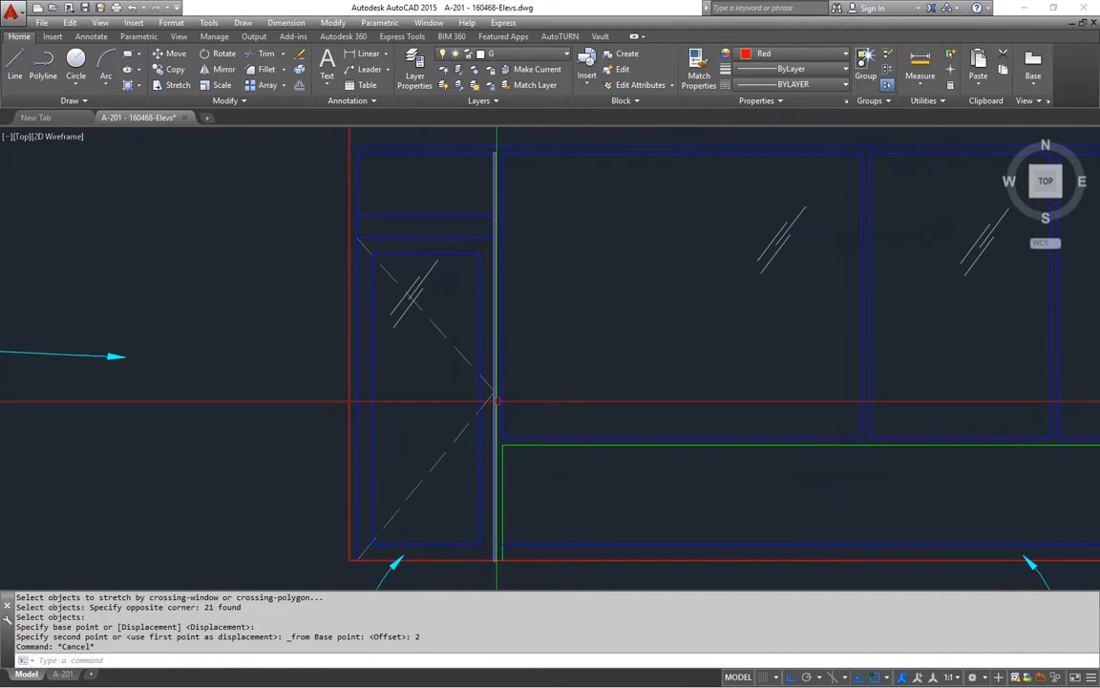
{"action": "type", "text": "mi"}
{"action": "key", "text": "Return"}
{"action": "left_click", "coordinate": [470, 401]}
{"action": "key", "text": "Return"}
{"action": "left_click", "coordinate": [426, 255]}
{"action": "left_click", "coordinate": [449, 183]}
{"action": "key", "text": "Return"}
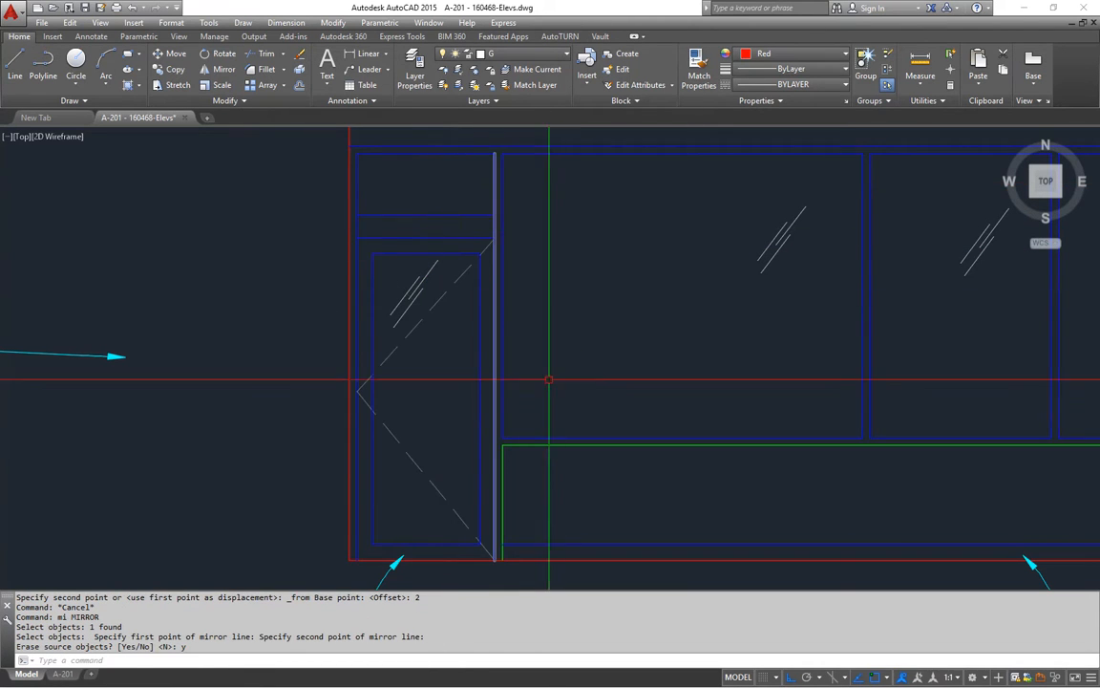
Step: Erase the vertical frame line between the door and the wide window
{"action": "scroll", "coordinate": [509, 365], "scroll_direction": "down", "scroll_amount": 3}
{"action": "scroll", "coordinate": [482, 350], "scroll_direction": "up", "scroll_amount": 3}
{"action": "key", "text": "Escape"}
{"action": "key", "text": "Escape"}
{"action": "left_click", "coordinate": [486, 330]}
{"action": "left_click", "coordinate": [460, 375]}
{"action": "type", "text": "e"}
{"action": "key", "text": "Return"}
{"action": "key", "text": "Escape"}
{"action": "key", "text": "Escape"}
Step: Offset the remaining vertical line beside the door 2 inches to the left to redraw the frame
{"action": "type", "text": "o"}
{"action": "key", "text": "Return"}
{"action": "type", "text": "2"}
{"action": "key", "text": "Return"}
{"action": "left_click", "coordinate": [454, 386]}
{"action": "left_click", "coordinate": [450, 358]}
{"action": "key", "text": "Escape"}
{"action": "key", "text": "Escape"}
{"action": "scroll", "coordinate": [487, 353], "scroll_direction": "down", "scroll_amount": 5}
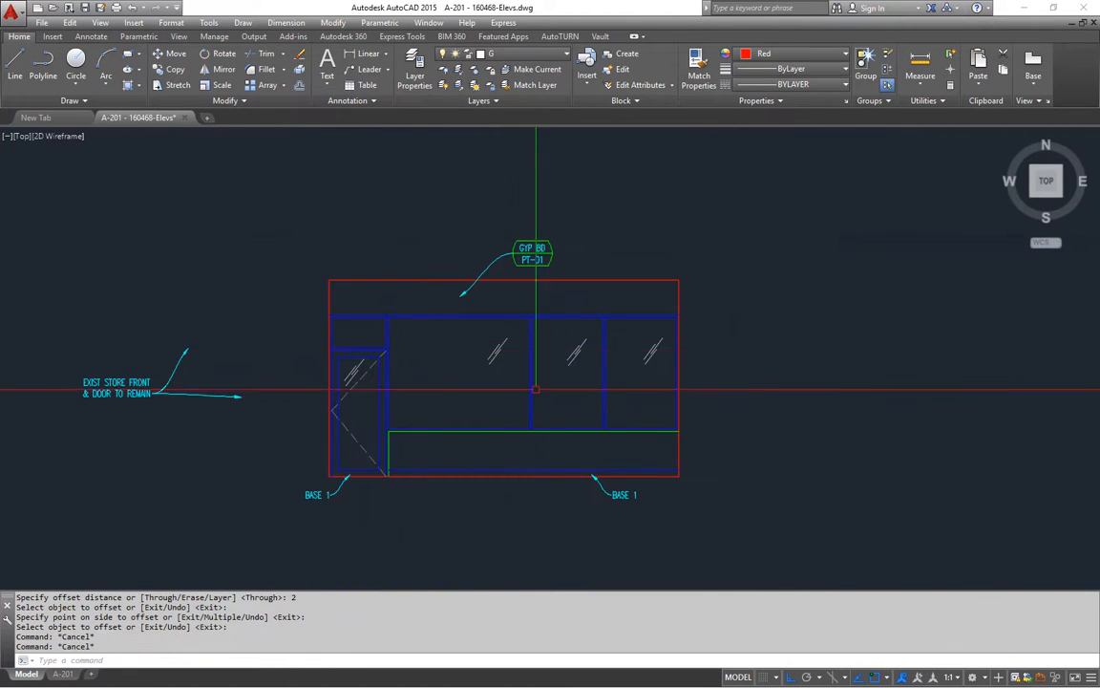
Step: Measure the elevation's height along its right wall, from the floor line to the ceiling line
{"action": "key", "text": "Escape"}
{"action": "key", "text": "Escape"}
{"action": "type", "text": "di"}
{"action": "key", "text": "Return"}
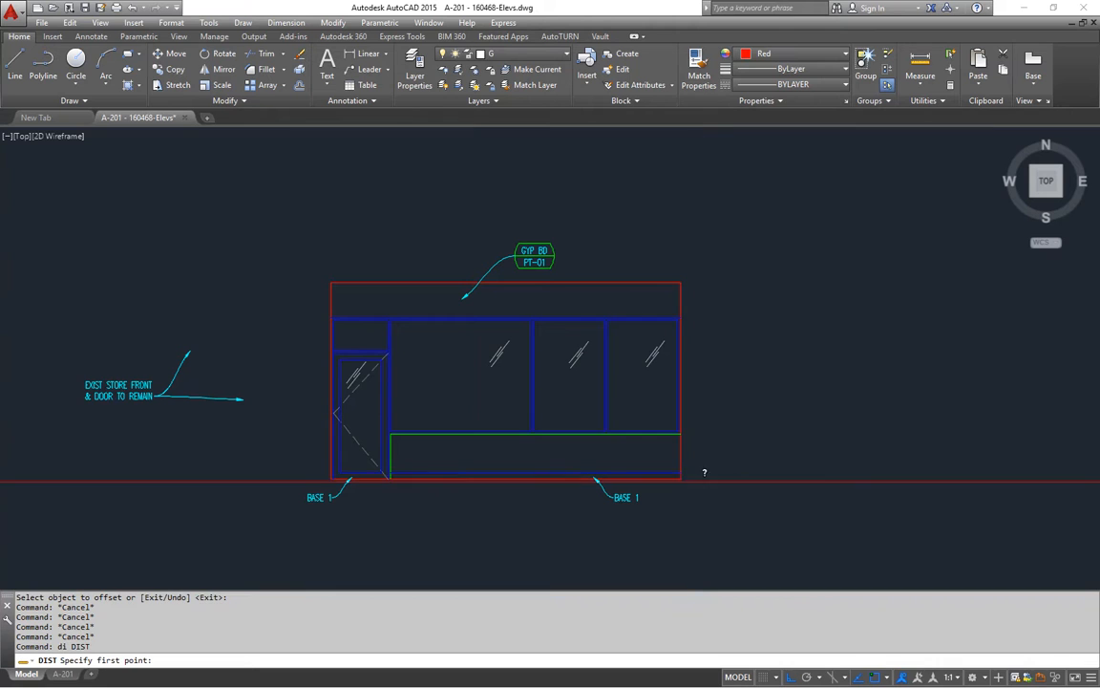
{"action": "left_click", "coordinate": [680, 476]}
{"action": "left_click", "coordinate": [721, 308]}
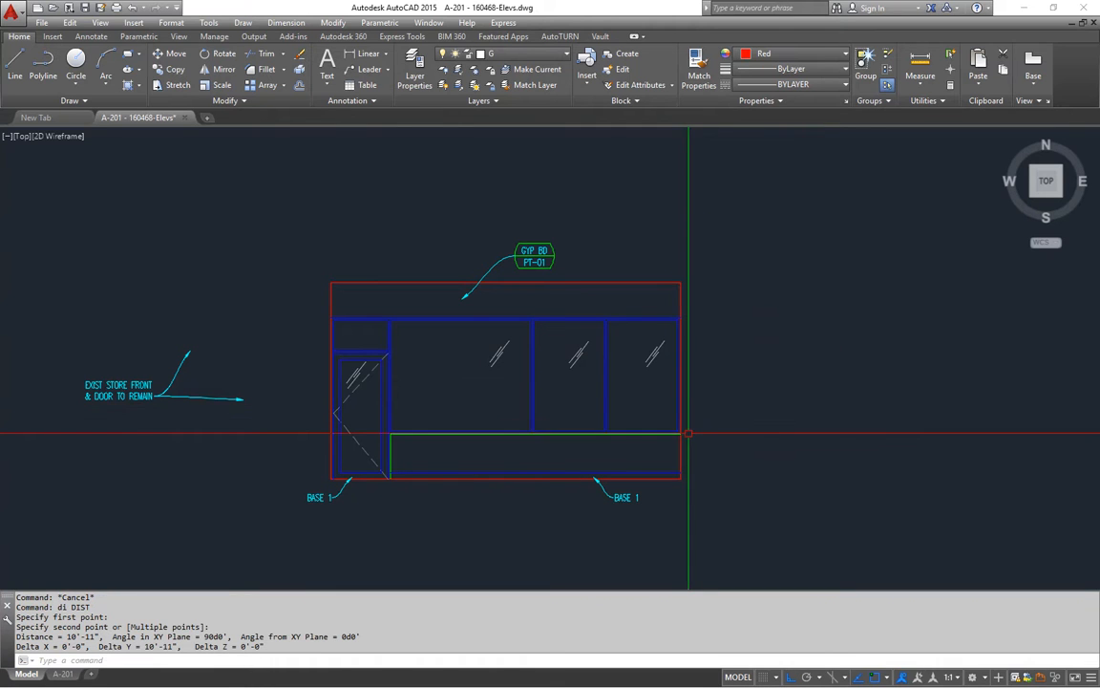
{"action": "middle_click_drag", "start_coordinate": [530, 465], "coordinate": [567, 484]}
{"action": "key", "text": "Escape"}
{"action": "key", "text": "Escape"}
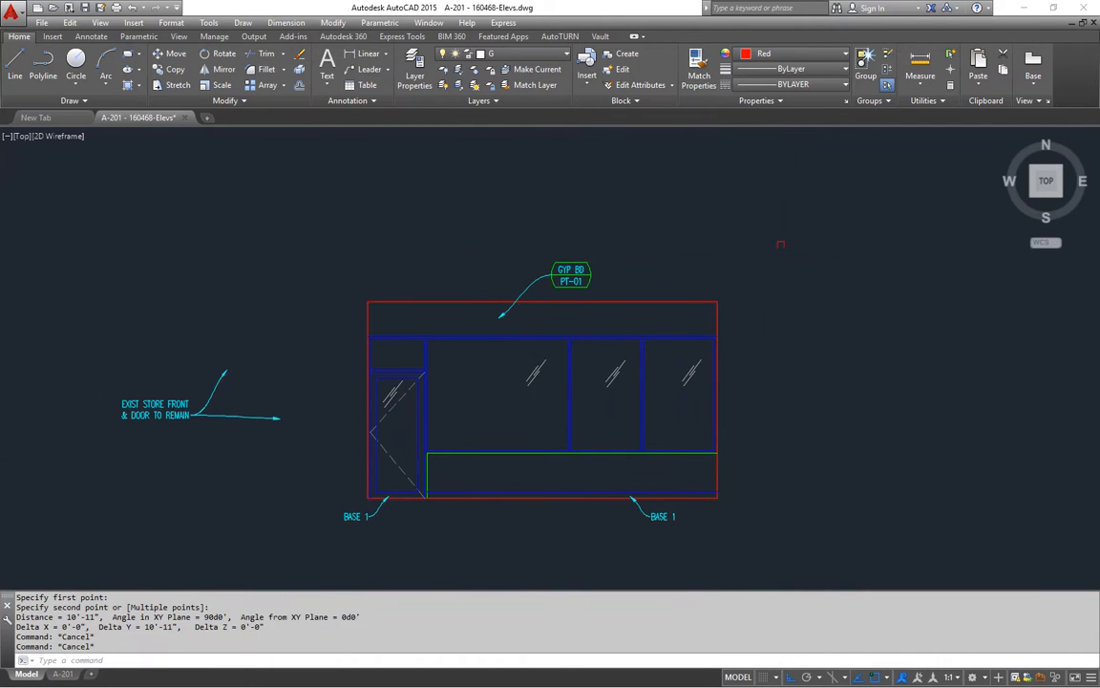
Step: Stretch the top of the elevation, together with the GYP BD tag, down by 11 inches
{"action": "type", "text": "s"}
{"action": "key", "text": "Return"}
{"action": "left_click", "coordinate": [784, 232]}
{"action": "left_click", "coordinate": [305, 316]}
{"action": "key", "text": "Return"}
{"action": "left_click", "coordinate": [300, 294]}
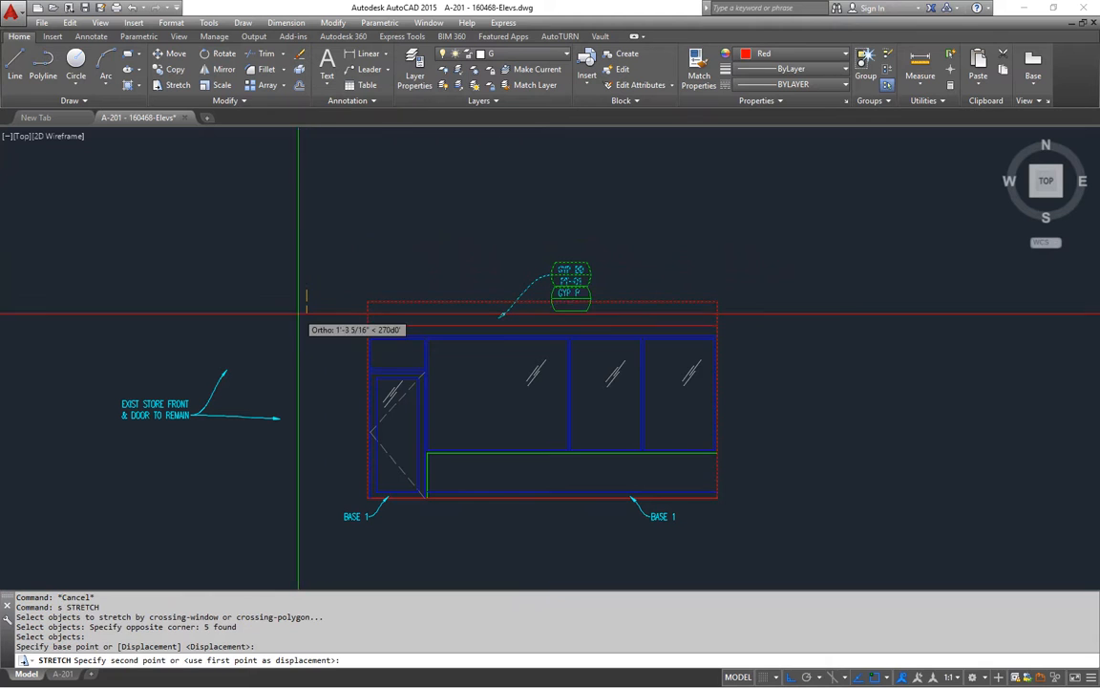
{"action": "type", "text": "11"}
{"action": "key", "text": "Return"}
Step: Move the GYP BD tag and its leader above the elevation straight up by about 2 1/2 inches
{"action": "scroll", "coordinate": [572, 302], "scroll_direction": "up", "scroll_amount": 4}
{"action": "key", "text": "Escape"}
{"action": "type", "text": "m"}
{"action": "key", "text": "Return"}
{"action": "left_click", "coordinate": [677, 234]}
{"action": "left_click", "coordinate": [621, 244]}
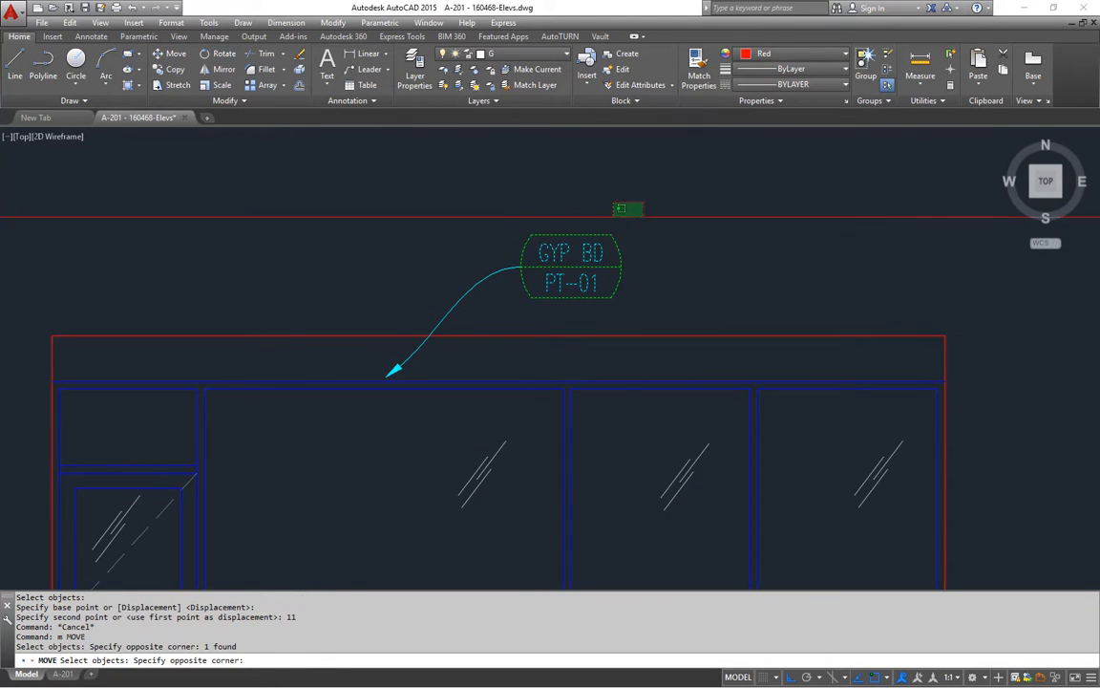
{"action": "left_click", "coordinate": [377, 329]}
{"action": "key", "text": "Return"}
{"action": "left_click", "coordinate": [692, 256]}
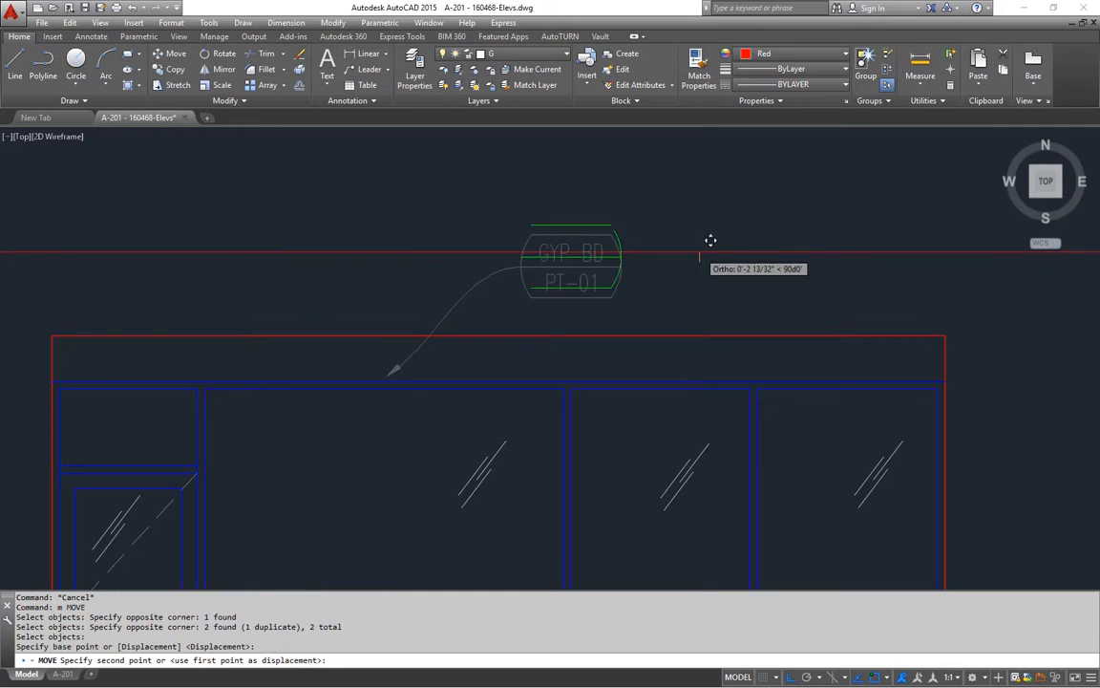
{"action": "left_click", "coordinate": [711, 241]}
Step: Erase the BASE 1 note and its leader below the door
{"action": "scroll", "coordinate": [443, 322], "scroll_direction": "down", "scroll_amount": 5}
{"action": "scroll", "coordinate": [562, 427], "scroll_direction": "up", "scroll_amount": 3}
{"action": "key", "text": "Escape"}
{"action": "left_click", "coordinate": [365, 405]}
{"action": "left_click", "coordinate": [315, 386]}
{"action": "type", "text": "e"}
{"action": "key", "text": "space"}
Step: Mirror the EXIST STORE FRONT & DOOR TO REMAIN note about a vertical line through the elevation to its right side, erasing the source
{"action": "middle_click_drag", "start_coordinate": [737, 388], "coordinate": [713, 409]}
{"action": "scroll", "coordinate": [712, 410], "scroll_direction": "down", "scroll_amount": 3}
{"action": "scroll", "coordinate": [287, 336], "scroll_direction": "up", "scroll_amount": 2}
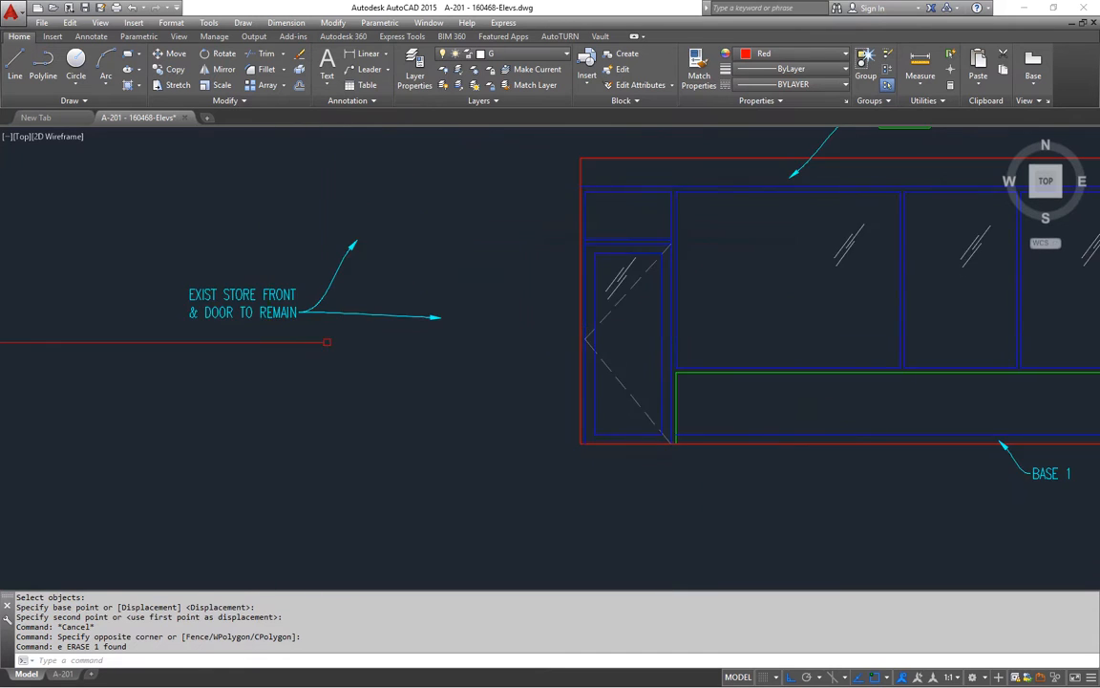
{"action": "middle_click_drag", "start_coordinate": [378, 339], "coordinate": [360, 378]}
{"action": "key", "text": "Escape"}
{"action": "key", "text": "Escape"}
{"action": "type", "text": "mi"}
{"action": "key", "text": "space"}
{"action": "left_click", "coordinate": [381, 225]}
{"action": "left_click", "coordinate": [153, 385]}
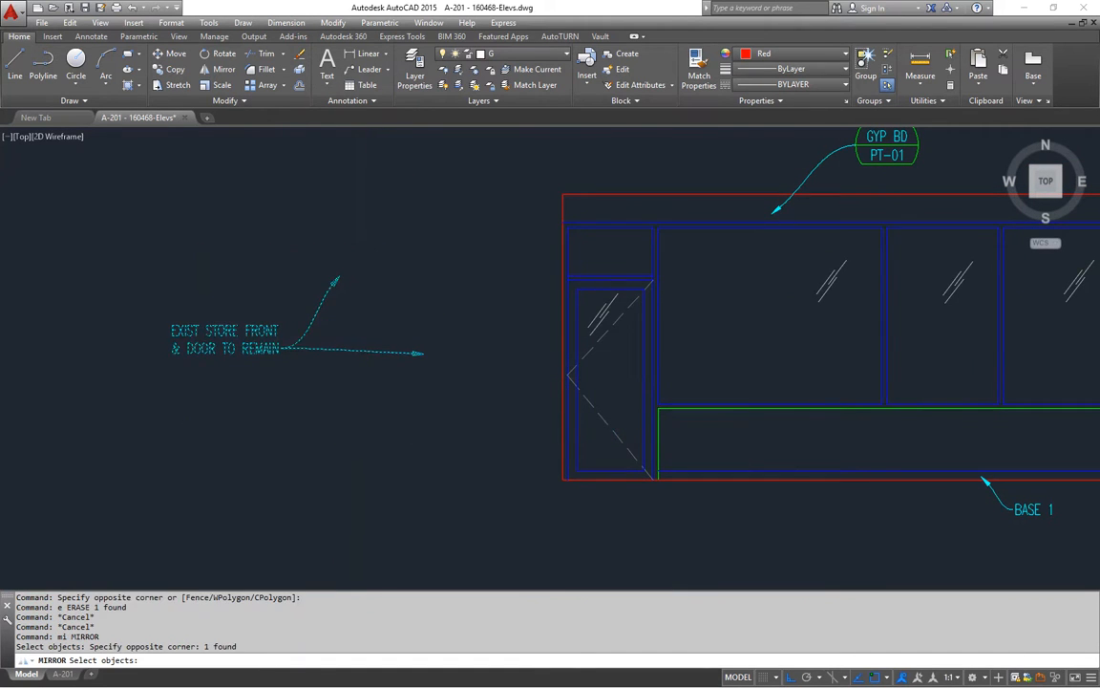
{"action": "scroll", "coordinate": [379, 377], "scroll_direction": "down", "scroll_amount": 2}
{"action": "left_click", "coordinate": [664, 172]}
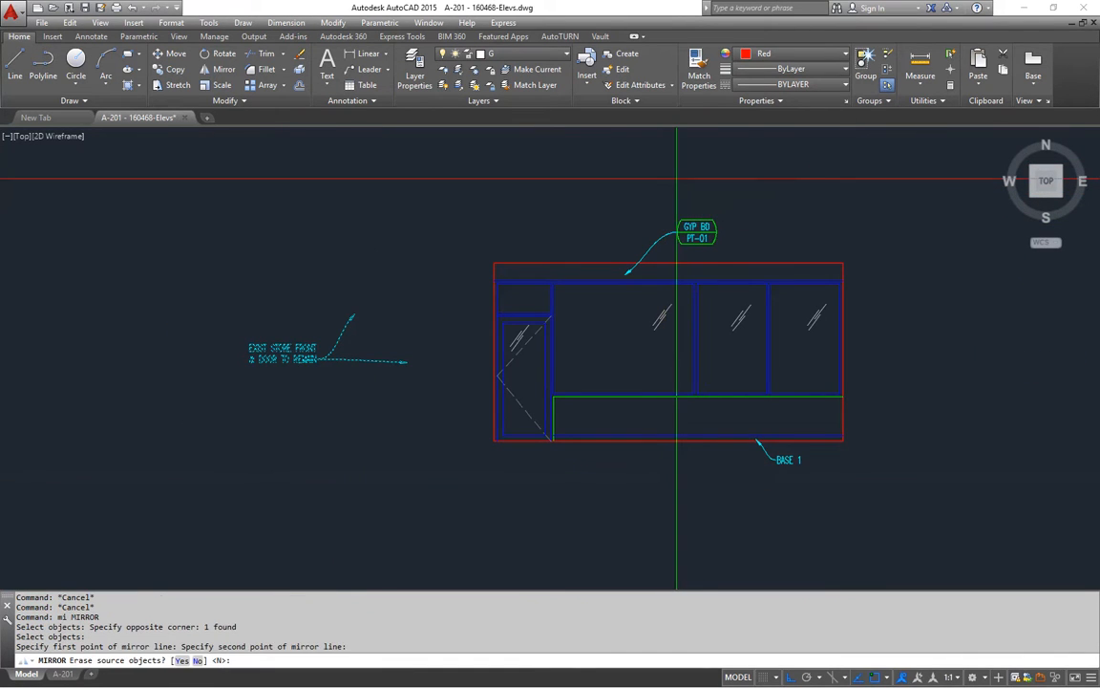
{"action": "type", "text": "y"}
{"action": "key", "text": "Return"}
Step: Move the mirrored storefront note horizontally left by about 8'-3" so its leaders reach into the elevation
{"action": "middle_click_drag", "start_coordinate": [974, 401], "coordinate": [690, 411]}
{"action": "key", "text": "Escape"}
{"action": "type", "text": "m"}
{"action": "key", "text": "space"}
{"action": "left_click", "coordinate": [746, 319]}
{"action": "left_click", "coordinate": [702, 392]}
{"action": "key", "text": "space"}
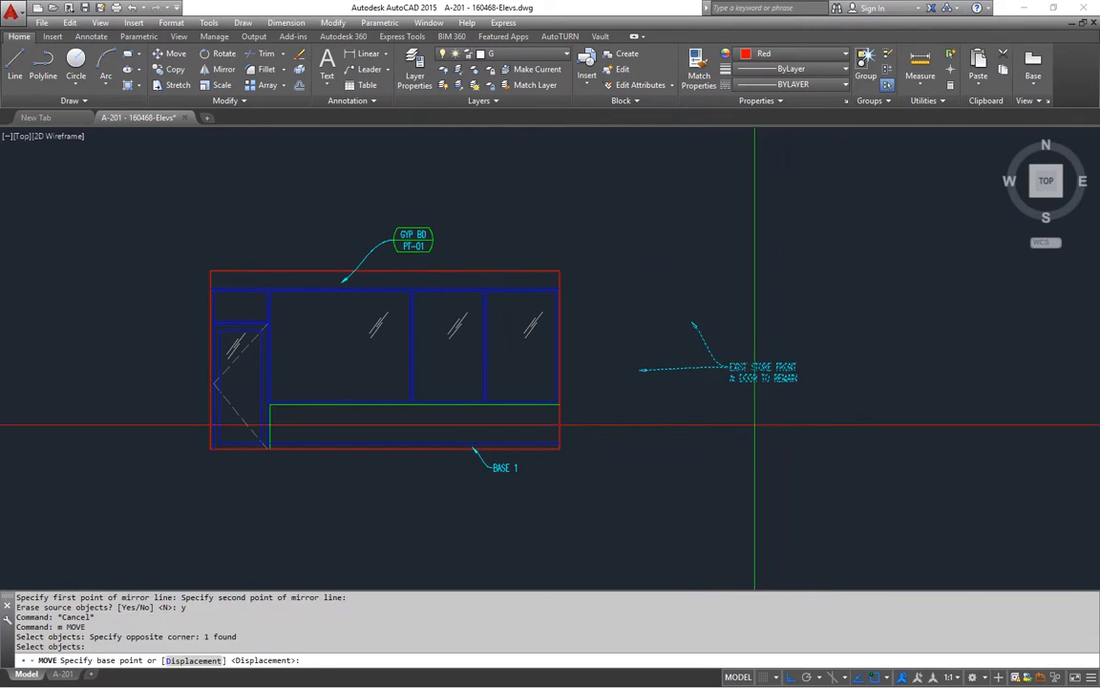
{"action": "left_click", "coordinate": [767, 411]}
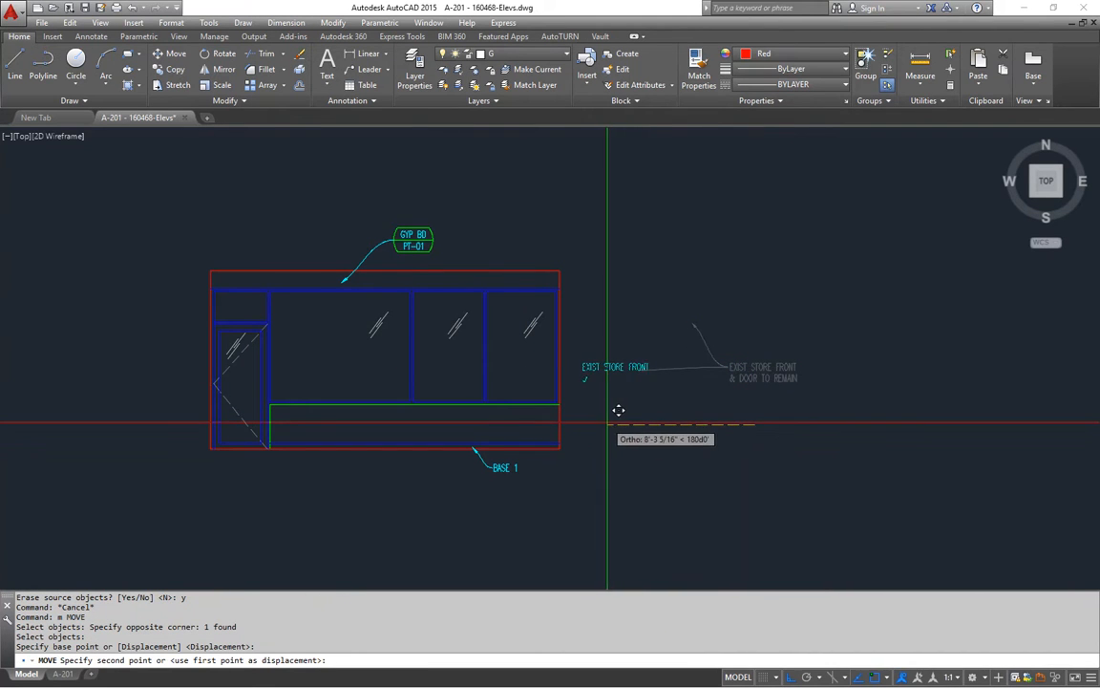
{"action": "left_click", "coordinate": [618, 410]}
Step: Move the storefront note straight up by about 1'-9" so its upper arrow points at the head frame
{"action": "scroll", "coordinate": [611, 382], "scroll_direction": "up", "scroll_amount": 5}
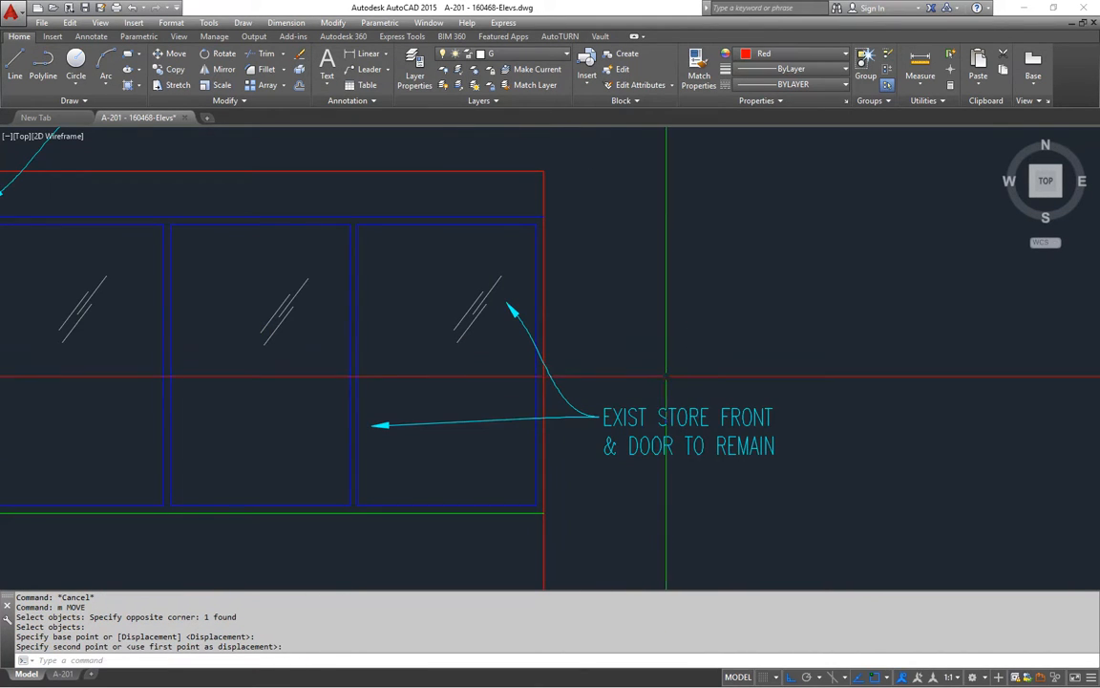
{"action": "type", "text": "m"}
{"action": "key", "text": "space"}
{"action": "left_click", "coordinate": [659, 370]}
{"action": "left_click", "coordinate": [616, 439]}
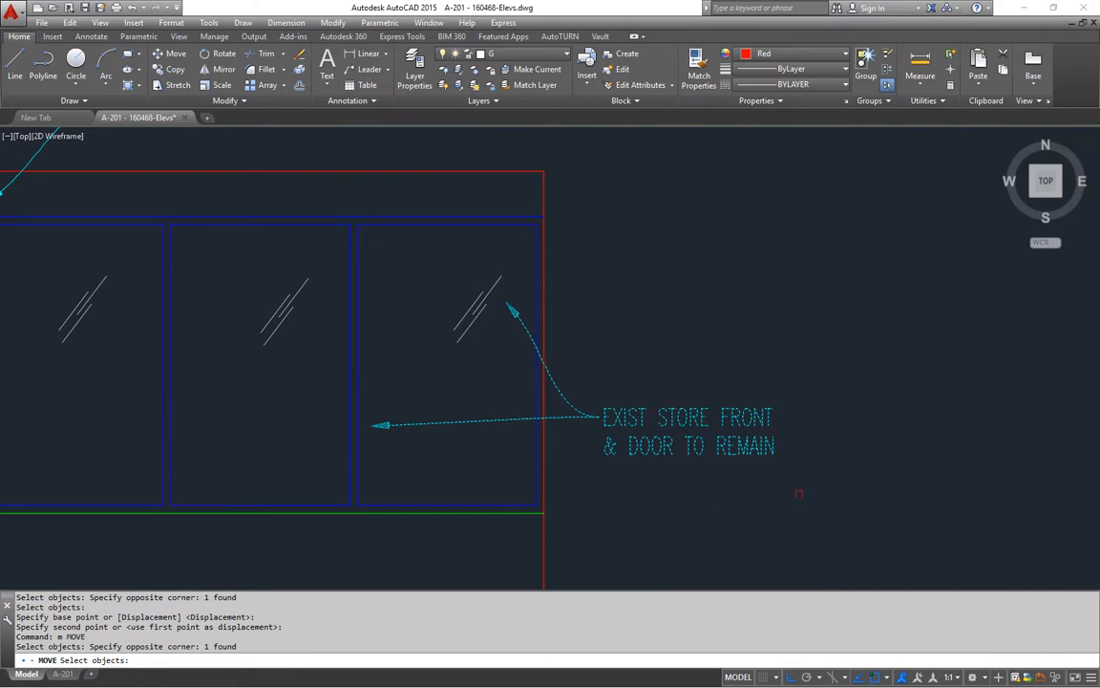
{"action": "key", "text": "space"}
{"action": "left_click", "coordinate": [782, 498]}
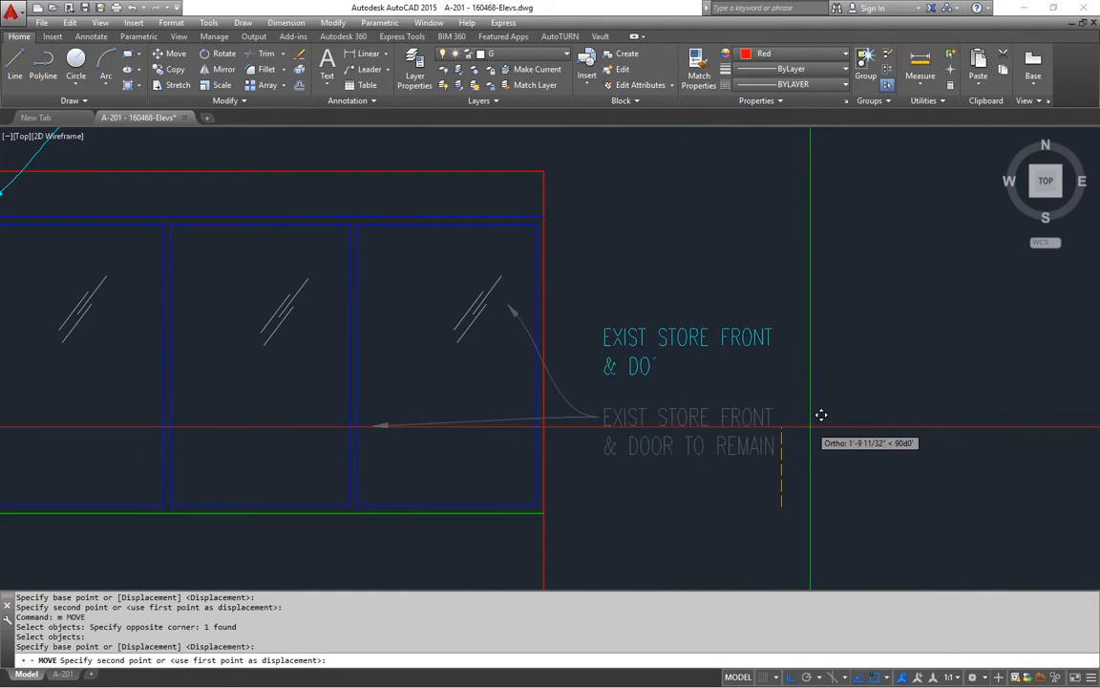
{"action": "left_click", "coordinate": [820, 417]}
Step: Stretch the note's lower leader arrowhead to a nearest-snap point on the mullion beside the rightmost window
{"action": "left_click", "coordinate": [375, 344]}
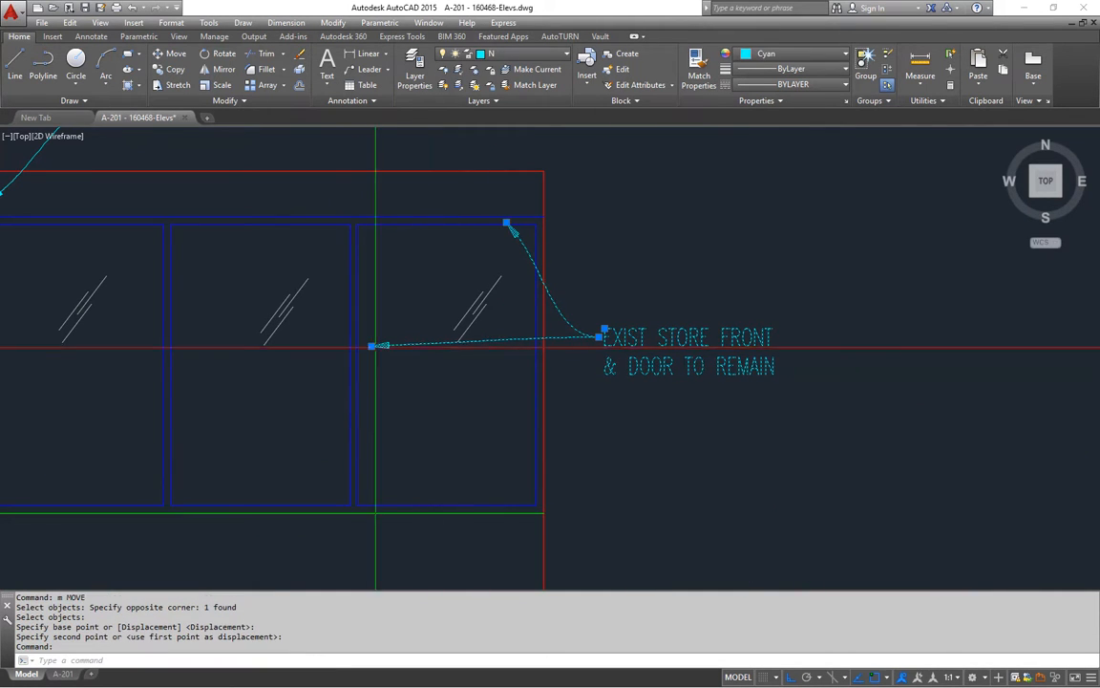
{"action": "left_click", "coordinate": [376, 344]}
{"action": "type", "text": "nea"}
{"action": "key", "text": "space"}
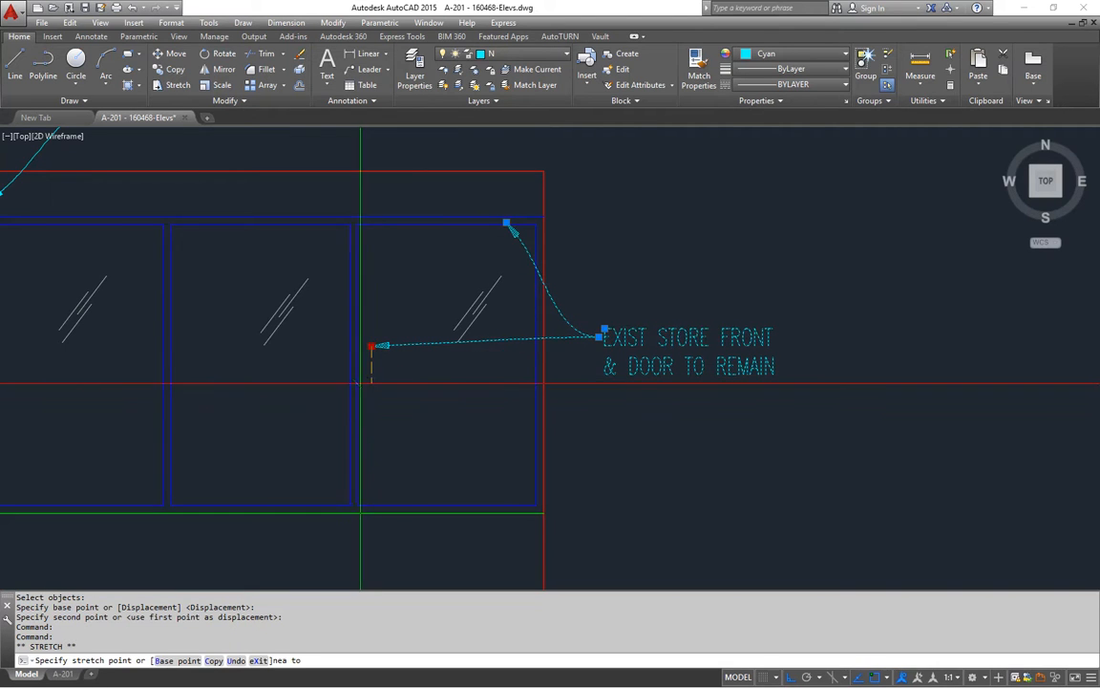
{"action": "left_click", "coordinate": [358, 383]}
{"action": "key", "text": "Escape"}
{"action": "key", "text": "Escape"}
{"action": "middle_click_drag", "start_coordinate": [481, 433], "coordinate": [561, 408]}
{"action": "scroll", "coordinate": [562, 408], "scroll_direction": "down", "scroll_amount": 4}
{"action": "scroll", "coordinate": [625, 417], "scroll_direction": "up", "scroll_amount": 2}
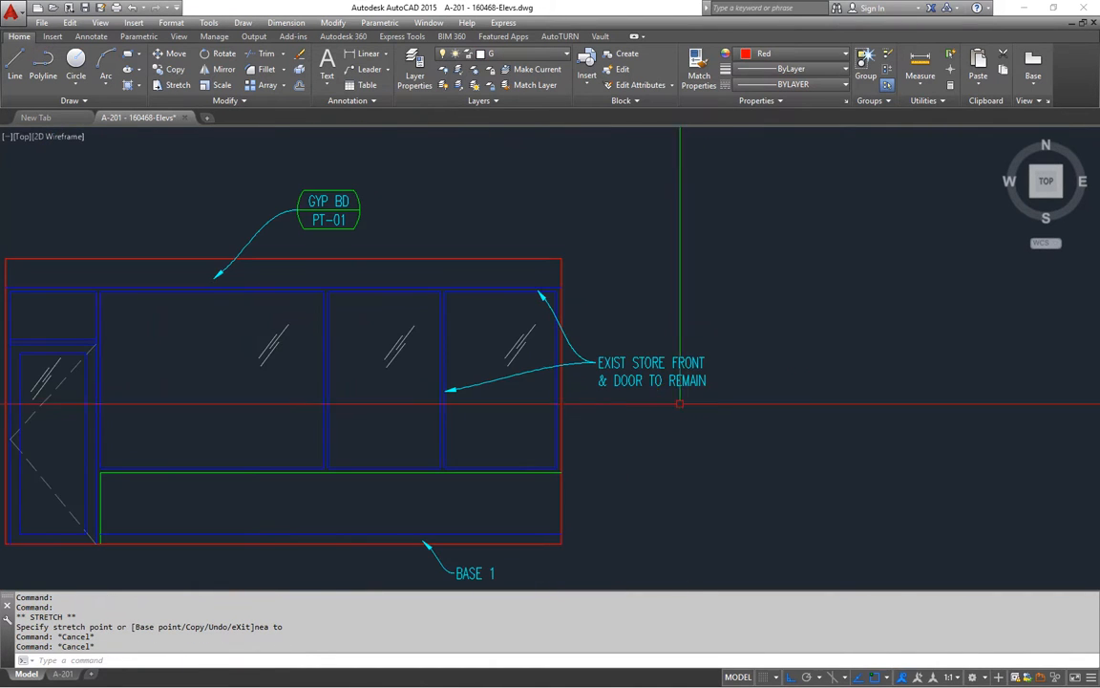
{"action": "middle_click_drag", "start_coordinate": [586, 449], "coordinate": [805, 427]}
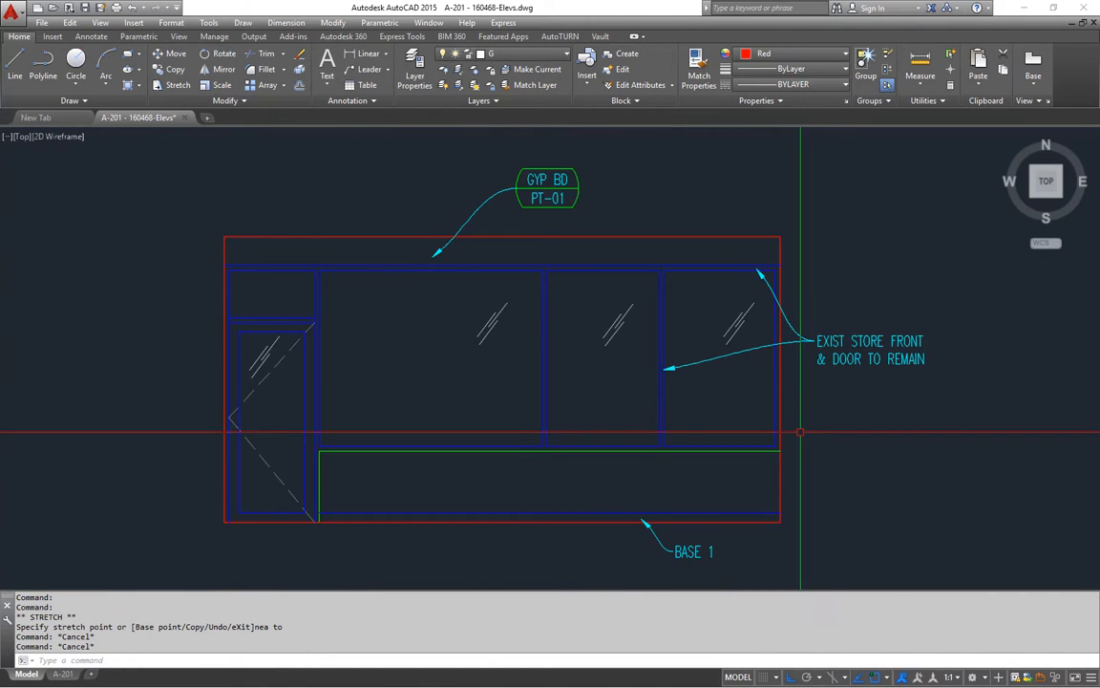
{"action": "key", "text": "space"}
{"action": "left_click", "coordinate": [901, 408]}
{"action": "key", "text": "Escape"}
{"action": "key", "text": "Escape"}
{"action": "key", "text": "Escape"}
{"action": "key", "text": "Escape"}
{"action": "key", "text": "Escape"}
Step: Mirror the storefront note about a vertical line through the elevation back to the door side, erasing the source
{"action": "type", "text": "mi"}
{"action": "key", "text": "space"}
{"action": "left_click", "coordinate": [836, 388]}
{"action": "left_click", "coordinate": [800, 339]}
{"action": "left_click", "coordinate": [497, 384]}
{"action": "type", "text": "y"}
{"action": "key", "text": "space"}
Step: Stretch the storefront note's lower leader arrowhead back to the door's left frame
{"action": "middle_click_drag", "start_coordinate": [325, 366], "coordinate": [459, 344]}
{"action": "scroll", "coordinate": [452, 343], "scroll_direction": "up", "scroll_amount": 2}
{"action": "mouse_move", "coordinate": [388, 330]}
{"action": "middle_mouse_down"}
{"action": "mouse_move", "coordinate": [437, 346]}
{"action": "mouse_move", "coordinate": [497, 322]}
{"action": "middle_mouse_up"}
{"action": "left_click", "coordinate": [602, 341]}
{"action": "left_click", "coordinate": [605, 345]}
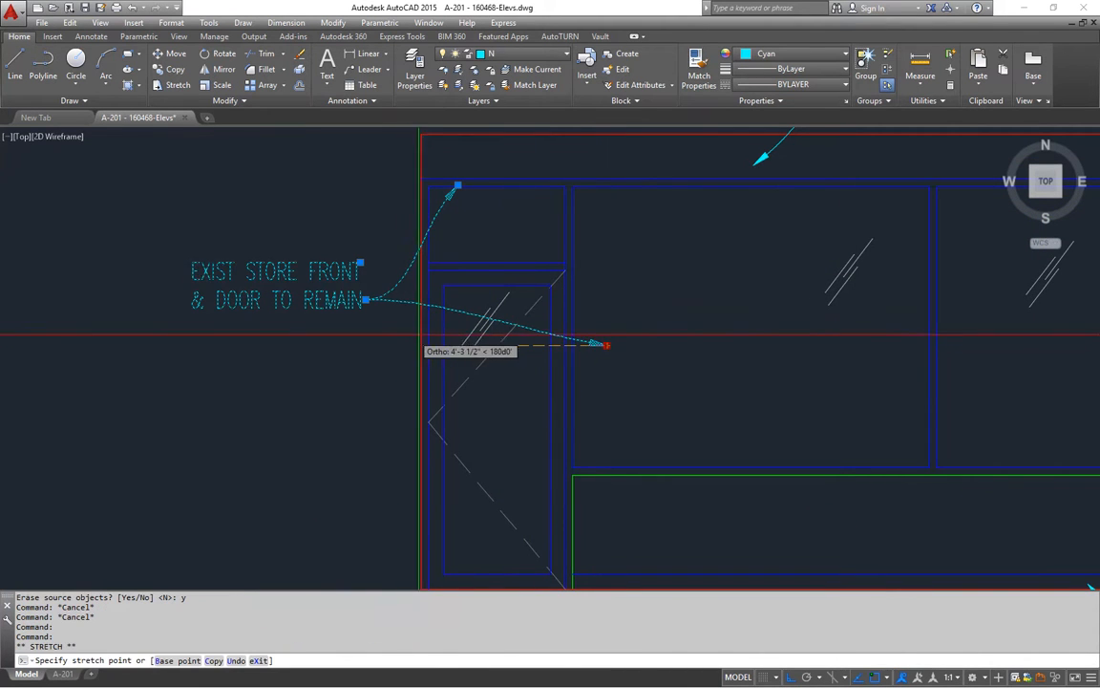
{"action": "scroll", "coordinate": [429, 336], "scroll_direction": "up", "scroll_amount": 4}
{"action": "left_click", "coordinate": [446, 340]}
{"action": "scroll", "coordinate": [452, 335], "scroll_direction": "down", "scroll_amount": 6}
{"action": "middle_click_drag", "start_coordinate": [549, 375], "coordinate": [456, 350]}
{"action": "key", "text": "Escape"}
{"action": "key", "text": "Escape"}
Step: Copy the GYP BD PT-01 tag and its leader straight down by about 13'-1" to below the elevation
{"action": "middle_click_drag", "start_coordinate": [593, 334], "coordinate": [488, 375]}
{"action": "scroll", "coordinate": [490, 374], "scroll_direction": "down", "scroll_amount": 2}
{"action": "key", "text": "Escape"}
{"action": "left_click", "coordinate": [507, 254]}
{"action": "key", "text": "Return"}
{"action": "left_click", "coordinate": [535, 252]}
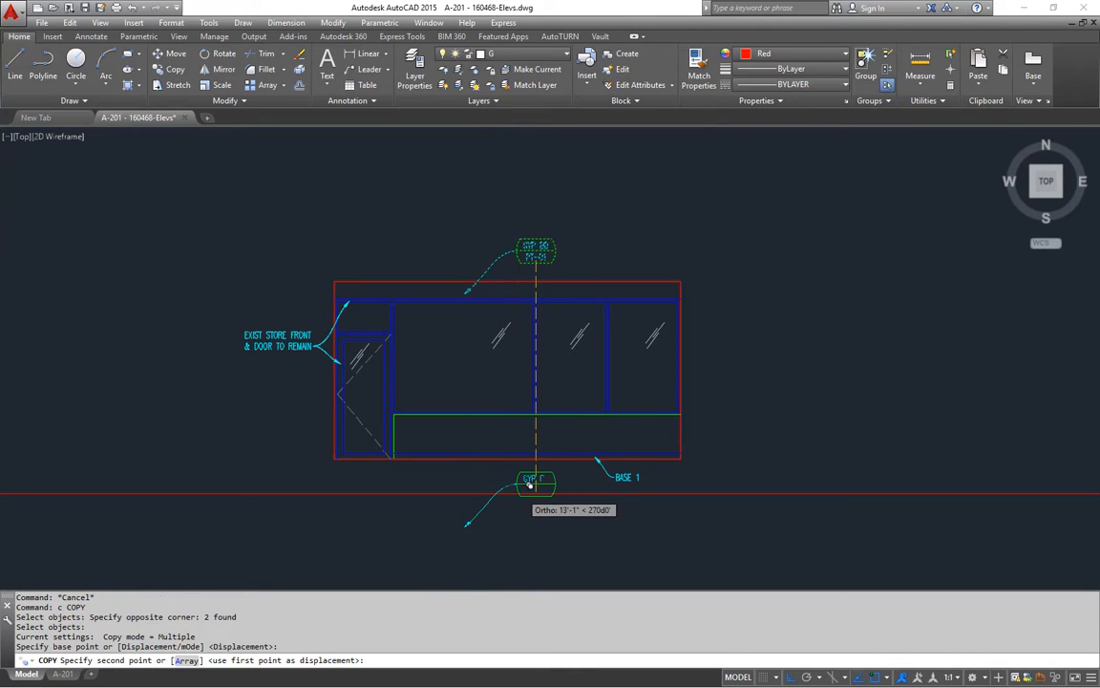
{"action": "left_click", "coordinate": [531, 485]}
{"action": "key", "text": "Escape"}
Step: Stretch the copied tag's leader arrowhead upward so it points into the low wall beneath the windows
{"action": "left_click", "coordinate": [496, 493]}
{"action": "left_click", "coordinate": [463, 526]}
{"action": "scroll", "coordinate": [466, 487], "scroll_direction": "up", "scroll_amount": 4}
{"action": "key", "text": "Escape"}
{"action": "key", "text": "Escape"}
{"action": "scroll", "coordinate": [424, 391], "scroll_direction": "down", "scroll_amount": 4}
{"action": "middle_click_drag", "start_coordinate": [432, 415], "coordinate": [496, 454]}
{"action": "middle_click_drag", "start_coordinate": [554, 389], "coordinate": [551, 408]}
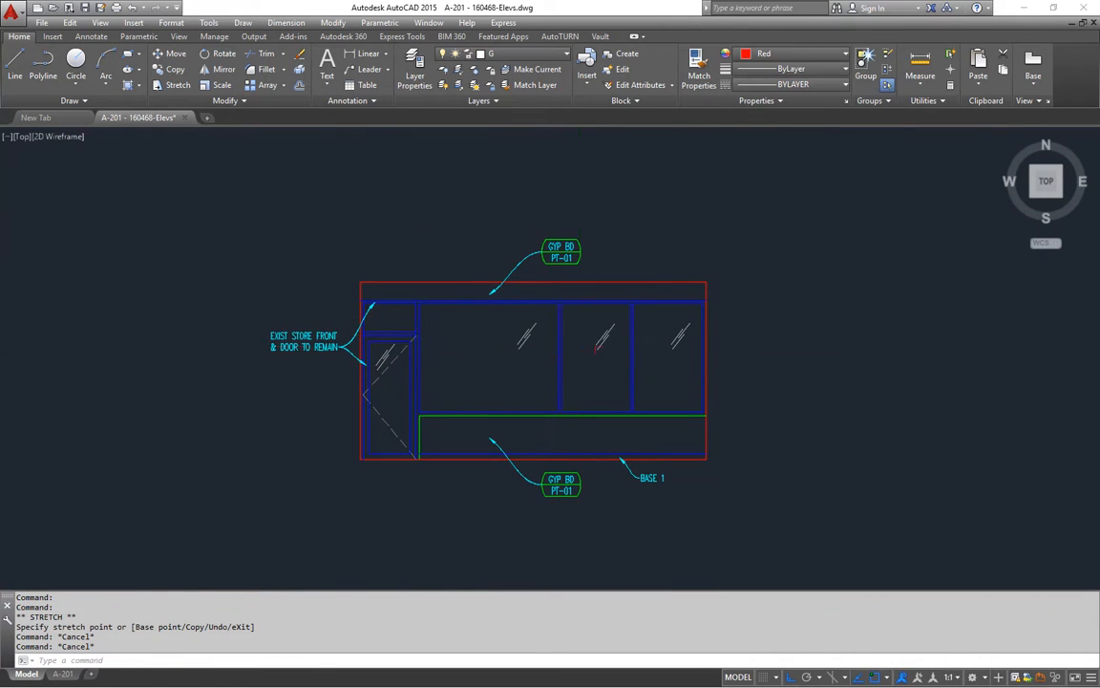
Step: Erase the two mullions dividing the storefront windows, along with the glass marks of the wide and middle panes
{"action": "scroll", "coordinate": [592, 356], "scroll_direction": "down", "scroll_amount": 5}
{"action": "middle_click_drag", "start_coordinate": [589, 248], "coordinate": [577, 469]}
{"action": "scroll", "coordinate": [559, 275], "scroll_direction": "up", "scroll_amount": 5}
{"action": "scroll", "coordinate": [568, 291], "scroll_direction": "up", "scroll_amount": 2}
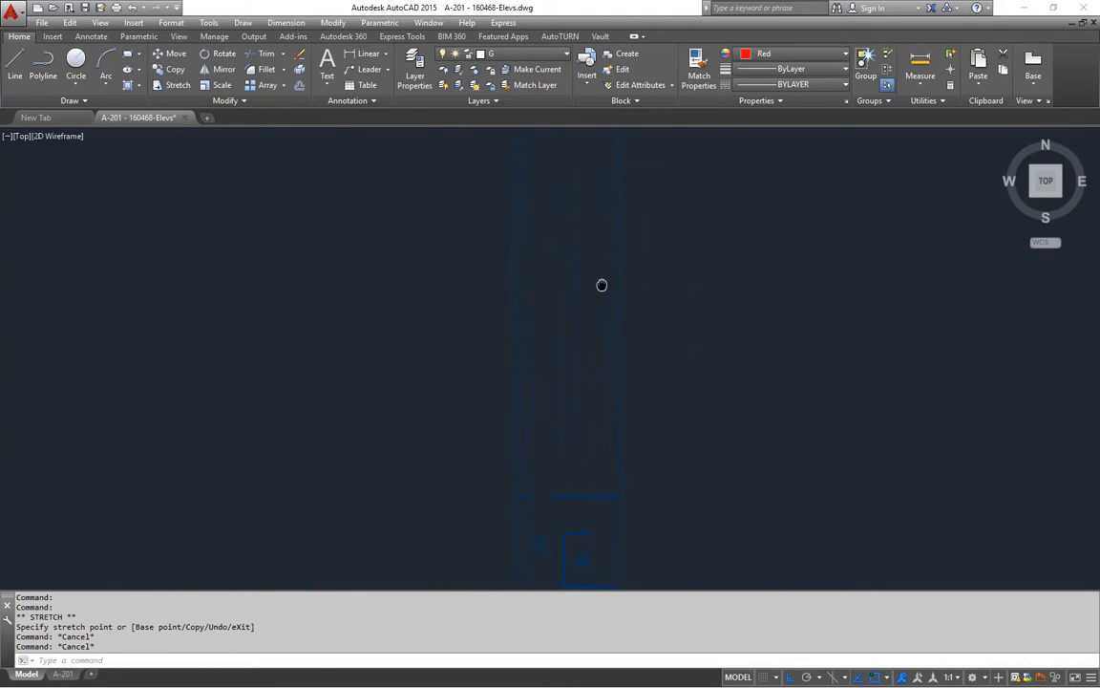
{"action": "scroll", "coordinate": [573, 477], "scroll_direction": "down", "scroll_amount": 5}
{"action": "scroll", "coordinate": [571, 388], "scroll_direction": "up", "scroll_amount": 6}
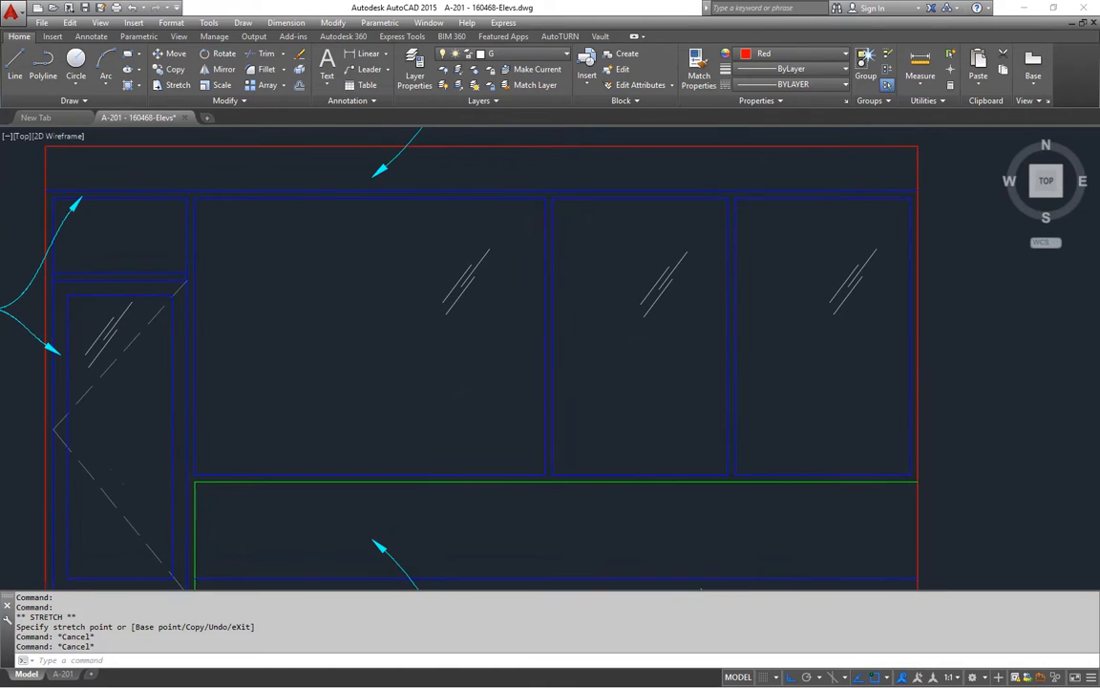
{"action": "left_click", "coordinate": [589, 382]}
{"action": "type", "text": "e"}
{"action": "key", "text": "Return"}
{"action": "left_click", "coordinate": [717, 246]}
{"action": "left_click", "coordinate": [421, 272]}
{"action": "type", "text": "e"}
{"action": "key", "text": "Return"}
Step: Erase the inner head and sill frame lines of the former wide and middle windows
{"action": "left_click", "coordinate": [666, 230]}
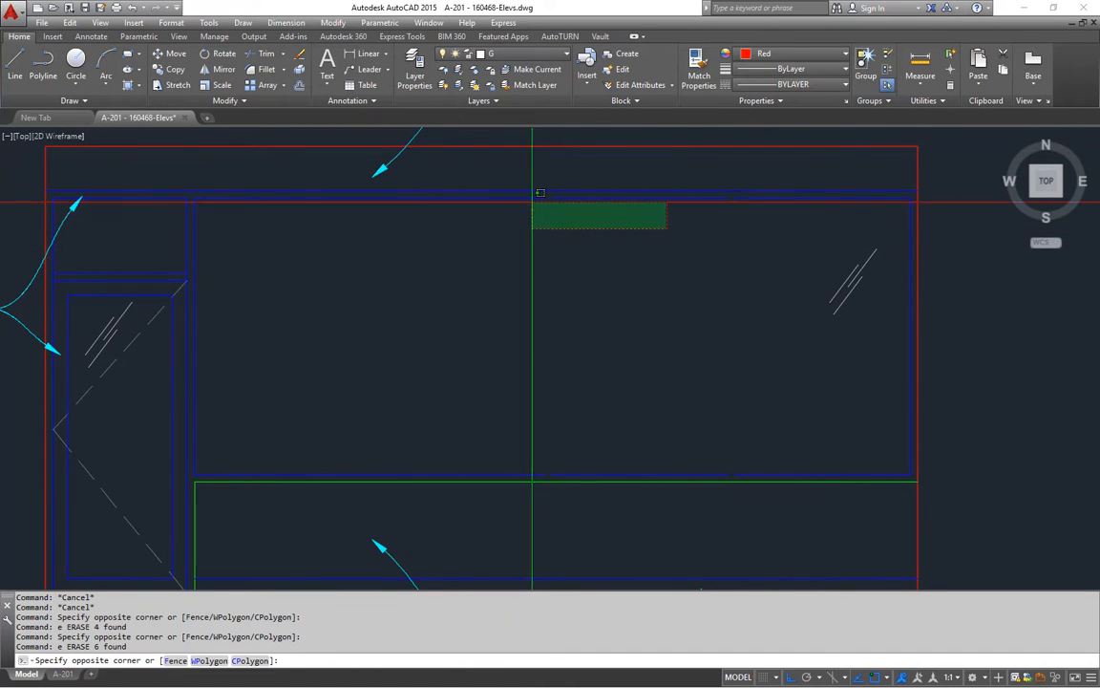
{"action": "left_click", "coordinate": [523, 193]}
{"action": "left_click", "coordinate": [586, 386]}
{"action": "left_click", "coordinate": [512, 474]}
{"action": "type", "text": "e"}
{"action": "key", "text": "Return"}
Step: Extend the remaining inner head and sill lines left to the door frame to form one continuous window
{"action": "key", "text": "Escape"}
{"action": "key", "text": "Escape"}
{"action": "key", "text": "Escape"}
{"action": "type", "text": "ex"}
{"action": "key", "text": "Return"}
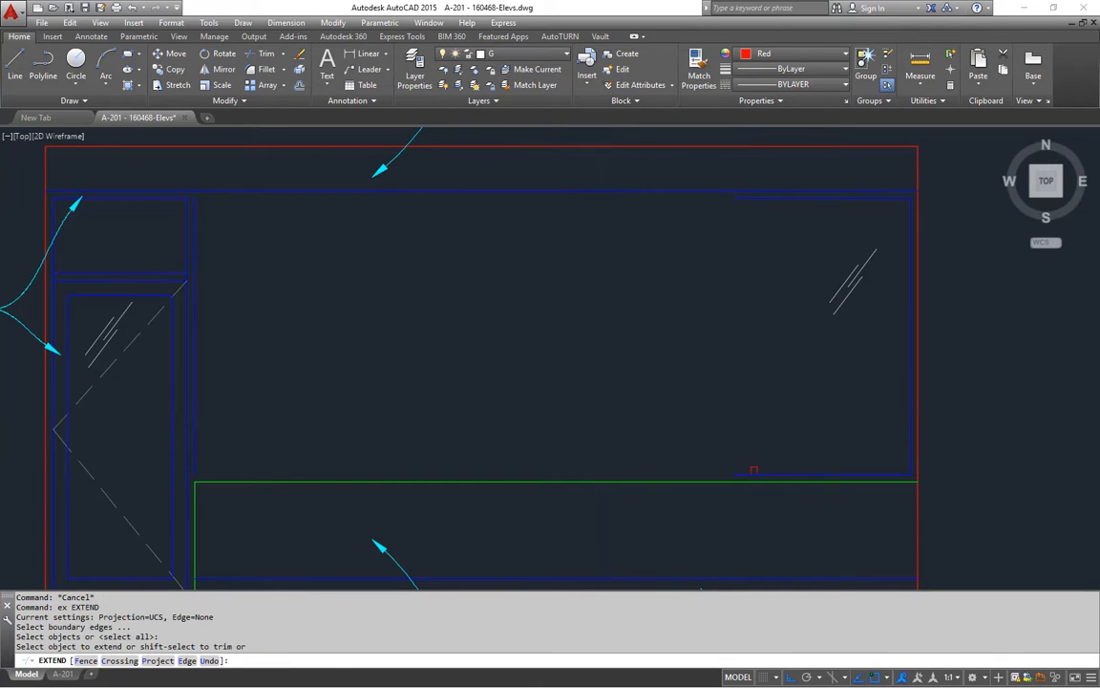
{"action": "left_click", "coordinate": [742, 200]}
{"action": "key", "text": "Return"}
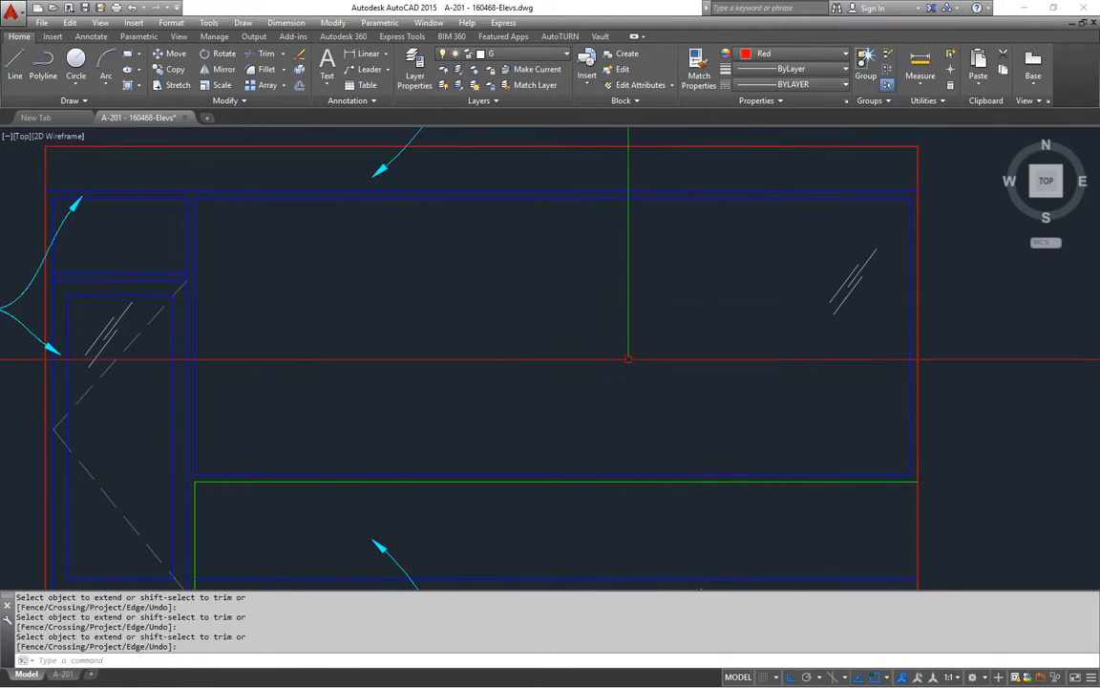
Step: Move the remaining glass mark left and slightly up, closer to the middle of the single large window
{"action": "middle_click_drag", "start_coordinate": [644, 362], "coordinate": [638, 311]}
{"action": "key", "text": "Escape"}
{"action": "type", "text": "m"}
{"action": "key", "text": "Return"}
{"action": "left_click", "coordinate": [851, 270]}
{"action": "left_click", "coordinate": [818, 203]}
{"action": "key", "text": "Return"}
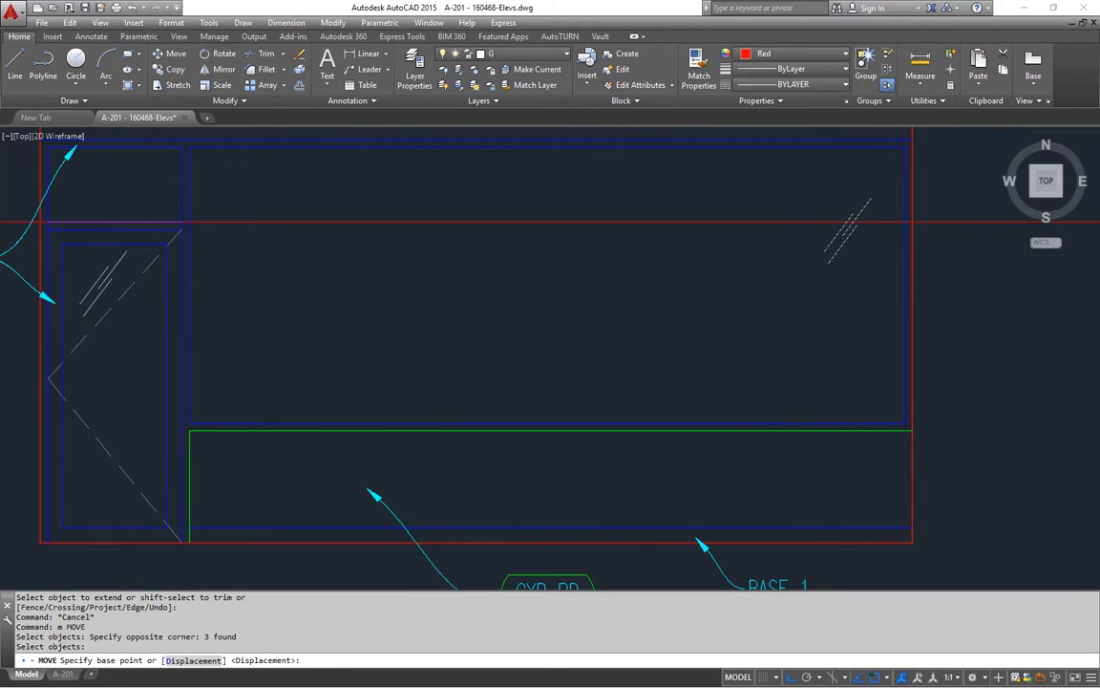
{"action": "left_click", "coordinate": [815, 211]}
{"action": "left_click", "coordinate": [606, 211]}
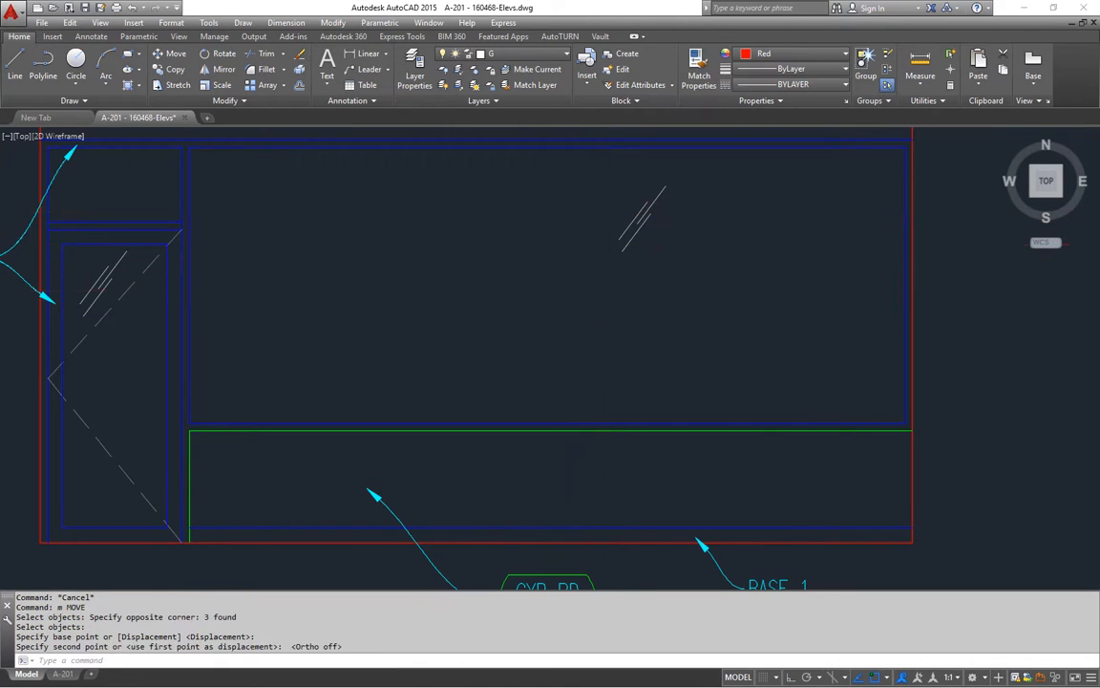
{"action": "key", "text": "Escape"}
{"action": "key", "text": "Escape"}
Step: Rotate the floor plan above the elevation 90 degrees counterclockwise about its middle, with Ortho on
{"action": "scroll", "coordinate": [609, 296], "scroll_direction": "down", "scroll_amount": 4}
{"action": "middle_click_drag", "start_coordinate": [633, 306], "coordinate": [552, 407]}
{"action": "middle_click_drag", "start_coordinate": [636, 437], "coordinate": [610, 396]}
{"action": "scroll", "coordinate": [610, 397], "scroll_direction": "down", "scroll_amount": 4}
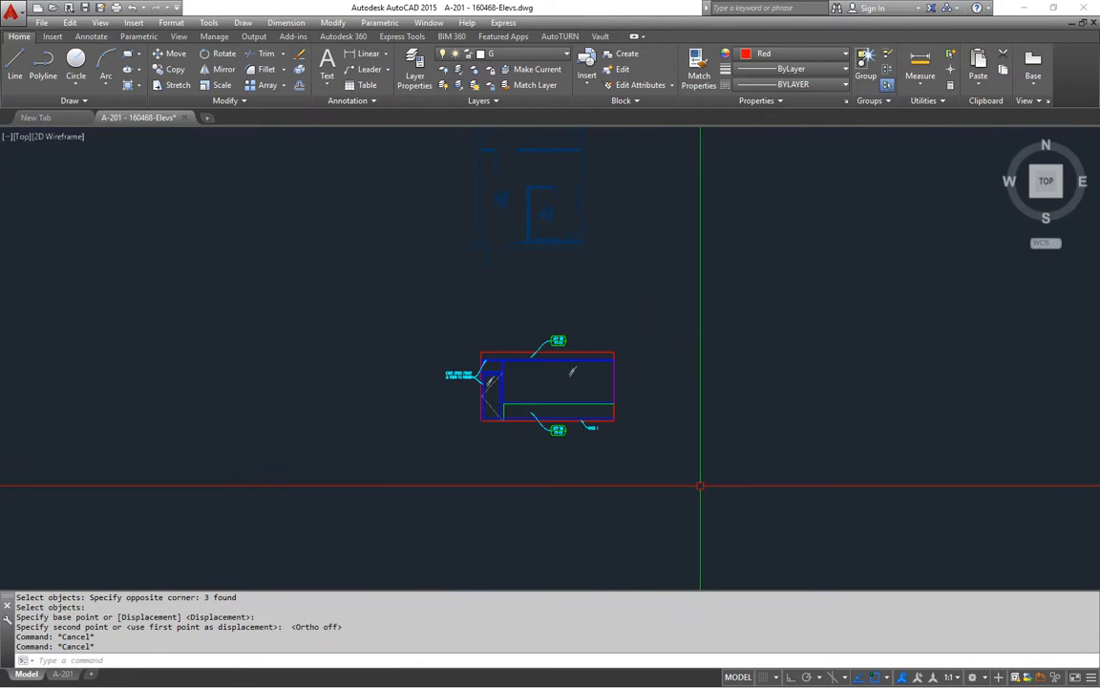
{"action": "scroll", "coordinate": [589, 372], "scroll_direction": "down", "scroll_amount": 4}
{"action": "middle_click_drag", "start_coordinate": [590, 373], "coordinate": [573, 520]}
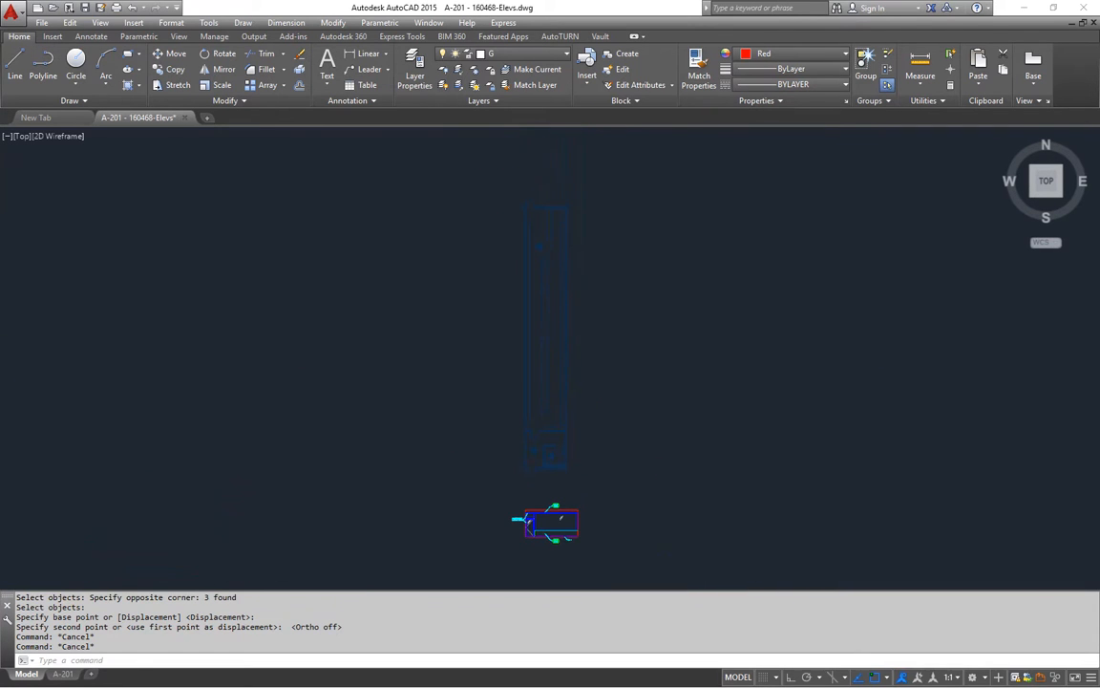
{"action": "type", "text": "r"}
{"action": "key", "text": "Return"}
{"action": "left_click", "coordinate": [546, 339]}
{"action": "key", "text": "Return"}
{"action": "left_click", "coordinate": [547, 336]}
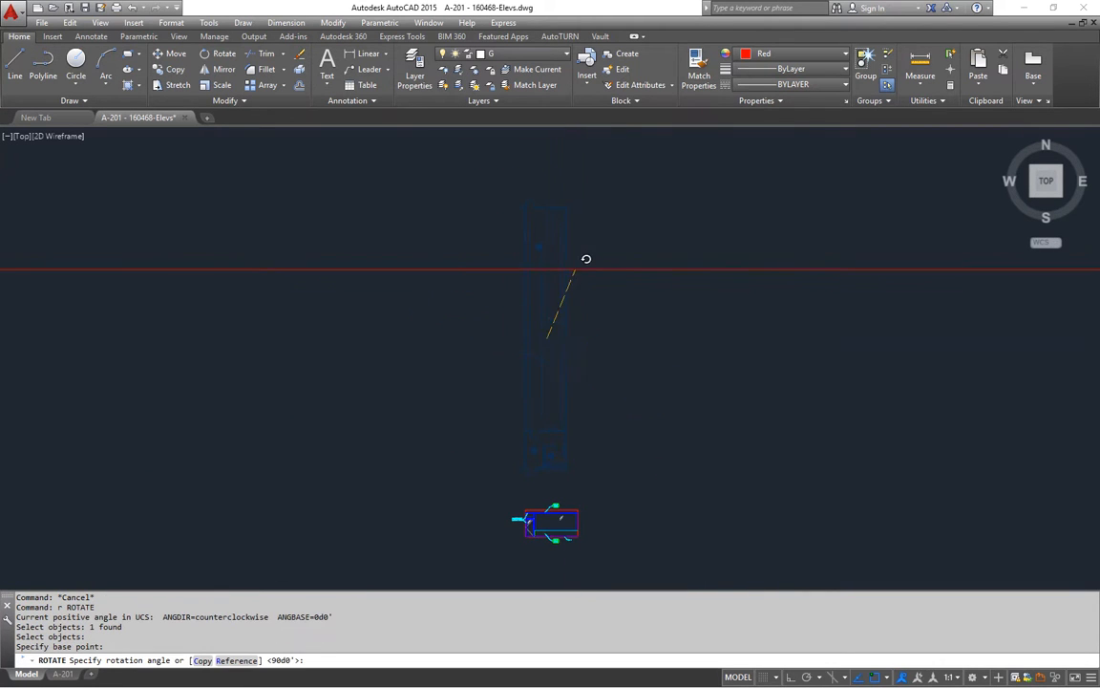
{"action": "key", "text": "F8"}
{"action": "left_click", "coordinate": [574, 186]}
{"action": "middle_click_drag", "start_coordinate": [547, 365], "coordinate": [533, 334]}
{"action": "key", "text": "Escape"}
{"action": "key", "text": "Escape"}
Step: Move the rotated floor plan down and to the right, above the space beside the storefront elevation, with Ortho off
{"action": "scroll", "coordinate": [412, 316], "scroll_direction": "up", "scroll_amount": 4}
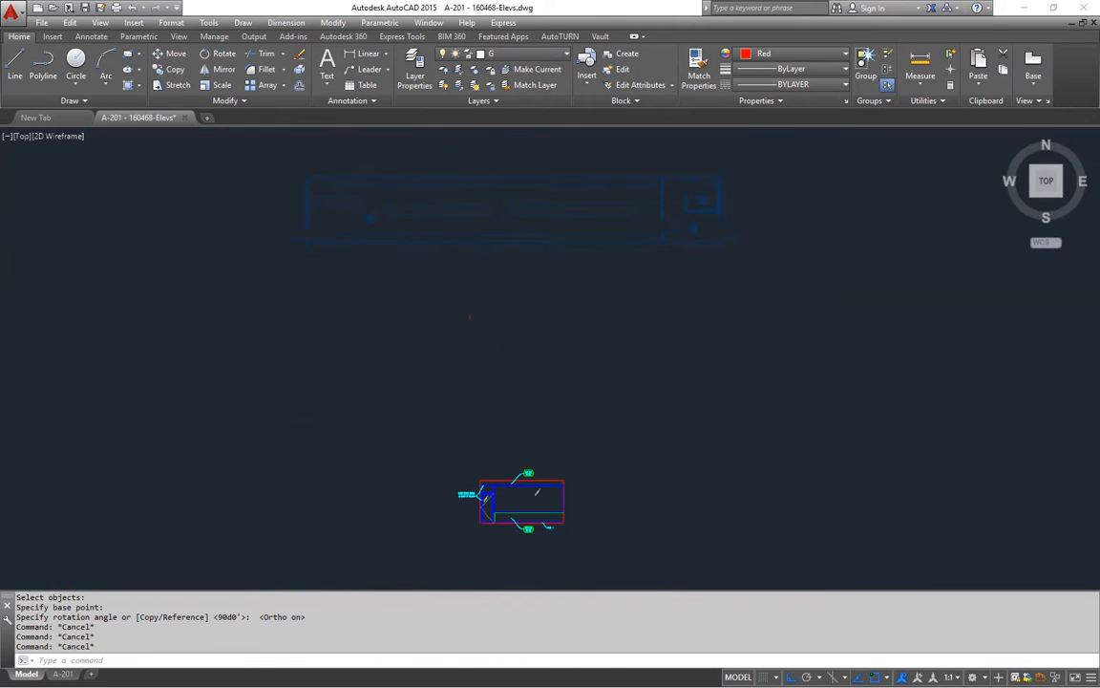
{"action": "key", "text": "Return"}
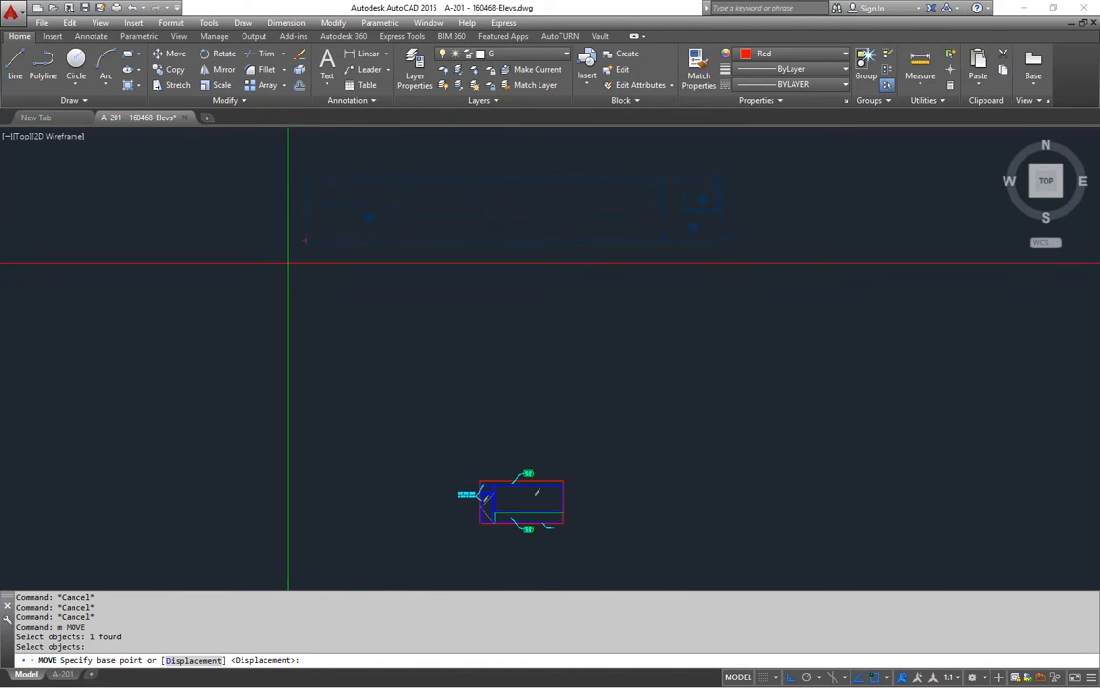
{"action": "left_click", "coordinate": [289, 263]}
{"action": "key", "text": "F8"}
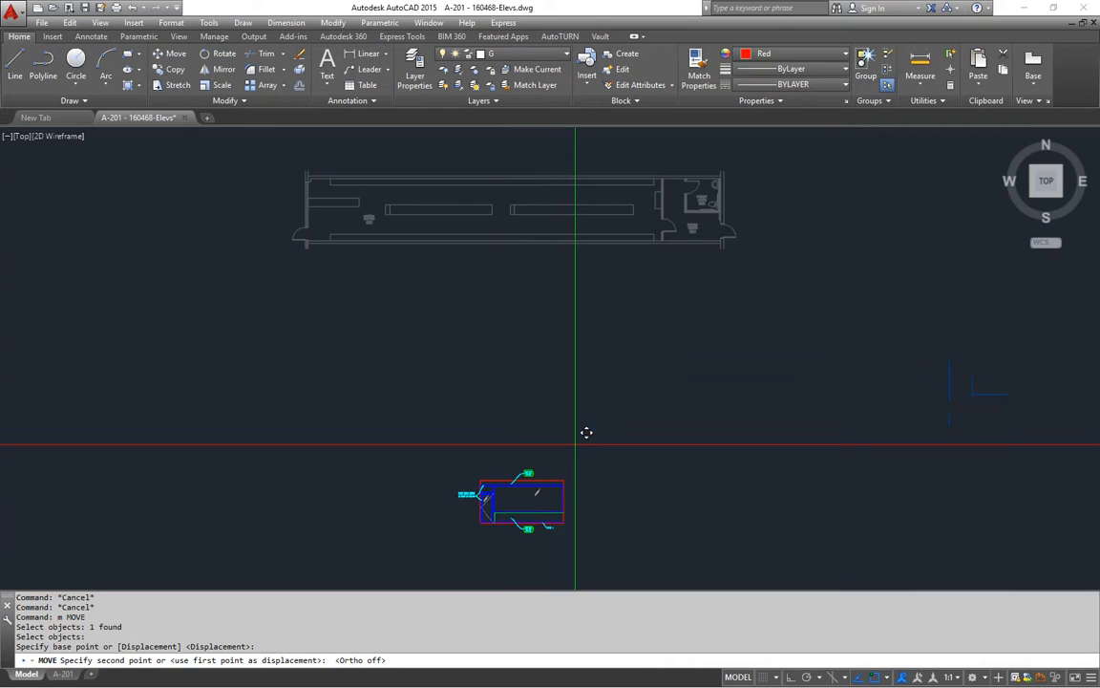
{"action": "key", "text": "Escape"}
{"action": "key", "text": "Escape"}
Step: Copy the storefront elevation's red outline horizontally to the right, with Ortho on
{"action": "scroll", "coordinate": [508, 381], "scroll_direction": "up", "scroll_amount": 4}
{"action": "middle_click_drag", "start_coordinate": [491, 398], "coordinate": [466, 306]}
{"action": "key", "text": "Escape"}
{"action": "key", "text": "Escape"}
{"action": "scroll", "coordinate": [472, 401], "scroll_direction": "up", "scroll_amount": 4}
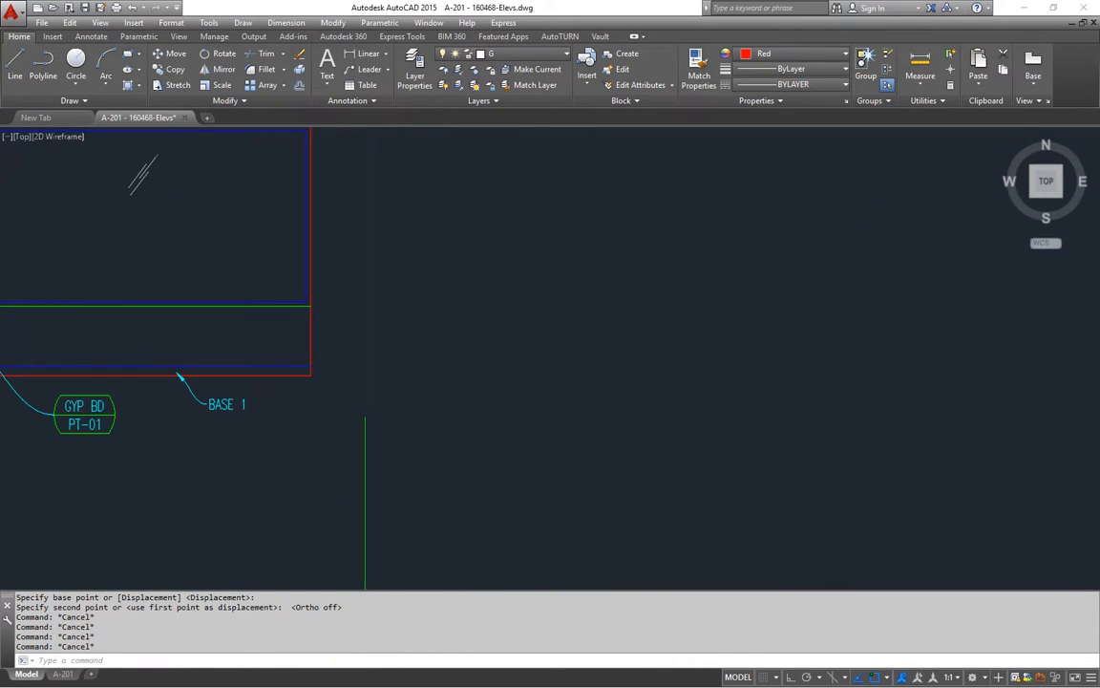
{"action": "middle_click_drag", "start_coordinate": [365, 407], "coordinate": [500, 447]}
{"action": "left_click", "coordinate": [477, 437]}
{"action": "left_click", "coordinate": [439, 413]}
{"action": "middle_click_drag", "start_coordinate": [473, 272], "coordinate": [492, 364]}
{"action": "middle_click_drag", "start_coordinate": [315, 298], "coordinate": [693, 270]}
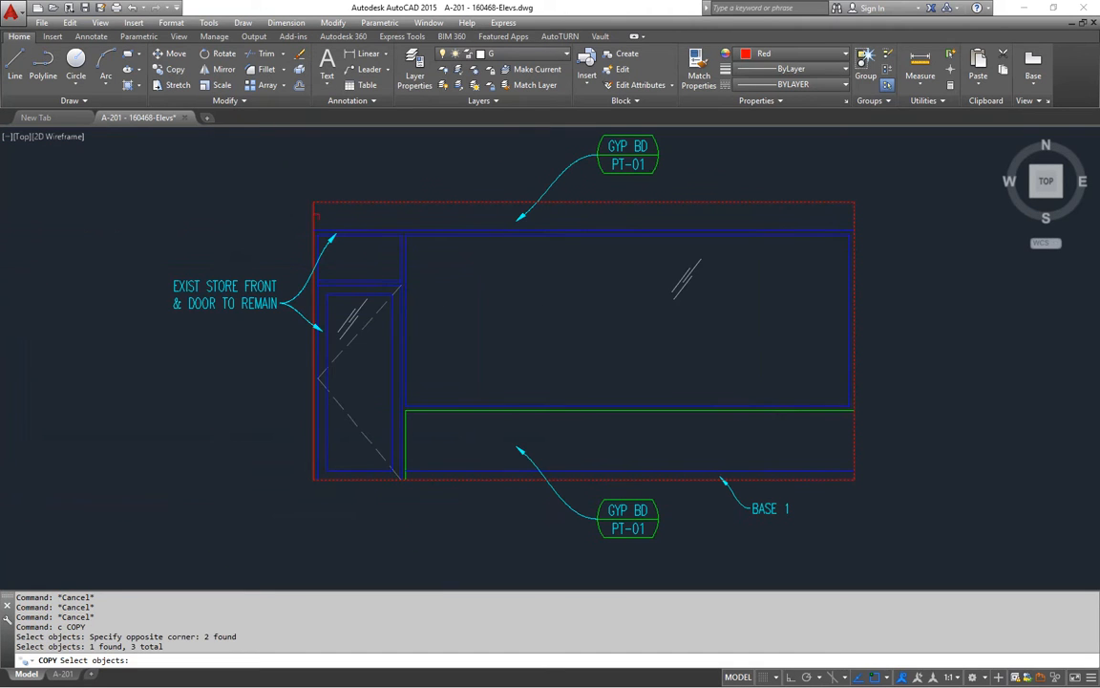
{"action": "left_click", "coordinate": [313, 218]}
{"action": "key", "text": "space"}
{"action": "left_click", "coordinate": [472, 311]}
{"action": "scroll", "coordinate": [611, 342], "scroll_direction": "down", "scroll_amount": 4}
{"action": "middle_click_drag", "start_coordinate": [613, 344], "coordinate": [323, 388]}
{"action": "key", "text": "F8"}
{"action": "left_click", "coordinate": [595, 372]}
{"action": "key", "text": "Escape"}
Step: Move the copied outline so its left edge aligns with the floor plan's front wall, using an X point filter
{"action": "type", "text": "m"}
{"action": "key", "text": "space"}
{"action": "left_click", "coordinate": [798, 285]}
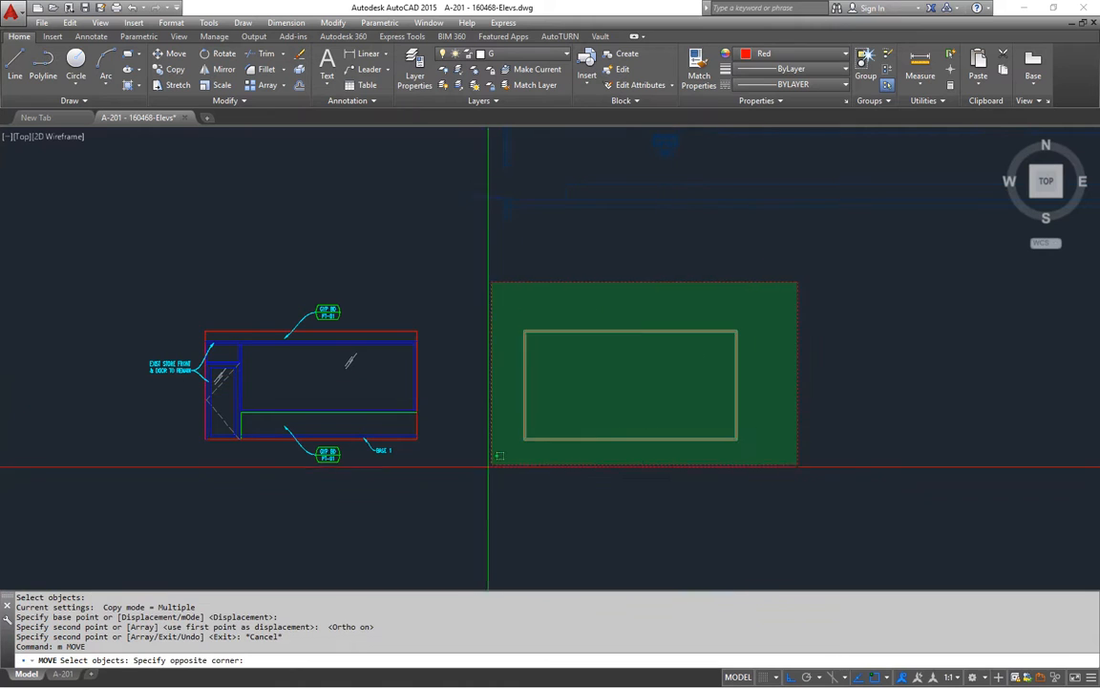
{"action": "left_click", "coordinate": [517, 453]}
{"action": "key", "text": "space"}
{"action": "left_click", "coordinate": [524, 384]}
{"action": "middle_click_drag", "start_coordinate": [549, 380], "coordinate": [529, 430]}
{"action": "type", "text": ".x"}
{"action": "key", "text": "space"}
{"action": "middle_click_drag", "start_coordinate": [521, 206], "coordinate": [517, 469]}
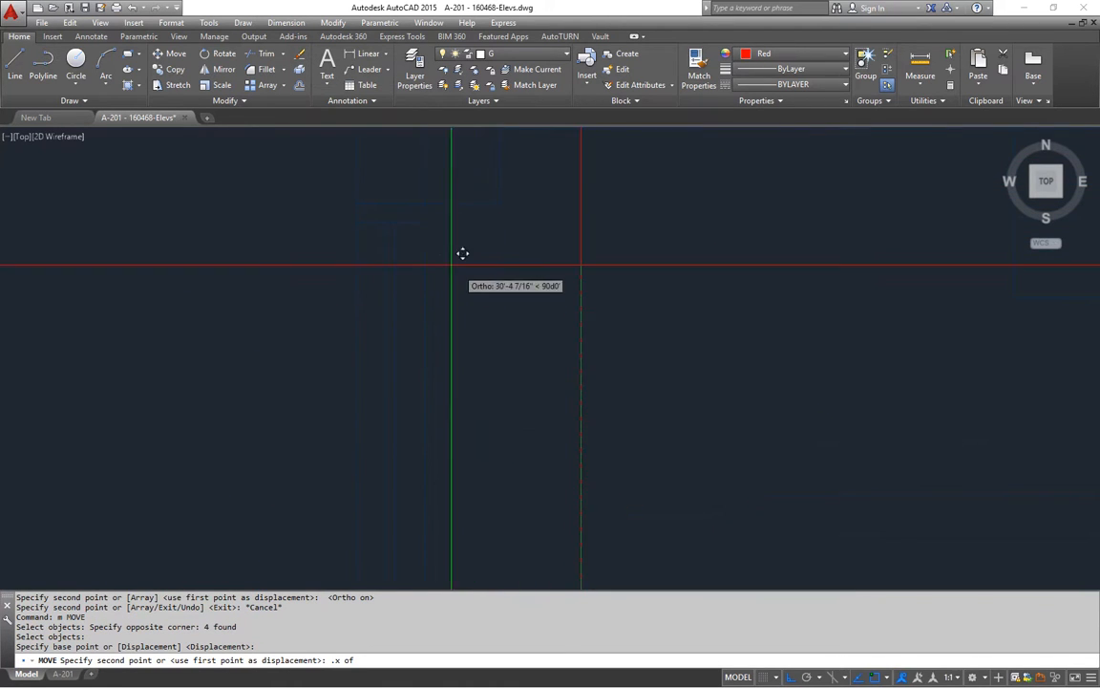
{"action": "left_click", "coordinate": [450, 344]}
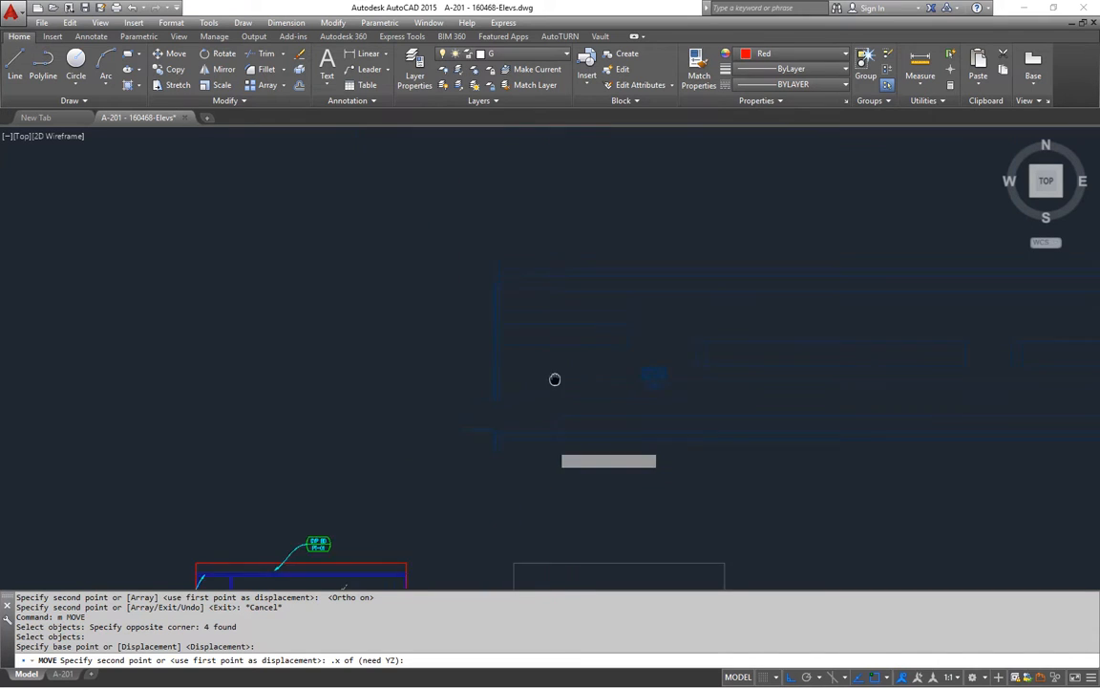
{"action": "middle_click_drag", "start_coordinate": [546, 252], "coordinate": [516, 132]}
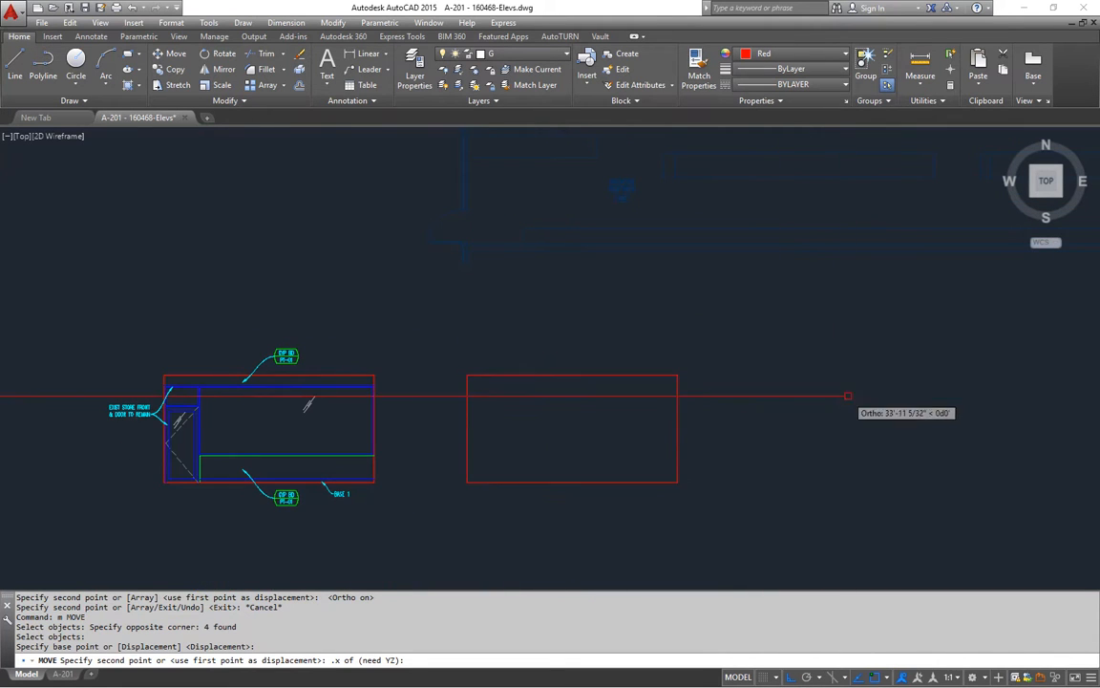
{"action": "key", "text": "Escape"}
{"action": "key", "text": "Escape"}
Step: Stretch the copied outline's right edge to align with the plan's partition at the rear of the sales area, using an X point filter
{"action": "mouse_move", "coordinate": [592, 378]}
{"action": "middle_mouse_down"}
{"action": "mouse_move", "coordinate": [609, 471]}
{"action": "mouse_move", "coordinate": [480, 299]}
{"action": "middle_mouse_up"}
{"action": "type", "text": "s"}
{"action": "key", "text": "Return"}
{"action": "left_click", "coordinate": [589, 312]}
{"action": "left_click", "coordinate": [411, 420]}
{"action": "key", "text": "Return"}
{"action": "left_click", "coordinate": [548, 382]}
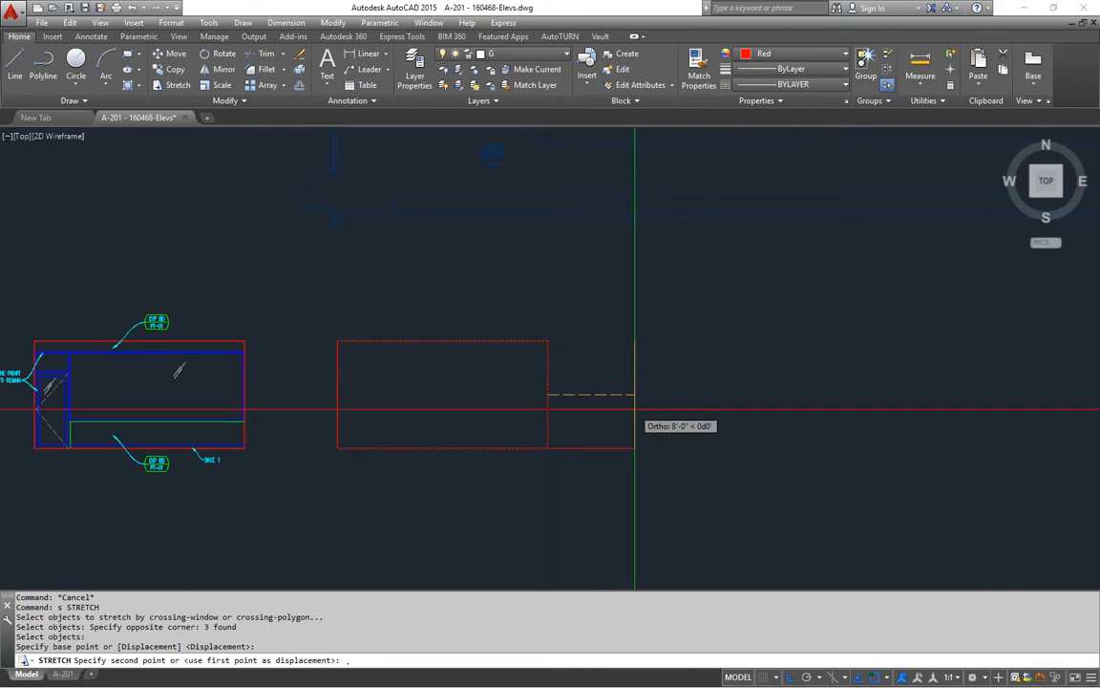
{"action": "type", "text": ".x"}
{"action": "key", "text": "Return"}
{"action": "scroll", "coordinate": [534, 429], "scroll_direction": "up", "scroll_amount": 3}
{"action": "scroll", "coordinate": [660, 306], "scroll_direction": "up", "scroll_amount": 4}
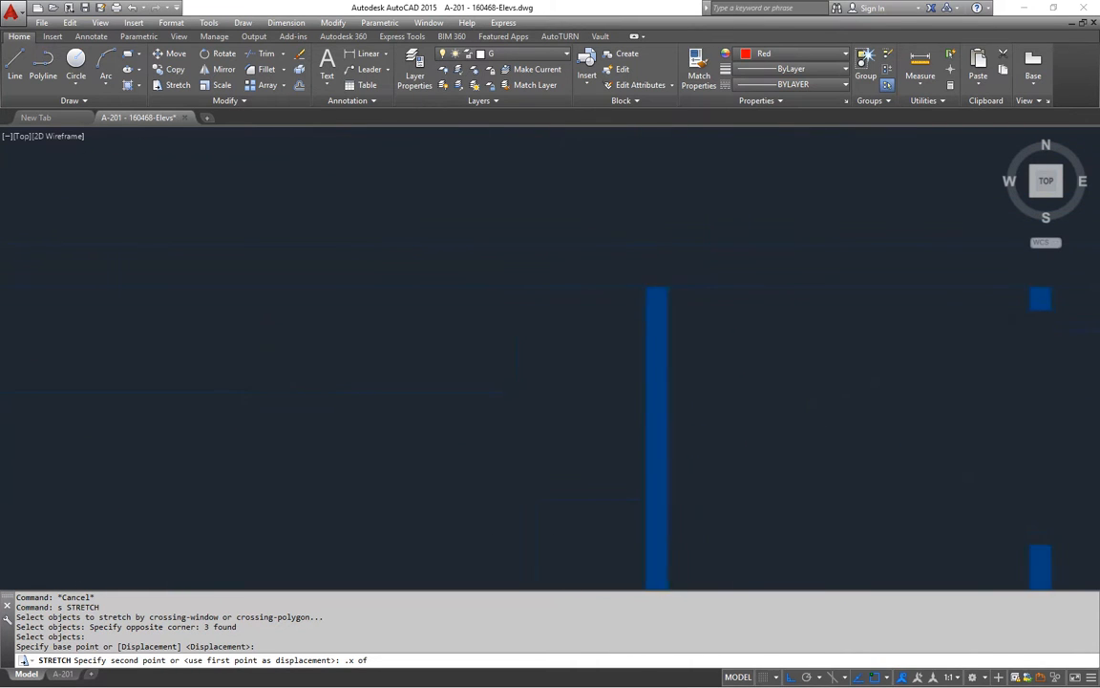
{"action": "left_click", "coordinate": [632, 296]}
{"action": "scroll", "coordinate": [614, 290], "scroll_direction": "down", "scroll_amount": 4}
{"action": "middle_click_drag", "start_coordinate": [650, 394], "coordinate": [649, 239]}
{"action": "left_click", "coordinate": [570, 387]}
{"action": "middle_click_drag", "start_coordinate": [570, 387], "coordinate": [774, 383]}
{"action": "scroll", "coordinate": [774, 383], "scroll_direction": "down", "scroll_amount": 4}
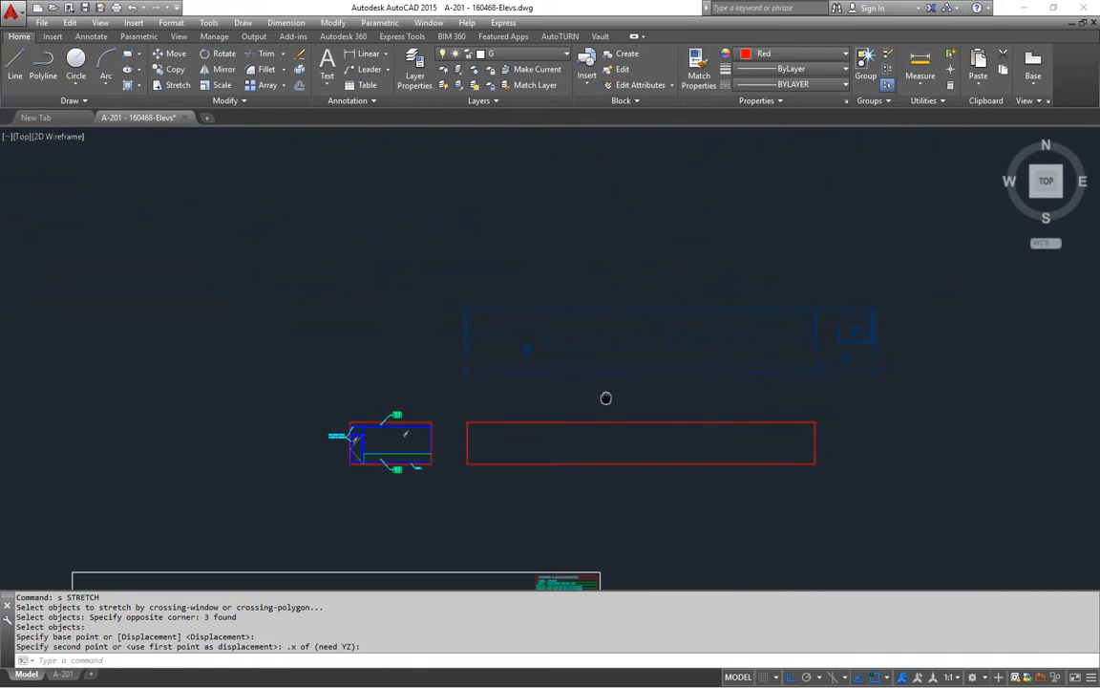
Step: Draw a vertical line from the corner of the wall return at the plan's storefront down through the new elevation outline
{"action": "scroll", "coordinate": [513, 317], "scroll_direction": "up", "scroll_amount": 5}
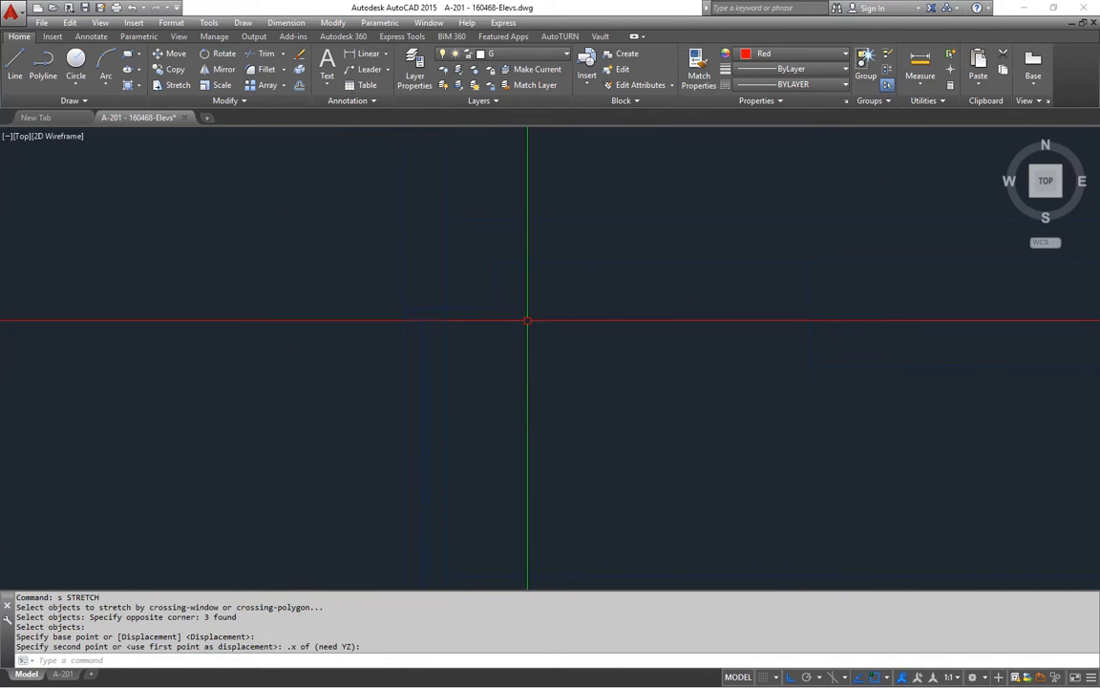
{"action": "left_click", "coordinate": [507, 303]}
{"action": "type", "text": "l"}
{"action": "key", "text": "Return"}
{"action": "left_click", "coordinate": [516, 430]}
{"action": "middle_click_drag", "start_coordinate": [516, 497], "coordinate": [516, 258]}
{"action": "scroll", "coordinate": [506, 363], "scroll_direction": "up", "scroll_amount": 4}
{"action": "left_click", "coordinate": [457, 415]}
{"action": "key", "text": "Escape"}
{"action": "key", "text": "Escape"}
{"action": "middle_click_drag", "start_coordinate": [503, 315], "coordinate": [501, 385]}
Step: Trim the projected vertical line to the new elevation's outline and color it green
{"action": "type", "text": "t"}
{"action": "key", "text": "Return"}
{"action": "left_click", "coordinate": [464, 213]}
{"action": "left_click", "coordinate": [457, 229]}
{"action": "key", "text": "Escape"}
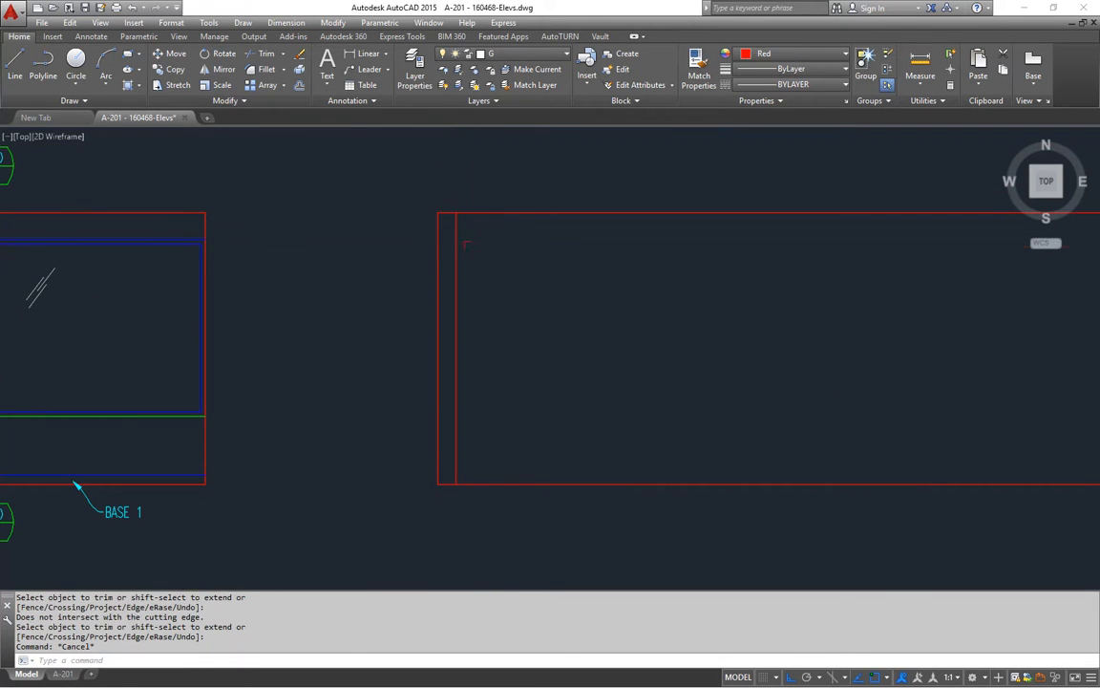
{"action": "left_click", "coordinate": [765, 58]}
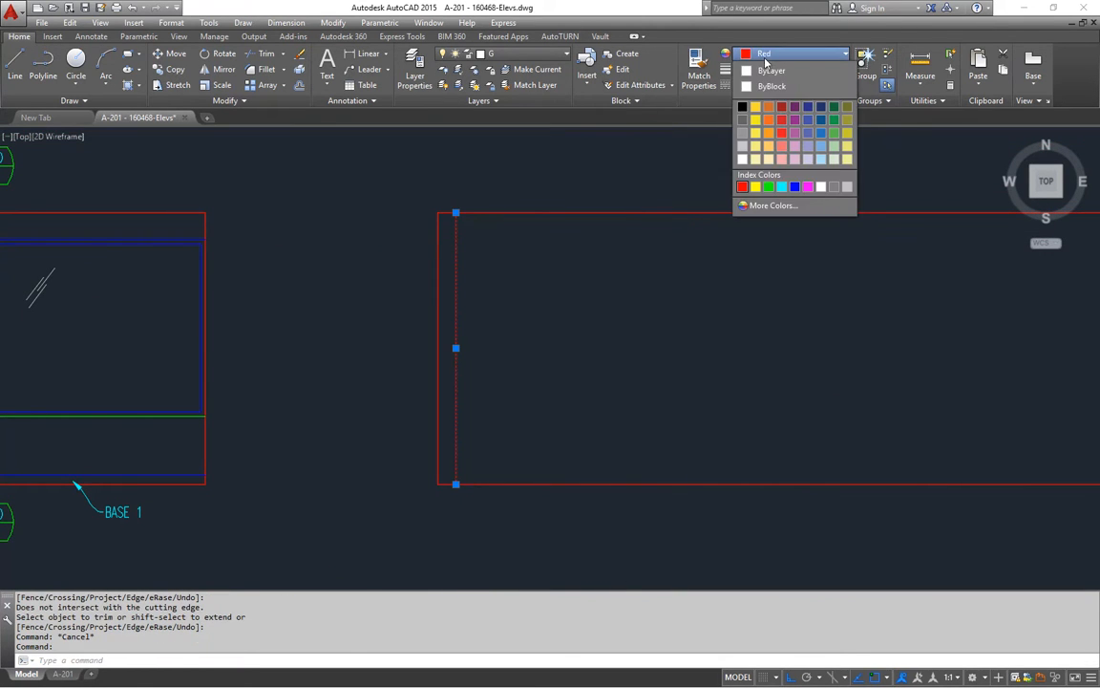
{"action": "left_click", "coordinate": [769, 186]}
{"action": "key", "text": "Escape"}
{"action": "key", "text": "Escape"}
Step: Offset the new outline's bottom line 4 inches upward to form the base line
{"action": "scroll", "coordinate": [511, 405], "scroll_direction": "up", "scroll_amount": 1}
{"action": "scroll", "coordinate": [515, 392], "scroll_direction": "down", "scroll_amount": 3}
{"action": "scroll", "coordinate": [525, 395], "scroll_direction": "up", "scroll_amount": 3}
{"action": "type", "text": "o"}
{"action": "key", "text": "Return"}
{"action": "type", "text": "4"}
{"action": "key", "text": "Return"}
{"action": "left_click", "coordinate": [526, 434]}
{"action": "left_click", "coordinate": [501, 388]}
{"action": "key", "text": "Escape"}
Step: Match the new base line's properties to the blue base line of the storefront elevation
{"action": "type", "text": "ma"}
{"action": "key", "text": "Return"}
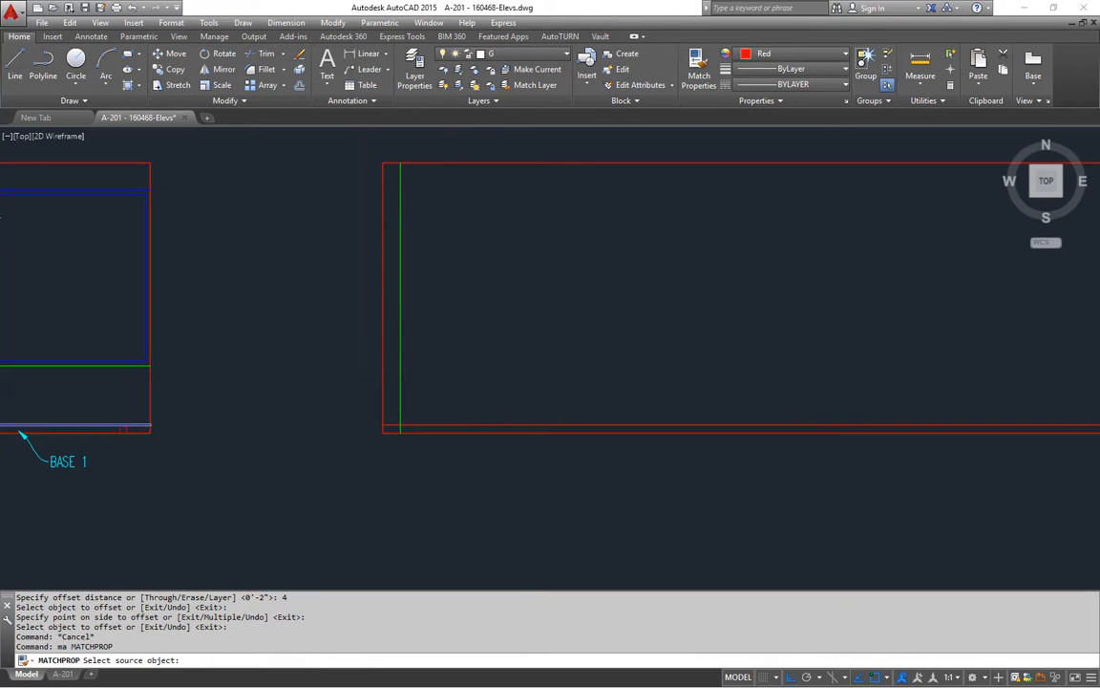
{"action": "left_click", "coordinate": [129, 426]}
{"action": "left_click", "coordinate": [435, 425]}
{"action": "key", "text": "Return"}
{"action": "key", "text": "Escape"}
{"action": "key", "text": "Escape"}
Step: Trim away the short piece of base line between the left outline edge and the green vertical line
{"action": "scroll", "coordinate": [305, 436], "scroll_direction": "up", "scroll_amount": 6}
{"action": "type", "text": "t"}
{"action": "key", "text": "Return"}
{"action": "key", "text": "Return"}
{"action": "left_click", "coordinate": [310, 435]}
{"action": "key", "text": "Escape"}
Step: Draw a short horizontal line at base height from the green vertical line to the left outline edge and color it green
{"action": "type", "text": "l"}
{"action": "key", "text": "Return"}
{"action": "left_click", "coordinate": [349, 439]}
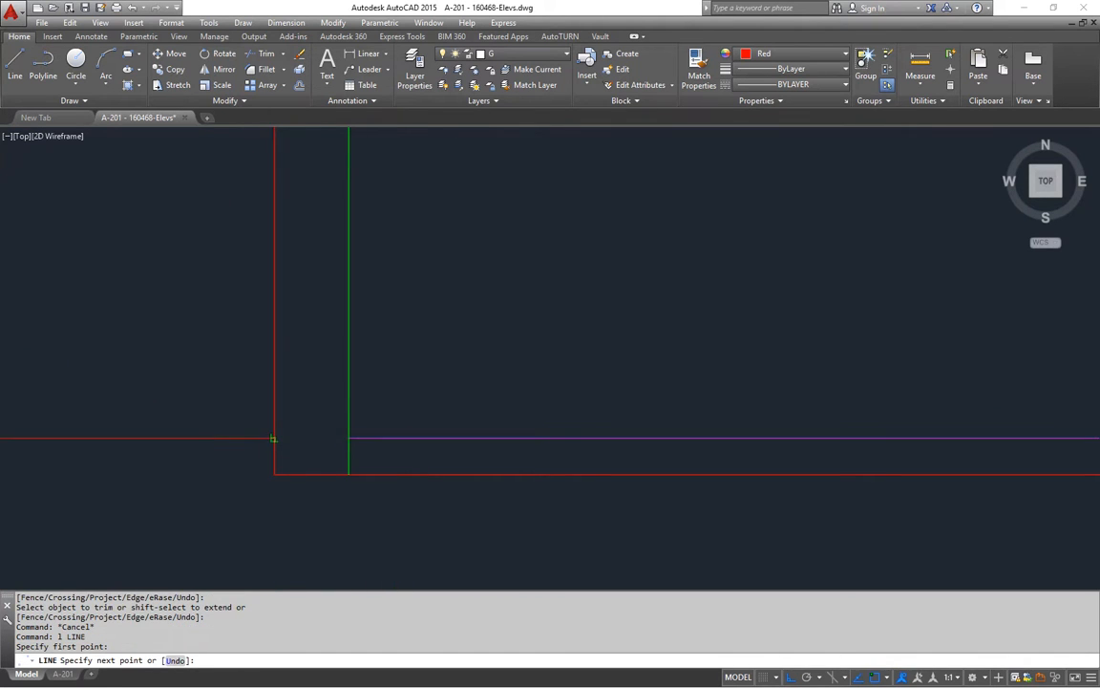
{"action": "key", "text": "Escape"}
{"action": "key", "text": "Escape"}
{"action": "left_click", "coordinate": [312, 437]}
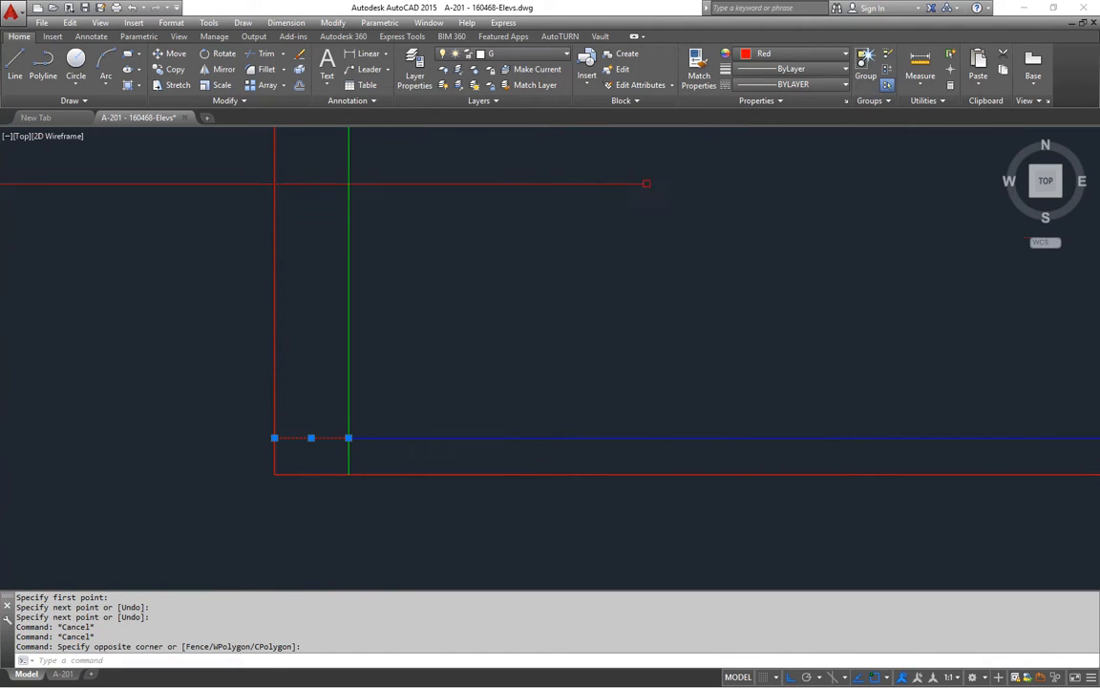
{"action": "left_click", "coordinate": [776, 55]}
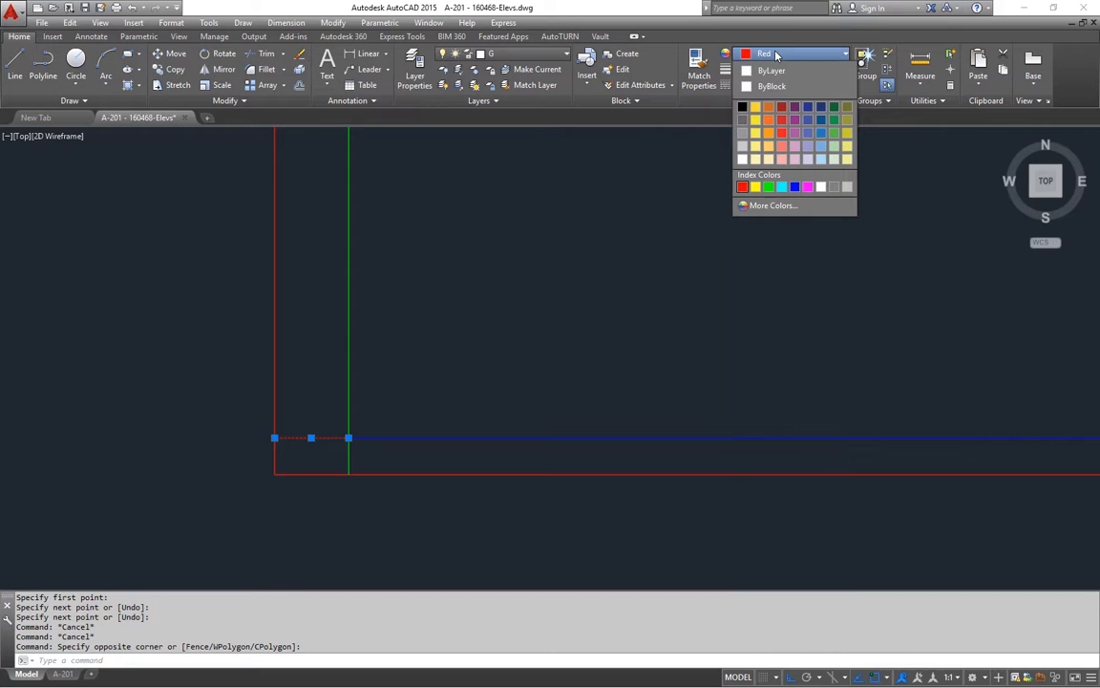
{"action": "left_click", "coordinate": [769, 188]}
{"action": "key", "text": "Escape"}
{"action": "key", "text": "Escape"}
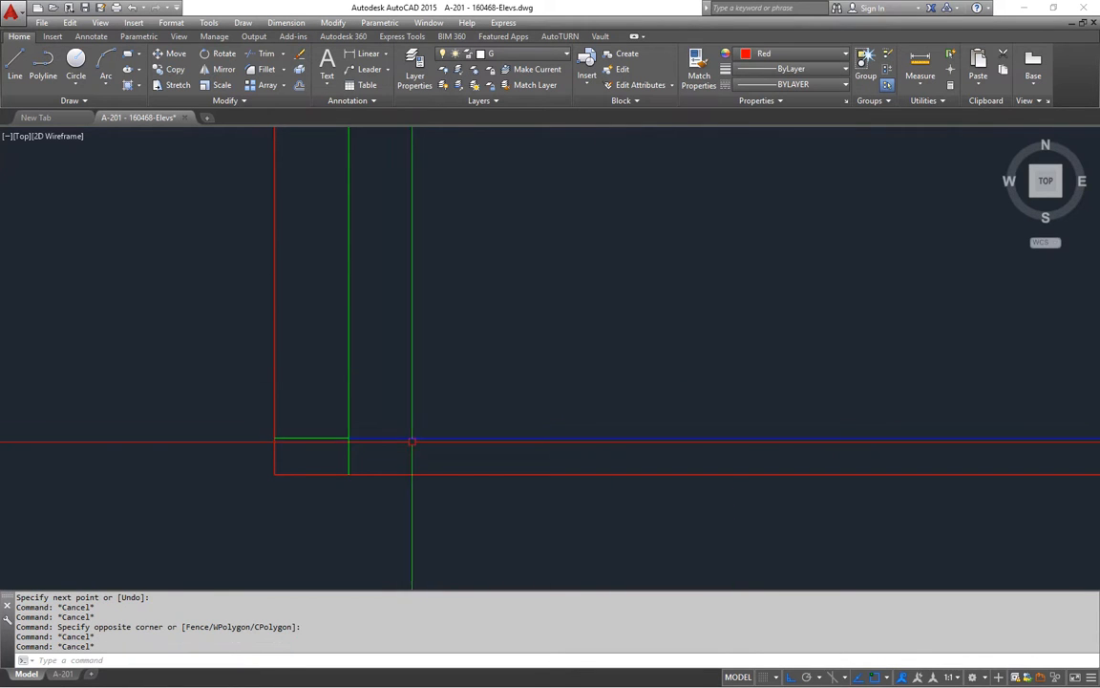
Step: Examine the dimensions, notes and wall fixture line of the existing Sales Area elevation 02
{"action": "scroll", "coordinate": [345, 428], "scroll_direction": "down", "scroll_amount": 6}
{"action": "mouse_move", "coordinate": [476, 395]}
{"action": "middle_mouse_down"}
{"action": "mouse_move", "coordinate": [476, 361]}
{"action": "mouse_move", "coordinate": [385, 397]}
{"action": "middle_mouse_up"}
{"action": "scroll", "coordinate": [387, 397], "scroll_direction": "down", "scroll_amount": 4}
{"action": "mouse_move", "coordinate": [745, 417]}
{"action": "middle_mouse_down"}
{"action": "mouse_move", "coordinate": [398, 390]}
{"action": "mouse_move", "coordinate": [469, 388]}
{"action": "mouse_move", "coordinate": [837, 307]}
{"action": "mouse_move", "coordinate": [637, 420]}
{"action": "mouse_move", "coordinate": [872, 224]}
{"action": "middle_mouse_up"}
{"action": "scroll", "coordinate": [397, 390], "scroll_direction": "down", "scroll_amount": 4}
{"action": "middle_click_drag", "start_coordinate": [145, 451], "coordinate": [444, 351]}
{"action": "scroll", "coordinate": [318, 322], "scroll_direction": "up", "scroll_amount": 6}
{"action": "middle_click_drag", "start_coordinate": [322, 322], "coordinate": [237, 375]}
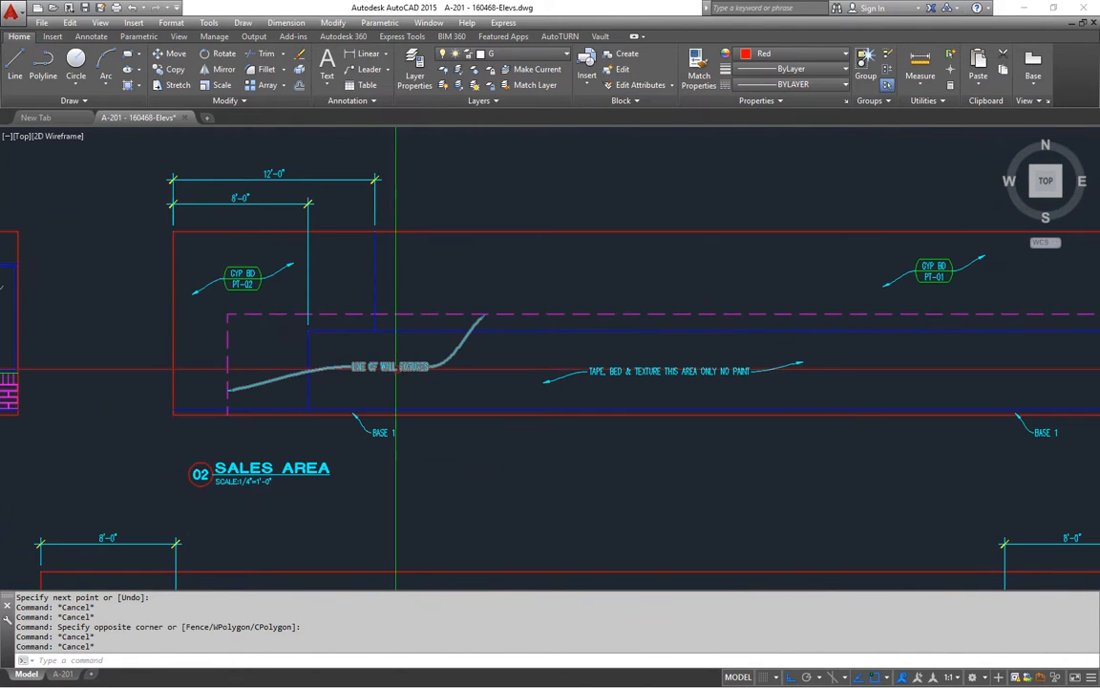
{"action": "key", "text": "Return"}
{"action": "left_click", "coordinate": [425, 362]}
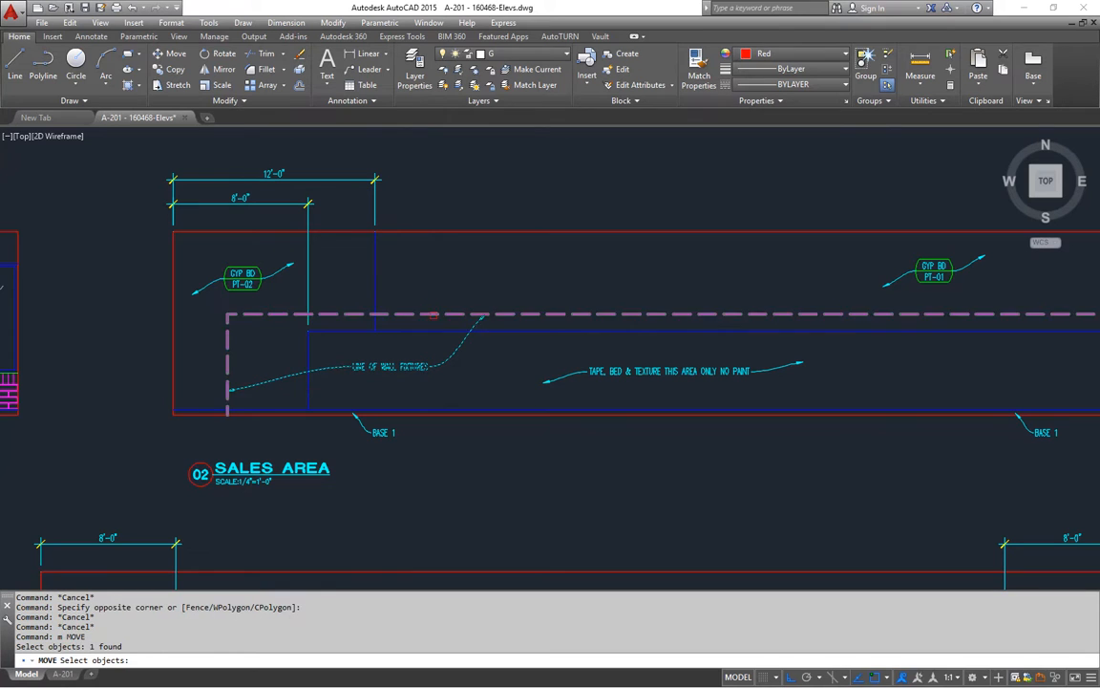
{"action": "left_click", "coordinate": [433, 314]}
{"action": "key", "text": "Return"}
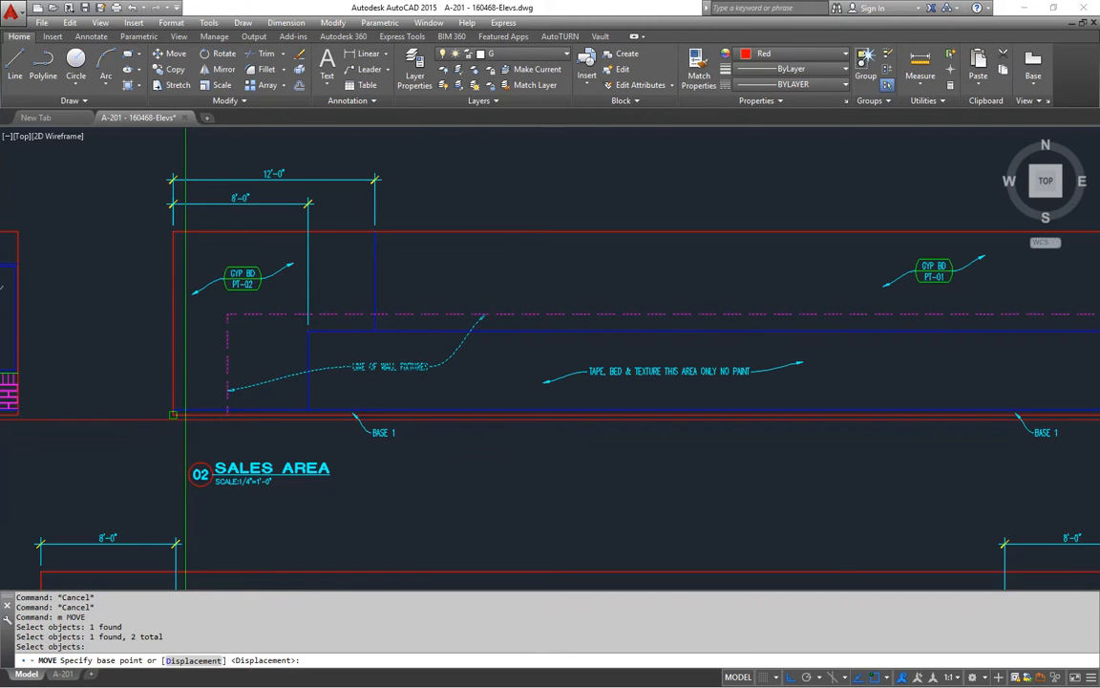
{"action": "key", "text": "Escape"}
{"action": "key", "text": "Escape"}
{"action": "key", "text": "Escape"}
Step: Move the wall fixture lines, wall finish lines, dimensions and notes from the old Sales Area elevation 02 into the new sales area outline
{"action": "middle_click_drag", "start_coordinate": [173, 415], "coordinate": [214, 469]}
{"action": "type", "text": "m"}
{"action": "key", "text": "Return"}
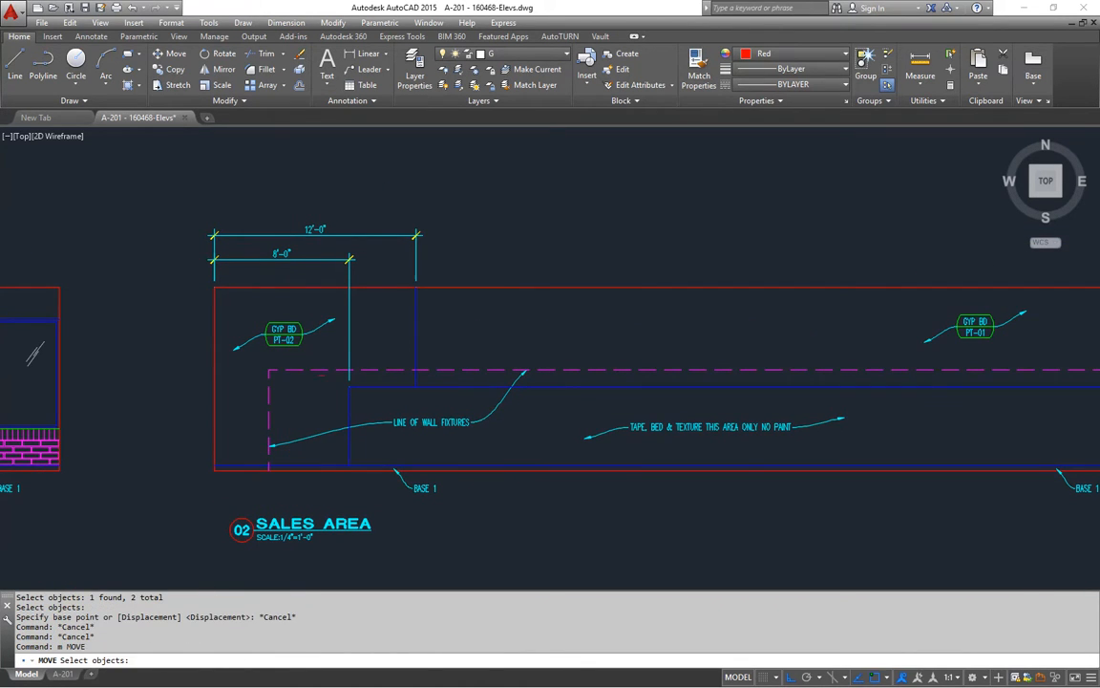
{"action": "left_click", "coordinate": [326, 360]}
{"action": "left_click", "coordinate": [268, 437]}
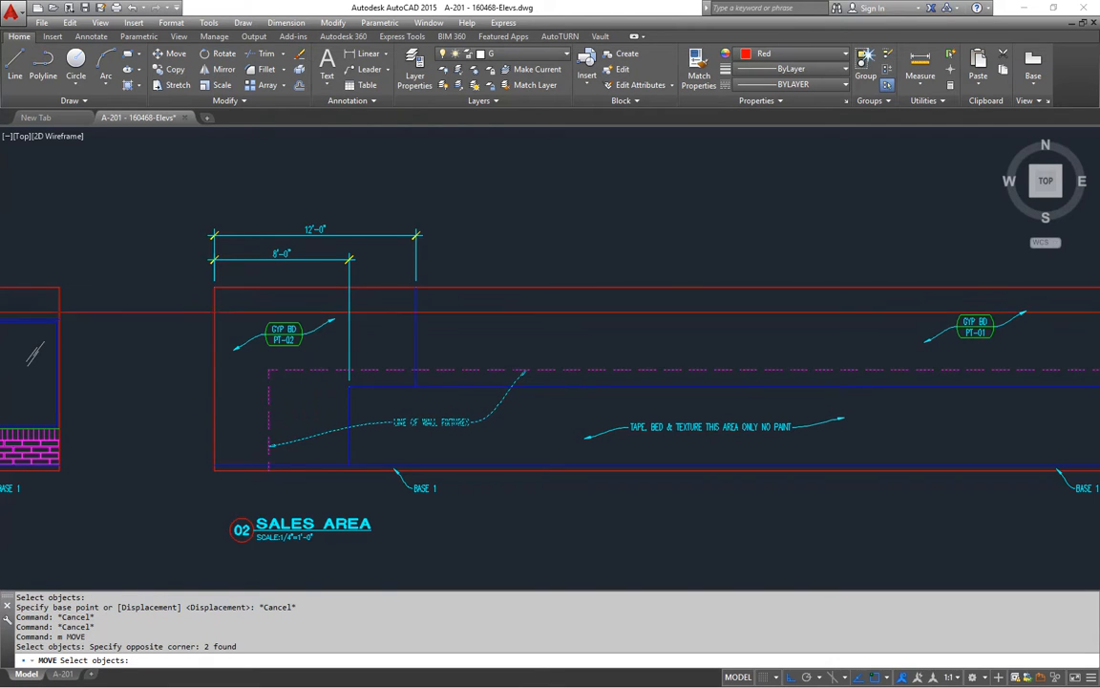
{"action": "left_click", "coordinate": [254, 356]}
{"action": "left_click", "coordinate": [388, 201]}
{"action": "left_click", "coordinate": [296, 250]}
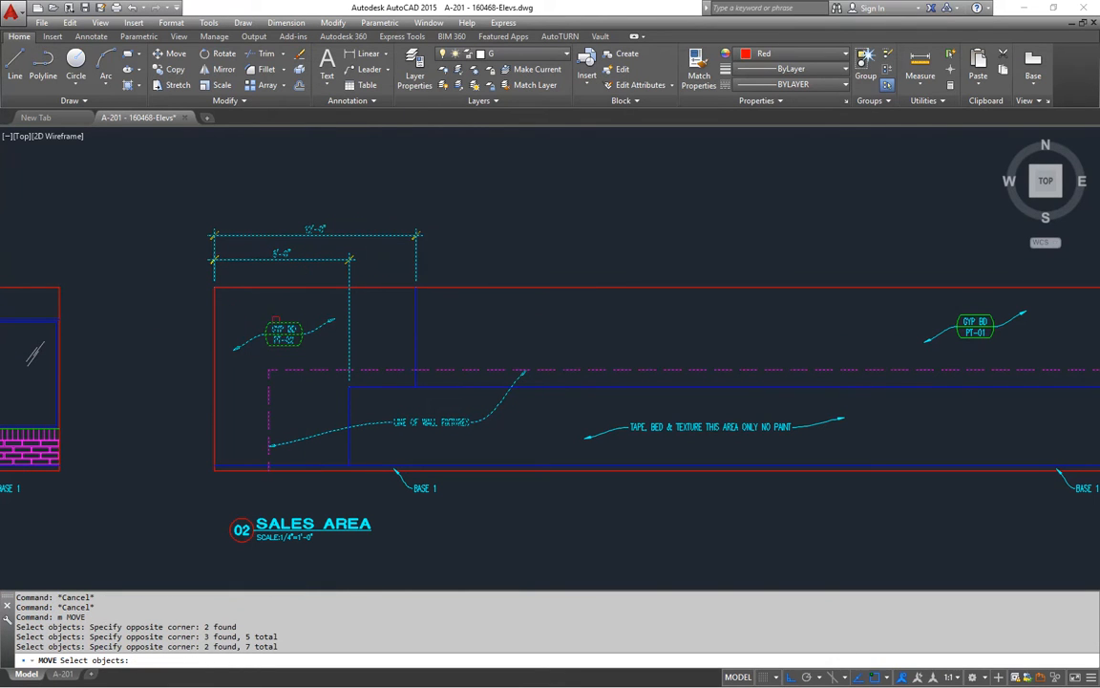
{"action": "middle_click_drag", "start_coordinate": [417, 328], "coordinate": [390, 314]}
{"action": "left_click", "coordinate": [421, 370]}
{"action": "mouse_move", "coordinate": [428, 377]}
{"action": "middle_mouse_down"}
{"action": "mouse_move", "coordinate": [363, 375]}
{"action": "mouse_move", "coordinate": [541, 409]}
{"action": "middle_mouse_up"}
{"action": "left_click_drag", "start_coordinate": [688, 401], "coordinate": [649, 358]}
{"action": "middle_click_drag", "start_coordinate": [532, 350], "coordinate": [799, 332]}
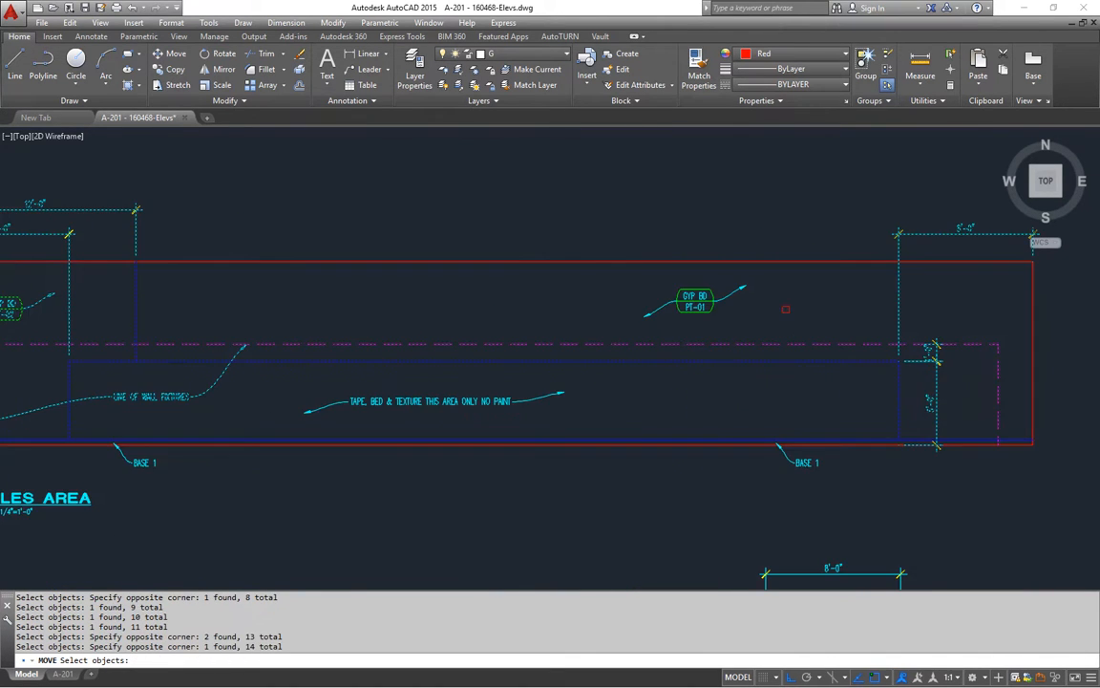
{"action": "left_click", "coordinate": [627, 272]}
{"action": "middle_click_drag", "start_coordinate": [576, 395], "coordinate": [645, 358]}
{"action": "left_click", "coordinate": [645, 359]}
{"action": "left_click", "coordinate": [110, 386]}
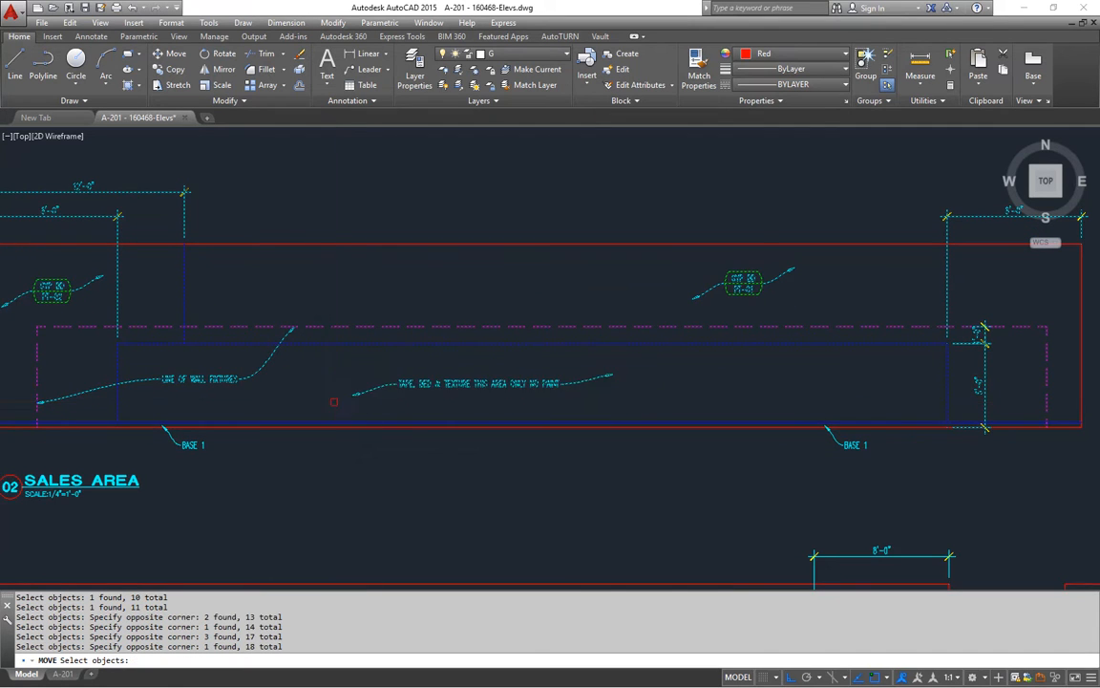
{"action": "middle_click_drag", "start_coordinate": [301, 361], "coordinate": [344, 325]}
{"action": "left_click", "coordinate": [1019, 400]}
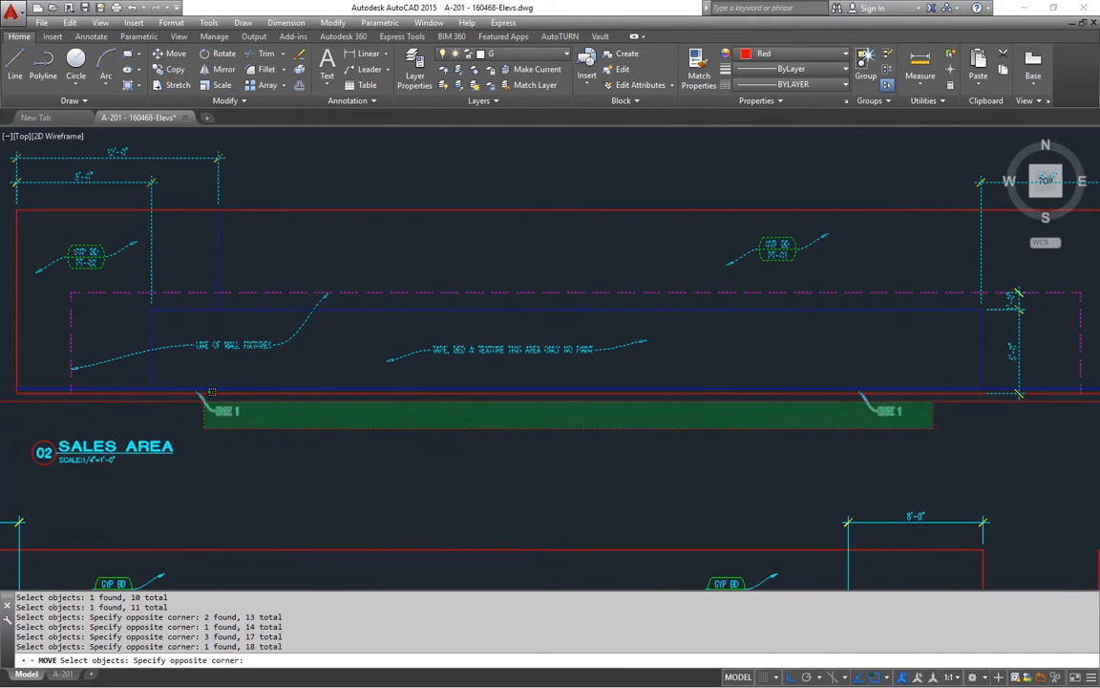
{"action": "left_click", "coordinate": [209, 420]}
{"action": "scroll", "coordinate": [602, 474], "scroll_direction": "down", "scroll_amount": 2}
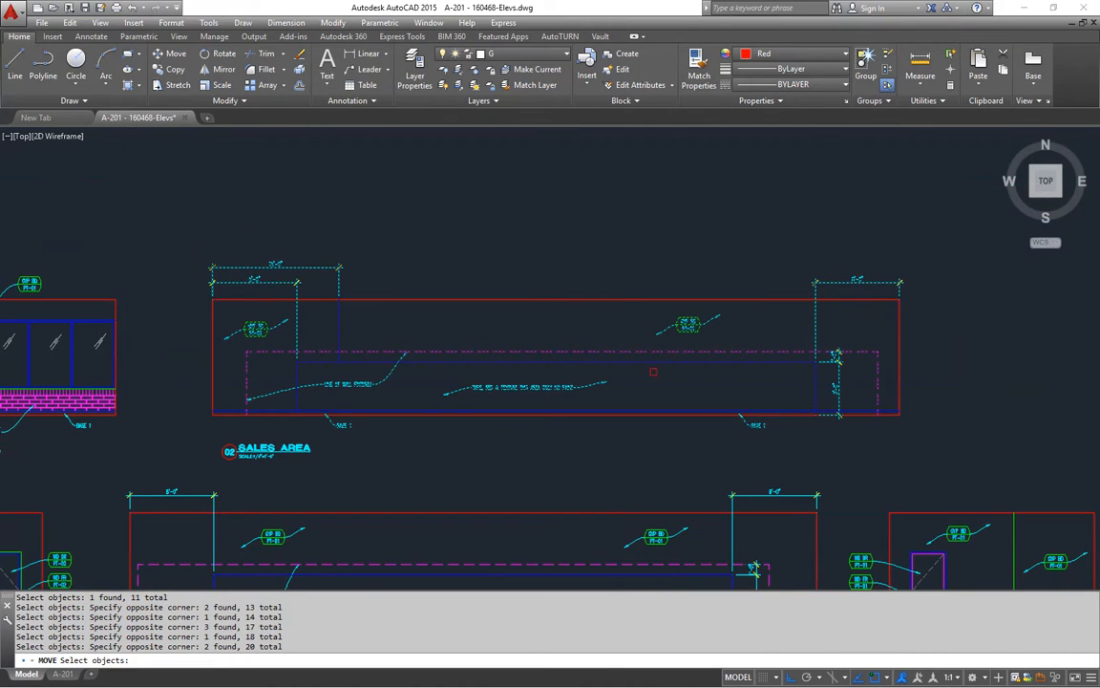
{"action": "scroll", "coordinate": [252, 424], "scroll_direction": "up", "scroll_amount": 4}
{"action": "key", "text": "Return"}
{"action": "left_click", "coordinate": [184, 398]}
{"action": "scroll", "coordinate": [115, 420], "scroll_direction": "down", "scroll_amount": 12}
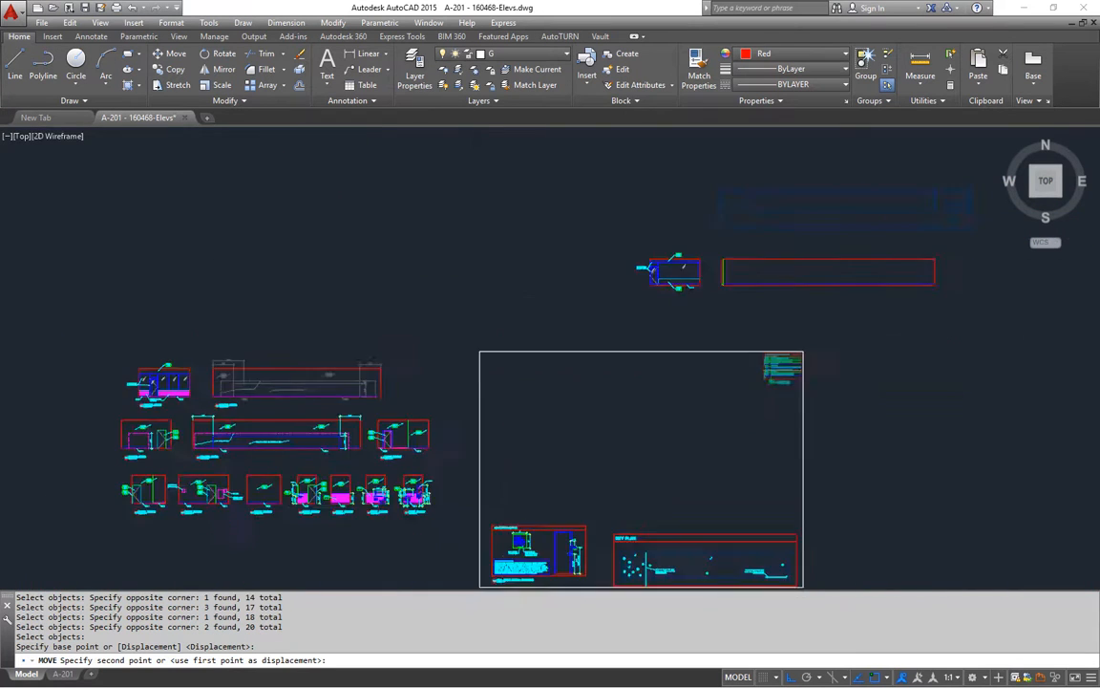
{"action": "scroll", "coordinate": [393, 361], "scroll_direction": "up", "scroll_amount": 10}
{"action": "scroll", "coordinate": [452, 312], "scroll_direction": "down", "scroll_amount": 3}
{"action": "middle_click_drag", "start_coordinate": [454, 400], "coordinate": [427, 445]}
{"action": "key", "text": "Escape"}
{"action": "key", "text": "Escape"}
Step: Stretch the 12'-0" and 8'-0" dimensions and the finish line between them down to the new elevation's top edge at its left end
{"action": "scroll", "coordinate": [433, 284], "scroll_direction": "up", "scroll_amount": 2}
{"action": "scroll", "coordinate": [432, 284], "scroll_direction": "down", "scroll_amount": 3}
{"action": "scroll", "coordinate": [432, 284], "scroll_direction": "up", "scroll_amount": 3}
{"action": "key", "text": "Escape"}
{"action": "key", "text": "Escape"}
{"action": "type", "text": "m"}
{"action": "key", "text": "Return"}
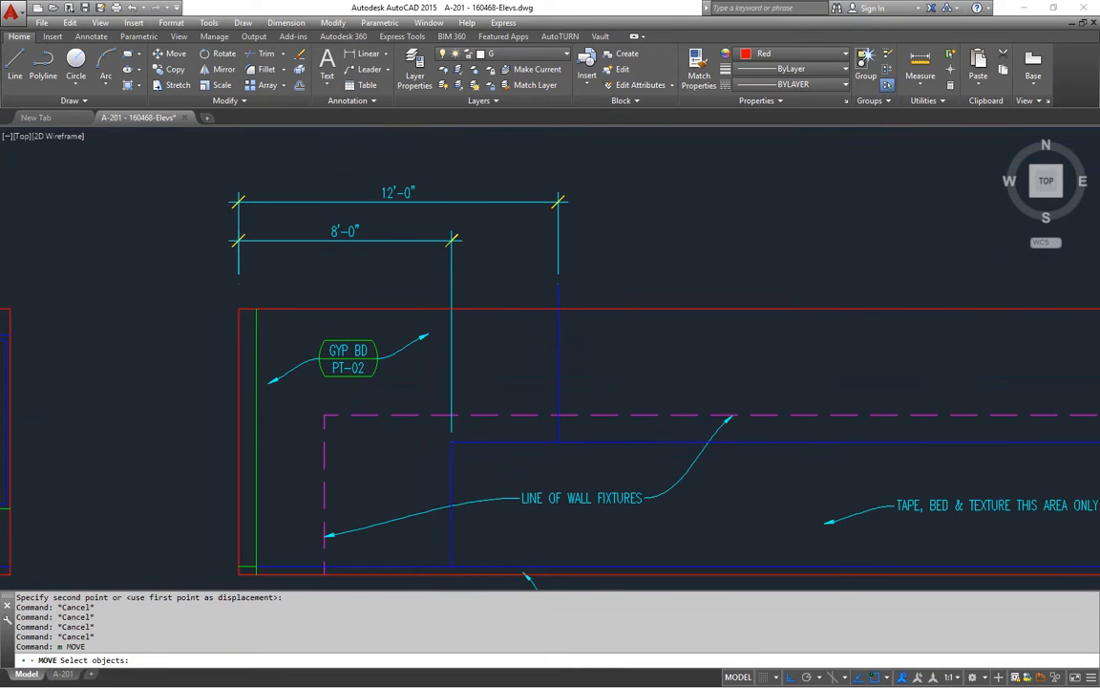
{"action": "type", "text": "s"}
{"action": "key", "text": "Return"}
{"action": "left_click", "coordinate": [613, 168]}
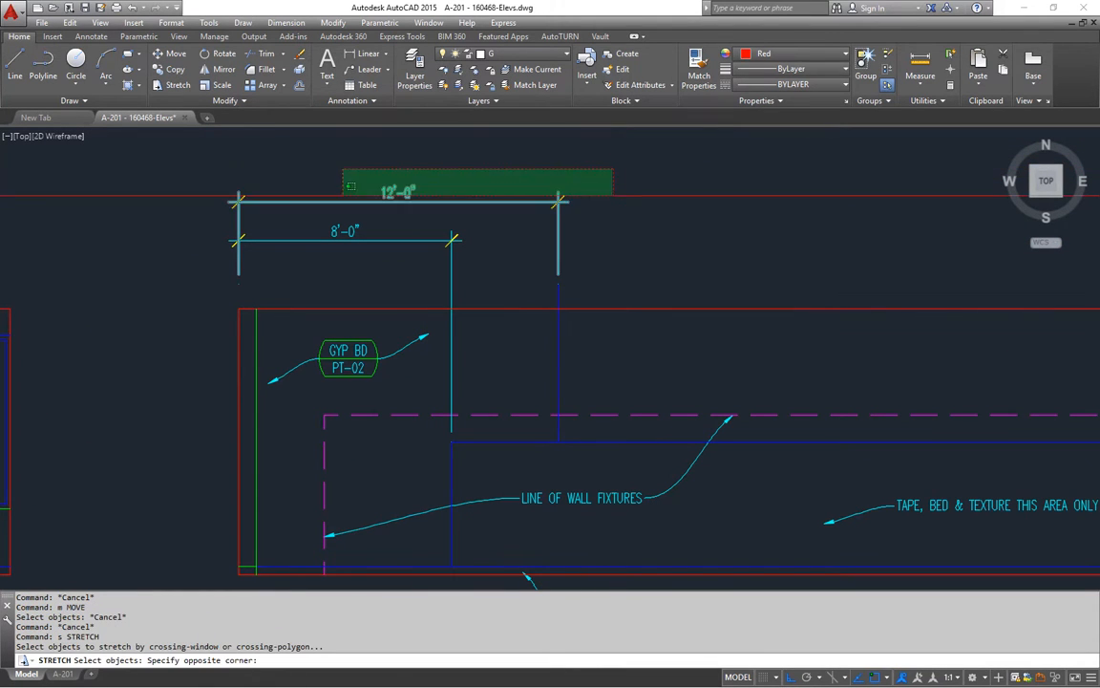
{"action": "left_click", "coordinate": [184, 286]}
{"action": "key", "text": "Return"}
{"action": "left_click", "coordinate": [238, 284]}
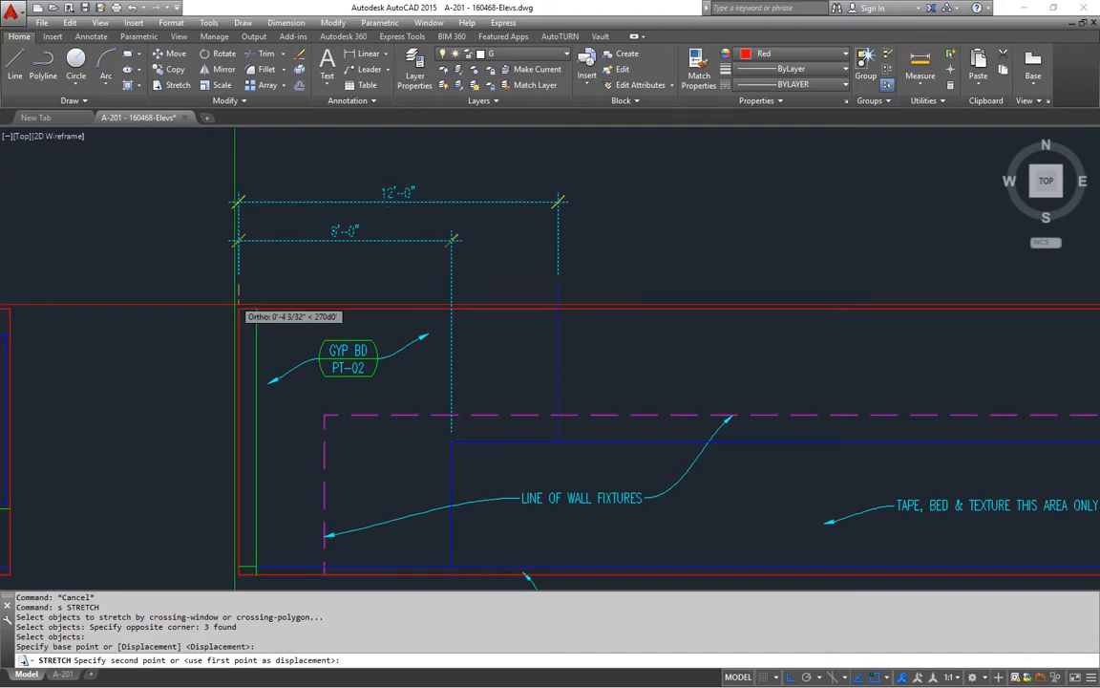
{"action": "left_click", "coordinate": [238, 309]}
{"action": "scroll", "coordinate": [478, 361], "scroll_direction": "down", "scroll_amount": 3}
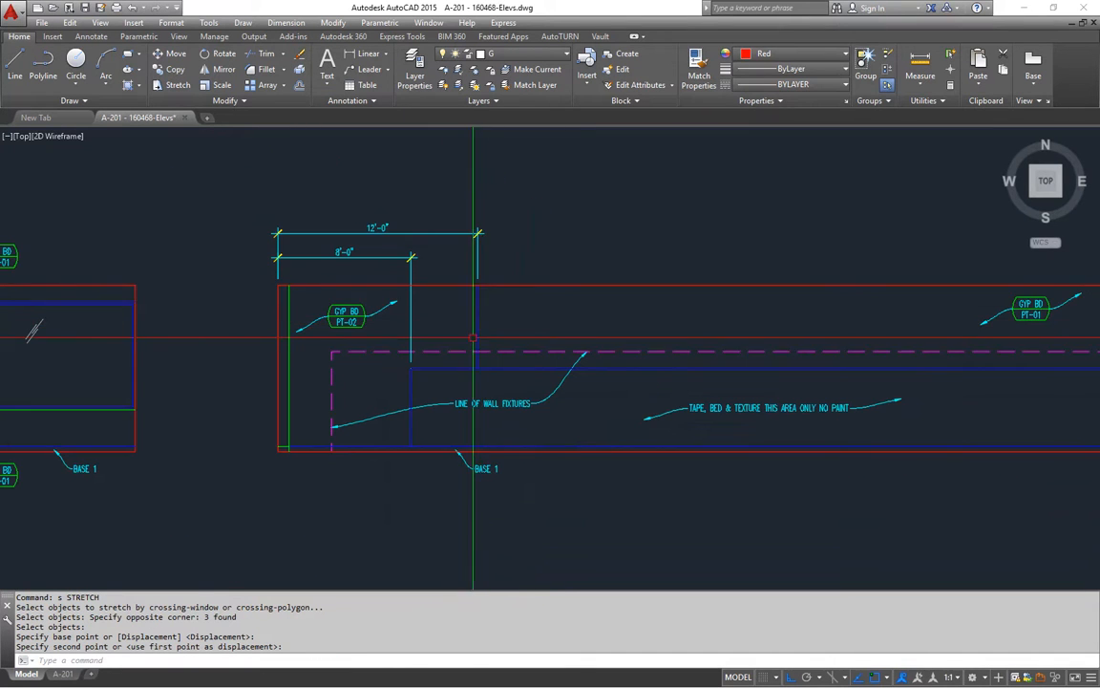
Step: Stretch the 8'-0" dimension at the right end down so its origin meets the elevation's top edge
{"action": "middle_click_drag", "start_coordinate": [473, 337], "coordinate": [420, 328]}
{"action": "middle_click_drag", "start_coordinate": [384, 411], "coordinate": [354, 411]}
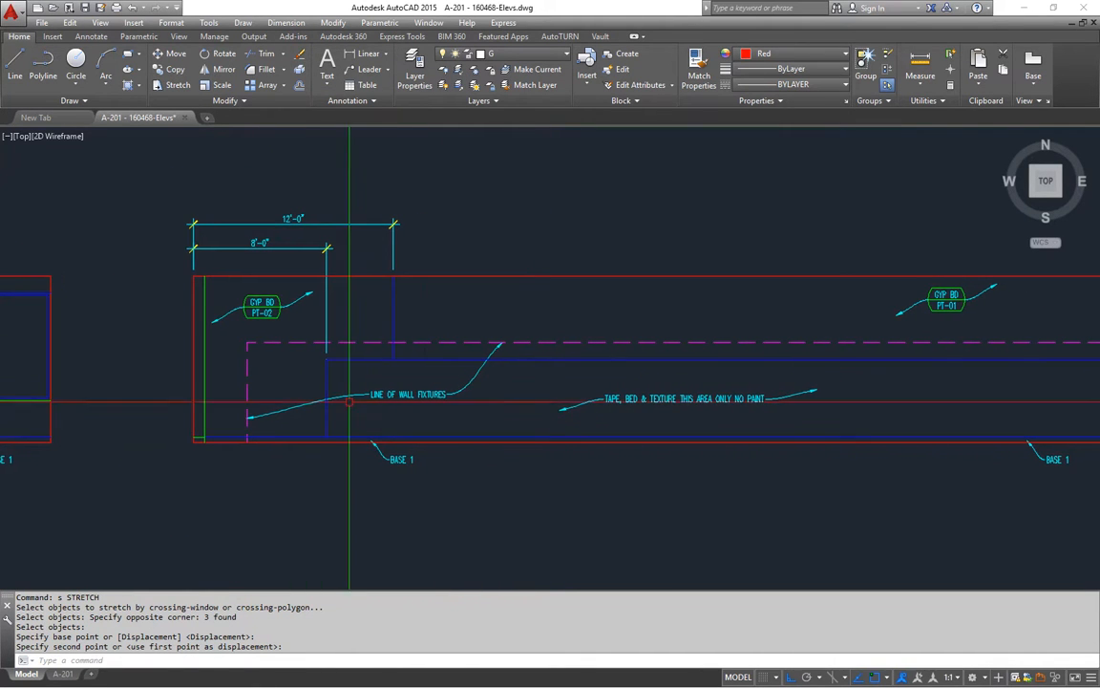
{"action": "middle_click_drag", "start_coordinate": [547, 402], "coordinate": [319, 405]}
{"action": "middle_click_drag", "start_coordinate": [736, 422], "coordinate": [533, 418]}
{"action": "mouse_move", "coordinate": [756, 349]}
{"action": "middle_mouse_down"}
{"action": "mouse_move", "coordinate": [463, 374]}
{"action": "mouse_move", "coordinate": [451, 387]}
{"action": "middle_mouse_up"}
{"action": "key", "text": "Escape"}
{"action": "key", "text": "Escape"}
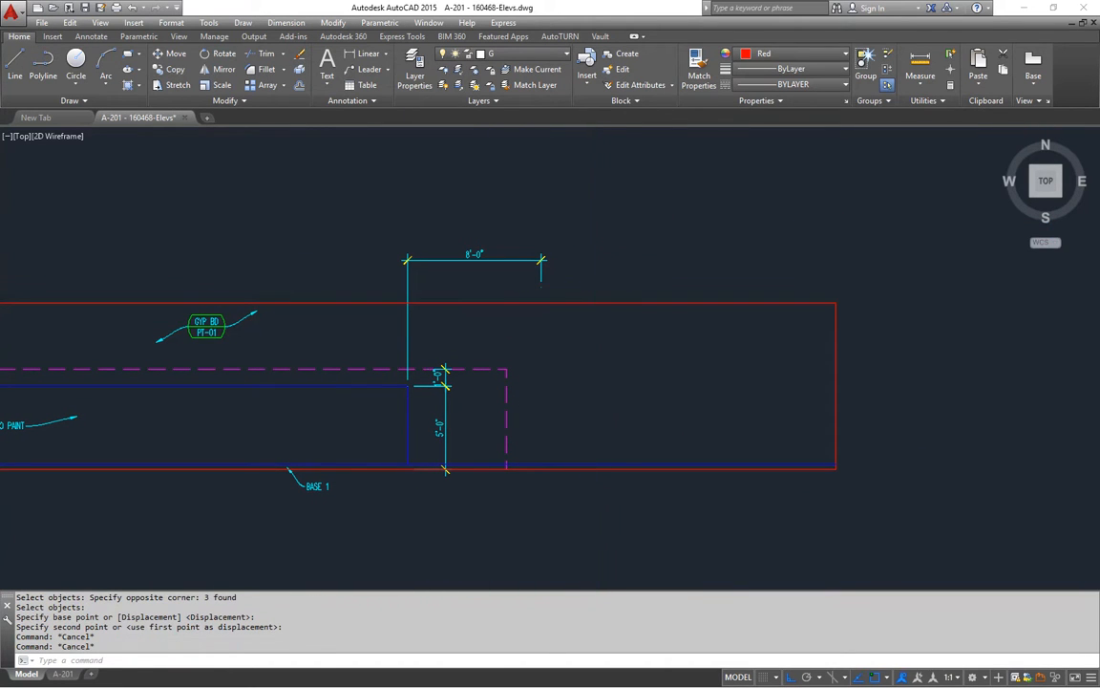
{"action": "type", "text": "s"}
{"action": "key", "text": "Return"}
{"action": "left_click", "coordinate": [603, 238]}
{"action": "left_click", "coordinate": [342, 293]}
{"action": "key", "text": "Return"}
{"action": "left_click", "coordinate": [542, 288]}
{"action": "left_click", "coordinate": [542, 303]}
{"action": "key", "text": "Escape"}
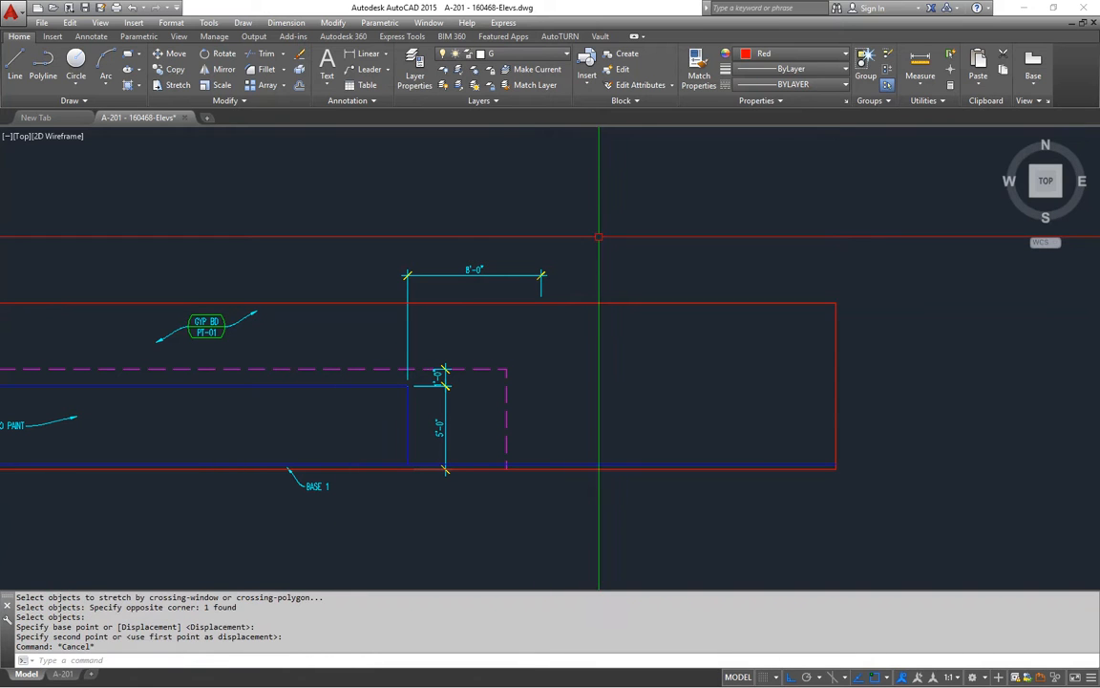
Step: Stretch the right ends of the fixture and finish lines with their dimensions horizontally to the new elevation's right outline edge
{"action": "type", "text": "s"}
{"action": "key", "text": "Return"}
{"action": "left_click", "coordinate": [598, 237]}
{"action": "left_click", "coordinate": [390, 500]}
{"action": "key", "text": "Return"}
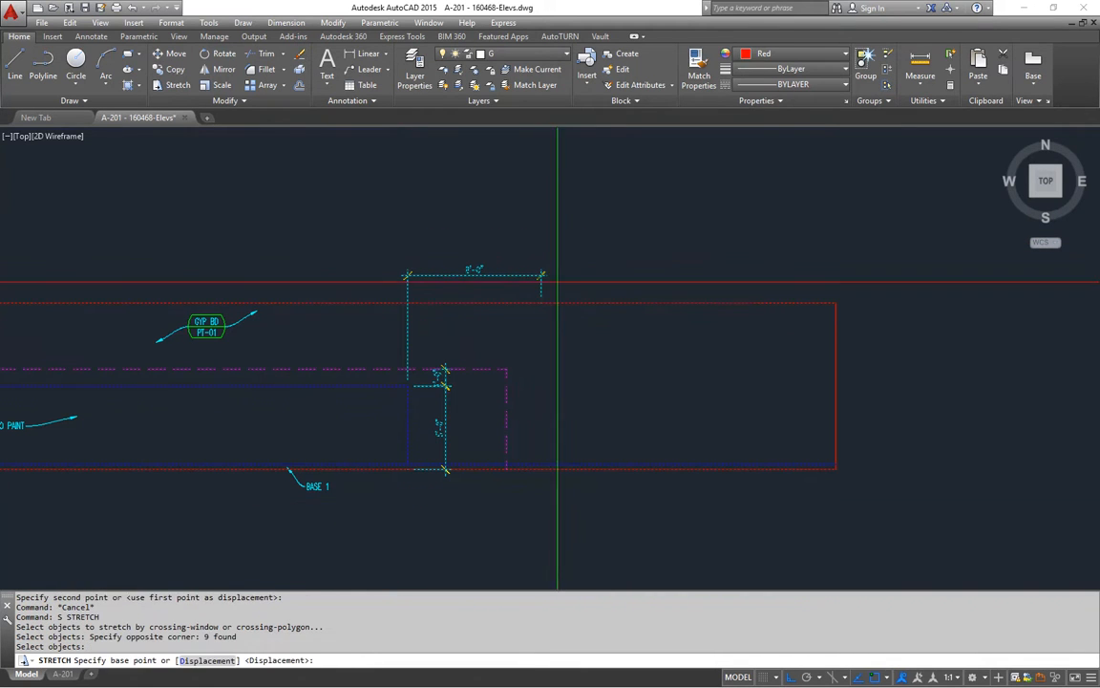
{"action": "left_click", "coordinate": [541, 302]}
{"action": "left_click", "coordinate": [836, 303]}
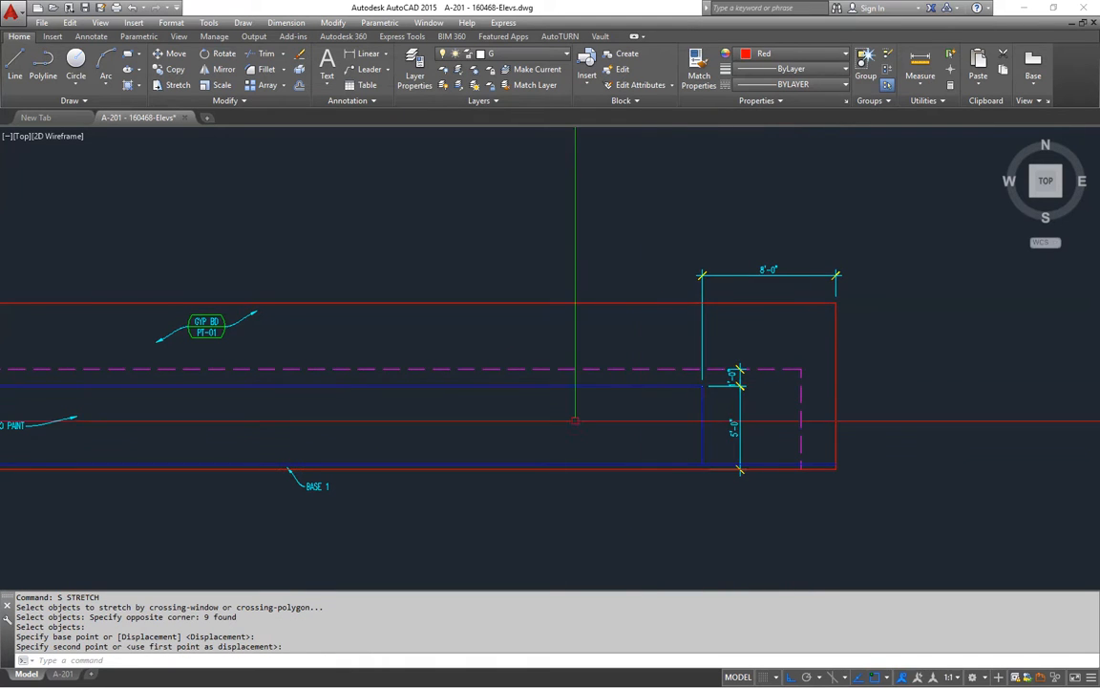
{"action": "scroll", "coordinate": [575, 420], "scroll_direction": "down", "scroll_amount": 4}
{"action": "key", "text": "Escape"}
{"action": "key", "text": "Escape"}
Step: Move the right-hand BASE 1 note farther right along the base of the lengthened elevation
{"action": "type", "text": "m"}
{"action": "key", "text": "Return"}
{"action": "left_click", "coordinate": [614, 442]}
{"action": "left_click", "coordinate": [575, 430]}
{"action": "key", "text": "Return"}
{"action": "left_click", "coordinate": [572, 449]}
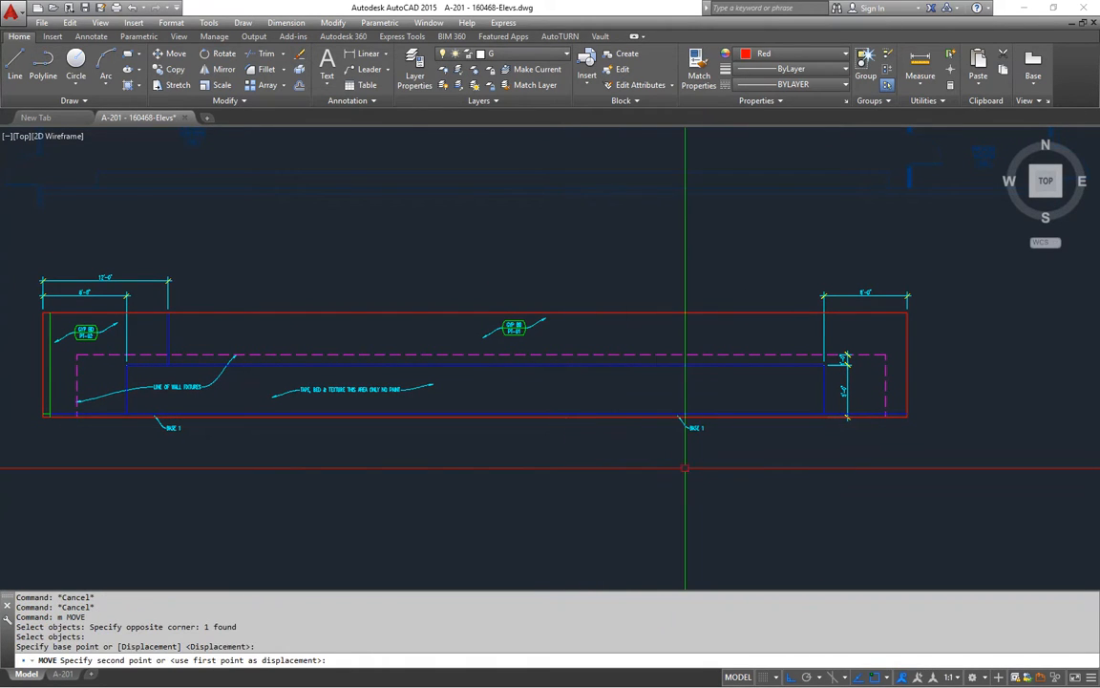
{"action": "left_click", "coordinate": [685, 468]}
Step: Move the TAPE, BED & TEXTURE THIS AREA ONLY NO PAINT note right toward the middle of the elevation
{"action": "key", "text": "Return"}
{"action": "left_click", "coordinate": [353, 388]}
{"action": "key", "text": "Return"}
{"action": "left_click", "coordinate": [387, 449]}
{"action": "left_click", "coordinate": [514, 468]}
{"action": "key", "text": "Return"}
{"action": "key", "text": "Escape"}
{"action": "key", "text": "Escape"}
Step: Stretch the right end of the dashed wall fixtures line to the X position of the fixture's end in the floor plan
{"action": "middle_click_drag", "start_coordinate": [297, 448], "coordinate": [350, 460]}
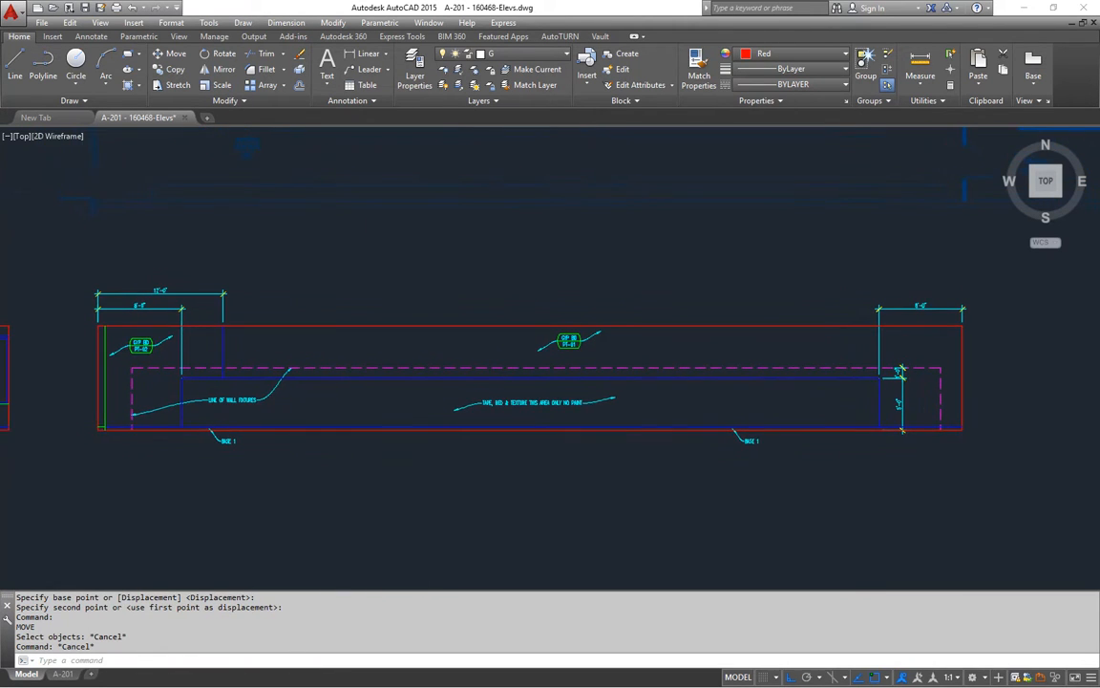
{"action": "middle_click_drag", "start_coordinate": [954, 390], "coordinate": [666, 411]}
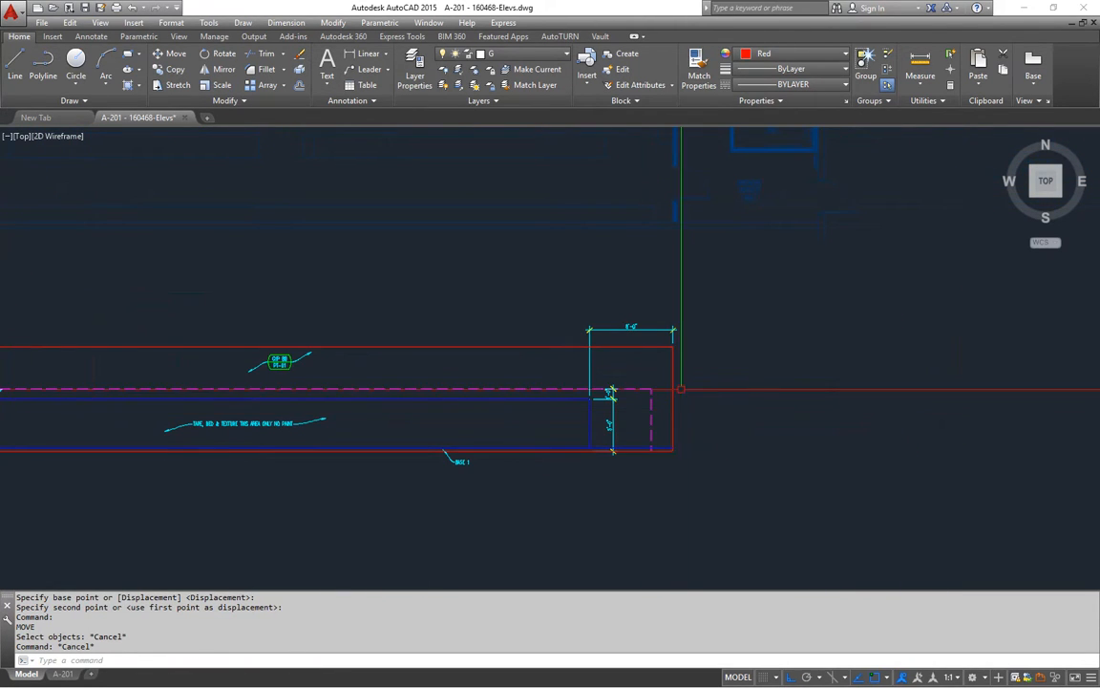
{"action": "scroll", "coordinate": [669, 376], "scroll_direction": "down", "scroll_amount": 3}
{"action": "scroll", "coordinate": [646, 369], "scroll_direction": "up", "scroll_amount": 6}
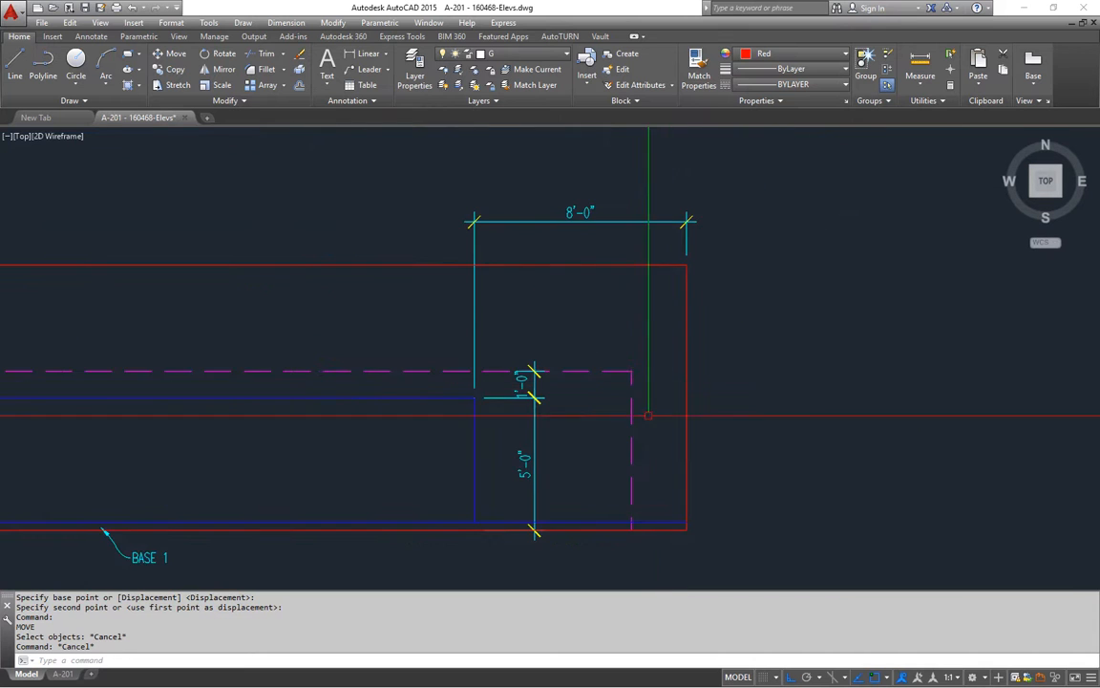
{"action": "key", "text": "Escape"}
{"action": "left_click", "coordinate": [648, 270]}
{"action": "left_click", "coordinate": [604, 486]}
{"action": "key", "text": "Return"}
{"action": "left_click", "coordinate": [627, 298]}
{"action": "scroll", "coordinate": [629, 332], "scroll_direction": "down", "scroll_amount": 6}
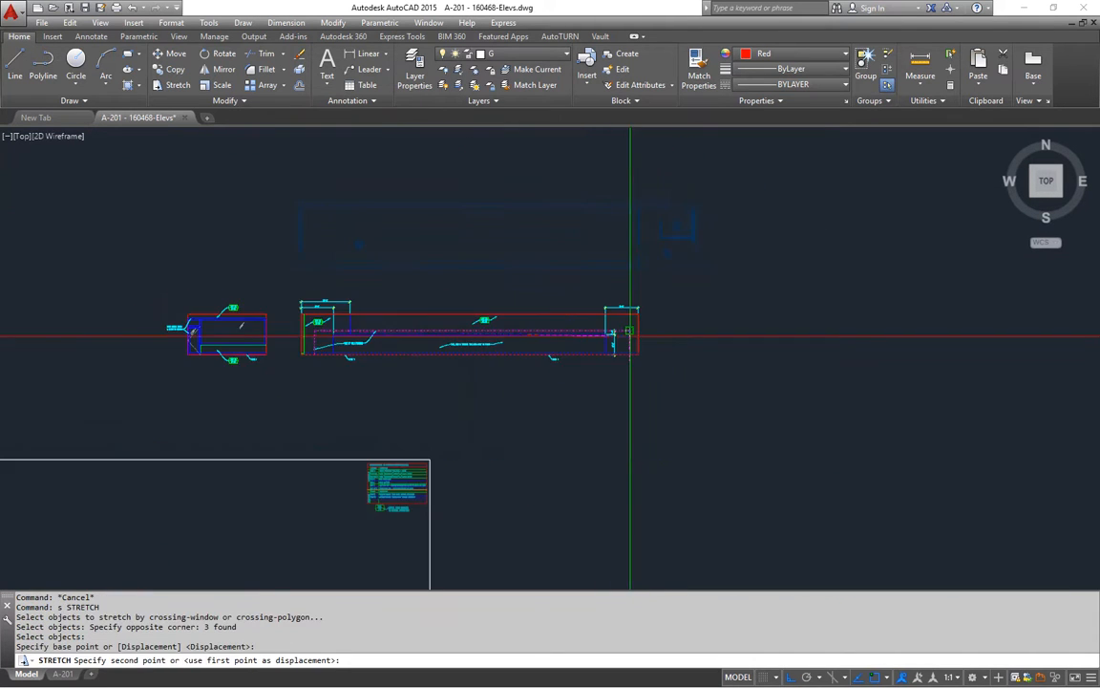
{"action": "scroll", "coordinate": [621, 239], "scroll_direction": "up", "scroll_amount": 6}
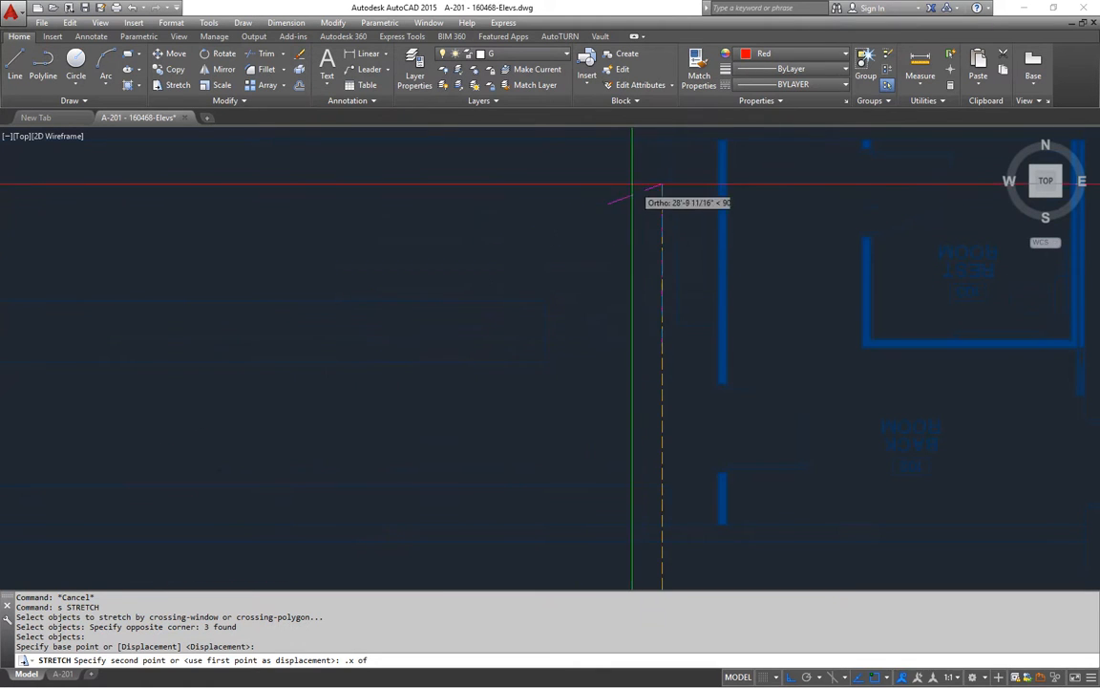
{"action": "left_click", "coordinate": [670, 160]}
{"action": "scroll", "coordinate": [682, 186], "scroll_direction": "down", "scroll_amount": 6}
{"action": "middle_click_drag", "start_coordinate": [711, 424], "coordinate": [725, 346]}
{"action": "left_click", "coordinate": [802, 283]}
Step: Stretch the left end of the dashed wall fixtures line to the X position of the floor plan fixture's start, leaving out the note
{"action": "middle_click_drag", "start_coordinate": [522, 258], "coordinate": [581, 315]}
{"action": "scroll", "coordinate": [460, 297], "scroll_direction": "up", "scroll_amount": 8}
{"action": "middle_click_drag", "start_coordinate": [445, 362], "coordinate": [468, 352]}
{"action": "key", "text": "Escape"}
{"action": "key", "text": "Escape"}
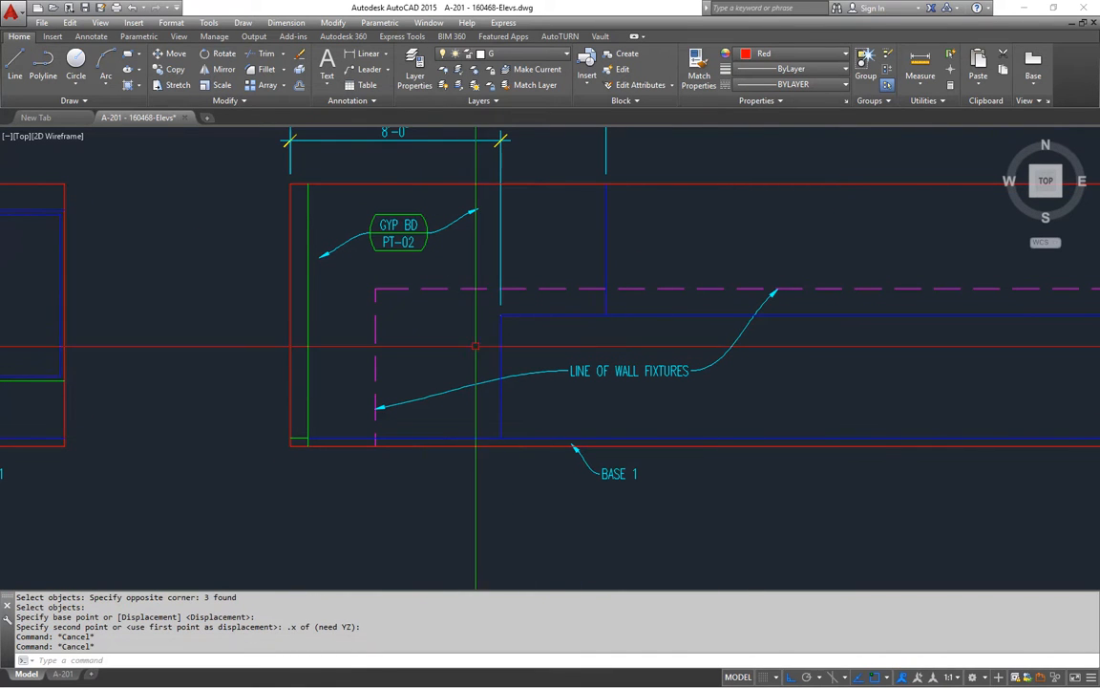
{"action": "type", "text": "s"}
{"action": "key", "text": "Return"}
{"action": "left_click", "coordinate": [394, 277]}
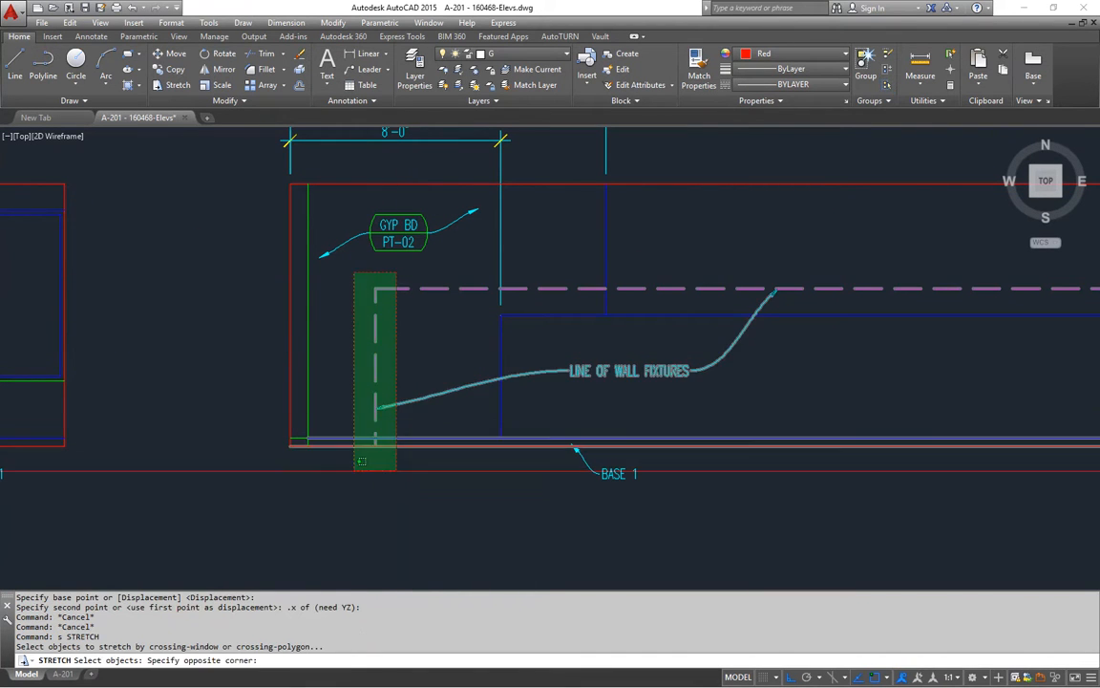
{"action": "left_click", "coordinate": [358, 467]}
{"action": "key", "text": "Return"}
{"action": "left_click", "coordinate": [373, 367]}
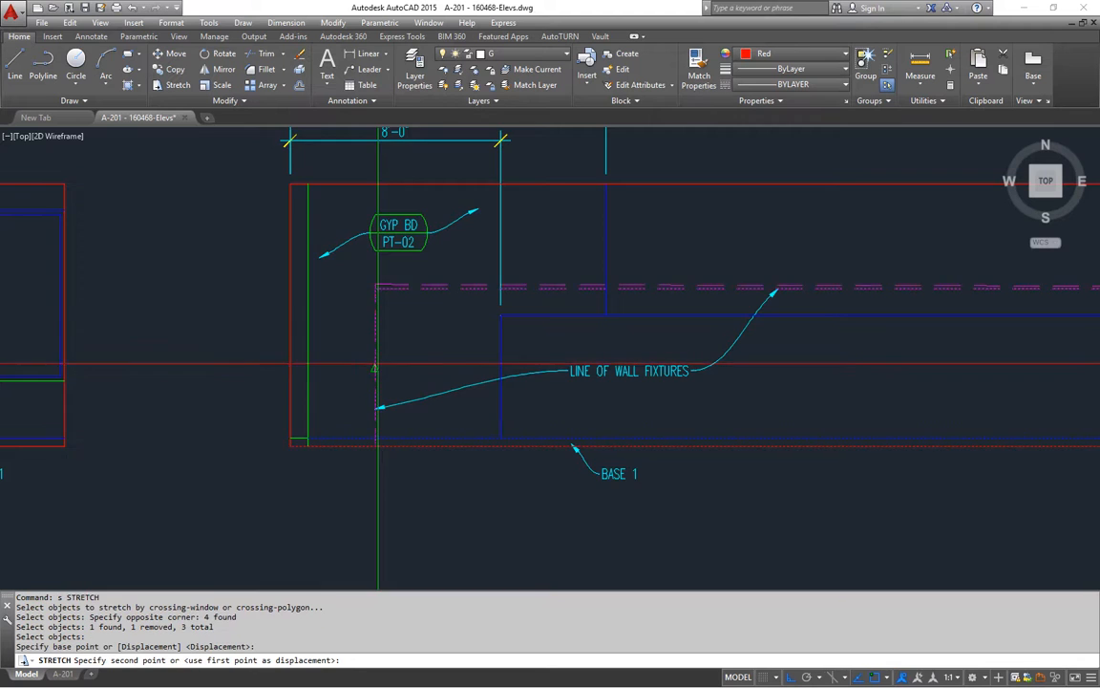
{"action": "scroll", "coordinate": [373, 366], "scroll_direction": "down", "scroll_amount": 5}
{"action": "key", "text": "Return"}
{"action": "scroll", "coordinate": [420, 349], "scroll_direction": "down", "scroll_amount": 2}
{"action": "scroll", "coordinate": [437, 292], "scroll_direction": "up", "scroll_amount": 7}
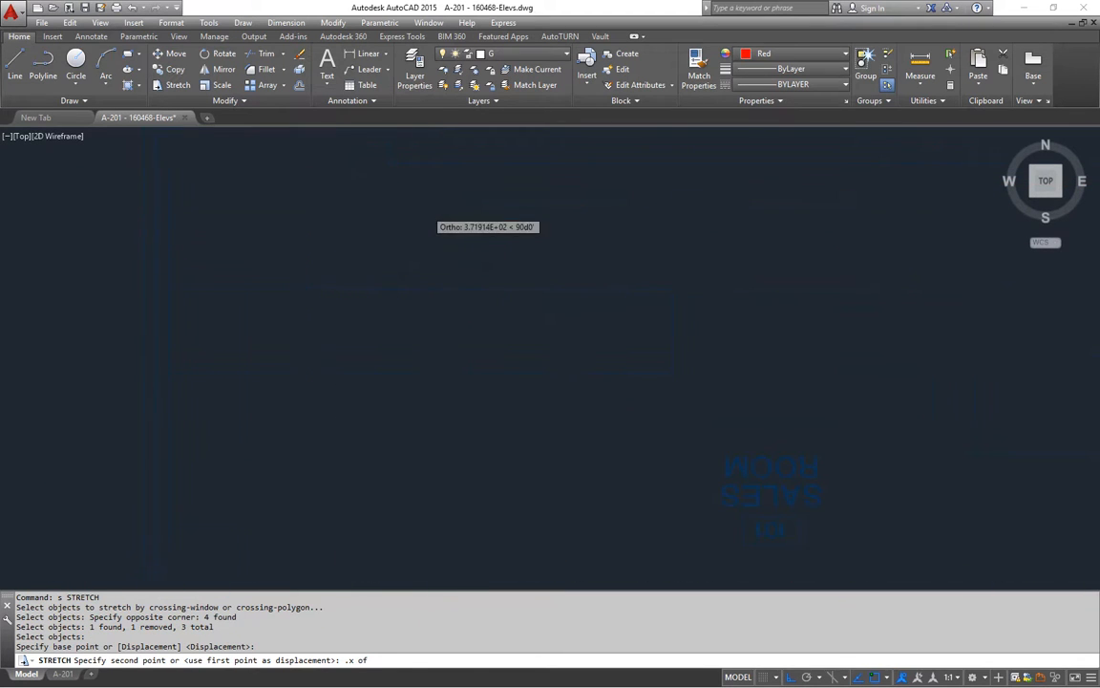
{"action": "left_click", "coordinate": [416, 166]}
{"action": "scroll", "coordinate": [427, 178], "scroll_direction": "down", "scroll_amount": 6}
{"action": "key", "text": "Escape"}
{"action": "key", "text": "Escape"}
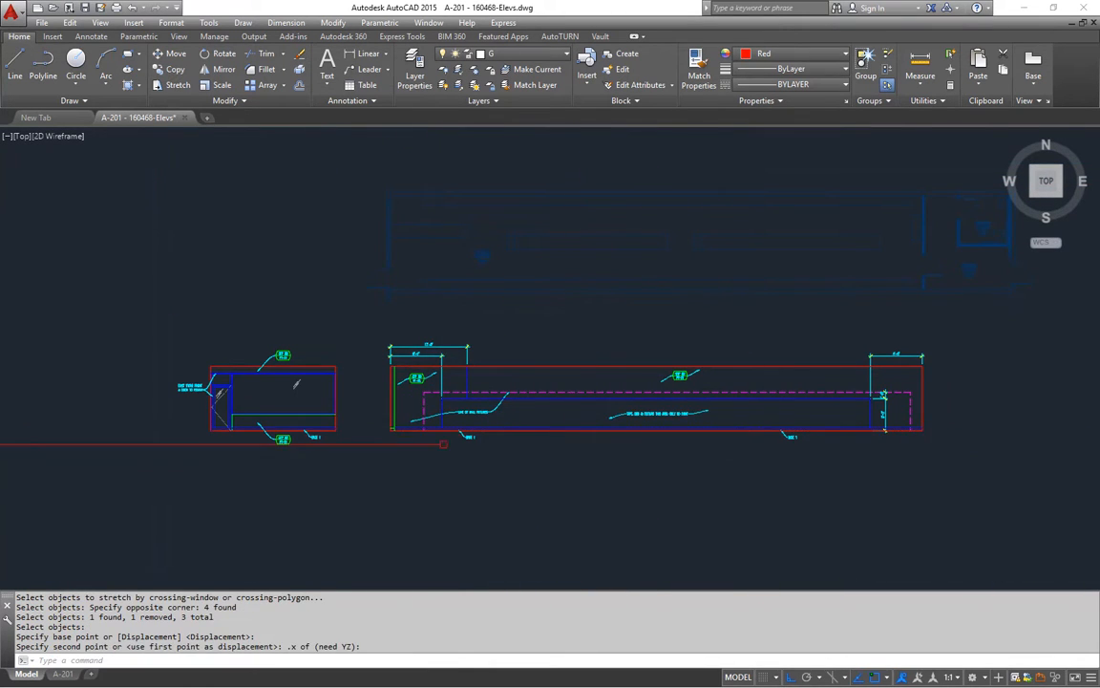
Step: Move the LINE OF WALL FIXTURES note right so its leader meets the vertical dashed fixture line
{"action": "scroll", "coordinate": [438, 392], "scroll_direction": "up", "scroll_amount": 6}
{"action": "key", "text": "Escape"}
{"action": "key", "text": "Escape"}
{"action": "type", "text": "m"}
{"action": "key", "text": "Return"}
{"action": "left_click", "coordinate": [344, 416]}
{"action": "scroll", "coordinate": [611, 421], "scroll_direction": "down", "scroll_amount": 6}
{"action": "middle_click_drag", "start_coordinate": [618, 405], "coordinate": [467, 472]}
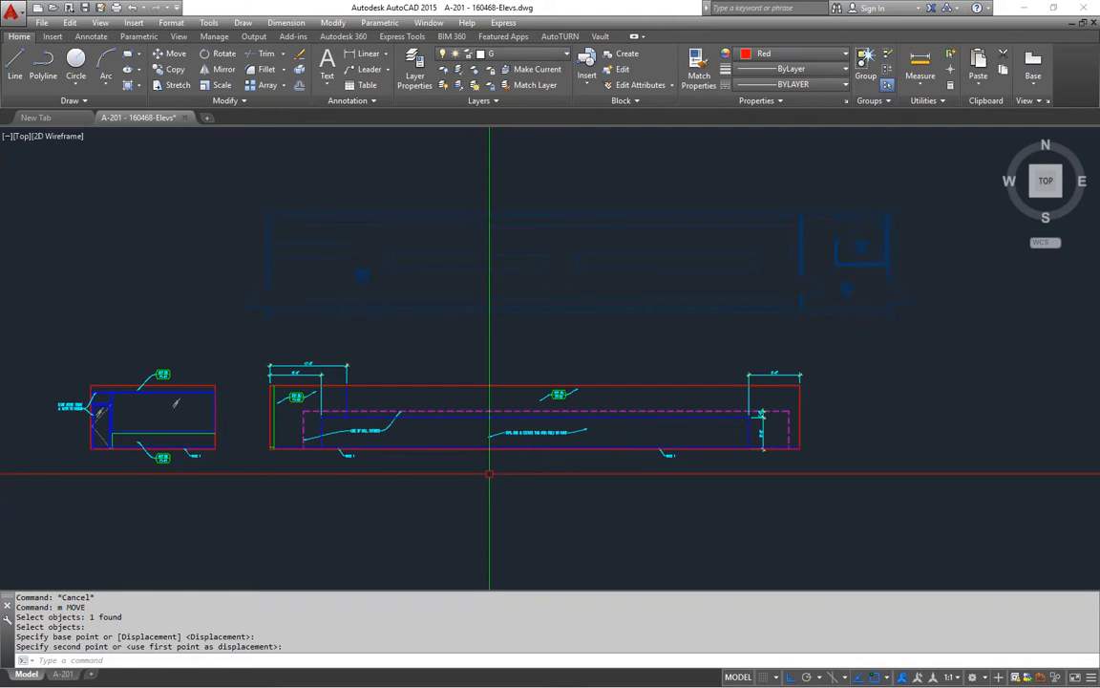
Step: Rotate the reference floor plan 90 degrees so it stands vertically with the small rooms at its upper end
{"action": "scroll", "coordinate": [489, 468], "scroll_direction": "down", "scroll_amount": 5}
{"action": "key", "text": "Escape"}
{"action": "key", "text": "Escape"}
{"action": "type", "text": "r"}
{"action": "key", "text": "Return"}
{"action": "left_click", "coordinate": [535, 365]}
{"action": "key", "text": "Return"}
{"action": "left_click", "coordinate": [533, 364]}
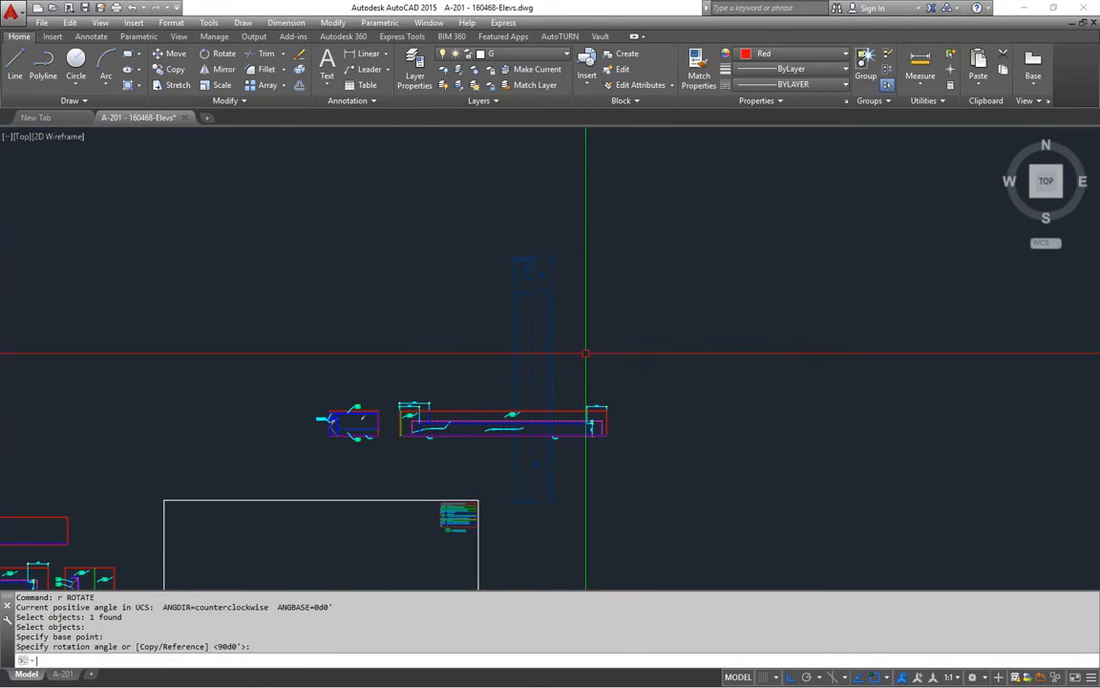
Step: Move the rotated floor plan straight up until it clears the new elevations
{"action": "type", "text": "m"}
{"action": "key", "text": "Return"}
{"action": "left_click", "coordinate": [550, 362]}
{"action": "key", "text": "Return"}
{"action": "left_click", "coordinate": [641, 516]}
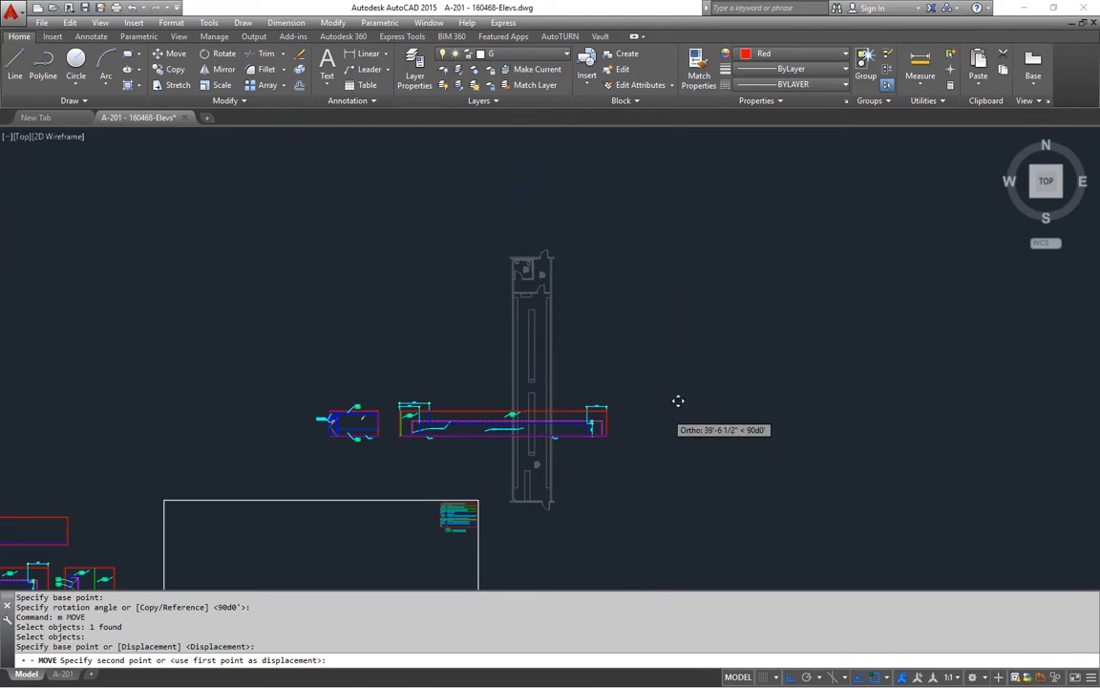
{"action": "key", "text": "Escape"}
Step: Move the floor plan horizontally to the right, past the right end of the new sales area elevation
{"action": "type", "text": "m"}
{"action": "key", "text": "Return"}
{"action": "left_click", "coordinate": [533, 370]}
{"action": "key", "text": "Return"}
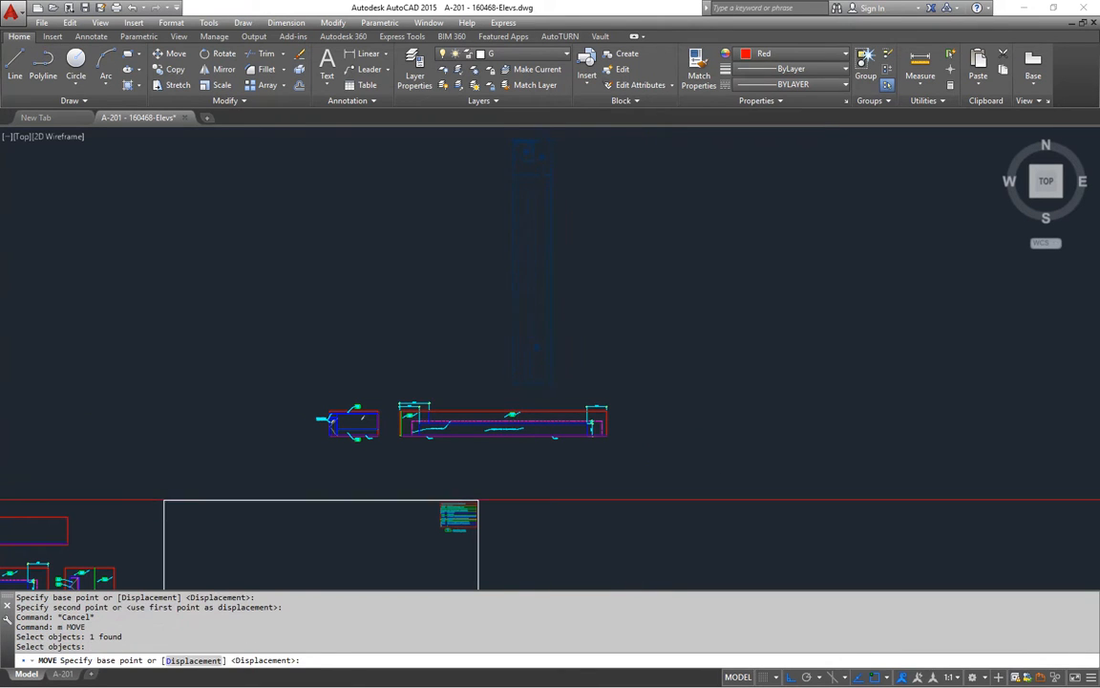
{"action": "left_click", "coordinate": [506, 459]}
{"action": "left_click", "coordinate": [625, 467]}
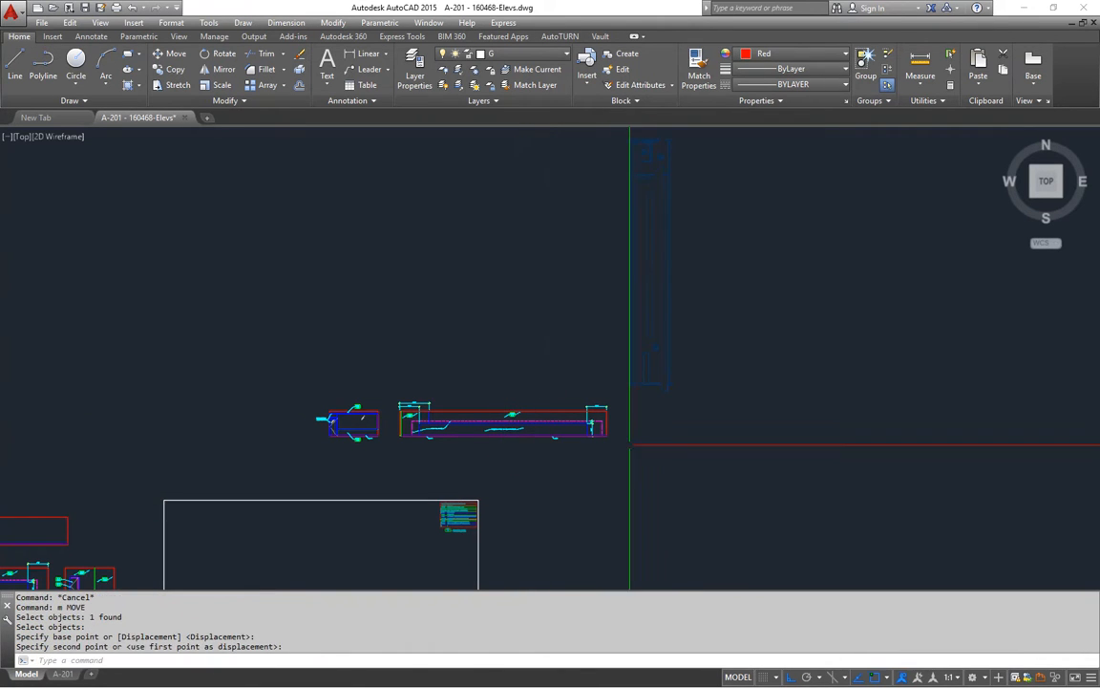
{"action": "middle_click_drag", "start_coordinate": [630, 434], "coordinate": [631, 444]}
{"action": "key", "text": "Escape"}
{"action": "key", "text": "Escape"}
{"action": "scroll", "coordinate": [359, 434], "scroll_direction": "up", "scroll_amount": 8}
{"action": "middle_click_drag", "start_coordinate": [380, 415], "coordinate": [537, 322]}
{"action": "key", "text": "Escape"}
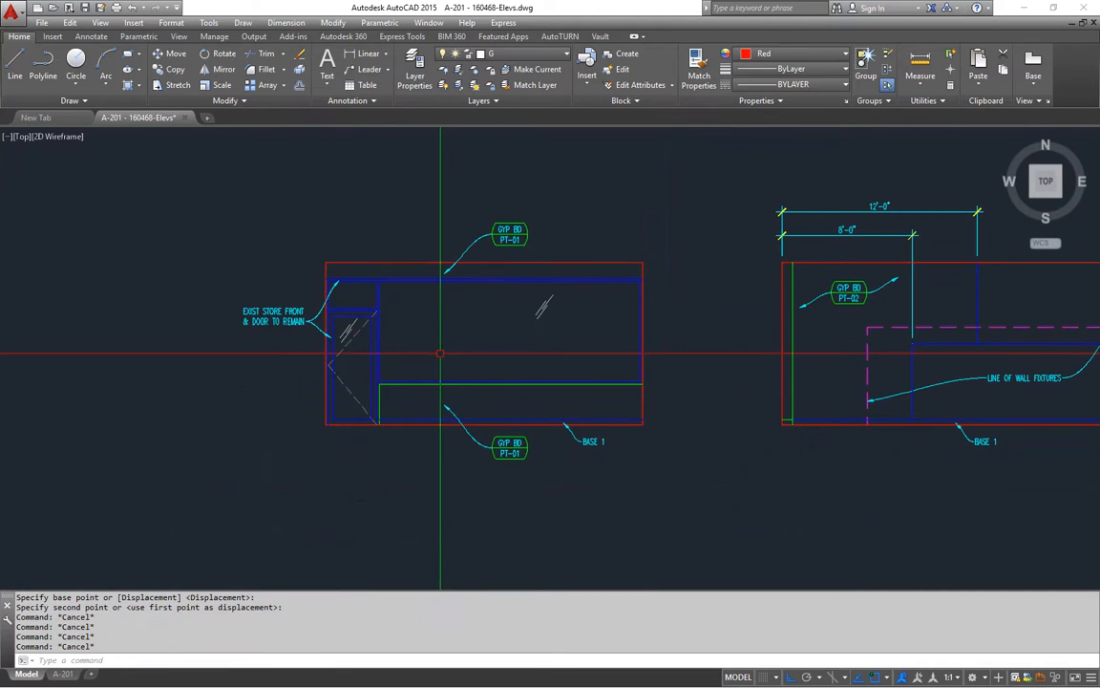
{"action": "scroll", "coordinate": [445, 353], "scroll_direction": "down", "scroll_amount": 8}
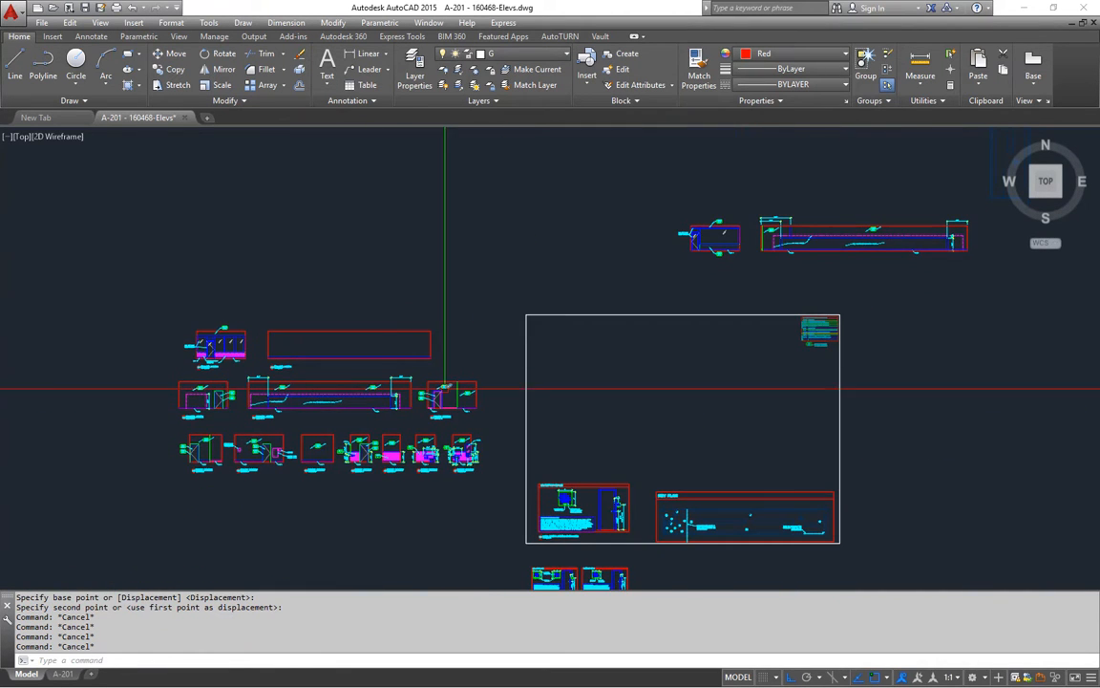
Step: Copy sales area elevation 03 without its title beneath the vertical floor plan, on the long elevation's baseline and in line with the plan's left wall
{"action": "scroll", "coordinate": [191, 411], "scroll_direction": "up", "scroll_amount": 10}
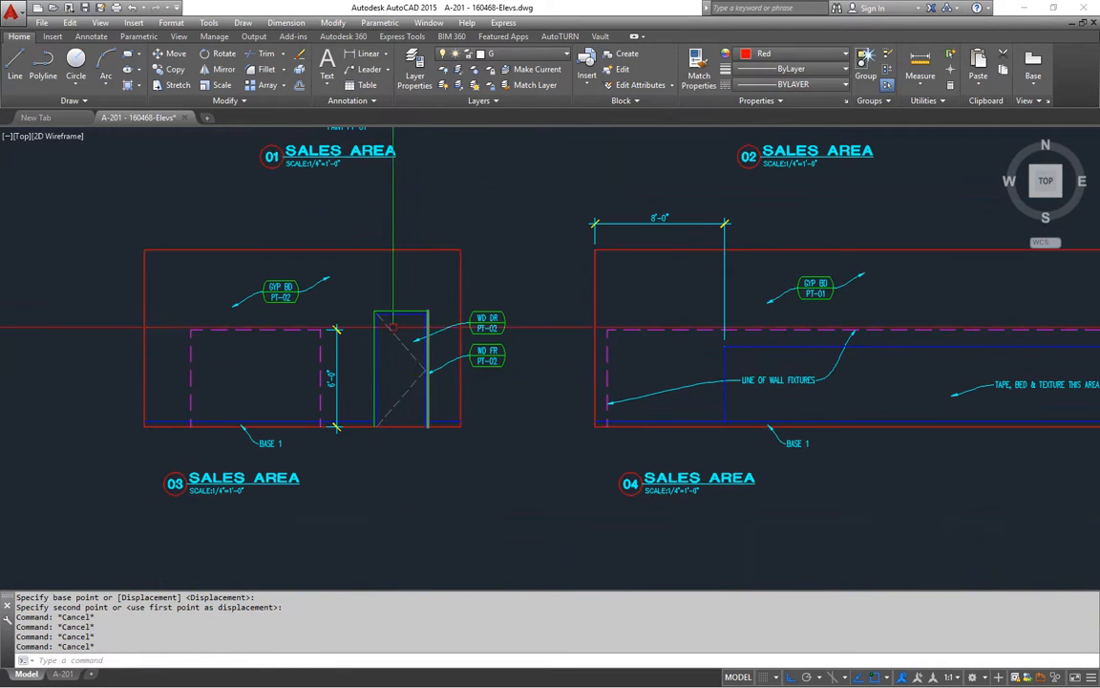
{"action": "scroll", "coordinate": [382, 386], "scroll_direction": "down", "scroll_amount": 3}
{"action": "left_click", "coordinate": [259, 276]}
{"action": "left_click", "coordinate": [531, 436]}
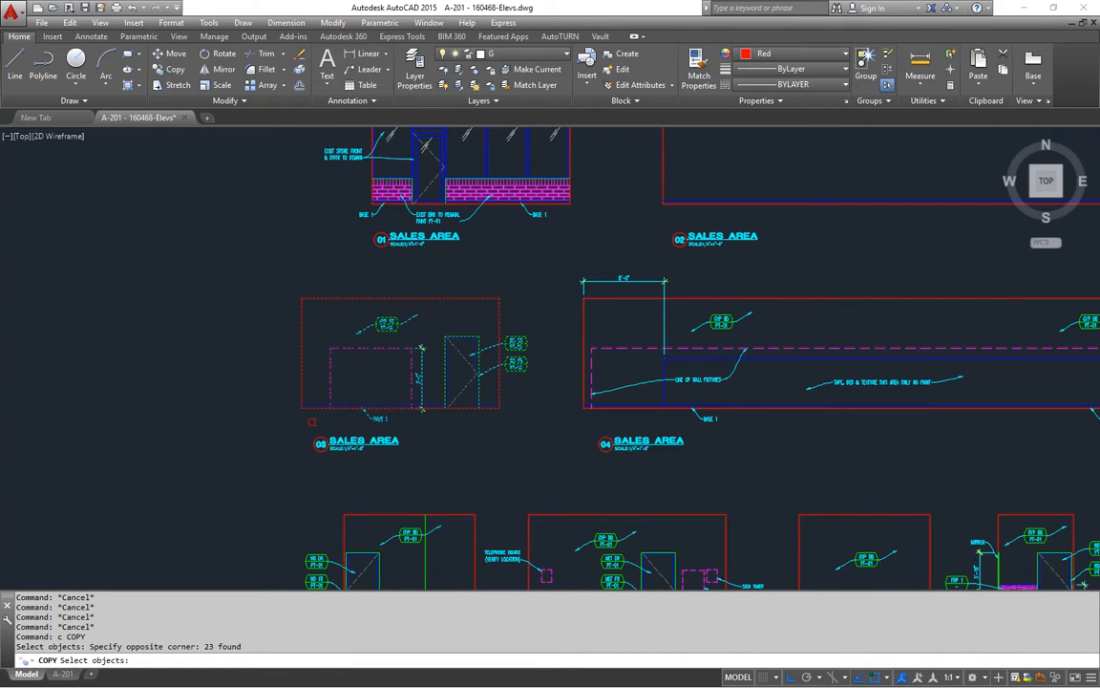
{"action": "key", "text": "Return"}
{"action": "scroll", "coordinate": [312, 421], "scroll_direction": "up", "scroll_amount": 4}
{"action": "left_click", "coordinate": [312, 386]}
{"action": "scroll", "coordinate": [382, 391], "scroll_direction": "down", "scroll_amount": 4}
{"action": "scroll", "coordinate": [411, 396], "scroll_direction": "up", "scroll_amount": 5}
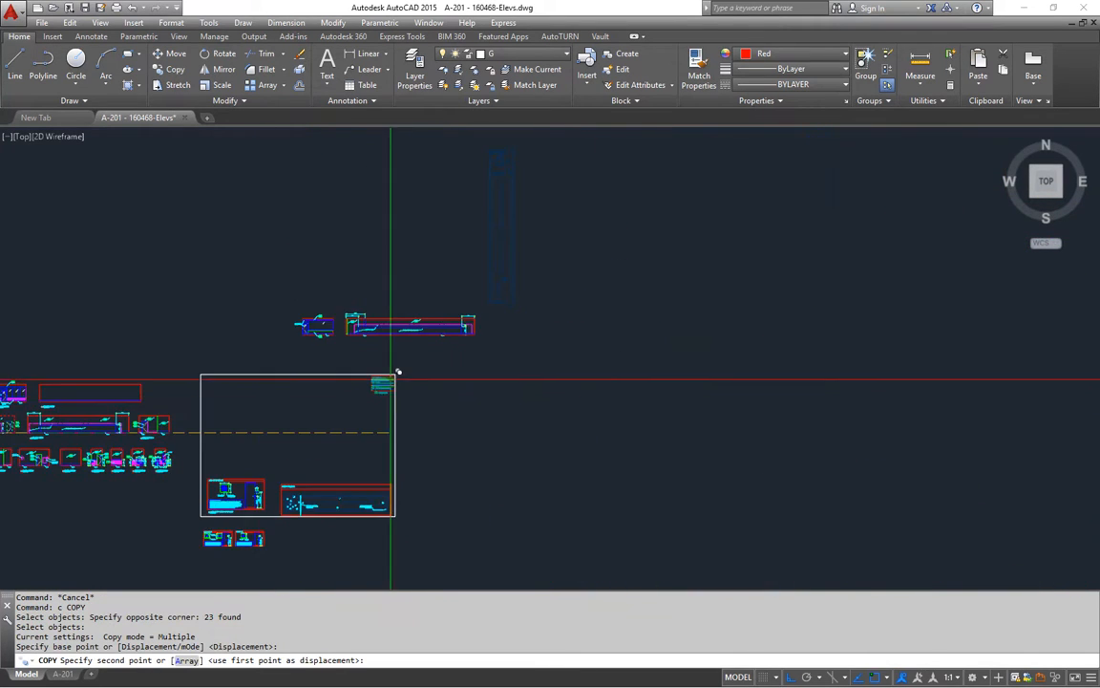
{"action": "type", "text": ".y"}
{"action": "key", "text": "Return"}
{"action": "scroll", "coordinate": [458, 378], "scroll_direction": "up", "scroll_amount": 4}
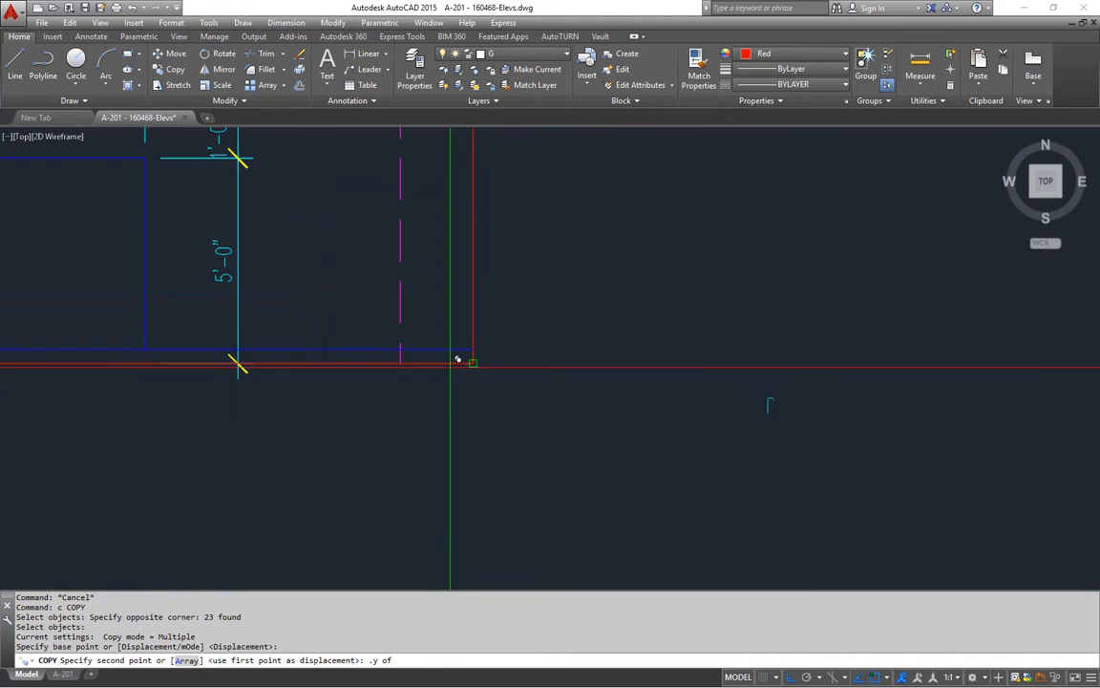
{"action": "left_click", "coordinate": [457, 360]}
{"action": "scroll", "coordinate": [488, 377], "scroll_direction": "down", "scroll_amount": 5}
{"action": "scroll", "coordinate": [500, 430], "scroll_direction": "up", "scroll_amount": 3}
{"action": "middle_click_drag", "start_coordinate": [508, 325], "coordinate": [457, 468]}
{"action": "scroll", "coordinate": [505, 299], "scroll_direction": "down", "scroll_amount": 5}
{"action": "middle_click_drag", "start_coordinate": [506, 305], "coordinate": [499, 406]}
{"action": "scroll", "coordinate": [450, 310], "scroll_direction": "up", "scroll_amount": 10}
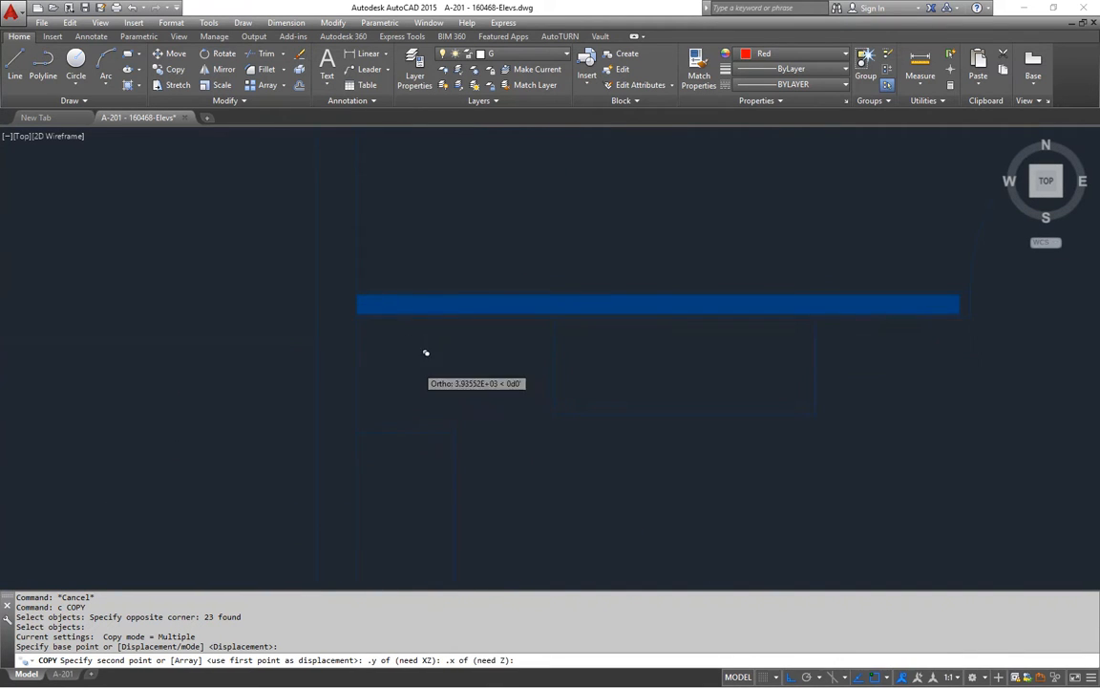
{"action": "scroll", "coordinate": [424, 358], "scroll_direction": "down", "scroll_amount": 5}
{"action": "left_click", "coordinate": [732, 416]}
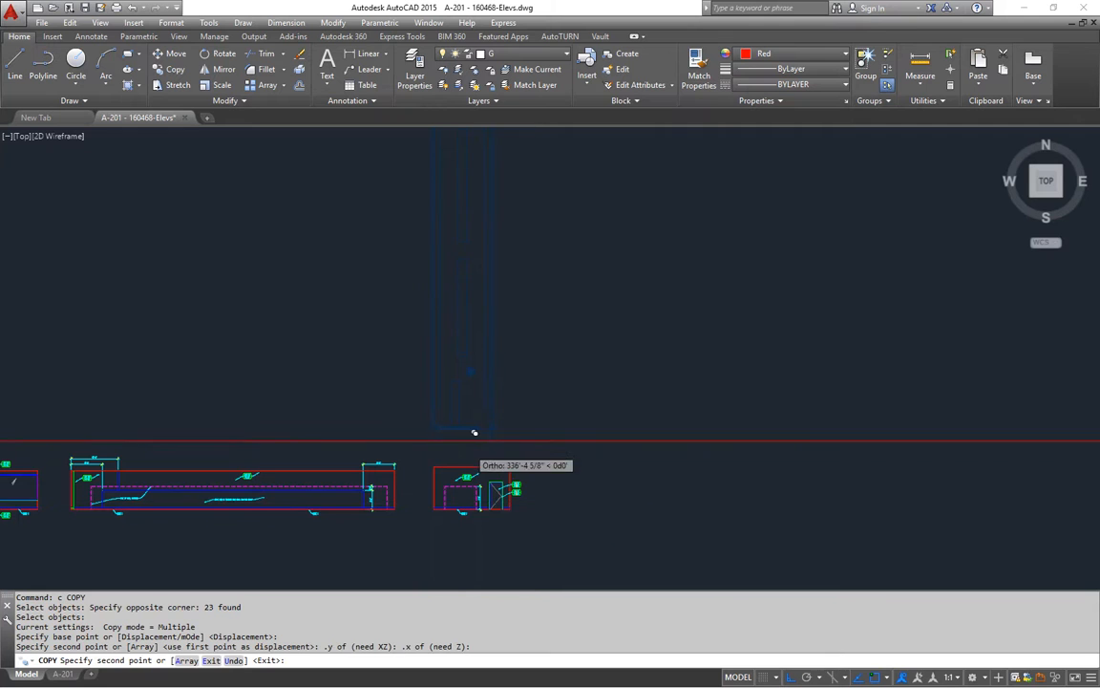
{"action": "key", "text": "Escape"}
{"action": "key", "text": "Escape"}
Step: Move the dashed fixture outline and its 6'-0" dimension horizontally in the copied elevation, in line with the wall fixtures on the floor plan
{"action": "middle_click_drag", "start_coordinate": [471, 467], "coordinate": [577, 531]}
{"action": "scroll", "coordinate": [558, 371], "scroll_direction": "up", "scroll_amount": 6}
{"action": "scroll", "coordinate": [592, 380], "scroll_direction": "down", "scroll_amount": 8}
{"action": "scroll", "coordinate": [573, 315], "scroll_direction": "up", "scroll_amount": 5}
{"action": "middle_click_drag", "start_coordinate": [546, 477], "coordinate": [537, 382]}
{"action": "scroll", "coordinate": [546, 461], "scroll_direction": "up", "scroll_amount": 6}
{"action": "key", "text": "Escape"}
{"action": "key", "text": "Escape"}
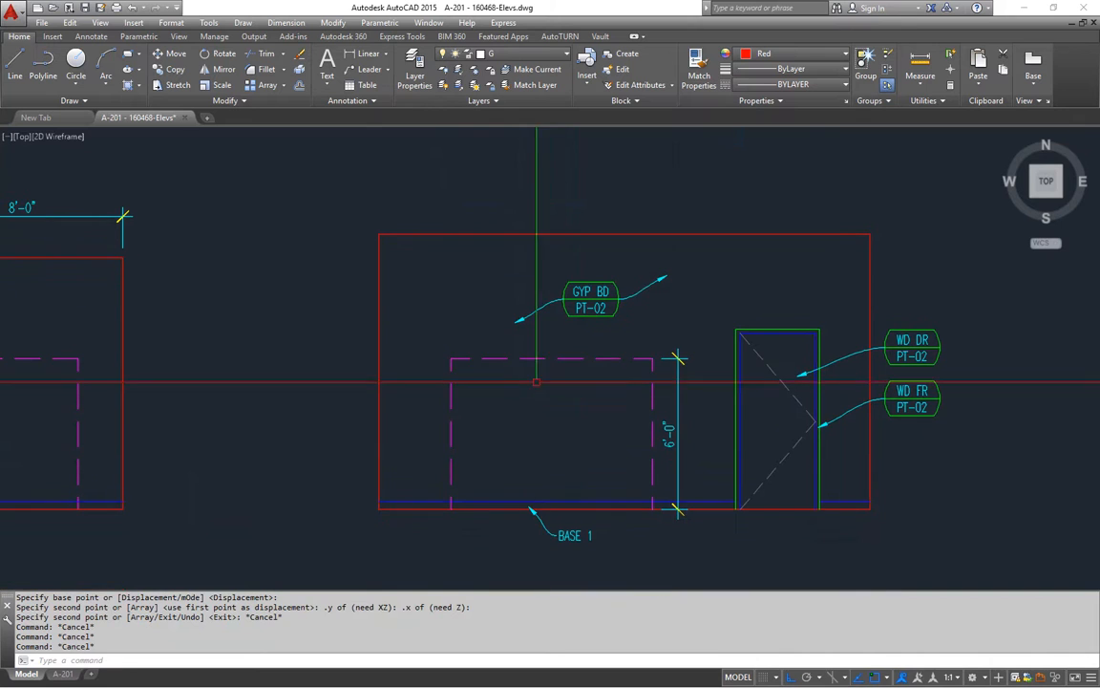
{"action": "type", "text": "m"}
{"action": "key", "text": "Return"}
{"action": "left_click", "coordinate": [700, 339]}
{"action": "left_click", "coordinate": [590, 413]}
{"action": "key", "text": "Return"}
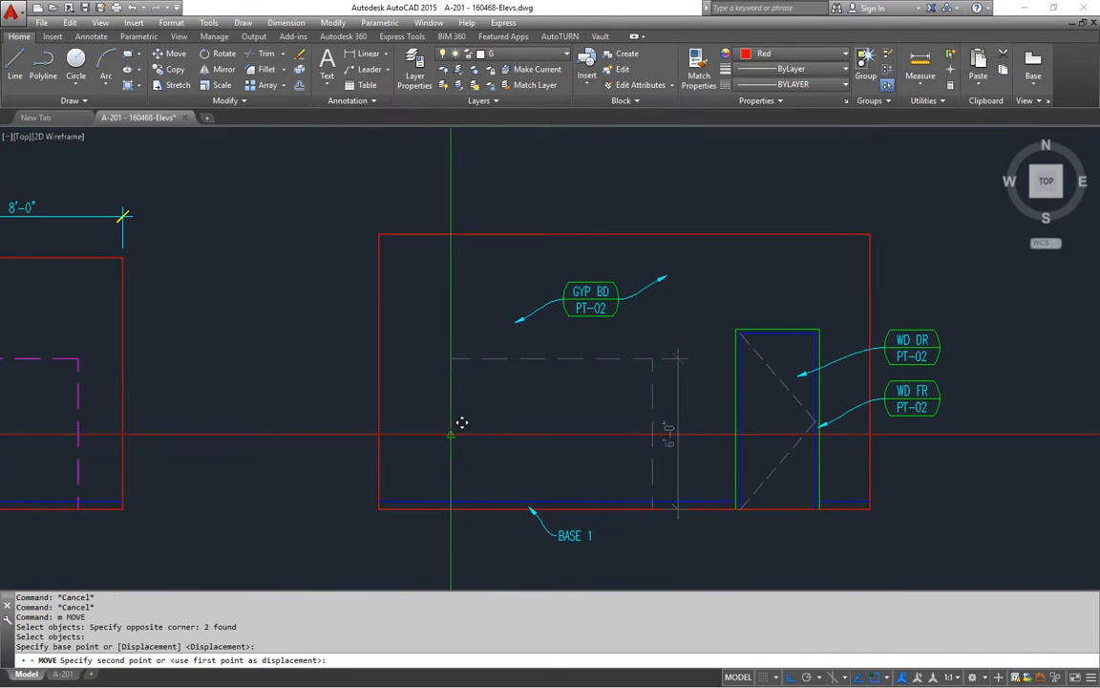
{"action": "scroll", "coordinate": [461, 422], "scroll_direction": "down", "scroll_amount": 6}
{"action": "key", "text": "Return"}
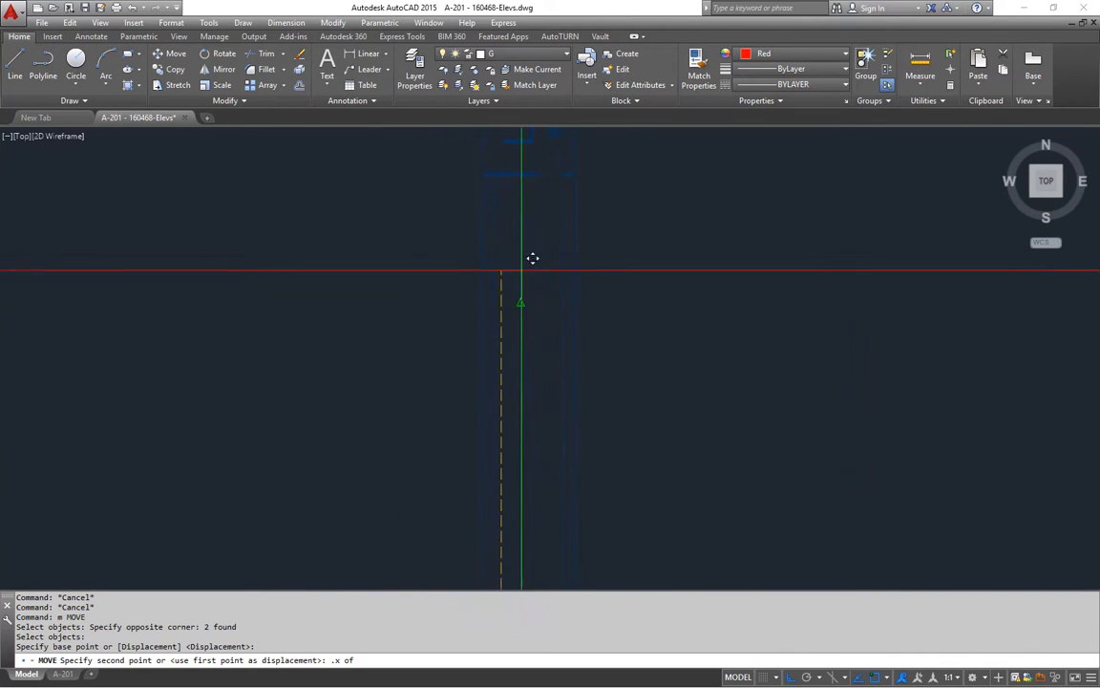
{"action": "scroll", "coordinate": [486, 300], "scroll_direction": "up", "scroll_amount": 6}
{"action": "left_click", "coordinate": [467, 271]}
{"action": "scroll", "coordinate": [496, 319], "scroll_direction": "down", "scroll_amount": 6}
{"action": "middle_click_drag", "start_coordinate": [545, 459], "coordinate": [542, 327]}
{"action": "middle_click_drag", "start_coordinate": [621, 456], "coordinate": [615, 310]}
{"action": "left_click", "coordinate": [736, 373]}
Step: Stretch the right side of the dashed fixture outline, with its height dimension, to the fixture edge on the floor plan
{"action": "scroll", "coordinate": [585, 444], "scroll_direction": "down", "scroll_amount": 2}
{"action": "middle_click_drag", "start_coordinate": [561, 470], "coordinate": [556, 286]}
{"action": "scroll", "coordinate": [563, 373], "scroll_direction": "up", "scroll_amount": 7}
{"action": "key", "text": "Escape"}
{"action": "key", "text": "Escape"}
{"action": "type", "text": "s"}
{"action": "key", "text": "Return"}
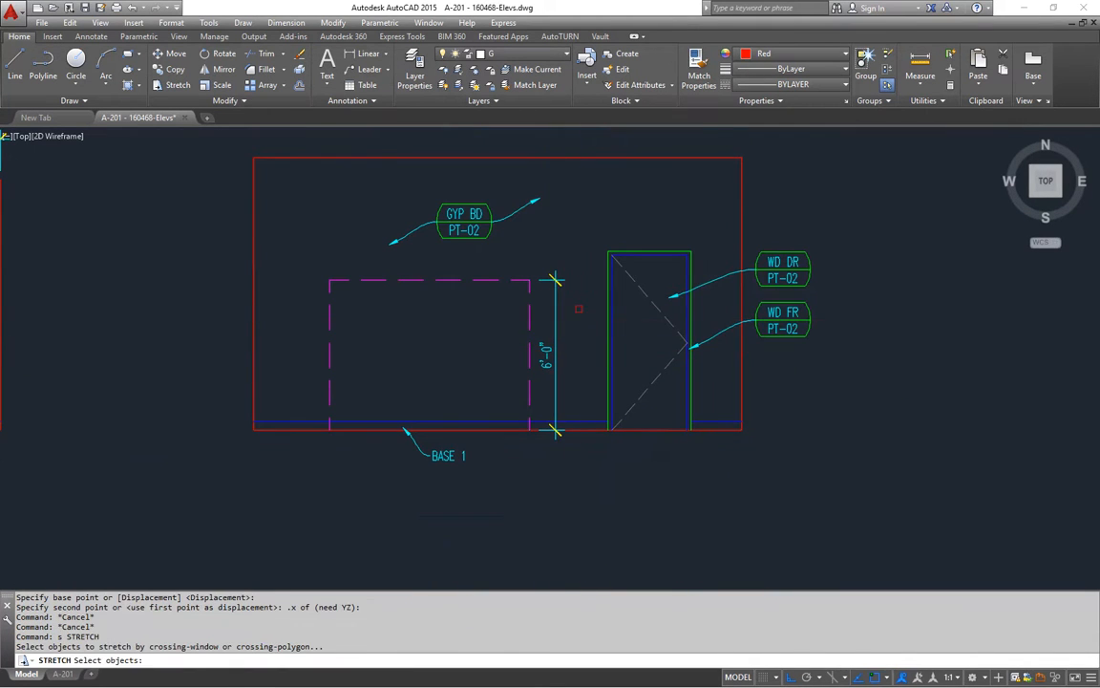
{"action": "left_click", "coordinate": [582, 259]}
{"action": "left_click", "coordinate": [515, 466]}
{"action": "key", "text": "Return"}
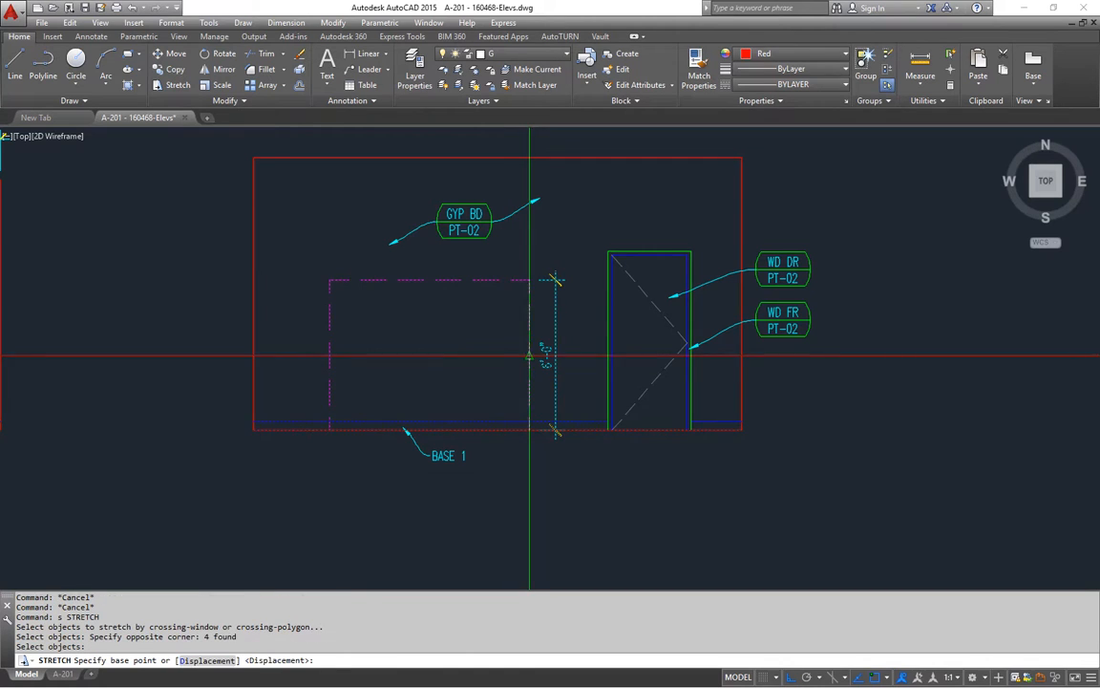
{"action": "left_click", "coordinate": [528, 356]}
{"action": "scroll", "coordinate": [528, 356], "scroll_direction": "down", "scroll_amount": 5}
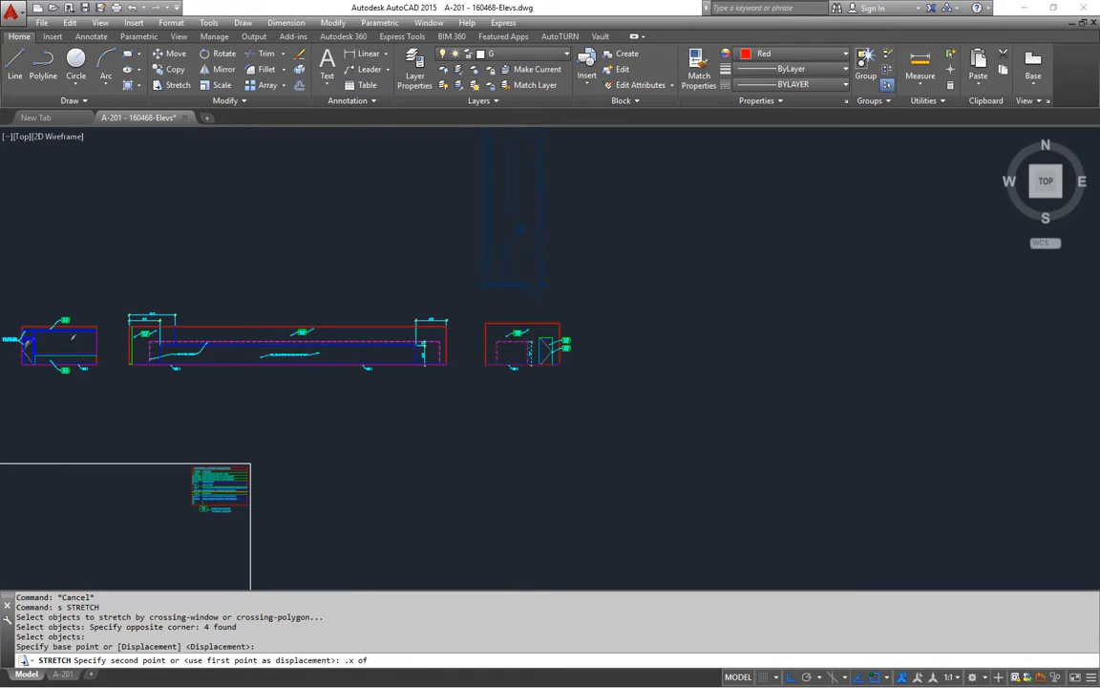
{"action": "scroll", "coordinate": [511, 532], "scroll_direction": "up", "scroll_amount": 6}
{"action": "left_click", "coordinate": [507, 532]}
{"action": "scroll", "coordinate": [499, 455], "scroll_direction": "down", "scroll_amount": 6}
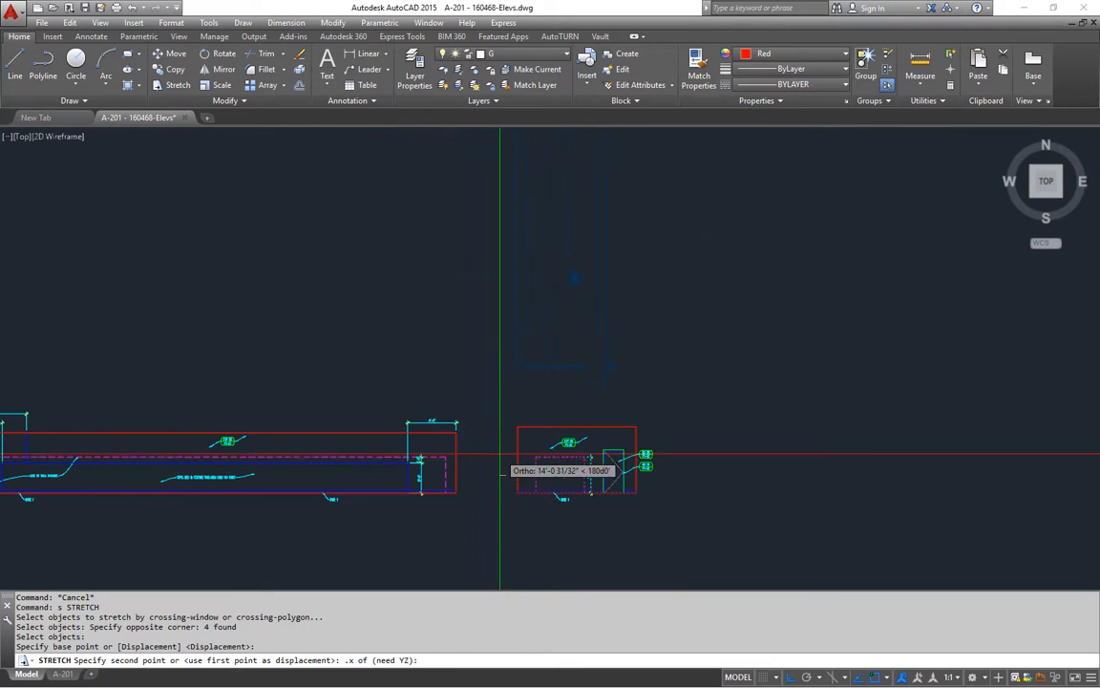
{"action": "scroll", "coordinate": [557, 431], "scroll_direction": "up", "scroll_amount": 5}
{"action": "middle_click_drag", "start_coordinate": [394, 286], "coordinate": [588, 356]}
{"action": "key", "text": "Escape"}
{"action": "key", "text": "Escape"}
Step: Move the GYP BD PT-02 note left within the copied elevation
{"action": "type", "text": "m"}
{"action": "key", "text": "Return"}
{"action": "left_click", "coordinate": [573, 282]}
{"action": "left_click", "coordinate": [461, 306]}
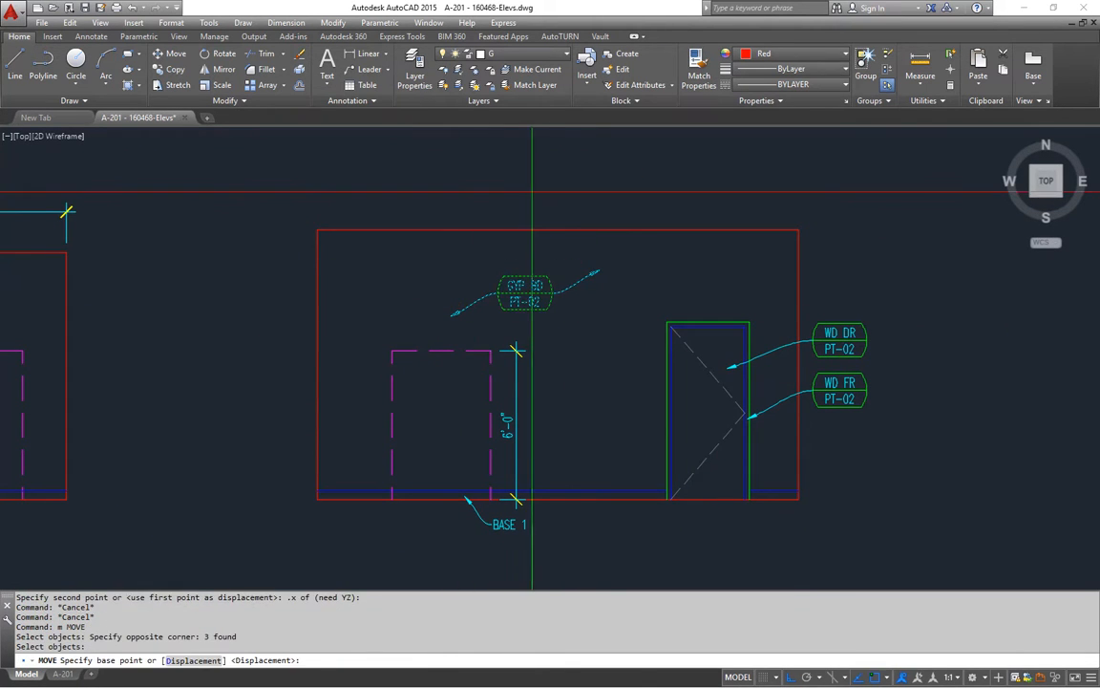
{"action": "left_click", "coordinate": [532, 191]}
{"action": "left_click", "coordinate": [469, 182]}
{"action": "middle_click_drag", "start_coordinate": [525, 389], "coordinate": [525, 447]}
{"action": "key", "text": "Escape"}
{"action": "scroll", "coordinate": [575, 389], "scroll_direction": "down", "scroll_amount": 2}
{"action": "key", "text": "Escape"}
{"action": "key", "text": "Escape"}
Step: Stretch the copied elevation's right wall, with the door and its WD DR and WD FR tags, to the right wall on the floor plan
{"action": "type", "text": "s"}
{"action": "key", "text": "Return"}
{"action": "left_click", "coordinate": [645, 241]}
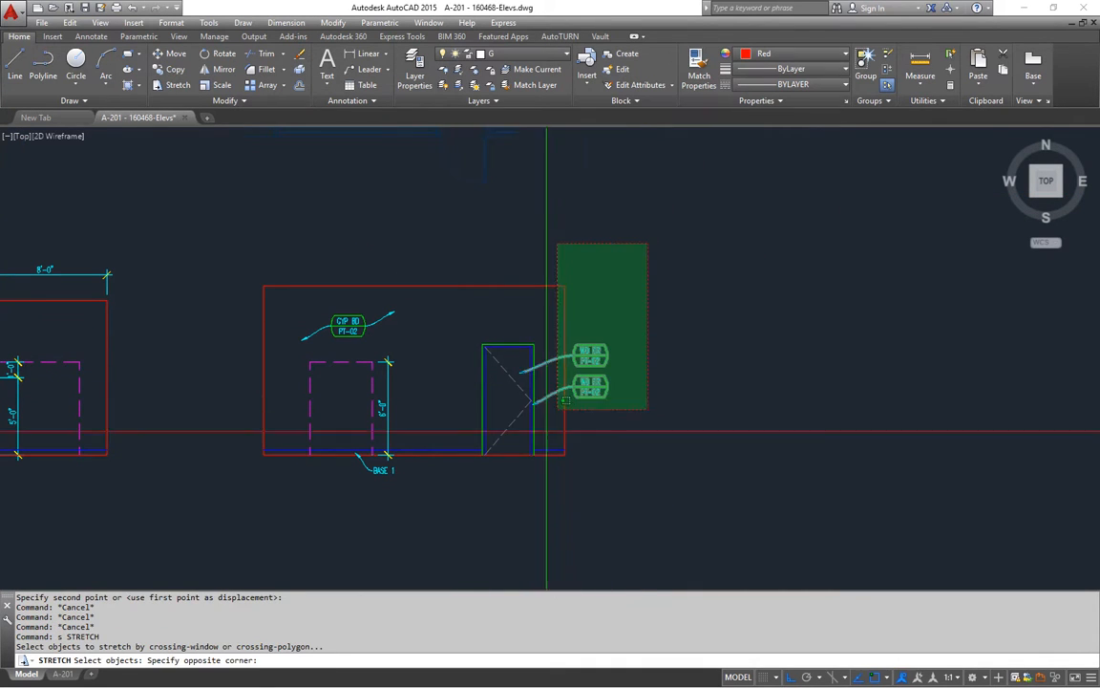
{"action": "left_click", "coordinate": [442, 525]}
{"action": "key", "text": "Return"}
{"action": "left_click", "coordinate": [565, 287]}
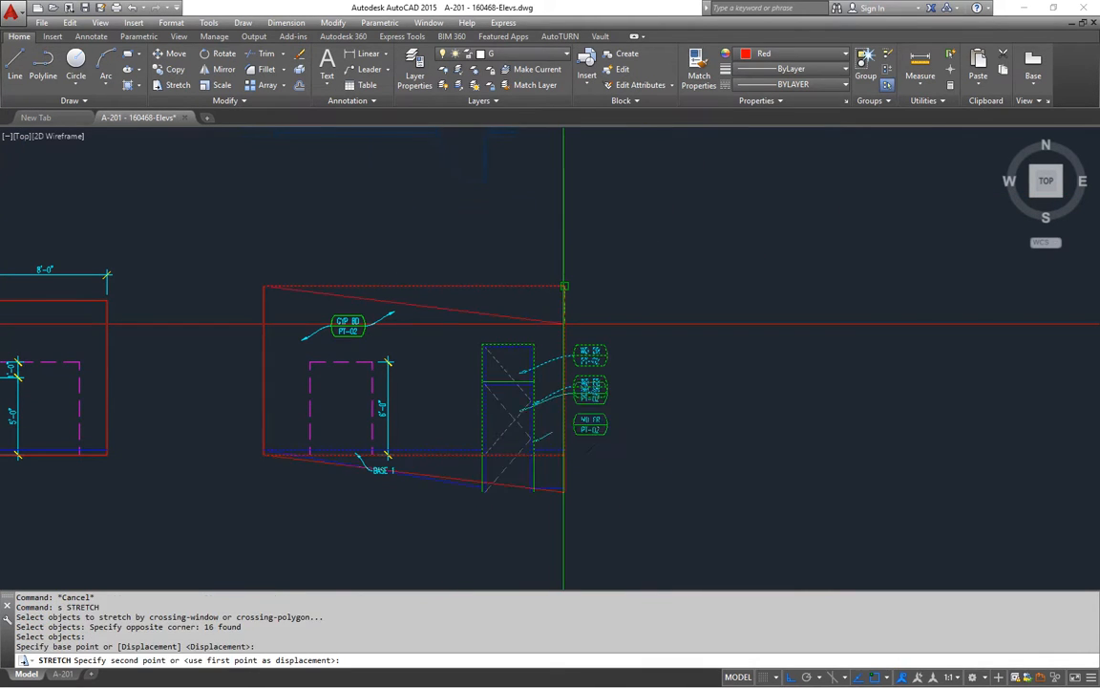
{"action": "scroll", "coordinate": [564, 309], "scroll_direction": "down", "scroll_amount": 2}
{"action": "key", "text": "Return"}
{"action": "middle_click_drag", "start_coordinate": [503, 219], "coordinate": [532, 486]}
{"action": "scroll", "coordinate": [555, 399], "scroll_direction": "up", "scroll_amount": 5}
{"action": "middle_click_drag", "start_coordinate": [523, 289], "coordinate": [525, 447]}
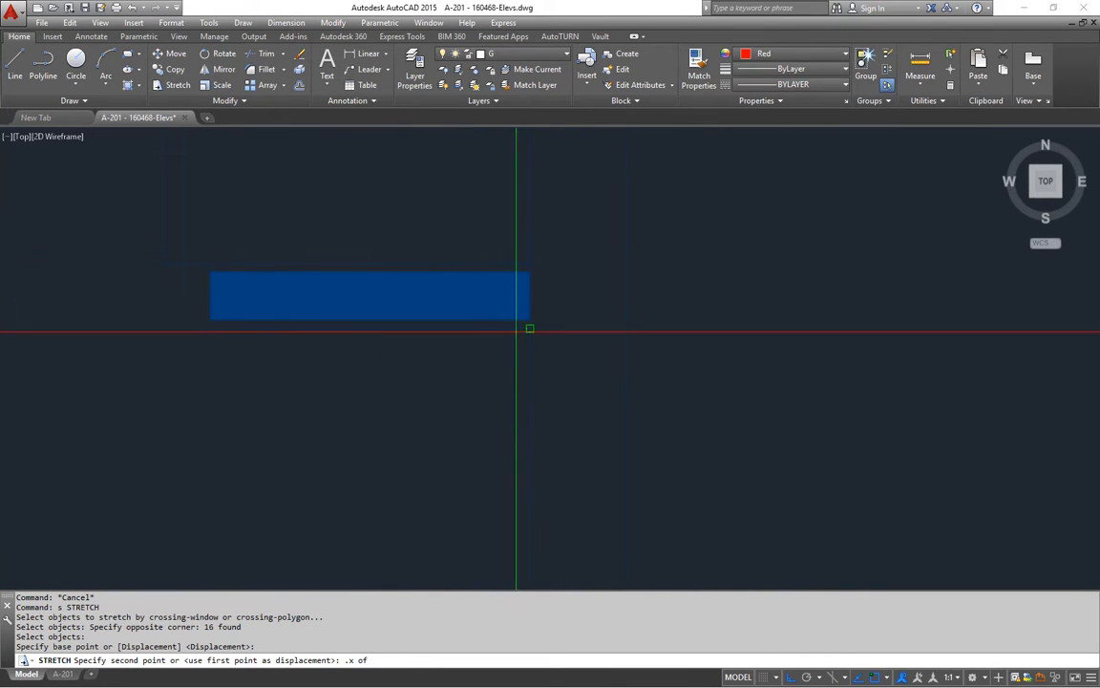
{"action": "scroll", "coordinate": [515, 344], "scroll_direction": "down", "scroll_amount": 3}
{"action": "scroll", "coordinate": [553, 243], "scroll_direction": "up", "scroll_amount": 1}
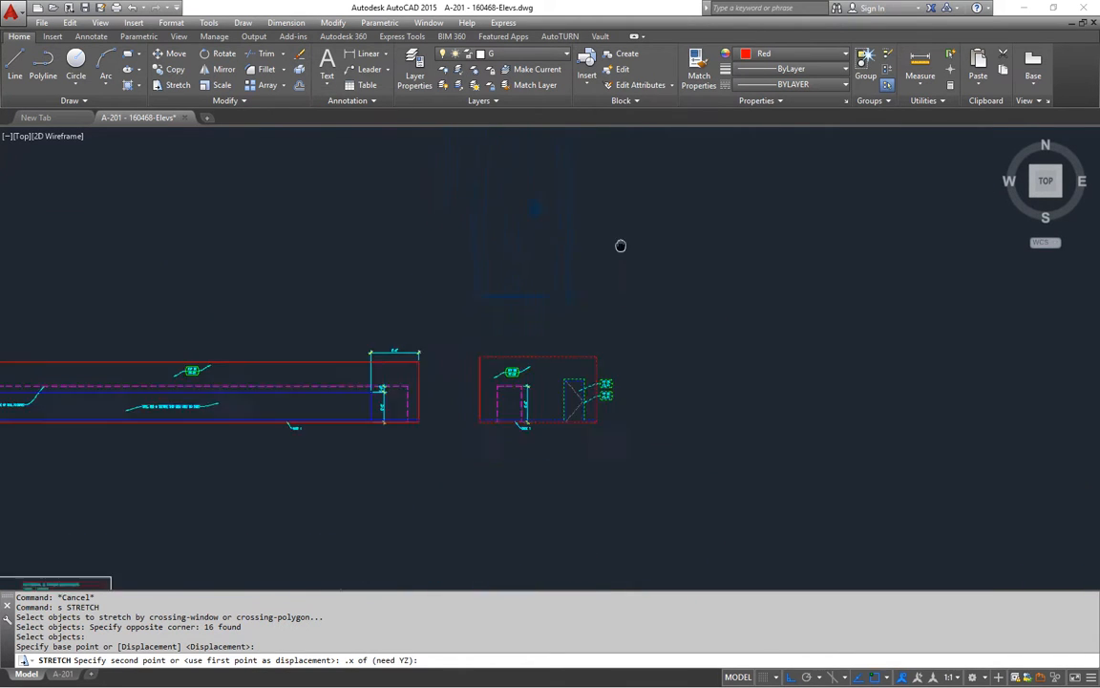
{"action": "scroll", "coordinate": [592, 361], "scroll_direction": "up", "scroll_amount": 3}
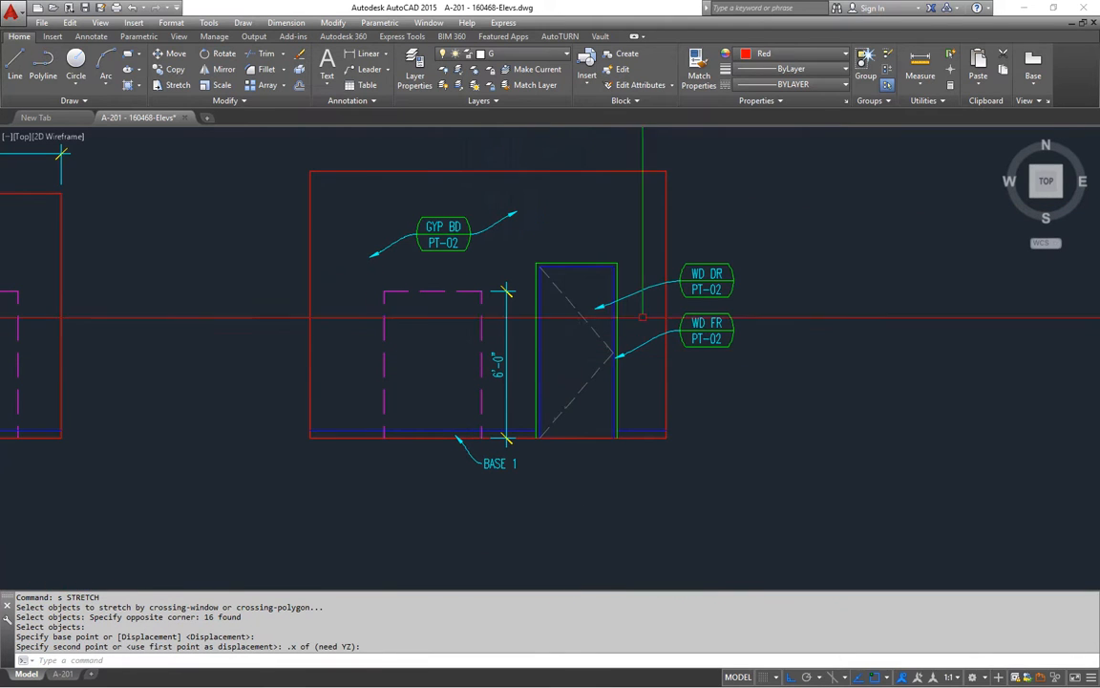
{"action": "middle_click_drag", "start_coordinate": [521, 452], "coordinate": [525, 446]}
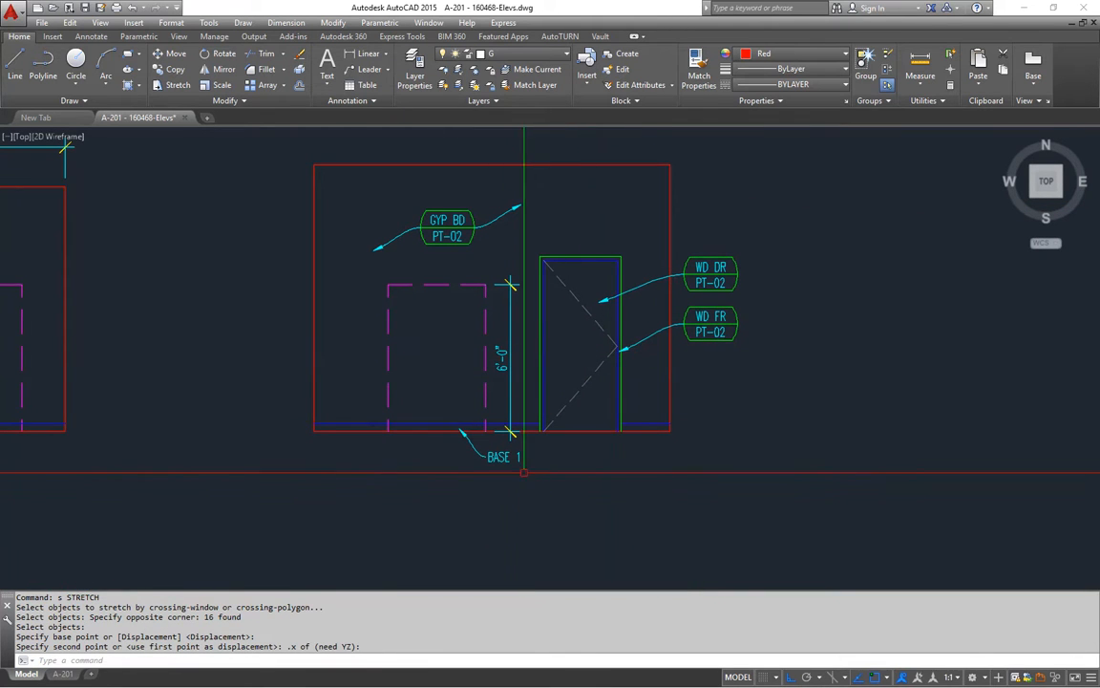
Step: Move the BASE 1 note left beneath the copied elevation, clear of the dashed fixture outline
{"action": "key", "text": "Escape"}
{"action": "type", "text": "m"}
{"action": "key", "text": "Return"}
{"action": "left_click", "coordinate": [503, 457]}
{"action": "key", "text": "Return"}
{"action": "left_click", "coordinate": [551, 488]}
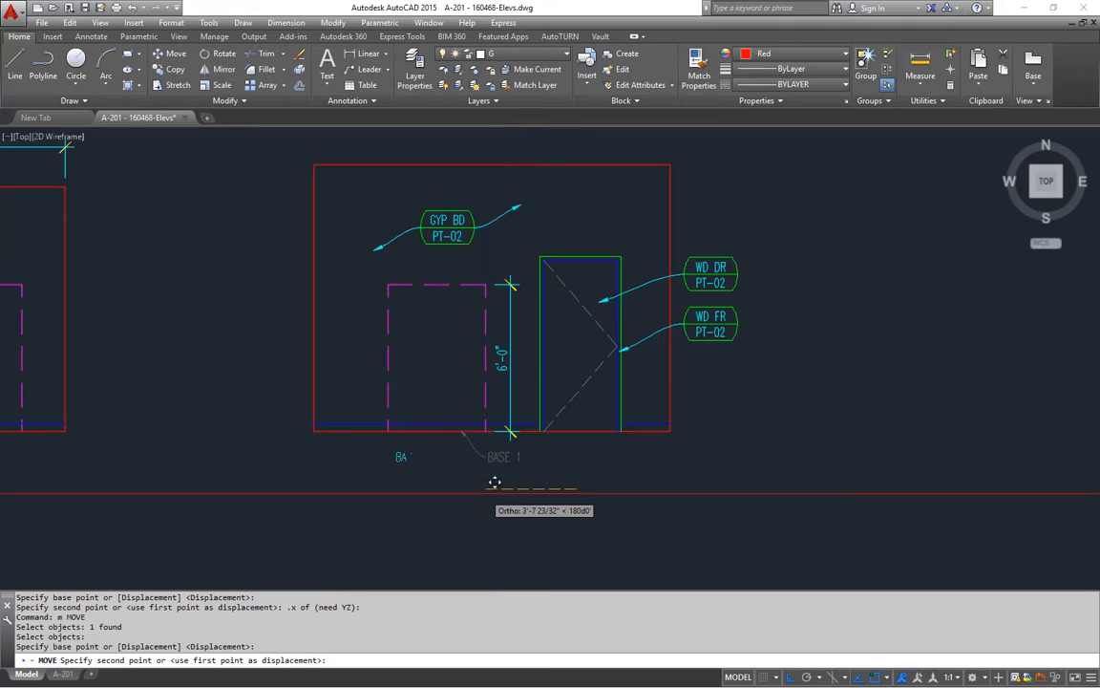
{"action": "key", "text": "Escape"}
{"action": "key", "text": "Escape"}
Step: Stretch the top edge of the door elevation vertically to the top of the neighbouring long elevation
{"action": "scroll", "coordinate": [587, 382], "scroll_direction": "down", "scroll_amount": 6}
{"action": "scroll", "coordinate": [581, 287], "scroll_direction": "up", "scroll_amount": 8}
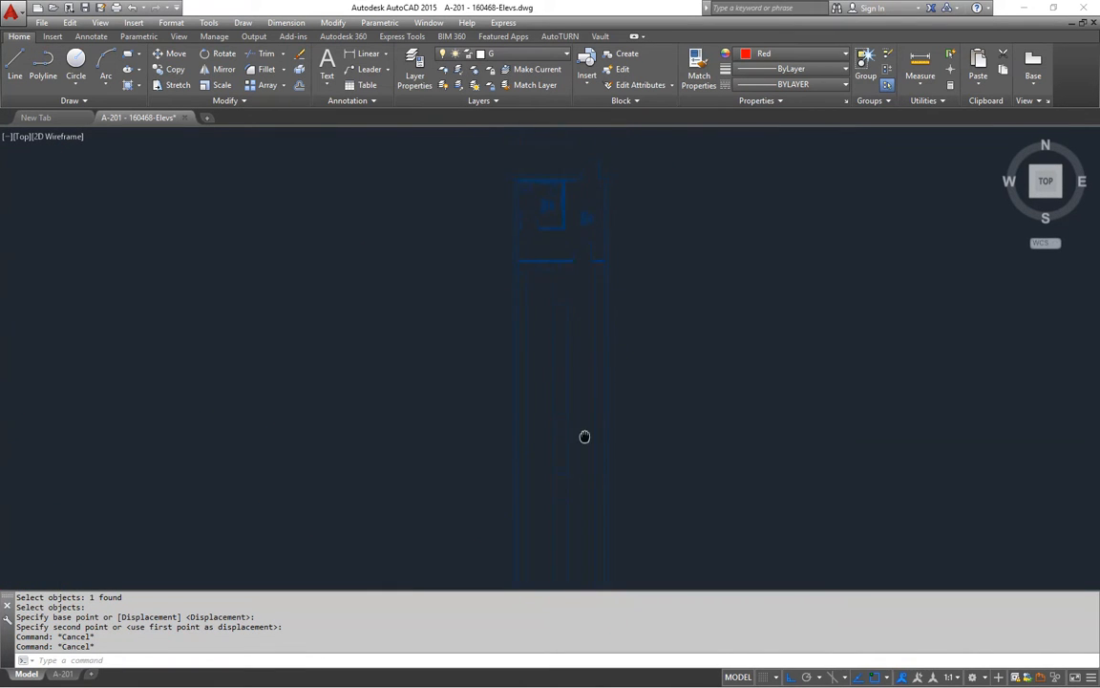
{"action": "scroll", "coordinate": [580, 265], "scroll_direction": "down", "scroll_amount": 8}
{"action": "scroll", "coordinate": [552, 368], "scroll_direction": "up", "scroll_amount": 4}
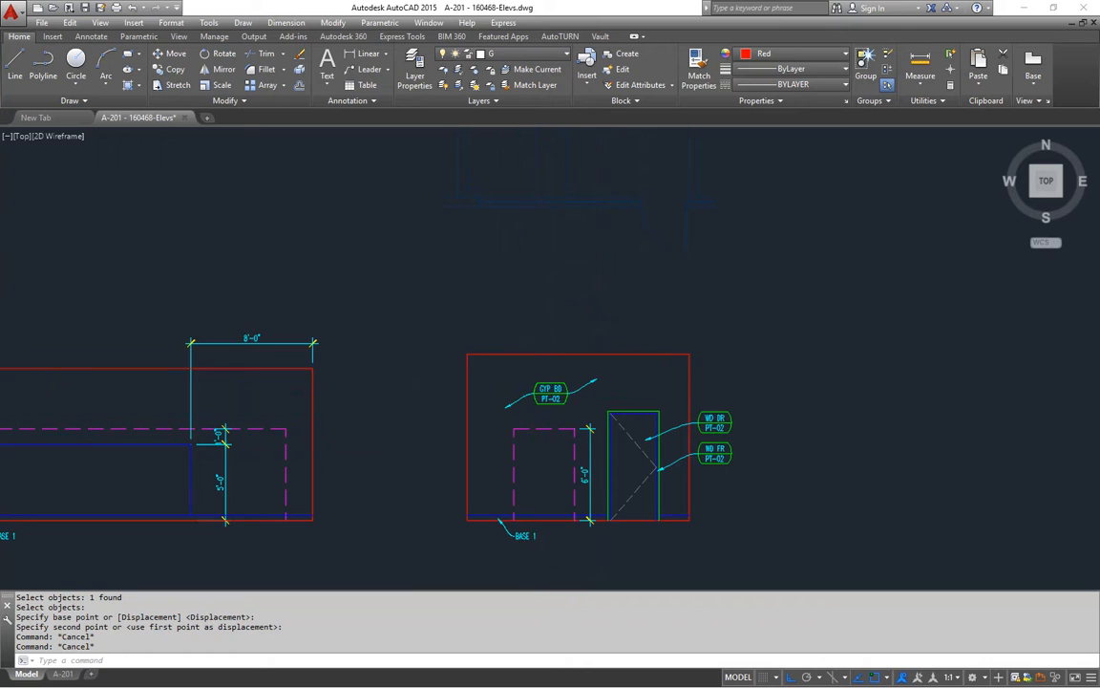
{"action": "type", "text": "s"}
{"action": "key", "text": "Return"}
{"action": "left_click", "coordinate": [732, 330]}
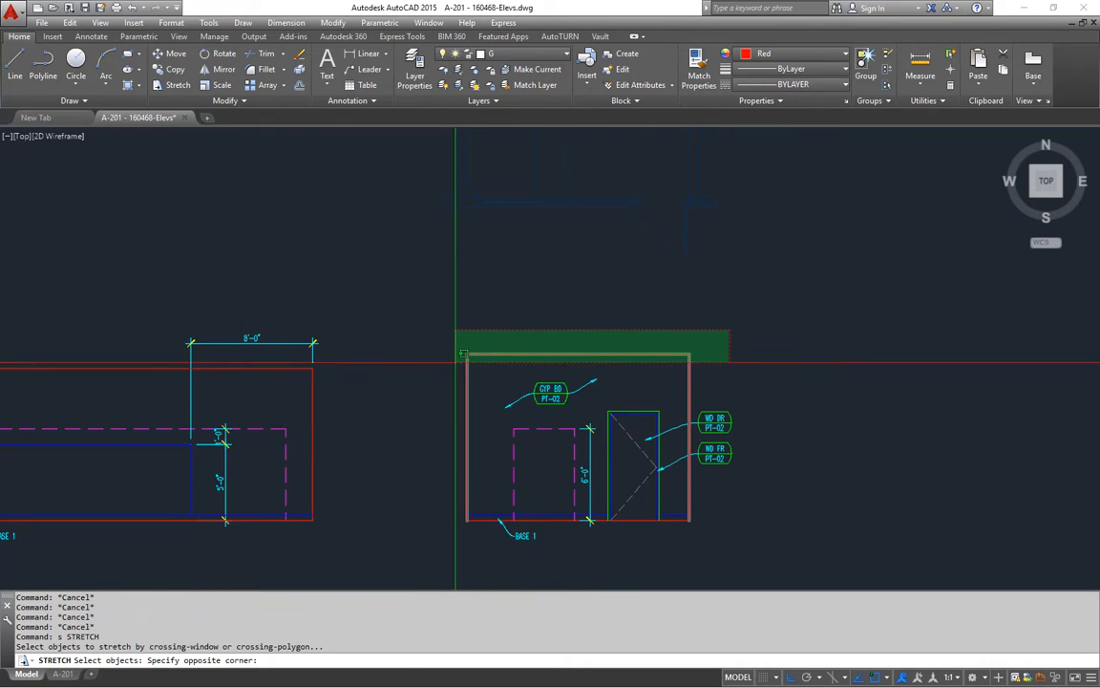
{"action": "left_click", "coordinate": [455, 363]}
{"action": "key", "text": "Return"}
{"action": "left_click", "coordinate": [494, 355]}
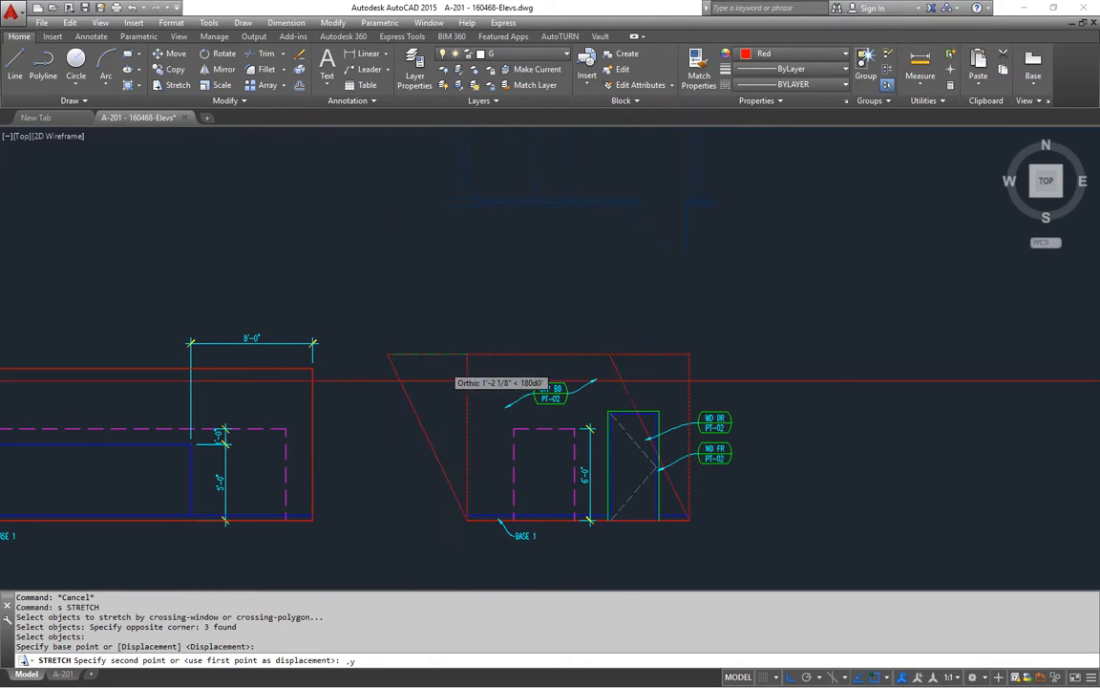
{"action": "scroll", "coordinate": [558, 290], "scroll_direction": "up", "scroll_amount": 2}
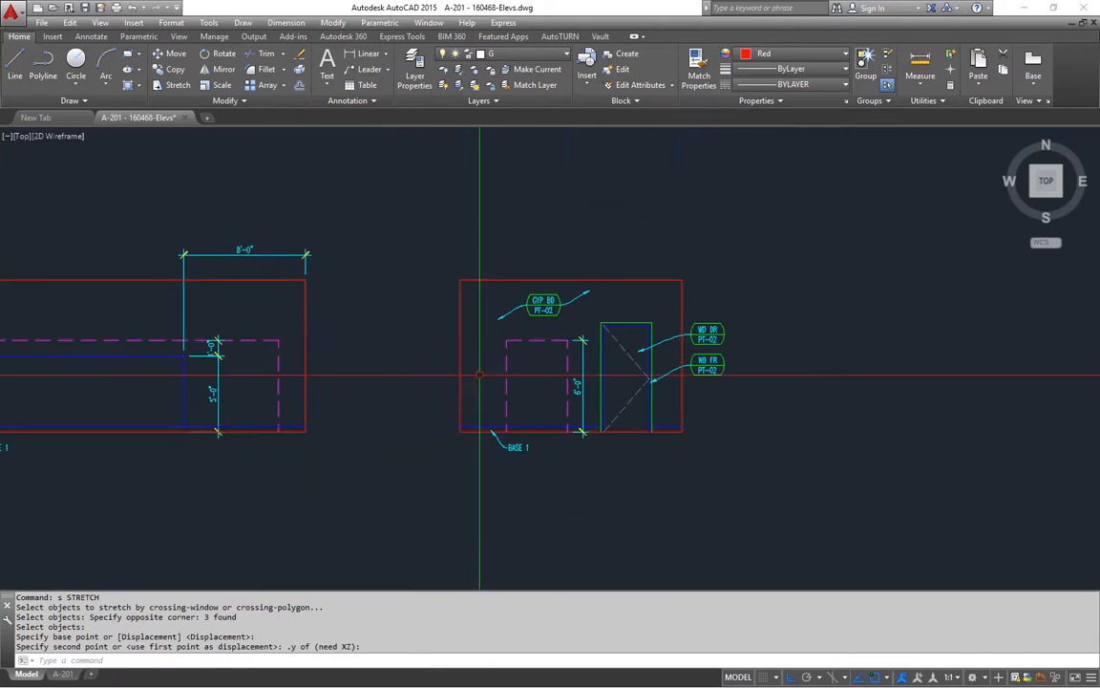
Step: Move the GYP BD PT-02 note slightly down below the door elevation's ceiling line and save the drawing
{"action": "key", "text": "Escape"}
{"action": "type", "text": "m"}
{"action": "key", "text": "Return"}
{"action": "left_click", "coordinate": [583, 278]}
{"action": "left_click", "coordinate": [487, 317]}
{"action": "key", "text": "Return"}
{"action": "left_click", "coordinate": [313, 298]}
{"action": "left_click", "coordinate": [314, 305]}
{"action": "scroll", "coordinate": [476, 254], "scroll_direction": "down", "scroll_amount": 4}
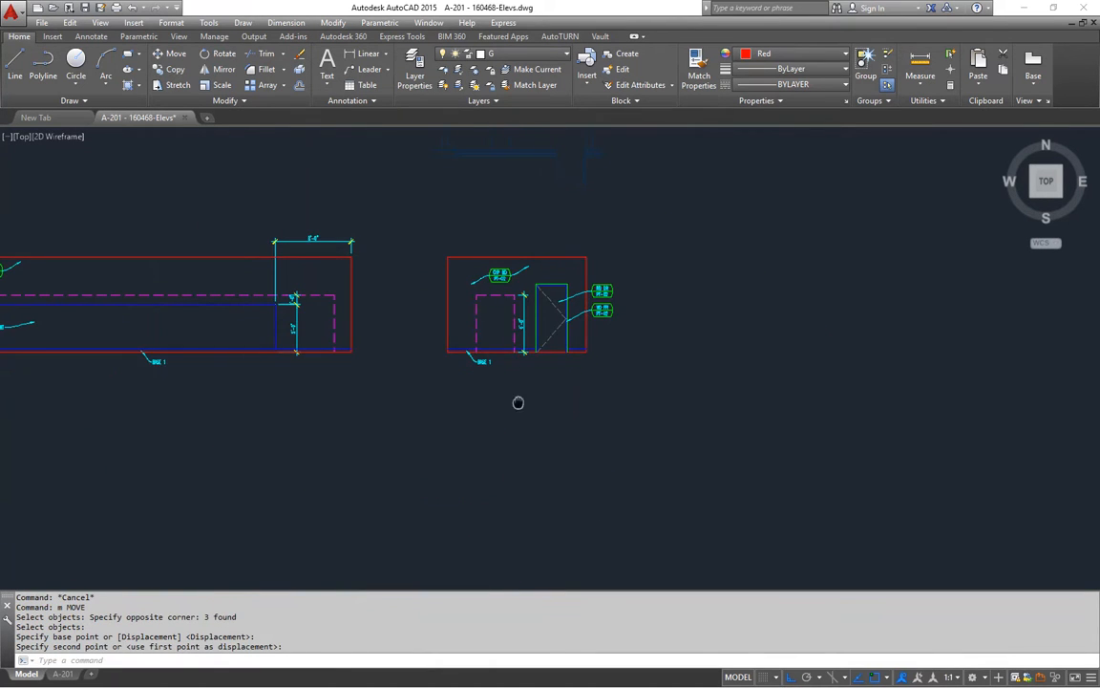
{"action": "middle_click_drag", "start_coordinate": [517, 401], "coordinate": [521, 435]}
{"action": "key", "text": "ctrl+s"}
Step: Rotate the vertical floor plan 90 degrees so it lies horizontally with the small rooms at its left end
{"action": "scroll", "coordinate": [595, 240], "scroll_direction": "down", "scroll_amount": 6}
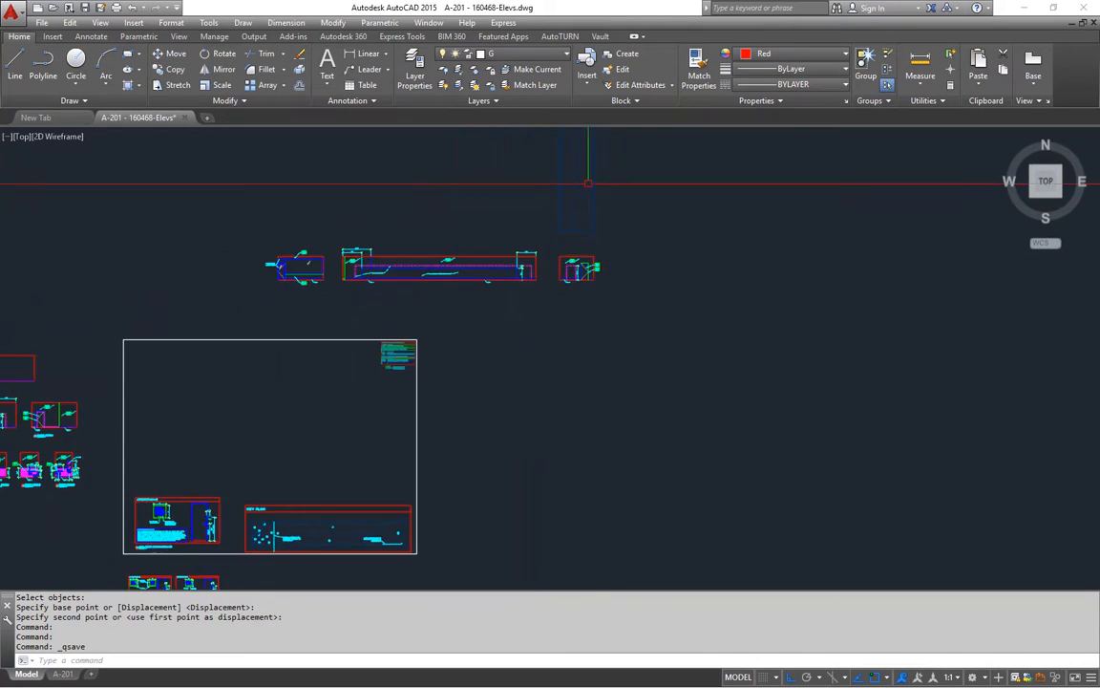
{"action": "middle_click_drag", "start_coordinate": [589, 159], "coordinate": [593, 426]}
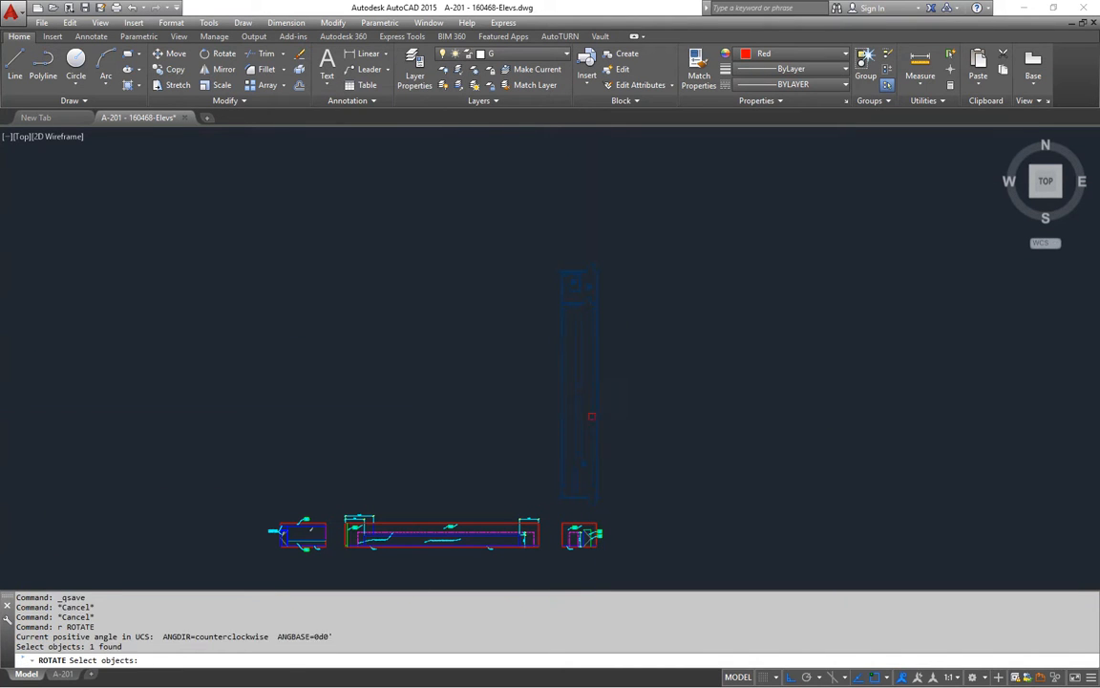
{"action": "key", "text": "Return"}
{"action": "left_click", "coordinate": [583, 417]}
{"action": "left_click", "coordinate": [611, 208]}
{"action": "middle_click_drag", "start_coordinate": [600, 407], "coordinate": [556, 333]}
{"action": "key", "text": "Escape"}
{"action": "scroll", "coordinate": [559, 372], "scroll_direction": "up", "scroll_amount": 2}
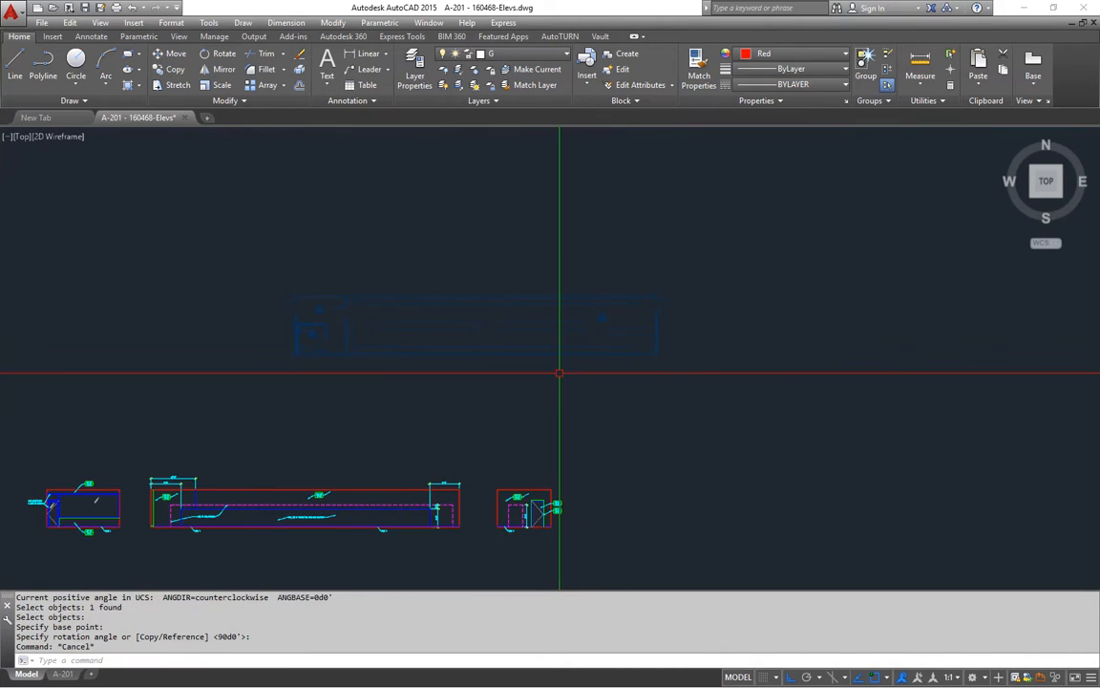
Step: Move the horizontal floor plan down closer to the elevation row and right, beyond the long elevation
{"action": "key", "text": "Return"}
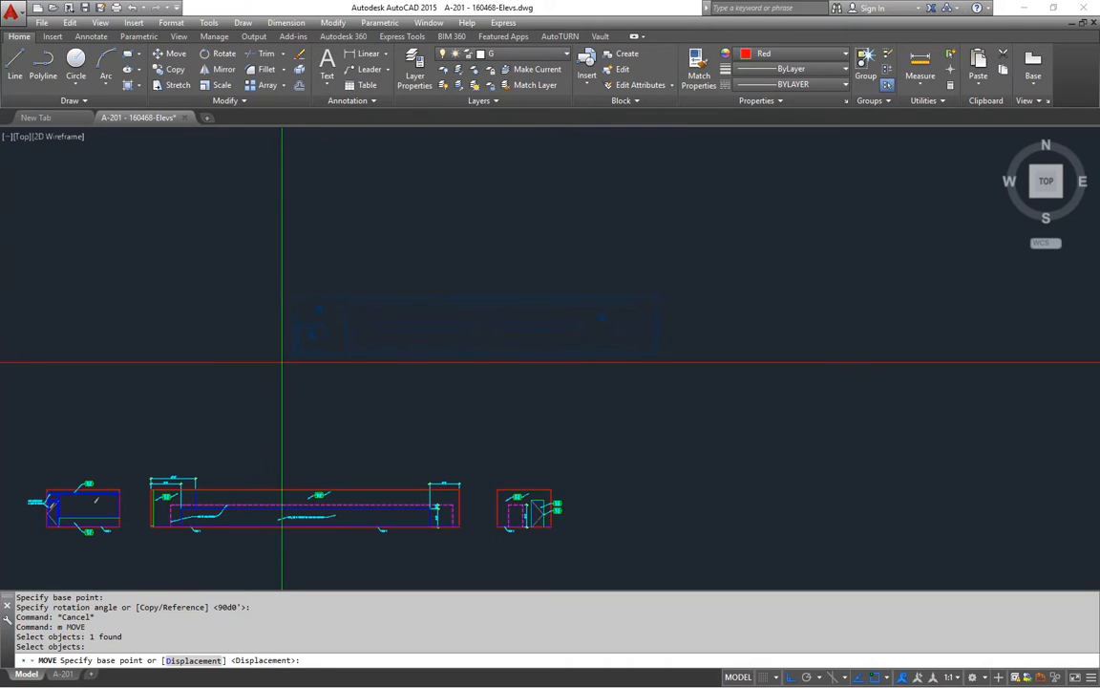
{"action": "left_click", "coordinate": [282, 362]}
{"action": "left_click", "coordinate": [286, 453]}
{"action": "key", "text": "Return"}
{"action": "left_click", "coordinate": [336, 462]}
{"action": "left_click", "coordinate": [589, 454]}
{"action": "middle_click_drag", "start_coordinate": [590, 455], "coordinate": [544, 440]}
{"action": "key", "text": "Escape"}
{"action": "key", "text": "Escape"}
Step: Mirror the long sales area elevation about a vertical line right of the door elevation, keeping the original
{"action": "type", "text": "mi"}
{"action": "key", "text": "Return"}
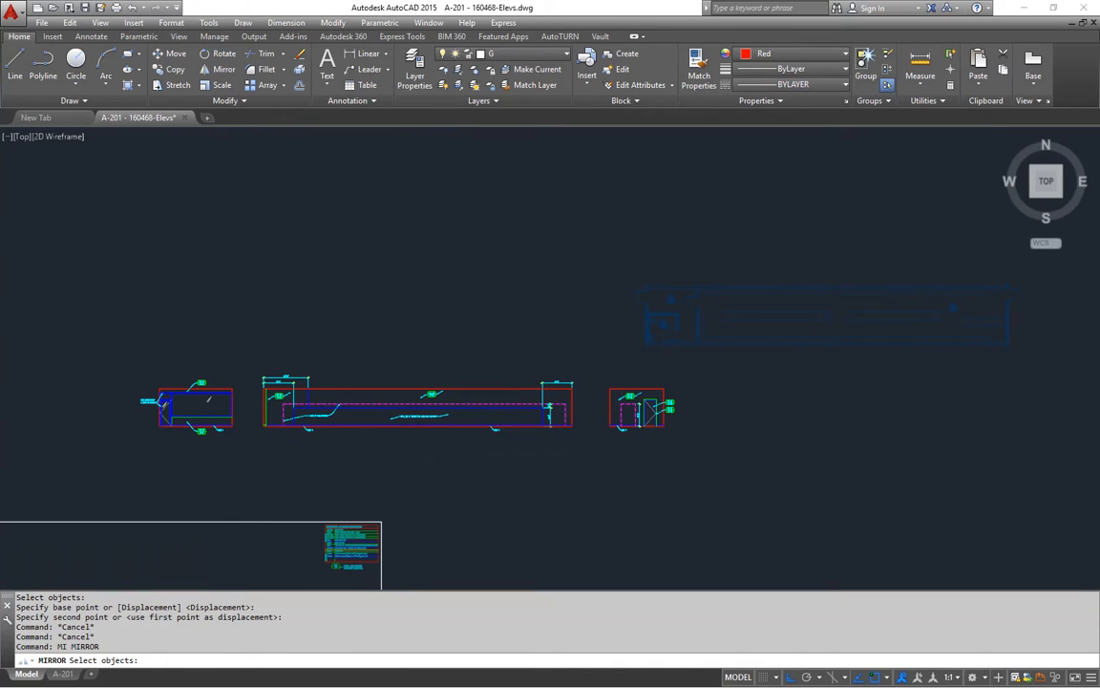
{"action": "left_click", "coordinate": [589, 459]}
{"action": "key", "text": "Return"}
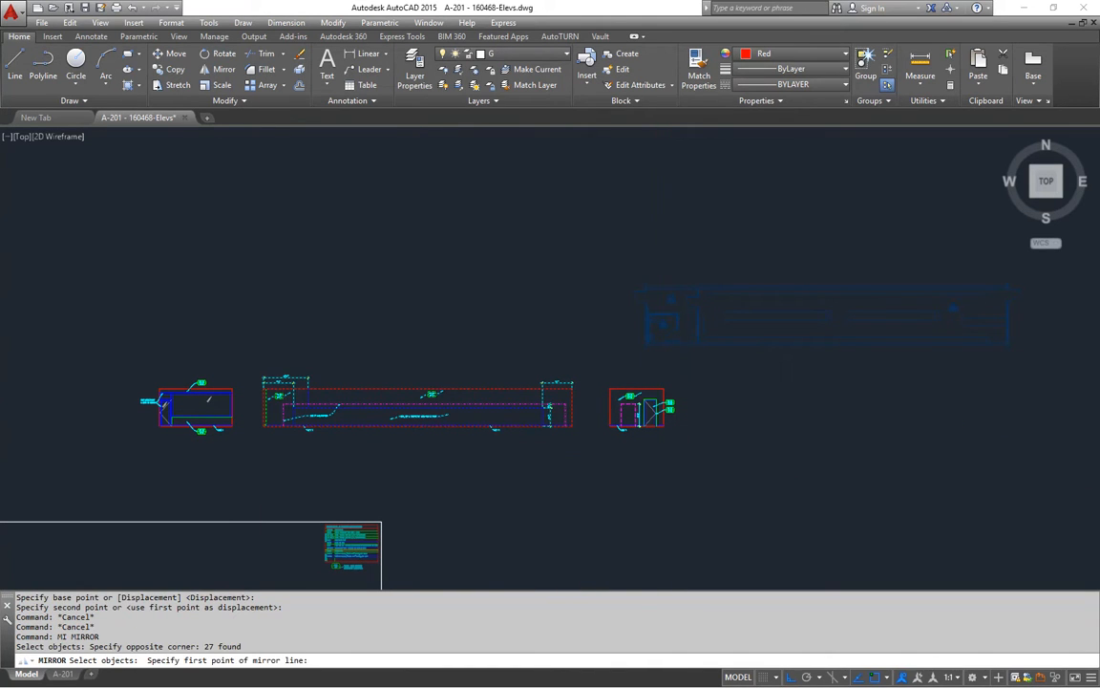
{"action": "left_click", "coordinate": [674, 468]}
{"action": "left_click", "coordinate": [675, 228]}
{"action": "key", "text": "Return"}
{"action": "key", "text": "Escape"}
Step: Move the mirrored long elevation horizontally so its left edge lines up with the sales area's left wall in the plan above
{"action": "middle_click_drag", "start_coordinate": [818, 435], "coordinate": [484, 402]}
{"action": "key", "text": "Escape"}
{"action": "type", "text": "m"}
{"action": "key", "text": "Return"}
{"action": "left_click", "coordinate": [418, 319]}
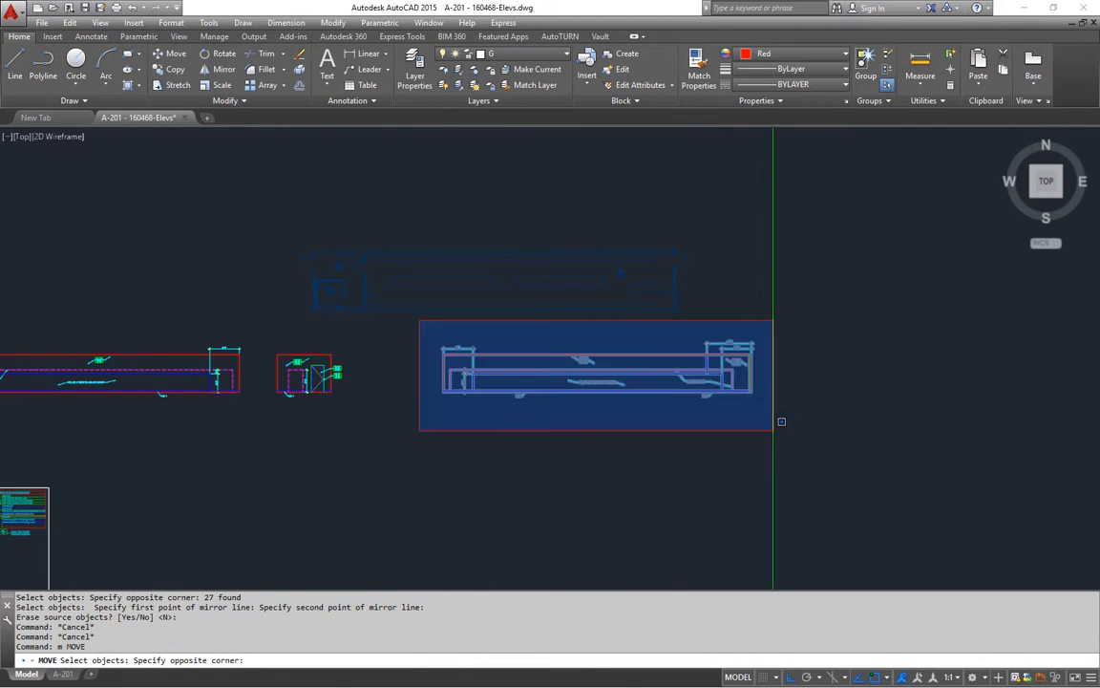
{"action": "left_click", "coordinate": [776, 425]}
{"action": "scroll", "coordinate": [449, 372], "scroll_direction": "up", "scroll_amount": 5}
{"action": "key", "text": "Return"}
{"action": "left_click", "coordinate": [467, 354]}
{"action": "scroll", "coordinate": [473, 349], "scroll_direction": "down", "scroll_amount": 5}
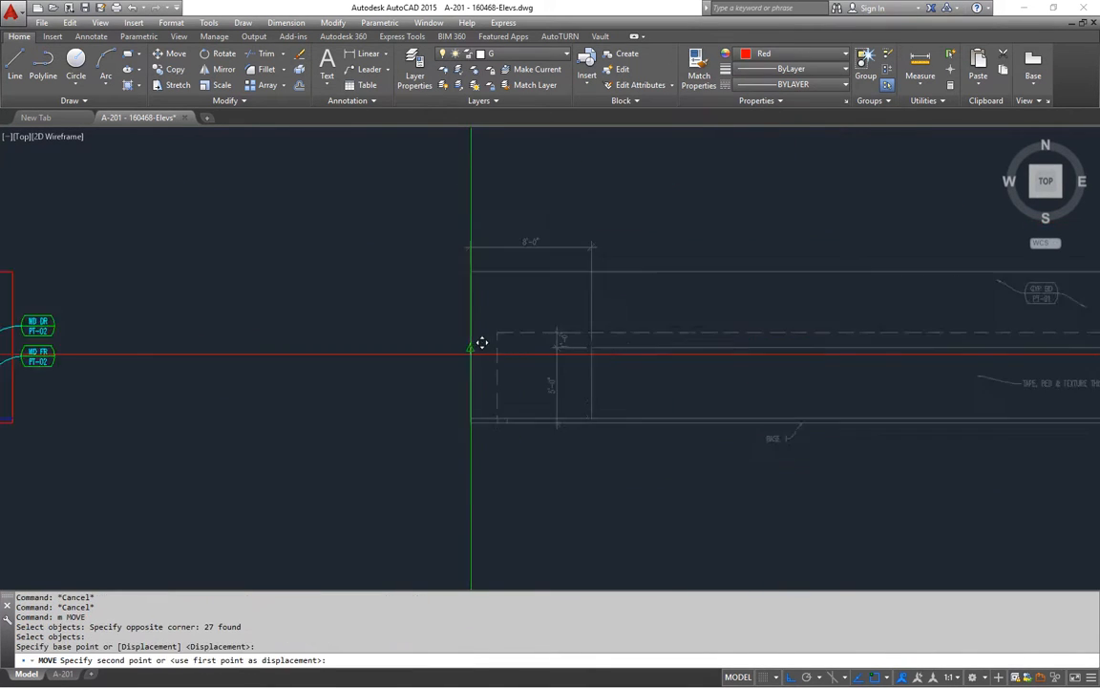
{"action": "type", "text": ".x"}
{"action": "key", "text": "Return"}
{"action": "scroll", "coordinate": [356, 276], "scroll_direction": "up", "scroll_amount": 6}
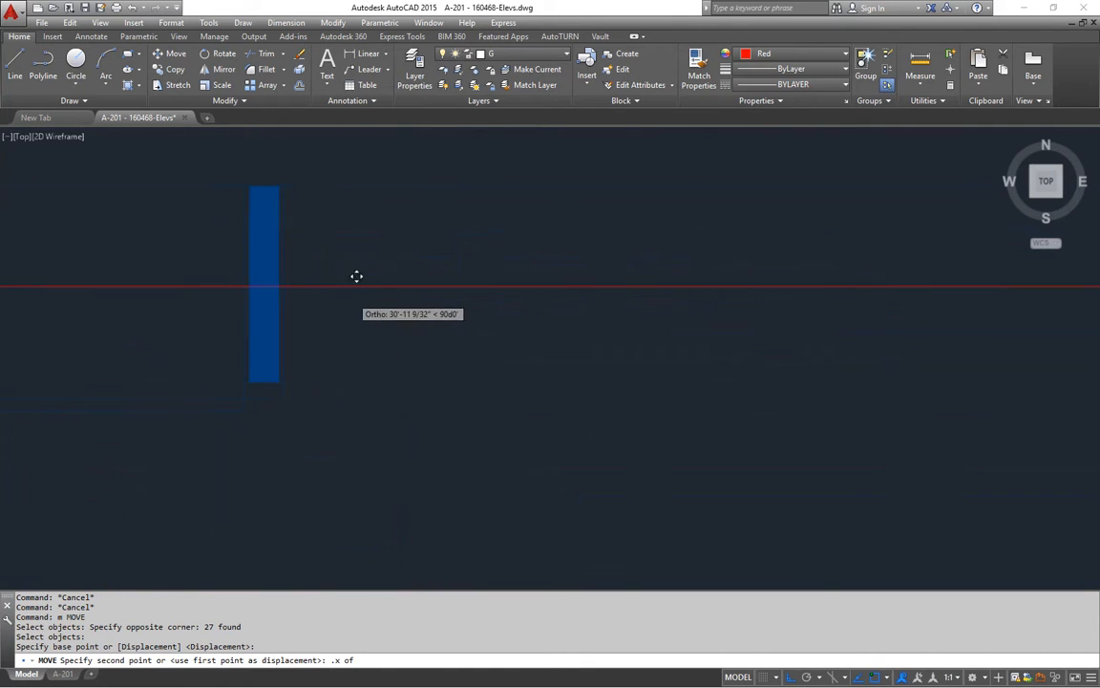
{"action": "scroll", "coordinate": [299, 202], "scroll_direction": "down", "scroll_amount": 6}
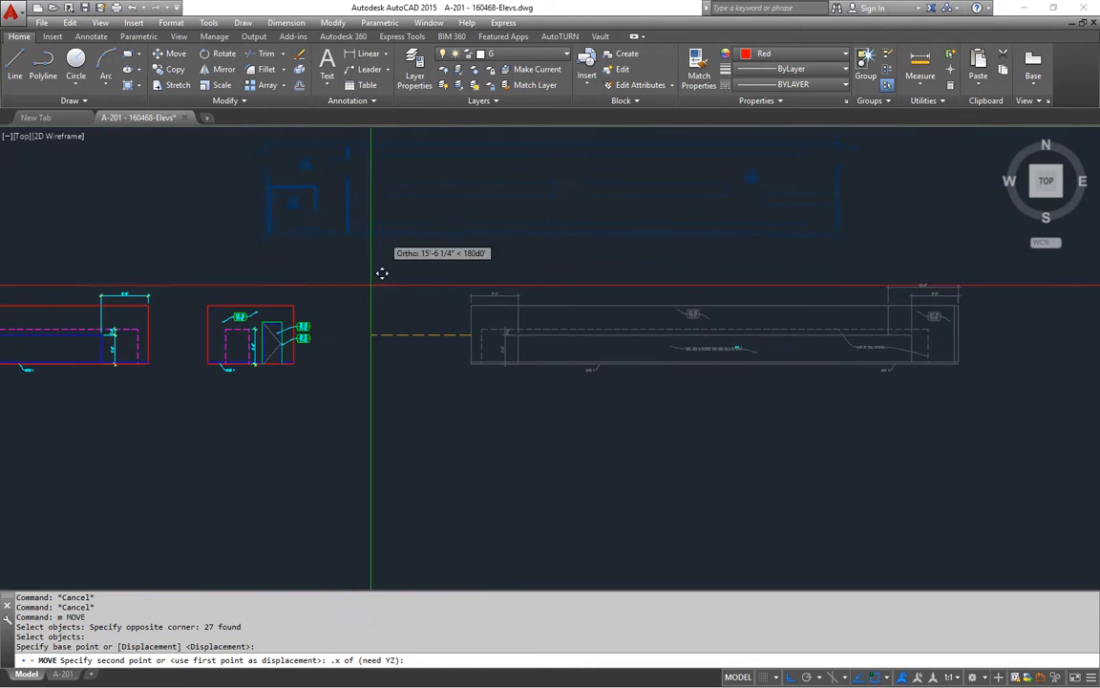
{"action": "left_click", "coordinate": [366, 304]}
{"action": "middle_click_drag", "start_coordinate": [470, 314], "coordinate": [376, 337]}
{"action": "key", "text": "Escape"}
{"action": "key", "text": "Escape"}
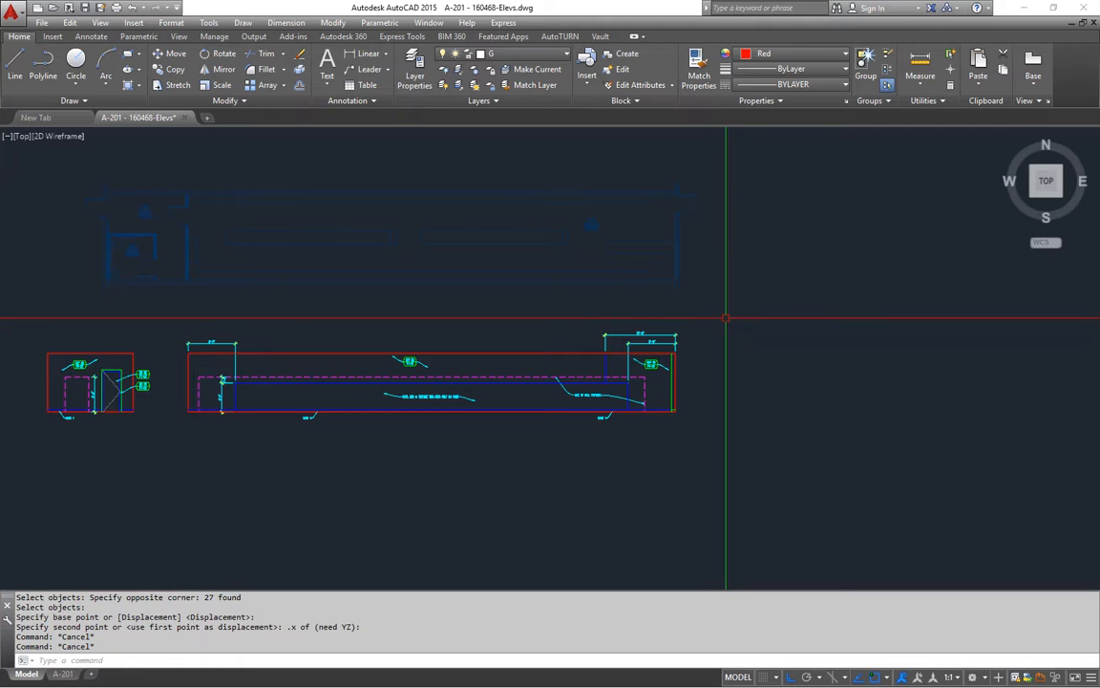
{"action": "type", "text": "s"}
{"action": "key", "text": "Return"}
{"action": "left_click", "coordinate": [721, 315]}
{"action": "left_click", "coordinate": [521, 443]}
{"action": "scroll", "coordinate": [715, 373], "scroll_direction": "up", "scroll_amount": 6}
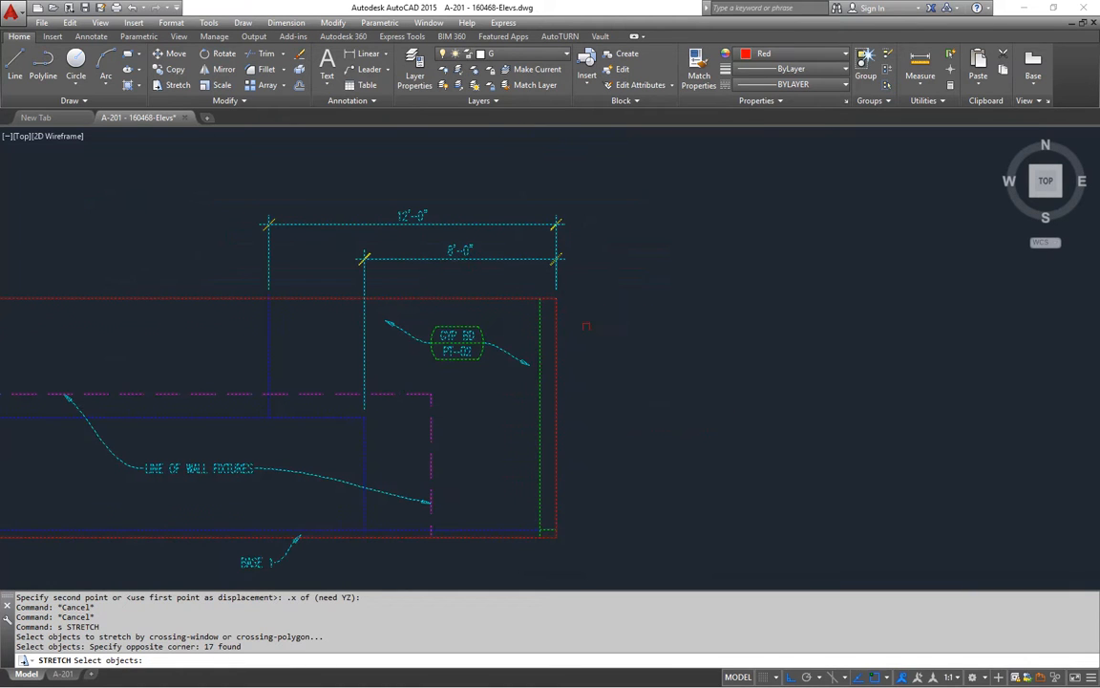
{"action": "key", "text": "Return"}
{"action": "left_click", "coordinate": [560, 319]}
{"action": "scroll", "coordinate": [560, 313], "scroll_direction": "down", "scroll_amount": 6}
{"action": "middle_click_drag", "start_coordinate": [570, 234], "coordinate": [570, 336]}
{"action": "scroll", "coordinate": [568, 297], "scroll_direction": "up", "scroll_amount": 4}
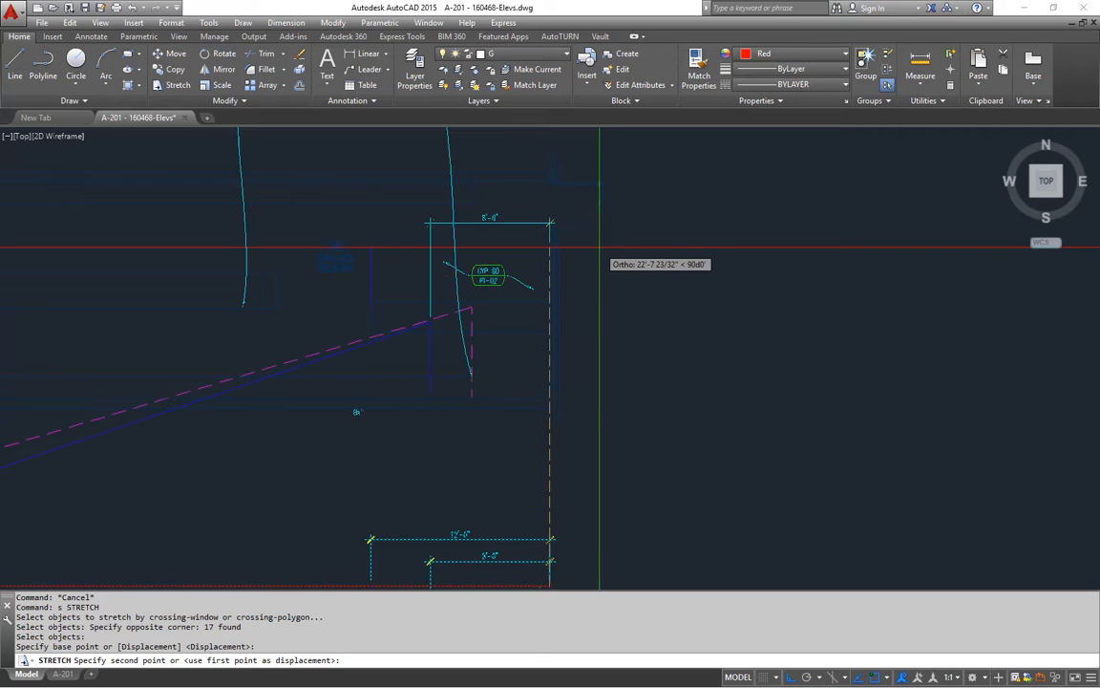
{"action": "key", "text": "Escape"}
{"action": "key", "text": "Escape"}
{"action": "scroll", "coordinate": [640, 253], "scroll_direction": "down", "scroll_amount": 5}
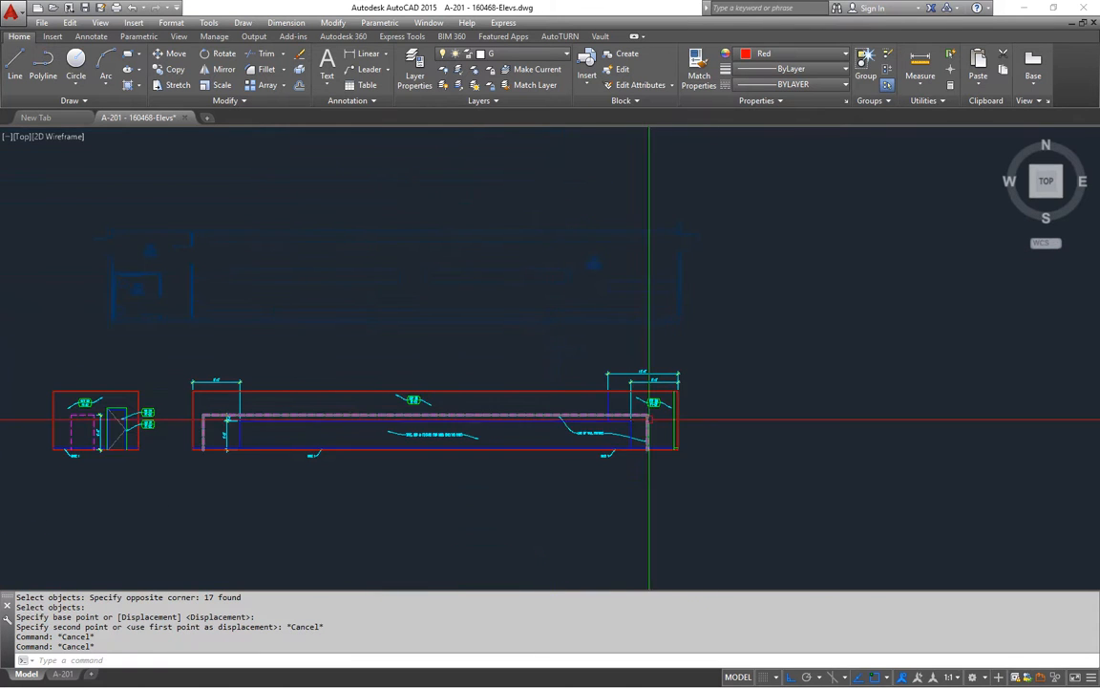
Step: Erase the short vertical line, the 12'-0" dimension and the GYP BD PT-02 note at the mirrored elevation's right end
{"action": "scroll", "coordinate": [611, 373], "scroll_direction": "up", "scroll_amount": 4}
{"action": "key", "text": "Escape"}
{"action": "key", "text": "Escape"}
{"action": "left_click", "coordinate": [527, 393]}
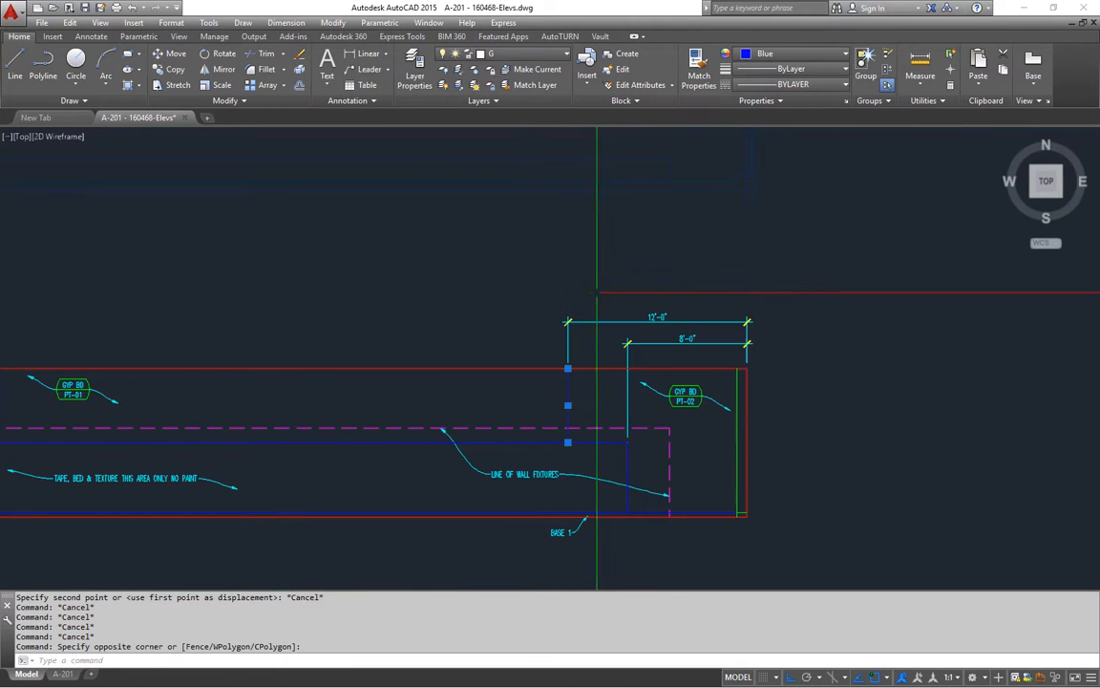
{"action": "left_click", "coordinate": [599, 294]}
{"action": "left_click", "coordinate": [584, 332]}
{"action": "type", "text": "e"}
{"action": "key", "text": "space"}
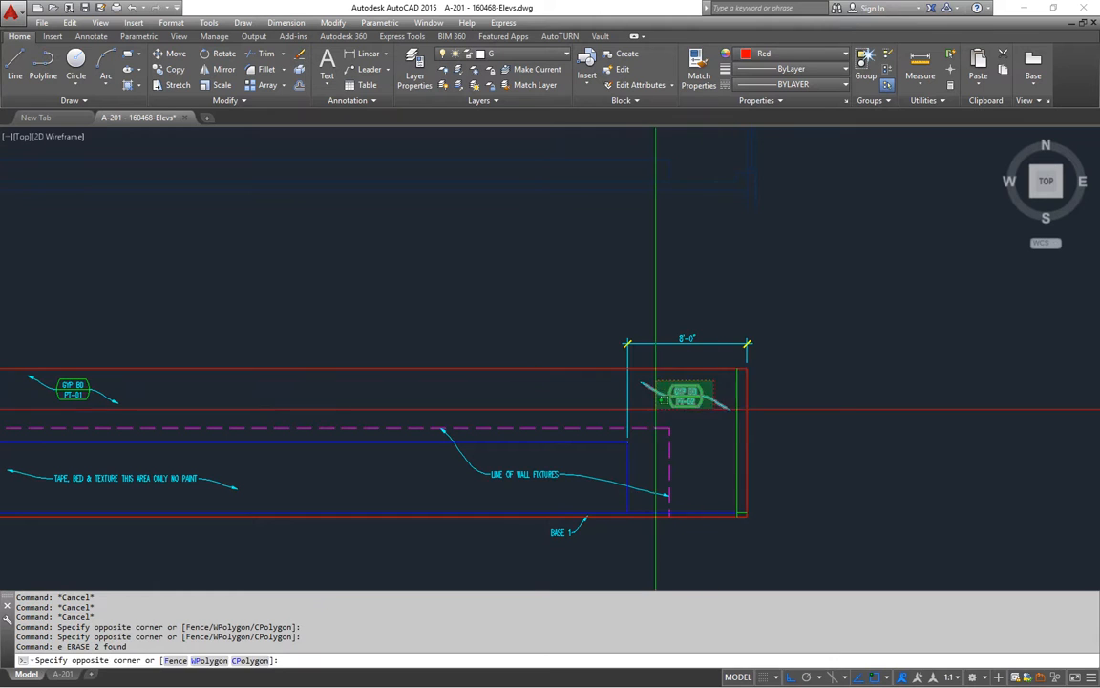
{"action": "left_click", "coordinate": [656, 399]}
{"action": "type", "text": "e"}
{"action": "key", "text": "space"}
{"action": "key", "text": "Escape"}
Step: Move the GYP BD PT-01 note slightly to the right along the mirrored elevation
{"action": "middle_click_drag", "start_coordinate": [148, 412], "coordinate": [466, 363]}
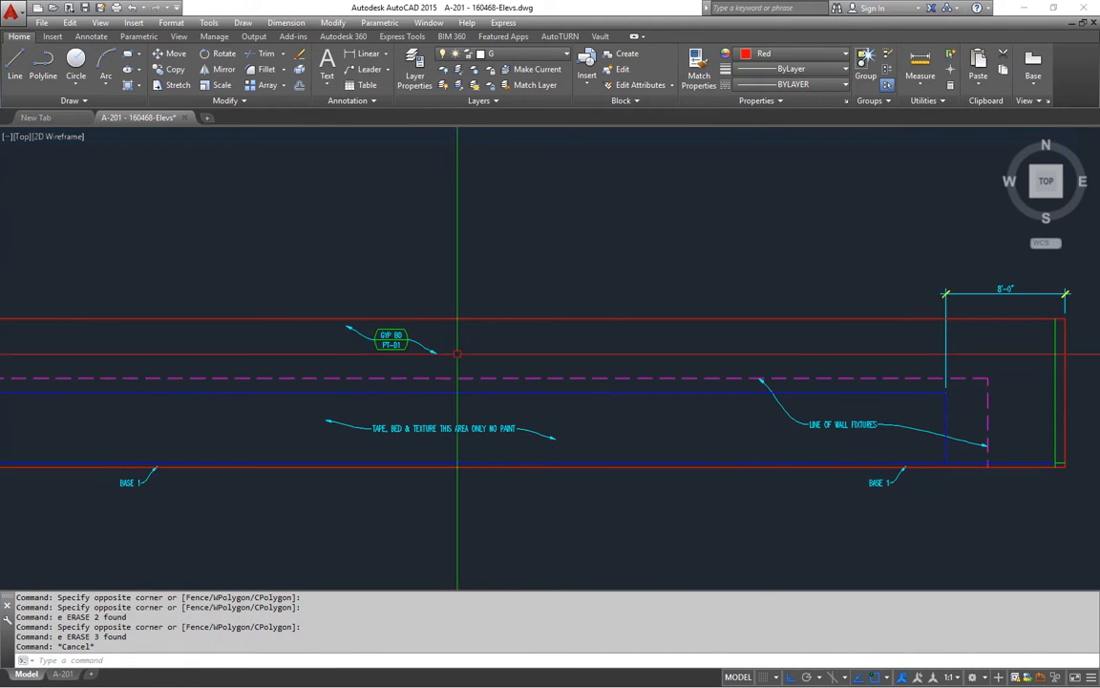
{"action": "type", "text": "m"}
{"action": "key", "text": "space"}
{"action": "left_click", "coordinate": [349, 352]}
{"action": "key", "text": "space"}
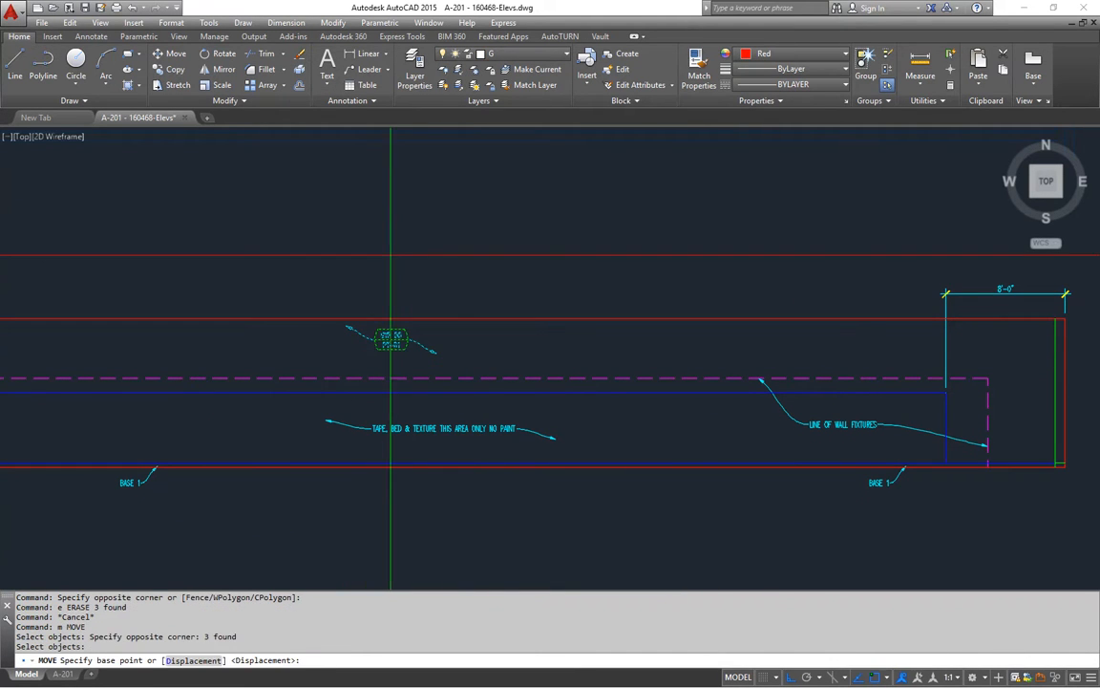
{"action": "left_click", "coordinate": [389, 254]}
{"action": "left_click", "coordinate": [458, 260]}
Step: Erase the vertical green line just inside the mirrored elevation's right wall
{"action": "middle_click_drag", "start_coordinate": [669, 390], "coordinate": [440, 385]}
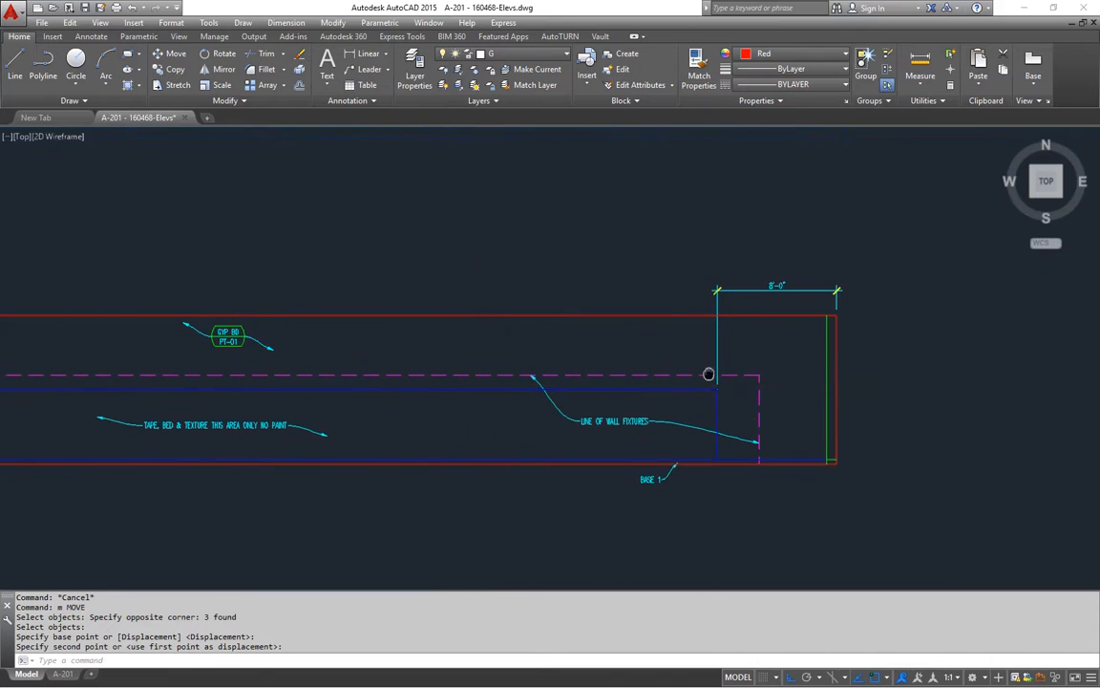
{"action": "scroll", "coordinate": [865, 419], "scroll_direction": "up", "scroll_amount": 2}
{"action": "key", "text": "Escape"}
{"action": "scroll", "coordinate": [672, 416], "scroll_direction": "down", "scroll_amount": 1}
{"action": "key", "text": "Escape"}
{"action": "left_click", "coordinate": [700, 238]}
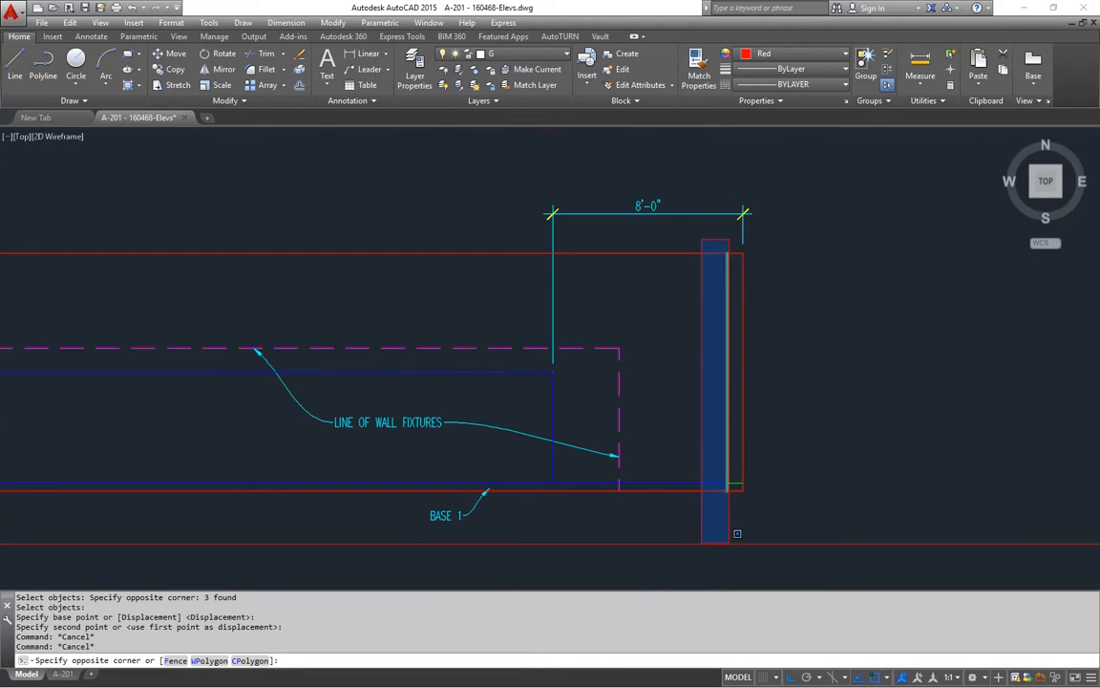
{"action": "left_click", "coordinate": [732, 532]}
{"action": "type", "text": "e"}
{"action": "key", "text": "space"}
Step: Extend the base line to the mirrored elevation's right wall
{"action": "middle_click_drag", "start_coordinate": [775, 503], "coordinate": [708, 527]}
{"action": "key", "text": "Escape"}
{"action": "key", "text": "Escape"}
{"action": "type", "text": "ex"}
{"action": "left_click", "coordinate": [653, 506]}
{"action": "left_click", "coordinate": [651, 506]}
{"action": "key", "text": "space"}
{"action": "key", "text": "Escape"}
{"action": "key", "text": "Escape"}
{"action": "key", "text": "Escape"}
{"action": "key", "text": "Escape"}
{"action": "middle_click_drag", "start_coordinate": [575, 493], "coordinate": [649, 472]}
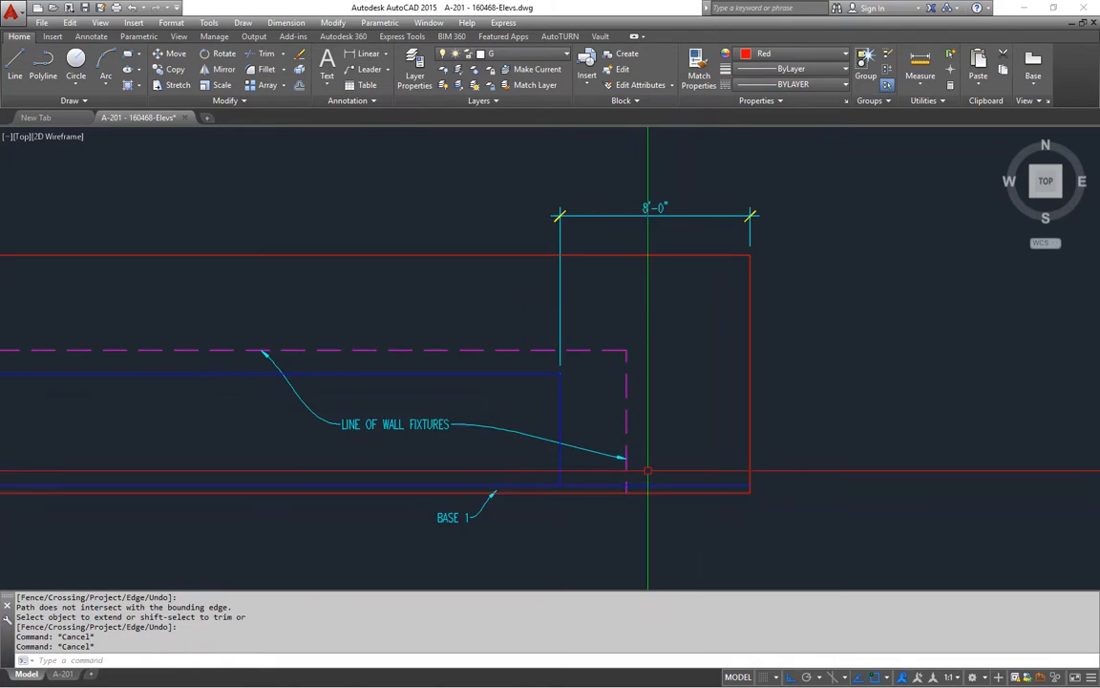
Step: Stretch the right end of the dashed wall fixture outline horizontally to line up with the fixtures in the plan above
{"action": "scroll", "coordinate": [648, 472], "scroll_direction": "down", "scroll_amount": 2}
{"action": "scroll", "coordinate": [641, 339], "scroll_direction": "up", "scroll_amount": 2}
{"action": "middle_click_drag", "start_coordinate": [656, 389], "coordinate": [635, 337]}
{"action": "key", "text": "Escape"}
{"action": "key", "text": "Escape"}
{"action": "type", "text": "s"}
{"action": "key", "text": "space"}
{"action": "left_click", "coordinate": [635, 338]}
{"action": "left_click", "coordinate": [571, 507]}
{"action": "left_click", "coordinate": [525, 421], "text": "shift"}
{"action": "key", "text": "space"}
{"action": "left_click", "coordinate": [597, 422]}
{"action": "scroll", "coordinate": [597, 422], "scroll_direction": "down", "scroll_amount": 5}
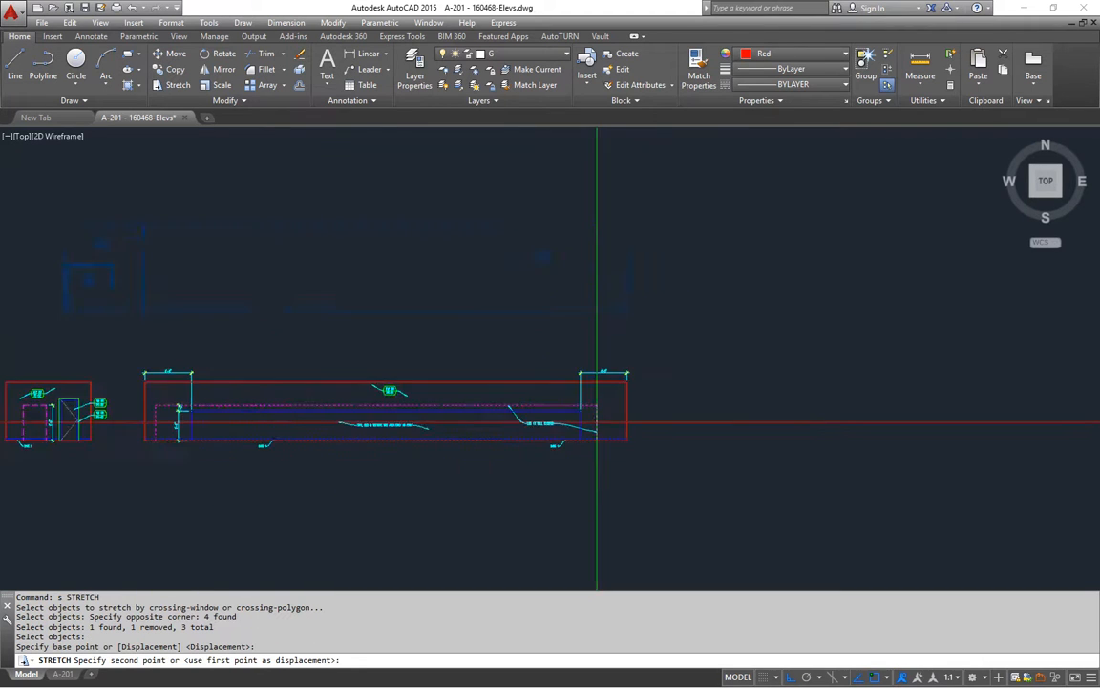
{"action": "scroll", "coordinate": [613, 298], "scroll_direction": "up", "scroll_amount": 5}
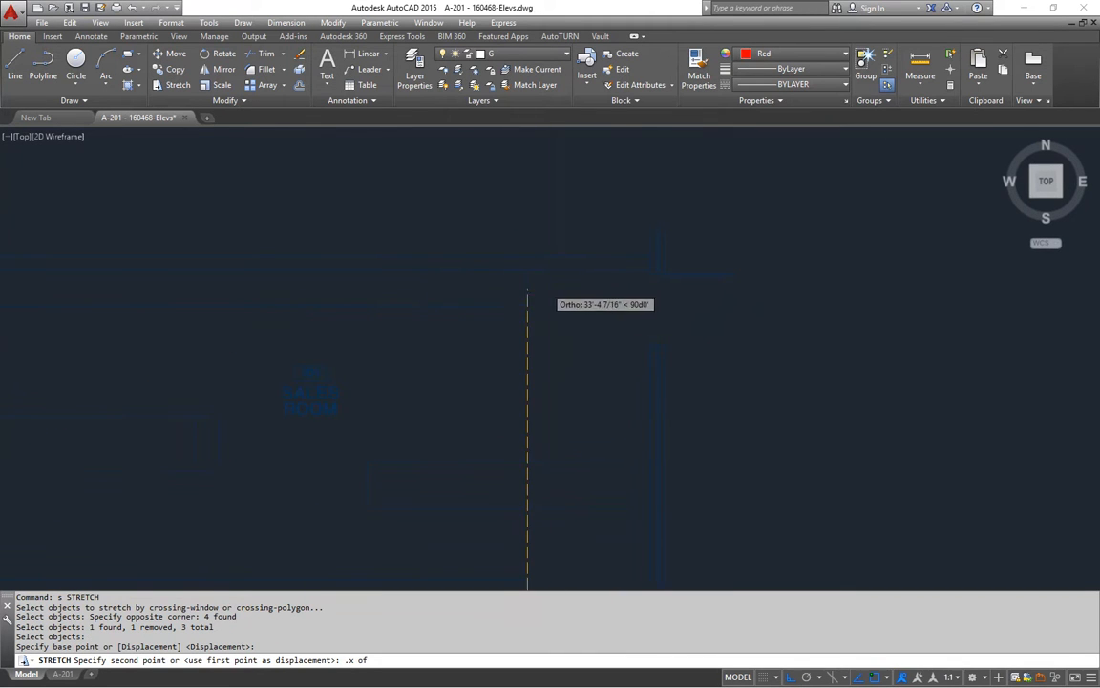
{"action": "scroll", "coordinate": [573, 300], "scroll_direction": "down", "scroll_amount": 5}
{"action": "left_click", "coordinate": [693, 450]}
{"action": "middle_click_drag", "start_coordinate": [377, 469], "coordinate": [686, 422]}
{"action": "key", "text": "Escape"}
{"action": "key", "text": "Escape"}
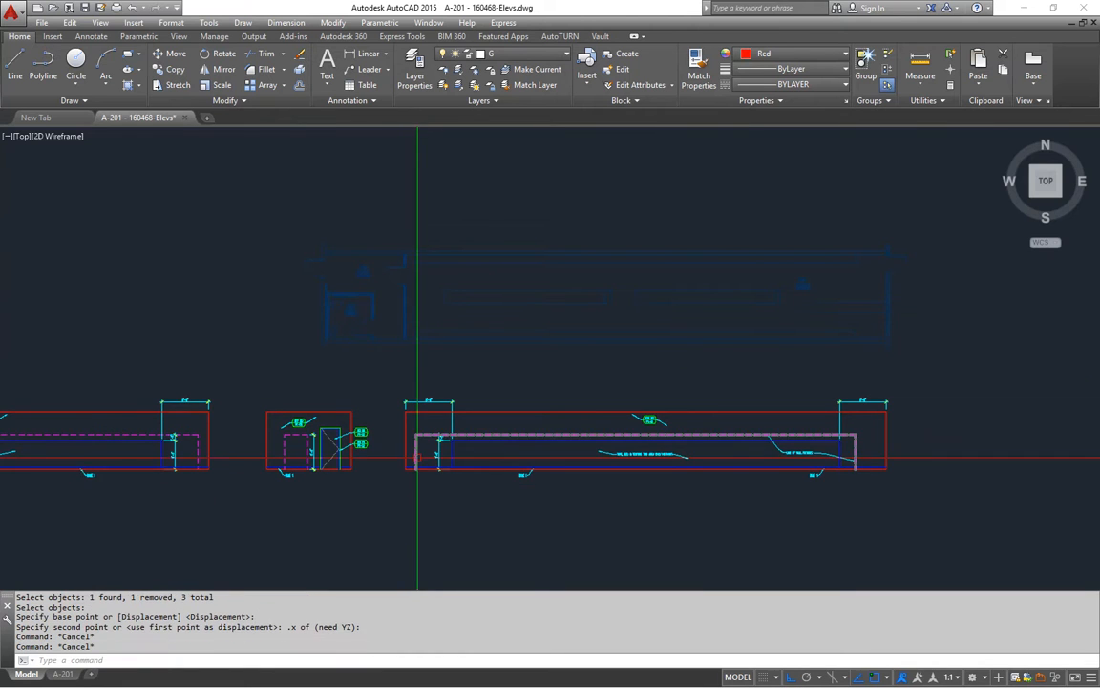
Step: Stretch the left end of the dashed wall fixture outline horizontally to match the fixture position in the plan above
{"action": "type", "text": "s"}
{"action": "key", "text": "Return"}
{"action": "scroll", "coordinate": [419, 455], "scroll_direction": "up", "scroll_amount": 4}
{"action": "left_click", "coordinate": [427, 468]}
{"action": "left_click", "coordinate": [401, 371]}
{"action": "key", "text": "Return"}
{"action": "scroll", "coordinate": [413, 449], "scroll_direction": "down", "scroll_amount": 4}
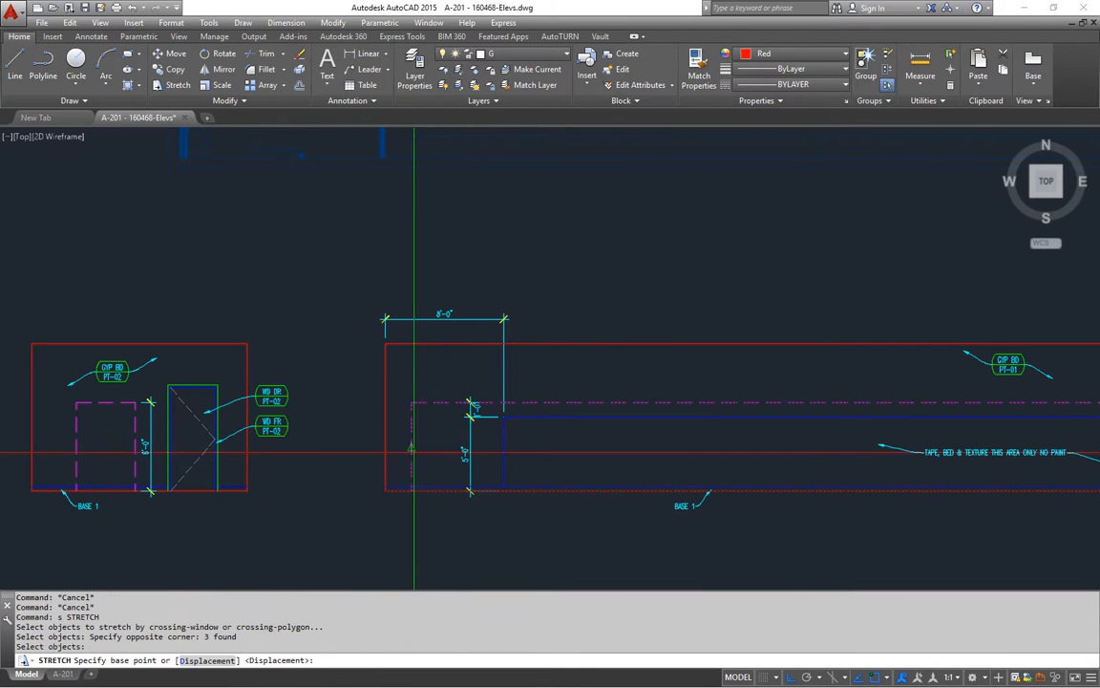
{"action": "left_click", "coordinate": [413, 449]}
{"action": "scroll", "coordinate": [414, 244], "scroll_direction": "up", "scroll_amount": 5}
{"action": "left_click", "coordinate": [416, 310]}
{"action": "scroll", "coordinate": [427, 345], "scroll_direction": "down", "scroll_amount": 5}
{"action": "middle_click_drag", "start_coordinate": [459, 401], "coordinate": [463, 358]}
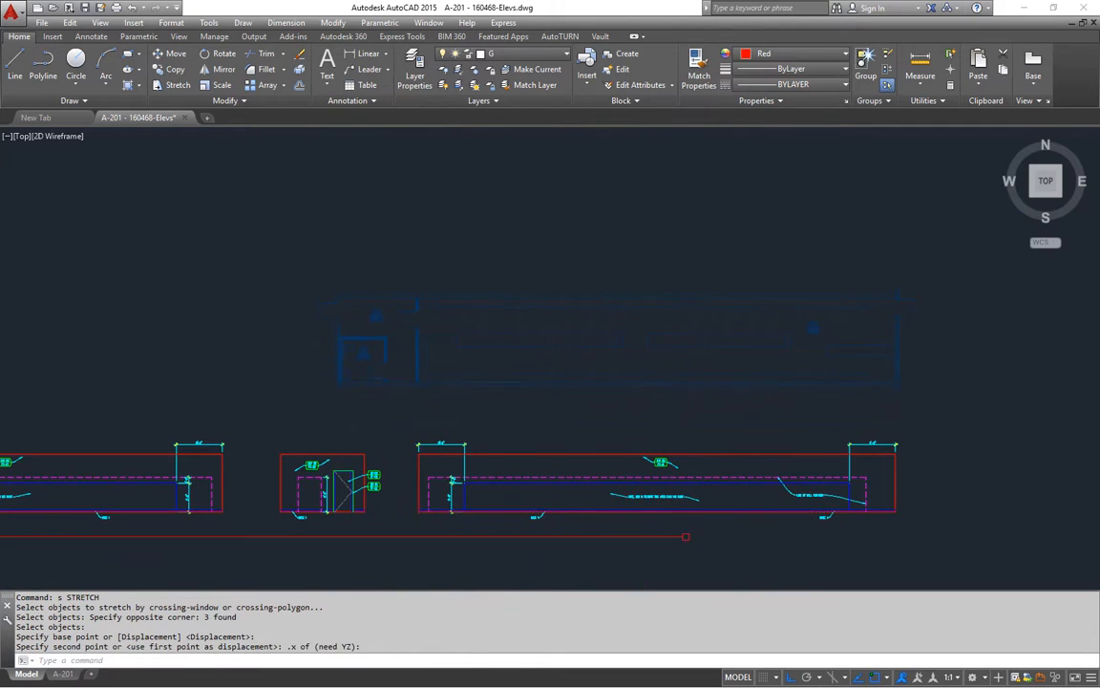
{"action": "key", "text": "Escape"}
{"action": "key", "text": "Escape"}
Step: Check the mirrored elevation's dimensions and notes from end to end and save the drawing
{"action": "scroll", "coordinate": [594, 449], "scroll_direction": "up", "scroll_amount": 5}
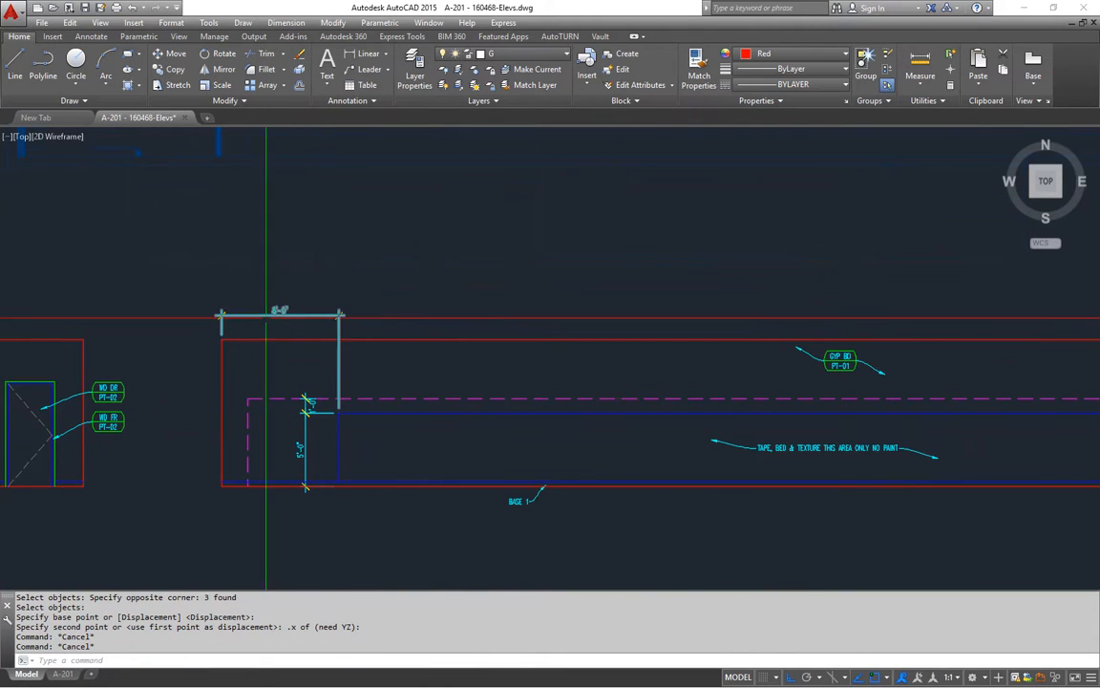
{"action": "middle_click_drag", "start_coordinate": [619, 457], "coordinate": [92, 402]}
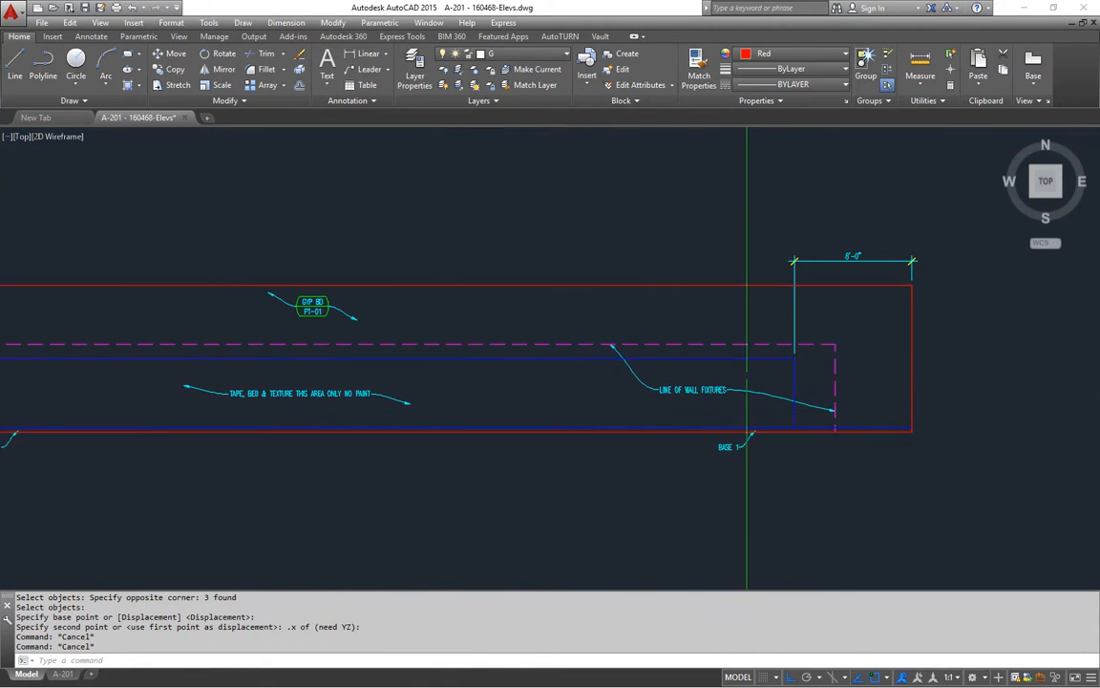
{"action": "scroll", "coordinate": [694, 365], "scroll_direction": "up", "scroll_amount": 3}
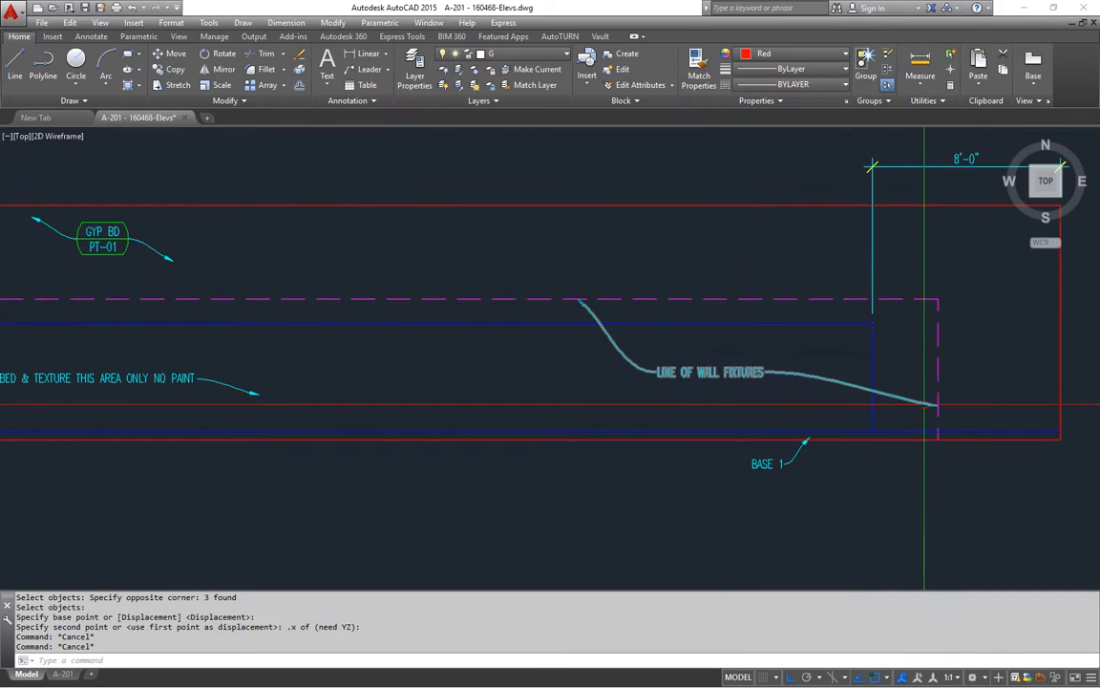
{"action": "scroll", "coordinate": [689, 377], "scroll_direction": "down", "scroll_amount": 2}
{"action": "scroll", "coordinate": [735, 455], "scroll_direction": "down", "scroll_amount": 2}
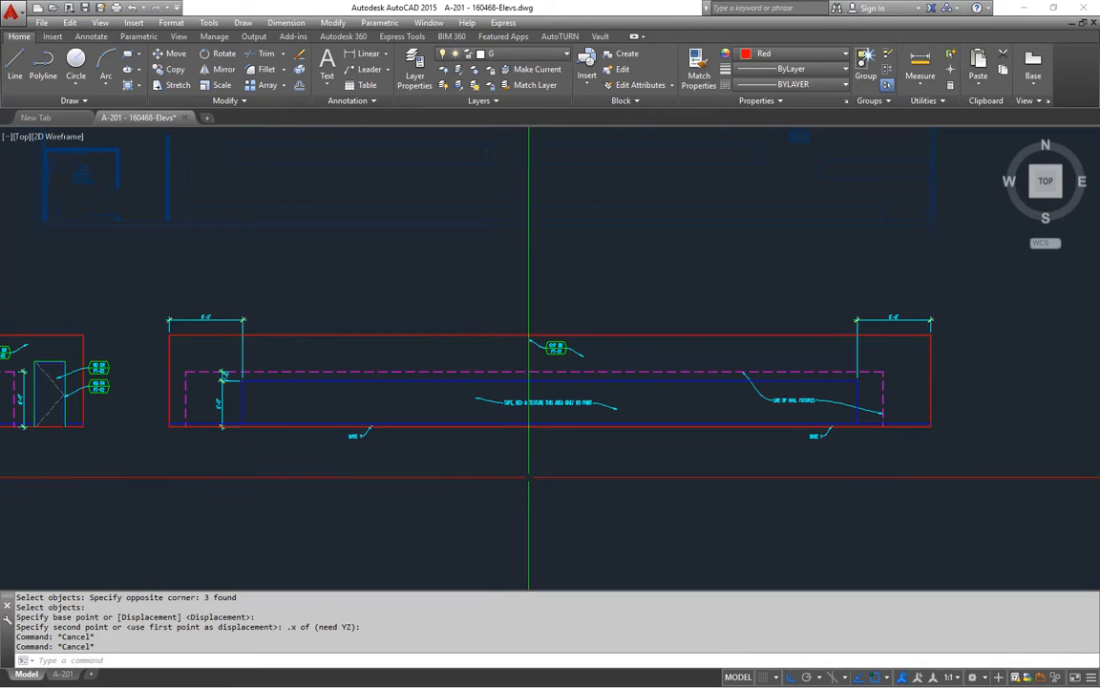
{"action": "middle_click_drag", "start_coordinate": [555, 453], "coordinate": [559, 460]}
{"action": "scroll", "coordinate": [558, 446], "scroll_direction": "down", "scroll_amount": 3}
{"action": "middle_click_drag", "start_coordinate": [600, 396], "coordinate": [653, 361]}
{"action": "scroll", "coordinate": [640, 362], "scroll_direction": "up", "scroll_amount": 2}
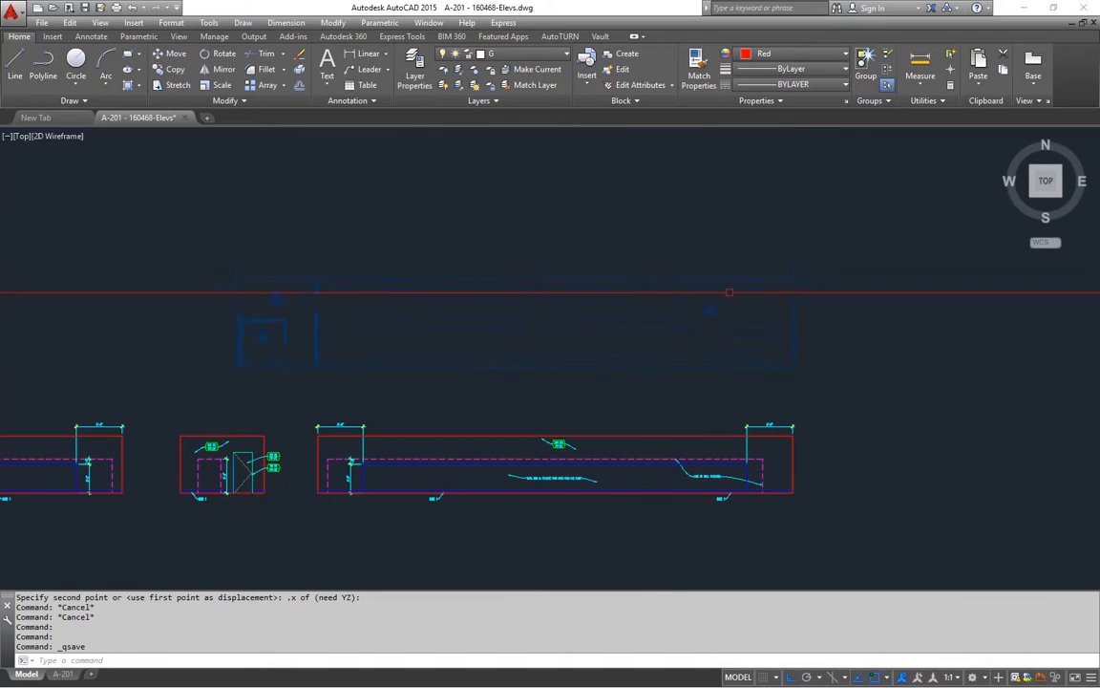
Step: Rotate the floor plan 90 degrees counterclockwise so it stands vertically with the small rooms at its lower end
{"action": "middle_click_drag", "start_coordinate": [515, 378], "coordinate": [405, 369]}
{"action": "scroll", "coordinate": [411, 377], "scroll_direction": "down", "scroll_amount": 2}
{"action": "key", "text": "Escape"}
{"action": "key", "text": "Escape"}
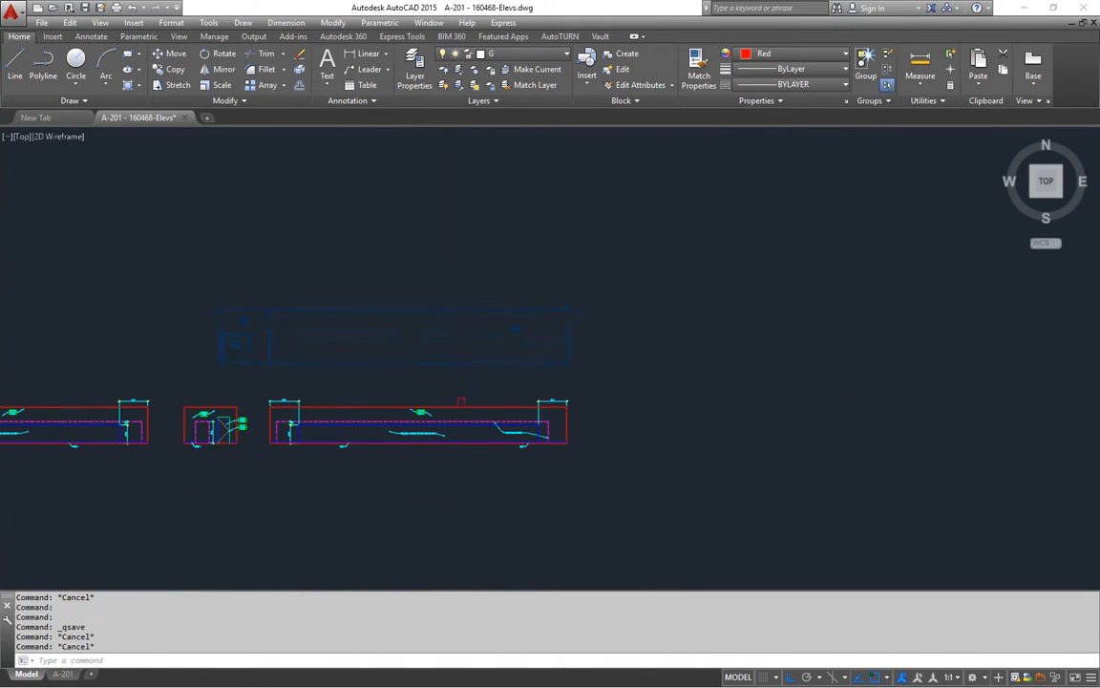
{"action": "left_click", "coordinate": [270, 336]}
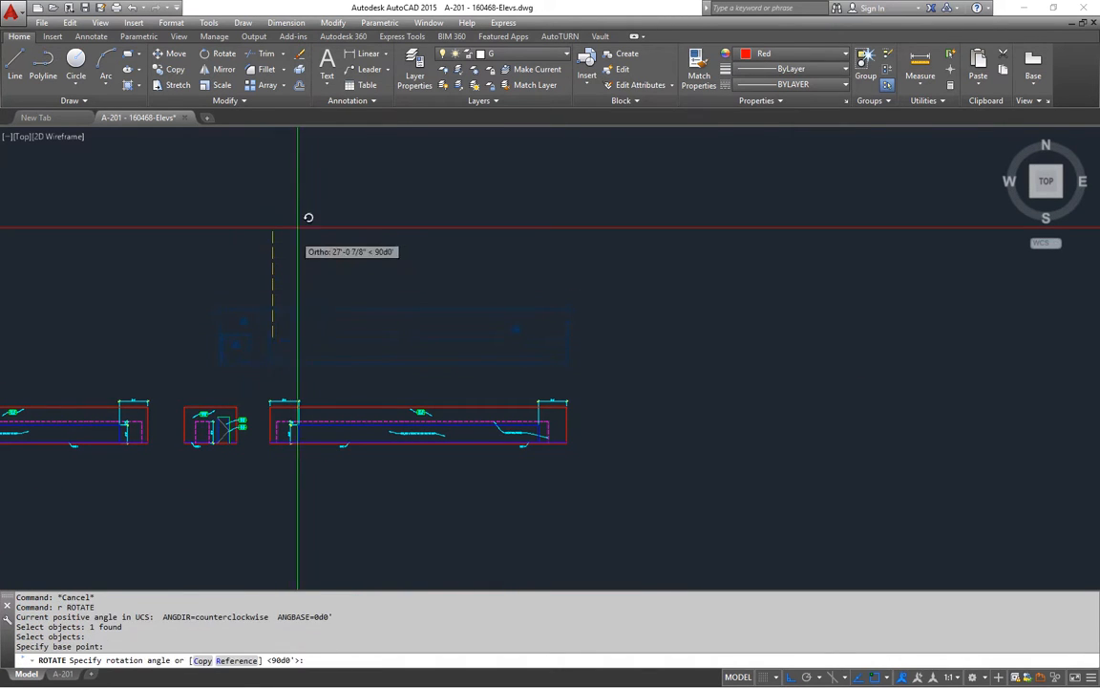
{"action": "key", "text": "Escape"}
Step: Move the vertical floor plan to the right of the mirrored long elevation, with its lower end just above the elevation row
{"action": "left_click", "coordinate": [292, 361]}
{"action": "key", "text": "Return"}
{"action": "left_click", "coordinate": [331, 372]}
{"action": "key", "text": "Escape"}
{"action": "key", "text": "Return"}
{"action": "left_click", "coordinate": [238, 486]}
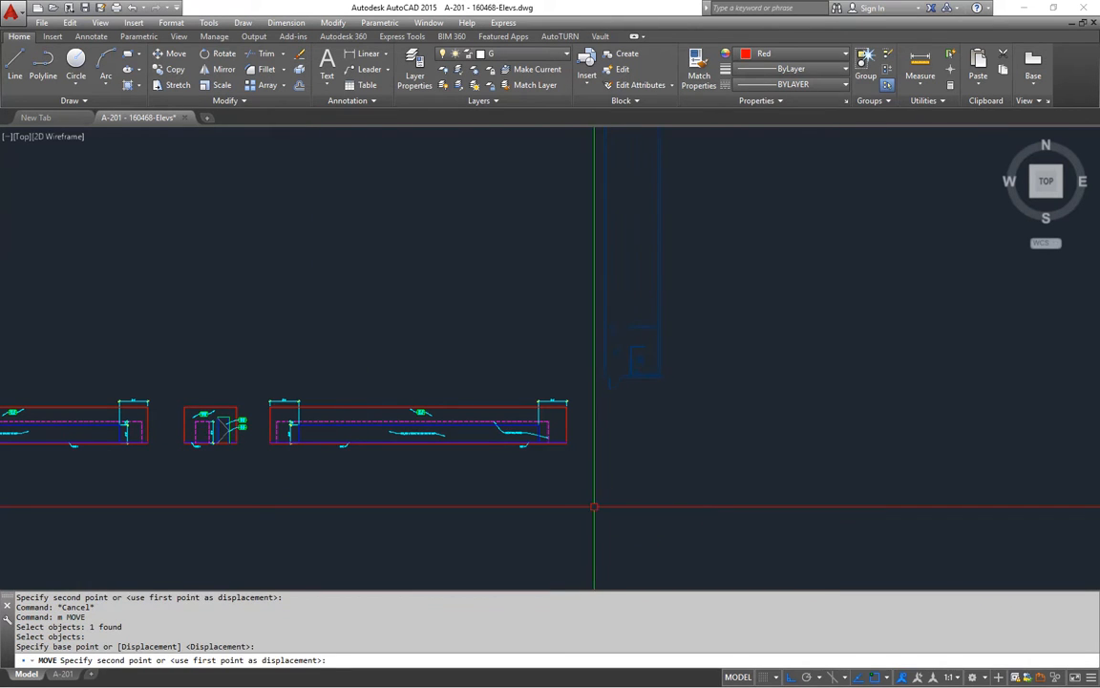
Step: Copy the back room elevation without its title beside the mirrored elevation, aligned with its floor line and the plan's left wall
{"action": "scroll", "coordinate": [582, 411], "scroll_direction": "down", "scroll_amount": 5}
{"action": "scroll", "coordinate": [361, 442], "scroll_direction": "up", "scroll_amount": 8}
{"action": "scroll", "coordinate": [458, 416], "scroll_direction": "up", "scroll_amount": 6}
{"action": "key", "text": "Escape"}
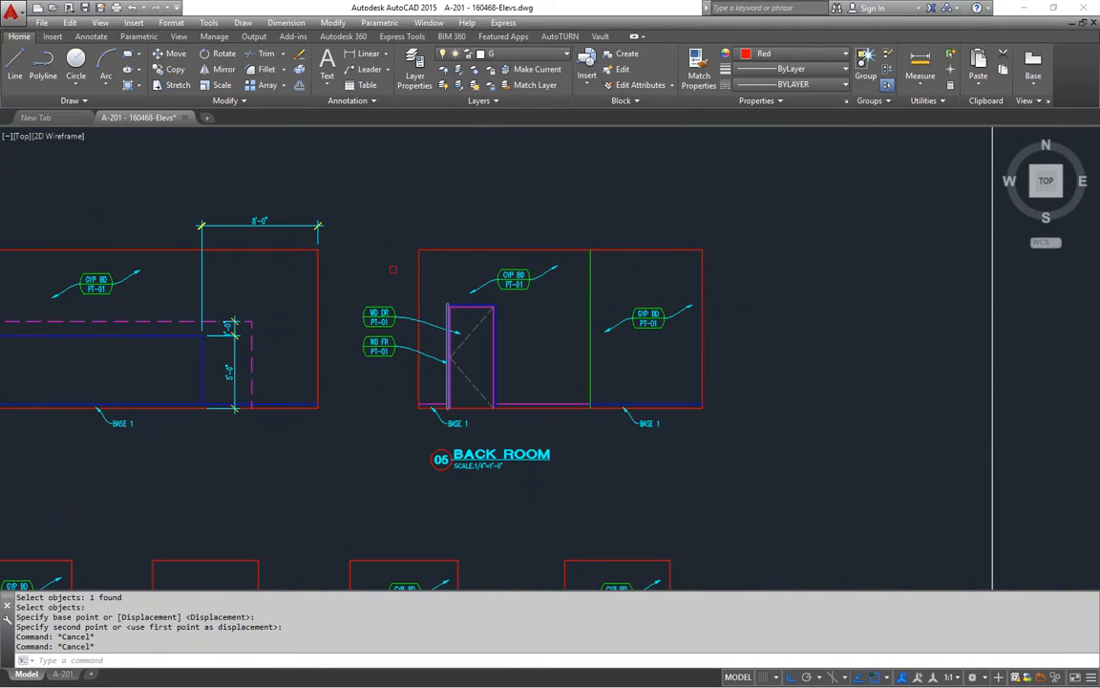
{"action": "left_click", "coordinate": [341, 173]}
{"action": "left_click", "coordinate": [732, 443]}
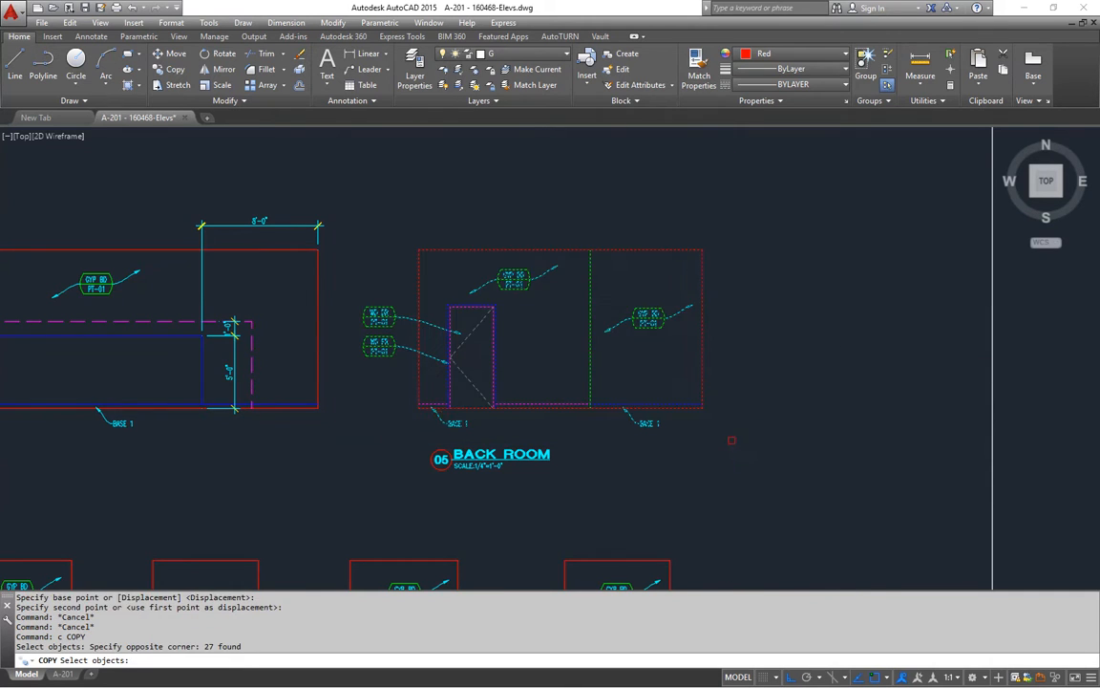
{"action": "scroll", "coordinate": [439, 410], "scroll_direction": "up", "scroll_amount": 6}
{"action": "key", "text": "Return"}
{"action": "left_click", "coordinate": [355, 392]}
{"action": "scroll", "coordinate": [675, 385], "scroll_direction": "down", "scroll_amount": 6}
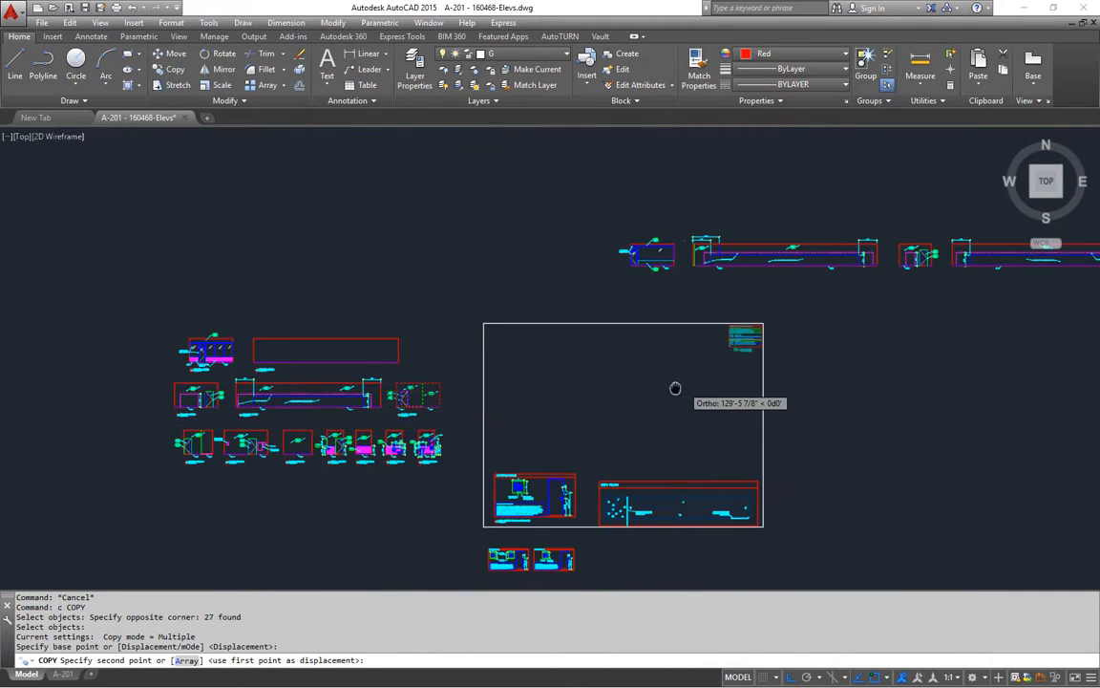
{"action": "scroll", "coordinate": [584, 369], "scroll_direction": "up", "scroll_amount": 4}
{"action": "type", "text": ".y"}
{"action": "key", "text": "Return"}
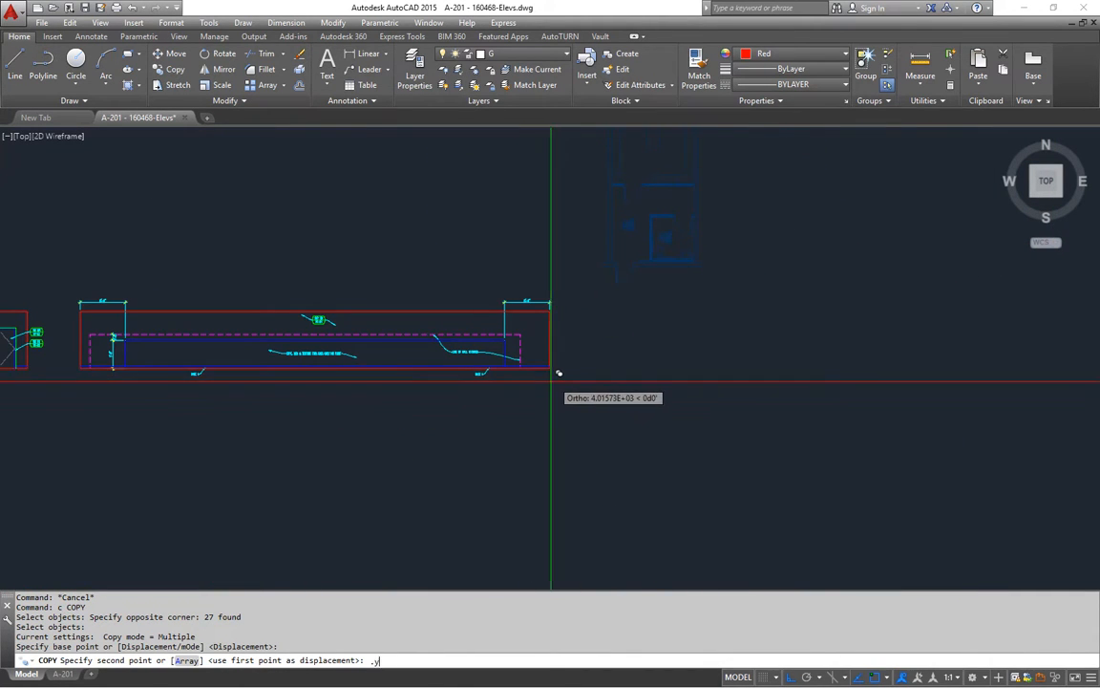
{"action": "scroll", "coordinate": [552, 364], "scroll_direction": "up", "scroll_amount": 4}
{"action": "left_click", "coordinate": [560, 349]}
{"action": "scroll", "coordinate": [602, 369], "scroll_direction": "down", "scroll_amount": 5}
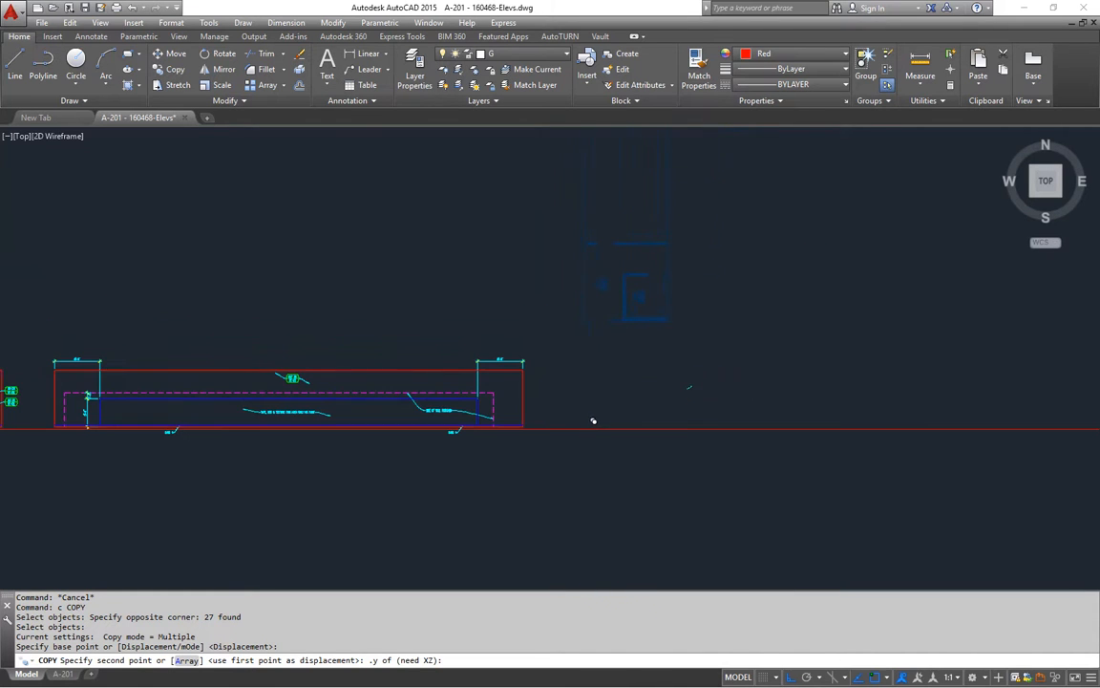
{"action": "type", "text": ".x"}
{"action": "key", "text": "Return"}
{"action": "scroll", "coordinate": [525, 408], "scroll_direction": "up", "scroll_amount": 5}
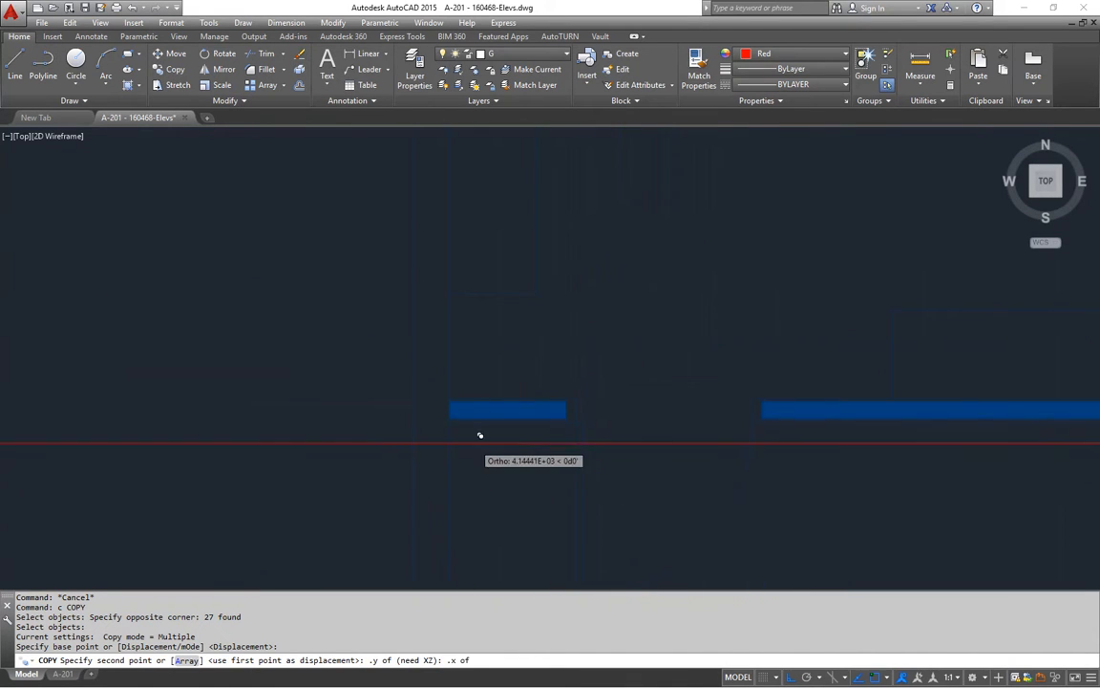
{"action": "scroll", "coordinate": [467, 423], "scroll_direction": "down", "scroll_amount": 6}
{"action": "middle_click_drag", "start_coordinate": [521, 477], "coordinate": [535, 283]}
{"action": "left_click", "coordinate": [659, 480]}
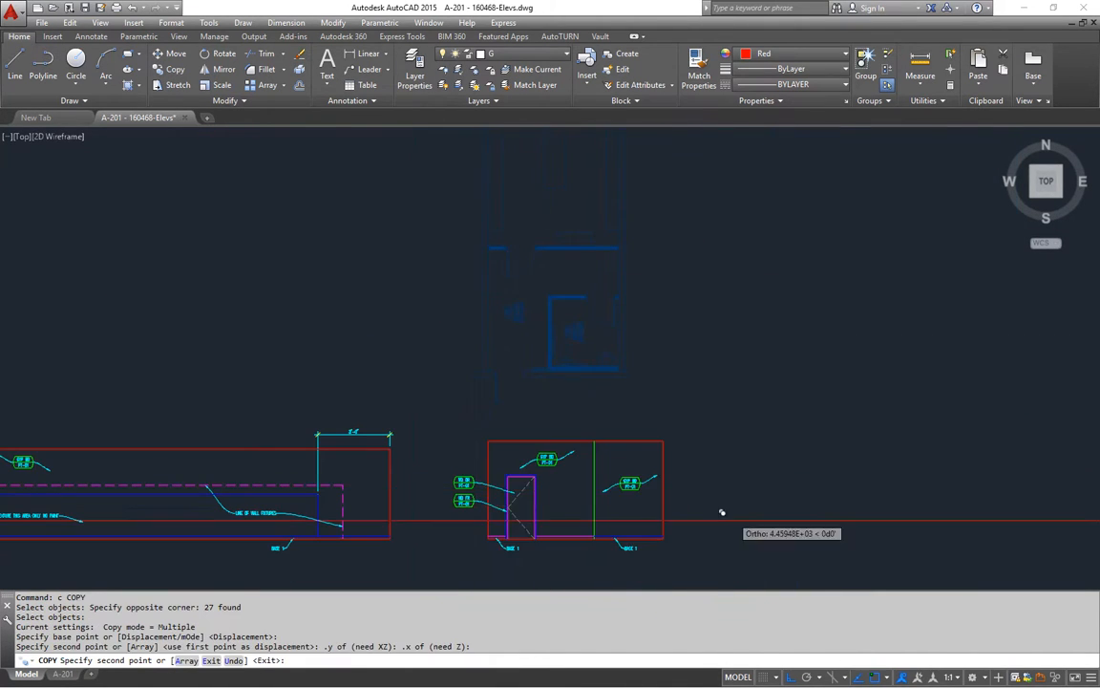
Step: Erase the vertical dividing line inside the newly copied back room elevation
{"action": "middle_click_drag", "start_coordinate": [741, 511], "coordinate": [721, 440]}
{"action": "key", "text": "Escape"}
{"action": "key", "text": "Escape"}
{"action": "key", "text": "Escape"}
{"action": "key", "text": "Escape"}
{"action": "scroll", "coordinate": [583, 448], "scroll_direction": "up", "scroll_amount": 4}
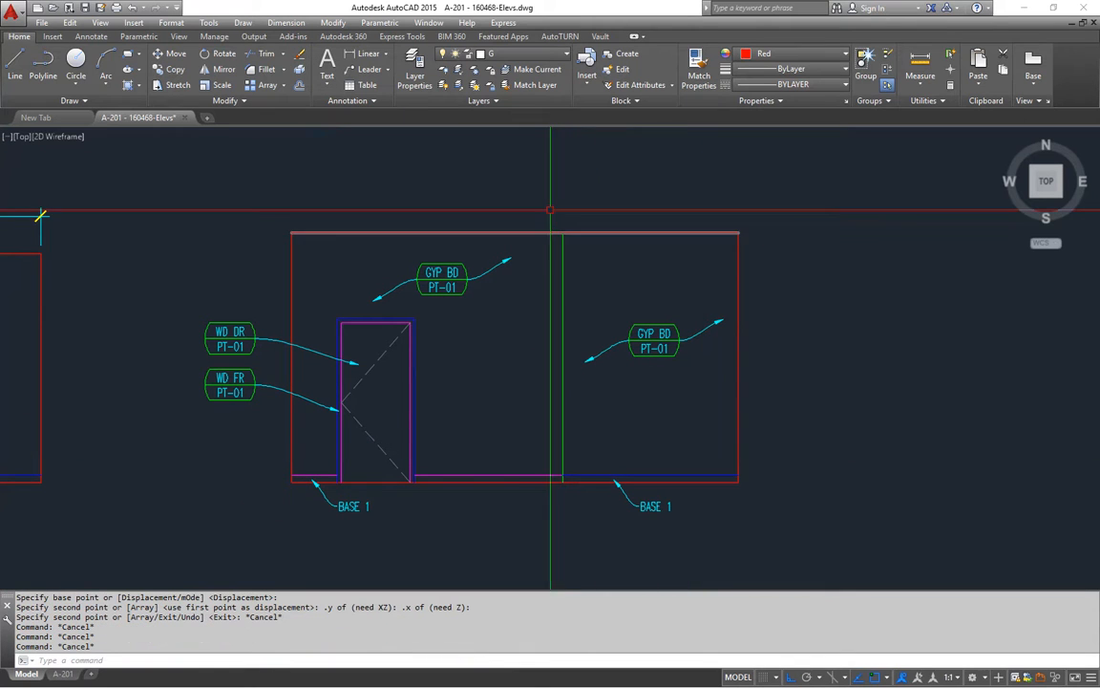
{"action": "left_click", "coordinate": [563, 443]}
{"action": "type", "text": "e"}
{"action": "key", "text": "Return"}
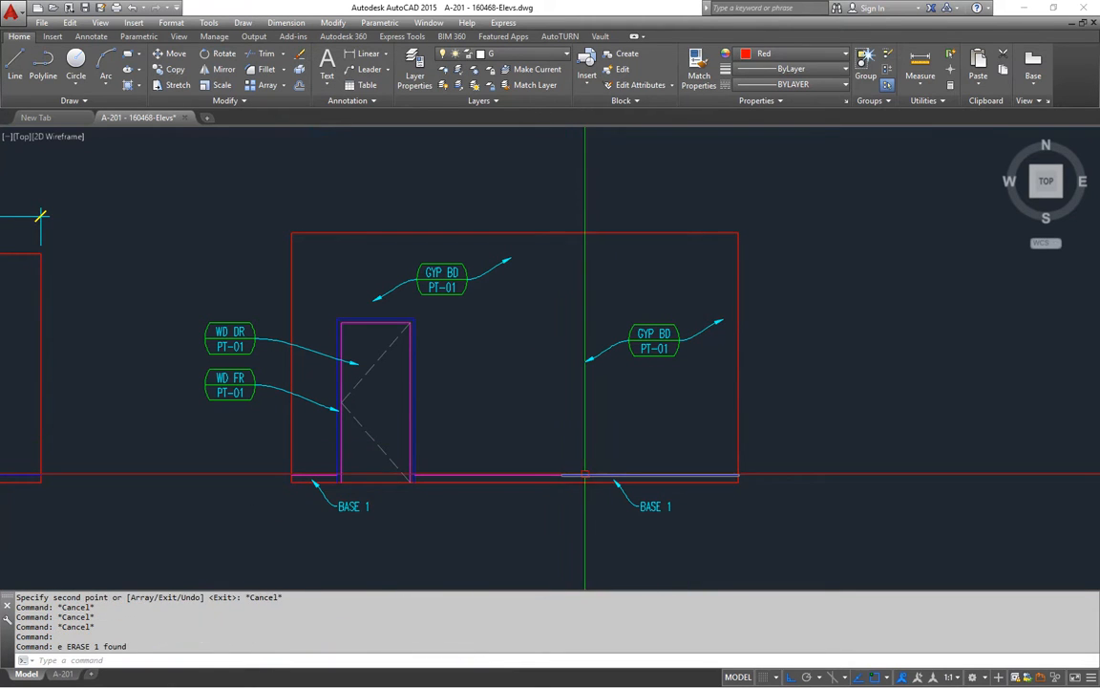
Step: Remove the right-hand base segment and extend the base line beside the door to the elevation's right wall
{"action": "left_click", "coordinate": [561, 475]}
{"action": "key", "text": "Escape"}
{"action": "middle_click_drag", "start_coordinate": [508, 459], "coordinate": [635, 426]}
{"action": "key", "text": "Escape"}
Step: Match both base lines beside the door to the properties of the long elevation's base line
{"action": "type", "text": "ma"}
{"action": "key", "text": "Return"}
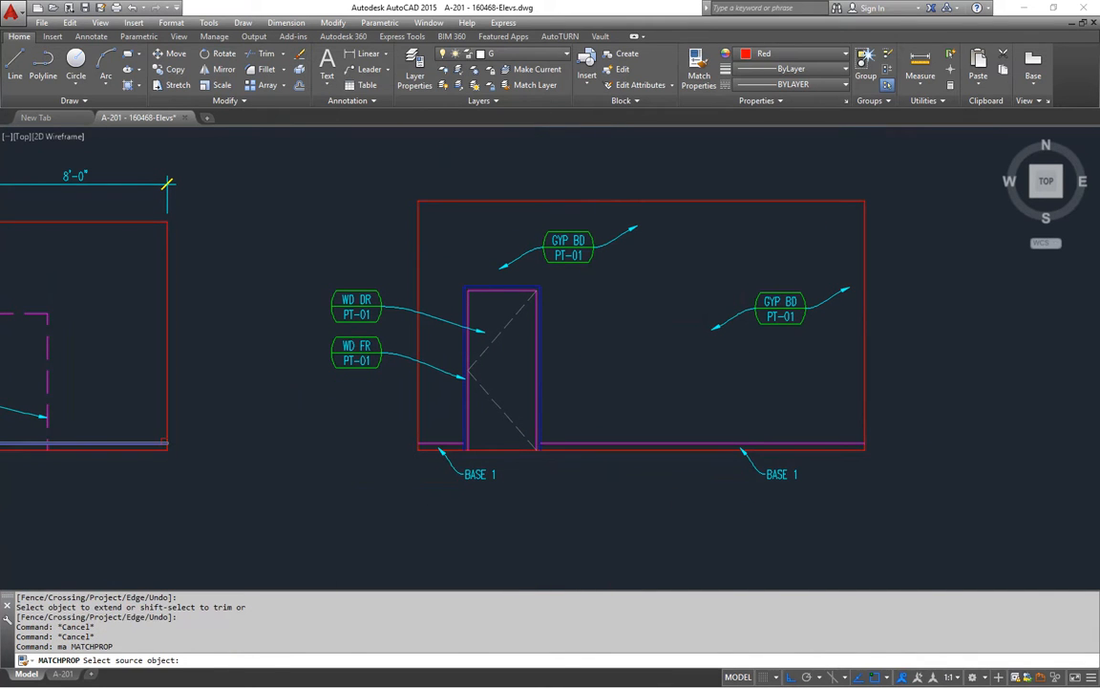
{"action": "left_click", "coordinate": [157, 441]}
{"action": "left_click", "coordinate": [430, 443]}
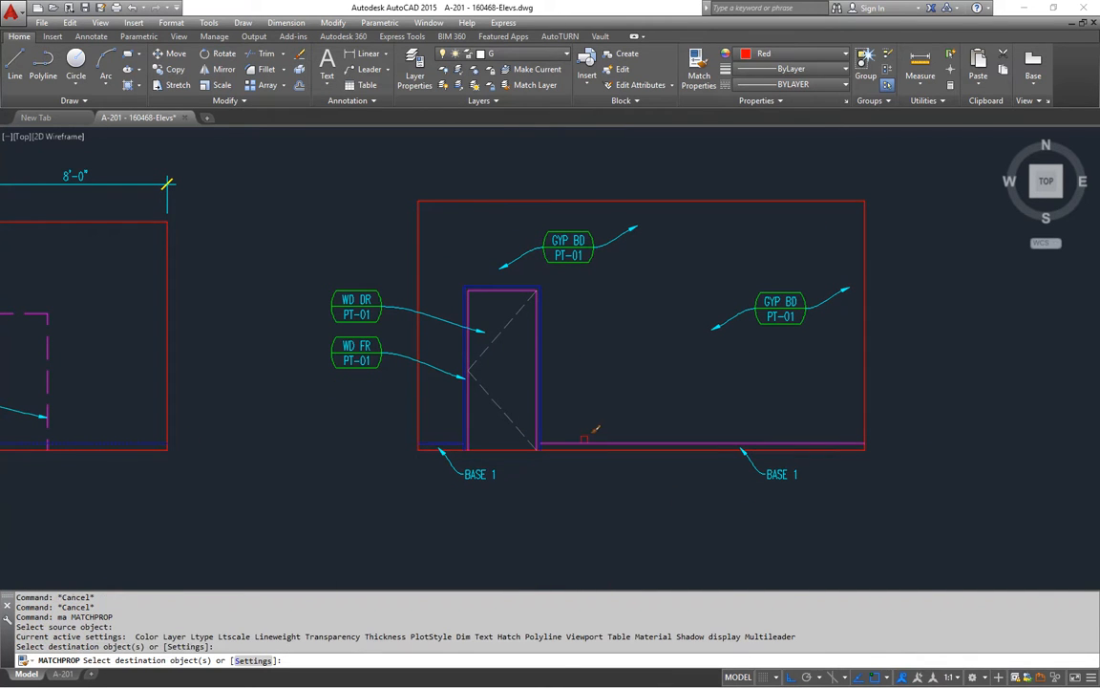
{"action": "left_click", "coordinate": [575, 443]}
{"action": "key", "text": "Return"}
Step: Check the elevation's door position against the plan by projecting a temporary line down from the plan's door opening
{"action": "middle_click_drag", "start_coordinate": [637, 398], "coordinate": [608, 425]}
{"action": "scroll", "coordinate": [564, 384], "scroll_direction": "down", "scroll_amount": 2}
{"action": "middle_click_drag", "start_coordinate": [514, 280], "coordinate": [520, 296]}
{"action": "scroll", "coordinate": [521, 282], "scroll_direction": "up", "scroll_amount": 10}
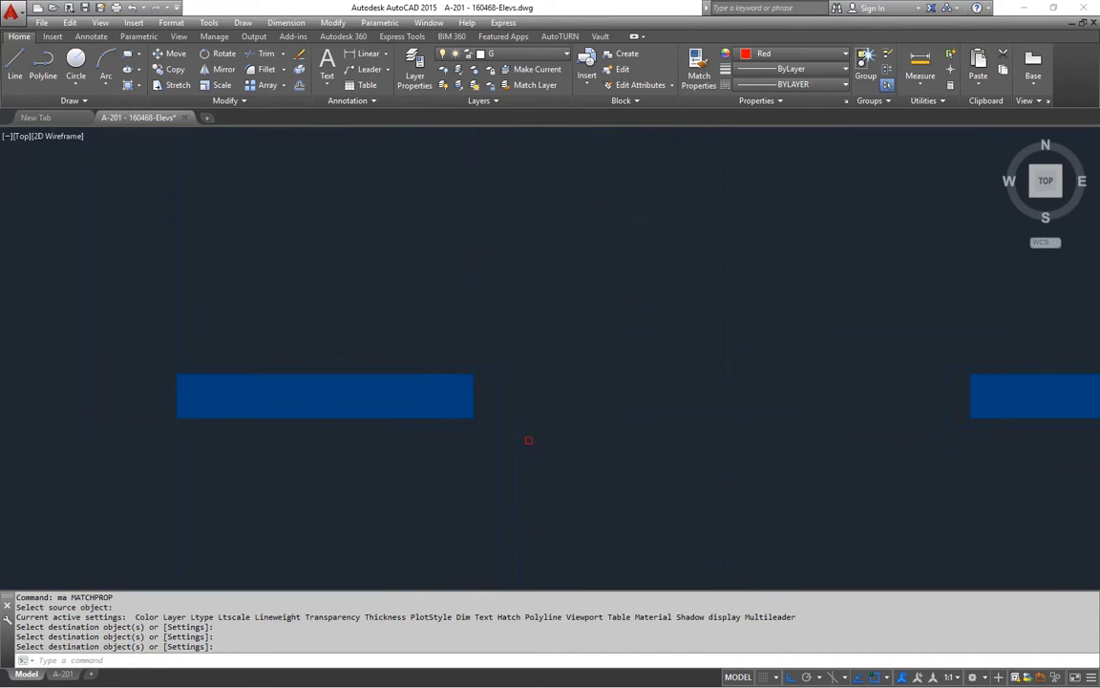
{"action": "key", "text": "Return"}
{"action": "left_click", "coordinate": [498, 388]}
{"action": "scroll", "coordinate": [505, 410], "scroll_direction": "down", "scroll_amount": 10}
{"action": "middle_click_drag", "start_coordinate": [517, 548], "coordinate": [513, 59]}
{"action": "scroll", "coordinate": [531, 373], "scroll_direction": "up", "scroll_amount": 6}
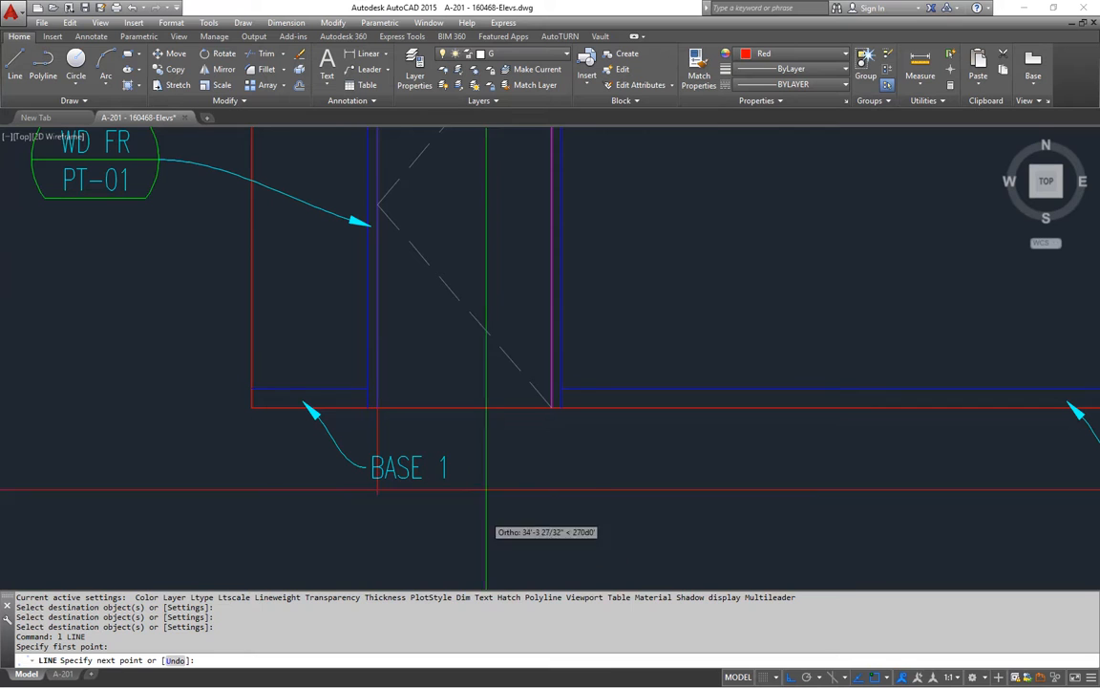
{"action": "key", "text": "Escape"}
{"action": "scroll", "coordinate": [492, 478], "scroll_direction": "down", "scroll_amount": 5}
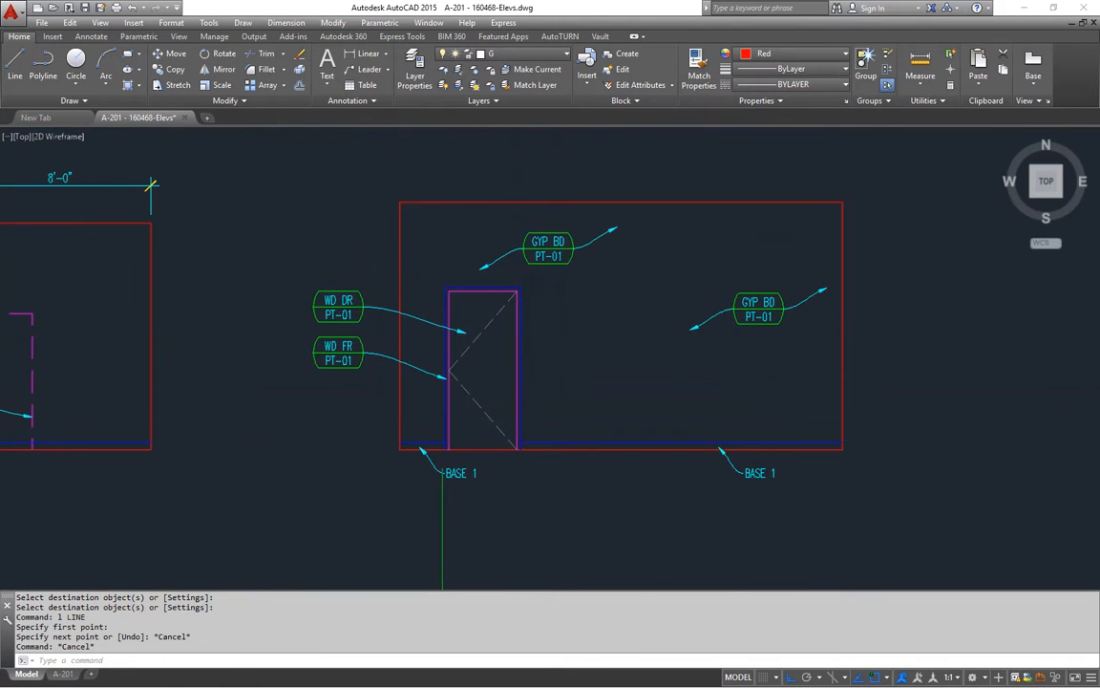
Step: Erase the right-hand GYP BD PT-01 tag from the copied elevation
{"action": "middle_click_drag", "start_coordinate": [581, 280], "coordinate": [506, 347]}
{"action": "key", "text": "Escape"}
{"action": "left_click", "coordinate": [629, 417]}
{"action": "type", "text": "e"}
{"action": "key", "text": "Return"}
{"action": "key", "text": "Escape"}
{"action": "type", "text": "m"}
{"action": "key", "text": "Return"}
{"action": "left_click", "coordinate": [544, 350]}
{"action": "key", "text": "Escape"}
{"action": "middle_click_drag", "start_coordinate": [690, 404], "coordinate": [663, 380]}
{"action": "key", "text": "Escape"}
{"action": "key", "text": "Escape"}
Step: Stretch the elevation's right side and its BASE 1 note to line up with the plan's right wall
{"action": "type", "text": "s"}
{"action": "key", "text": "Return"}
{"action": "left_click", "coordinate": [785, 203]}
{"action": "left_click", "coordinate": [579, 551]}
{"action": "key", "text": "Return"}
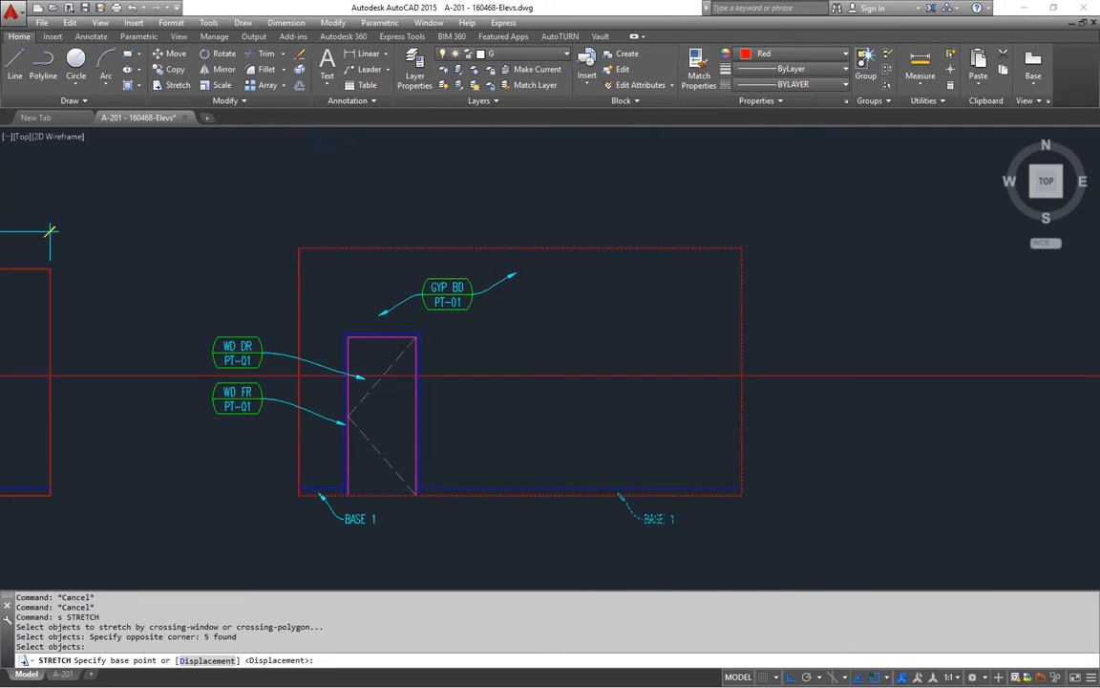
{"action": "left_click", "coordinate": [741, 375]}
{"action": "scroll", "coordinate": [741, 375], "scroll_direction": "down", "scroll_amount": 4}
{"action": "type", "text": ".x"}
{"action": "key", "text": "Return"}
{"action": "scroll", "coordinate": [716, 353], "scroll_direction": "up", "scroll_amount": 10}
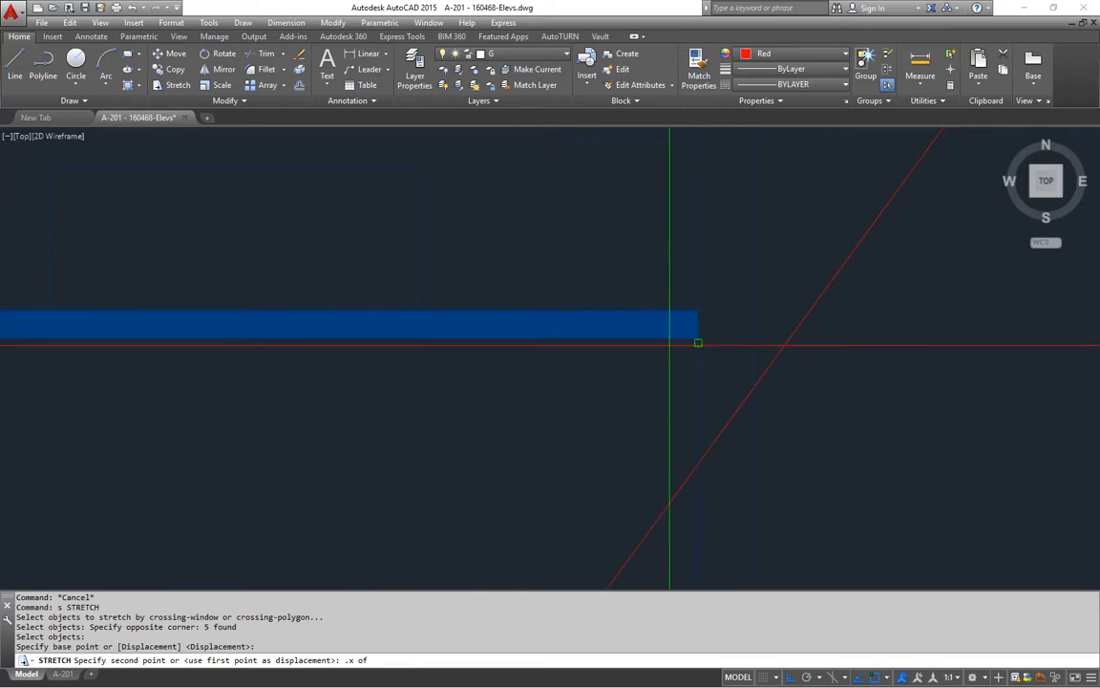
{"action": "left_click", "coordinate": [698, 342]}
{"action": "scroll", "coordinate": [698, 342], "scroll_direction": "down", "scroll_amount": 5}
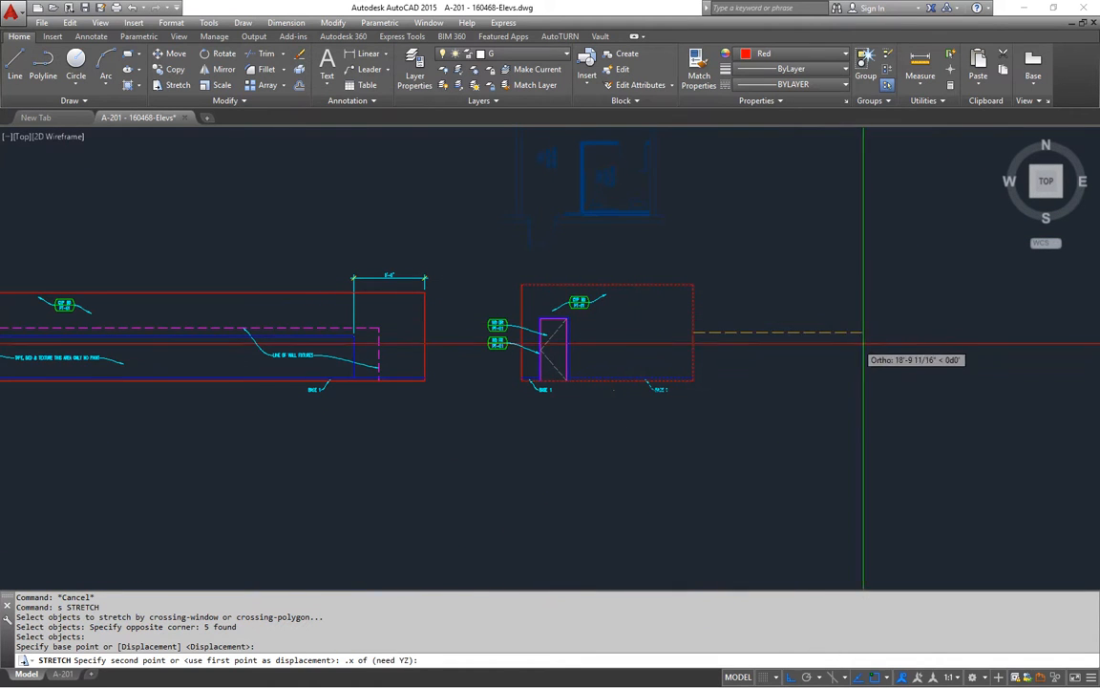
{"action": "scroll", "coordinate": [659, 392], "scroll_direction": "up", "scroll_amount": 3}
{"action": "key", "text": "Escape"}
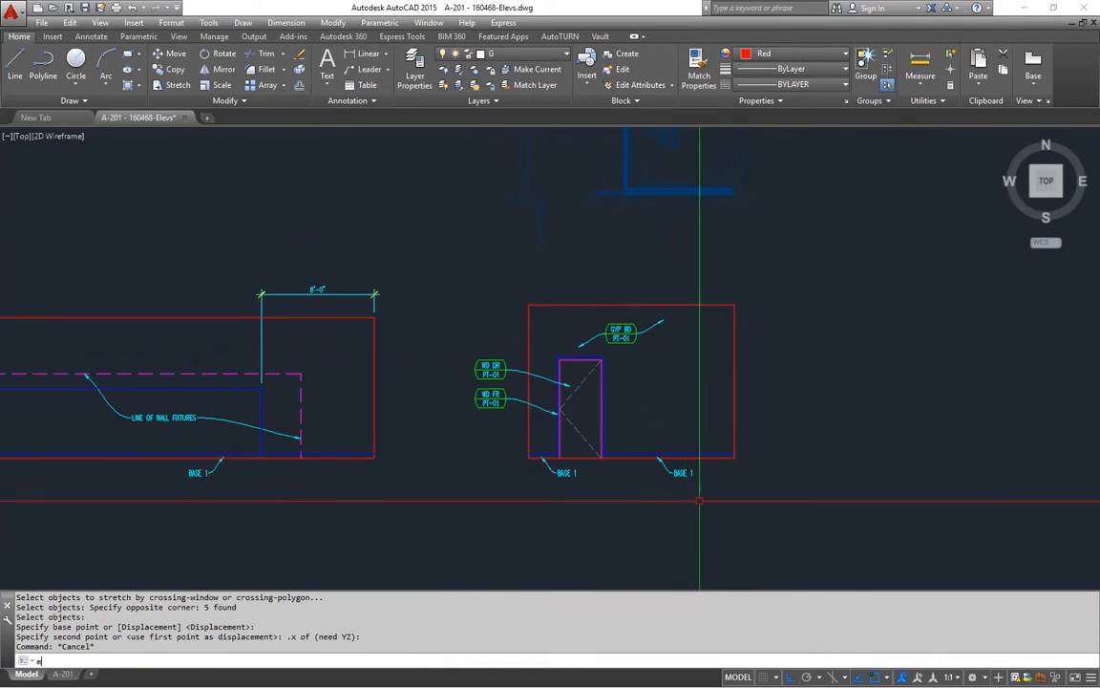
Step: Move the right BASE 1 note slightly to the right under the shortened elevation
{"action": "type", "text": "m"}
{"action": "key", "text": "Return"}
{"action": "key", "text": "Return"}
{"action": "left_click", "coordinate": [678, 503]}
{"action": "left_click", "coordinate": [686, 503]}
Step: Move the GYP BD PT-01 tag with its leaders onto the blank wall to the right of the door
{"action": "key", "text": "Return"}
{"action": "scroll", "coordinate": [653, 345], "scroll_direction": "up", "scroll_amount": 4}
{"action": "left_click", "coordinate": [520, 300]}
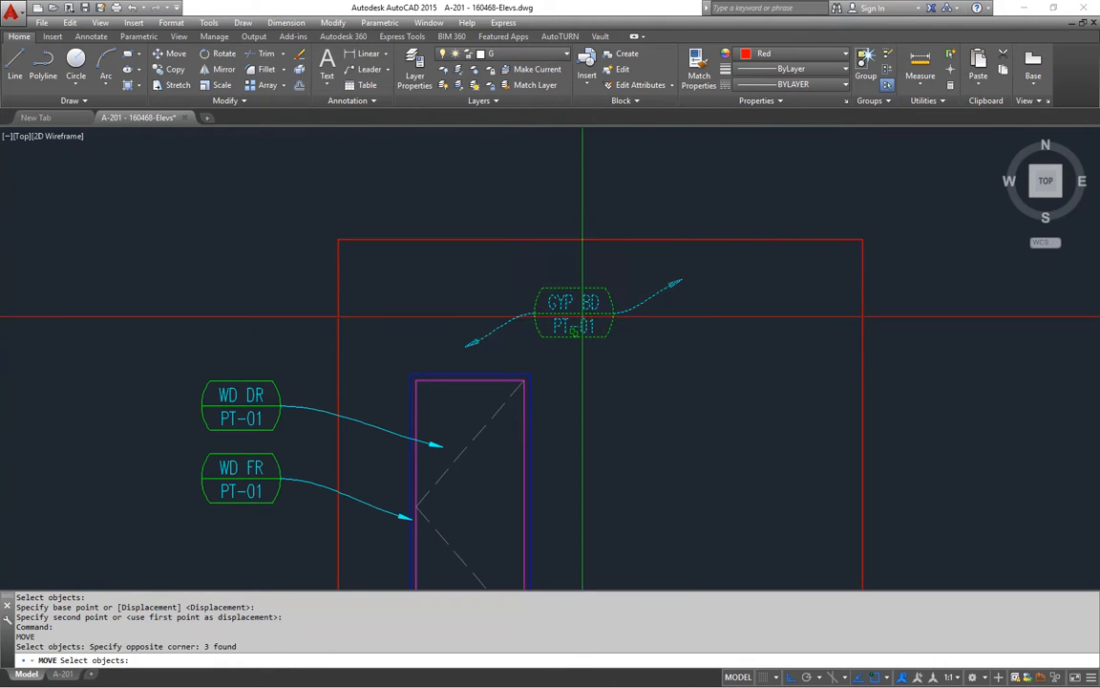
{"action": "key", "text": "Return"}
{"action": "left_click", "coordinate": [577, 323]}
{"action": "scroll", "coordinate": [584, 325], "scroll_direction": "down", "scroll_amount": 4}
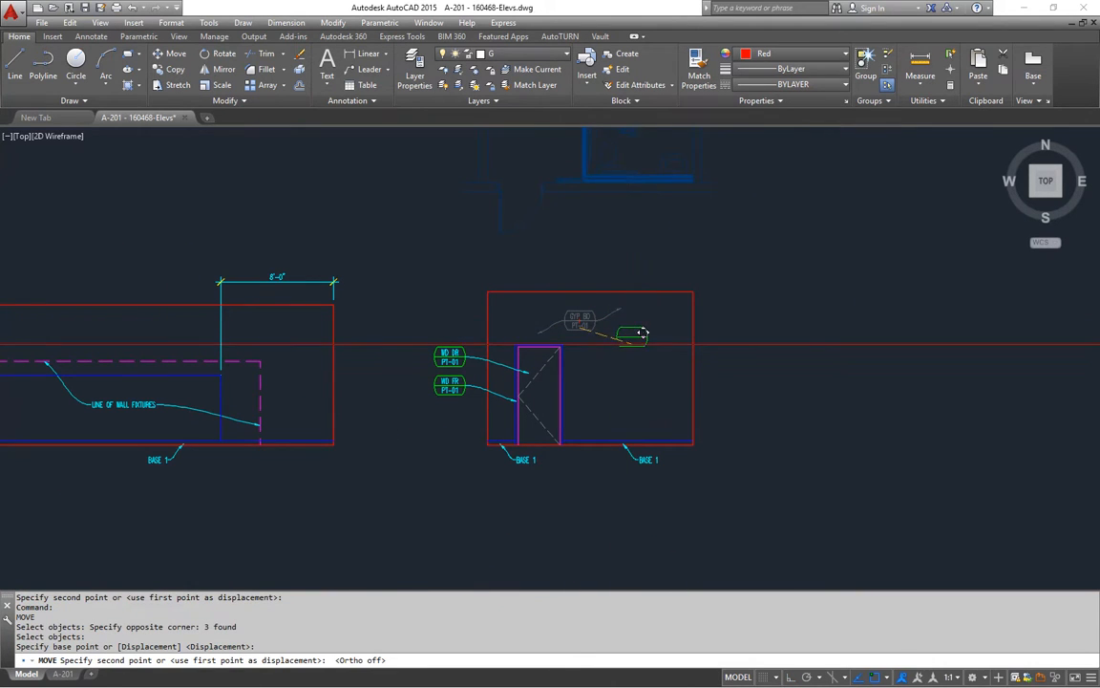
{"action": "key", "text": "Escape"}
Step: Rotate the floor plan 90 degrees counterclockwise so it lies horizontally with the small rooms at its right end
{"action": "middle_click_drag", "start_coordinate": [619, 407], "coordinate": [647, 421]}
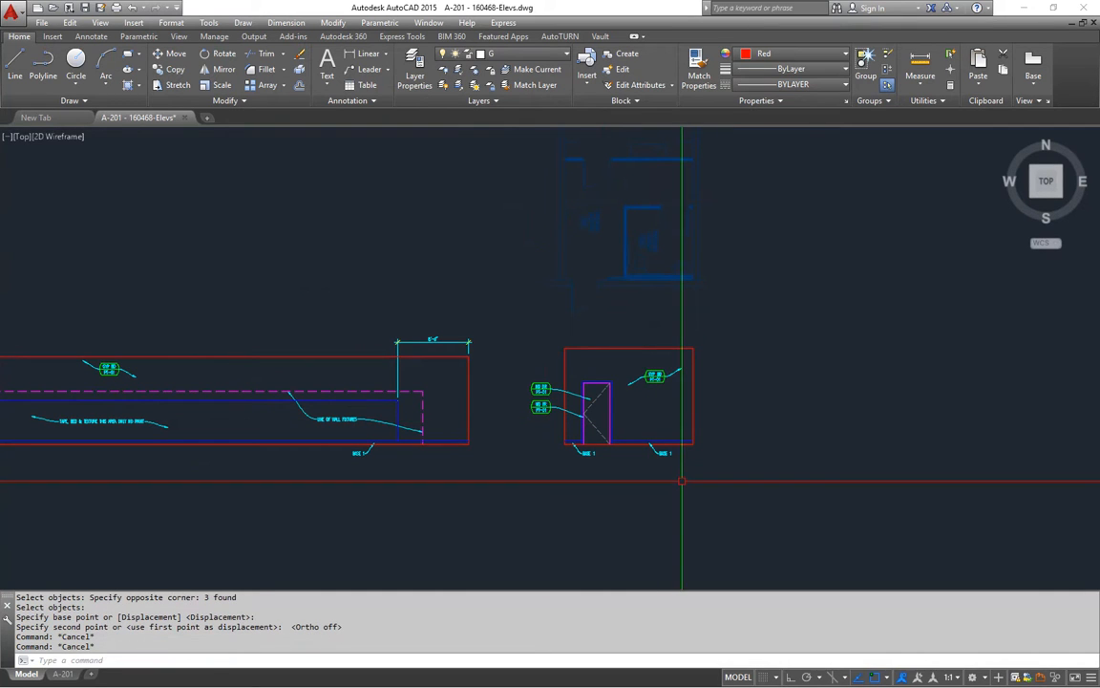
{"action": "middle_click_drag", "start_coordinate": [646, 243], "coordinate": [639, 363]}
{"action": "key", "text": "Escape"}
{"action": "key", "text": "Escape"}
{"action": "type", "text": "r"}
{"action": "key", "text": "Return"}
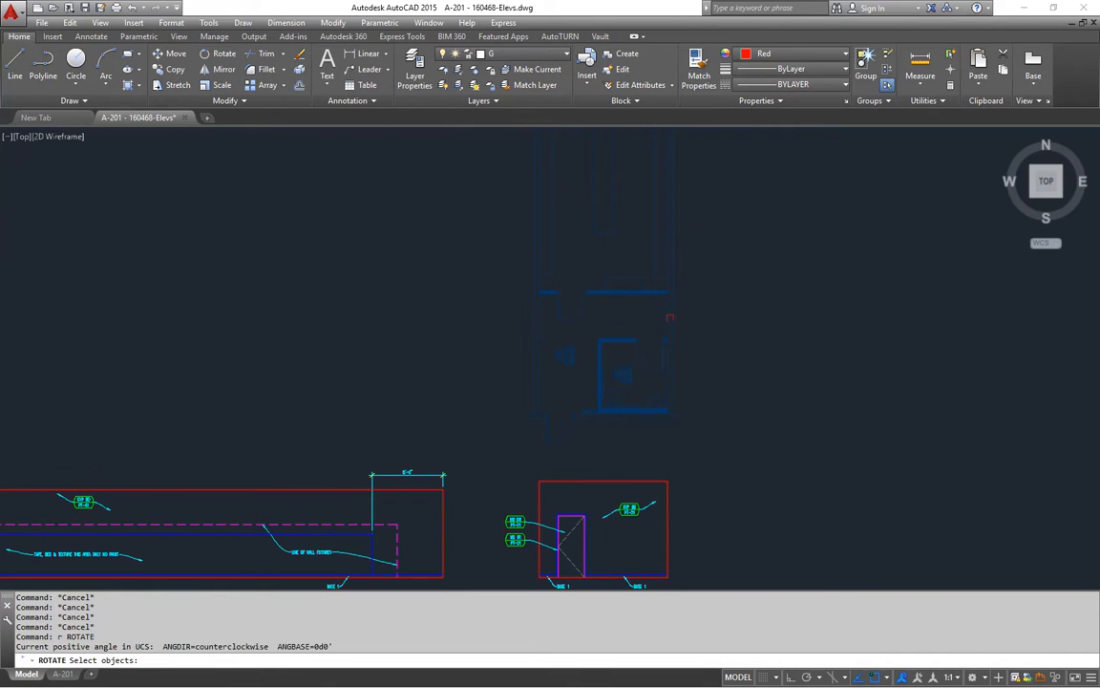
{"action": "left_click", "coordinate": [671, 321]}
{"action": "key", "text": "Return"}
{"action": "left_click", "coordinate": [633, 319]}
{"action": "scroll", "coordinate": [634, 319], "scroll_direction": "down", "scroll_amount": 5}
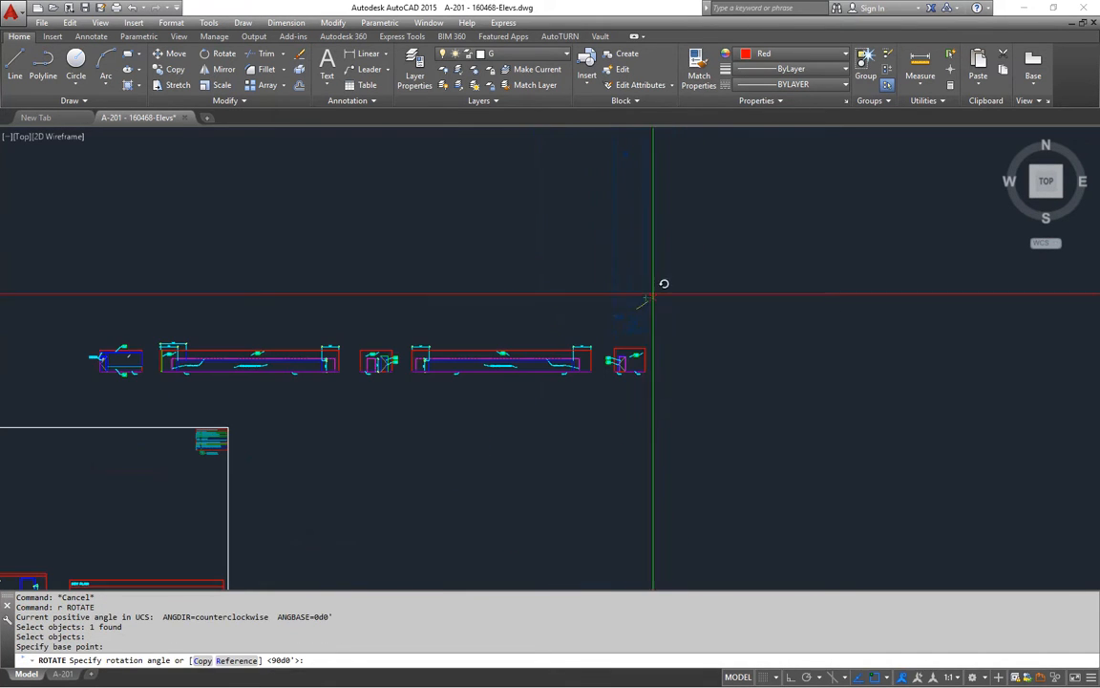
{"action": "scroll", "coordinate": [658, 319], "scroll_direction": "up", "scroll_amount": 4}
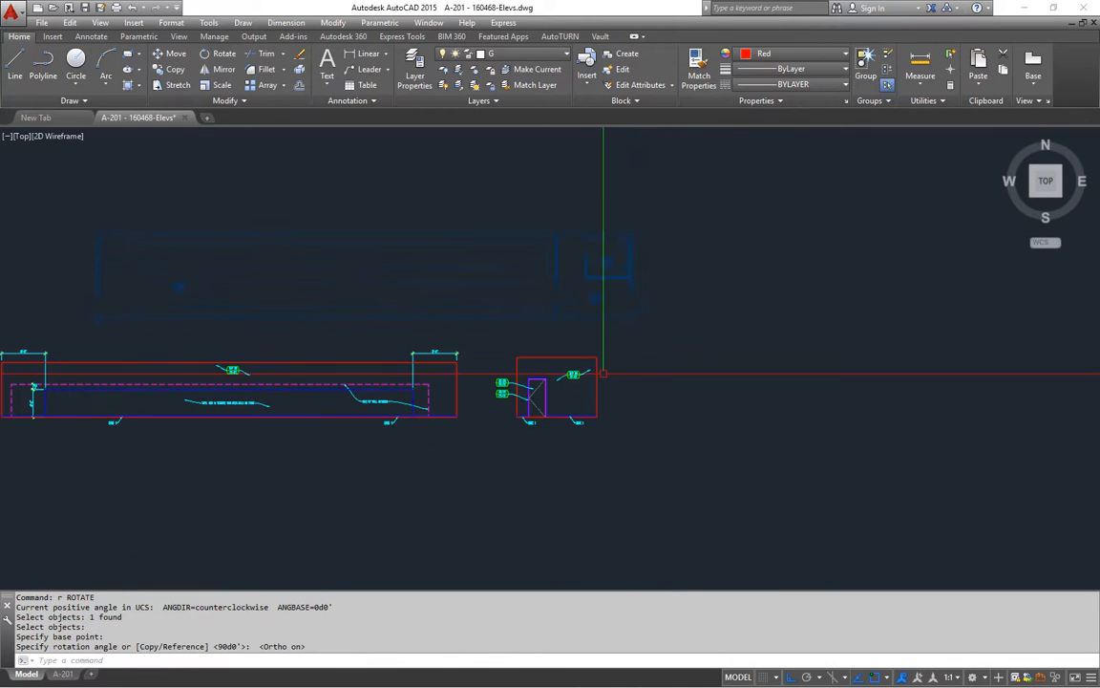
Step: Move the horizontal floor plan to the right so its small rooms sit beyond the back room elevation
{"action": "key", "text": "Escape"}
{"action": "type", "text": "m"}
{"action": "key", "text": "Return"}
{"action": "left_click", "coordinate": [594, 392]}
{"action": "key", "text": "Return"}
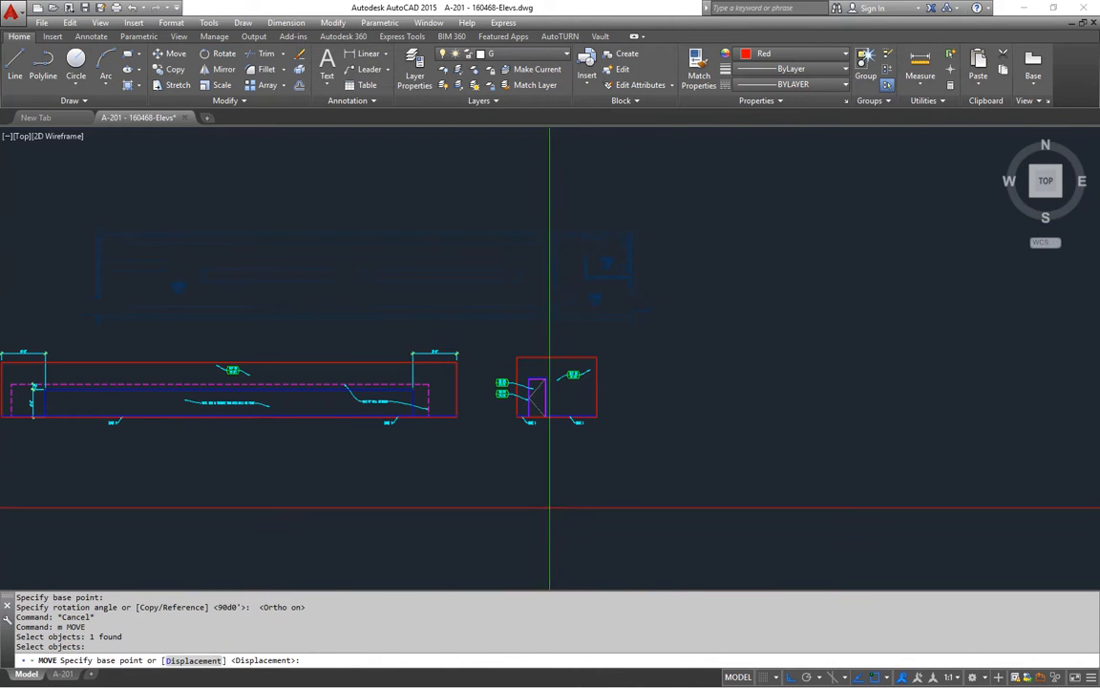
{"action": "left_click", "coordinate": [549, 511]}
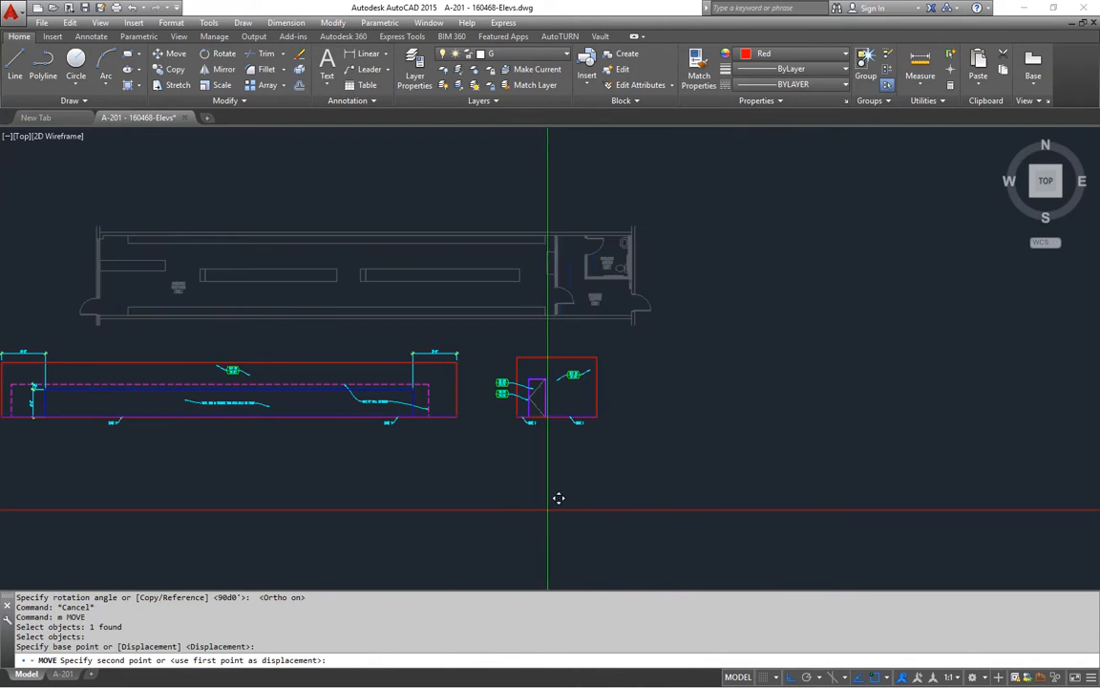
{"action": "left_click", "coordinate": [624, 524]}
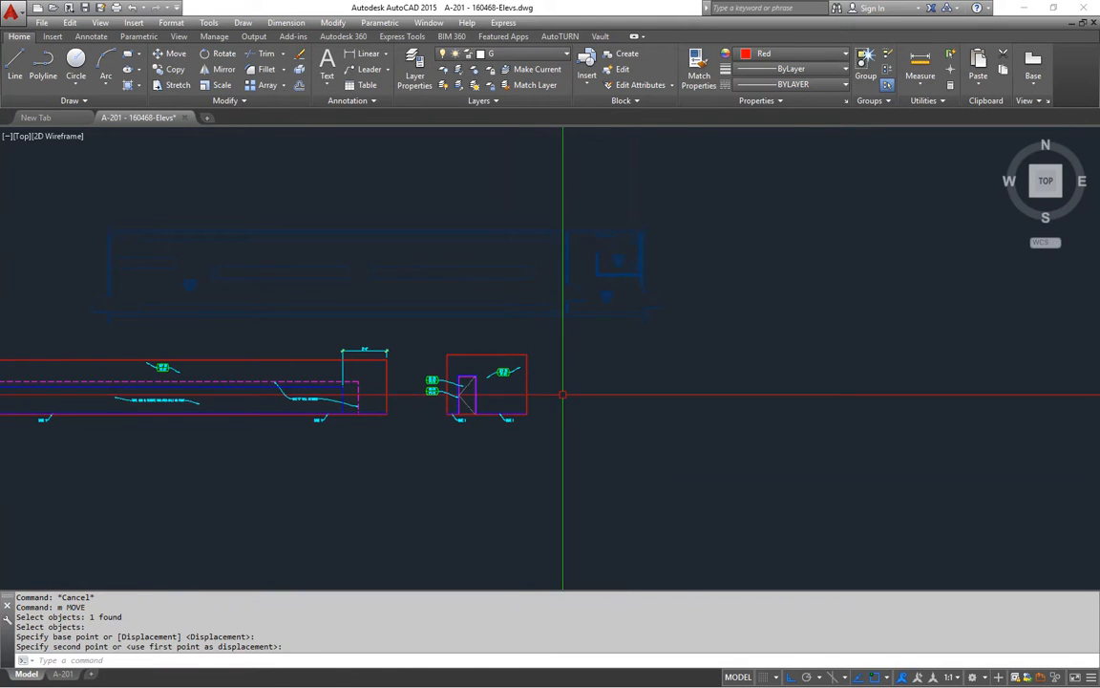
Step: Look over the small rooms of the relocated plan and save the drawing
{"action": "scroll", "coordinate": [602, 291], "scroll_direction": "down", "scroll_amount": 2}
{"action": "scroll", "coordinate": [642, 306], "scroll_direction": "up", "scroll_amount": 6}
{"action": "scroll", "coordinate": [642, 306], "scroll_direction": "down", "scroll_amount": 6}
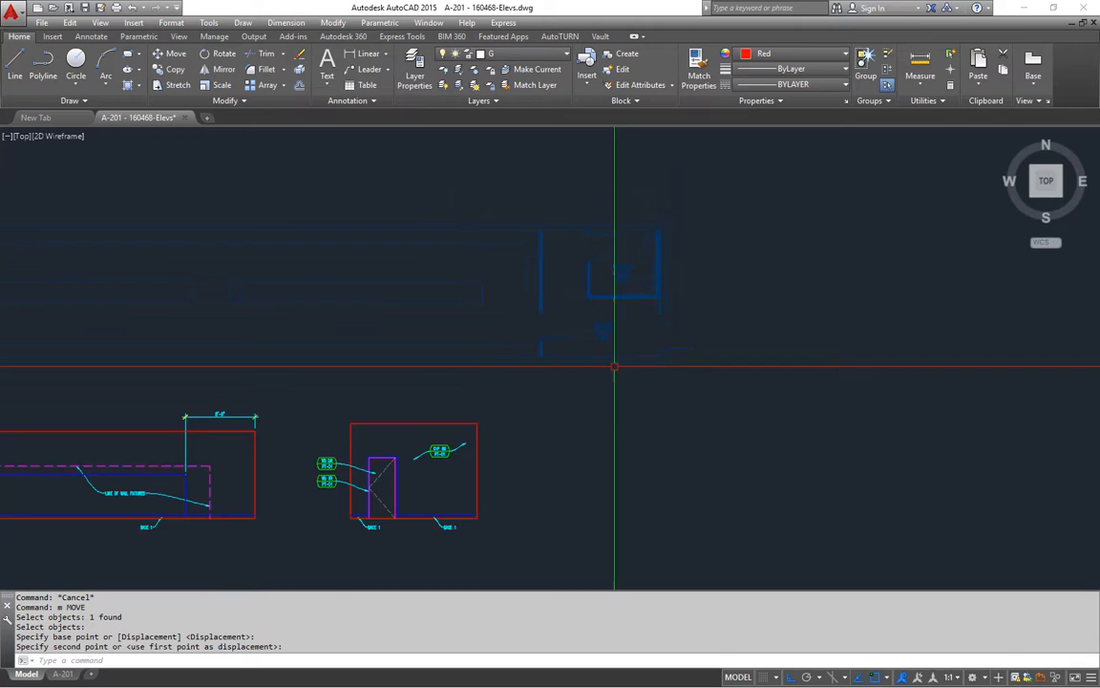
{"action": "middle_click_drag", "start_coordinate": [695, 336], "coordinate": [675, 355]}
{"action": "key", "text": "ctrl+s"}
{"action": "middle_click_drag", "start_coordinate": [659, 306], "coordinate": [588, 345]}
{"action": "scroll", "coordinate": [721, 293], "scroll_direction": "up", "scroll_amount": 8}
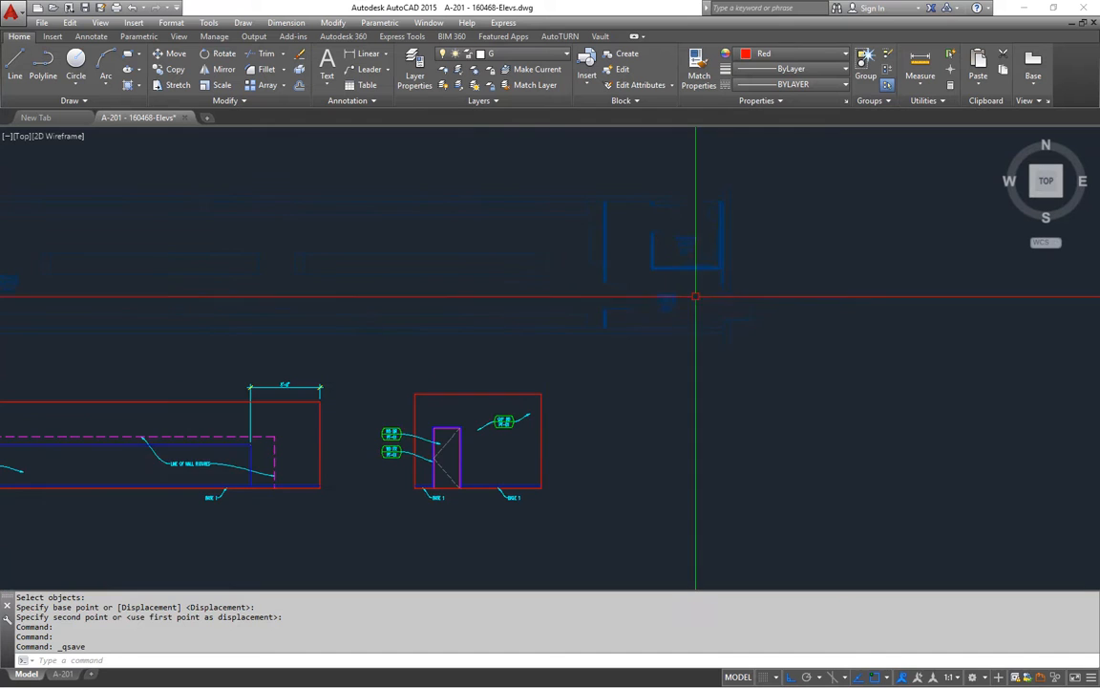
Step: Stretch the top edge of the back room elevation down by 11 to match the long elevation's height
{"action": "middle_click_drag", "start_coordinate": [483, 427], "coordinate": [479, 384]}
{"action": "key", "text": "Escape"}
{"action": "key", "text": "Escape"}
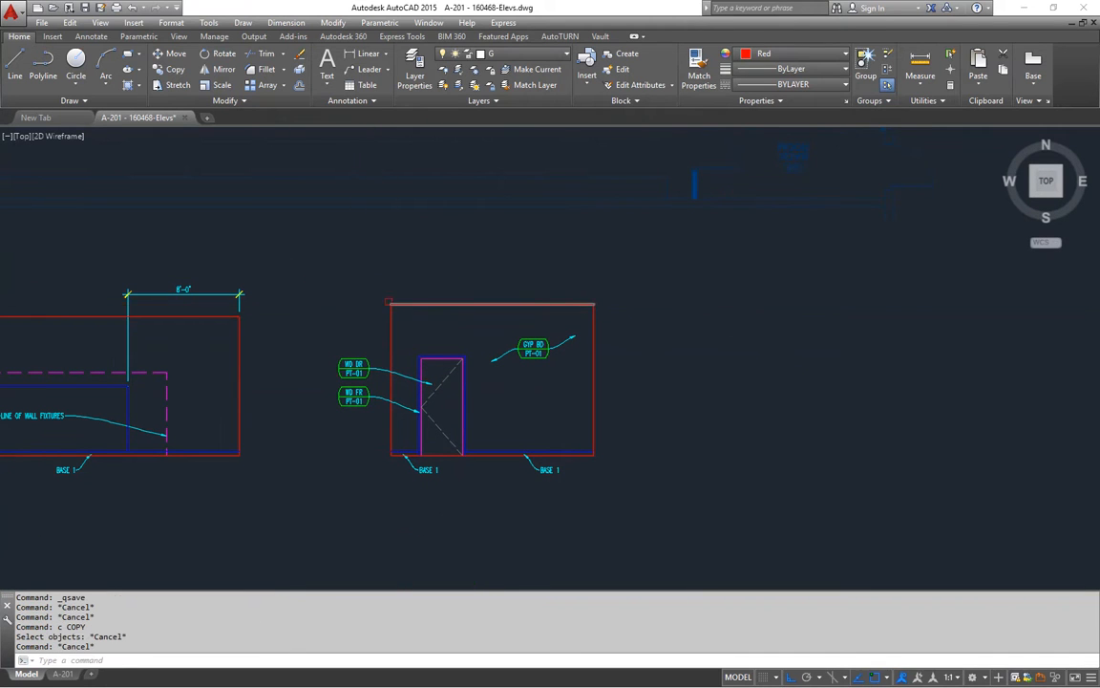
{"action": "key", "text": "Escape"}
{"action": "key", "text": "Escape"}
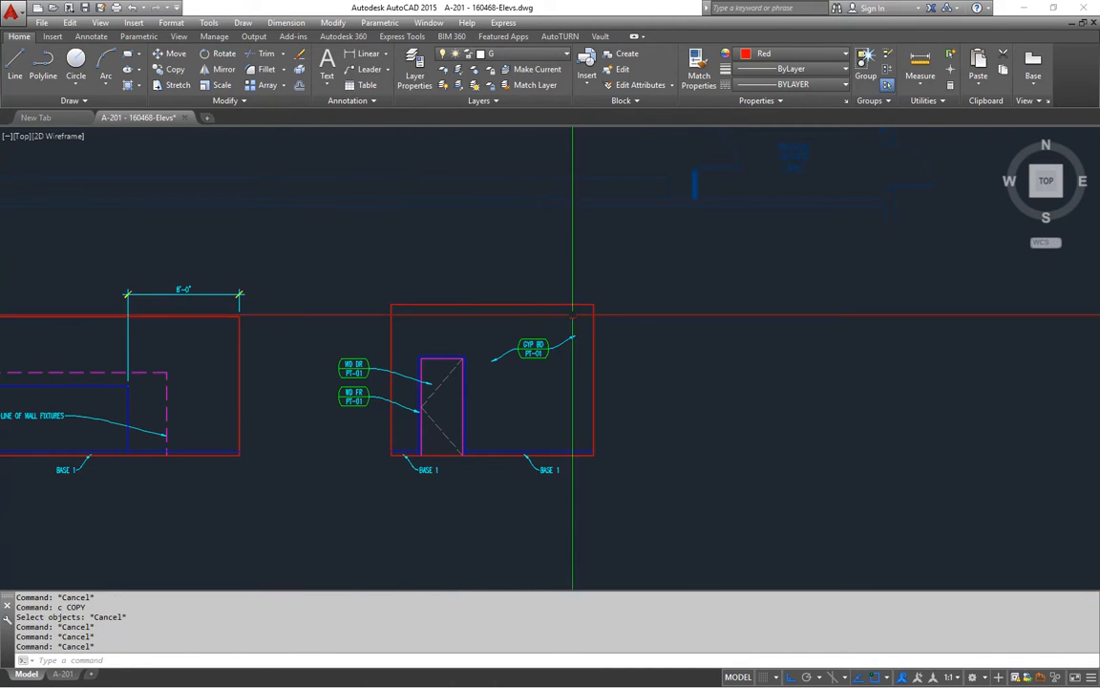
{"action": "left_click", "coordinate": [608, 280]}
{"action": "left_click", "coordinate": [387, 310]}
{"action": "key", "text": "Return"}
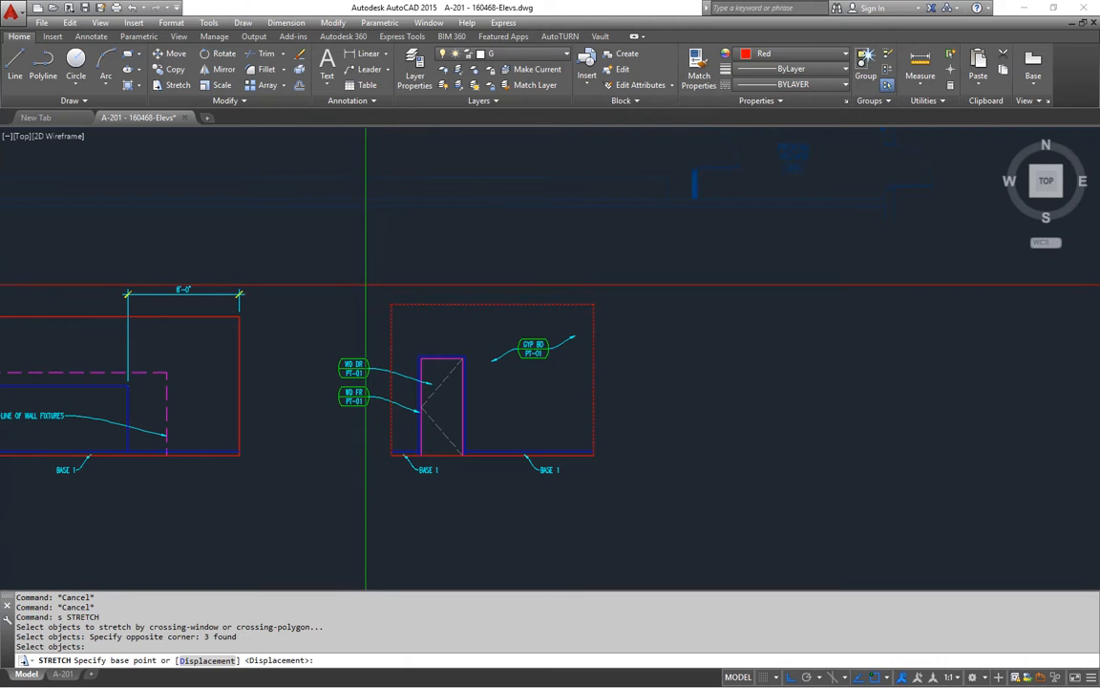
{"action": "left_click", "coordinate": [365, 284]}
{"action": "key", "text": "Return"}
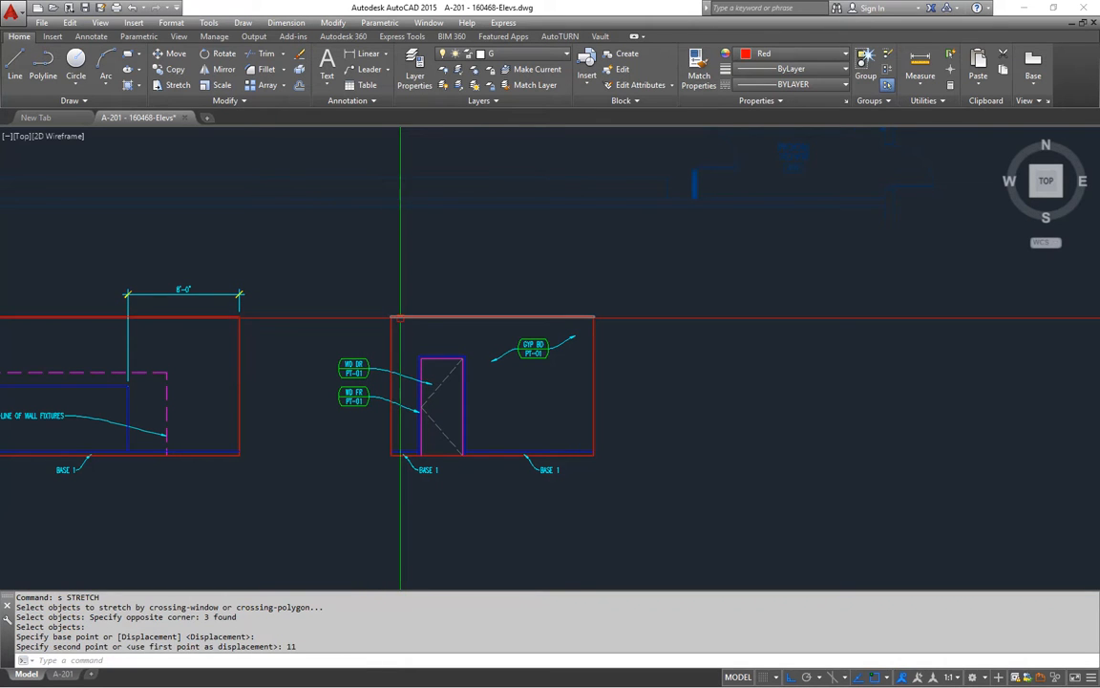
Step: Copy the elevation's outline and right base line to the right, aligning its left edge with the plan's partition face
{"action": "scroll", "coordinate": [557, 310], "scroll_direction": "down", "scroll_amount": 4}
{"action": "key", "text": "Escape"}
{"action": "key", "text": "Escape"}
{"action": "key", "text": "Escape"}
{"action": "key", "text": "Escape"}
{"action": "scroll", "coordinate": [416, 392], "scroll_direction": "up", "scroll_amount": 2}
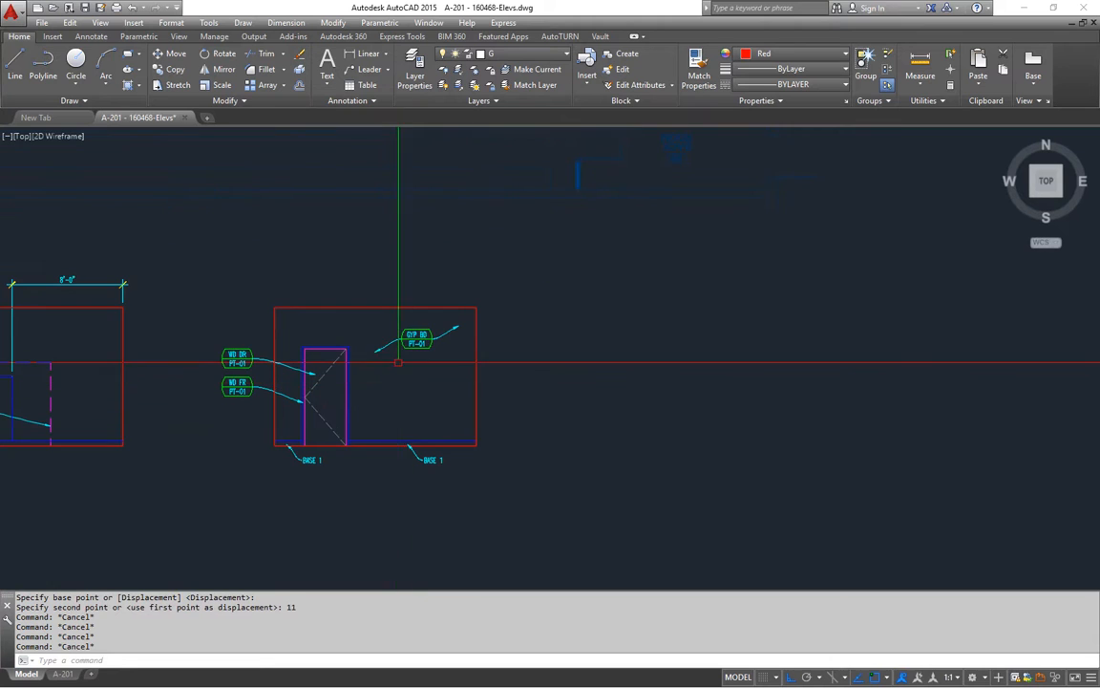
{"action": "left_click", "coordinate": [500, 278]}
{"action": "left_click", "coordinate": [257, 308]}
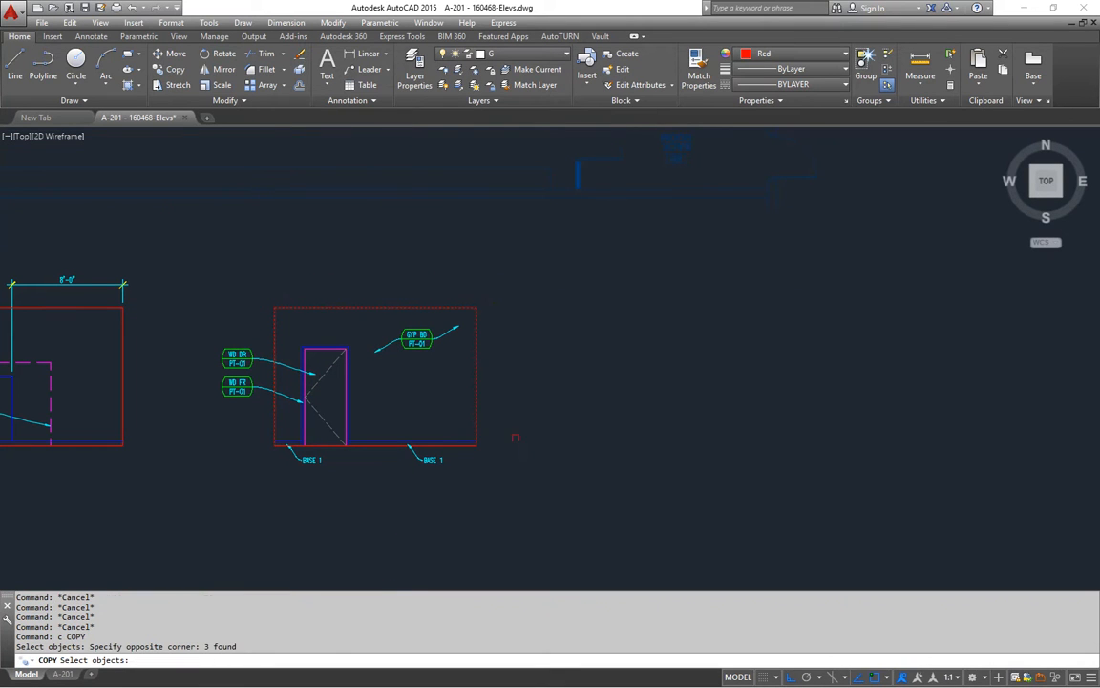
{"action": "left_click", "coordinate": [463, 461]}
{"action": "key", "text": "Return"}
{"action": "left_click", "coordinate": [274, 309]}
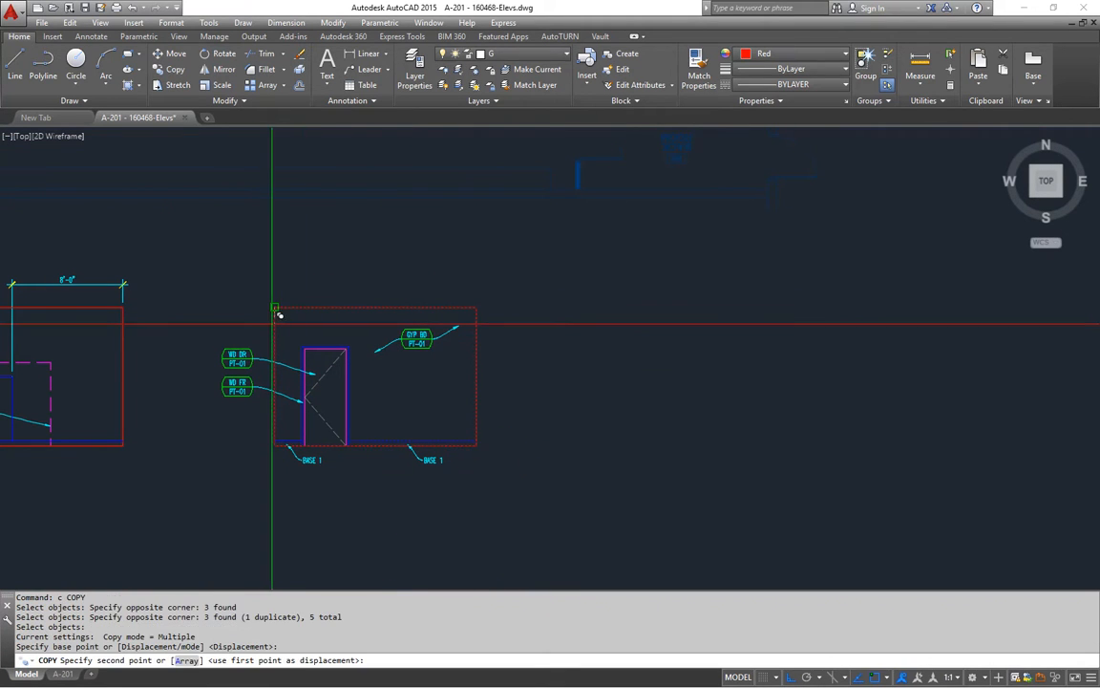
{"action": "scroll", "coordinate": [323, 360], "scroll_direction": "down", "scroll_amount": 2}
{"action": "scroll", "coordinate": [480, 233], "scroll_direction": "up", "scroll_amount": 10}
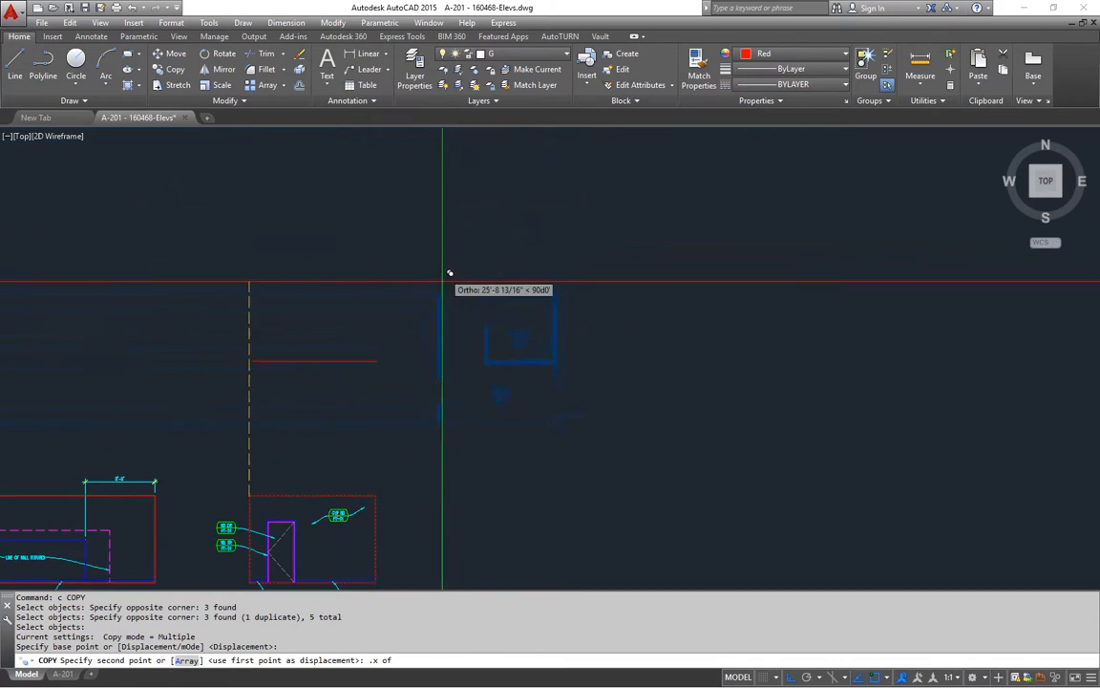
{"action": "scroll", "coordinate": [446, 182], "scroll_direction": "up", "scroll_amount": 2}
{"action": "middle_click_drag", "start_coordinate": [457, 184], "coordinate": [435, 302]}
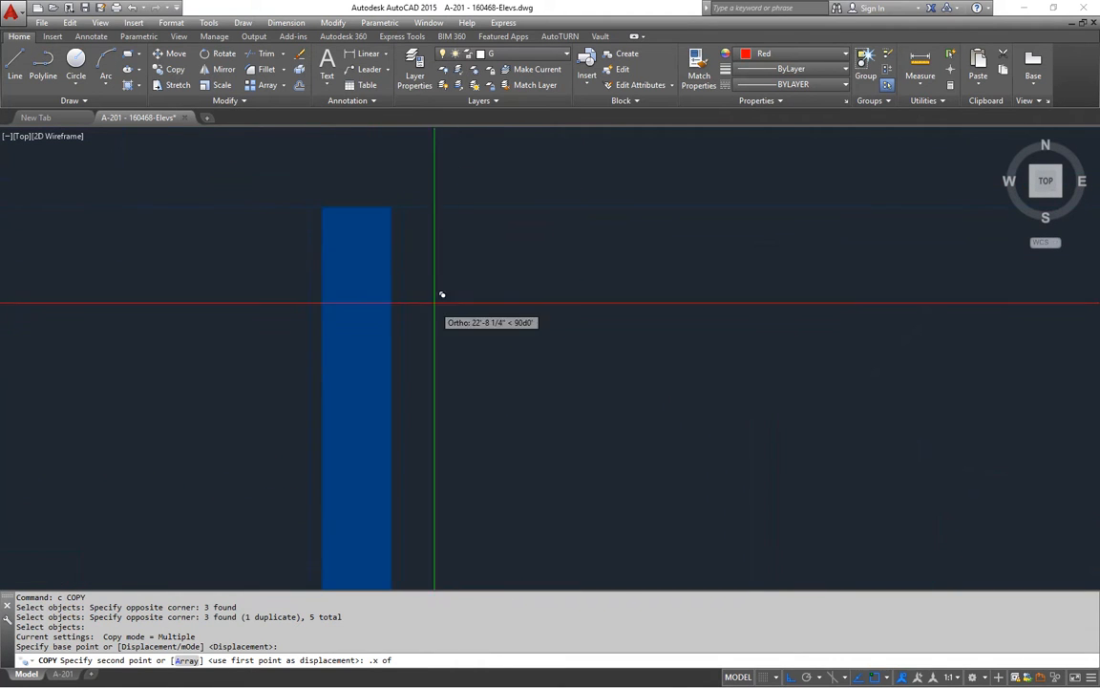
{"action": "left_click", "coordinate": [405, 263]}
{"action": "scroll", "coordinate": [468, 319], "scroll_direction": "down", "scroll_amount": 12}
{"action": "scroll", "coordinate": [495, 419], "scroll_direction": "up", "scroll_amount": 3}
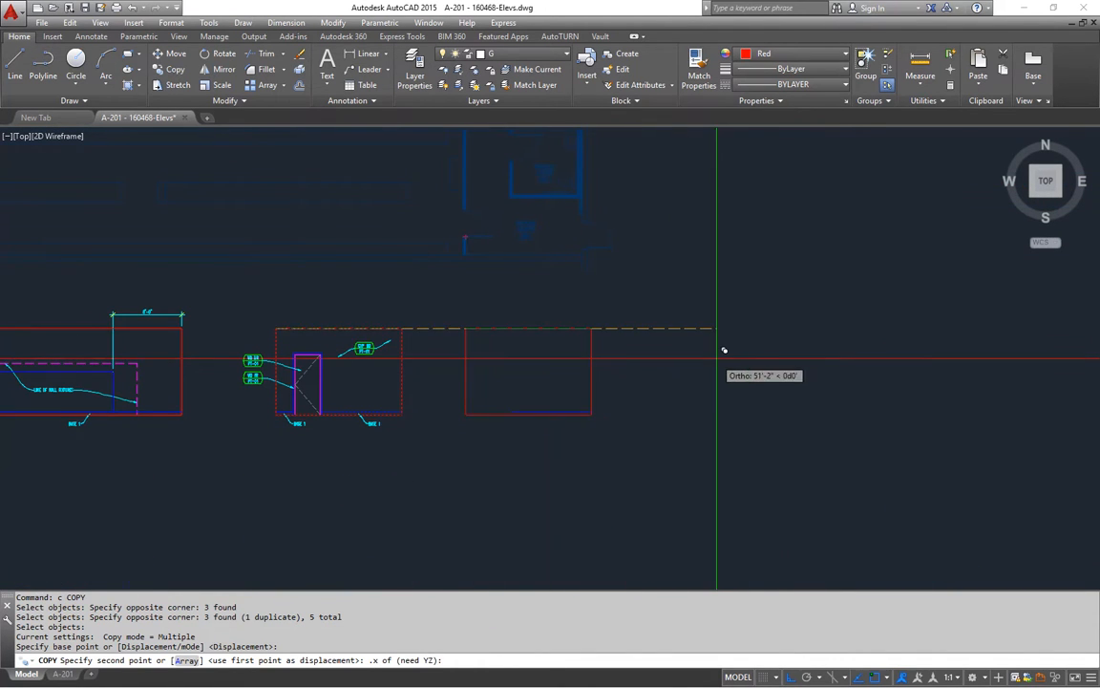
{"action": "left_click", "coordinate": [552, 401]}
{"action": "key", "text": "Escape"}
{"action": "scroll", "coordinate": [499, 401], "scroll_direction": "up", "scroll_amount": 2}
{"action": "type", "text": "ex"}
{"action": "key", "text": "Return"}
{"action": "key", "text": "Return"}
{"action": "key", "text": "Escape"}
Step: Draw a vertical line from the lower-left outer corner of the plan's restroom down to the new elevation's floor line
{"action": "middle_click_drag", "start_coordinate": [500, 401], "coordinate": [524, 300]}
{"action": "scroll", "coordinate": [488, 258], "scroll_direction": "up", "scroll_amount": 5}
{"action": "middle_click_drag", "start_coordinate": [488, 258], "coordinate": [476, 352]}
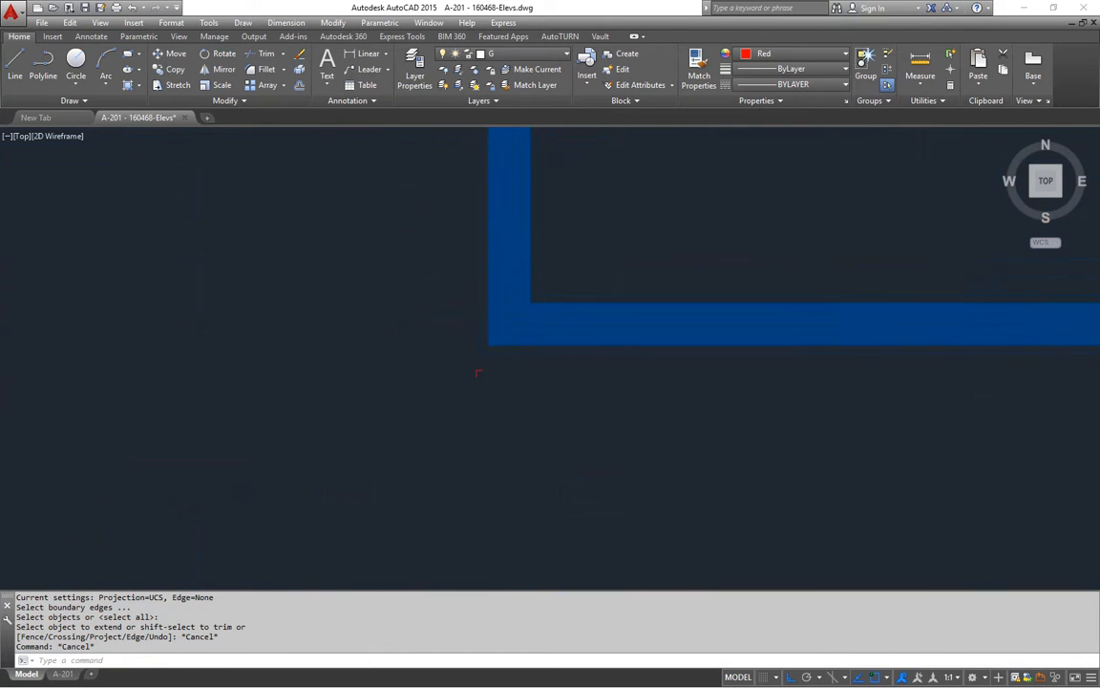
{"action": "type", "text": "l"}
{"action": "key", "text": "Return"}
{"action": "left_click", "coordinate": [481, 354]}
{"action": "scroll", "coordinate": [488, 444], "scroll_direction": "down", "scroll_amount": 5}
{"action": "scroll", "coordinate": [493, 487], "scroll_direction": "up", "scroll_amount": 4}
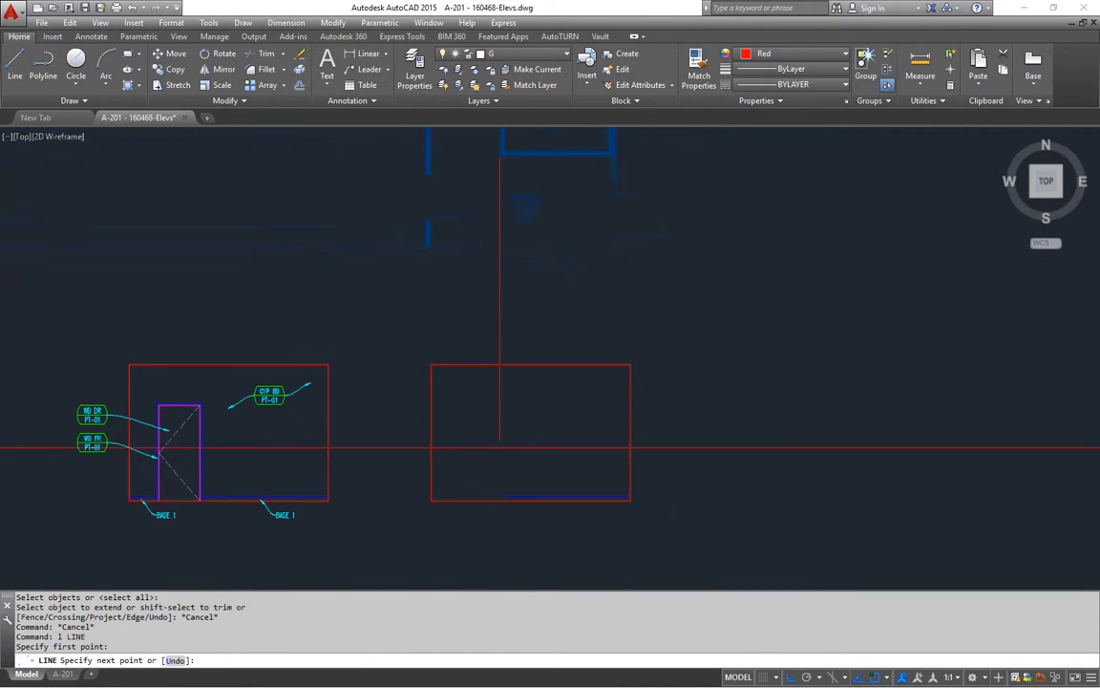
{"action": "left_click", "coordinate": [495, 516]}
{"action": "key", "text": "Escape"}
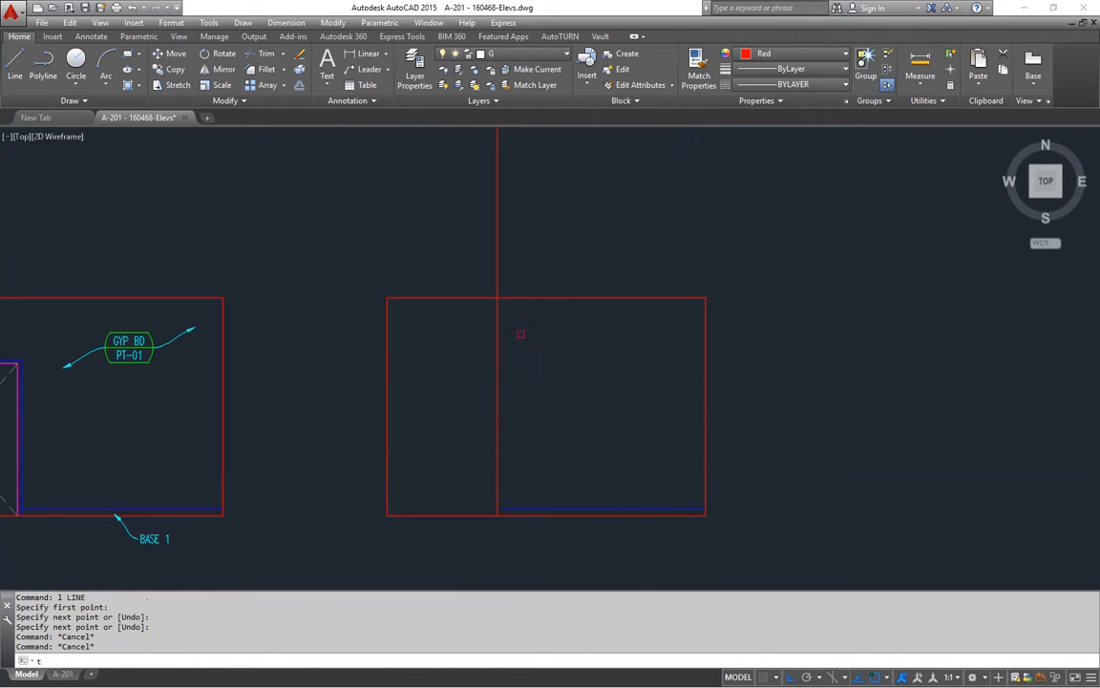
Step: Trim off the part of the vertical line that extends above the new elevation's top edge
{"action": "type", "text": "t"}
{"action": "key", "text": "Return"}
{"action": "left_click", "coordinate": [509, 298]}
{"action": "key", "text": "Return"}
{"action": "left_click", "coordinate": [510, 260]}
{"action": "left_click", "coordinate": [489, 243]}
{"action": "left_click", "coordinate": [500, 368]}
{"action": "middle_click_drag", "start_coordinate": [517, 486], "coordinate": [510, 453]}
{"action": "key", "text": "Return"}
{"action": "key", "text": "Escape"}
{"action": "key", "text": "Escape"}
{"action": "type", "text": "ex"}
{"action": "key", "text": "Return"}
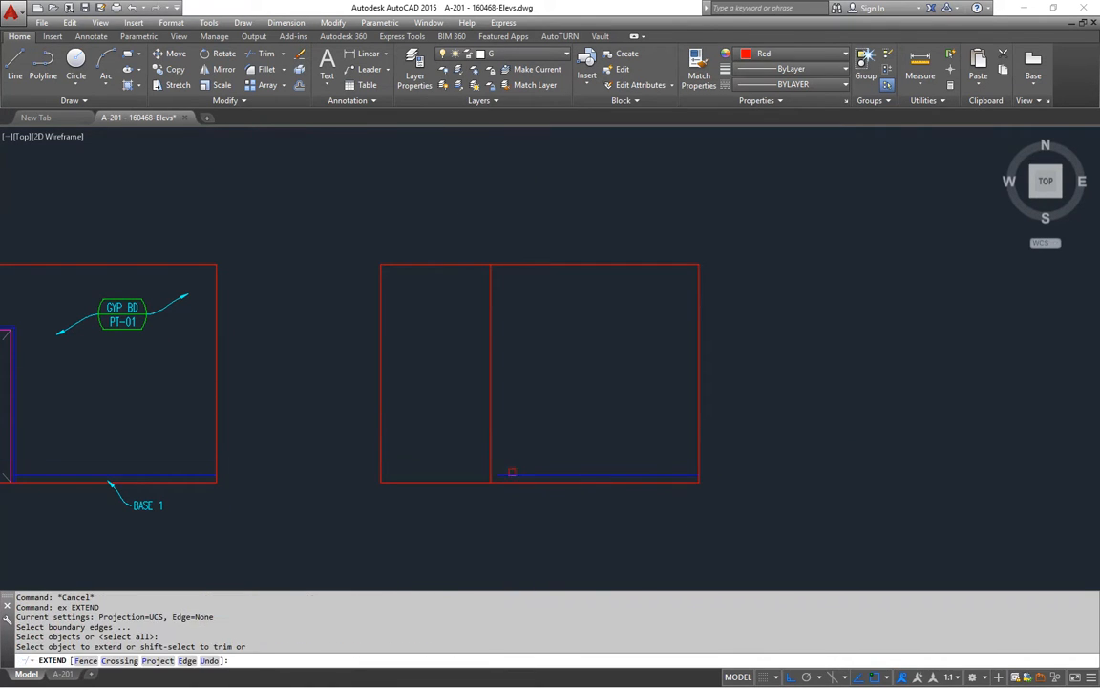
{"action": "key", "text": "Escape"}
{"action": "key", "text": "Escape"}
Step: Draw a horizontal base line from the end of the blue base line to the elevation's left edge
{"action": "scroll", "coordinate": [500, 475], "scroll_direction": "up", "scroll_amount": 2}
{"action": "type", "text": "l"}
{"action": "key", "text": "Return"}
{"action": "left_click", "coordinate": [486, 475]}
{"action": "left_click", "coordinate": [309, 475]}
{"action": "key", "text": "Escape"}
{"action": "key", "text": "Escape"}
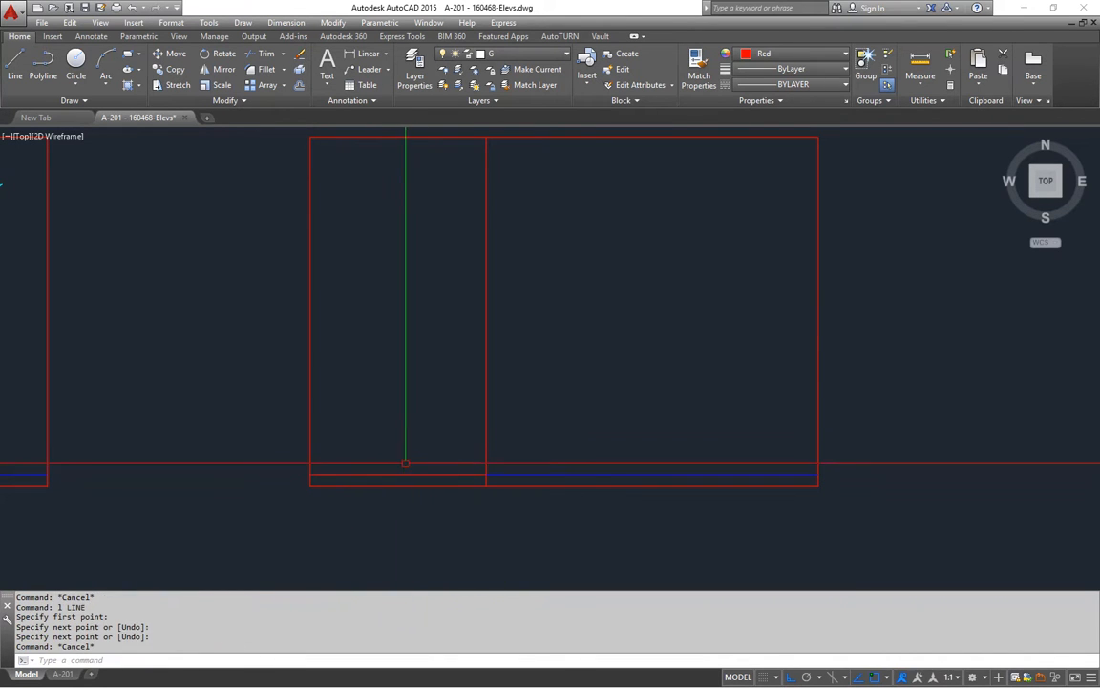
Step: Set the color of the newly drawn left base line to magenta
{"action": "left_click", "coordinate": [413, 475]}
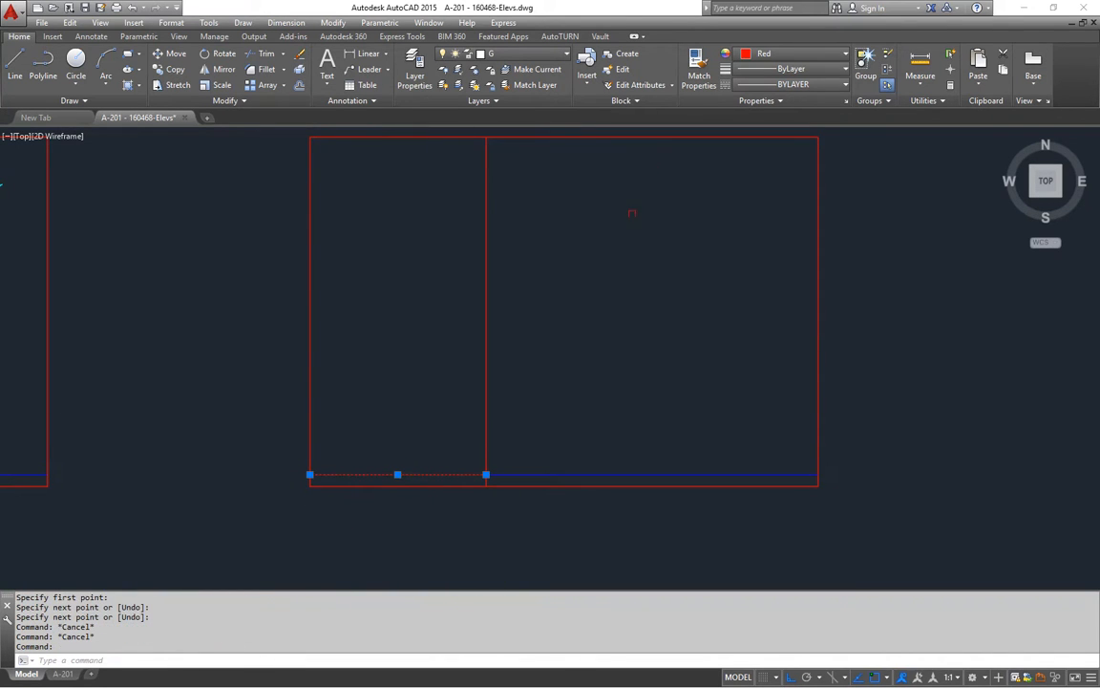
{"action": "left_click", "coordinate": [796, 54]}
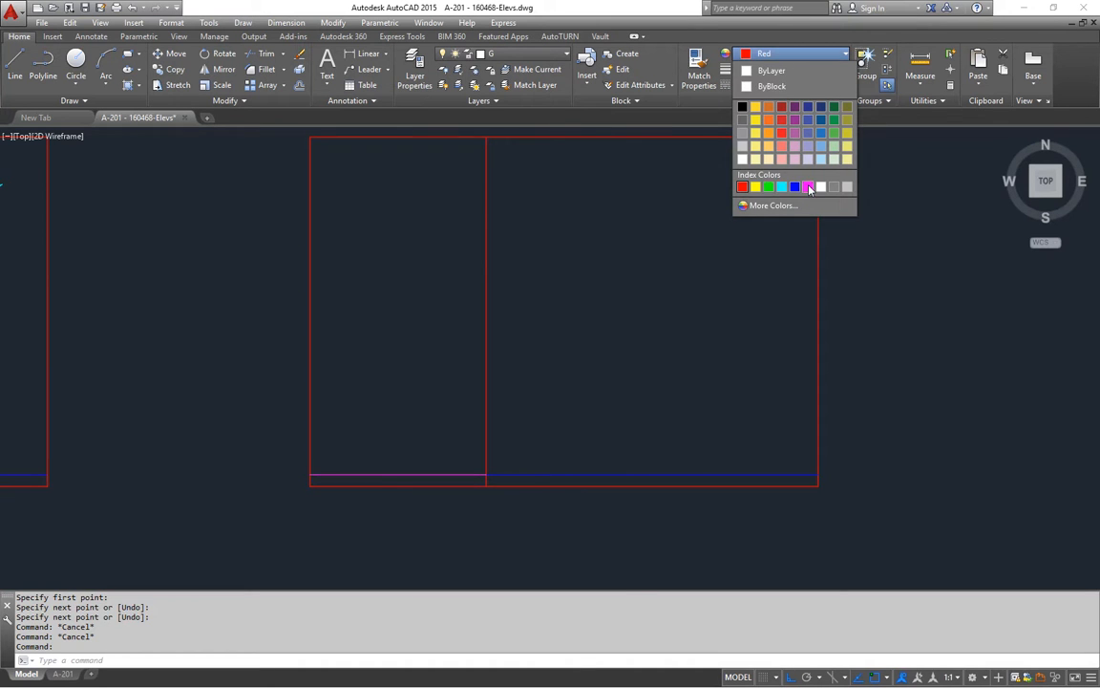
{"action": "left_click", "coordinate": [809, 187]}
{"action": "key", "text": "Escape"}
{"action": "key", "text": "Escape"}
Step: Set the color of the elevation's vertical dividing line to green
{"action": "scroll", "coordinate": [586, 400], "scroll_direction": "down", "scroll_amount": 3}
{"action": "scroll", "coordinate": [535, 449], "scroll_direction": "up", "scroll_amount": 2}
{"action": "scroll", "coordinate": [521, 444], "scroll_direction": "down", "scroll_amount": 2}
{"action": "left_click", "coordinate": [775, 57]}
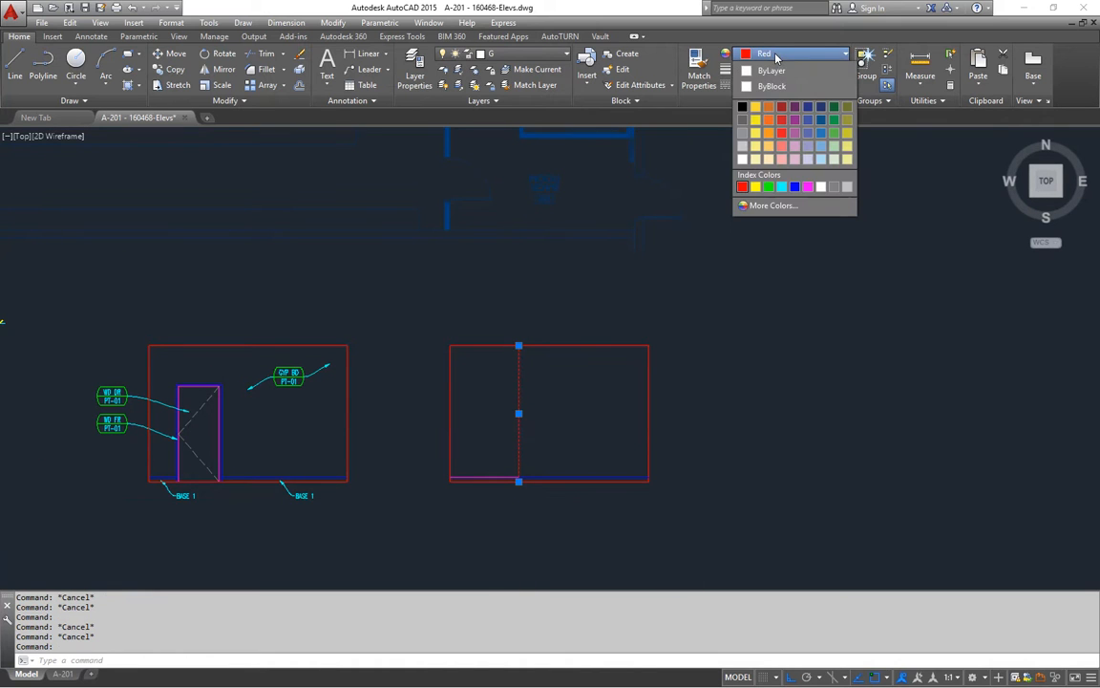
{"action": "key", "text": "Escape"}
{"action": "scroll", "coordinate": [559, 377], "scroll_direction": "up", "scroll_amount": 4}
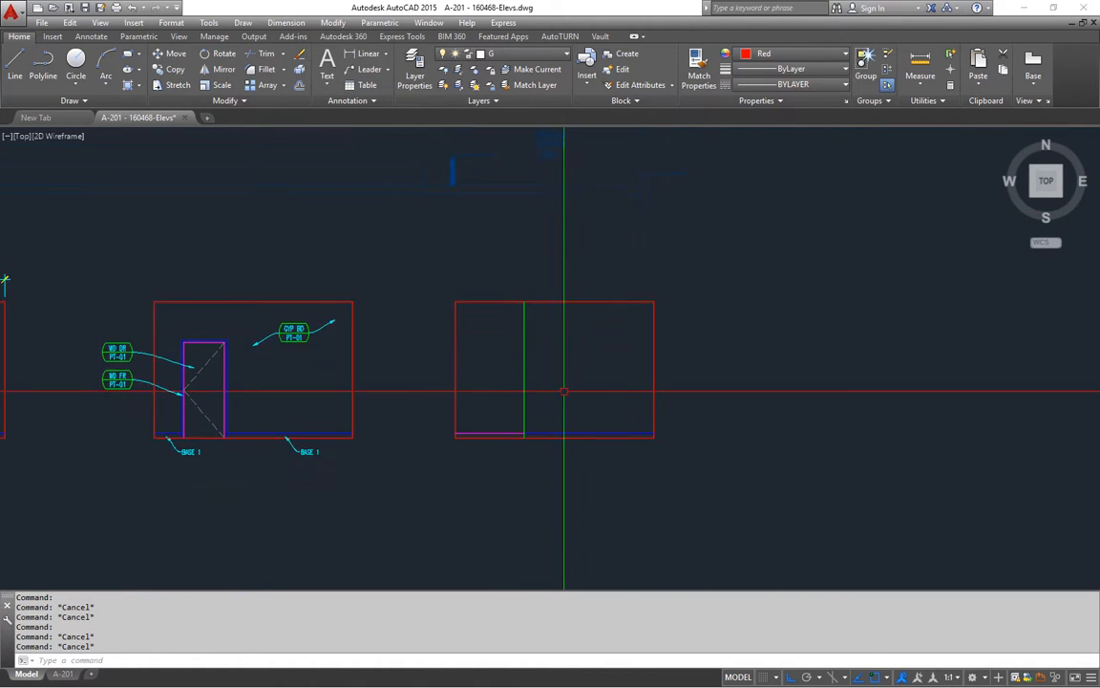
Step: Copy the GYP BD PT-01 tag with its two leaders from the door elevation into the new elevation
{"action": "scroll", "coordinate": [556, 420], "scroll_direction": "down", "scroll_amount": 5}
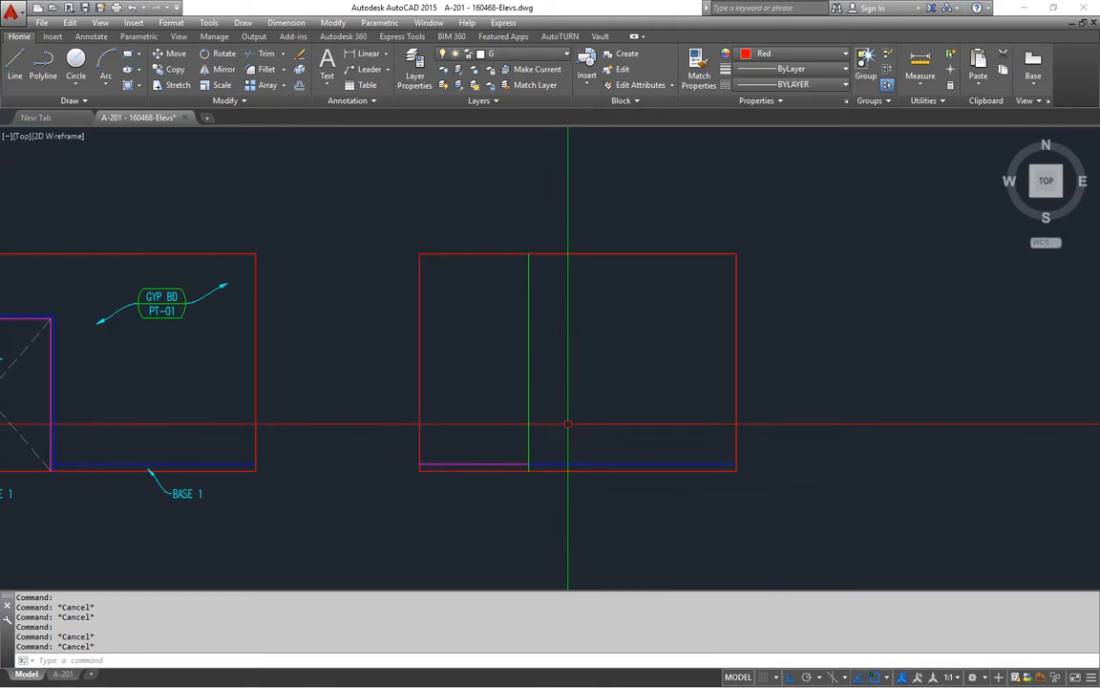
{"action": "mouse_move", "coordinate": [607, 303]}
{"action": "middle_mouse_down"}
{"action": "mouse_move", "coordinate": [608, 462]}
{"action": "mouse_move", "coordinate": [614, 266]}
{"action": "middle_mouse_up"}
{"action": "scroll", "coordinate": [540, 229], "scroll_direction": "up", "scroll_amount": 2}
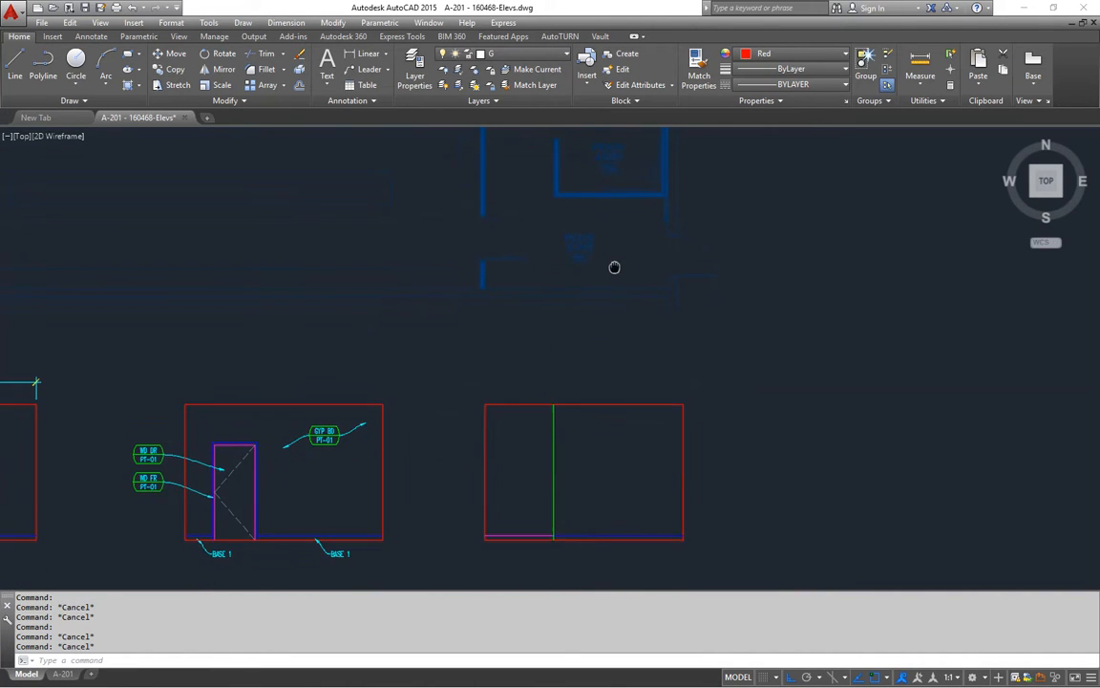
{"action": "middle_click_drag", "start_coordinate": [428, 486], "coordinate": [484, 417]}
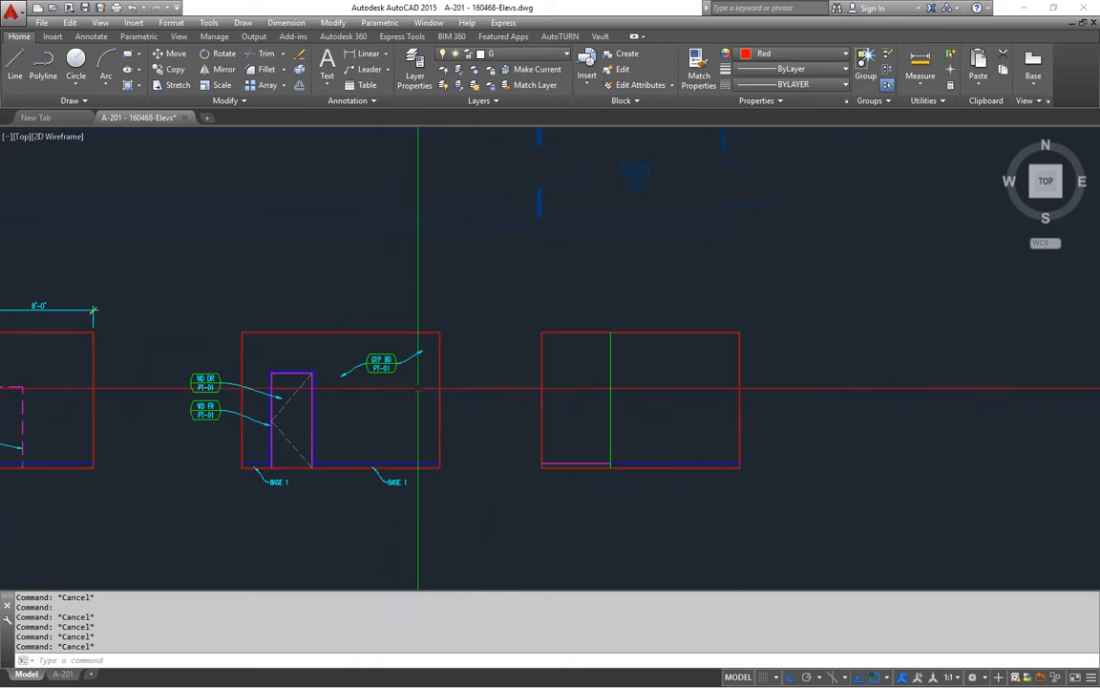
{"action": "scroll", "coordinate": [417, 387], "scroll_direction": "up", "scroll_amount": 4}
{"action": "type", "text": "c"}
{"action": "key", "text": "Return"}
{"action": "left_click", "coordinate": [402, 304]}
{"action": "left_click", "coordinate": [262, 362]}
{"action": "key", "text": "Return"}
{"action": "scroll", "coordinate": [343, 337], "scroll_direction": "down", "scroll_amount": 2}
{"action": "left_click", "coordinate": [343, 337]}
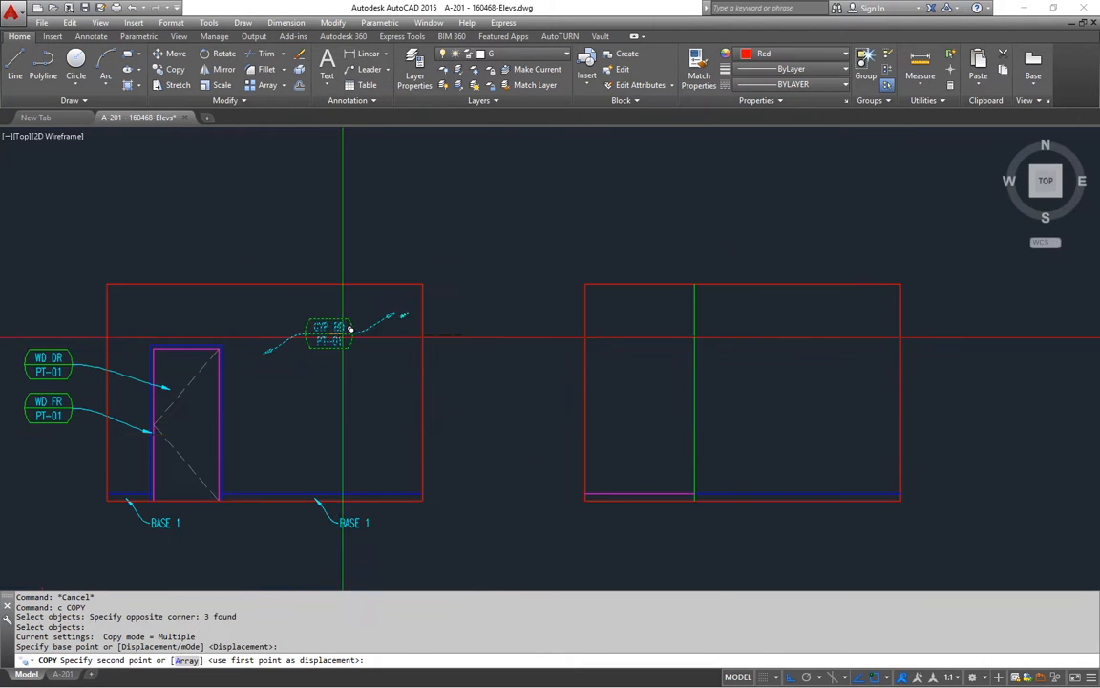
{"action": "key", "text": "F8"}
{"action": "scroll", "coordinate": [744, 379], "scroll_direction": "up", "scroll_amount": 2}
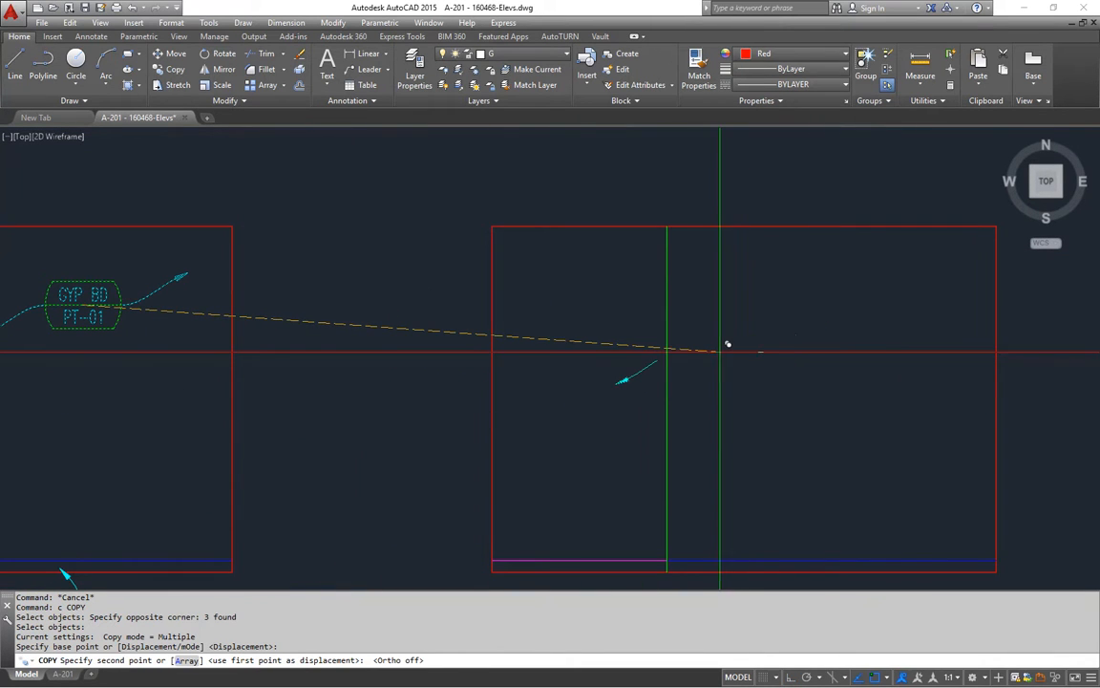
{"action": "left_click", "coordinate": [718, 354]}
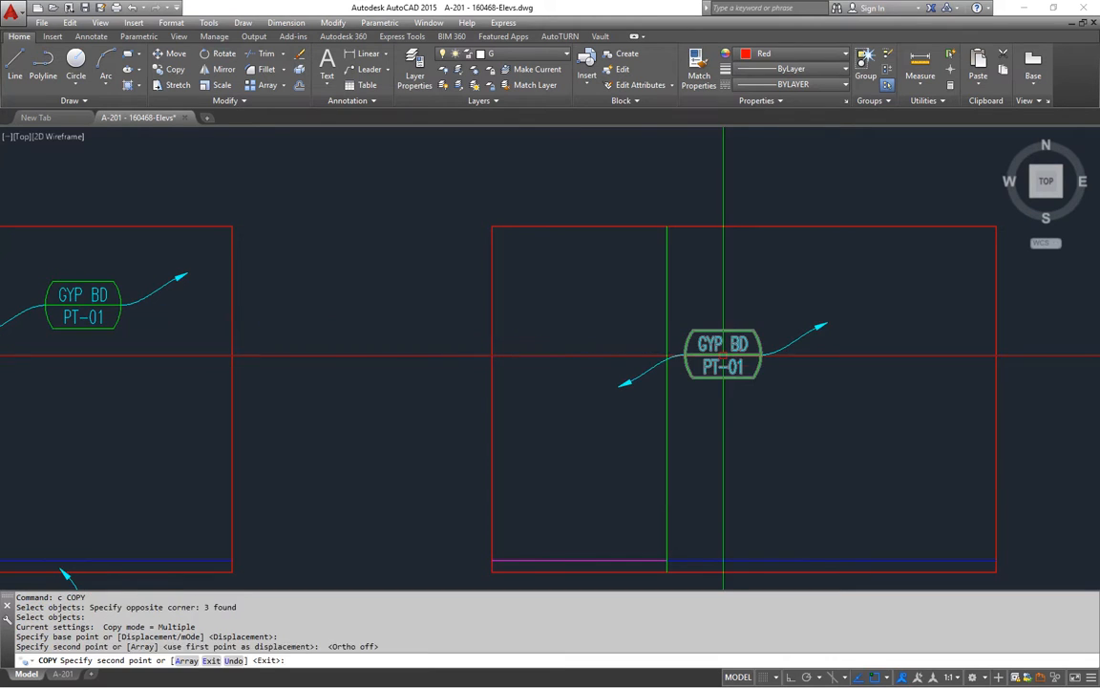
{"action": "key", "text": "Escape"}
Step: Copy the BASE 1 note to both base segments of the new elevation, keeping it level with the original
{"action": "scroll", "coordinate": [317, 286], "scroll_direction": "down", "scroll_amount": 2}
{"action": "scroll", "coordinate": [408, 452], "scroll_direction": "up", "scroll_amount": 2}
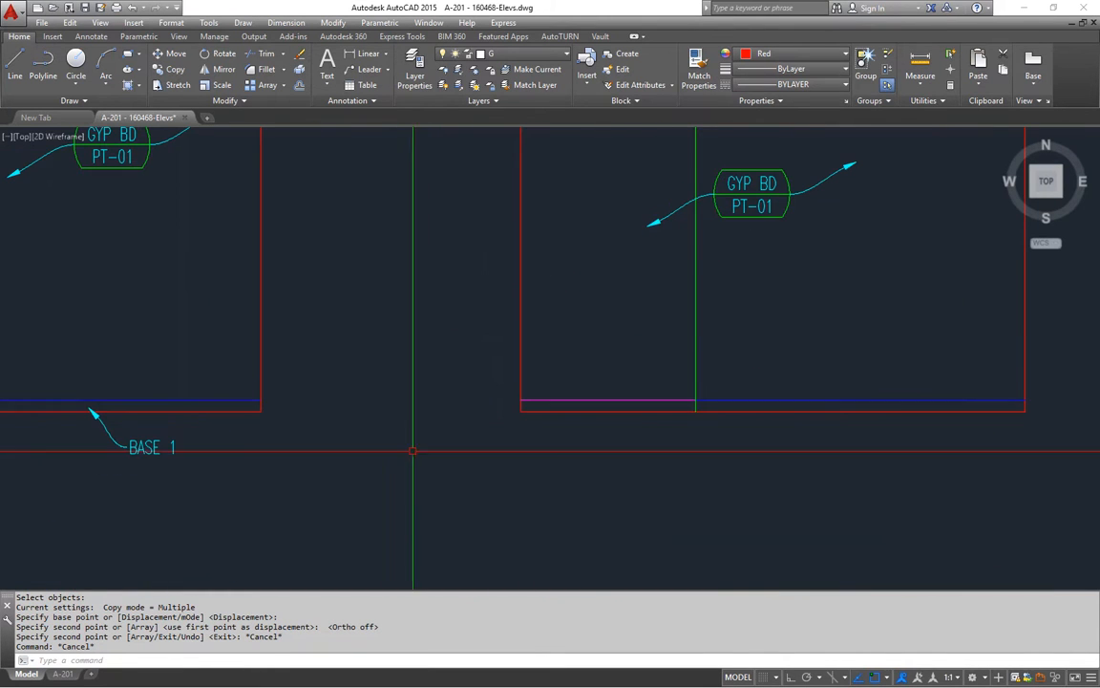
{"action": "type", "text": "c"}
{"action": "key", "text": "Return"}
{"action": "left_click", "coordinate": [177, 447]}
{"action": "key", "text": "Return"}
{"action": "left_click", "coordinate": [190, 475]}
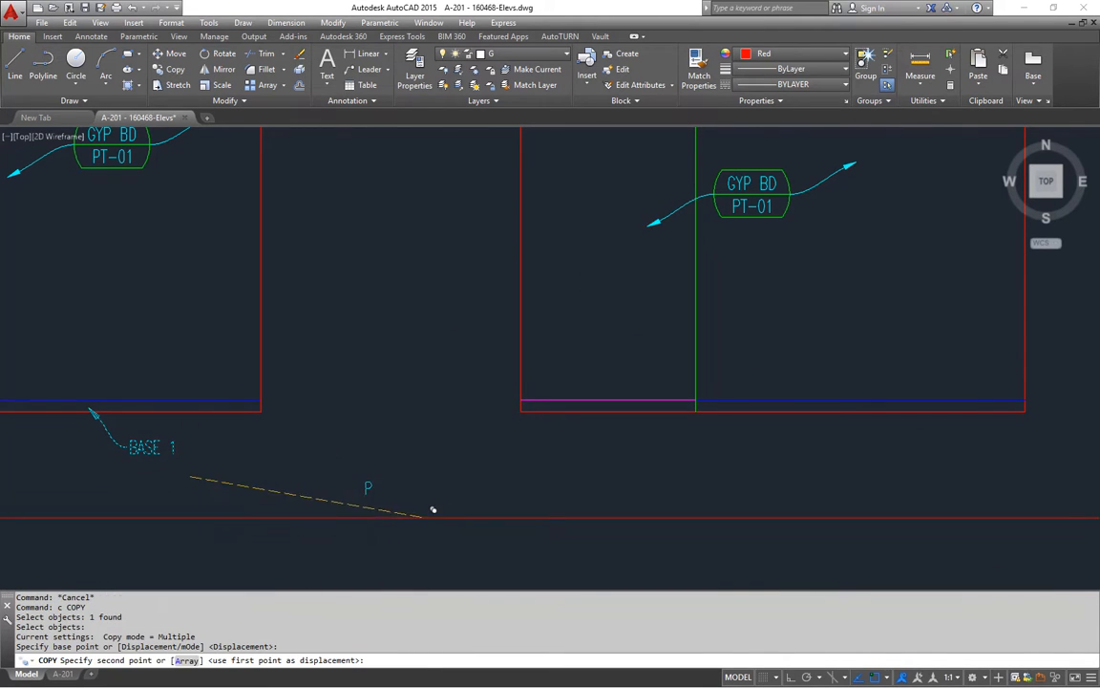
{"action": "key", "text": "F8"}
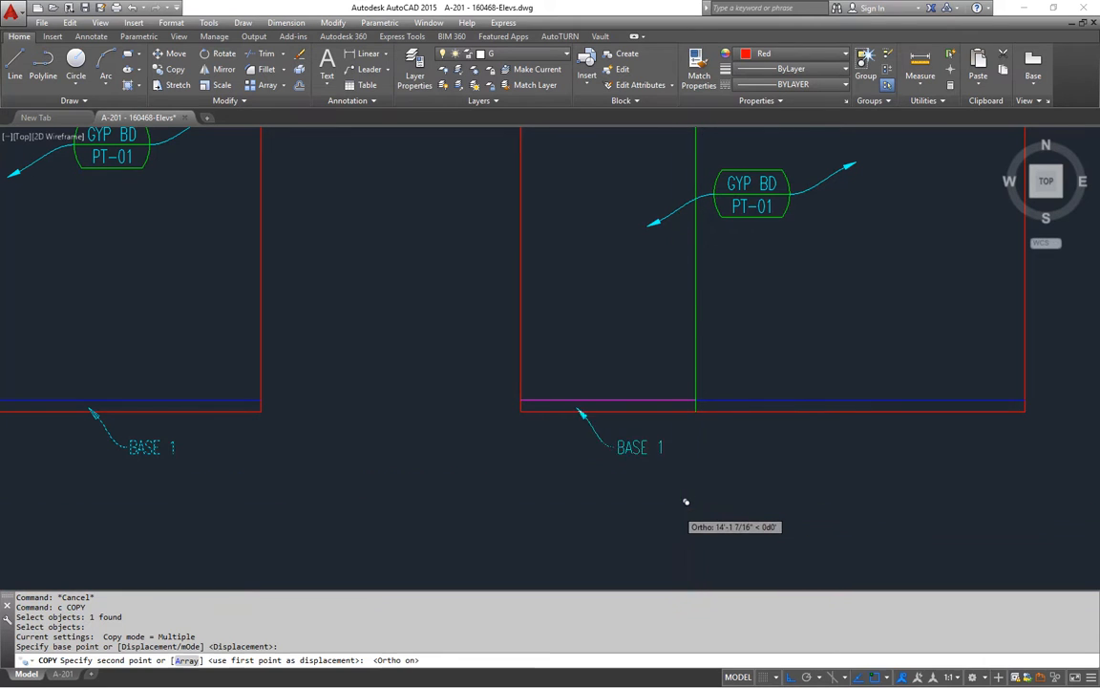
{"action": "left_click", "coordinate": [686, 501]}
{"action": "key", "text": "Escape"}
{"action": "key", "text": "Escape"}
{"action": "scroll", "coordinate": [712, 401], "scroll_direction": "down", "scroll_amount": 8}
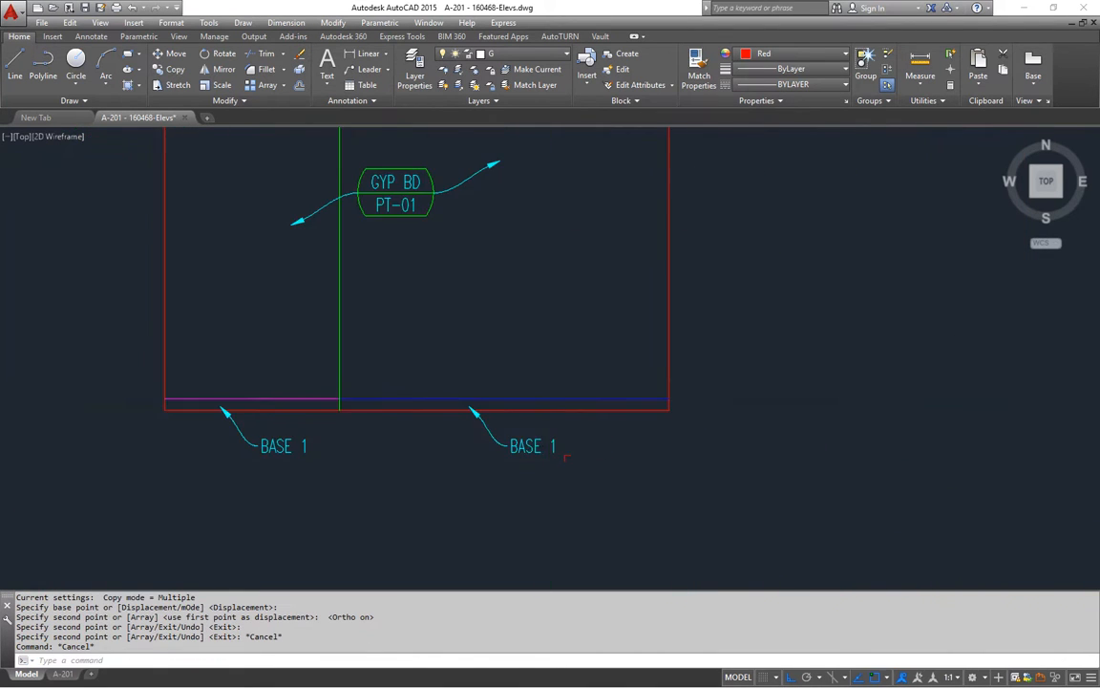
{"action": "mouse_move", "coordinate": [707, 401]}
{"action": "middle_mouse_down"}
{"action": "mouse_move", "coordinate": [621, 422]}
{"action": "mouse_move", "coordinate": [605, 484]}
{"action": "middle_mouse_up"}
{"action": "type", "text": "e"}
{"action": "key", "text": "Return"}
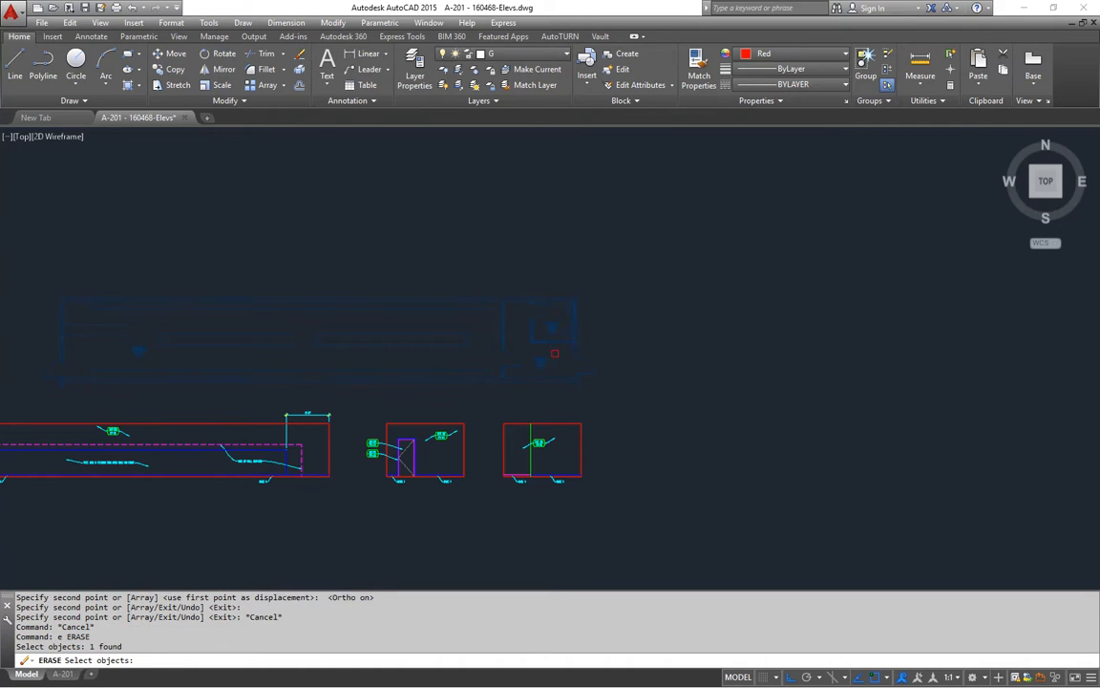
{"action": "key", "text": "Return"}
{"action": "type", "text": "u"}
{"action": "key", "text": "Return"}
{"action": "key", "text": "Escape"}
Step: Rotate the floor plan 90 degrees counterclockwise so the restroom end points up
{"action": "type", "text": "r"}
{"action": "key", "text": "Return"}
{"action": "left_click", "coordinate": [554, 344]}
{"action": "key", "text": "Return"}
{"action": "left_click", "coordinate": [559, 356]}
{"action": "left_click", "coordinate": [590, 190]}
Step: Move the rotated floor plan straight up above the row of elevations
{"action": "middle_click_drag", "start_coordinate": [661, 412], "coordinate": [622, 327]}
{"action": "scroll", "coordinate": [621, 326], "scroll_direction": "down", "scroll_amount": 2}
{"action": "type", "text": "m"}
{"action": "key", "text": "Return"}
{"action": "left_click", "coordinate": [571, 413]}
{"action": "scroll", "coordinate": [571, 413], "scroll_direction": "down", "scroll_amount": 3}
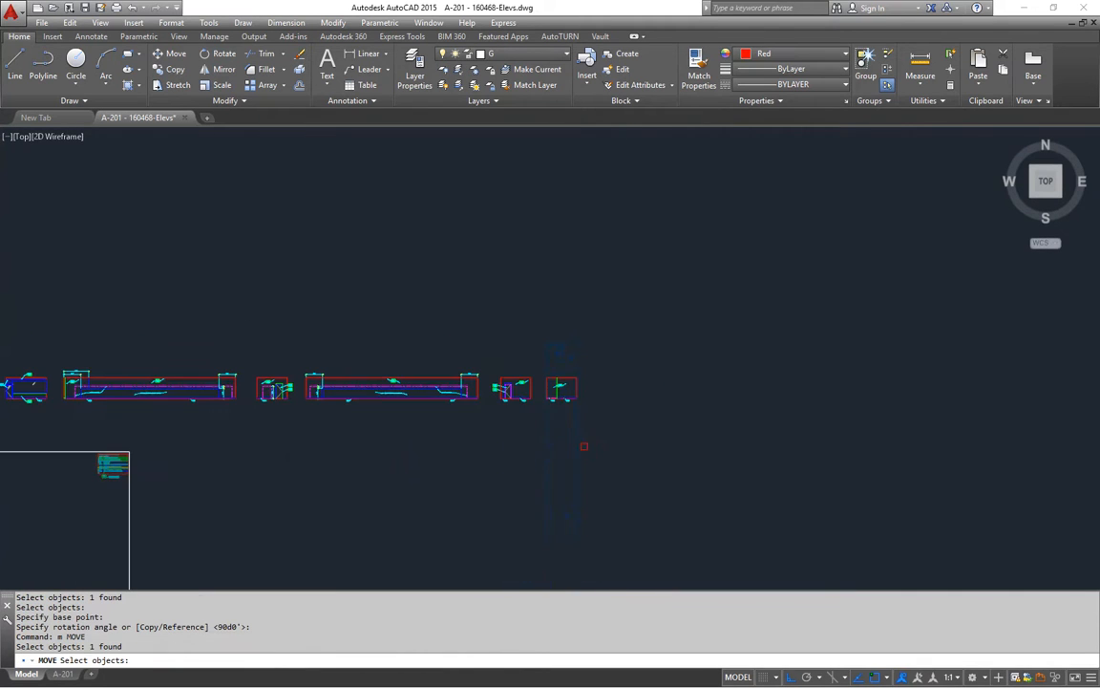
{"action": "key", "text": "Return"}
{"action": "left_click", "coordinate": [593, 513]}
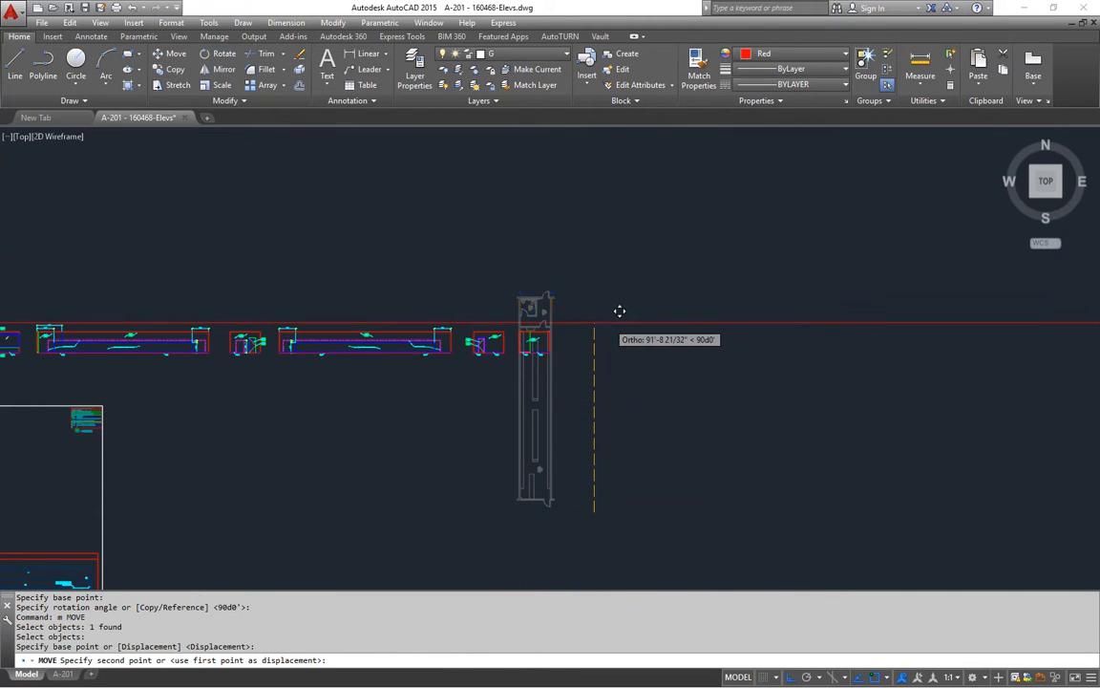
{"action": "left_click", "coordinate": [601, 318]}
Step: Move the floor plan to the right, clear of the last elevation in the row
{"action": "middle_click_drag", "start_coordinate": [565, 318], "coordinate": [560, 380]}
{"action": "scroll", "coordinate": [560, 377], "scroll_direction": "up", "scroll_amount": 2}
{"action": "type", "text": "m"}
{"action": "key", "text": "Return"}
{"action": "left_click", "coordinate": [540, 365]}
{"action": "key", "text": "Return"}
{"action": "left_click", "coordinate": [482, 493]}
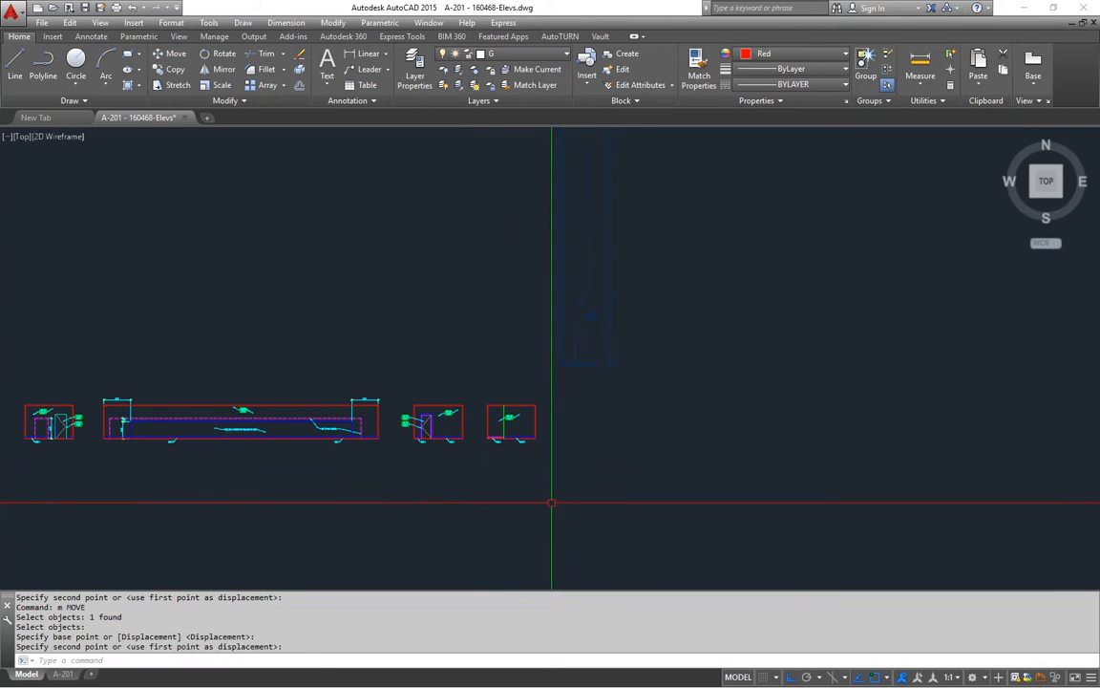
{"action": "middle_click_drag", "start_coordinate": [552, 503], "coordinate": [532, 511]}
{"action": "key", "text": "Escape"}
{"action": "key", "text": "Escape"}
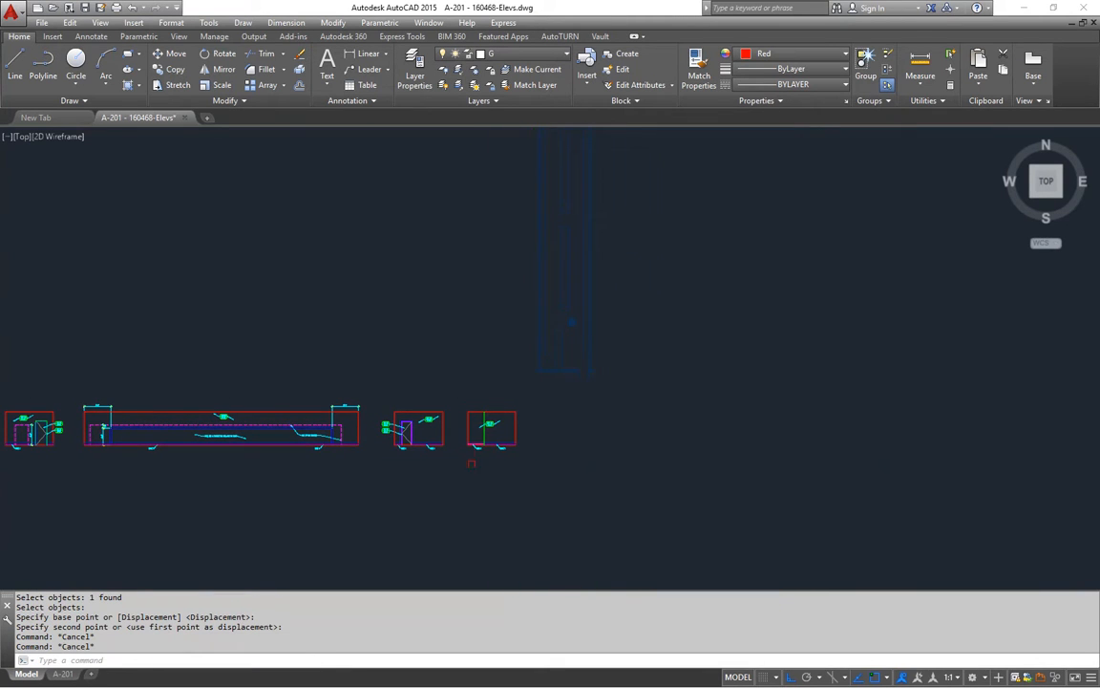
Step: Copy the last elevation with its tags to the right, aligning its left edge with the plan's left wall through an X point filter
{"action": "type", "text": "c"}
{"action": "key", "text": "Return"}
{"action": "scroll", "coordinate": [454, 391], "scroll_direction": "up", "scroll_amount": 4}
{"action": "left_click", "coordinate": [442, 354]}
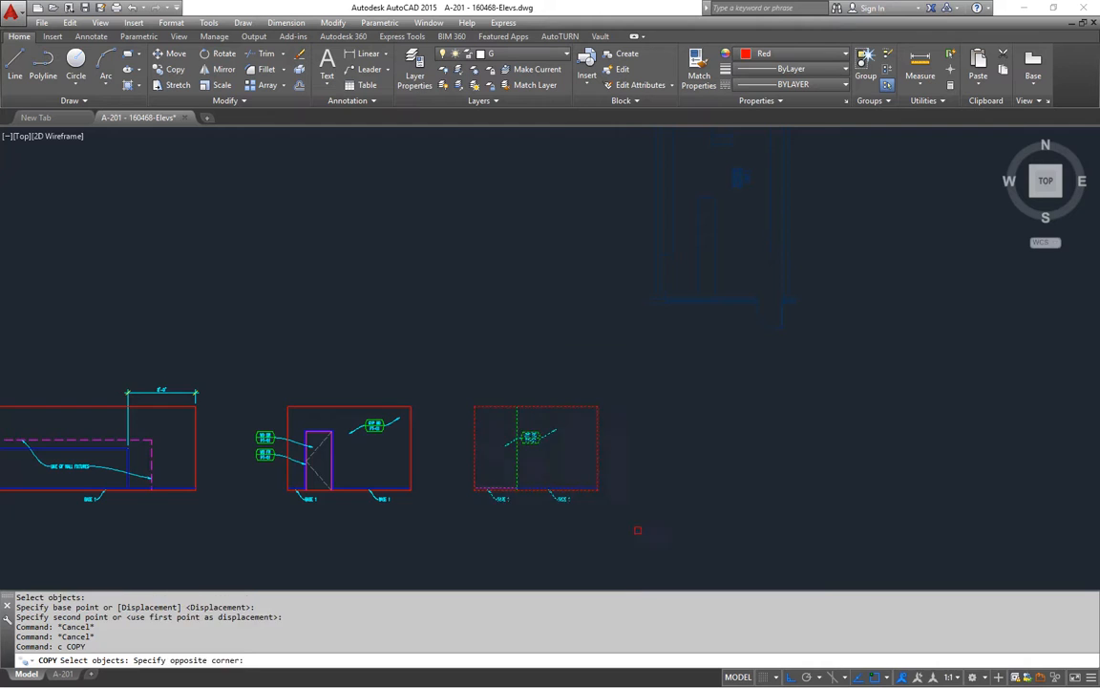
{"action": "left_click", "coordinate": [638, 530]}
{"action": "scroll", "coordinate": [496, 496], "scroll_direction": "up", "scroll_amount": 8}
{"action": "key", "text": "Return"}
{"action": "left_click", "coordinate": [384, 439]}
{"action": "scroll", "coordinate": [449, 444], "scroll_direction": "down", "scroll_amount": 4}
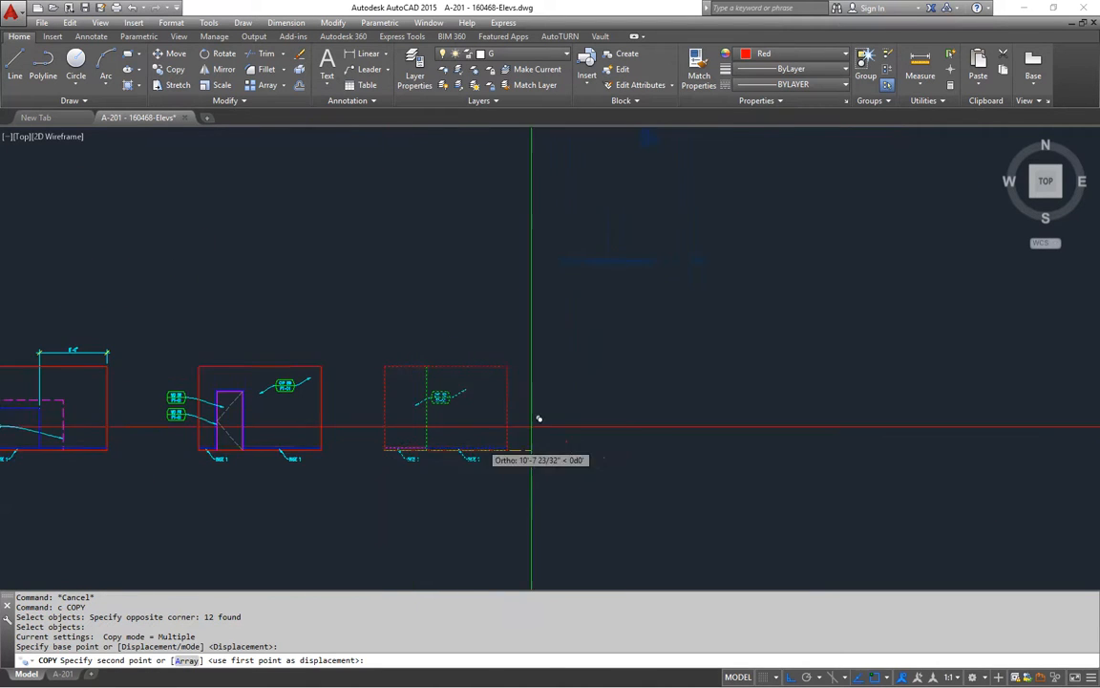
{"action": "type", "text": ".x"}
{"action": "key", "text": "Return"}
{"action": "middle_click_drag", "start_coordinate": [545, 277], "coordinate": [560, 525]}
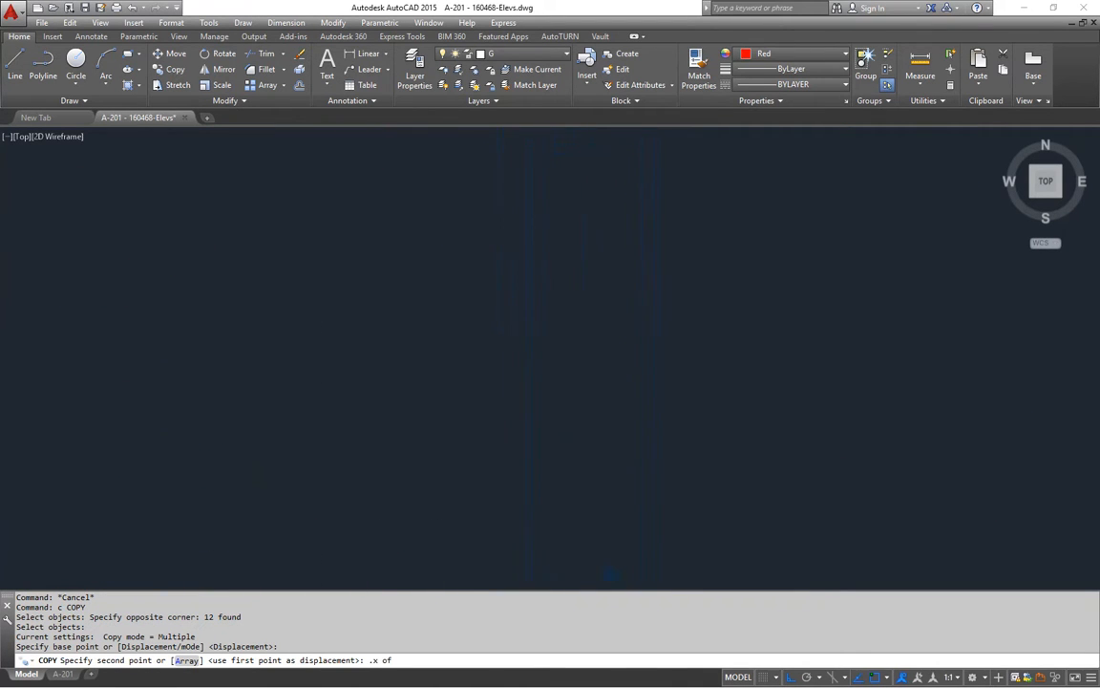
{"action": "scroll", "coordinate": [590, 495], "scroll_direction": "down", "scroll_amount": 5}
{"action": "scroll", "coordinate": [580, 338], "scroll_direction": "up", "scroll_amount": 10}
{"action": "scroll", "coordinate": [563, 229], "scroll_direction": "up", "scroll_amount": 9}
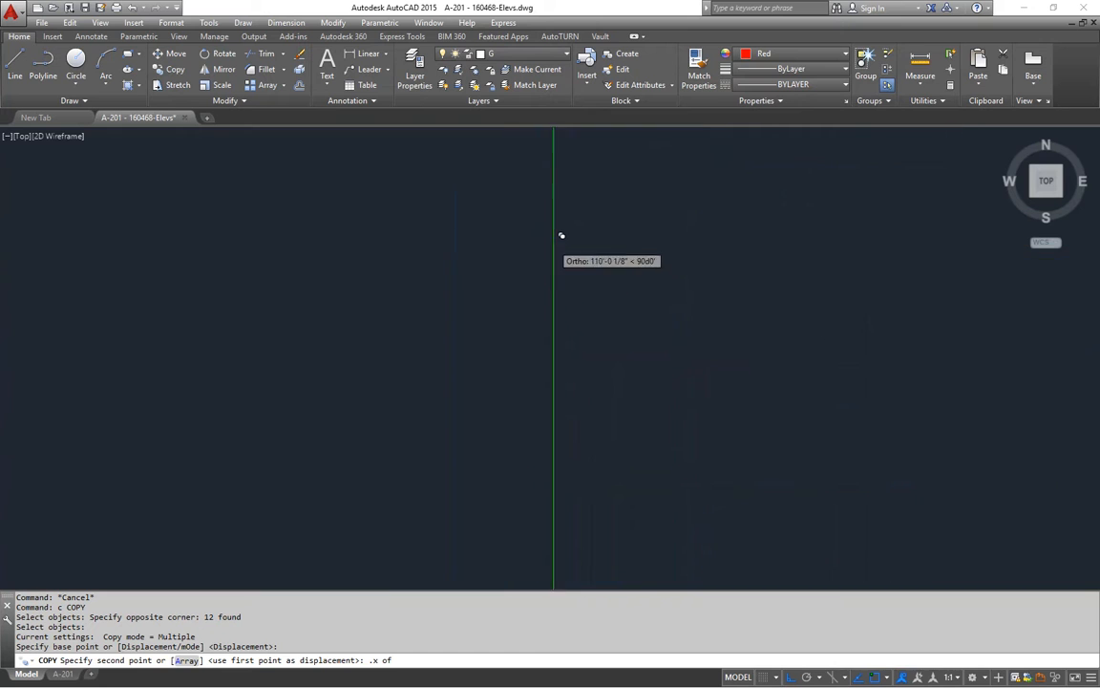
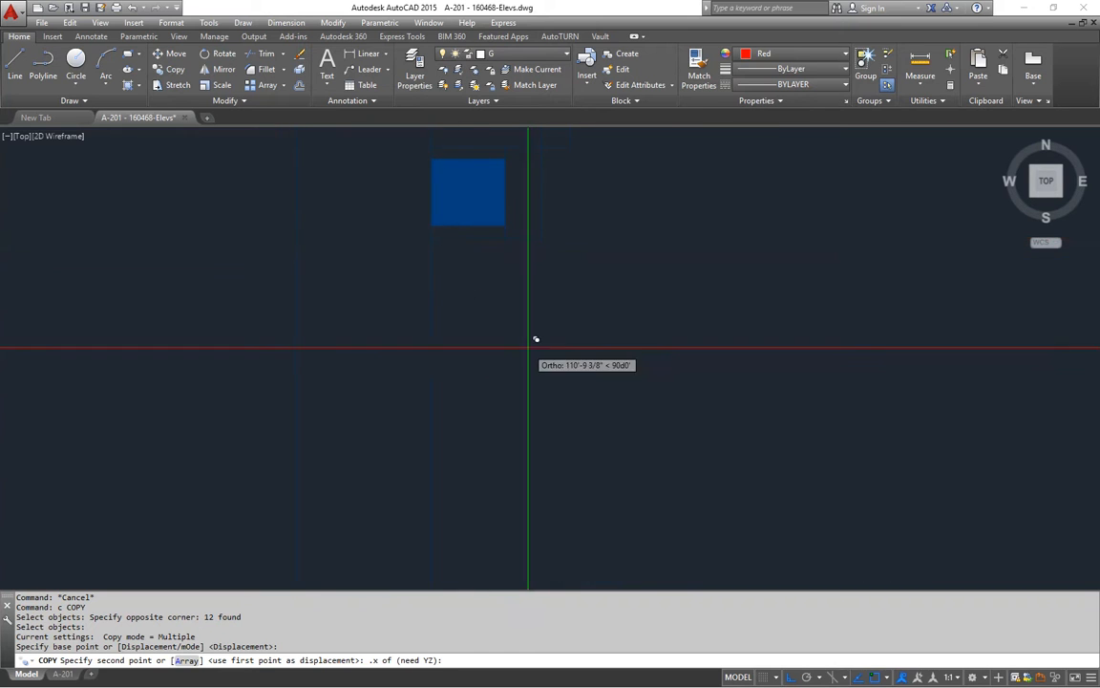
{"action": "scroll", "coordinate": [497, 304], "scroll_direction": "down", "scroll_amount": 5}
{"action": "scroll", "coordinate": [597, 283], "scroll_direction": "down", "scroll_amount": 4}
{"action": "middle_click_drag", "start_coordinate": [655, 430], "coordinate": [605, 206]}
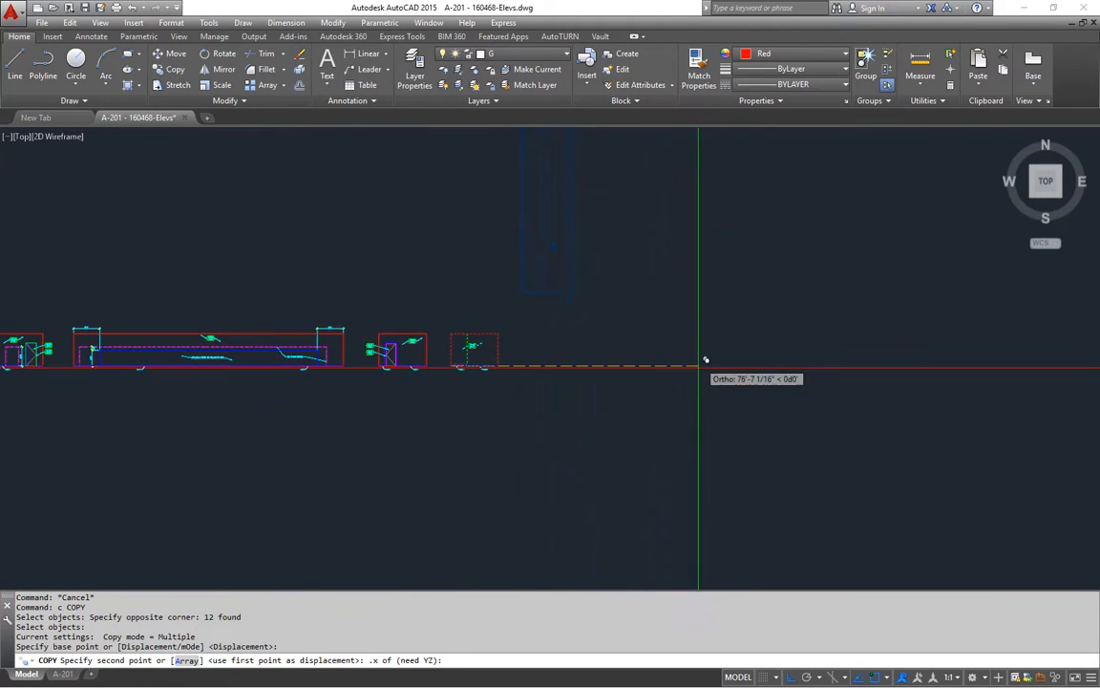
{"action": "left_click", "coordinate": [715, 411]}
{"action": "key", "text": "Escape"}
{"action": "scroll", "coordinate": [573, 415], "scroll_direction": "up", "scroll_amount": 5}
{"action": "middle_click_drag", "start_coordinate": [645, 420], "coordinate": [604, 421]}
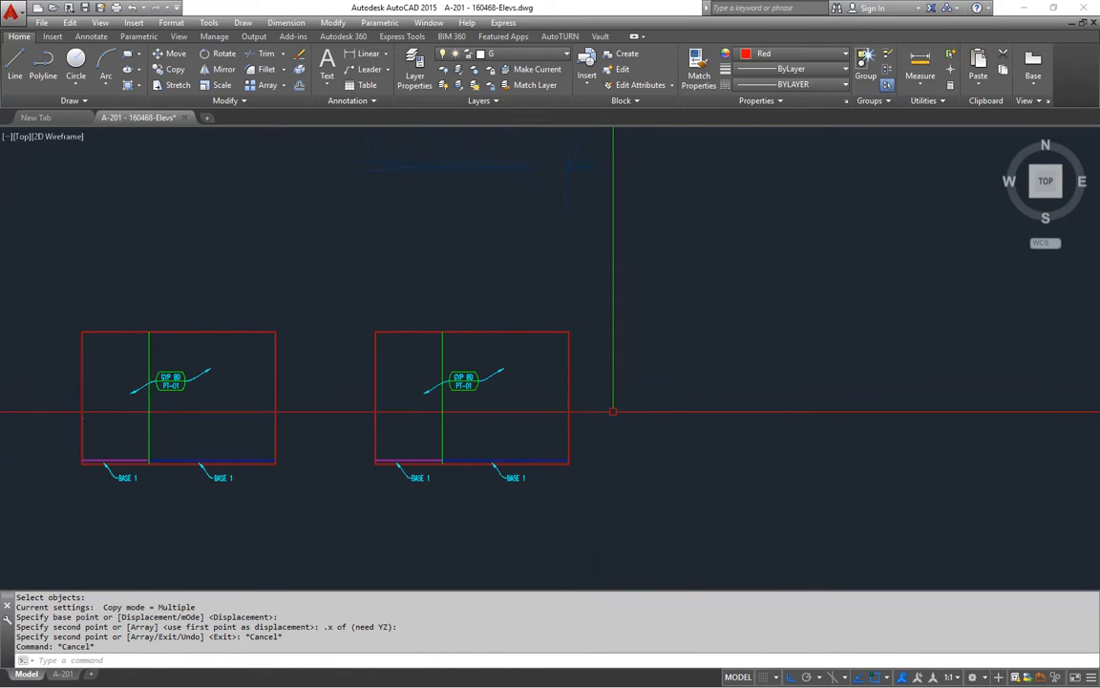
Step: Stretch the copied elevation's right edge to align with the plan's right wall at the restroom end, using an X point filter
{"action": "type", "text": "s"}
{"action": "key", "text": "space"}
{"action": "left_click", "coordinate": [630, 278]}
{"action": "left_click", "coordinate": [554, 503]}
{"action": "key", "text": "space"}
{"action": "left_click", "coordinate": [570, 333]}
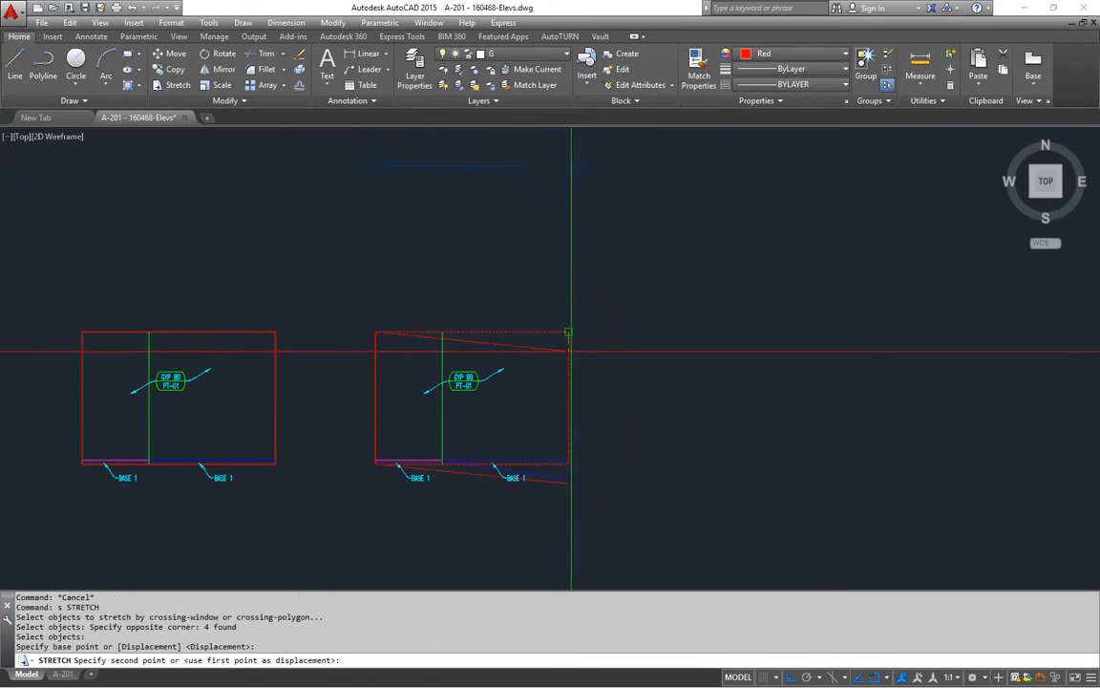
{"action": "scroll", "coordinate": [572, 354], "scroll_direction": "down", "scroll_amount": 6}
{"action": "middle_click_drag", "start_coordinate": [590, 254], "coordinate": [582, 483]}
{"action": "scroll", "coordinate": [570, 237], "scroll_direction": "up", "scroll_amount": 7}
{"action": "middle_click_drag", "start_coordinate": [571, 233], "coordinate": [572, 342]}
{"action": "scroll", "coordinate": [572, 330], "scroll_direction": "up", "scroll_amount": 5}
{"action": "scroll", "coordinate": [609, 420], "scroll_direction": "down", "scroll_amount": 5}
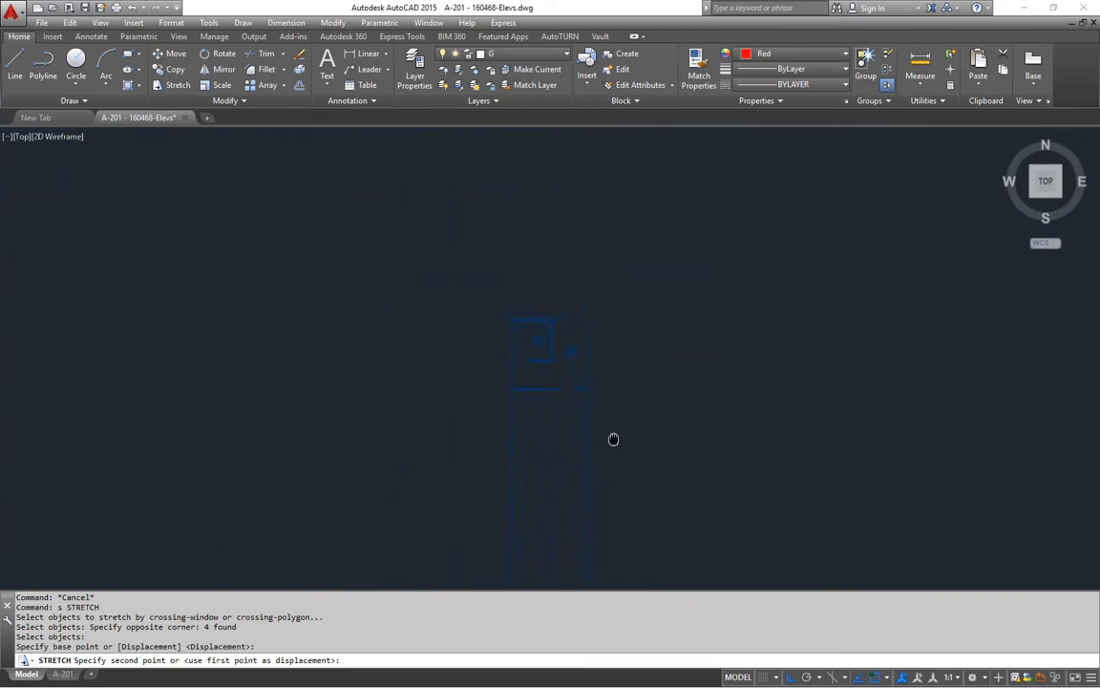
{"action": "middle_click_drag", "start_coordinate": [664, 422], "coordinate": [606, 339]}
{"action": "middle_click_drag", "start_coordinate": [616, 483], "coordinate": [620, 334]}
{"action": "scroll", "coordinate": [620, 336], "scroll_direction": "up", "scroll_amount": 2}
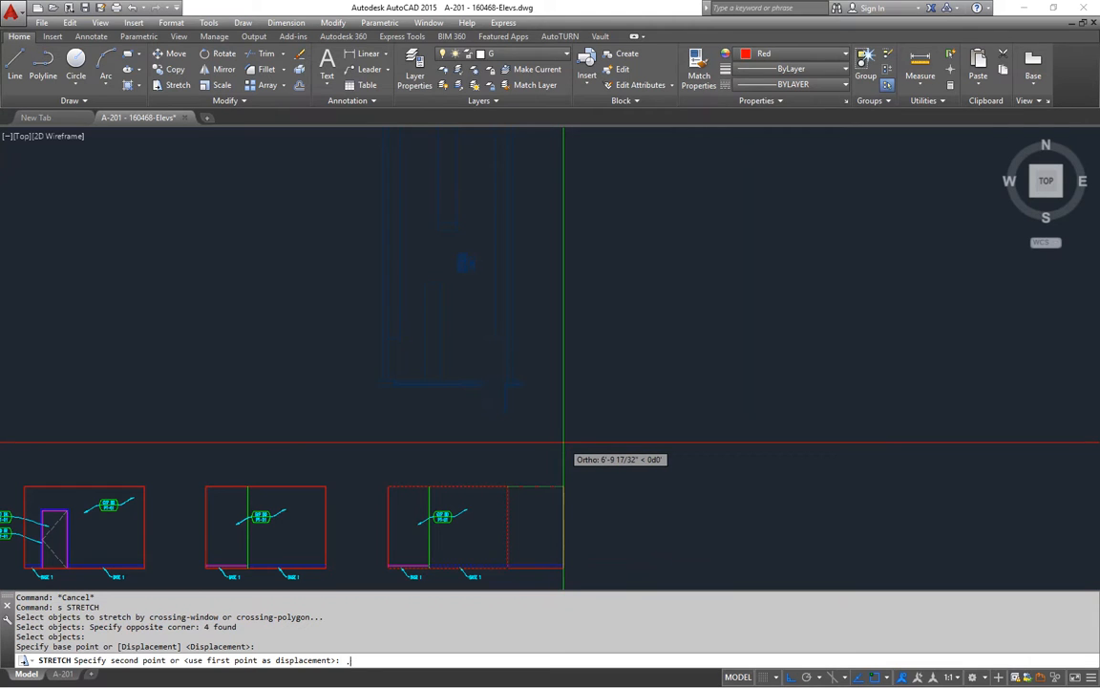
{"action": "key", "text": "Return"}
{"action": "scroll", "coordinate": [580, 344], "scroll_direction": "up", "scroll_amount": 8}
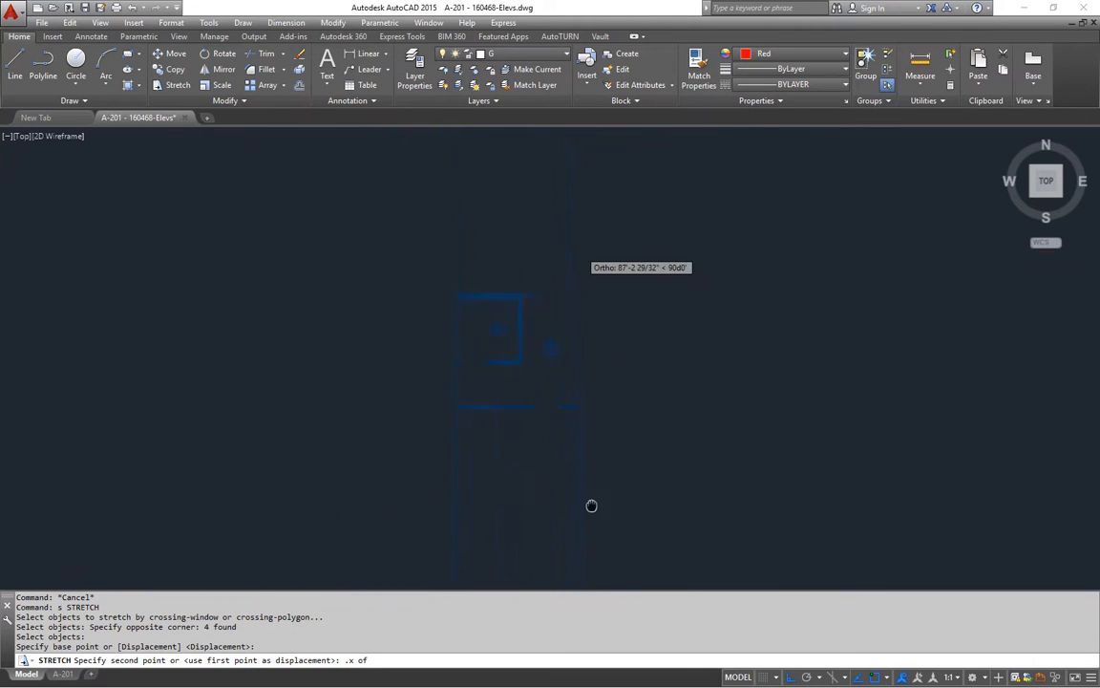
{"action": "left_click", "coordinate": [578, 334]}
{"action": "scroll", "coordinate": [564, 358], "scroll_direction": "down", "scroll_amount": 5}
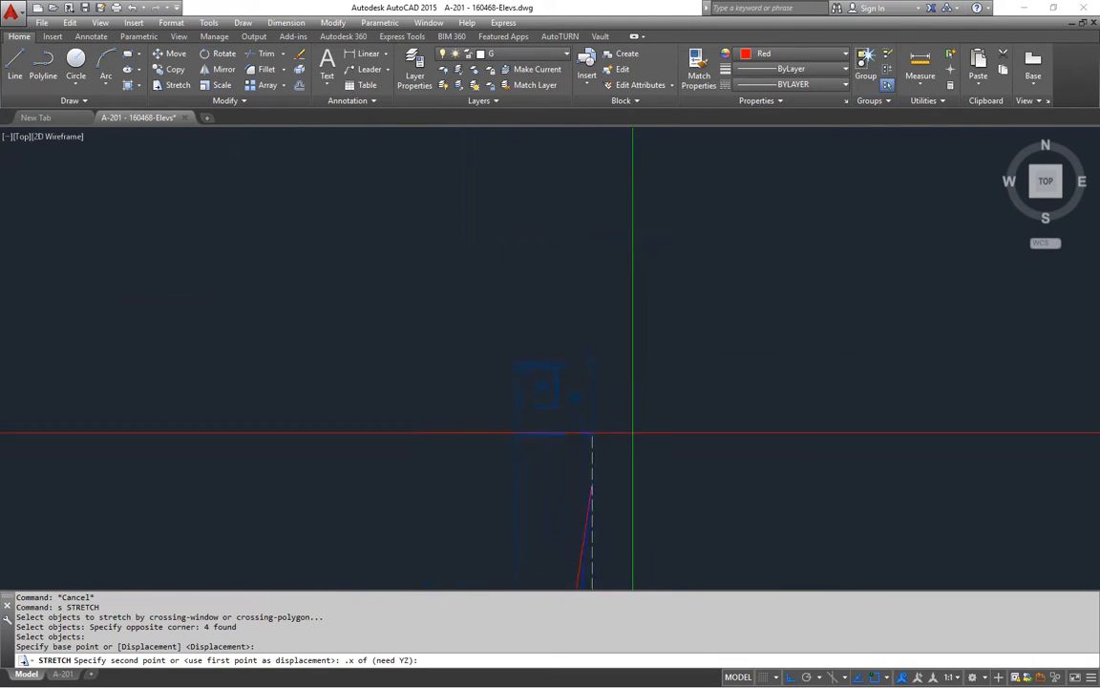
{"action": "scroll", "coordinate": [586, 467], "scroll_direction": "down", "scroll_amount": 5}
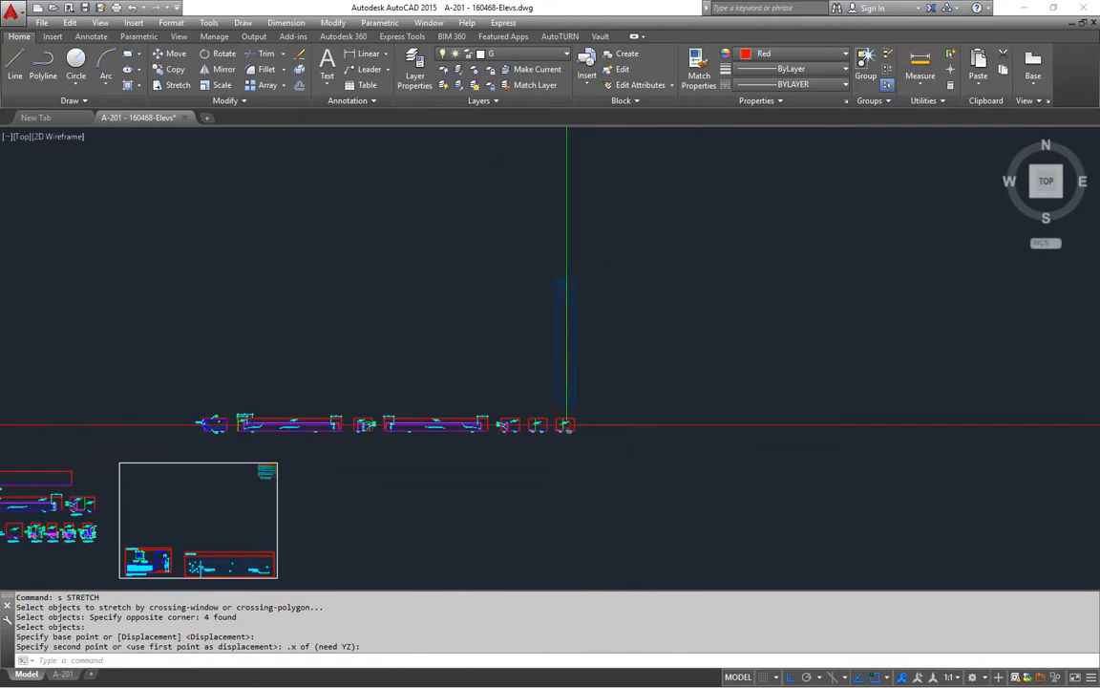
{"action": "scroll", "coordinate": [564, 430], "scroll_direction": "up", "scroll_amount": 4}
{"action": "scroll", "coordinate": [542, 465], "scroll_direction": "up", "scroll_amount": 4}
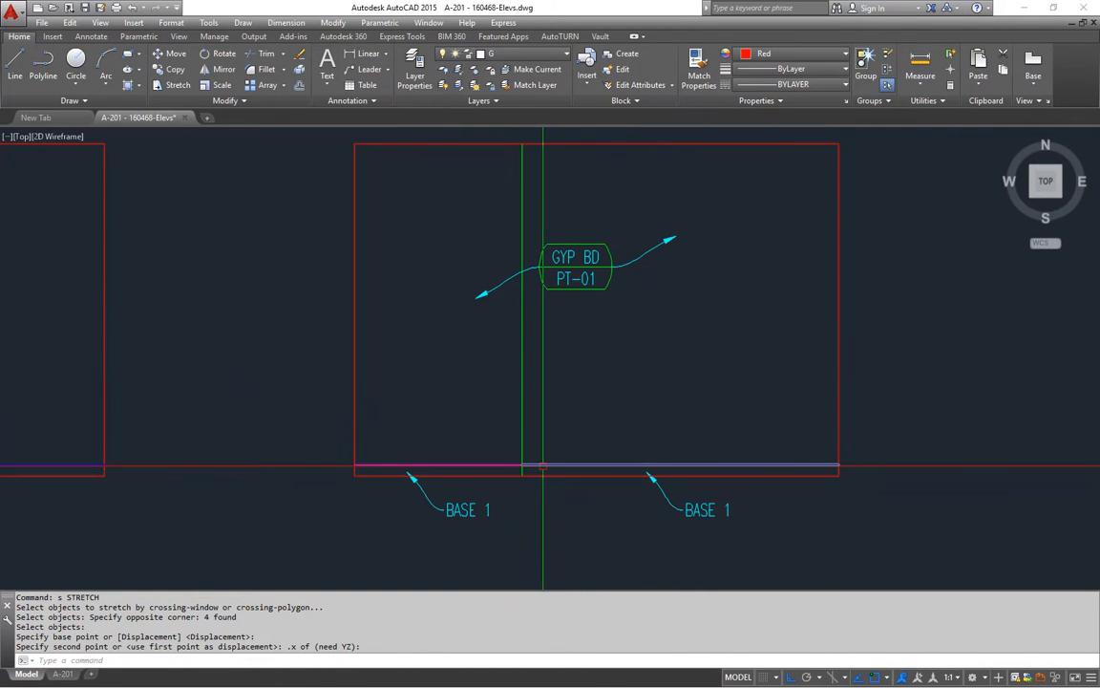
Step: Move the GYP BD / PT-01 tag and its leaders straight right, outside the last elevation
{"action": "scroll", "coordinate": [489, 413], "scroll_direction": "down", "scroll_amount": 4}
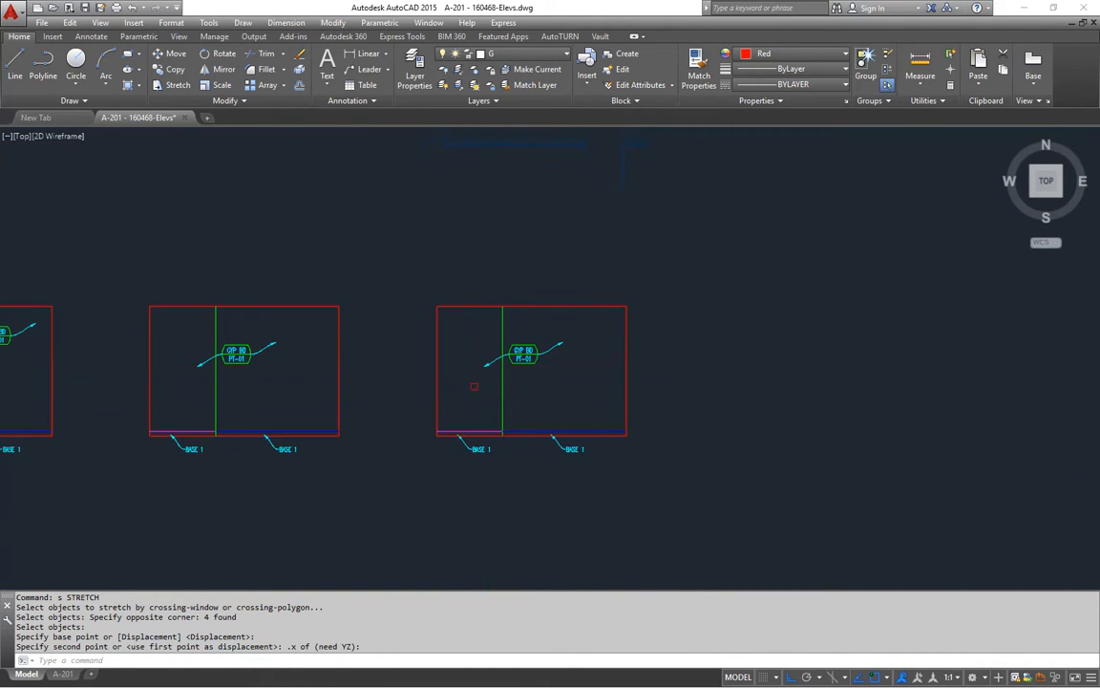
{"action": "key", "text": "Escape"}
{"action": "key", "text": "Escape"}
{"action": "key", "text": "Escape"}
{"action": "key", "text": "Escape"}
{"action": "key", "text": "Escape"}
{"action": "scroll", "coordinate": [483, 432], "scroll_direction": "up", "scroll_amount": 2}
{"action": "type", "text": "m"}
{"action": "key", "text": "Return"}
{"action": "left_click", "coordinate": [613, 323]}
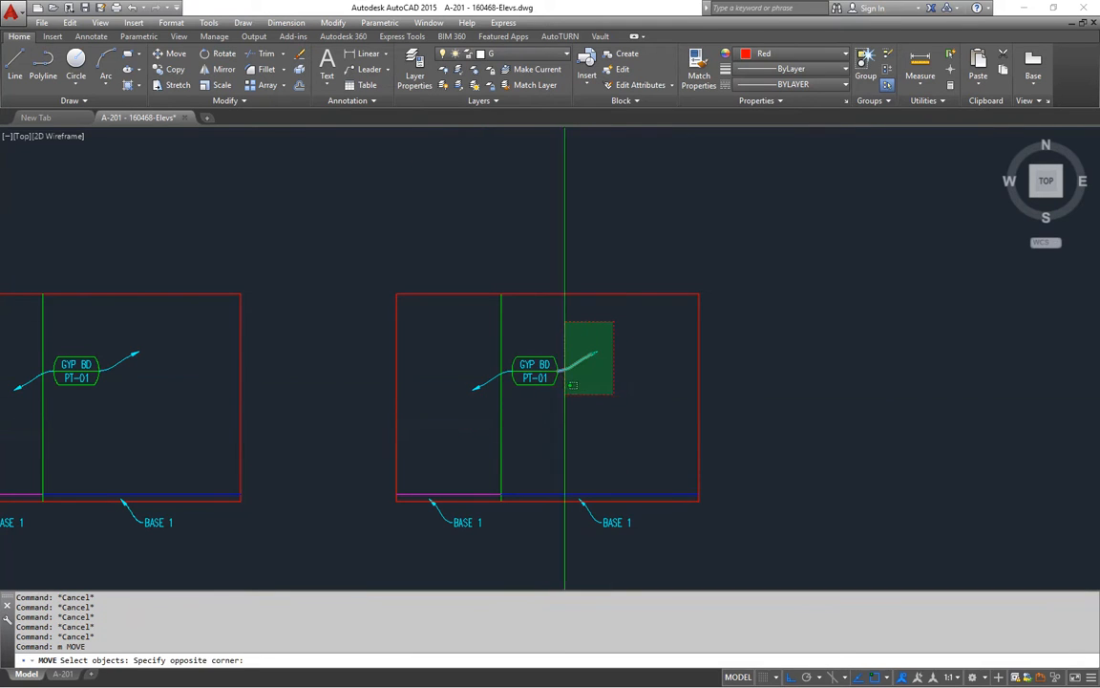
{"action": "left_click", "coordinate": [508, 405]}
{"action": "key", "text": "Return"}
{"action": "left_click", "coordinate": [528, 397]}
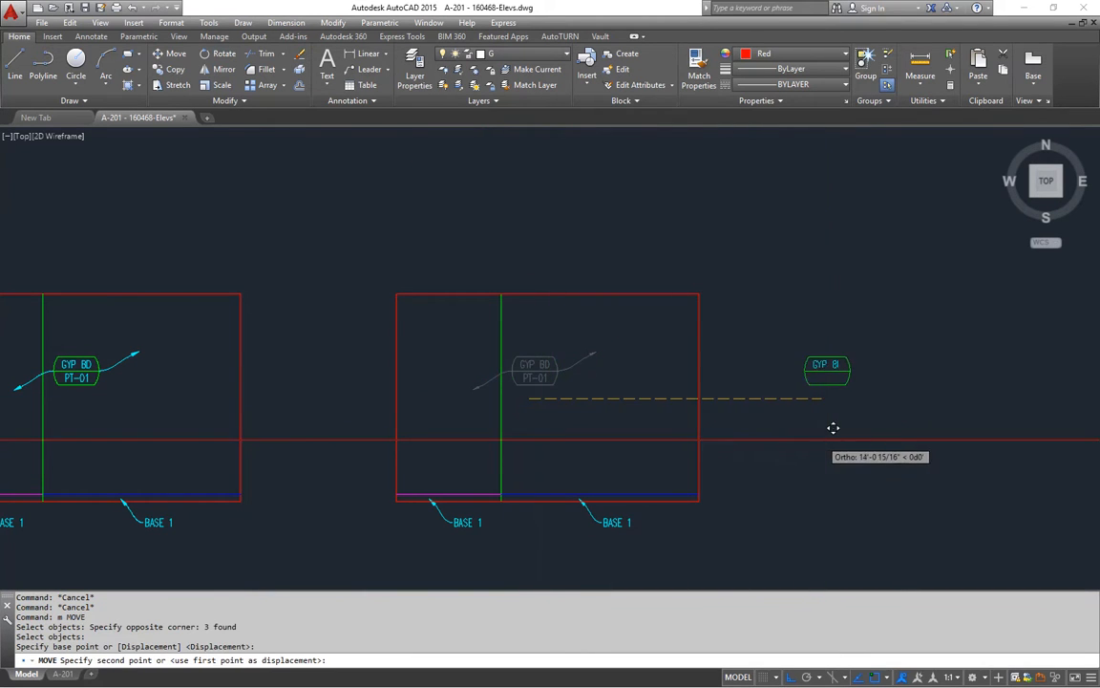
{"action": "left_click", "coordinate": [833, 427]}
{"action": "key", "text": "Escape"}
{"action": "key", "text": "Escape"}
Step: Mirror the last elevation's vertical corner line and both base lines about the elevation's centre, erasing the originals
{"action": "type", "text": "mi"}
{"action": "key", "text": "Return"}
{"action": "left_click", "coordinate": [545, 446]}
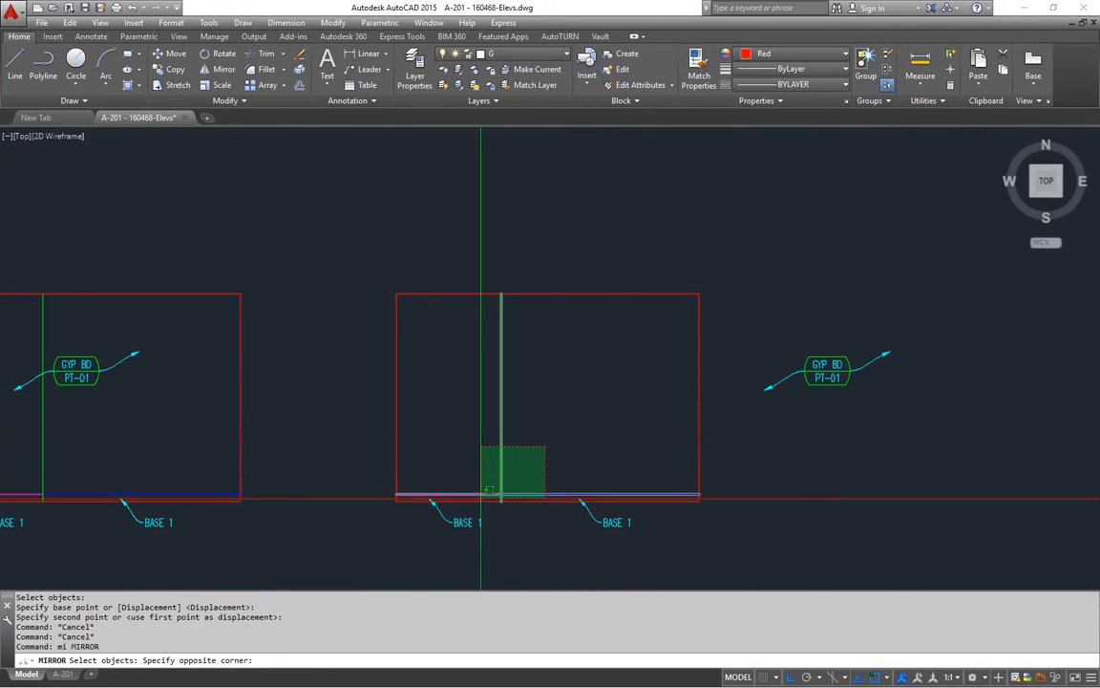
{"action": "left_click", "coordinate": [483, 494]}
{"action": "left_click", "coordinate": [548, 294]}
{"action": "left_click", "coordinate": [512, 214]}
{"action": "type", "text": "y"}
{"action": "key", "text": "Return"}
{"action": "key", "text": "Escape"}
Step: Stretch the last elevation's vertical corner line to align with the plan's restroom wall corner, using an X point filter
{"action": "type", "text": "s"}
{"action": "key", "text": "Return"}
{"action": "left_click", "coordinate": [617, 268]}
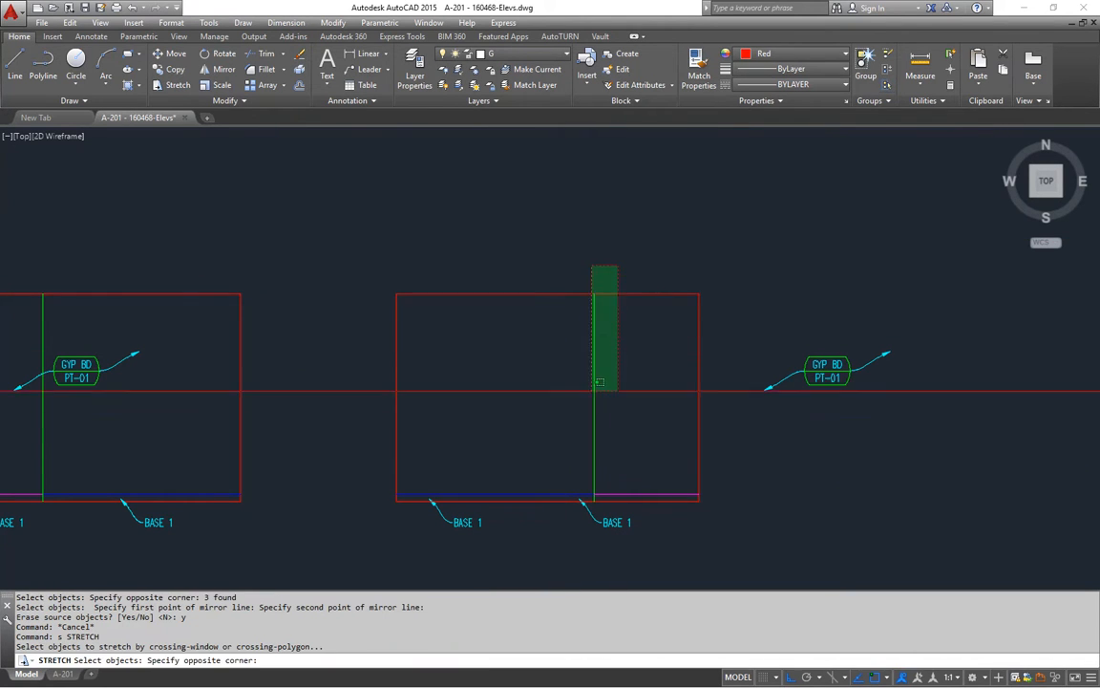
{"action": "left_click", "coordinate": [595, 495]}
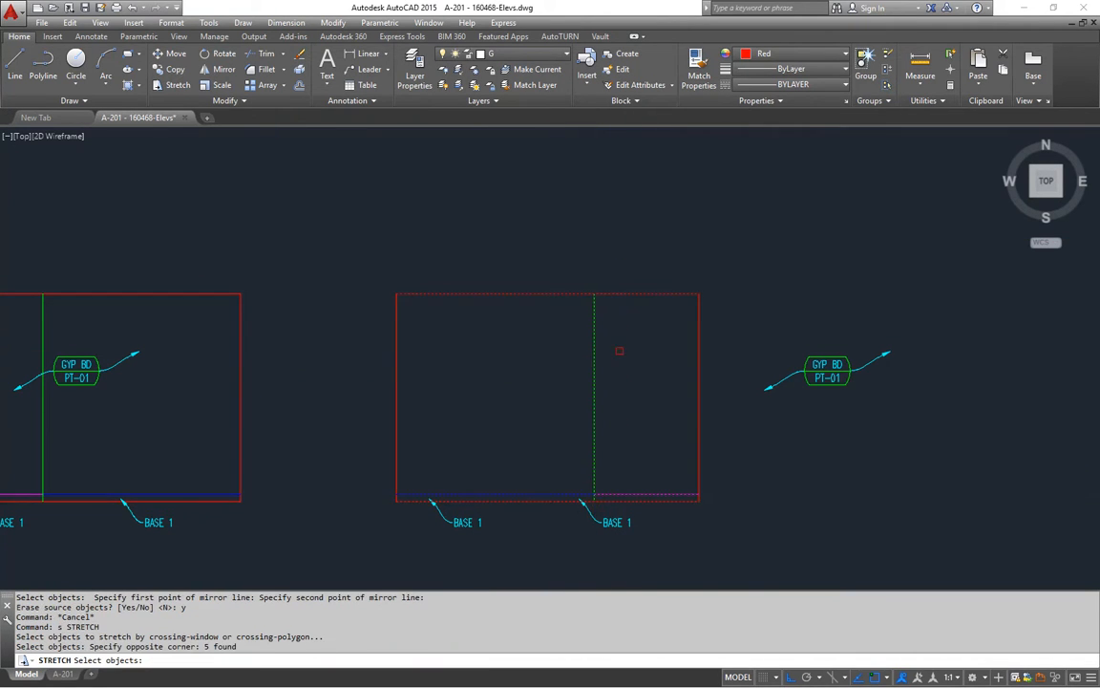
{"action": "key", "text": "Return"}
{"action": "left_click", "coordinate": [594, 294]}
{"action": "scroll", "coordinate": [593, 306], "scroll_direction": "down", "scroll_amount": 5}
{"action": "type", "text": ".x"}
{"action": "scroll", "coordinate": [592, 315], "scroll_direction": "up", "scroll_amount": 5}
{"action": "scroll", "coordinate": [579, 357], "scroll_direction": "down", "scroll_amount": 3}
{"action": "scroll", "coordinate": [560, 356], "scroll_direction": "up", "scroll_amount": 6}
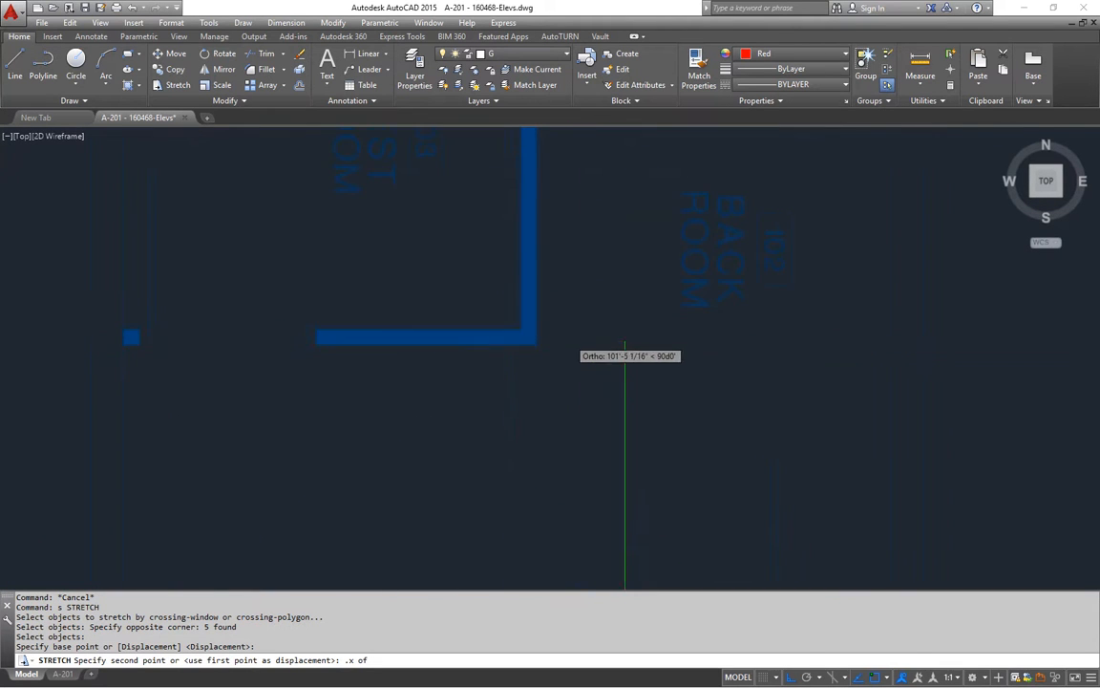
{"action": "left_click", "coordinate": [520, 340]}
{"action": "scroll", "coordinate": [530, 383], "scroll_direction": "down", "scroll_amount": 5}
{"action": "scroll", "coordinate": [565, 150], "scroll_direction": "down", "scroll_amount": 1}
{"action": "middle_click_drag", "start_coordinate": [561, 459], "coordinate": [575, 297]}
{"action": "scroll", "coordinate": [537, 359], "scroll_direction": "up", "scroll_amount": 4}
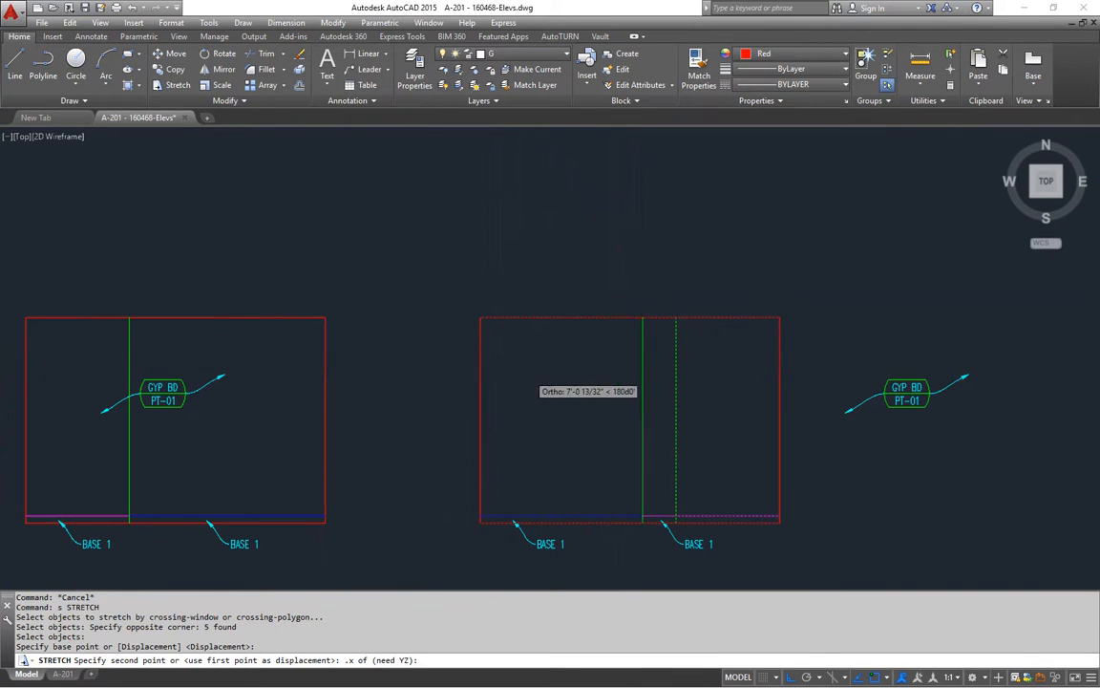
{"action": "left_click", "coordinate": [411, 394]}
{"action": "scroll", "coordinate": [601, 467], "scroll_direction": "up", "scroll_amount": 4}
{"action": "scroll", "coordinate": [530, 475], "scroll_direction": "down", "scroll_amount": 4}
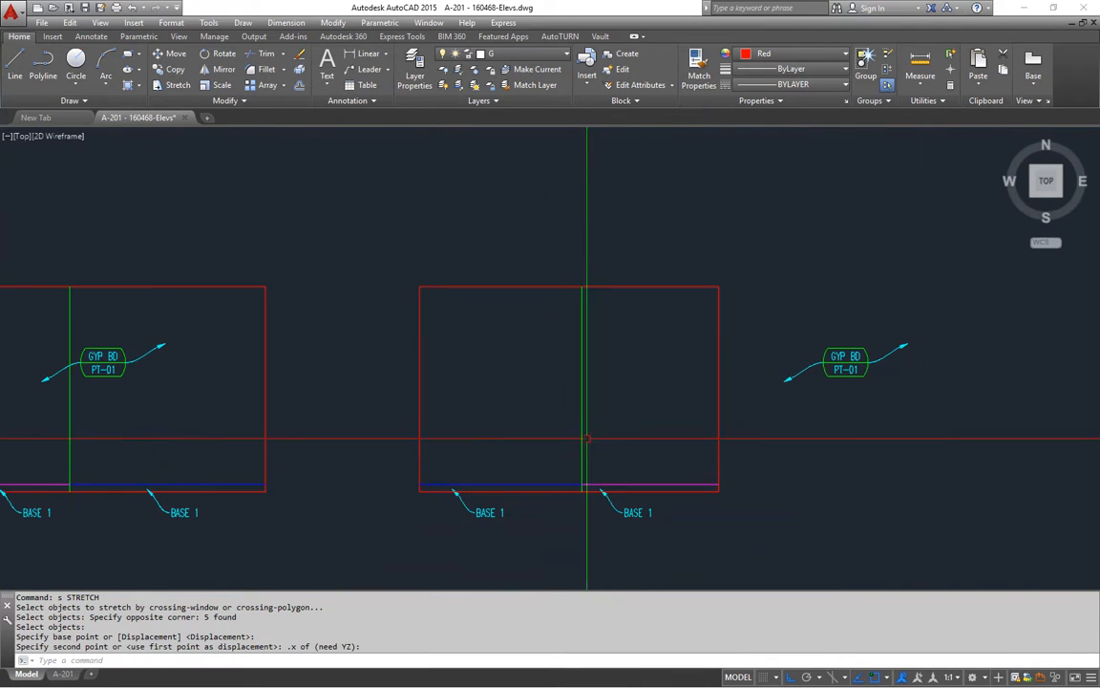
Step: Copy the door with its WD DR and WD FR tags from the earlier elevation in the row into the last elevation
{"action": "scroll", "coordinate": [511, 461], "scroll_direction": "down", "scroll_amount": 2}
{"action": "middle_click_drag", "start_coordinate": [535, 452], "coordinate": [761, 445]}
{"action": "middle_click_drag", "start_coordinate": [502, 466], "coordinate": [698, 433]}
{"action": "scroll", "coordinate": [290, 382], "scroll_direction": "up", "scroll_amount": 4}
{"action": "key", "text": "Escape"}
{"action": "key", "text": "Escape"}
{"action": "type", "text": "c"}
{"action": "key", "text": "Return"}
{"action": "left_click", "coordinate": [319, 253]}
{"action": "left_click", "coordinate": [229, 435]}
{"action": "left_click", "coordinate": [512, 266]}
{"action": "left_click", "coordinate": [386, 467]}
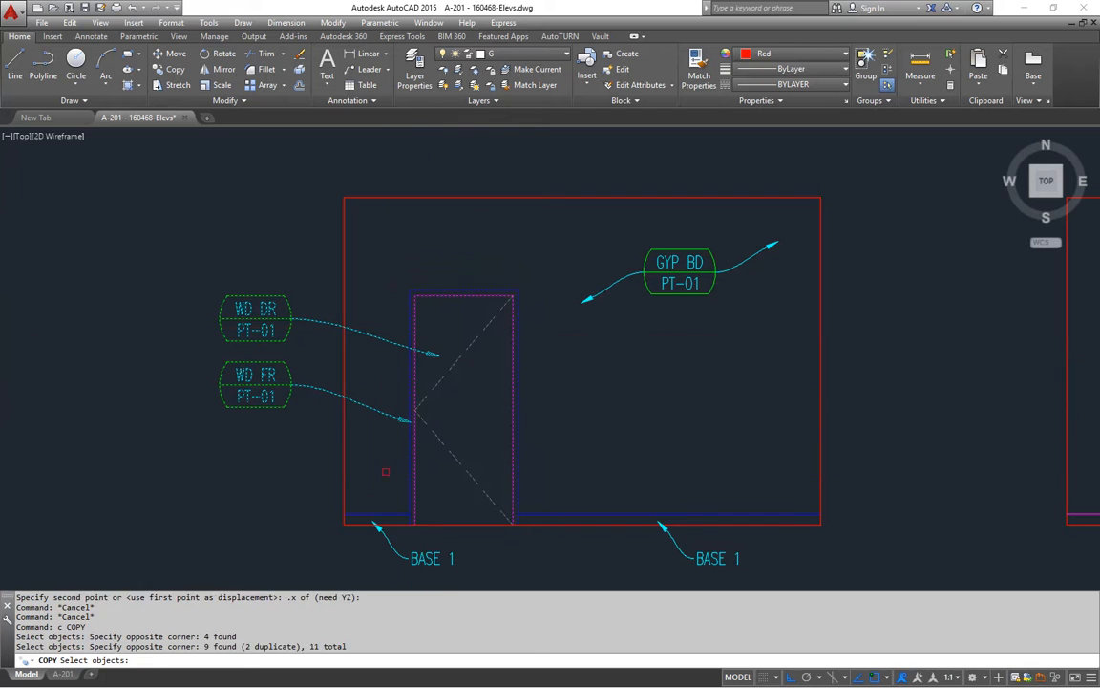
{"action": "key", "text": "Return"}
{"action": "left_click", "coordinate": [354, 529]}
{"action": "scroll", "coordinate": [353, 527], "scroll_direction": "down", "scroll_amount": 4}
{"action": "middle_click_drag", "start_coordinate": [456, 508], "coordinate": [41, 438]}
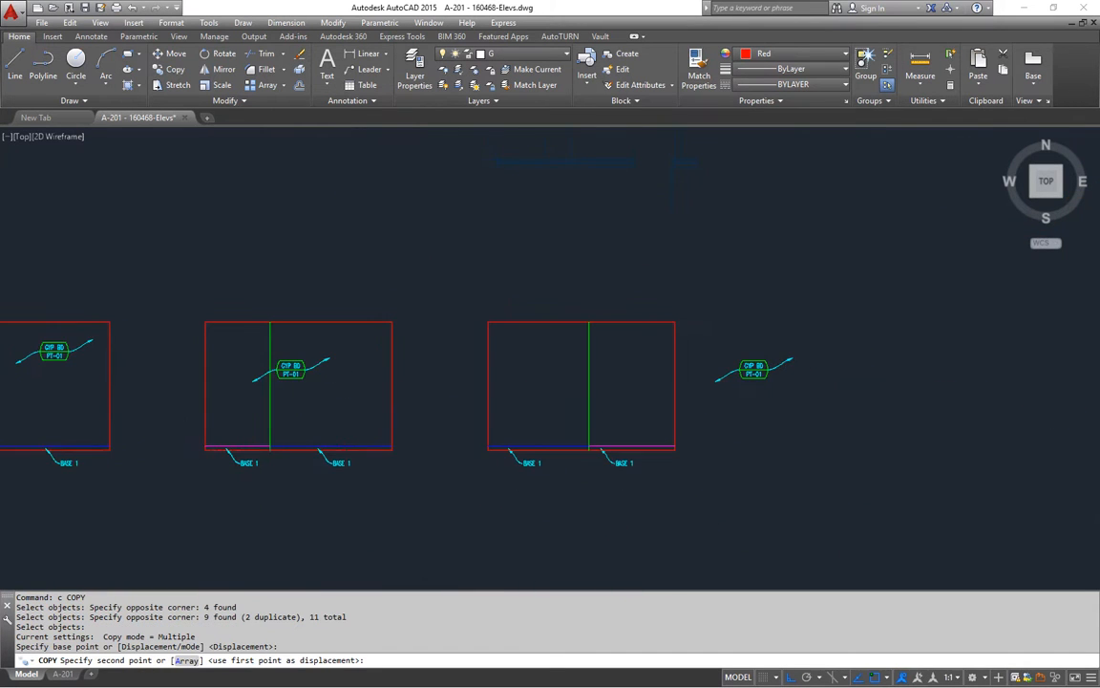
{"action": "scroll", "coordinate": [484, 458], "scroll_direction": "up", "scroll_amount": 2}
{"action": "left_click", "coordinate": [503, 442]}
{"action": "key", "text": "Escape"}
{"action": "scroll", "coordinate": [508, 442], "scroll_direction": "up", "scroll_amount": 1}
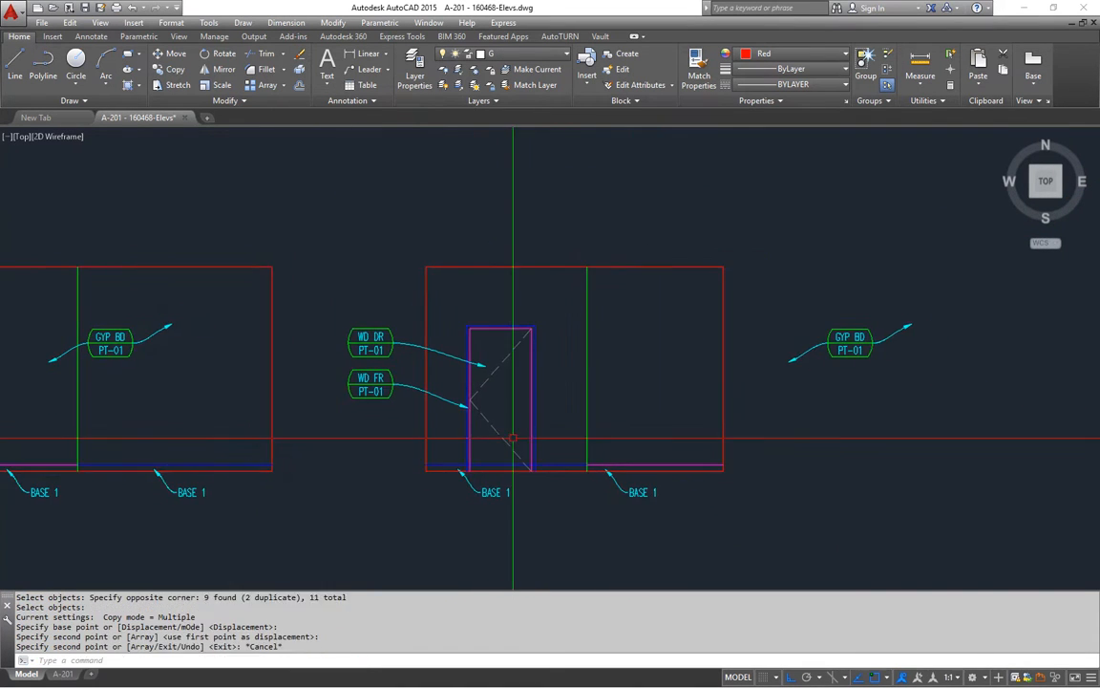
Step: Draw a vertical reference line from the plan's restroom door opening down through the last elevation
{"action": "scroll", "coordinate": [512, 306], "scroll_direction": "down", "scroll_amount": 5}
{"action": "middle_click_drag", "start_coordinate": [512, 304], "coordinate": [511, 428]}
{"action": "type", "text": "l"}
{"action": "key", "text": "Return"}
{"action": "scroll", "coordinate": [541, 485], "scroll_direction": "up", "scroll_amount": 6}
{"action": "scroll", "coordinate": [503, 418], "scroll_direction": "up", "scroll_amount": 4}
{"action": "left_click", "coordinate": [520, 382]}
{"action": "scroll", "coordinate": [540, 389], "scroll_direction": "down", "scroll_amount": 8}
{"action": "middle_click_drag", "start_coordinate": [575, 491], "coordinate": [563, 262]}
{"action": "scroll", "coordinate": [562, 337], "scroll_direction": "down", "scroll_amount": 5}
{"action": "middle_click_drag", "start_coordinate": [557, 534], "coordinate": [553, 449]}
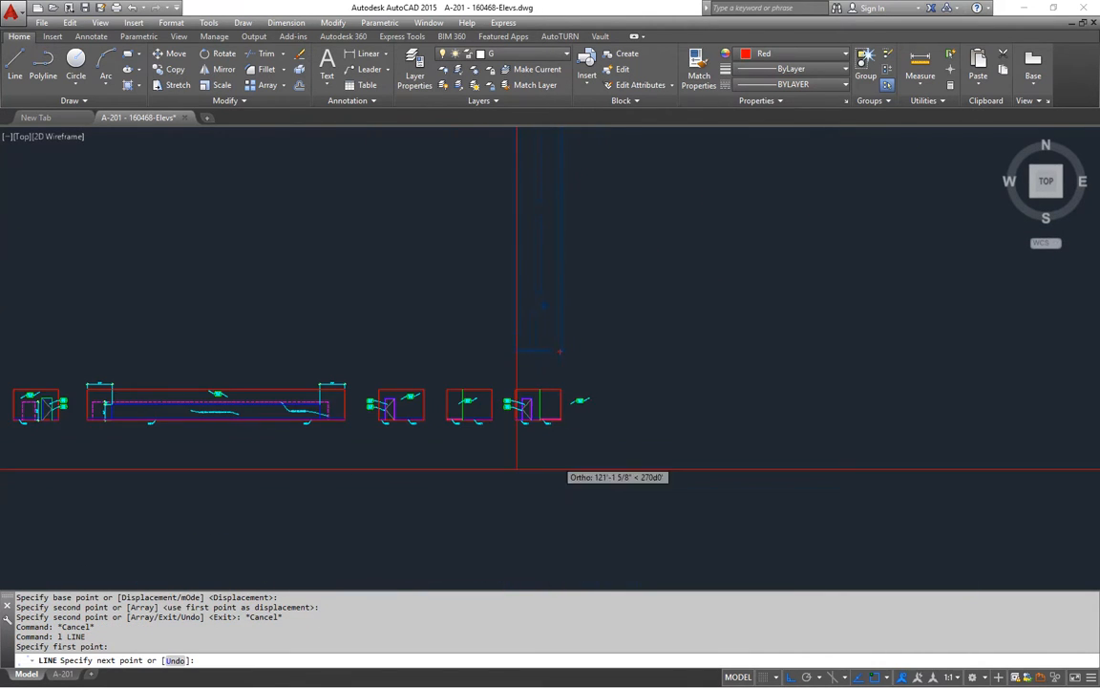
{"action": "left_click", "coordinate": [572, 503]}
{"action": "scroll", "coordinate": [515, 413], "scroll_direction": "up", "scroll_amount": 5}
{"action": "key", "text": "Escape"}
{"action": "key", "text": "Escape"}
{"action": "key", "text": "Escape"}
{"action": "scroll", "coordinate": [573, 415], "scroll_direction": "up", "scroll_amount": 5}
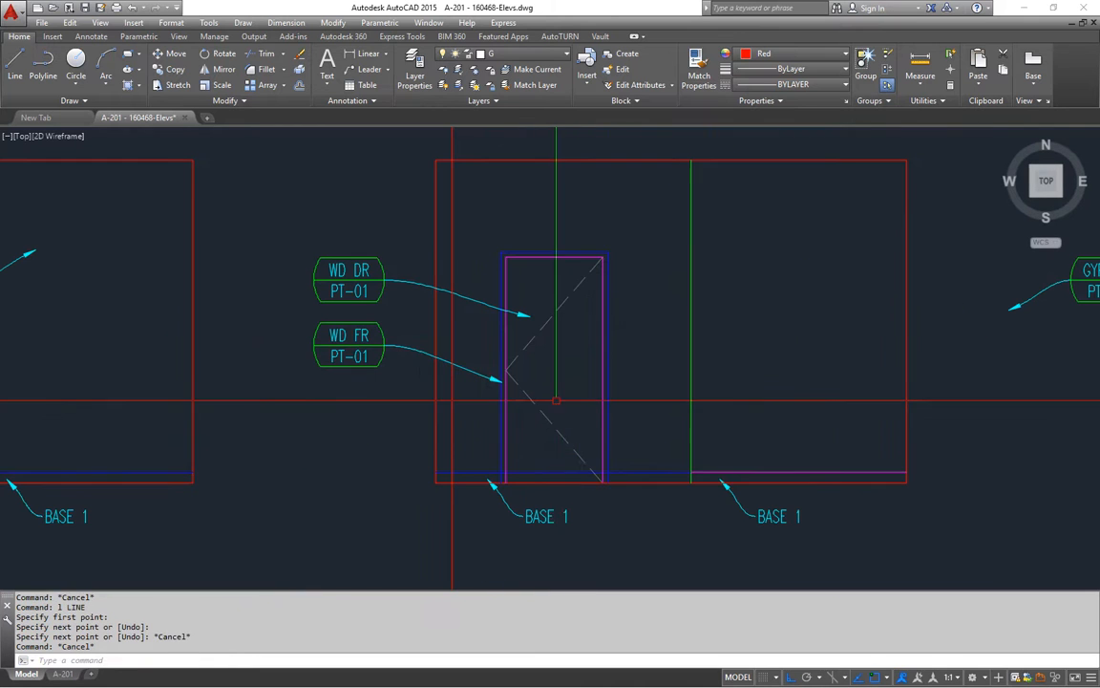
Step: Stretch the wood door, its frame and the tag leaders left so the door's edge meets the vertical reference line
{"action": "left_click", "coordinate": [645, 227]}
{"action": "left_click", "coordinate": [474, 545]}
{"action": "scroll", "coordinate": [513, 269], "scroll_direction": "up", "scroll_amount": 4}
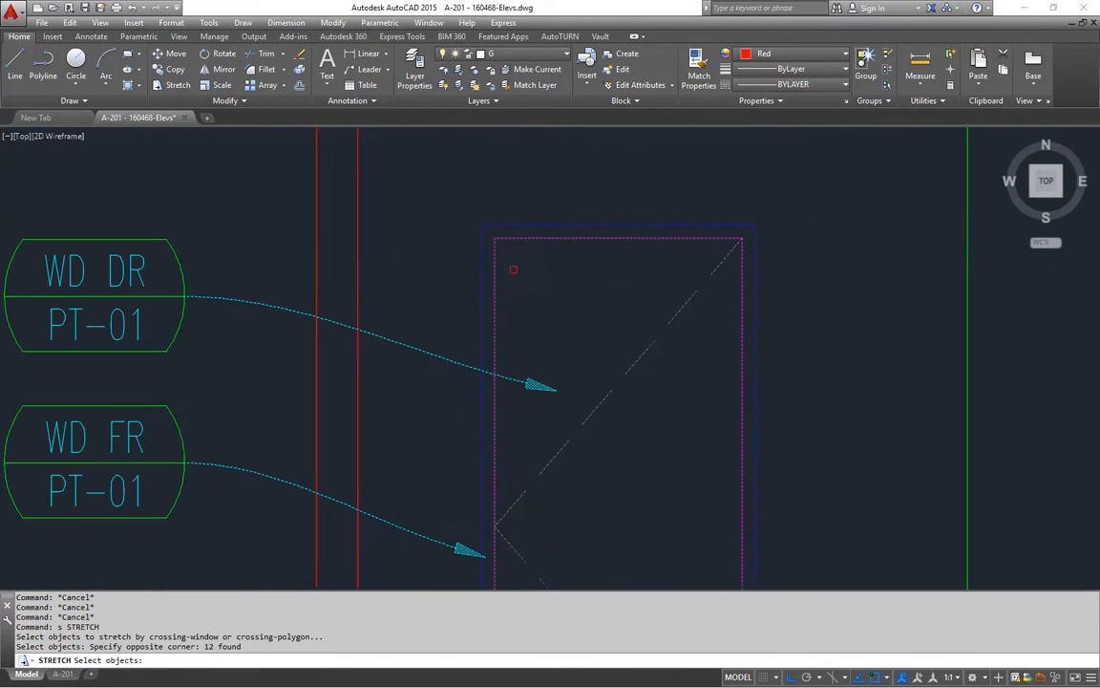
{"action": "key", "text": "Return"}
{"action": "left_click", "coordinate": [493, 236]}
{"action": "scroll", "coordinate": [553, 315], "scroll_direction": "down", "scroll_amount": 6}
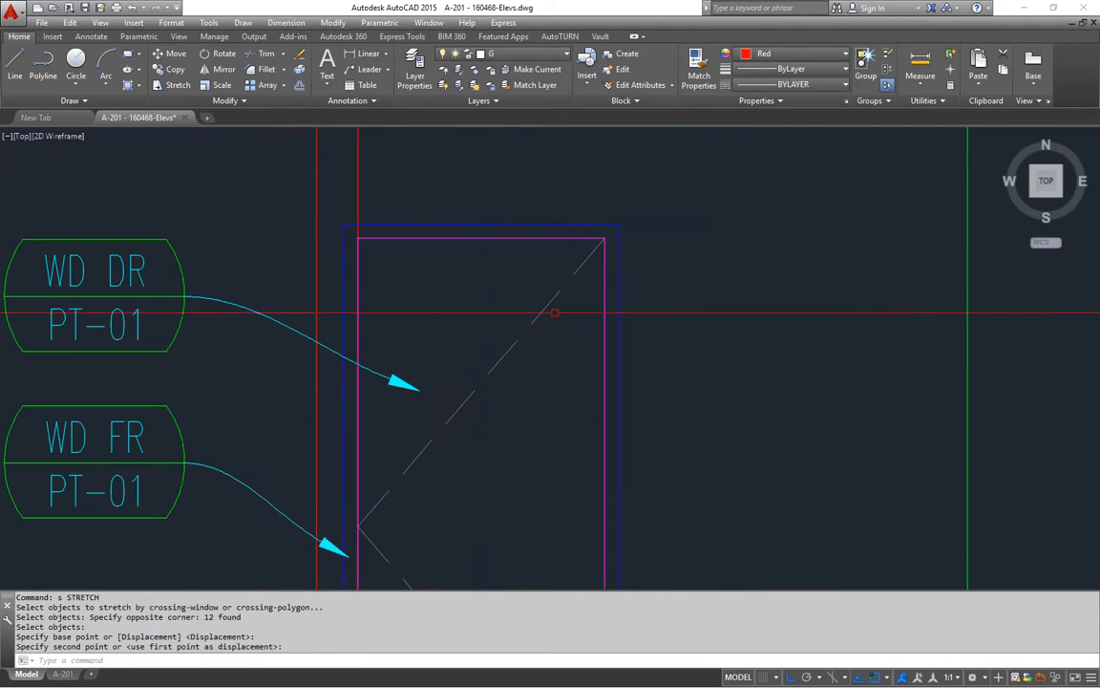
{"action": "key", "text": "Escape"}
{"action": "key", "text": "Escape"}
Step: Erase the vertical reference line running through the last elevation
{"action": "left_click", "coordinate": [495, 208]}
{"action": "type", "text": "e"}
{"action": "key", "text": "Return"}
{"action": "middle_click_drag", "start_coordinate": [609, 461], "coordinate": [592, 466]}
Step: Examine the floor plan and the original Back Room elevations to compare their doors and tags
{"action": "scroll", "coordinate": [531, 497], "scroll_direction": "down", "scroll_amount": 8}
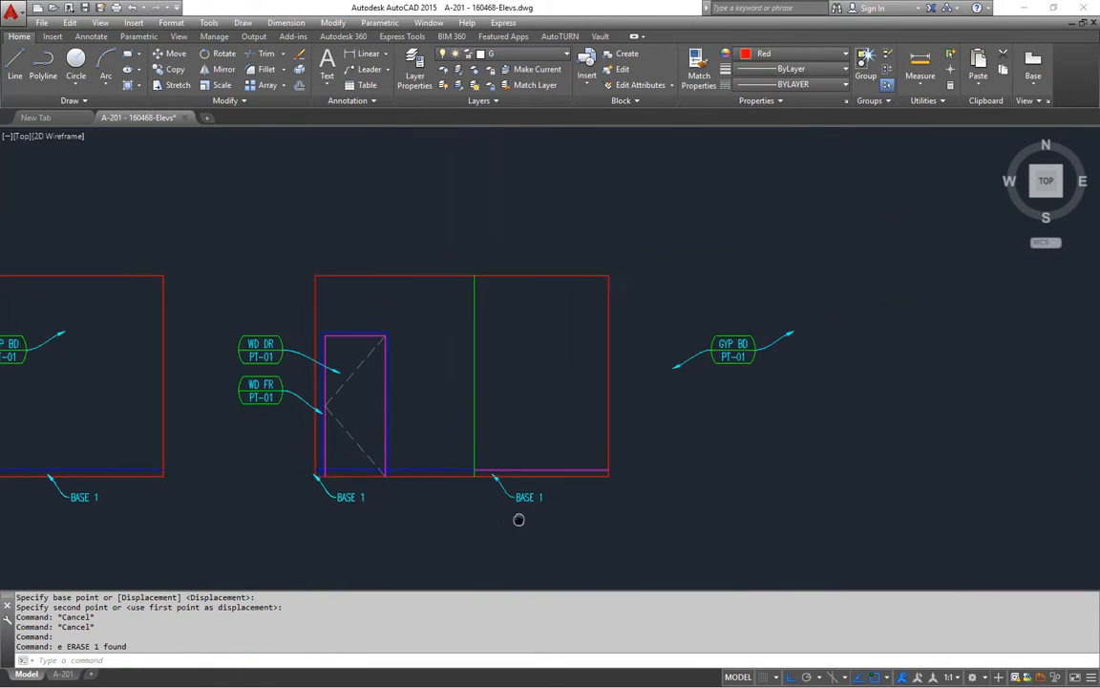
{"action": "middle_click_drag", "start_coordinate": [535, 319], "coordinate": [528, 440]}
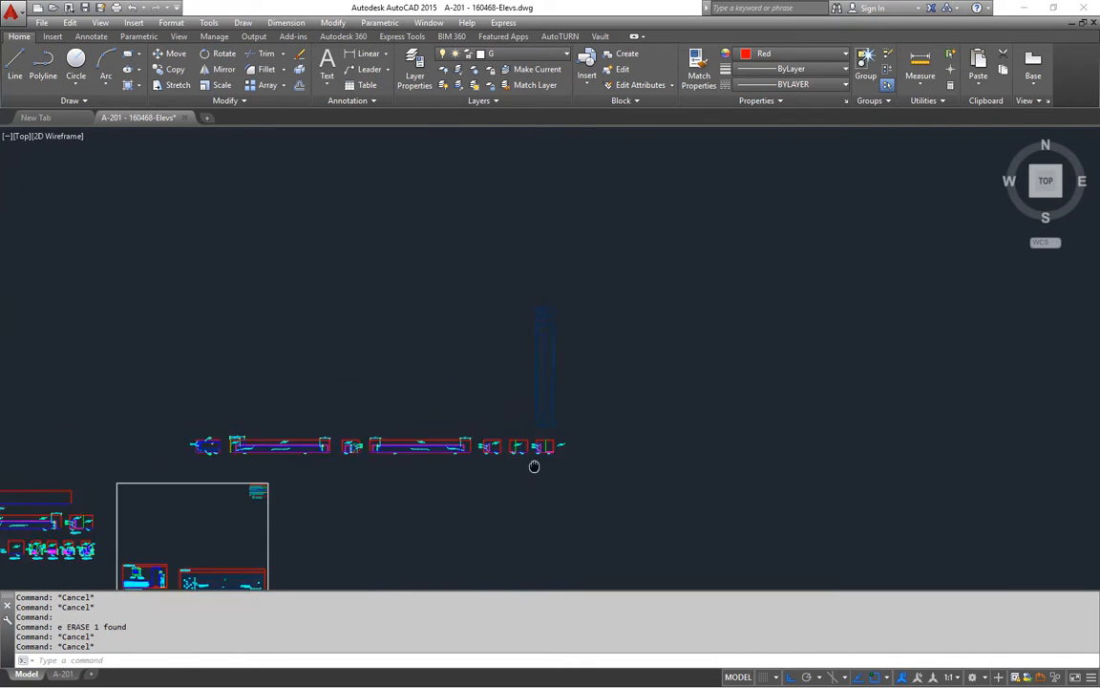
{"action": "middle_click_drag", "start_coordinate": [533, 461], "coordinate": [781, 275]}
{"action": "scroll", "coordinate": [327, 347], "scroll_direction": "up", "scroll_amount": 5}
{"action": "middle_click_drag", "start_coordinate": [311, 456], "coordinate": [474, 455]}
{"action": "scroll", "coordinate": [430, 422], "scroll_direction": "up", "scroll_amount": 2}
{"action": "scroll", "coordinate": [393, 399], "scroll_direction": "up", "scroll_amount": 2}
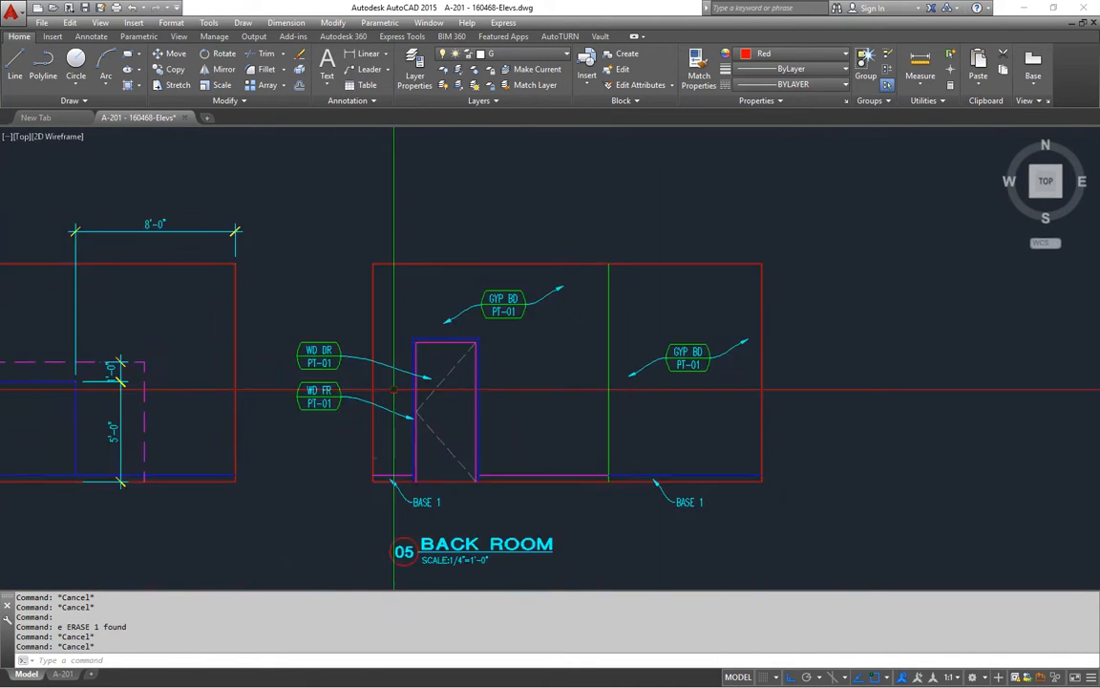
{"action": "scroll", "coordinate": [508, 376], "scroll_direction": "down", "scroll_amount": 7}
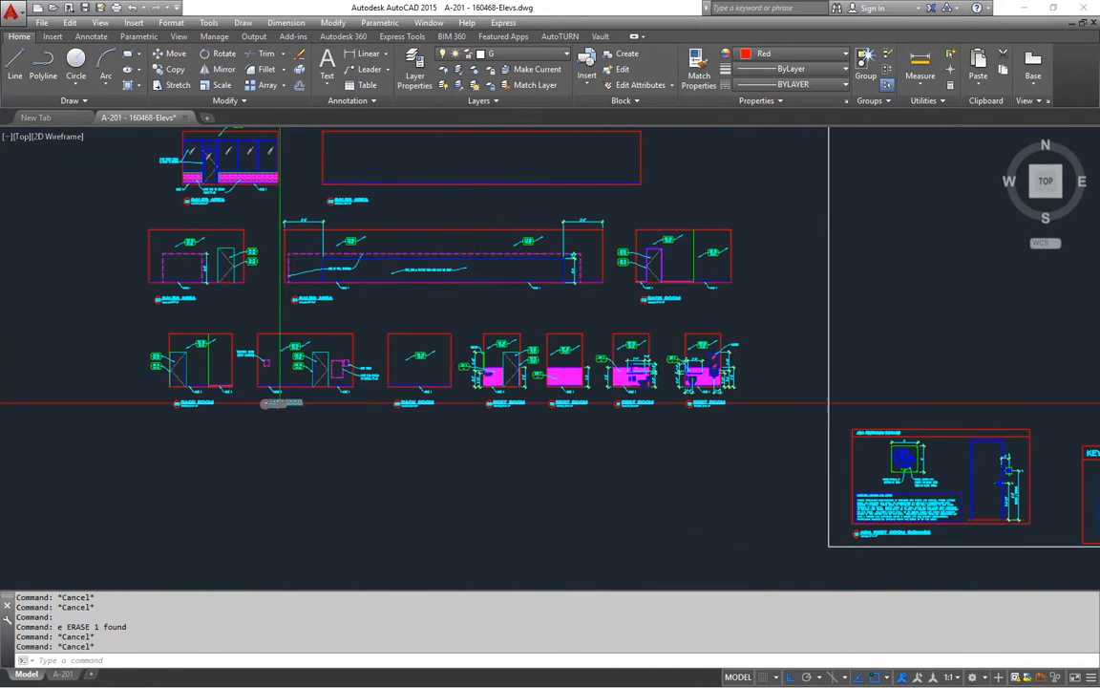
Step: Copy the metal door with its MET DR and MET FR tags from the original Back Room elevation into the last elevation, using an X point filter on the plan
{"action": "scroll", "coordinate": [280, 403], "scroll_direction": "up", "scroll_amount": 6}
{"action": "middle_click_drag", "start_coordinate": [316, 368], "coordinate": [400, 348]}
{"action": "key", "text": "Escape"}
{"action": "key", "text": "Escape"}
{"action": "left_click", "coordinate": [561, 280]}
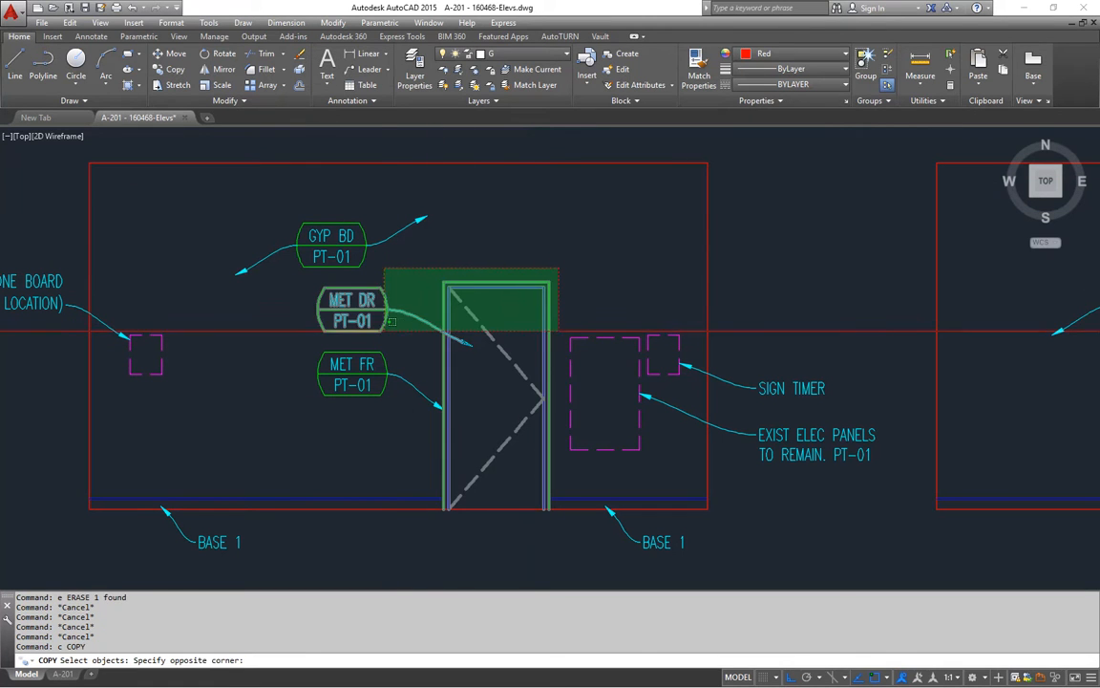
{"action": "left_click", "coordinate": [445, 364]}
{"action": "left_click", "coordinate": [512, 323]}
{"action": "left_click", "coordinate": [325, 441]}
{"action": "scroll", "coordinate": [532, 552], "scroll_direction": "up", "scroll_amount": 4}
{"action": "key", "text": "Return"}
{"action": "left_click", "coordinate": [570, 438]}
{"action": "scroll", "coordinate": [570, 434], "scroll_direction": "down", "scroll_amount": 6}
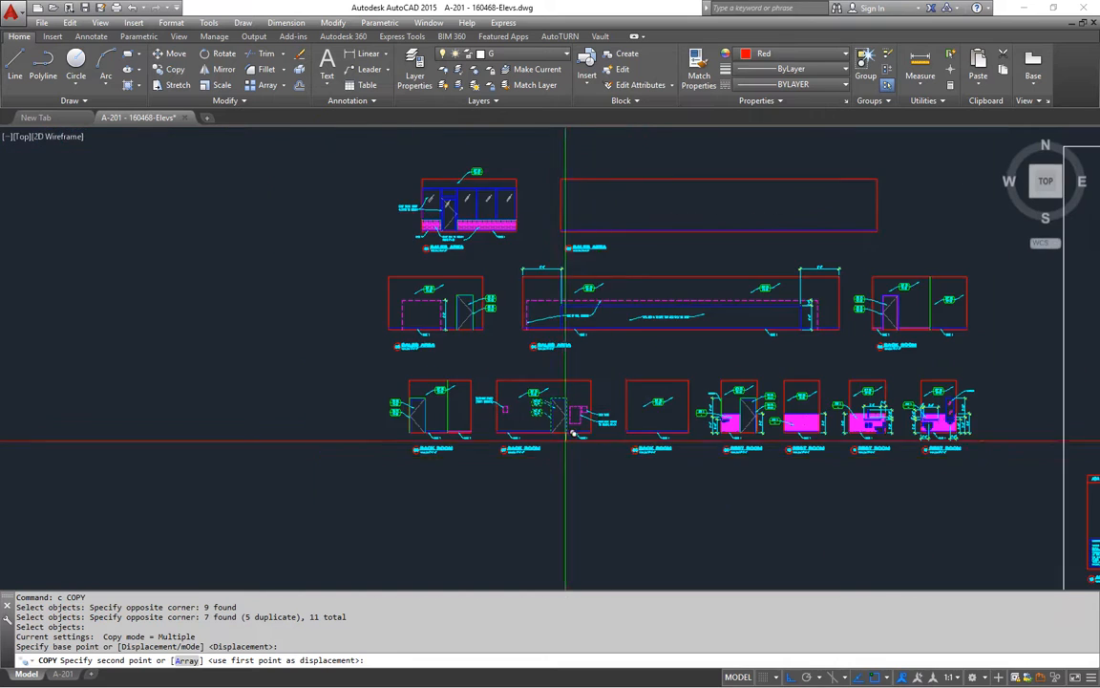
{"action": "middle_click_drag", "start_coordinate": [577, 419], "coordinate": [336, 459]}
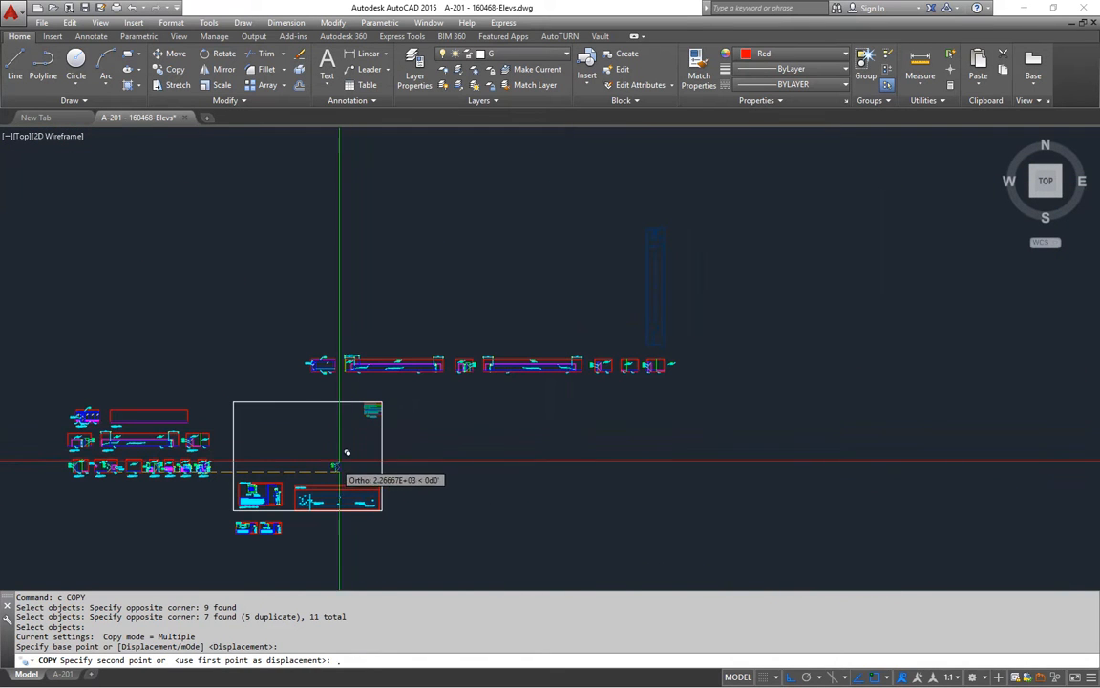
{"action": "type", "text": ".x"}
{"action": "key", "text": "Return"}
{"action": "scroll", "coordinate": [650, 225], "scroll_direction": "up", "scroll_amount": 6}
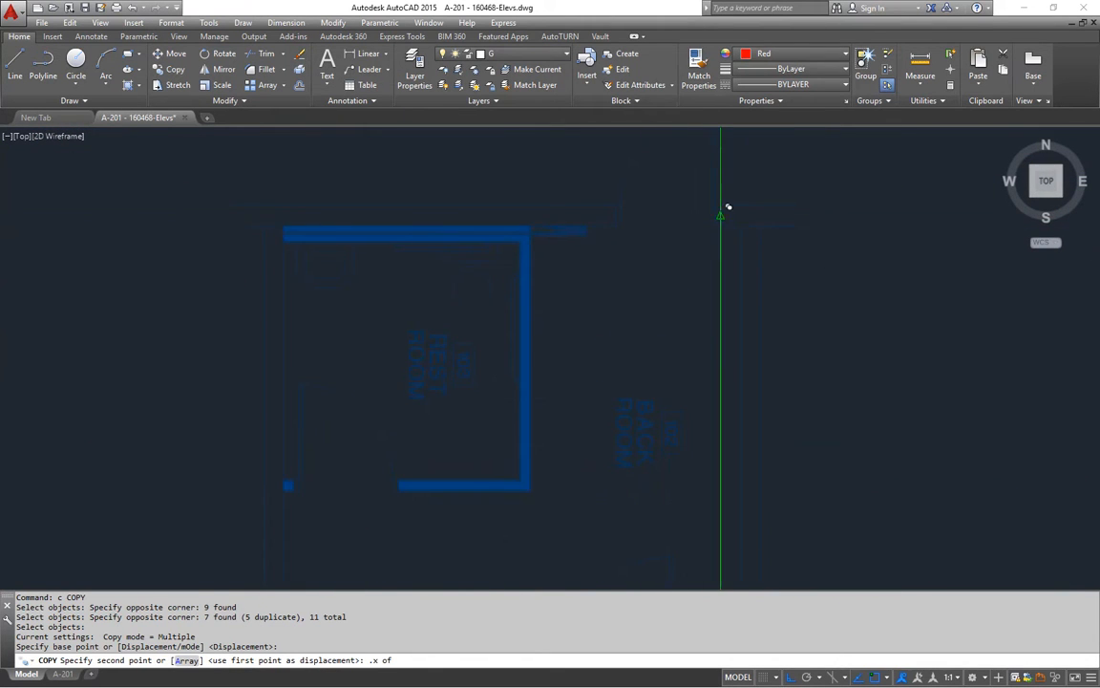
{"action": "scroll", "coordinate": [673, 382], "scroll_direction": "down", "scroll_amount": 6}
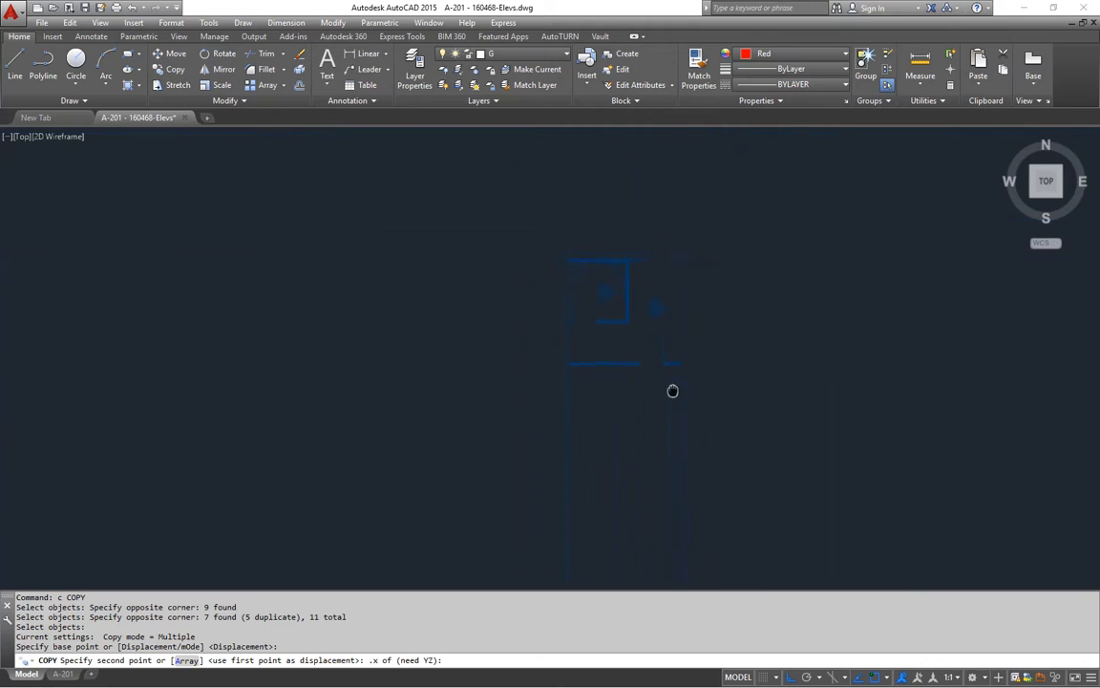
{"action": "scroll", "coordinate": [635, 291], "scroll_direction": "up", "scroll_amount": 4}
{"action": "scroll", "coordinate": [635, 290], "scroll_direction": "up", "scroll_amount": 5}
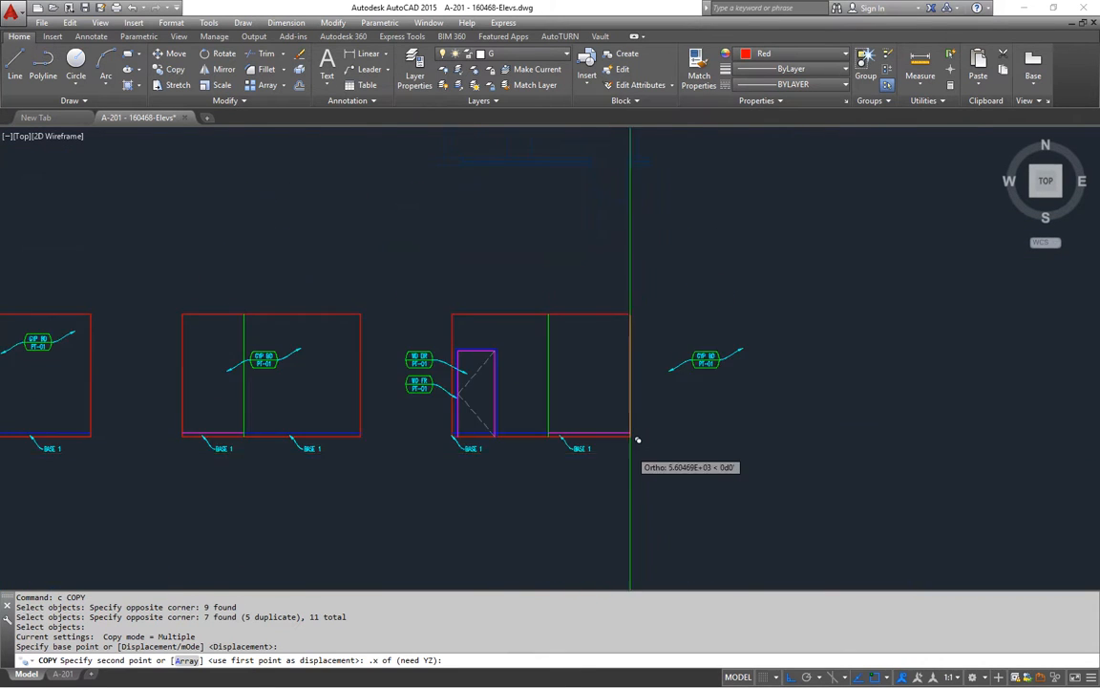
{"action": "scroll", "coordinate": [621, 408], "scroll_direction": "down", "scroll_amount": 3}
{"action": "left_click", "coordinate": [702, 483]}
{"action": "key", "text": "Escape"}
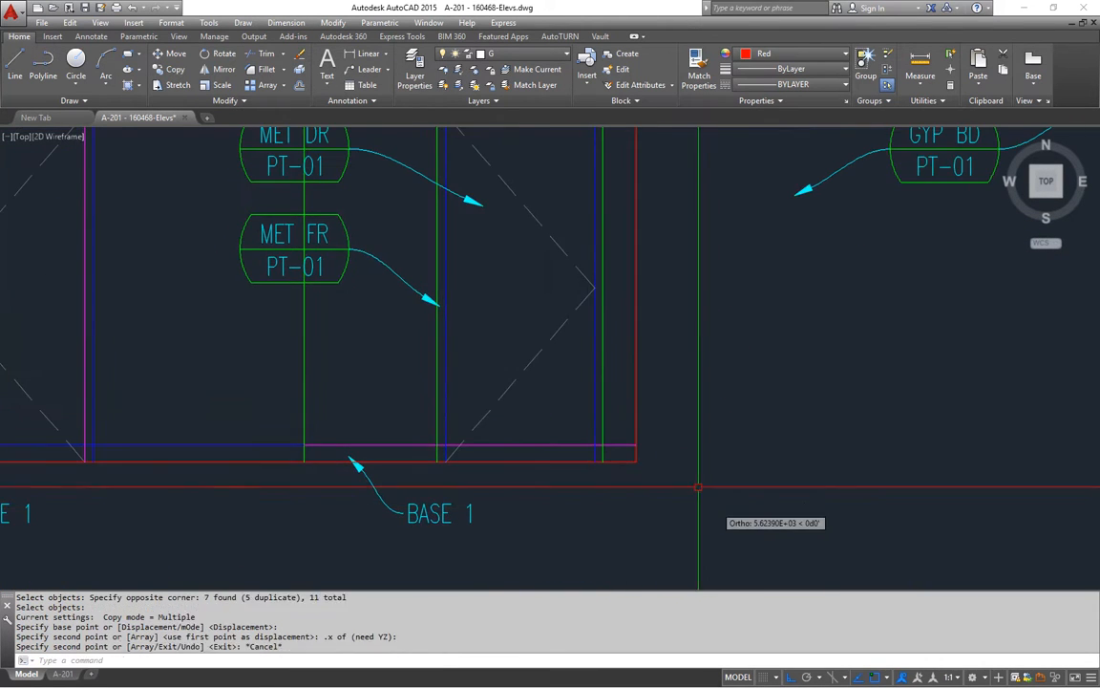
{"action": "key", "text": "Escape"}
{"action": "scroll", "coordinate": [669, 459], "scroll_direction": "down", "scroll_amount": 3}
{"action": "key", "text": "Escape"}
{"action": "middle_click_drag", "start_coordinate": [631, 394], "coordinate": [553, 407]}
{"action": "key", "text": "Escape"}
{"action": "key", "text": "Escape"}
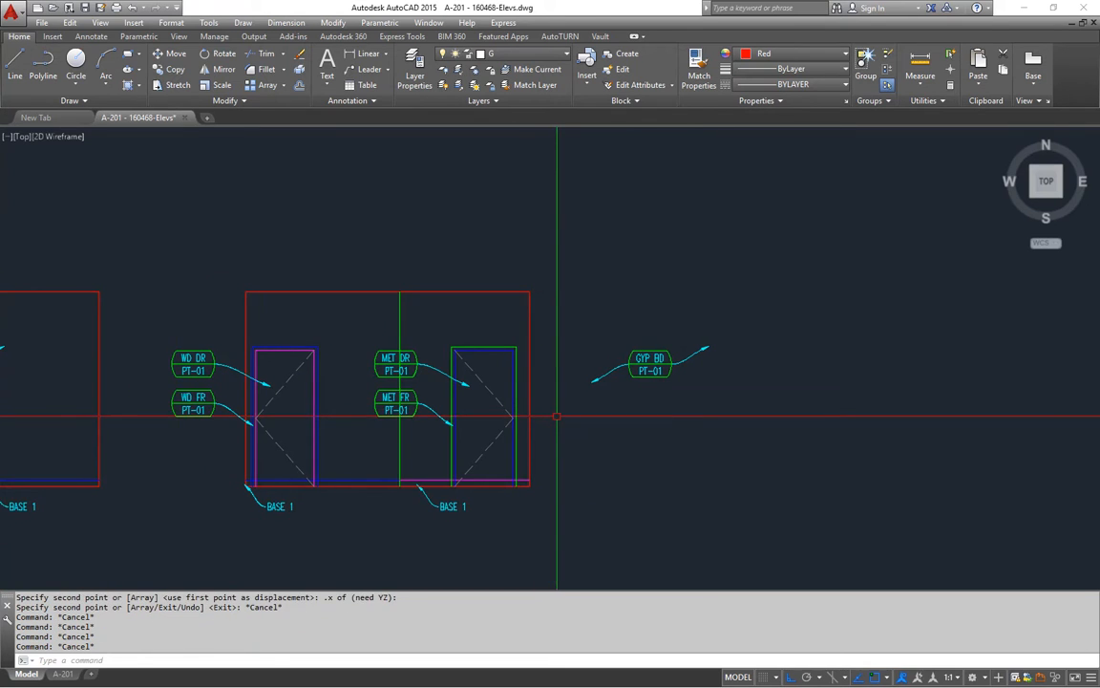
Step: Mirror the MET DR and MET FR tags with their leaders about the metal door's centre, erasing the originals
{"action": "key", "text": "Return"}
{"action": "scroll", "coordinate": [417, 363], "scroll_direction": "up", "scroll_amount": 4}
{"action": "left_click", "coordinate": [414, 506]}
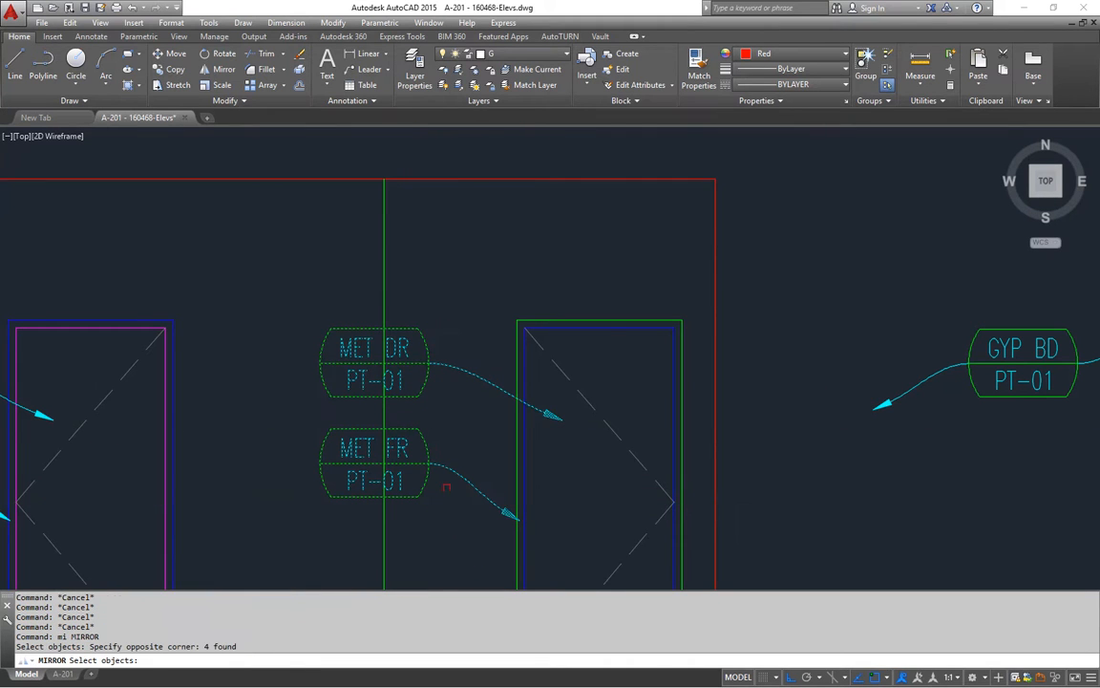
{"action": "left_click", "coordinate": [600, 328]}
{"action": "left_click", "coordinate": [602, 229]}
{"action": "type", "text": "y"}
{"action": "key", "text": "Return"}
Step: Move the GYP BD / PT-01 tag with its leaders back into the last elevation, above and between the two doors, with Ortho off
{"action": "middle_click_drag", "start_coordinate": [738, 421], "coordinate": [542, 331]}
{"action": "scroll", "coordinate": [543, 329], "scroll_direction": "down", "scroll_amount": 5}
{"action": "scroll", "coordinate": [611, 315], "scroll_direction": "up", "scroll_amount": 3}
{"action": "type", "text": "m"}
{"action": "key", "text": "Return"}
{"action": "left_click", "coordinate": [712, 255]}
{"action": "left_click", "coordinate": [616, 311]}
{"action": "key", "text": "Return"}
{"action": "left_click", "coordinate": [651, 293]}
{"action": "middle_click_drag", "start_coordinate": [570, 301], "coordinate": [733, 399]}
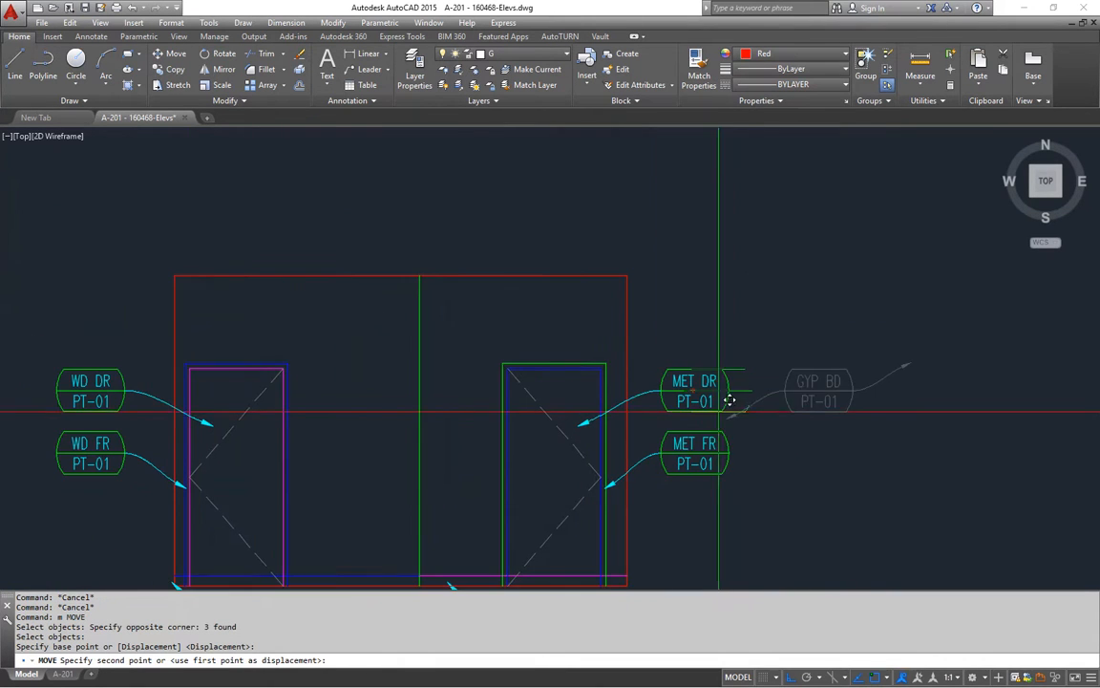
{"action": "scroll", "coordinate": [397, 325], "scroll_direction": "up", "scroll_amount": 2}
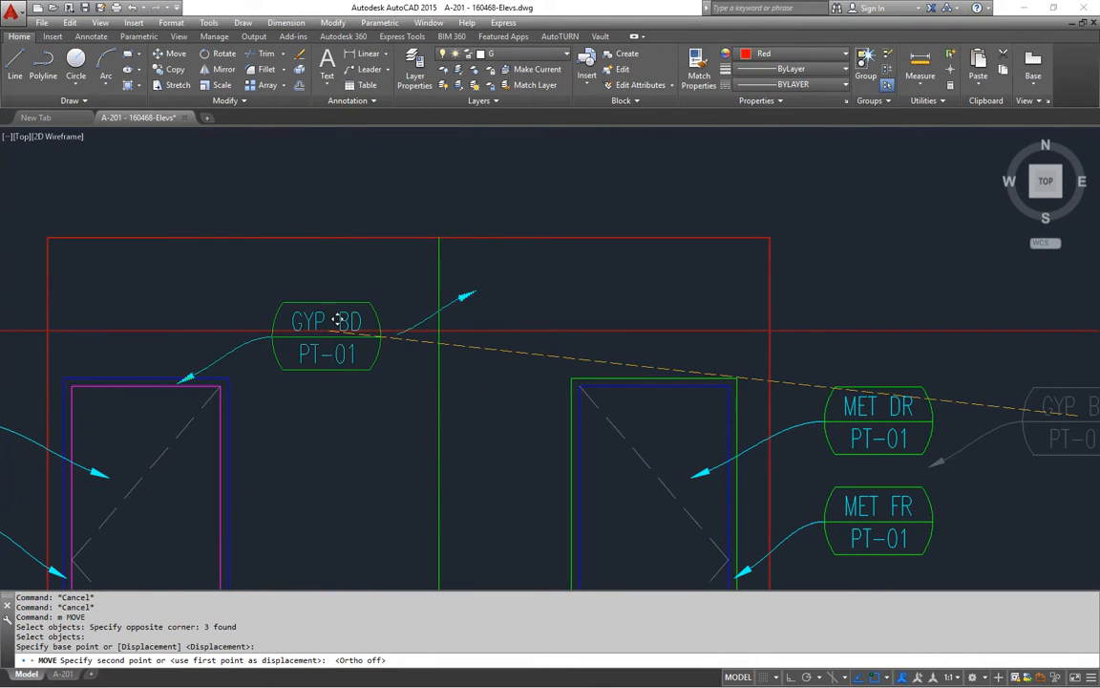
{"action": "left_click", "coordinate": [349, 323]}
{"action": "key", "text": "Escape"}
{"action": "key", "text": "Escape"}
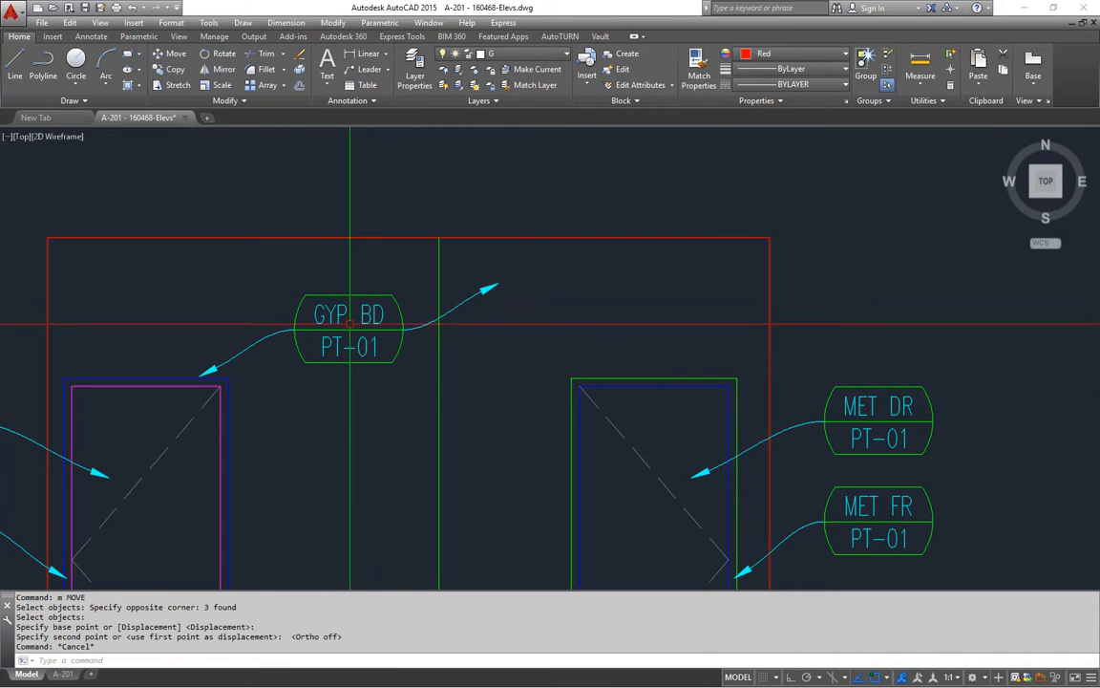
Step: Mirror the two leader arrows of the GYP BD / PT-01 tag about the tag's centre
{"action": "type", "text": "mi"}
{"action": "key", "text": "Return"}
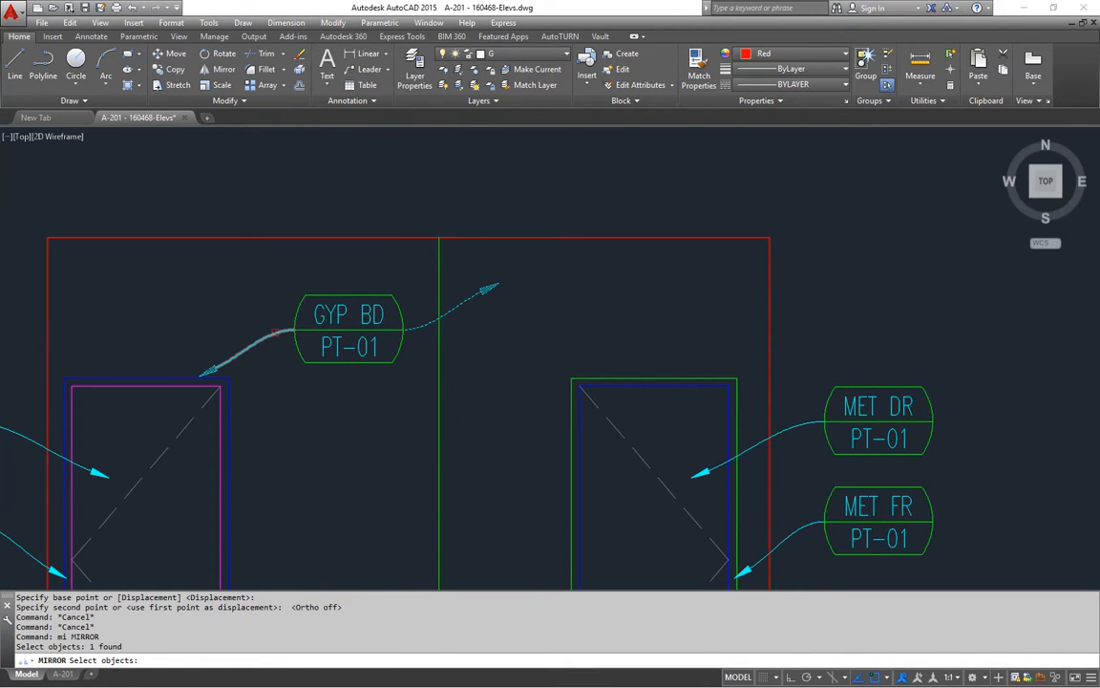
{"action": "left_click", "coordinate": [304, 326]}
{"action": "key", "text": "Return"}
{"action": "scroll", "coordinate": [353, 335], "scroll_direction": "up", "scroll_amount": 4}
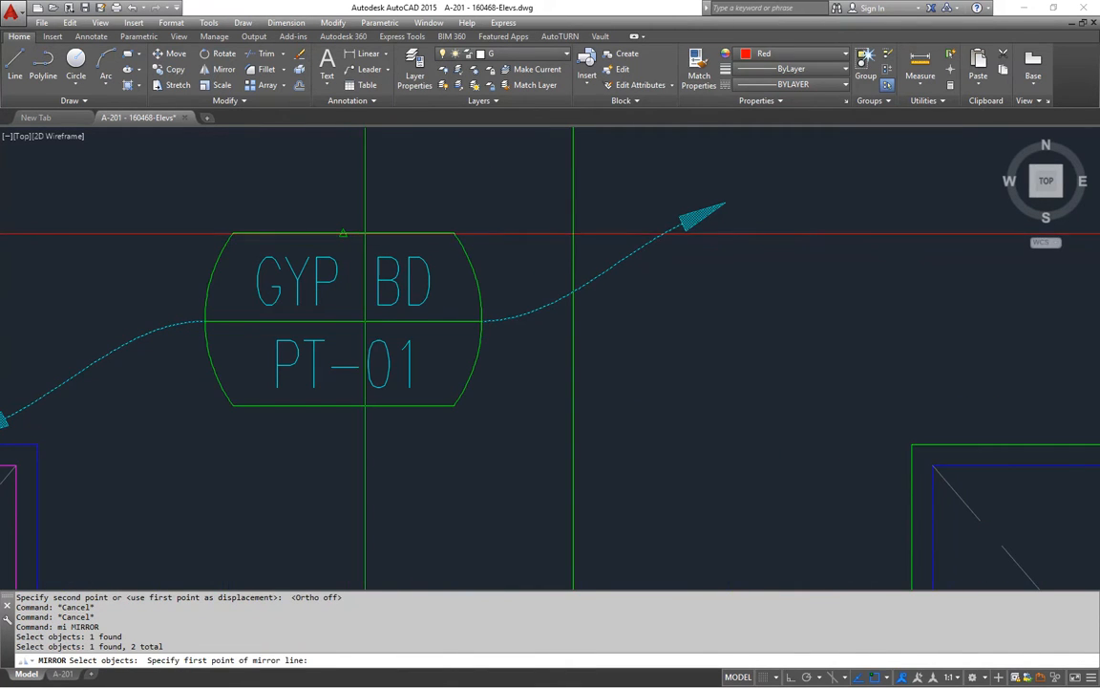
Step: Mirror the two GYP BD tag leaders about a vertical line through the tag, erasing the source leaders
{"action": "left_click", "coordinate": [376, 177]}
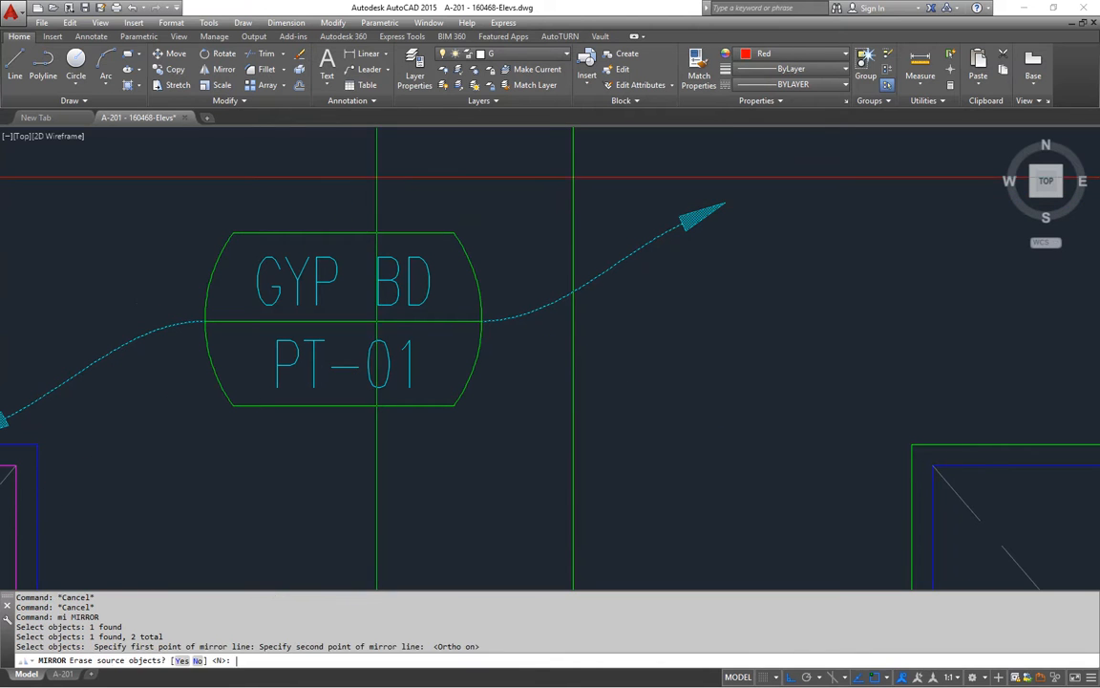
{"action": "type", "text": "y"}
{"action": "key", "text": "Return"}
{"action": "scroll", "coordinate": [499, 343], "scroll_direction": "down", "scroll_amount": 4}
{"action": "key", "text": "Escape"}
{"action": "scroll", "coordinate": [535, 349], "scroll_direction": "down", "scroll_amount": 4}
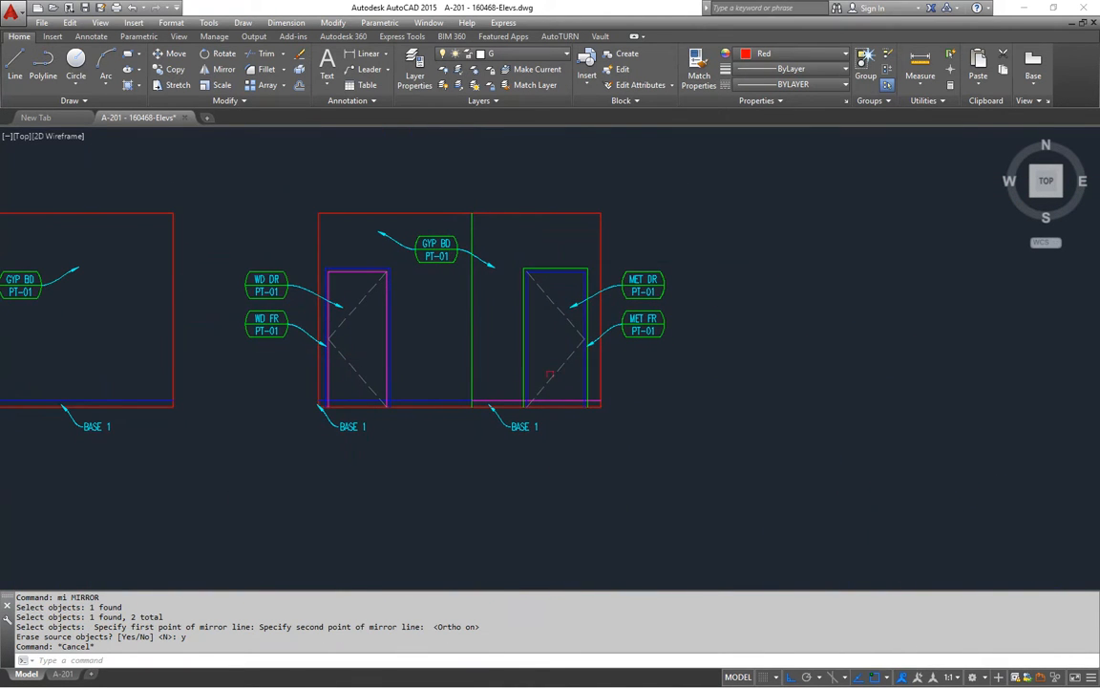
Step: Move the dashed electrical panel and its EXIST ELEC PANELS note from the sign timer elevation to the two-door elevation, matching the lower-right wall corners
{"action": "scroll", "coordinate": [478, 405], "scroll_direction": "down", "scroll_amount": 2}
{"action": "mouse_move", "coordinate": [487, 229]}
{"action": "middle_mouse_down"}
{"action": "mouse_move", "coordinate": [503, 467]}
{"action": "mouse_move", "coordinate": [532, 506]}
{"action": "middle_mouse_up"}
{"action": "scroll", "coordinate": [511, 297], "scroll_direction": "up", "scroll_amount": 3}
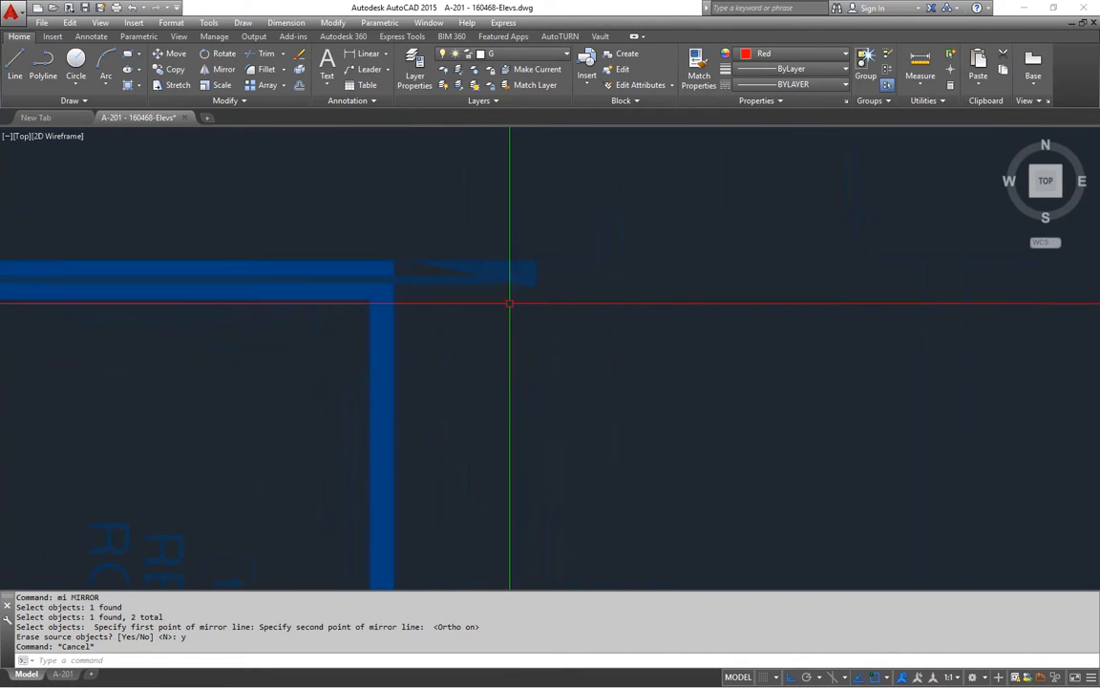
{"action": "scroll", "coordinate": [491, 332], "scroll_direction": "down", "scroll_amount": 6}
{"action": "middle_click_drag", "start_coordinate": [480, 516], "coordinate": [561, 339]}
{"action": "scroll", "coordinate": [229, 334], "scroll_direction": "up", "scroll_amount": 5}
{"action": "scroll", "coordinate": [366, 357], "scroll_direction": "up", "scroll_amount": 5}
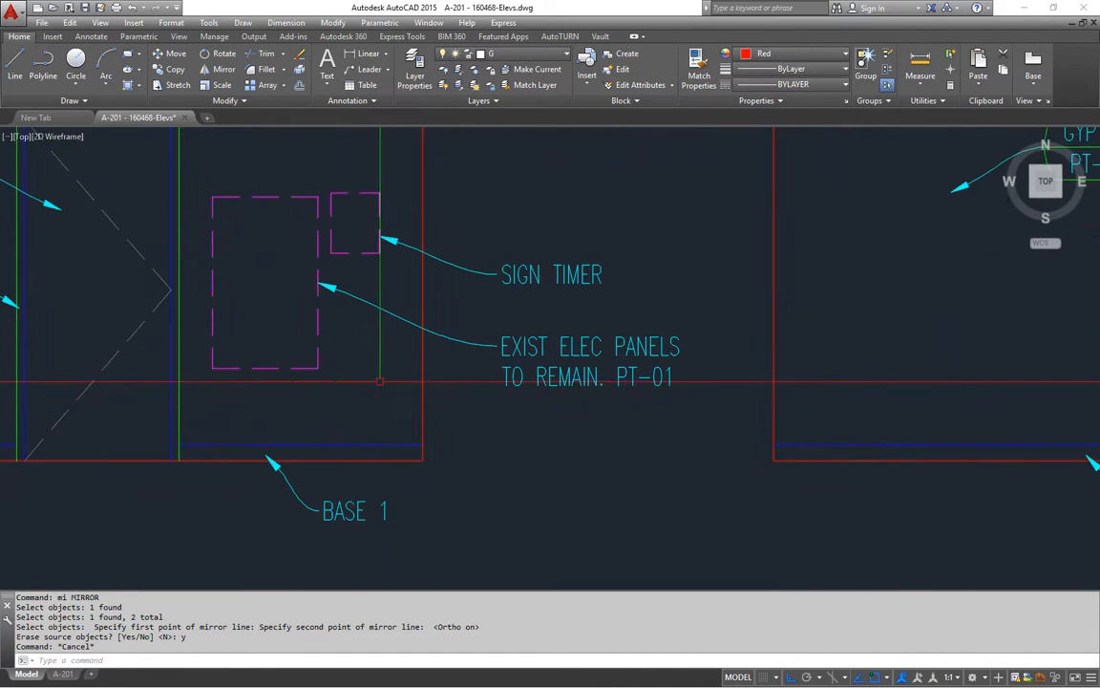
{"action": "middle_click_drag", "start_coordinate": [366, 356], "coordinate": [392, 381]}
{"action": "key", "text": "Escape"}
{"action": "type", "text": "m"}
{"action": "key", "text": "Return"}
{"action": "left_click", "coordinate": [577, 440]}
{"action": "left_click", "coordinate": [556, 396]}
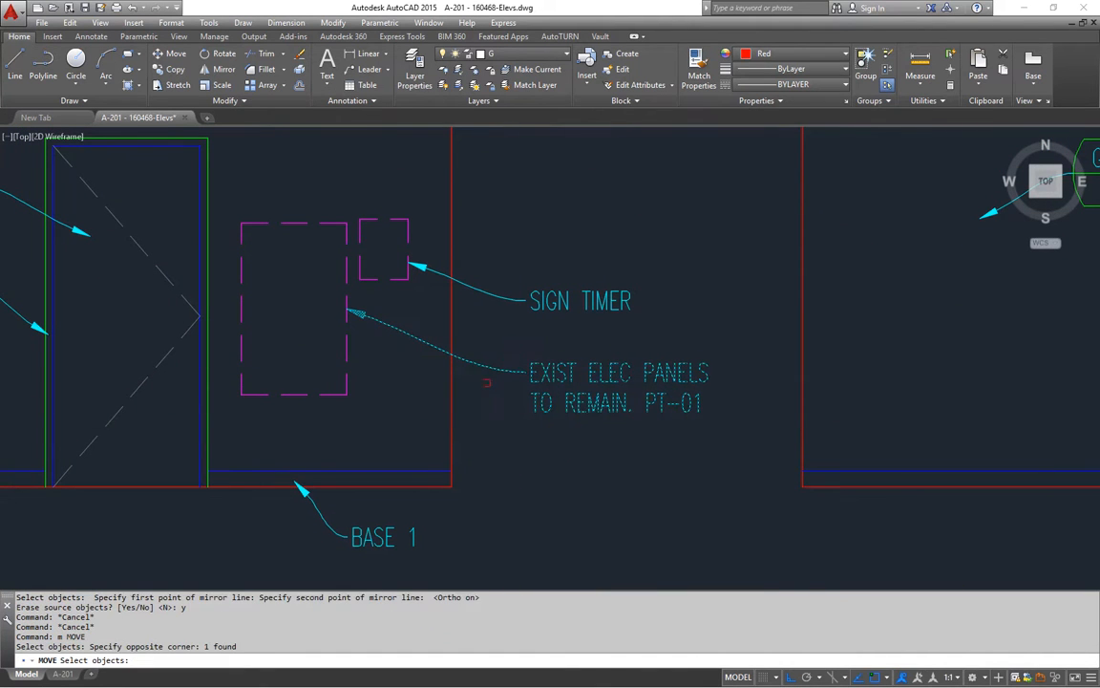
{"action": "left_click", "coordinate": [326, 394]}
{"action": "key", "text": "Return"}
{"action": "left_click", "coordinate": [434, 480]}
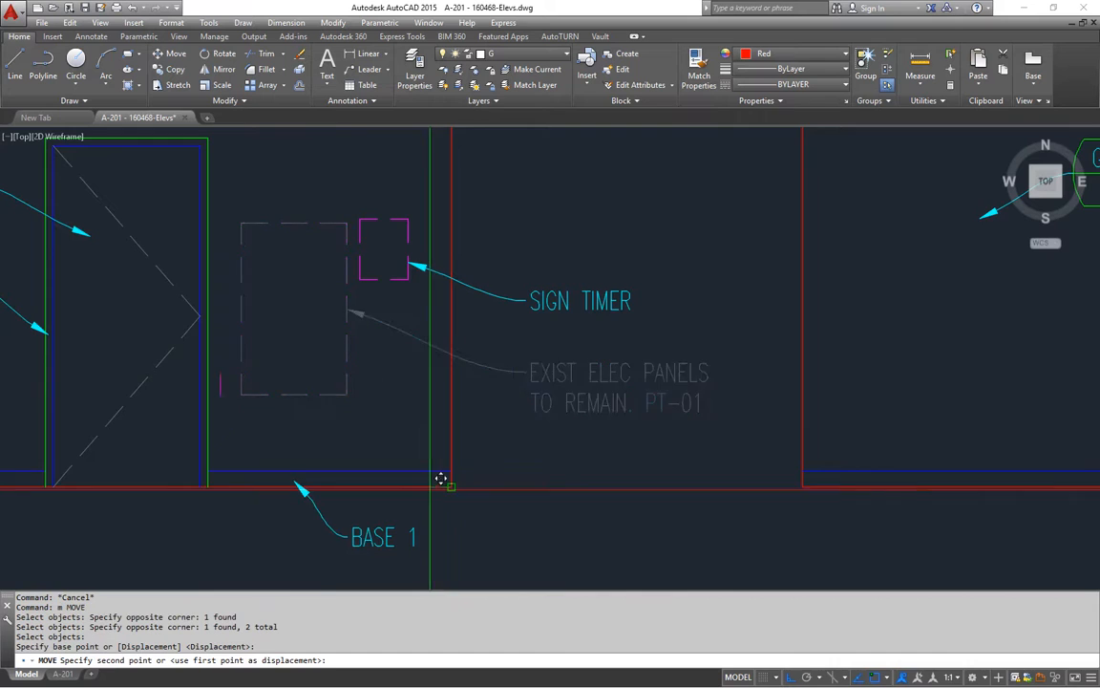
{"action": "scroll", "coordinate": [432, 454], "scroll_direction": "down", "scroll_amount": 5}
{"action": "scroll", "coordinate": [749, 441], "scroll_direction": "down", "scroll_amount": 6}
{"action": "scroll", "coordinate": [742, 321], "scroll_direction": "up", "scroll_amount": 10}
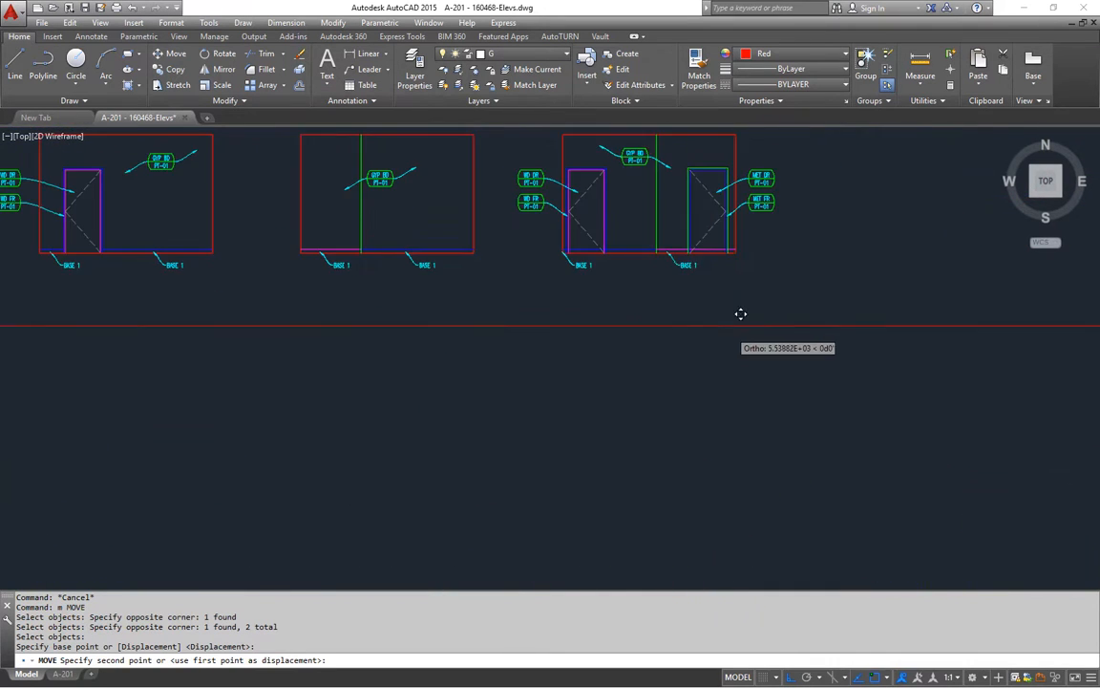
{"action": "scroll", "coordinate": [735, 344], "scroll_direction": "up", "scroll_amount": 3}
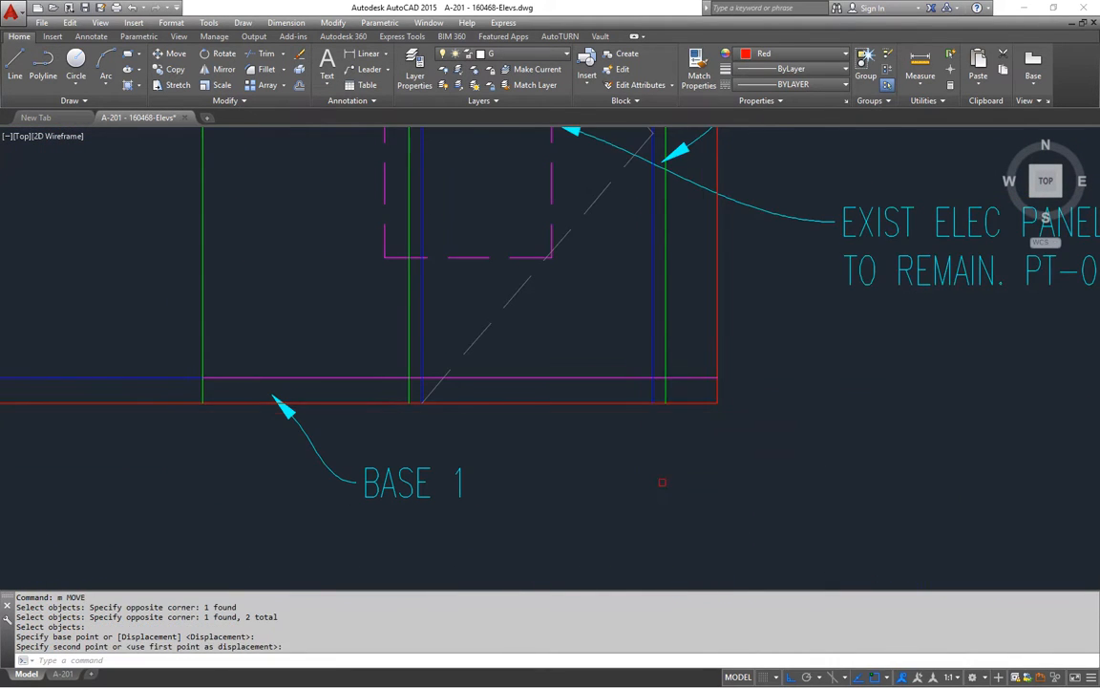
{"action": "middle_click_drag", "start_coordinate": [669, 287], "coordinate": [573, 373]}
{"action": "key", "text": "Escape"}
{"action": "key", "text": "Escape"}
Step: Move the dashed electrical panel horizontally so it sits between the vertical wall line and the metal door frame
{"action": "scroll", "coordinate": [550, 358], "scroll_direction": "down", "scroll_amount": 4}
{"action": "type", "text": "m"}
{"action": "key", "text": "Return"}
{"action": "key", "text": "Return"}
{"action": "left_click", "coordinate": [652, 501]}
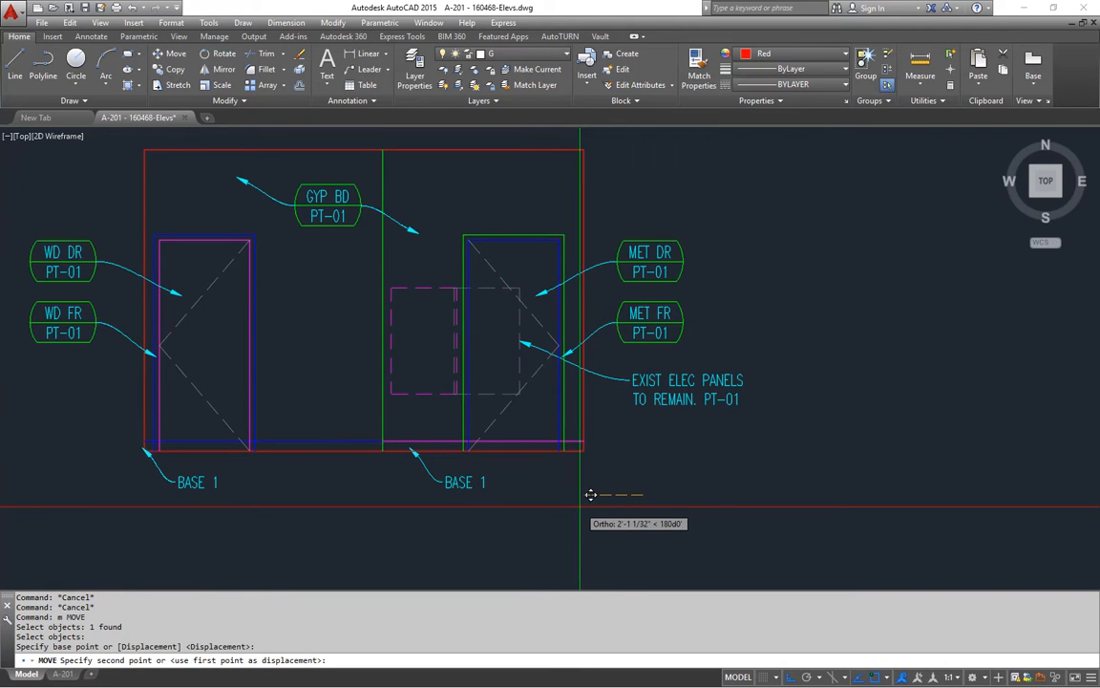
{"action": "middle_click_drag", "start_coordinate": [590, 493], "coordinate": [664, 448]}
{"action": "key", "text": "Escape"}
{"action": "key", "text": "Escape"}
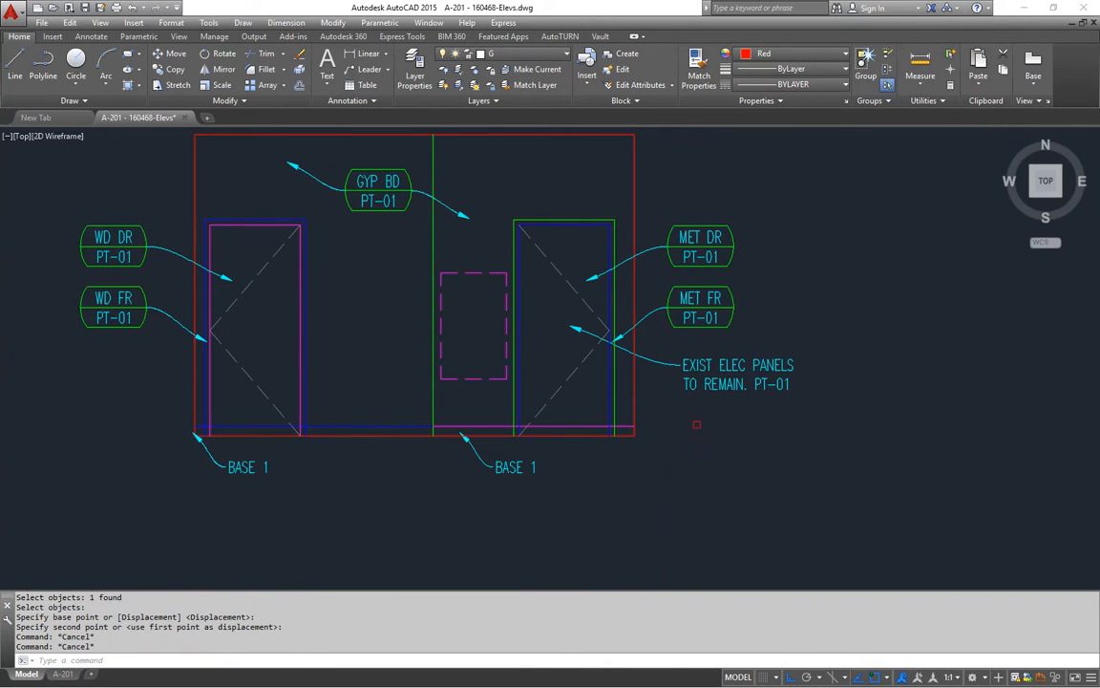
{"action": "middle_click_drag", "start_coordinate": [669, 407], "coordinate": [686, 429]}
{"action": "key", "text": "Escape"}
{"action": "key", "text": "Escape"}
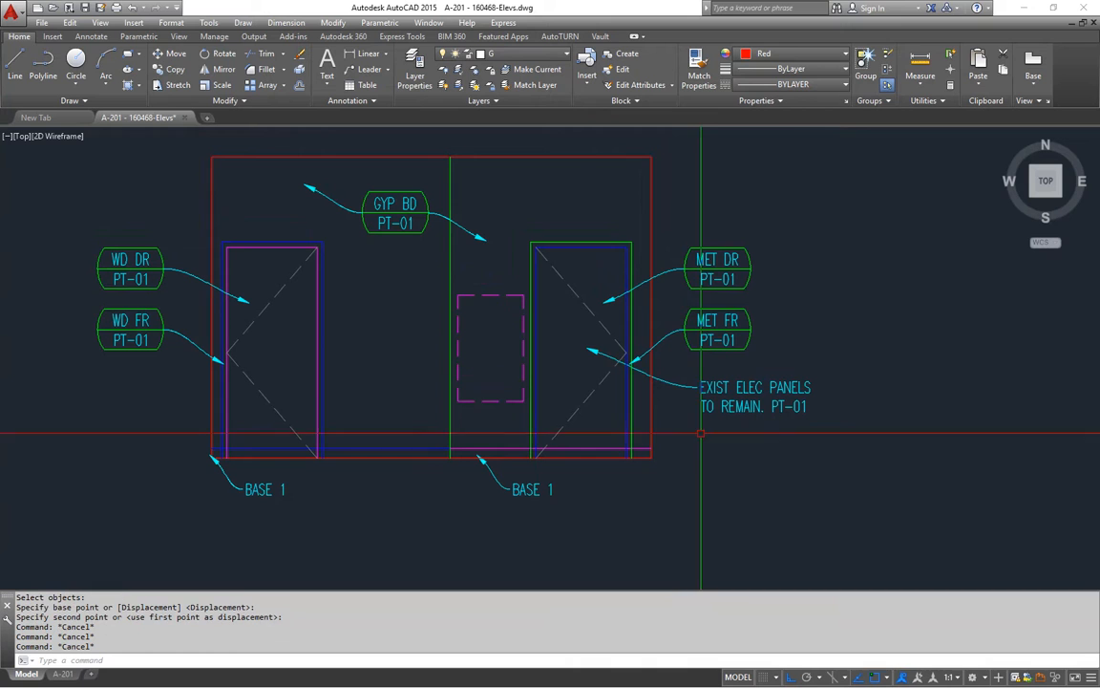
Step: Move the EXIST ELEC PANELS note below the two-door elevation, between the two BASE 1 labels
{"action": "left_click", "coordinate": [728, 411]}
{"action": "key", "text": "Escape"}
{"action": "left_click", "coordinate": [736, 407]}
{"action": "key", "text": "space"}
{"action": "left_click", "coordinate": [702, 382]}
{"action": "middle_click_drag", "start_coordinate": [555, 447], "coordinate": [590, 438]}
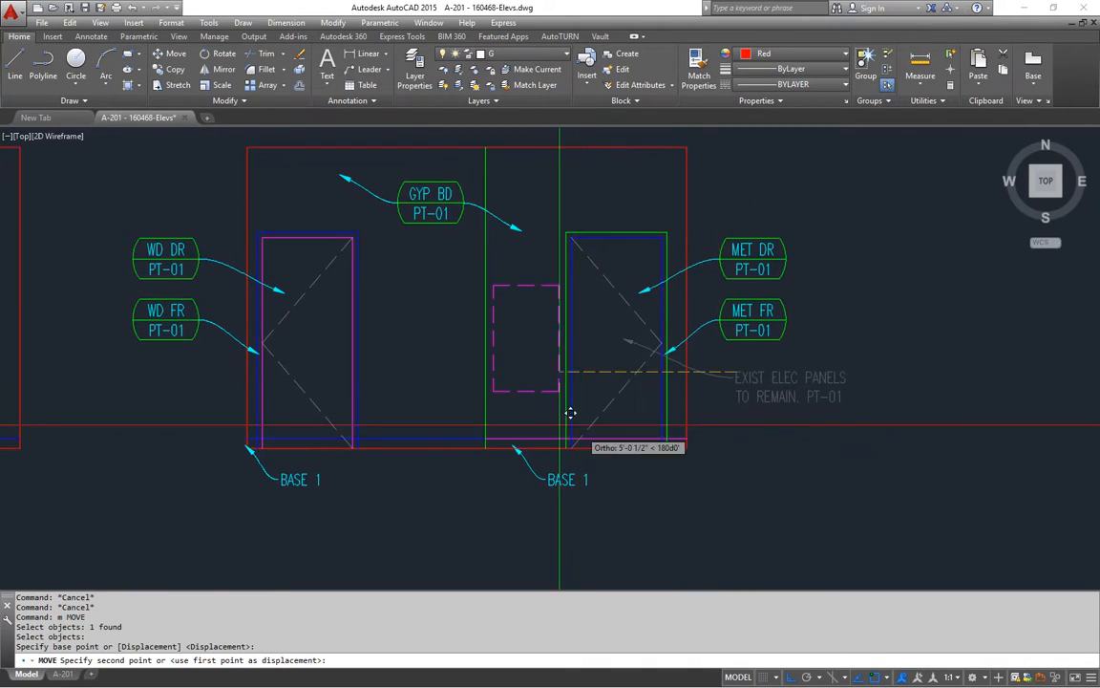
{"action": "left_click", "coordinate": [352, 462]}
{"action": "key", "text": "Escape"}
Step: Stretch the EXIST ELEC PANELS leader so its arrowhead points to the lower edge of the dashed panel
{"action": "left_click", "coordinate": [240, 429]}
{"action": "scroll", "coordinate": [513, 394], "scroll_direction": "up", "scroll_amount": 4}
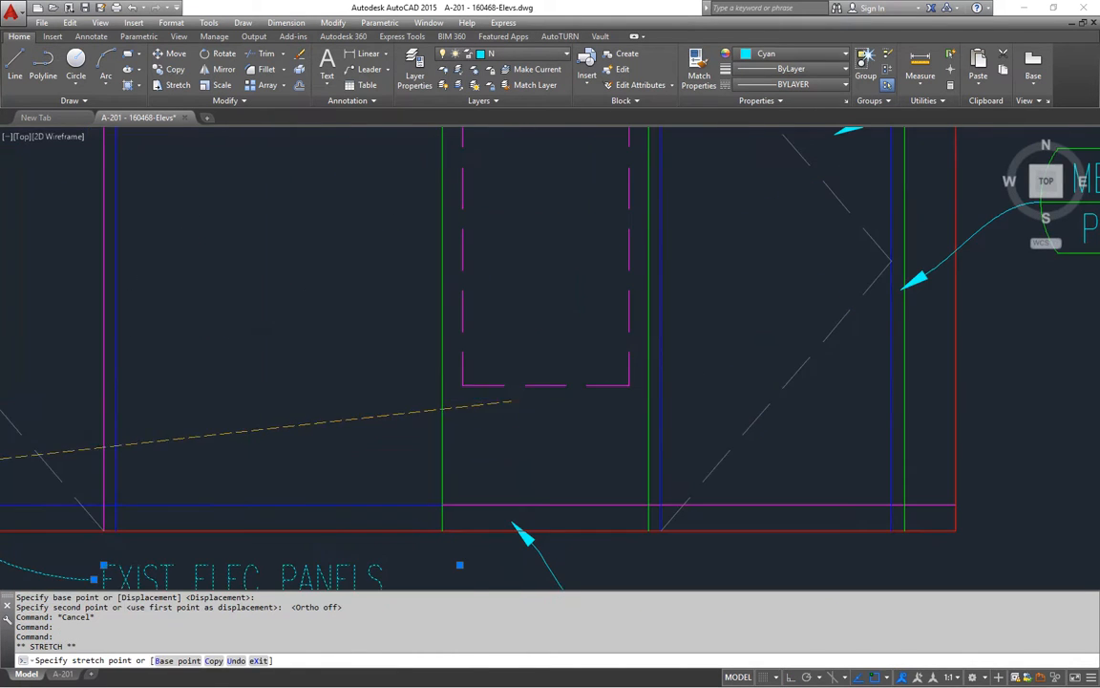
{"action": "left_click", "coordinate": [520, 380]}
{"action": "scroll", "coordinate": [562, 432], "scroll_direction": "down", "scroll_amount": 6}
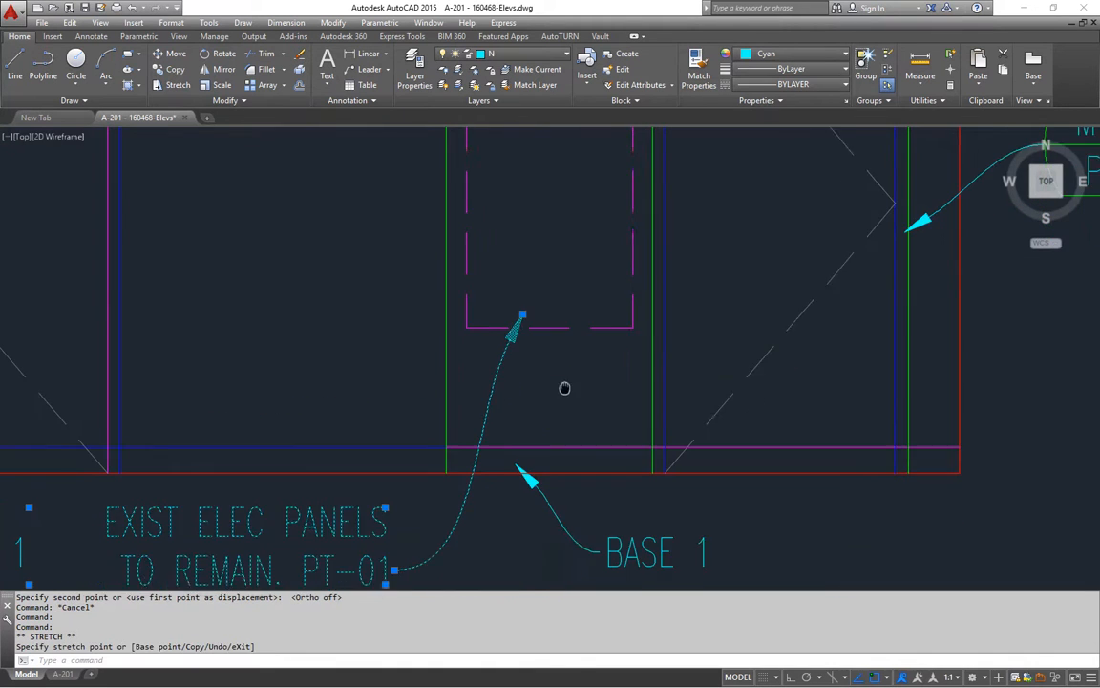
{"action": "key", "text": "Escape"}
{"action": "key", "text": "Escape"}
Step: Trim the wall base line between the two jambs of the metal door frame
{"action": "scroll", "coordinate": [565, 442], "scroll_direction": "up", "scroll_amount": 4}
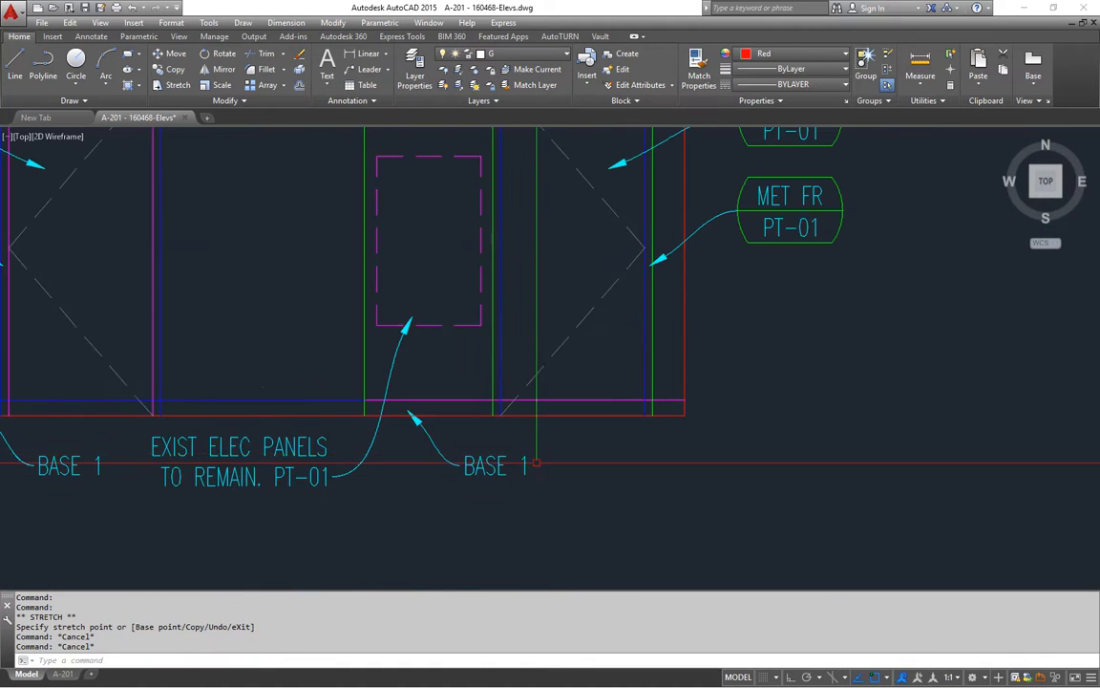
{"action": "key", "text": "Escape"}
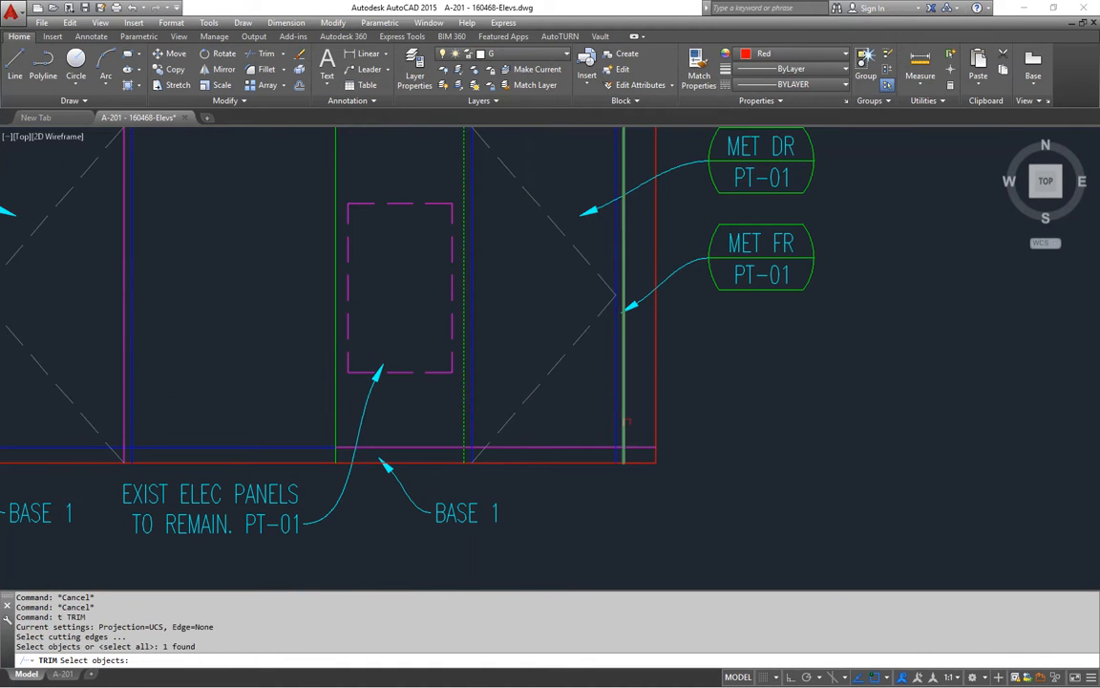
{"action": "key", "text": "Escape"}
{"action": "key", "text": "Escape"}
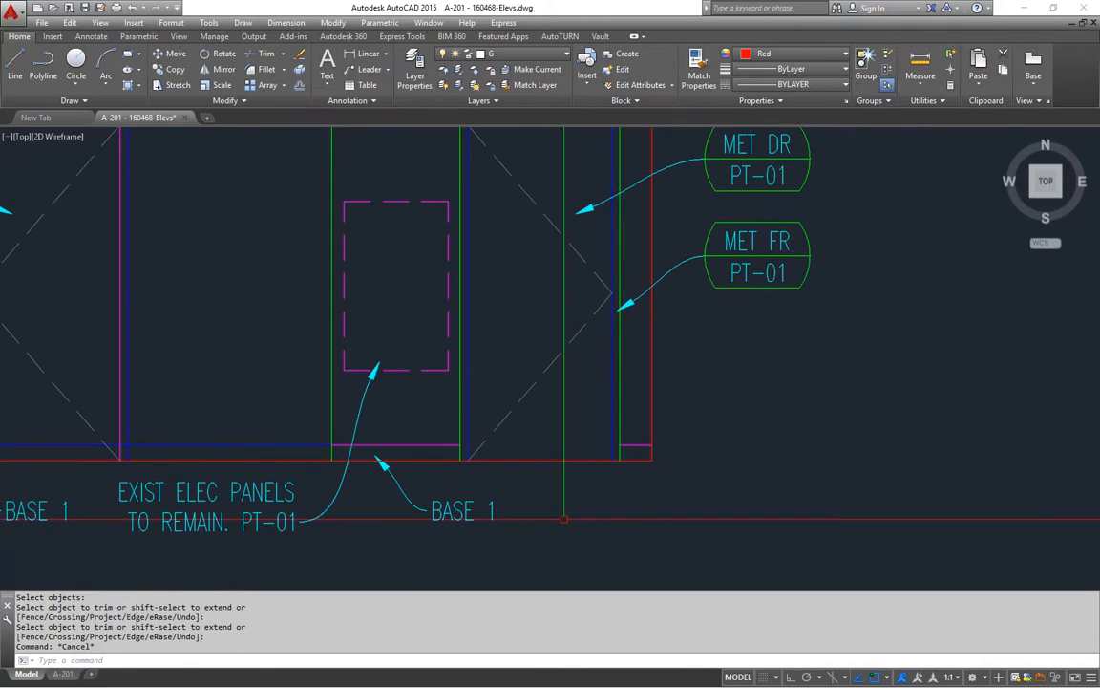
Step: Move the BASE 1 label under the electrical panel horizontally to point at the base segment beyond the metal door
{"action": "middle_click_drag", "start_coordinate": [521, 531], "coordinate": [524, 498]}
{"action": "type", "text": "m"}
{"action": "key", "text": "Return"}
{"action": "left_click", "coordinate": [524, 498]}
{"action": "left_click", "coordinate": [402, 451]}
{"action": "key", "text": "Return"}
{"action": "left_click", "coordinate": [509, 511]}
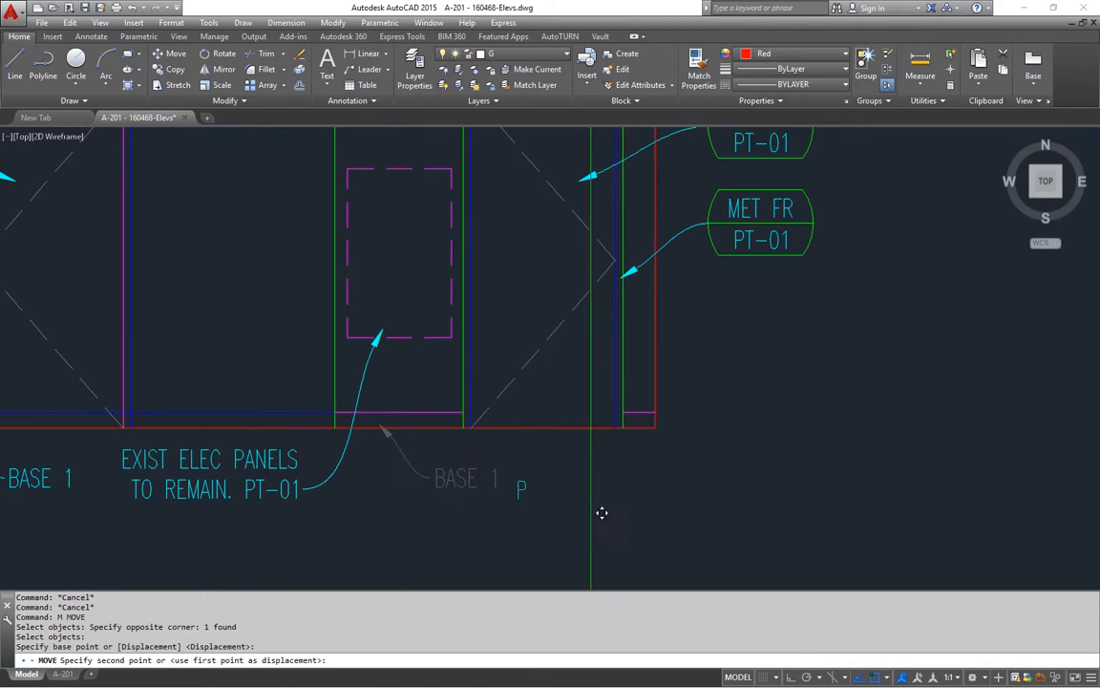
{"action": "key", "text": "F8"}
{"action": "left_click", "coordinate": [781, 524]}
{"action": "scroll", "coordinate": [592, 498], "scroll_direction": "down", "scroll_amount": 4}
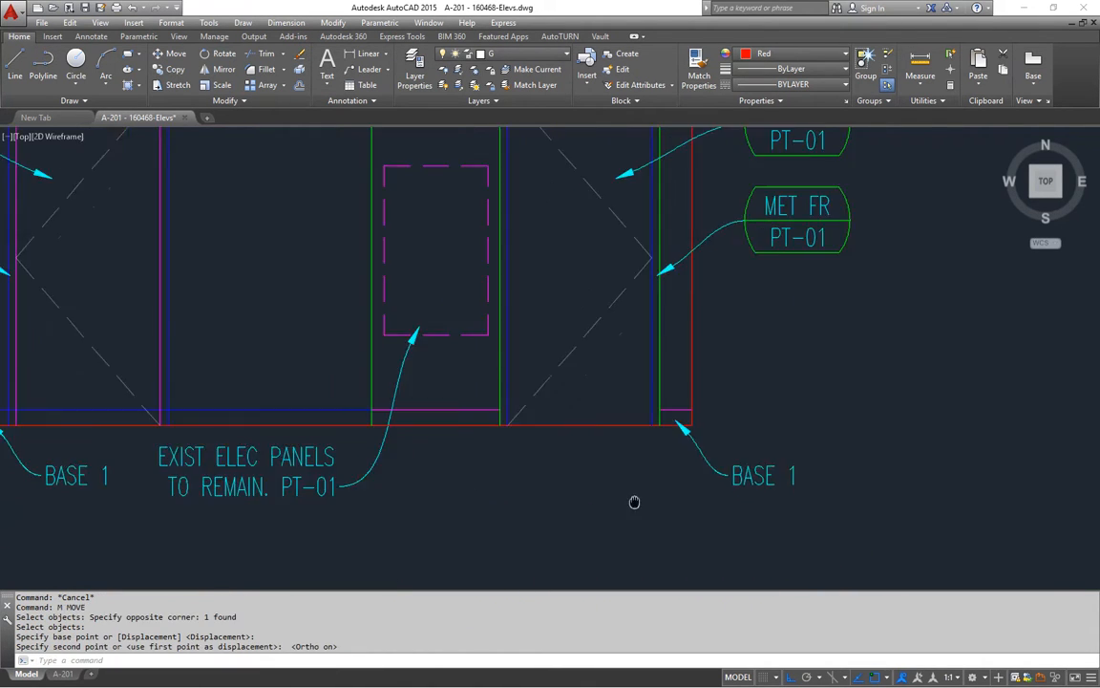
{"action": "scroll", "coordinate": [468, 487], "scroll_direction": "up", "scroll_amount": 4}
{"action": "key", "text": "Escape"}
{"action": "key", "text": "Escape"}
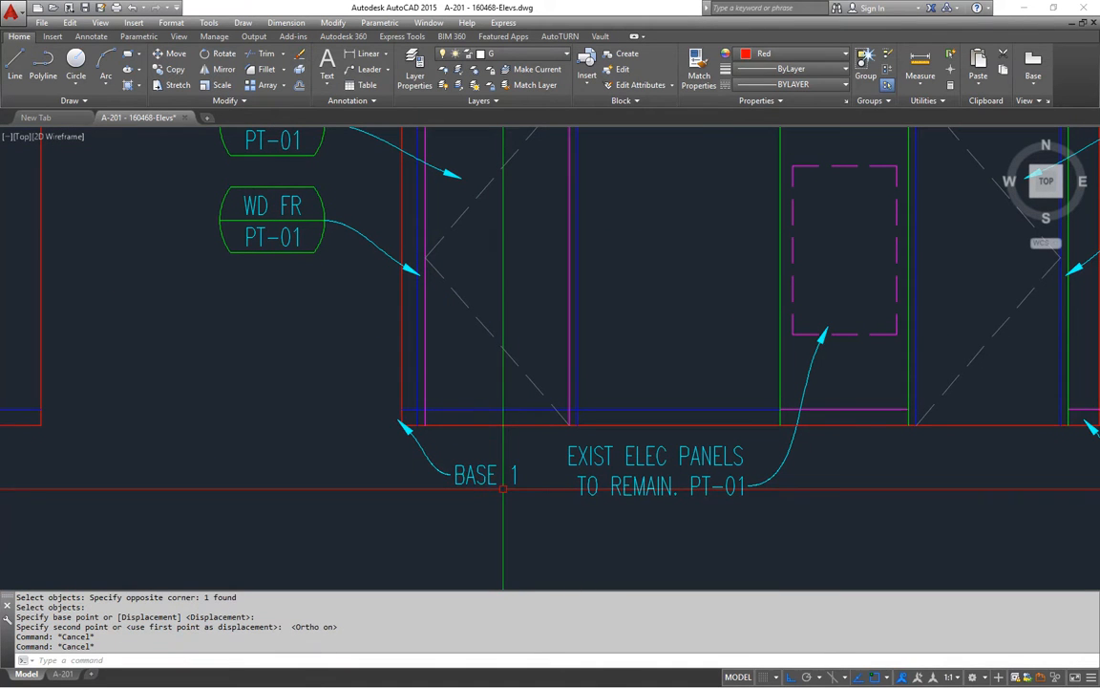
Step: Move the BASE 1 label under the wood door horizontally away from the EXIST ELEC PANELS note
{"action": "key", "text": "Escape"}
{"action": "type", "text": "m"}
{"action": "key", "text": "Return"}
{"action": "left_click", "coordinate": [533, 489]}
{"action": "left_click", "coordinate": [481, 476]}
{"action": "key", "text": "Return"}
{"action": "left_click", "coordinate": [533, 511]}
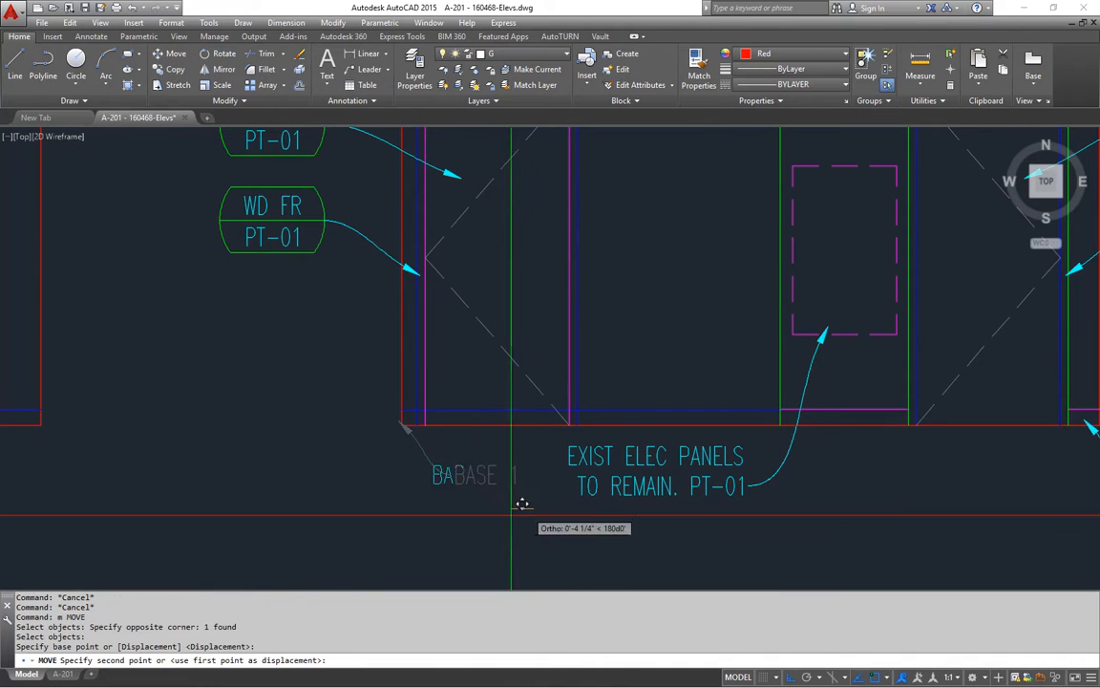
{"action": "left_click", "coordinate": [495, 516]}
{"action": "middle_click_drag", "start_coordinate": [685, 533], "coordinate": [399, 492]}
{"action": "key", "text": "Escape"}
{"action": "key", "text": "Escape"}
{"action": "key", "text": "Escape"}
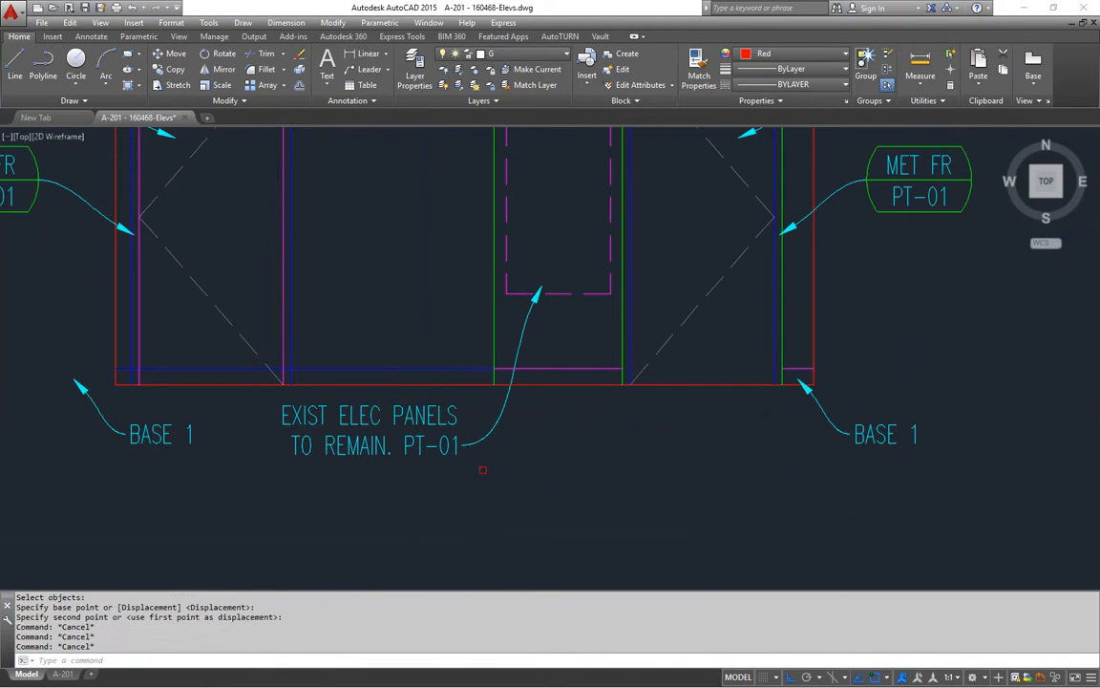
Step: Move the EXIST ELEC PANELS note horizontally to the right beneath the elevation
{"action": "left_click", "coordinate": [482, 440]}
{"action": "key", "text": "Return"}
{"action": "left_click", "coordinate": [475, 478]}
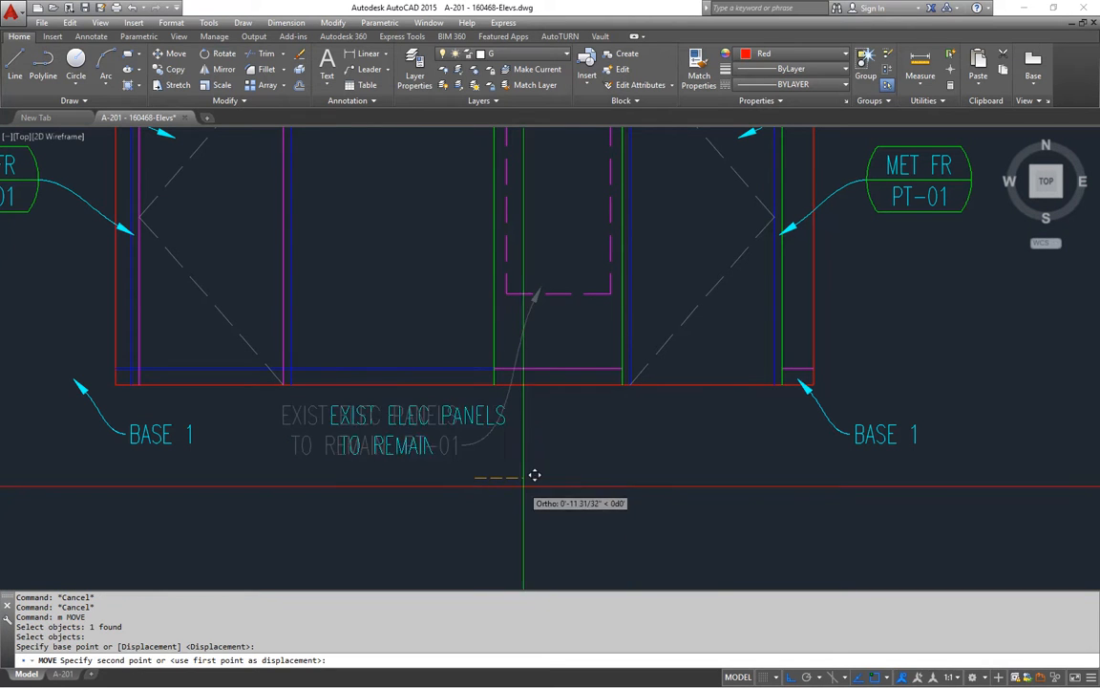
{"action": "left_click", "coordinate": [541, 492]}
{"action": "key", "text": "Escape"}
{"action": "key", "text": "Escape"}
Step: Stretch the EXIST ELEC PANELS leader's arrowhead back inside the lower edge of the dashed panel
{"action": "left_click", "coordinate": [602, 290]}
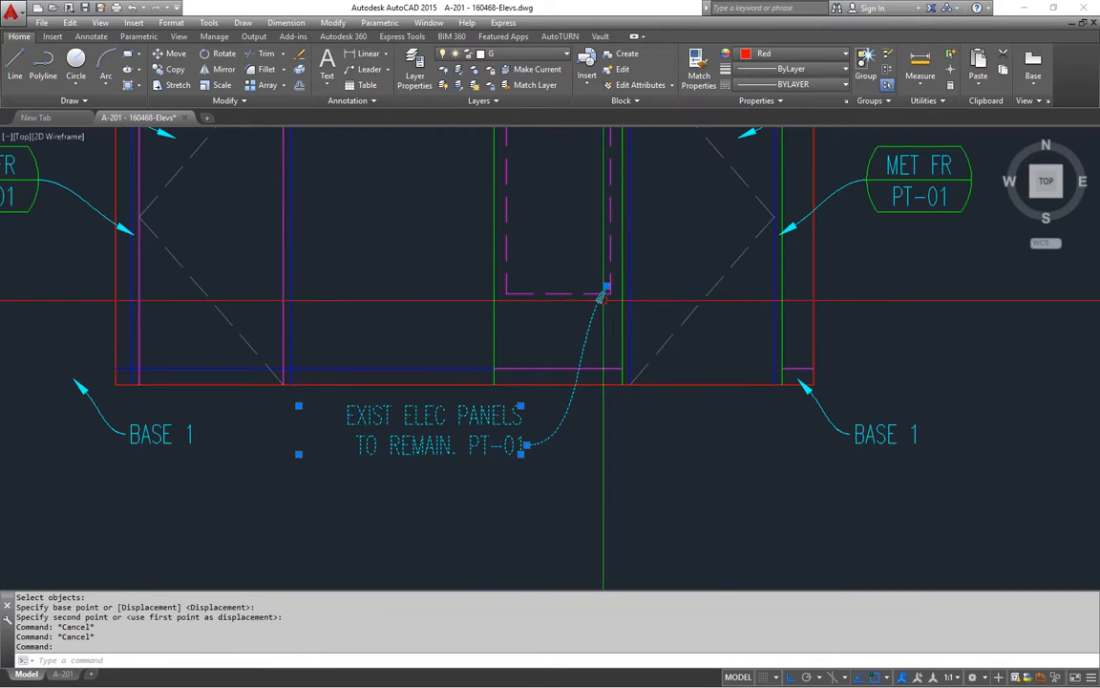
{"action": "left_click", "coordinate": [602, 288]}
{"action": "left_click", "coordinate": [586, 277]}
{"action": "middle_click_drag", "start_coordinate": [564, 362], "coordinate": [631, 385]}
{"action": "key", "text": "Escape"}
{"action": "key", "text": "Escape"}
{"action": "key", "text": "Escape"}
Step: Mirror the BASE 1 label near the wood door about a vertical line, erasing the source
{"action": "middle_click_drag", "start_coordinate": [378, 476], "coordinate": [508, 475]}
{"action": "key", "text": "Return"}
{"action": "left_click", "coordinate": [402, 476]}
{"action": "left_click", "coordinate": [415, 538]}
{"action": "type", "text": "y"}
{"action": "key", "text": "Return"}
{"action": "key", "text": "Escape"}
Step: Move the mirrored BASE 1 label so its arrow points at the base between the wood door and the electrical panel
{"action": "type", "text": "m"}
{"action": "key", "text": "Return"}
{"action": "left_click", "coordinate": [479, 462]}
{"action": "key", "text": "Return"}
{"action": "left_click", "coordinate": [520, 509]}
{"action": "left_click", "coordinate": [510, 514]}
{"action": "key", "text": "Escape"}
{"action": "key", "text": "Escape"}
Step: Trim the wall base line where it crosses the wood door and its frame
{"action": "type", "text": "t"}
{"action": "key", "text": "Return"}
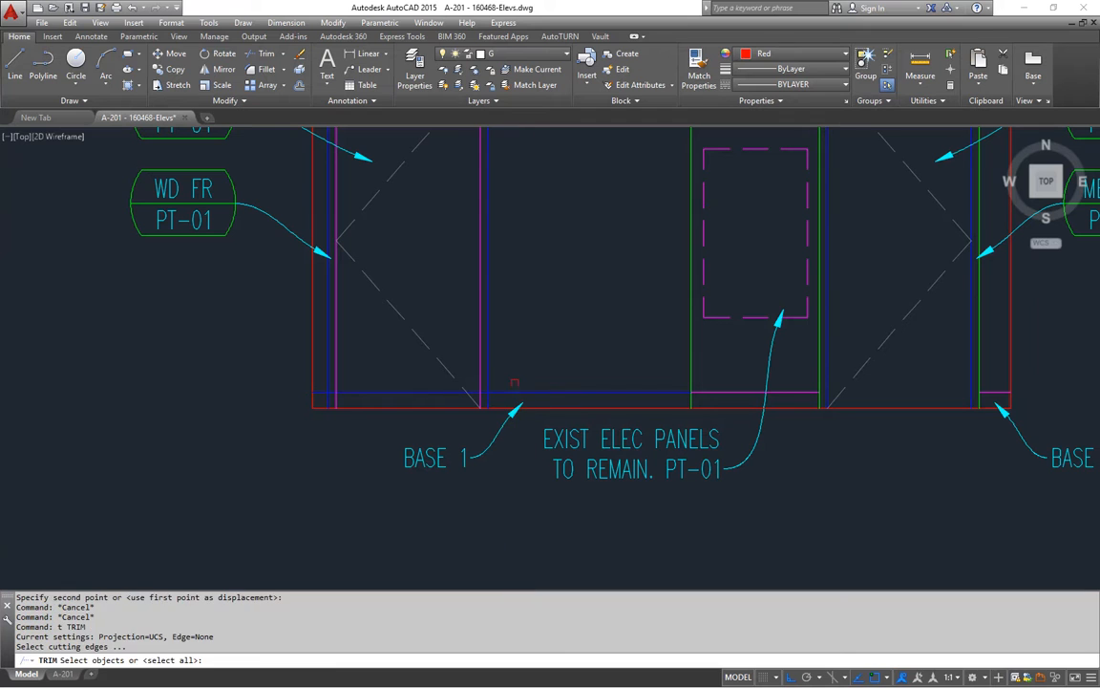
{"action": "left_click", "coordinate": [463, 384]}
{"action": "key", "text": "Return"}
{"action": "left_click", "coordinate": [373, 391]}
{"action": "key", "text": "Return"}
Step: Save the drawing with the updated elevations
{"action": "middle_click_drag", "start_coordinate": [508, 544], "coordinate": [417, 532]}
{"action": "scroll", "coordinate": [417, 533], "scroll_direction": "down", "scroll_amount": 3}
{"action": "middle_click_drag", "start_coordinate": [653, 530], "coordinate": [640, 514]}
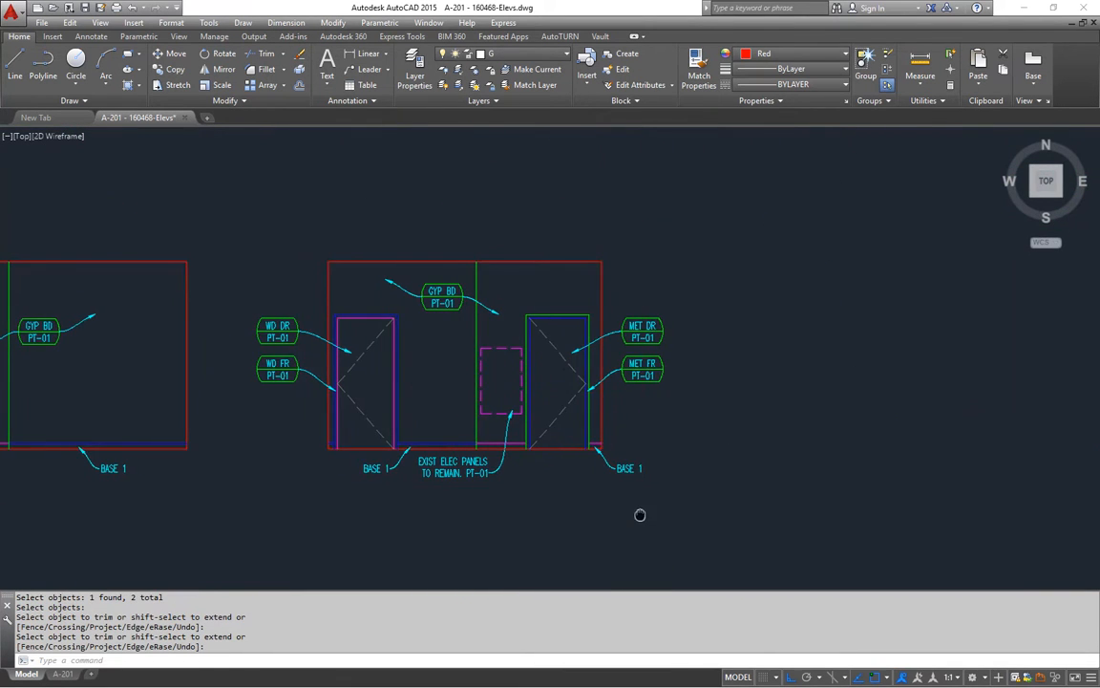
{"action": "mouse_move", "coordinate": [572, 511]}
{"action": "middle_mouse_down"}
{"action": "mouse_move", "coordinate": [646, 521]}
{"action": "mouse_move", "coordinate": [609, 518]}
{"action": "middle_mouse_up"}
{"action": "scroll", "coordinate": [646, 522], "scroll_direction": "down", "scroll_amount": 2}
{"action": "key", "text": "ctrl+s"}
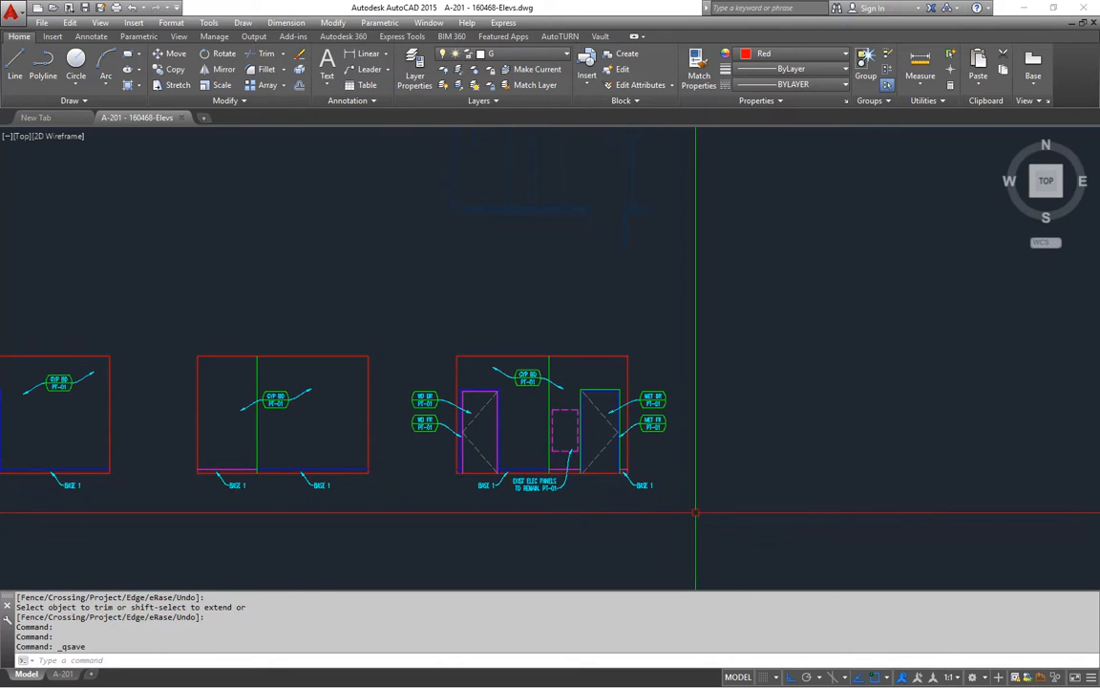
Step: Copy the blank wall elevation with its GYP BD and BASE 1 labels horizontally to the far side of the two-door elevation
{"action": "scroll", "coordinate": [694, 411], "scroll_direction": "down", "scroll_amount": 5}
{"action": "middle_click_drag", "start_coordinate": [693, 314], "coordinate": [649, 550]}
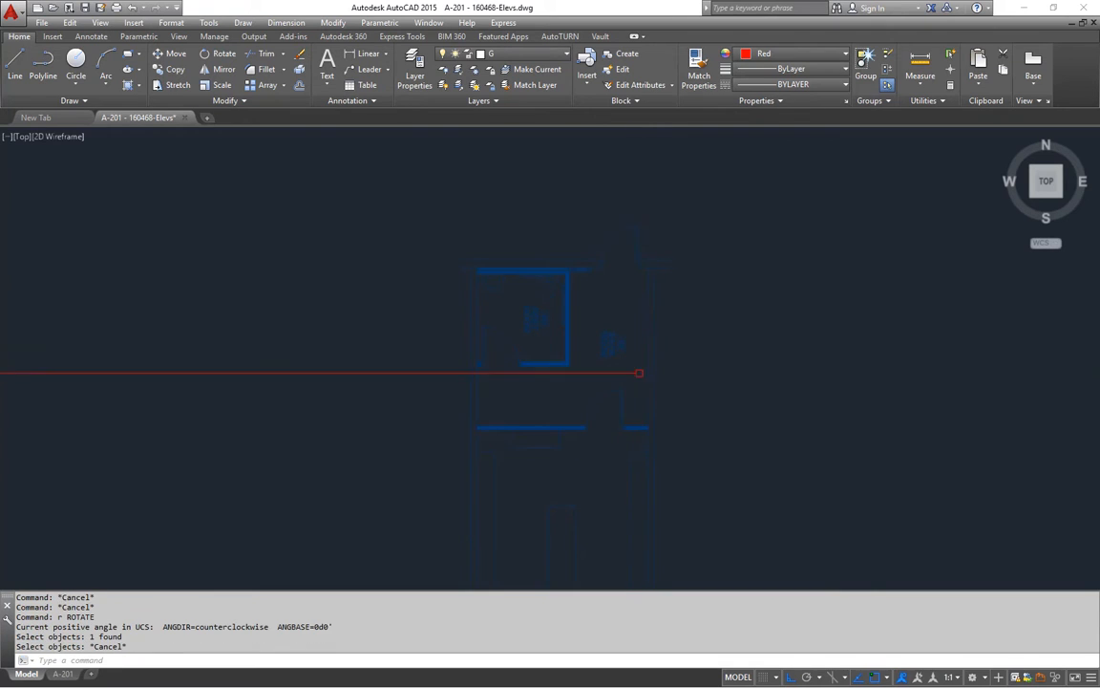
{"action": "scroll", "coordinate": [566, 306], "scroll_direction": "down", "scroll_amount": 6}
{"action": "middle_click_drag", "start_coordinate": [584, 406], "coordinate": [588, 248]}
{"action": "middle_click_drag", "start_coordinate": [588, 536], "coordinate": [583, 373]}
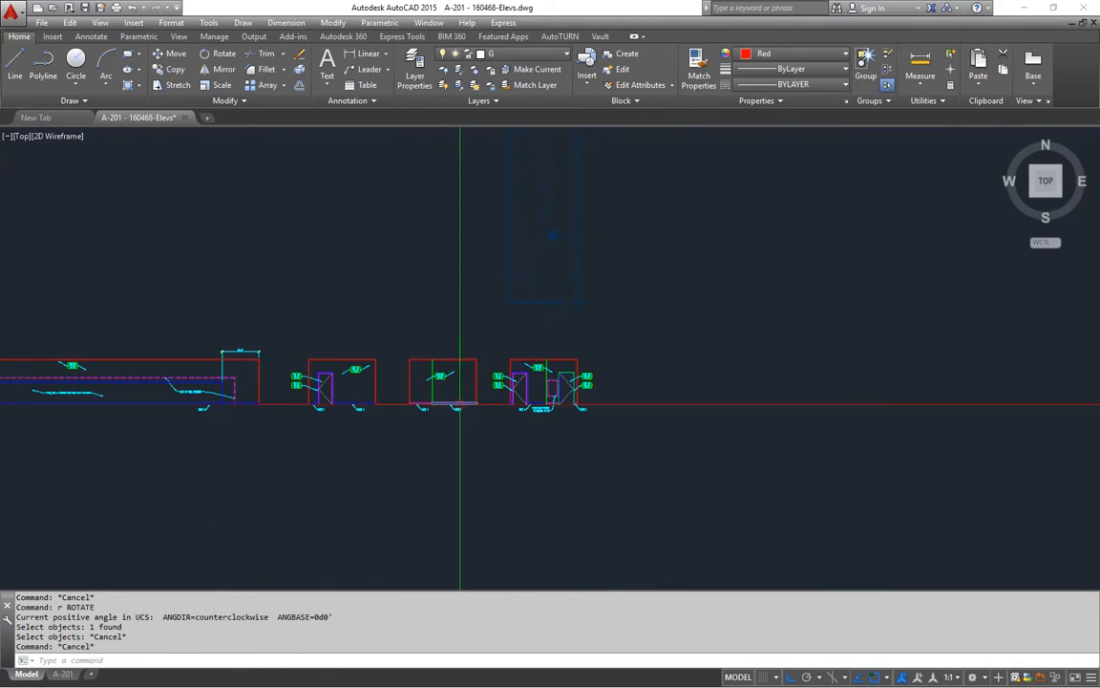
{"action": "scroll", "coordinate": [457, 402], "scroll_direction": "up", "scroll_amount": 2}
{"action": "type", "text": "c"}
{"action": "key", "text": "Return"}
{"action": "left_click", "coordinate": [368, 306]}
{"action": "left_click", "coordinate": [496, 436]}
{"action": "key", "text": "Return"}
{"action": "left_click", "coordinate": [412, 445]}
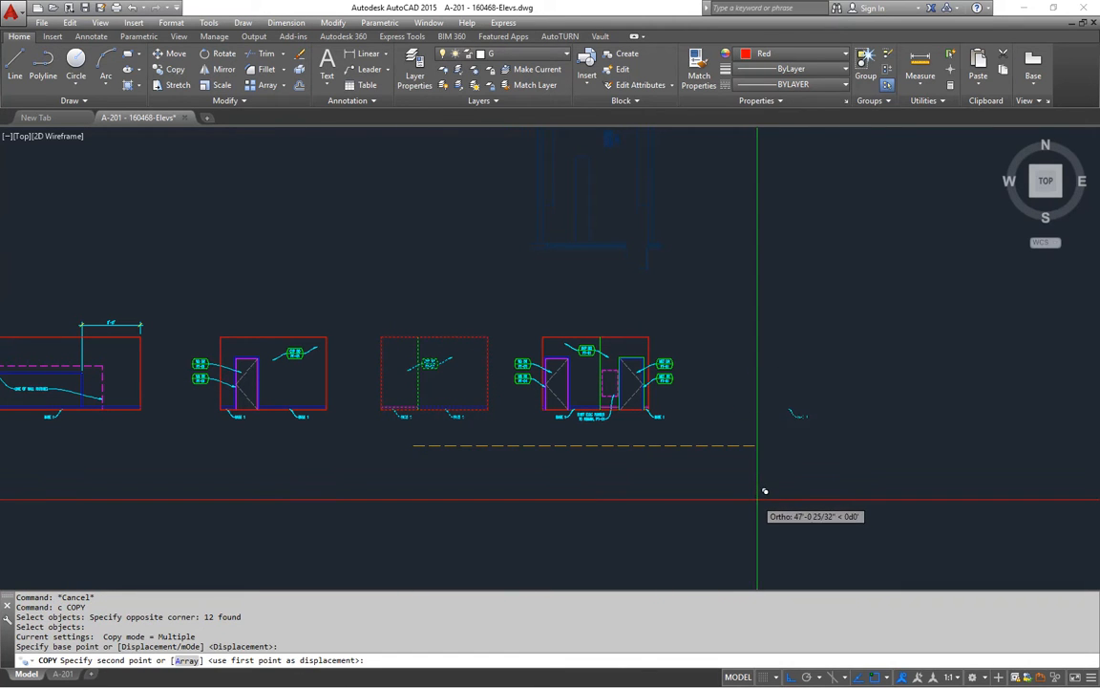
{"action": "left_click", "coordinate": [758, 499]}
{"action": "key", "text": "Escape"}
{"action": "key", "text": "Escape"}
Step: Erase the vertical dividing line from the copied wall elevation
{"action": "scroll", "coordinate": [783, 358], "scroll_direction": "up", "scroll_amount": 4}
{"action": "middle_click_drag", "start_coordinate": [783, 358], "coordinate": [531, 345]}
{"action": "middle_click_drag", "start_coordinate": [522, 410], "coordinate": [542, 392]}
{"action": "key", "text": "Escape"}
{"action": "left_click", "coordinate": [499, 420]}
{"action": "type", "text": "e"}
{"action": "key", "text": "Return"}
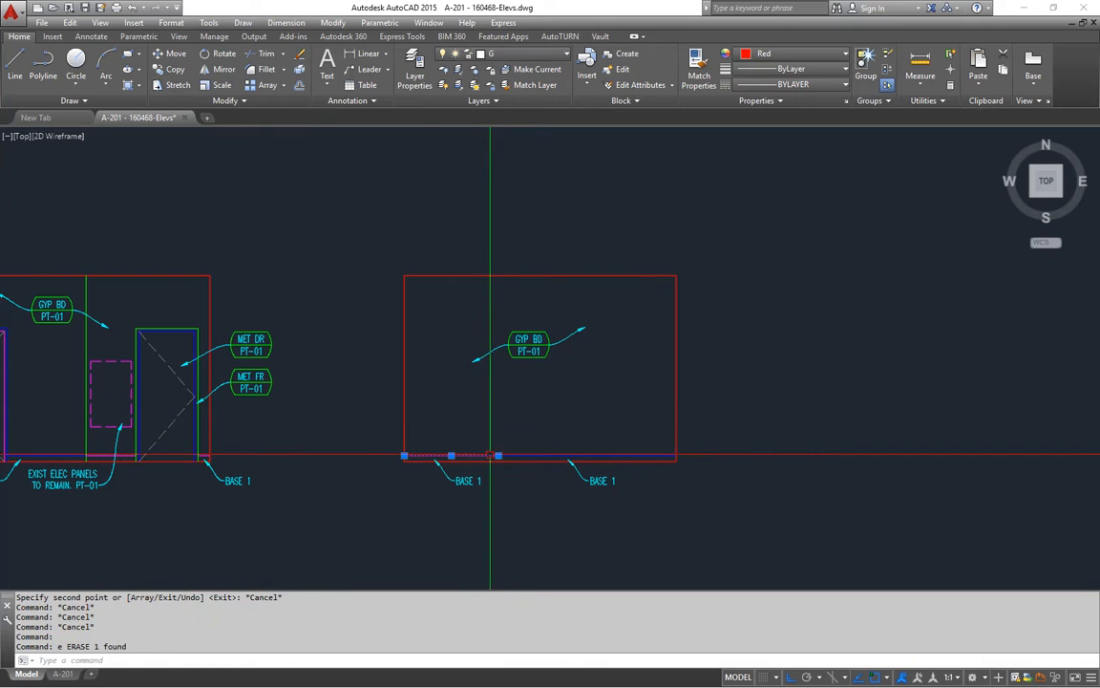
Step: Erase the short base line segment and its adjoining BASE 1 label from the copied blank wall elevation
{"action": "type", "text": "e"}
{"action": "key", "text": "Return"}
{"action": "left_click", "coordinate": [472, 479]}
{"action": "type", "text": "e"}
{"action": "key", "text": "Return"}
Step: Extend the remaining base line across the full width of the copied wall elevation
{"action": "key", "text": "Return"}
{"action": "left_click", "coordinate": [505, 455]}
{"action": "key", "text": "Escape"}
{"action": "key", "text": "Escape"}
{"action": "key", "text": "Return"}
{"action": "left_click", "coordinate": [618, 484]}
{"action": "key", "text": "Return"}
{"action": "left_click", "coordinate": [646, 503]}
{"action": "left_click", "coordinate": [629, 513]}
{"action": "key", "text": "Escape"}
{"action": "key", "text": "Escape"}
{"action": "middle_click_drag", "start_coordinate": [630, 485], "coordinate": [629, 480]}
{"action": "scroll", "coordinate": [630, 449], "scroll_direction": "down", "scroll_amount": 6}
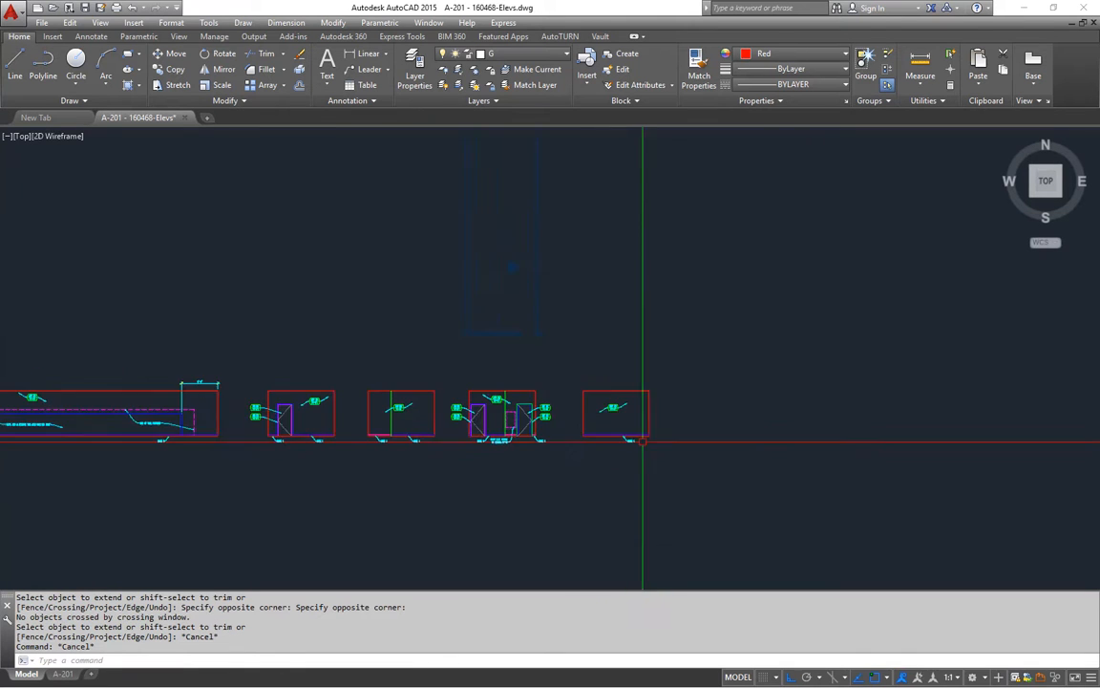
Step: Rotate the faded background floor plan half a turn
{"action": "scroll", "coordinate": [553, 303], "scroll_direction": "up", "scroll_amount": 5}
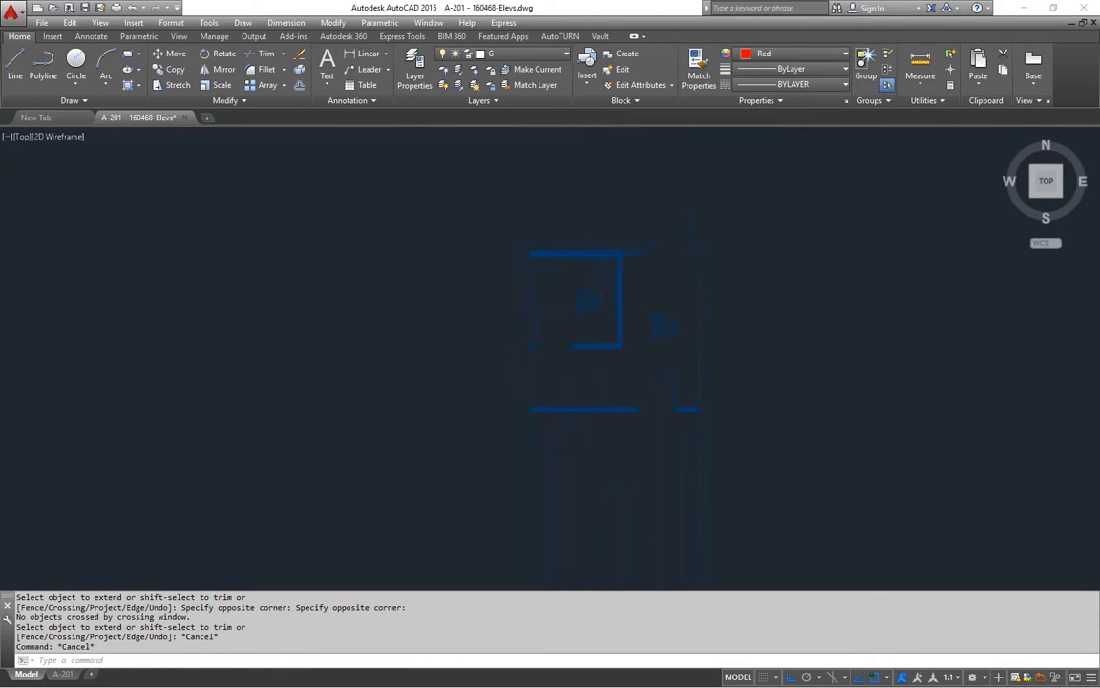
{"action": "scroll", "coordinate": [580, 344], "scroll_direction": "down", "scroll_amount": 5}
{"action": "key", "text": "Escape"}
{"action": "key", "text": "Escape"}
{"action": "type", "text": "r"}
{"action": "key", "text": "Return"}
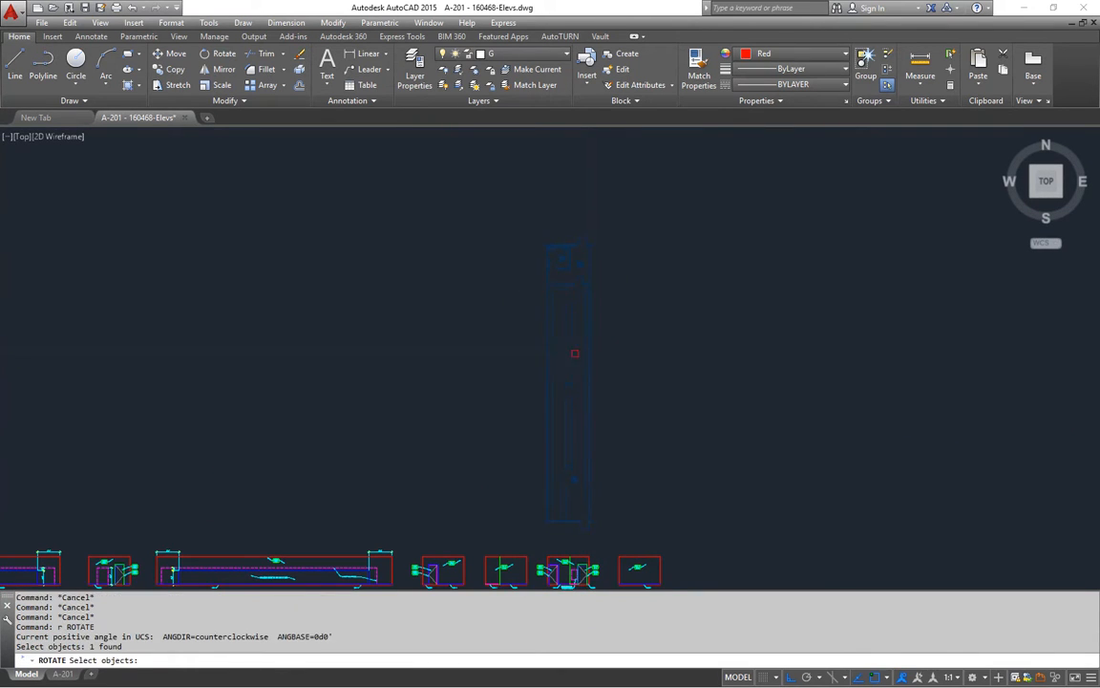
{"action": "key", "text": "Return"}
{"action": "left_click", "coordinate": [570, 393]}
{"action": "left_click", "coordinate": [407, 322]}
{"action": "middle_click_drag", "start_coordinate": [565, 409], "coordinate": [546, 315]}
Step: Move the rotated floor plan sideways, beyond the last blank wall elevation
{"action": "key", "text": "Escape"}
{"action": "type", "text": "m"}
{"action": "key", "text": "Return"}
{"action": "left_click", "coordinate": [579, 432]}
{"action": "middle_click_drag", "start_coordinate": [571, 464], "coordinate": [542, 415]}
{"action": "key", "text": "Return"}
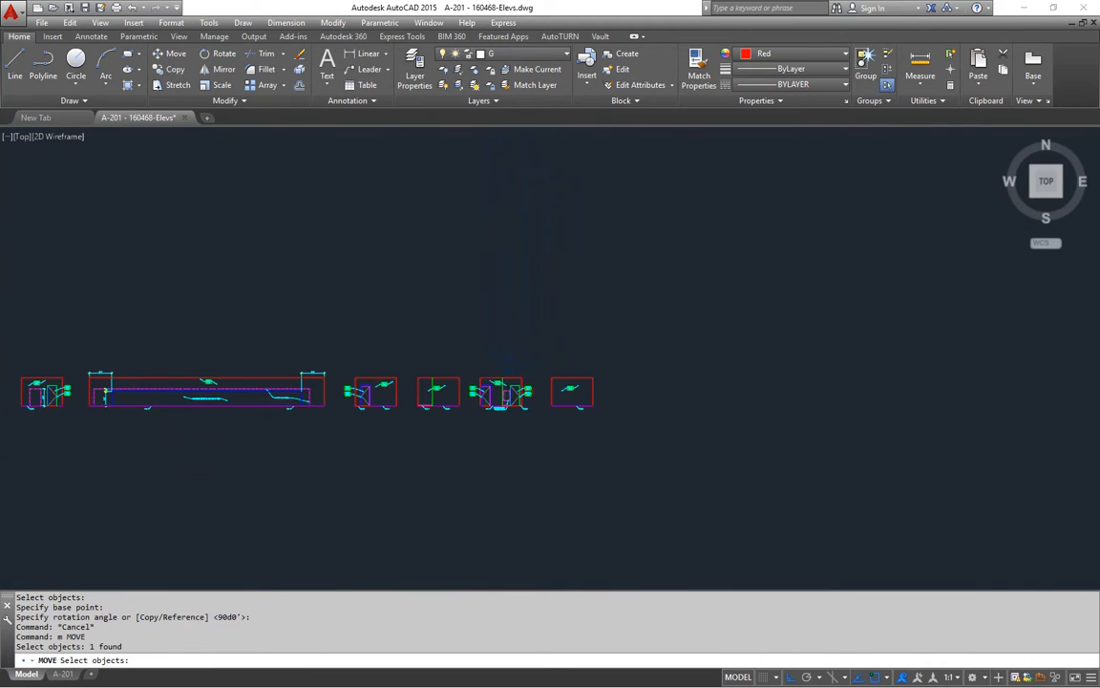
{"action": "left_click", "coordinate": [467, 452]}
{"action": "key", "text": "Escape"}
{"action": "key", "text": "Escape"}
{"action": "scroll", "coordinate": [611, 394], "scroll_direction": "up", "scroll_amount": 3}
Step: Nudge the floor plan upward to leave room for the elevation row, and save the drawing
{"action": "middle_click_drag", "start_coordinate": [696, 410], "coordinate": [533, 443]}
{"action": "scroll", "coordinate": [536, 406], "scroll_direction": "up", "scroll_amount": 2}
{"action": "type", "text": "m"}
{"action": "key", "text": "Return"}
{"action": "left_click", "coordinate": [576, 353]}
{"action": "key", "text": "Return"}
{"action": "left_click", "coordinate": [668, 384]}
{"action": "left_click", "coordinate": [685, 347]}
{"action": "middle_click_drag", "start_coordinate": [616, 381], "coordinate": [626, 390]}
{"action": "key", "text": "Escape"}
{"action": "key", "text": "Escape"}
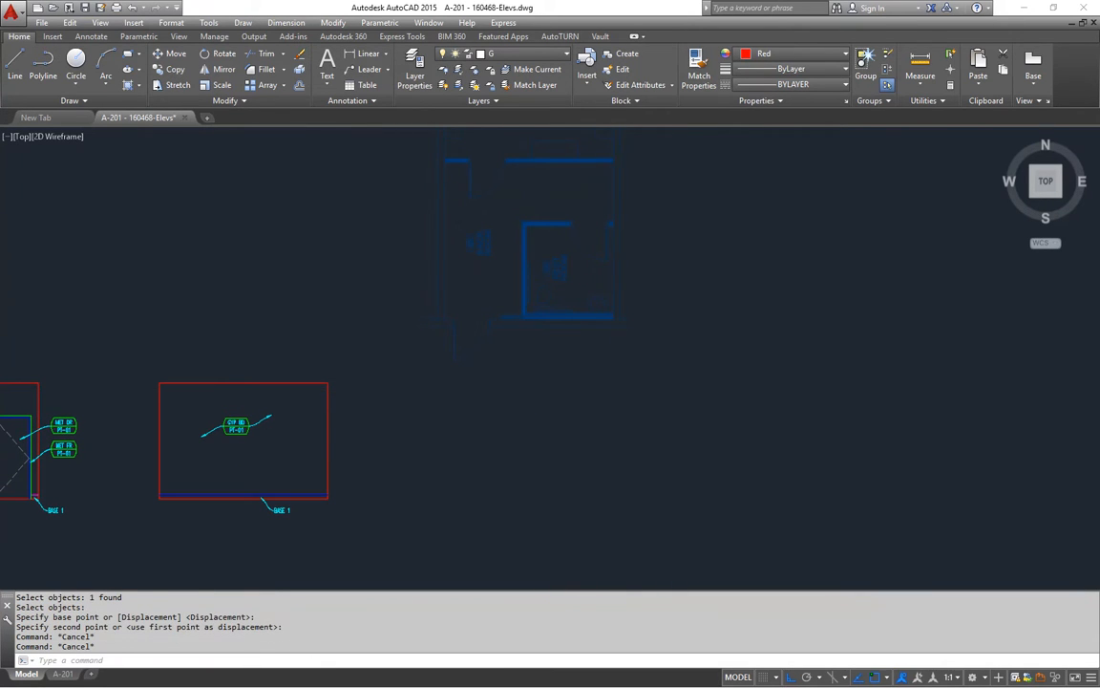
{"action": "key", "text": "ctrl+s"}
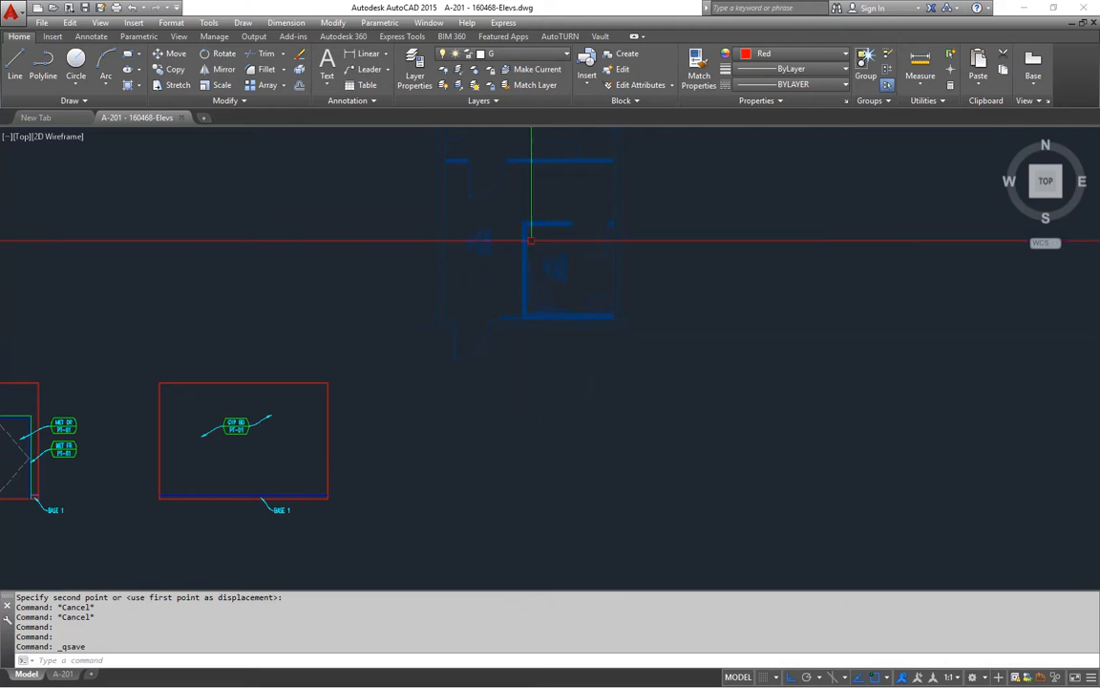
Step: Examine the finished back room and rest room elevations for one that can be reused
{"action": "scroll", "coordinate": [531, 240], "scroll_direction": "up", "scroll_amount": 4}
{"action": "scroll", "coordinate": [552, 259], "scroll_direction": "down", "scroll_amount": 4}
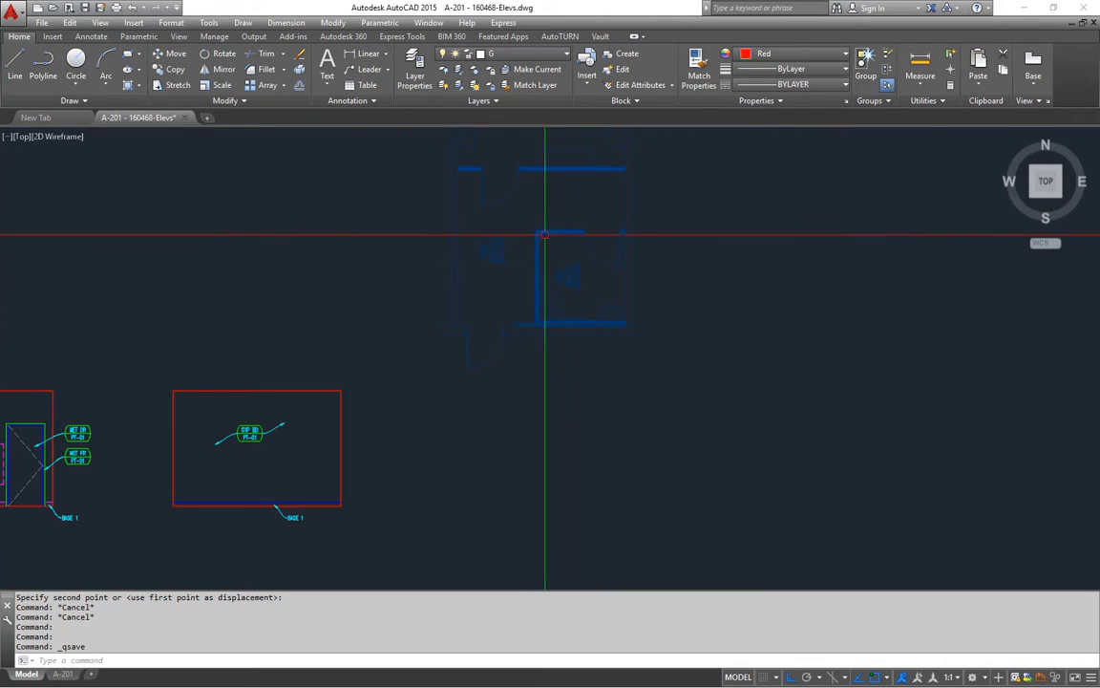
{"action": "scroll", "coordinate": [557, 234], "scroll_direction": "up", "scroll_amount": 2}
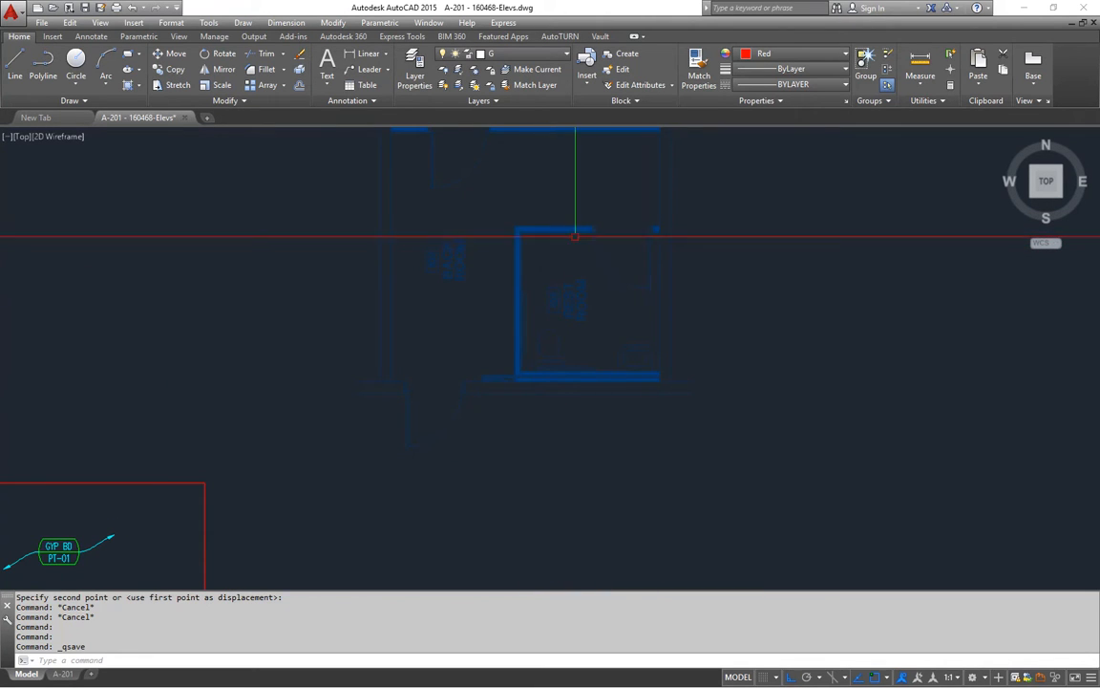
{"action": "scroll", "coordinate": [611, 344], "scroll_direction": "down", "scroll_amount": 5}
{"action": "scroll", "coordinate": [834, 368], "scroll_direction": "up", "scroll_amount": 4}
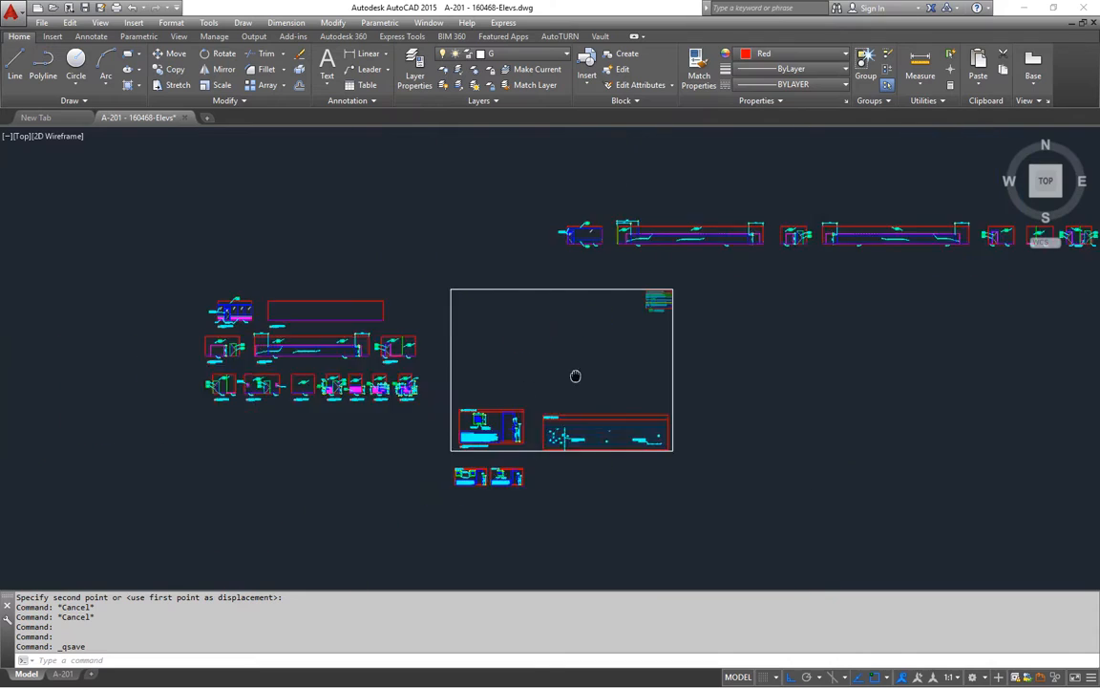
{"action": "scroll", "coordinate": [388, 405], "scroll_direction": "up", "scroll_amount": 4}
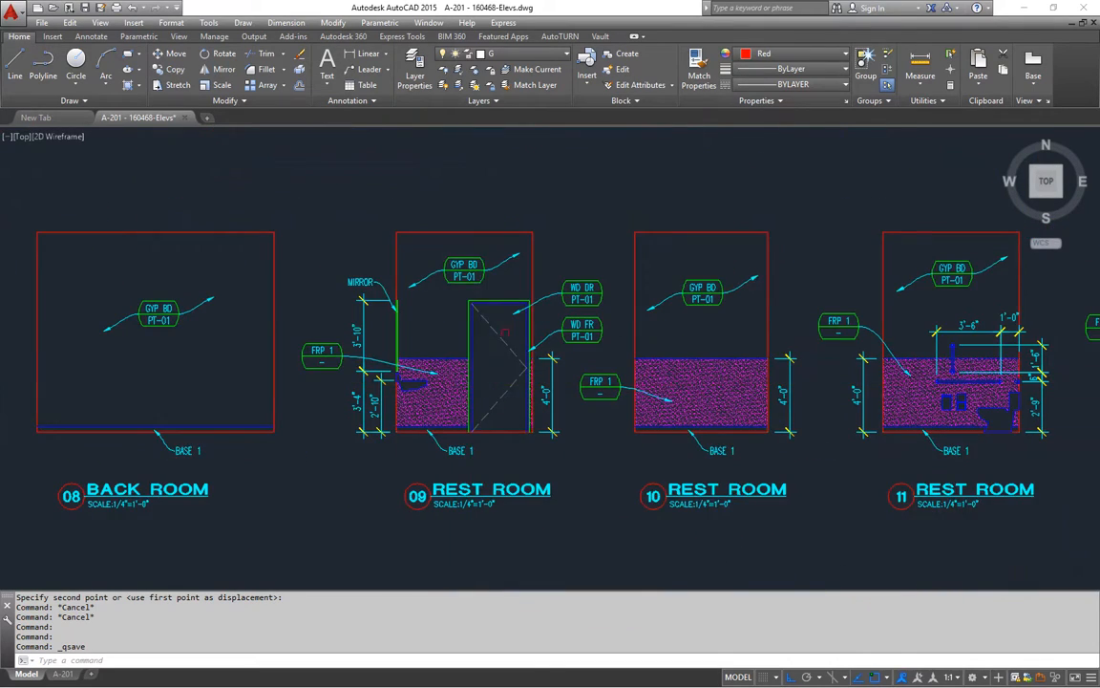
{"action": "scroll", "coordinate": [475, 355], "scroll_direction": "down", "scroll_amount": 3}
{"action": "middle_click_drag", "start_coordinate": [482, 366], "coordinate": [442, 380]}
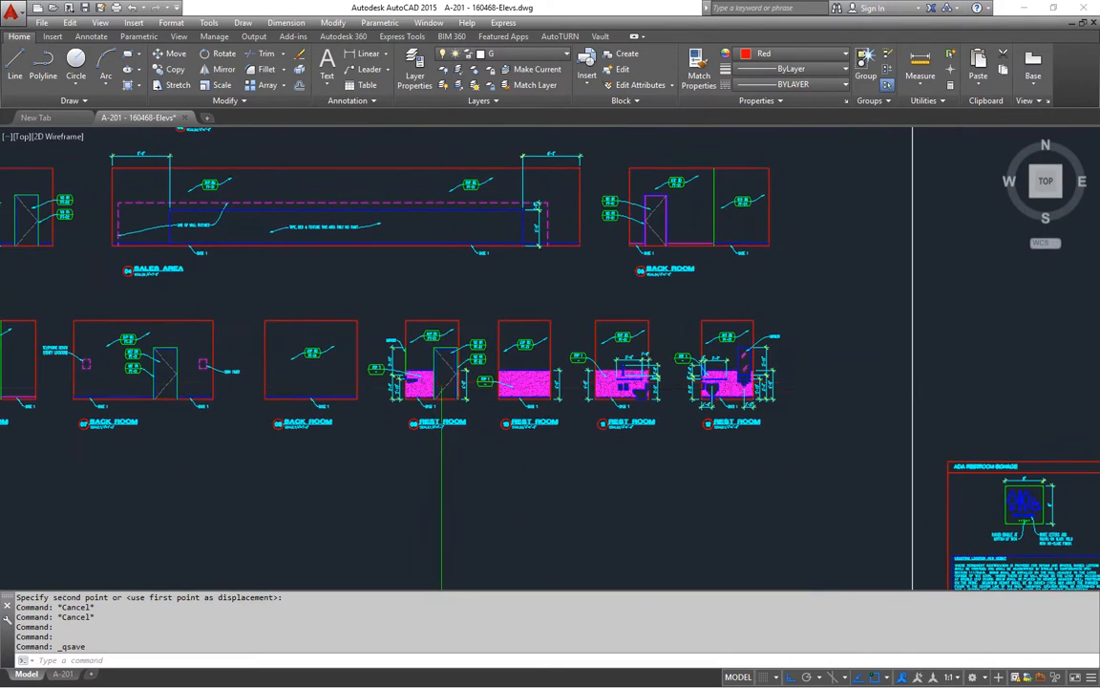
{"action": "scroll", "coordinate": [437, 373], "scroll_direction": "up", "scroll_amount": 4}
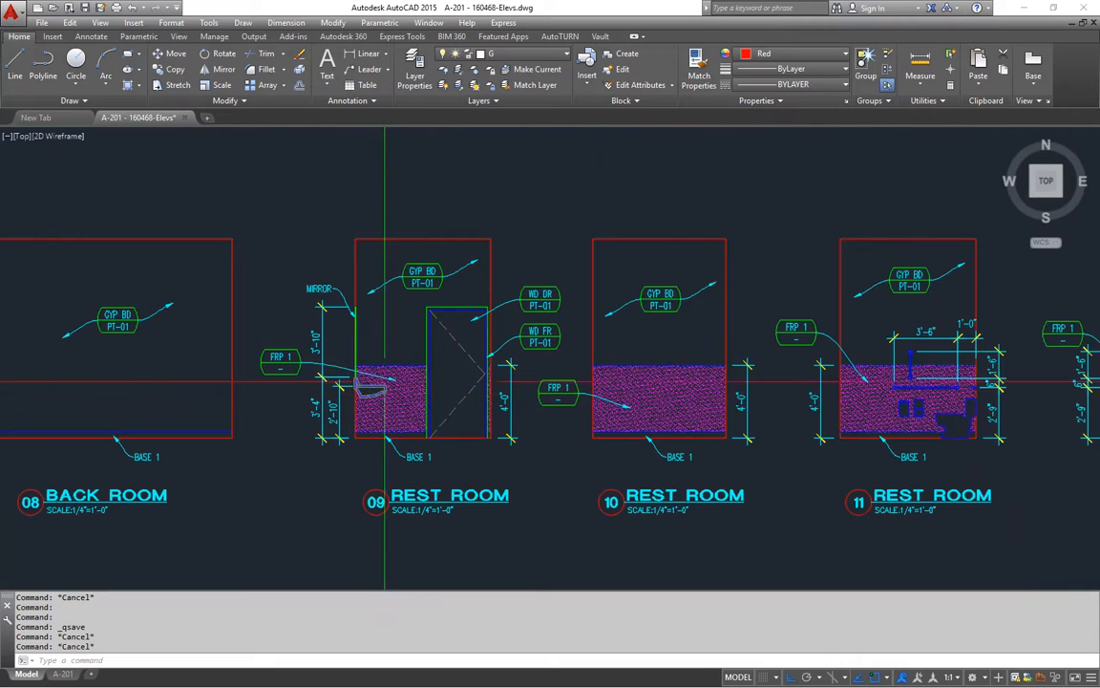
{"action": "scroll", "coordinate": [385, 382], "scroll_direction": "down", "scroll_amount": 3}
Step: Copy rest room elevation 09 into the new row, aligned with the blank wall's floor line and the rest room corner in plan
{"action": "type", "text": "c"}
{"action": "scroll", "coordinate": [343, 332], "scroll_direction": "up", "scroll_amount": 2}
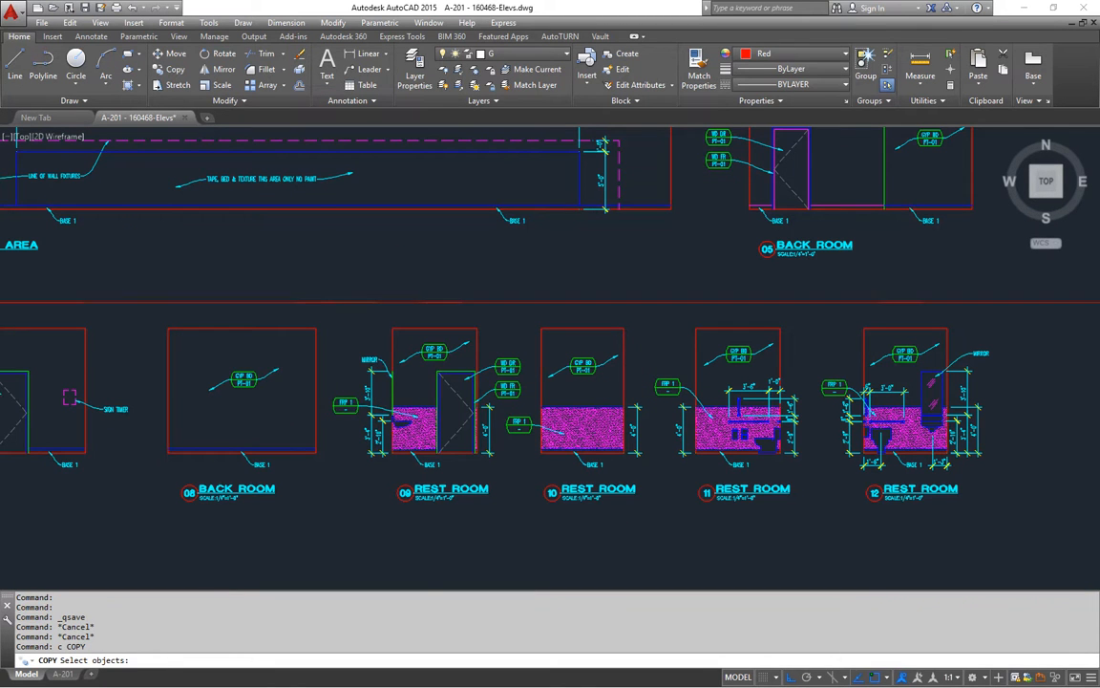
{"action": "left_click", "coordinate": [322, 303]}
{"action": "left_click", "coordinate": [526, 475]}
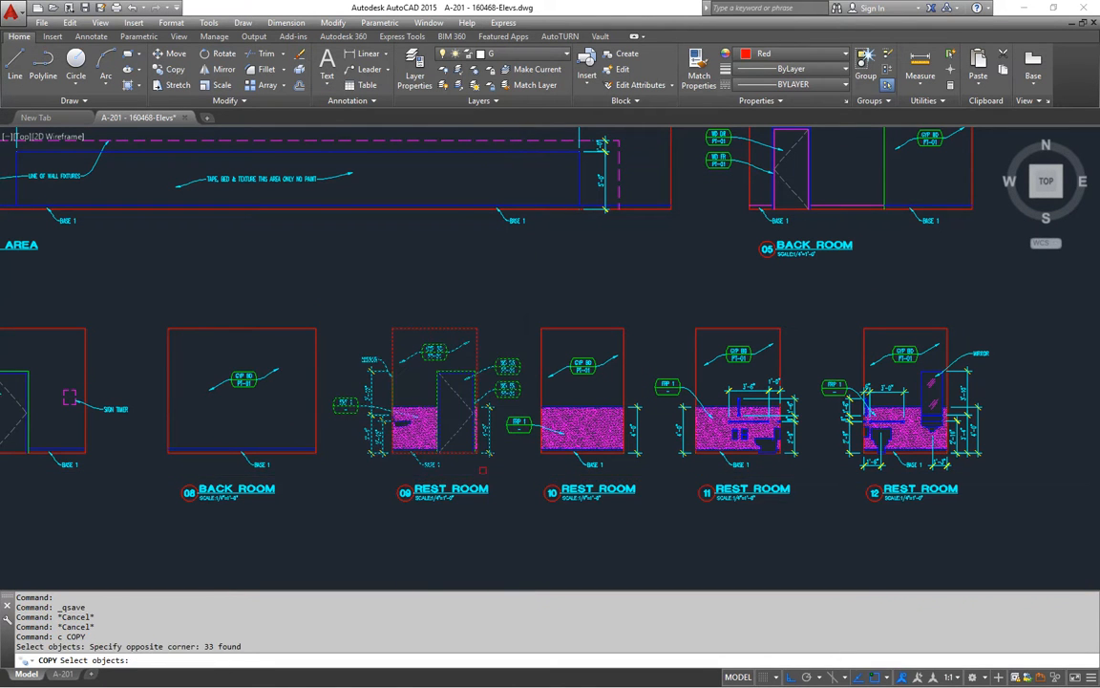
{"action": "scroll", "coordinate": [434, 459], "scroll_direction": "up", "scroll_amount": 7}
{"action": "key", "text": "Return"}
{"action": "left_click", "coordinate": [205, 396]}
{"action": "scroll", "coordinate": [230, 400], "scroll_direction": "down", "scroll_amount": 14}
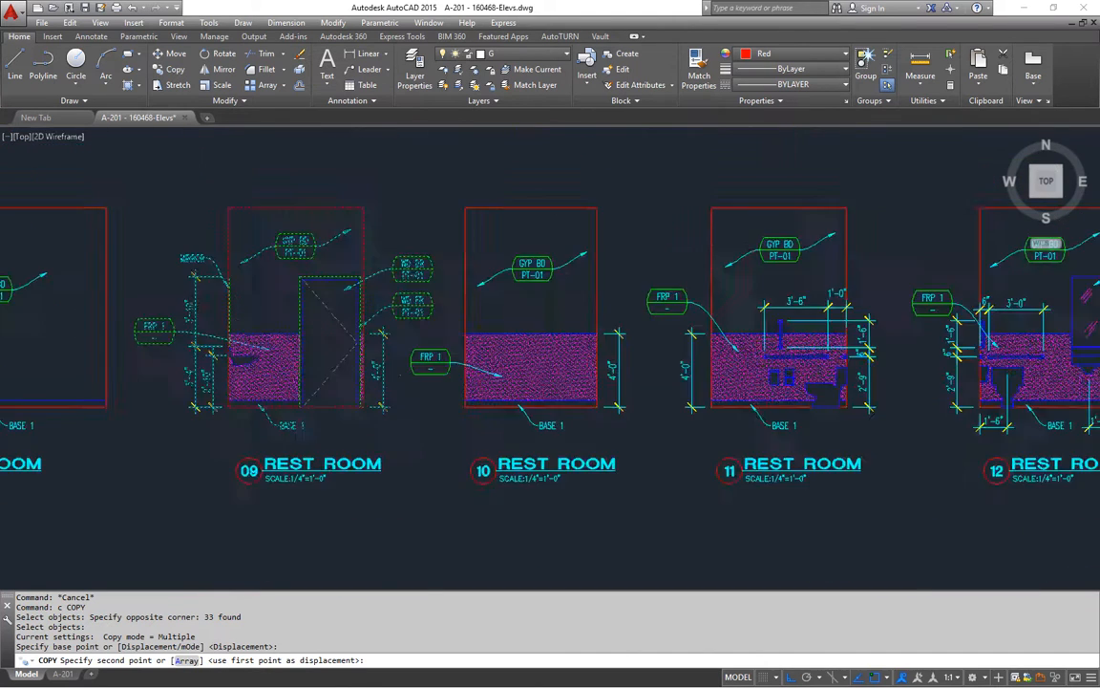
{"action": "middle_click_drag", "start_coordinate": [933, 364], "coordinate": [317, 393]}
{"action": "middle_click_drag", "start_coordinate": [642, 334], "coordinate": [327, 461]}
{"action": "scroll", "coordinate": [602, 455], "scroll_direction": "down", "scroll_amount": 2}
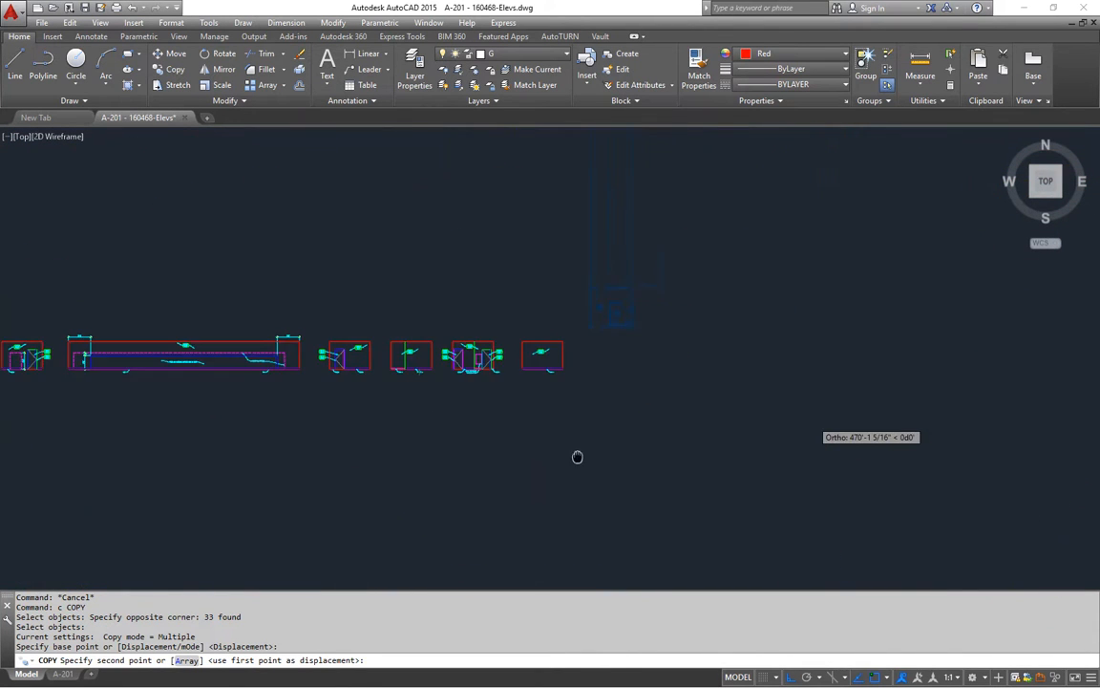
{"action": "scroll", "coordinate": [569, 358], "scroll_direction": "up", "scroll_amount": 7}
{"action": "scroll", "coordinate": [645, 253], "scroll_direction": "down", "scroll_amount": 4}
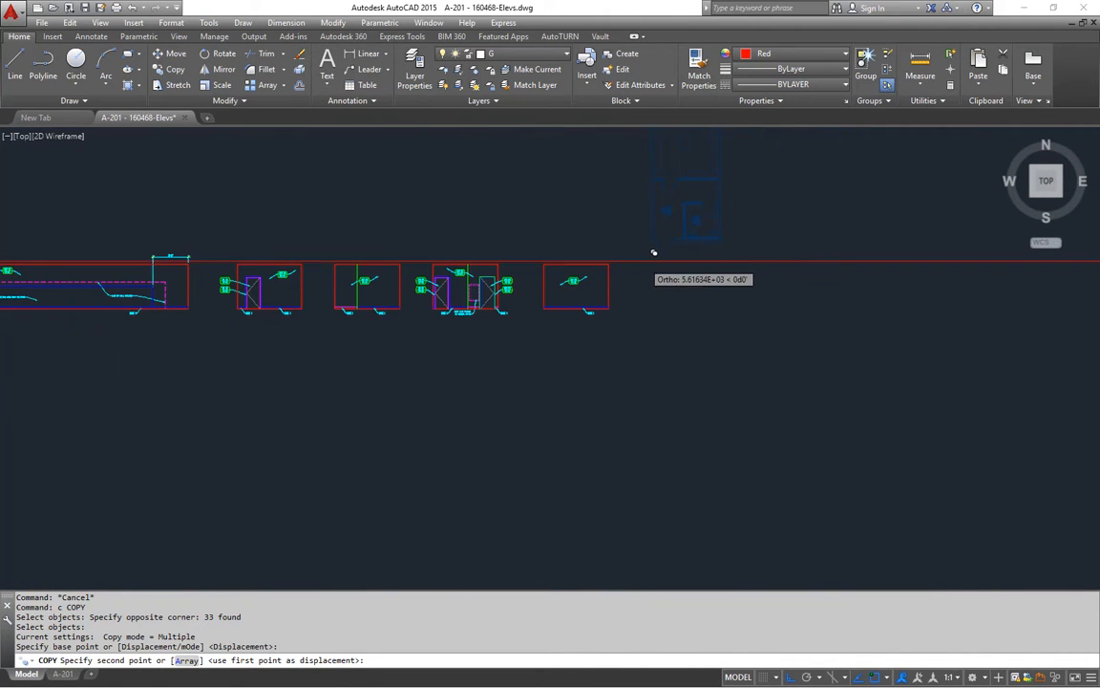
{"action": "middle_click_drag", "start_coordinate": [654, 300], "coordinate": [631, 427]}
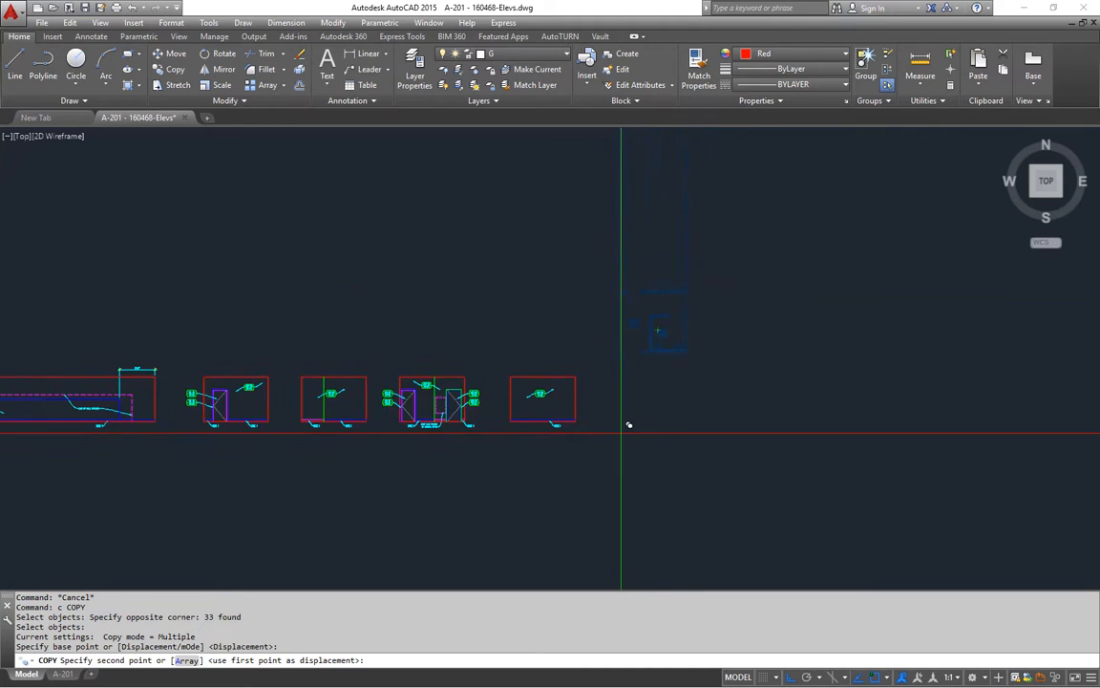
{"action": "scroll", "coordinate": [625, 423], "scroll_direction": "up", "scroll_amount": 5}
{"action": "key", "text": "Return"}
{"action": "scroll", "coordinate": [616, 433], "scroll_direction": "up", "scroll_amount": 3}
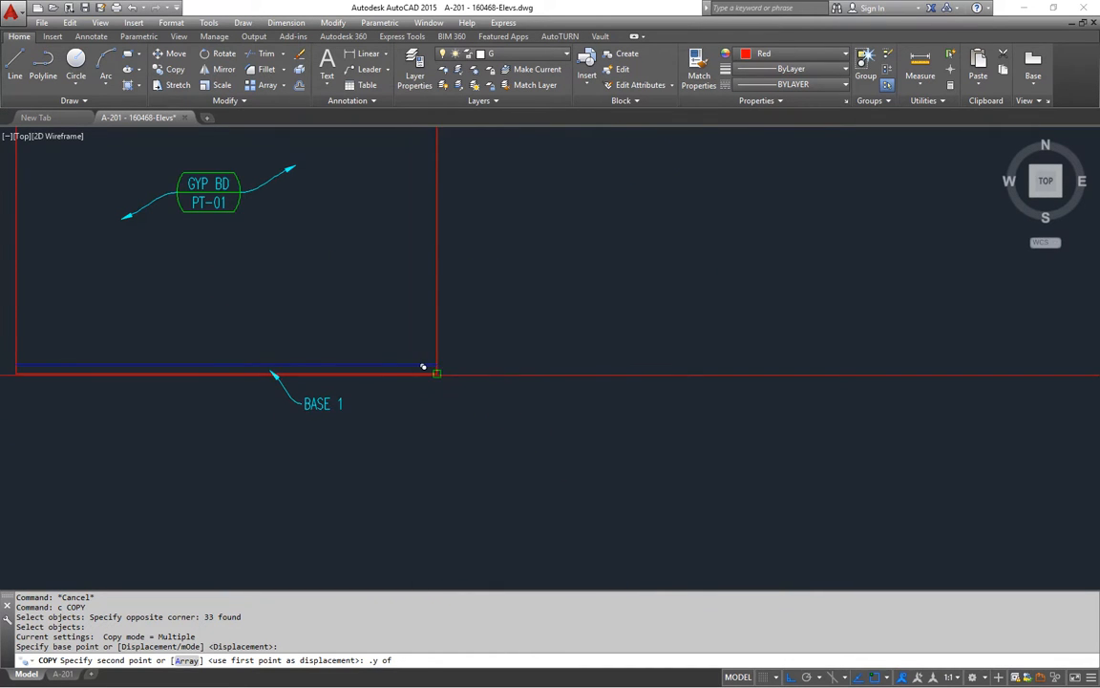
{"action": "left_click", "coordinate": [432, 370]}
{"action": "scroll", "coordinate": [483, 447], "scroll_direction": "down", "scroll_amount": 6}
{"action": "scroll", "coordinate": [566, 450], "scroll_direction": "up", "scroll_amount": 2}
{"action": "type", "text": ".x"}
{"action": "key", "text": "Return"}
{"action": "scroll", "coordinate": [611, 373], "scroll_direction": "up", "scroll_amount": 6}
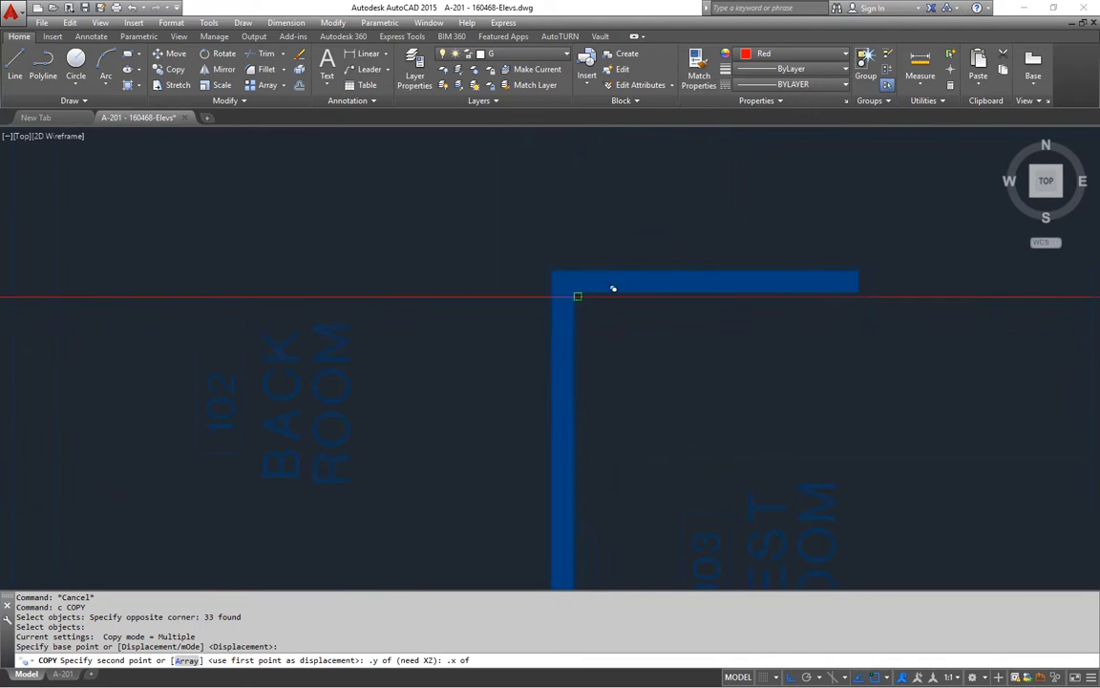
{"action": "left_click", "coordinate": [584, 295]}
{"action": "scroll", "coordinate": [593, 320], "scroll_direction": "down", "scroll_amount": 6}
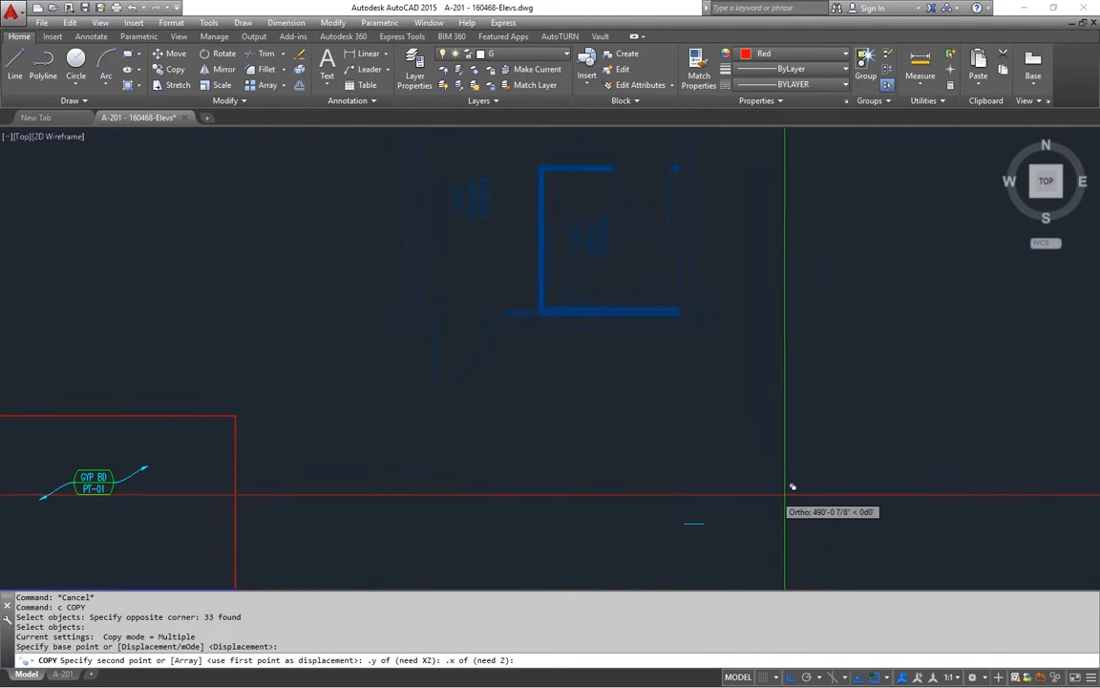
{"action": "key", "text": "Escape"}
{"action": "key", "text": "Escape"}
Step: Stretch the upper edge of the copied rest room elevation to the height of the neighbouring blank wall elevation
{"action": "scroll", "coordinate": [711, 425], "scroll_direction": "down", "scroll_amount": 4}
{"action": "middle_click_drag", "start_coordinate": [793, 497], "coordinate": [727, 386]}
{"action": "scroll", "coordinate": [645, 382], "scroll_direction": "up", "scroll_amount": 4}
{"action": "key", "text": "Escape"}
{"action": "key", "text": "Escape"}
{"action": "type", "text": "s"}
{"action": "key", "text": "Return"}
{"action": "left_click", "coordinate": [789, 361]}
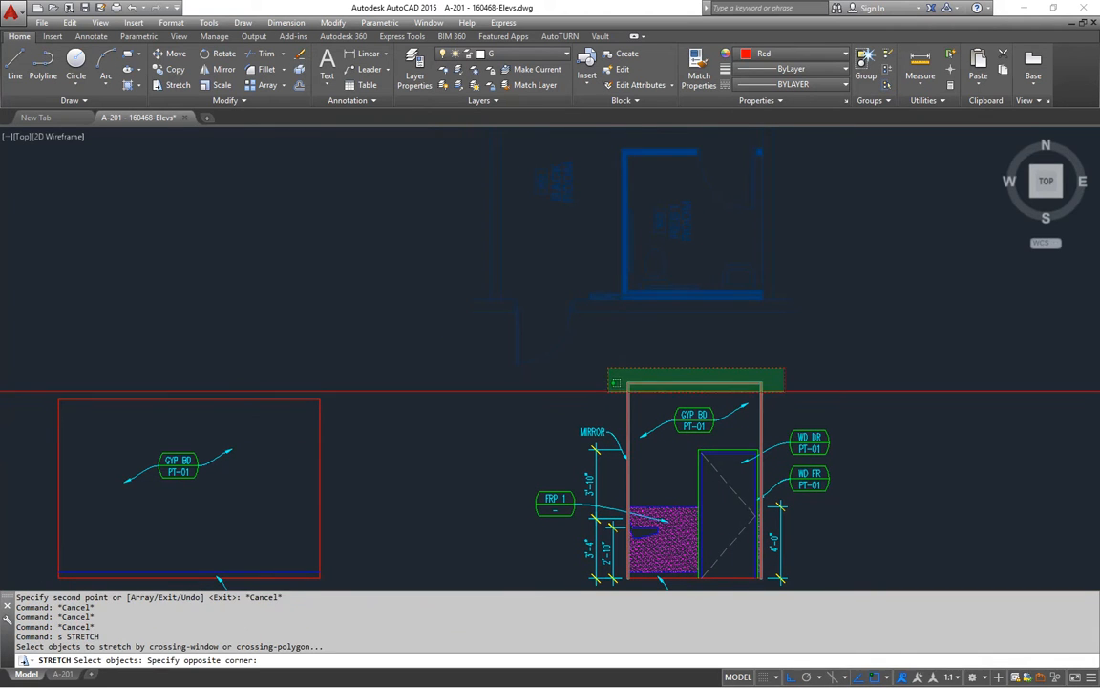
{"action": "left_click", "coordinate": [620, 393]}
{"action": "key", "text": "Return"}
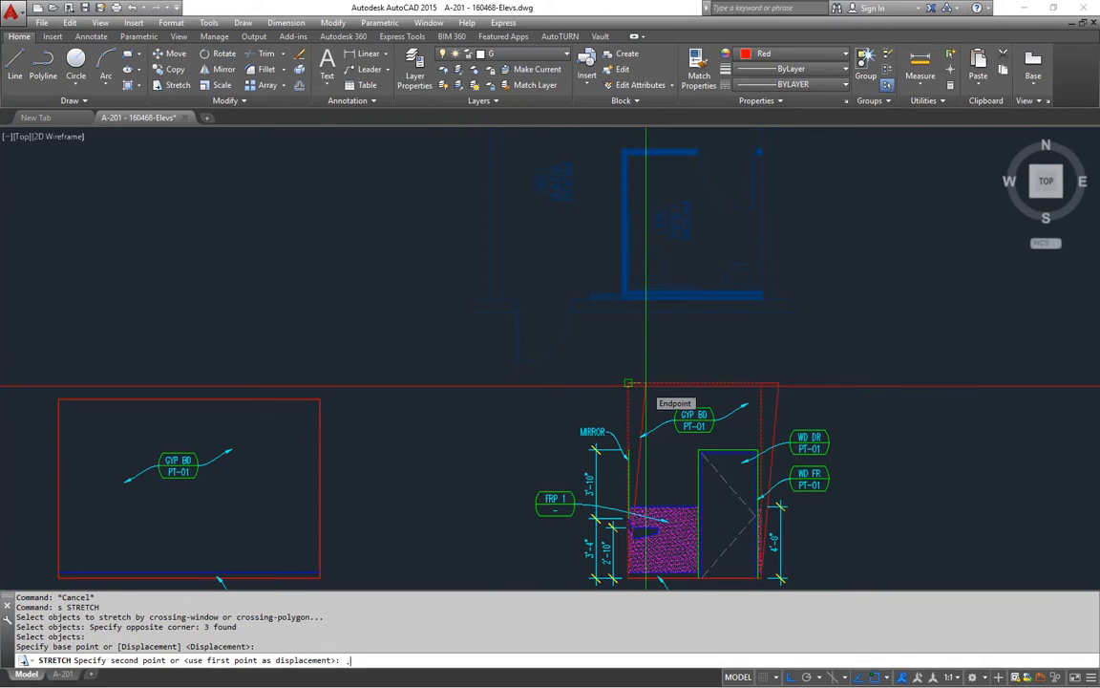
{"action": "key", "text": "Return"}
{"action": "middle_click_drag", "start_coordinate": [298, 399], "coordinate": [333, 295]}
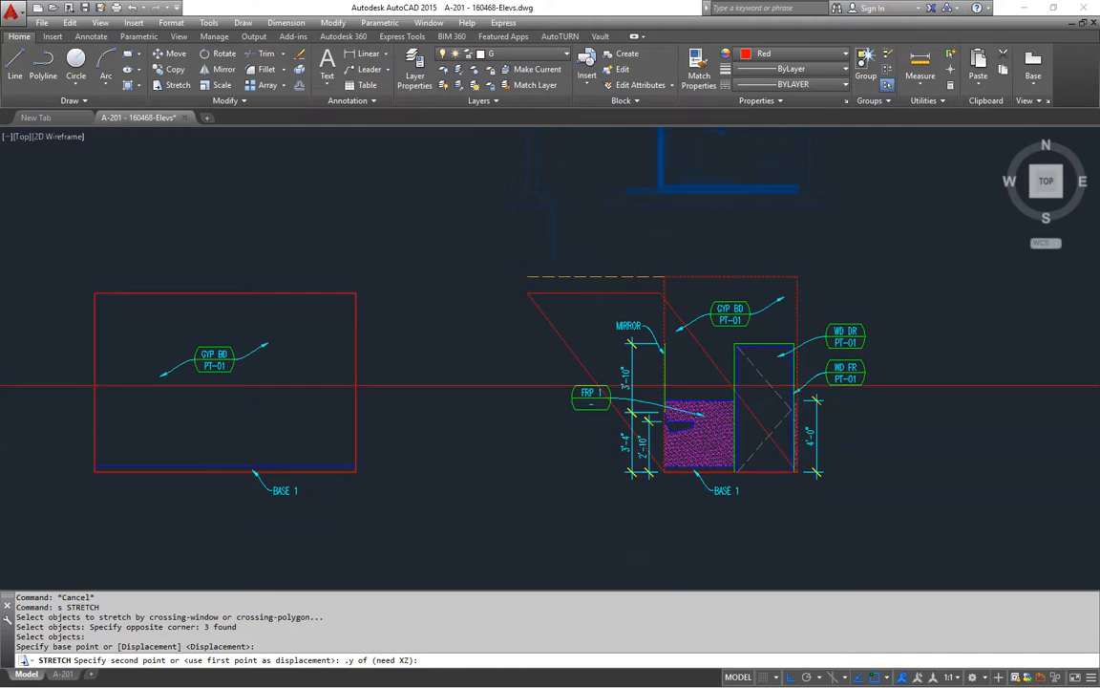
{"action": "middle_click_drag", "start_coordinate": [545, 508], "coordinate": [447, 518]}
{"action": "scroll", "coordinate": [661, 330], "scroll_direction": "up", "scroll_amount": 4}
{"action": "middle_click_drag", "start_coordinate": [661, 330], "coordinate": [667, 351]}
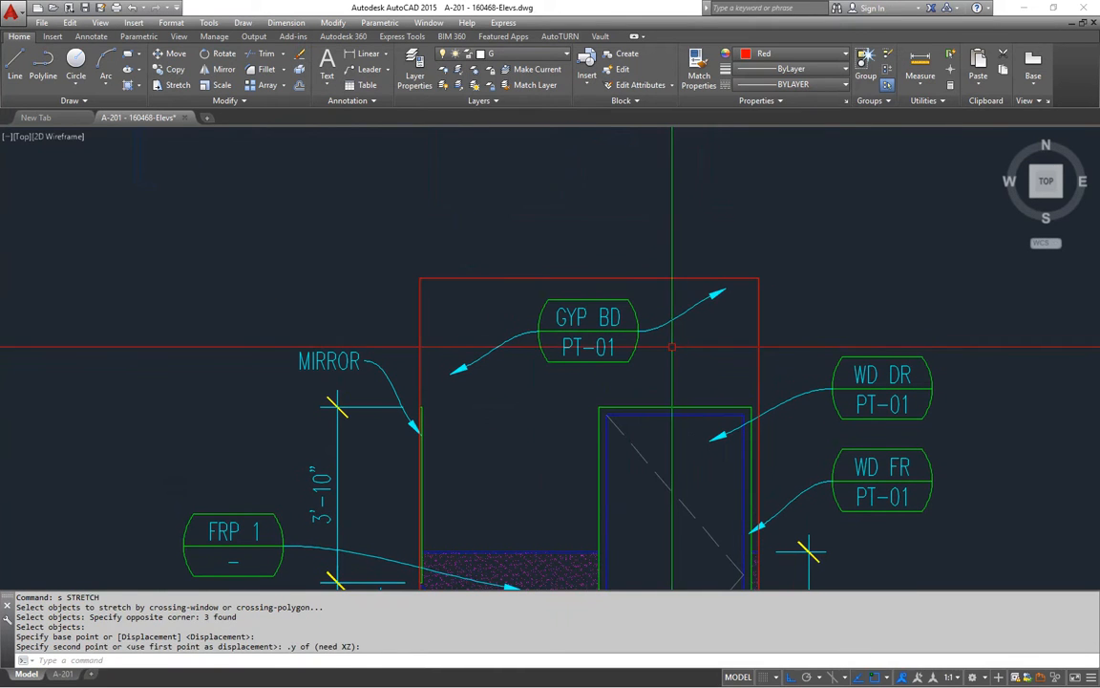
{"action": "key", "text": "Escape"}
{"action": "key", "text": "Escape"}
Step: Move the GYP BD PT-01 tag and its leaders slightly down inside the copied rest room elevation
{"action": "mouse_move", "coordinate": [674, 350]}
{"action": "middle_mouse_down"}
{"action": "mouse_move", "coordinate": [640, 352]}
{"action": "mouse_move", "coordinate": [646, 343]}
{"action": "middle_mouse_up"}
{"action": "type", "text": "m"}
{"action": "key", "text": "Return"}
{"action": "left_click", "coordinate": [676, 330]}
{"action": "left_click", "coordinate": [616, 373]}
{"action": "key", "text": "Return"}
{"action": "left_click", "coordinate": [609, 221]}
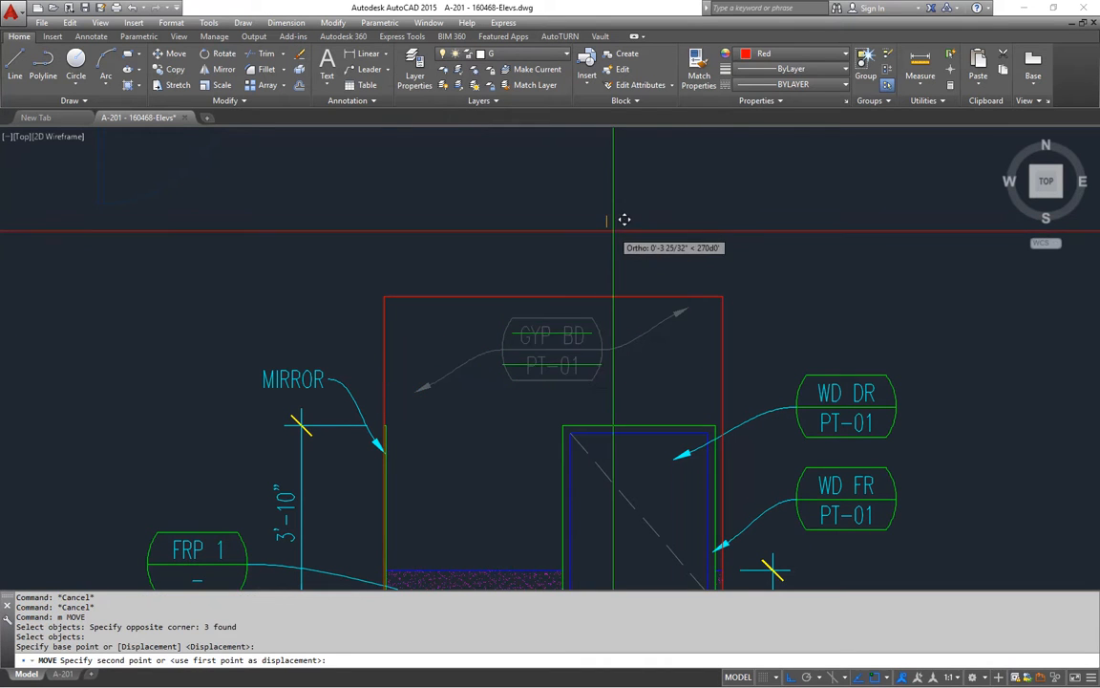
{"action": "left_click", "coordinate": [609, 238]}
{"action": "middle_click_drag", "start_coordinate": [607, 379], "coordinate": [596, 321]}
{"action": "scroll", "coordinate": [587, 318], "scroll_direction": "down", "scroll_amount": 6}
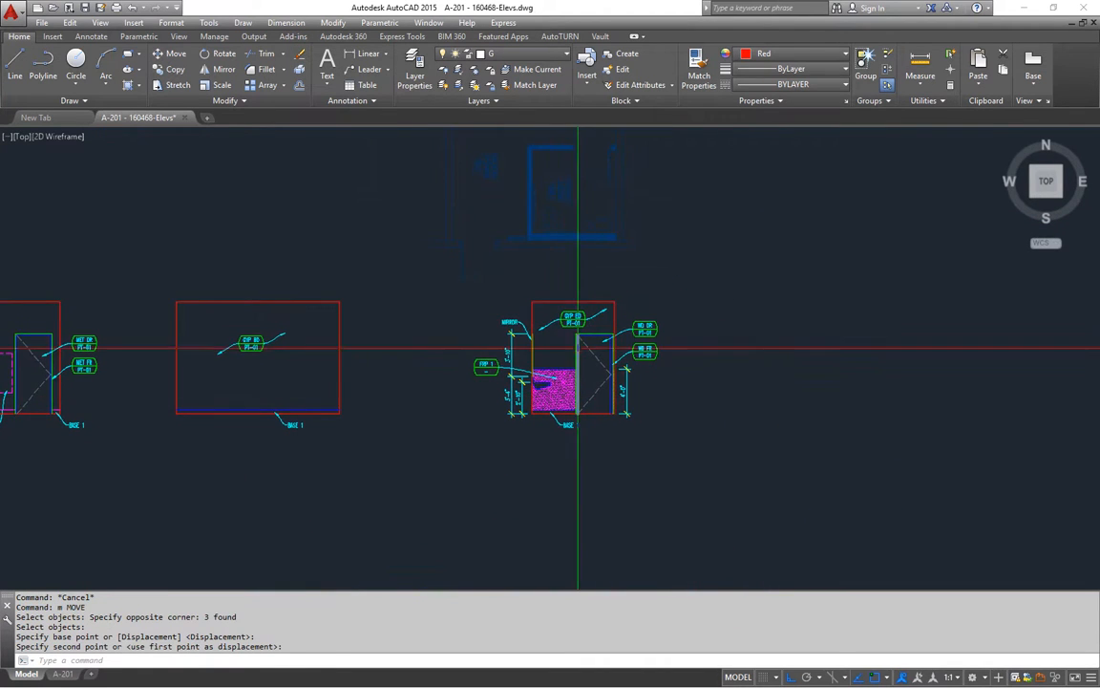
Step: Erase the MIRROR label and the 3'-10" dimension from the copied rest room elevation
{"action": "scroll", "coordinate": [573, 325], "scroll_direction": "up", "scroll_amount": 6}
{"action": "scroll", "coordinate": [540, 327], "scroll_direction": "up", "scroll_amount": 1}
{"action": "scroll", "coordinate": [589, 331], "scroll_direction": "down", "scroll_amount": 5}
{"action": "mouse_move", "coordinate": [590, 331]}
{"action": "middle_mouse_down"}
{"action": "mouse_move", "coordinate": [580, 388]}
{"action": "mouse_move", "coordinate": [536, 329]}
{"action": "middle_mouse_up"}
{"action": "scroll", "coordinate": [549, 364], "scroll_direction": "up", "scroll_amount": 5}
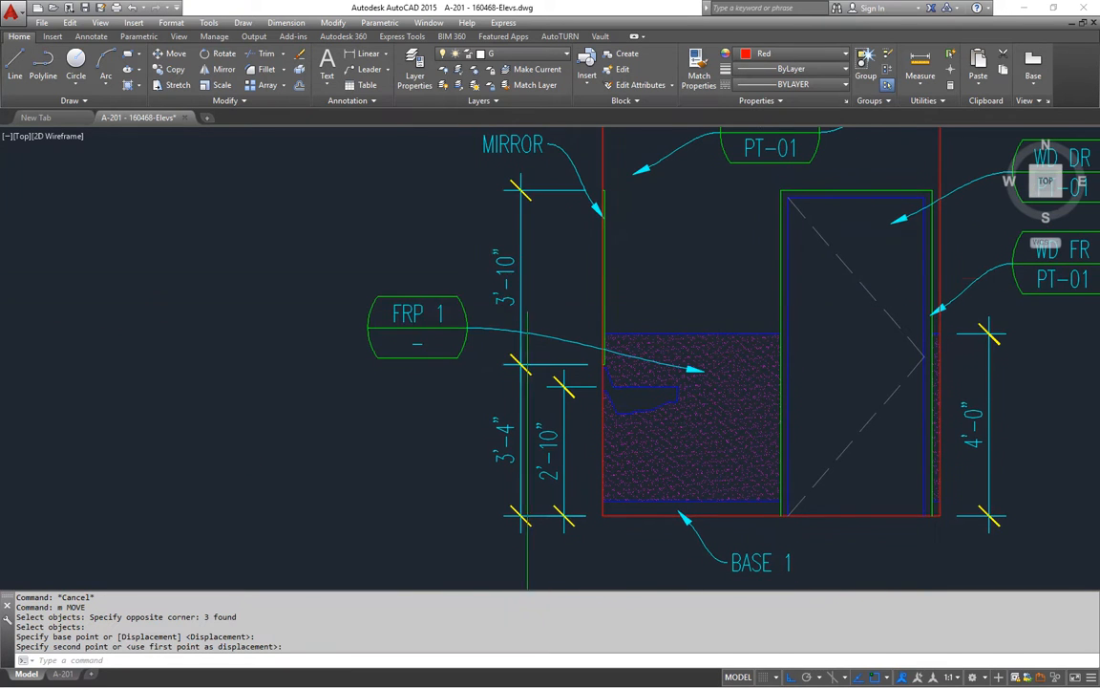
{"action": "middle_click_drag", "start_coordinate": [536, 268], "coordinate": [496, 359]}
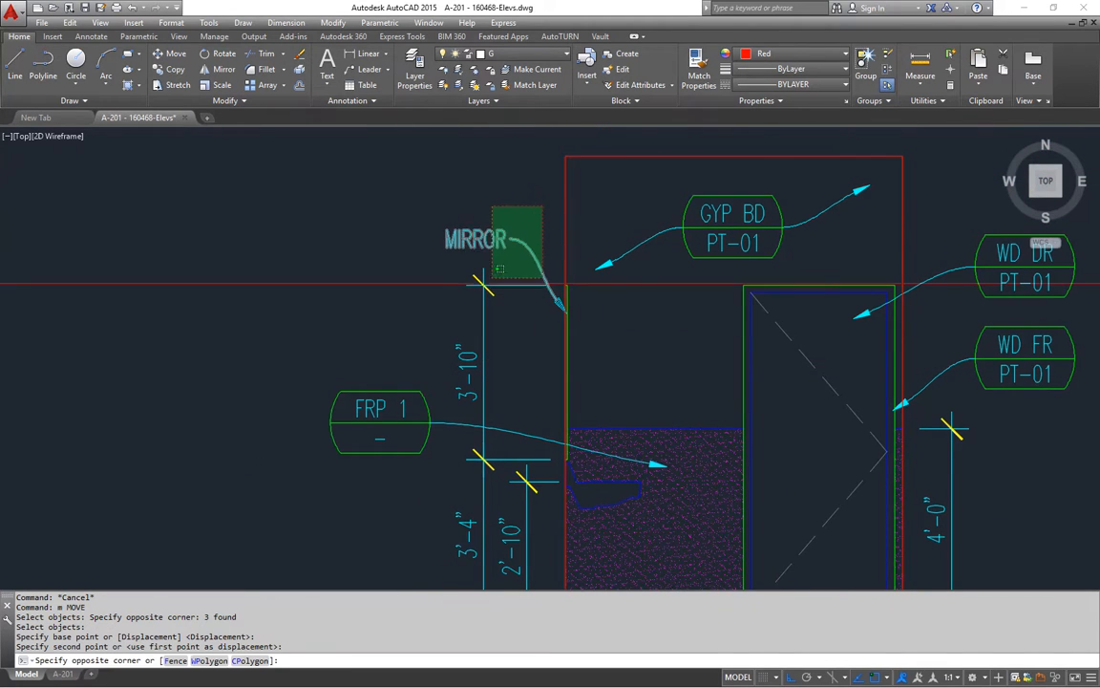
{"action": "left_click", "coordinate": [466, 334]}
{"action": "middle_click_drag", "start_coordinate": [466, 334], "coordinate": [458, 261]}
{"action": "type", "text": "e"}
{"action": "key", "text": "Return"}
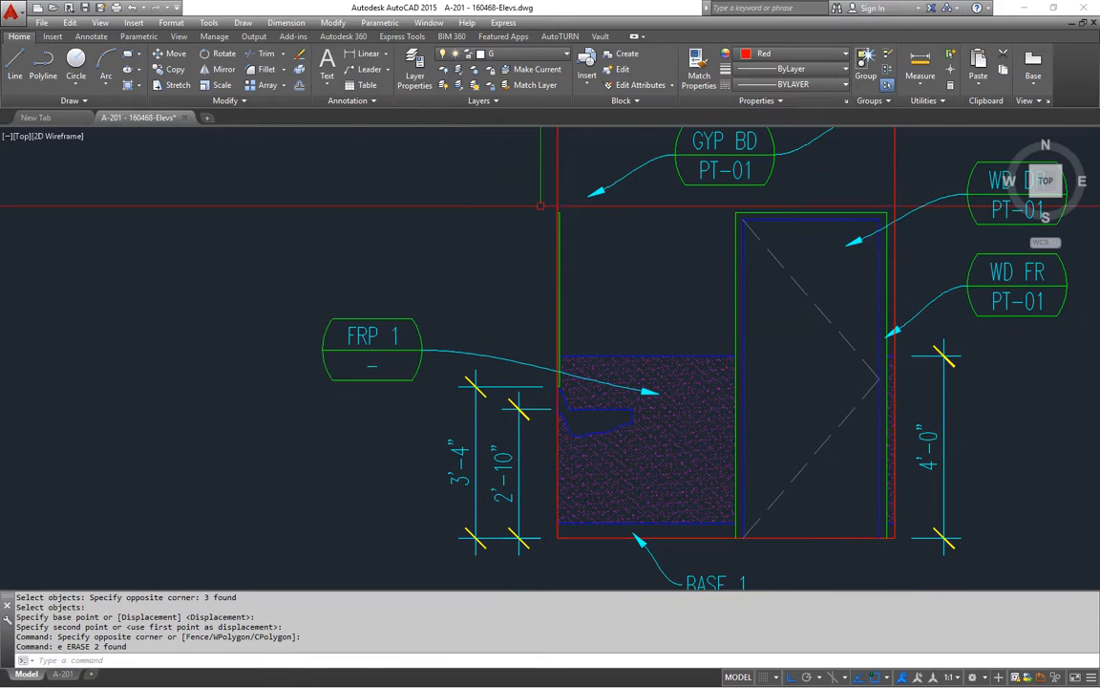
Step: Erase the mirror and the sink outline from the copied rest room elevation
{"action": "left_click", "coordinate": [532, 194]}
{"action": "left_click", "coordinate": [572, 417]}
{"action": "type", "text": "e"}
{"action": "key", "text": "Return"}
{"action": "type", "text": "e"}
{"action": "key", "text": "Return"}
{"action": "left_click", "coordinate": [536, 381]}
{"action": "key", "text": "Return"}
Step: Erase the 3'-4" and 2'-10" height dimensions beside the copied rest room elevation
{"action": "key", "text": "Return"}
{"action": "left_click", "coordinate": [502, 330]}
{"action": "left_click", "coordinate": [444, 501]}
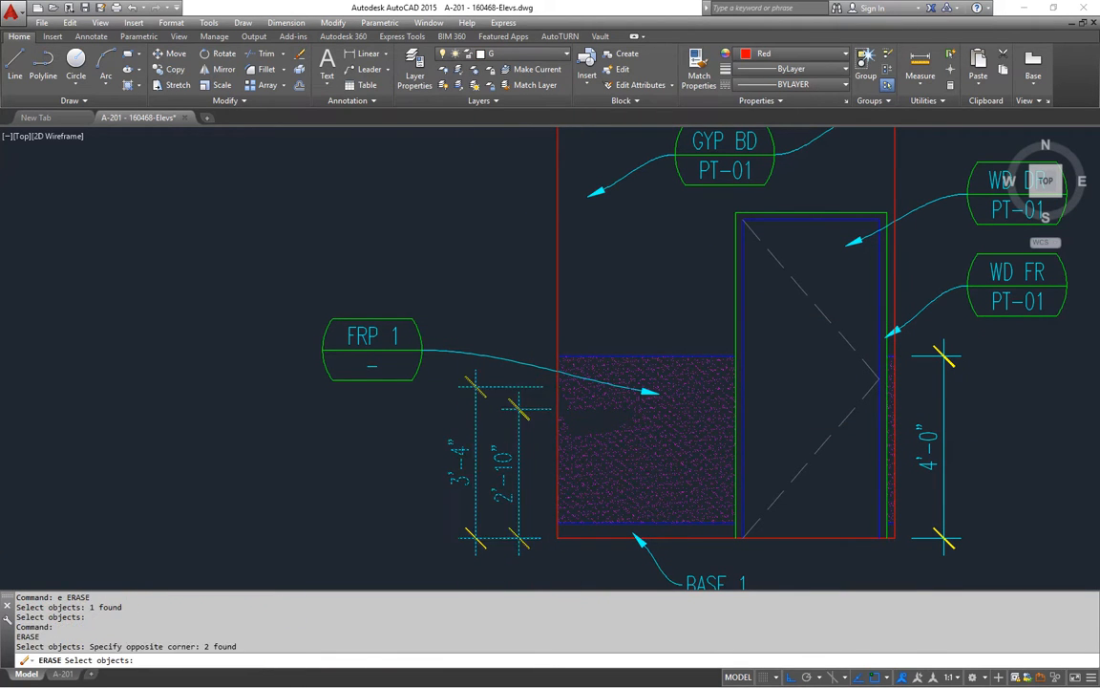
{"action": "key", "text": "Return"}
Step: Stretch the FRP 1 tag and its leader closer to the rest room wall
{"action": "middle_click_drag", "start_coordinate": [535, 429], "coordinate": [446, 399]}
{"action": "key", "text": "Escape"}
{"action": "key", "text": "Escape"}
{"action": "type", "text": "s"}
{"action": "key", "text": "Return"}
{"action": "left_click", "coordinate": [411, 377]}
{"action": "left_click", "coordinate": [114, 209]}
{"action": "key", "text": "Return"}
{"action": "left_click", "coordinate": [272, 382]}
{"action": "key", "text": "Escape"}
{"action": "key", "text": "Escape"}
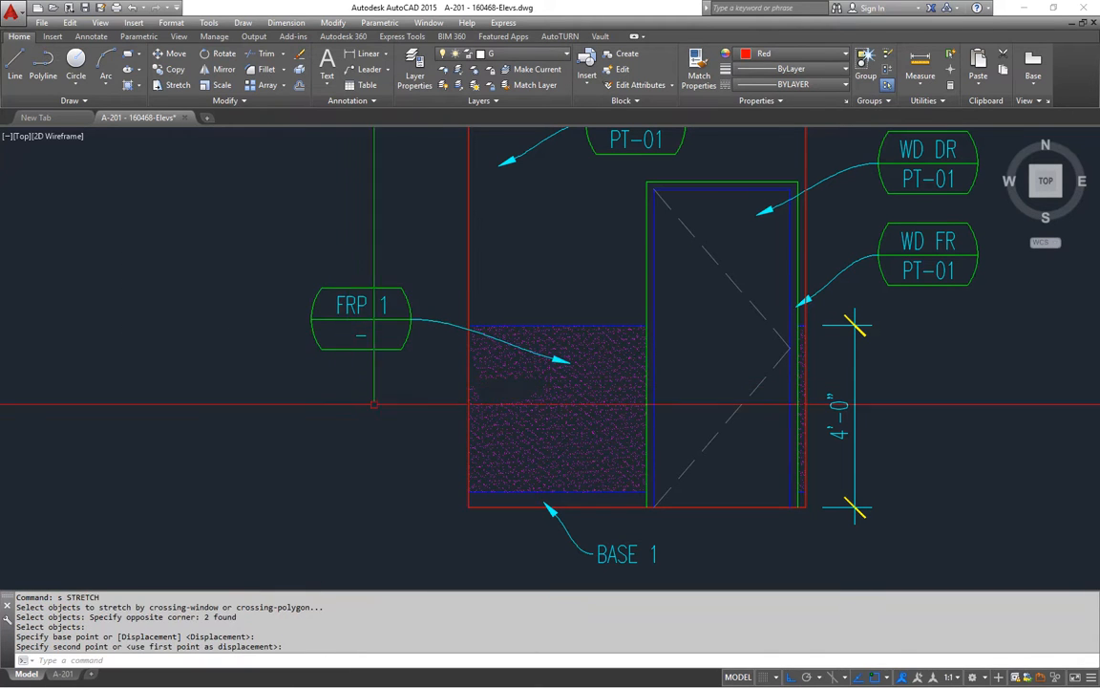
Step: Move the FRP 1 tag and its leader slightly down beside the rest room wall
{"action": "middle_click_drag", "start_coordinate": [435, 384], "coordinate": [373, 382]}
{"action": "type", "text": "m"}
{"action": "key", "text": "Return"}
{"action": "left_click", "coordinate": [389, 281]}
{"action": "left_click", "coordinate": [267, 405]}
{"action": "key", "text": "Return"}
{"action": "left_click", "coordinate": [307, 394]}
{"action": "left_click", "coordinate": [306, 425]}
{"action": "key", "text": "Escape"}
{"action": "key", "text": "Escape"}
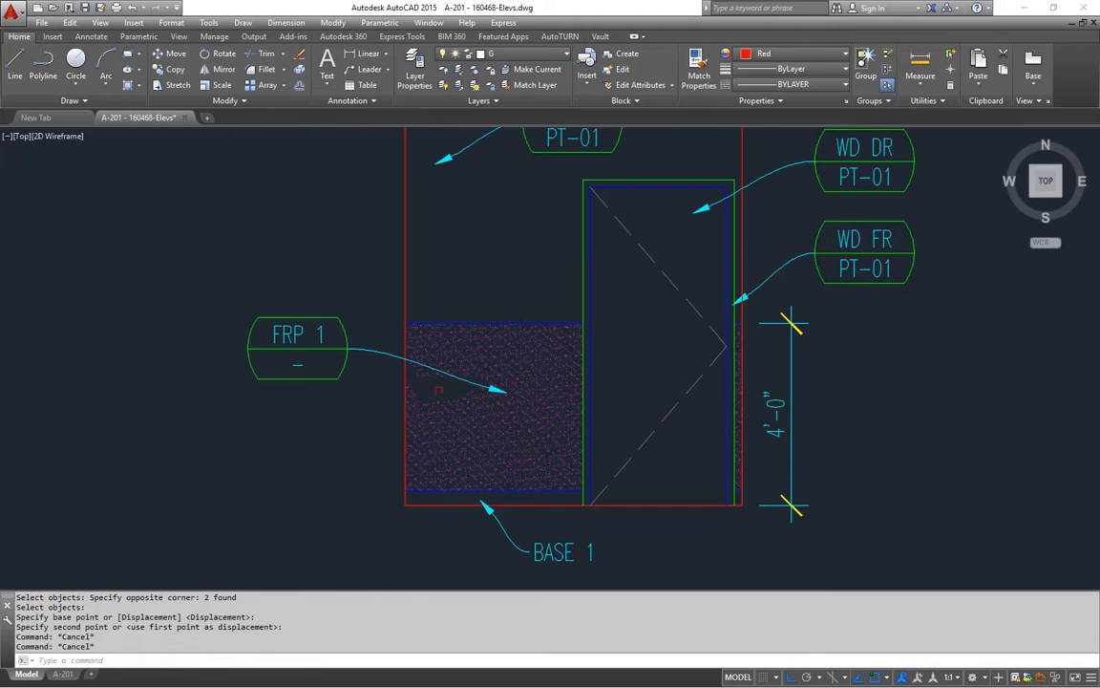
Step: Move the FRP hatch out of the rest room elevation to clear space beside the wall
{"action": "type", "text": "m"}
{"action": "key", "text": "Return"}
{"action": "left_click", "coordinate": [452, 402]}
{"action": "key", "text": "Return"}
{"action": "left_click", "coordinate": [510, 421]}
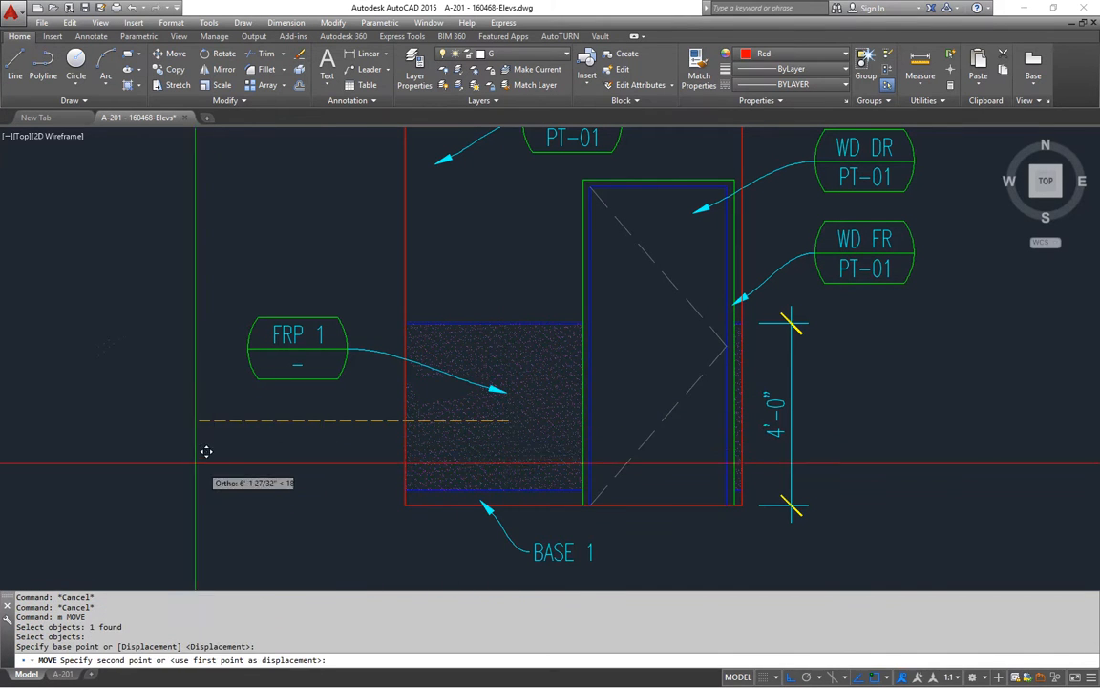
{"action": "left_click", "coordinate": [158, 479]}
{"action": "middle_click_drag", "start_coordinate": [236, 449], "coordinate": [364, 421]}
{"action": "mouse_move", "coordinate": [540, 474]}
{"action": "middle_mouse_down"}
{"action": "mouse_move", "coordinate": [418, 485]}
{"action": "mouse_move", "coordinate": [414, 464]}
{"action": "middle_mouse_up"}
{"action": "scroll", "coordinate": [605, 412], "scroll_direction": "down", "scroll_amount": 2}
{"action": "middle_click_drag", "start_coordinate": [576, 409], "coordinate": [526, 453]}
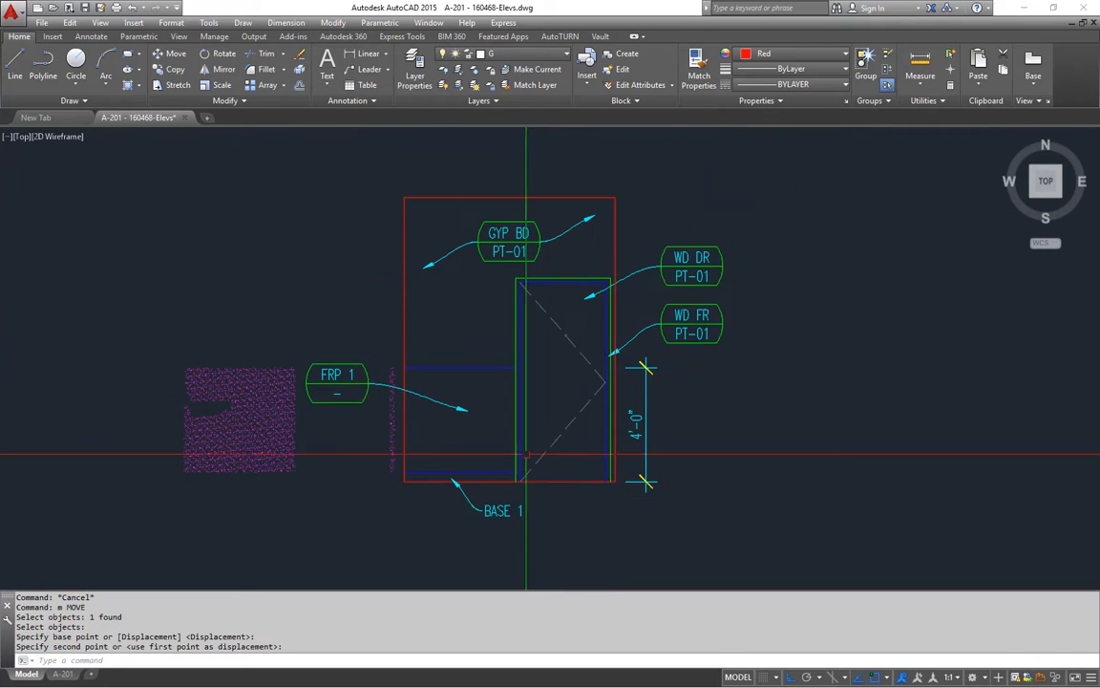
{"action": "scroll", "coordinate": [651, 422], "scroll_direction": "up", "scroll_amount": 2}
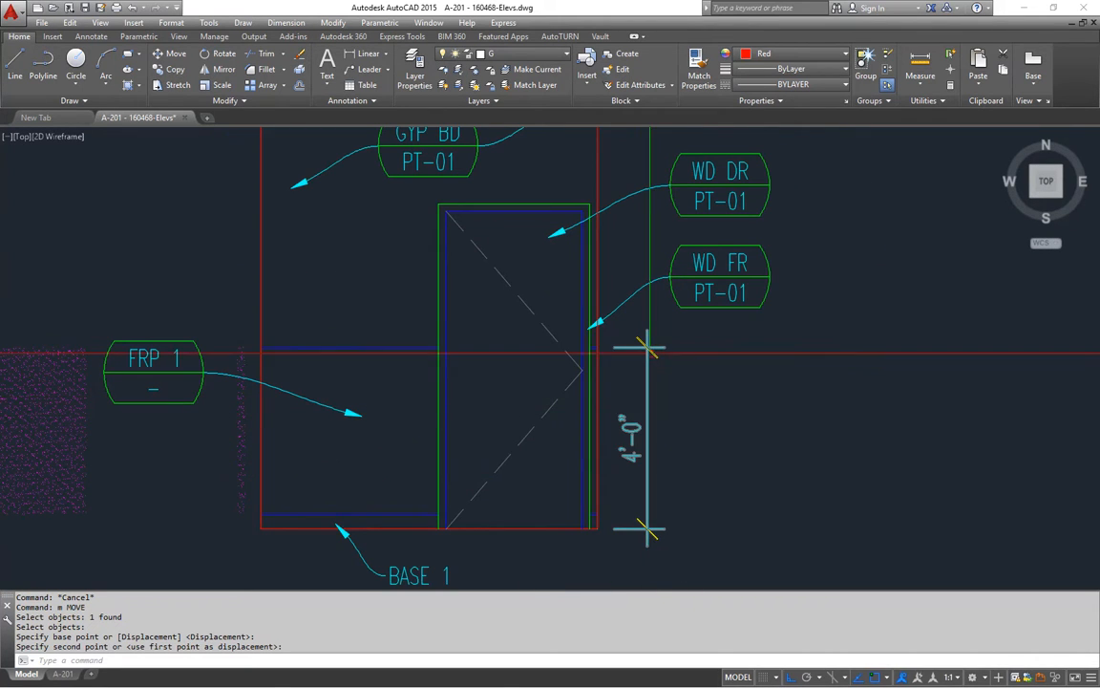
{"action": "mouse_move", "coordinate": [669, 459]}
{"action": "middle_mouse_down"}
{"action": "mouse_move", "coordinate": [731, 463]}
{"action": "mouse_move", "coordinate": [710, 440]}
{"action": "middle_mouse_up"}
{"action": "middle_click_drag", "start_coordinate": [642, 442], "coordinate": [713, 439]}
{"action": "key", "text": "Escape"}
{"action": "key", "text": "Escape"}
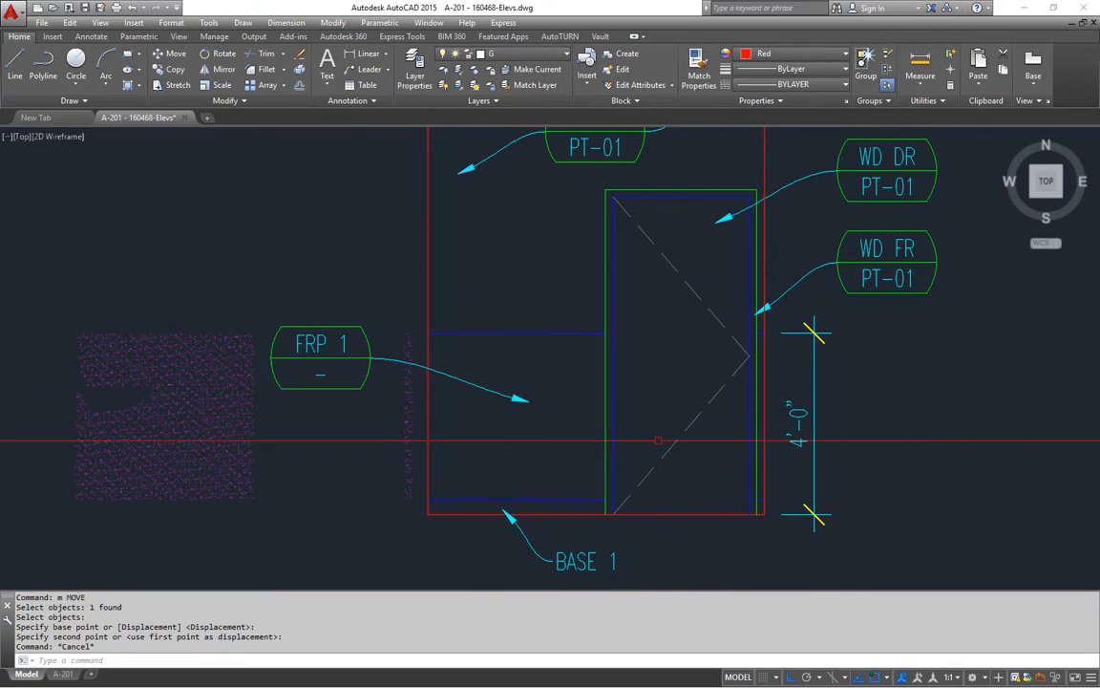
{"action": "type", "text": "bh"}
{"action": "key", "text": "Return"}
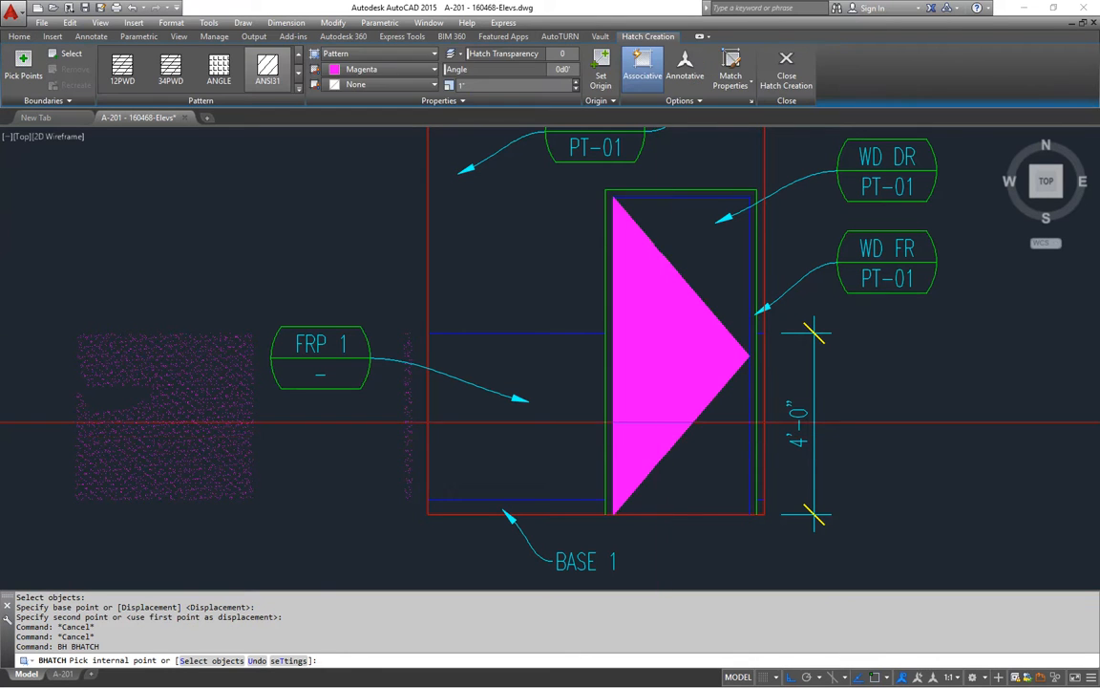
{"action": "key", "text": "Escape"}
Step: Draw a vertical reference line from the rest room door opening on the floor plan down through the elevation
{"action": "scroll", "coordinate": [799, 478], "scroll_direction": "down", "scroll_amount": 4}
{"action": "middle_click_drag", "start_coordinate": [809, 362], "coordinate": [578, 517]}
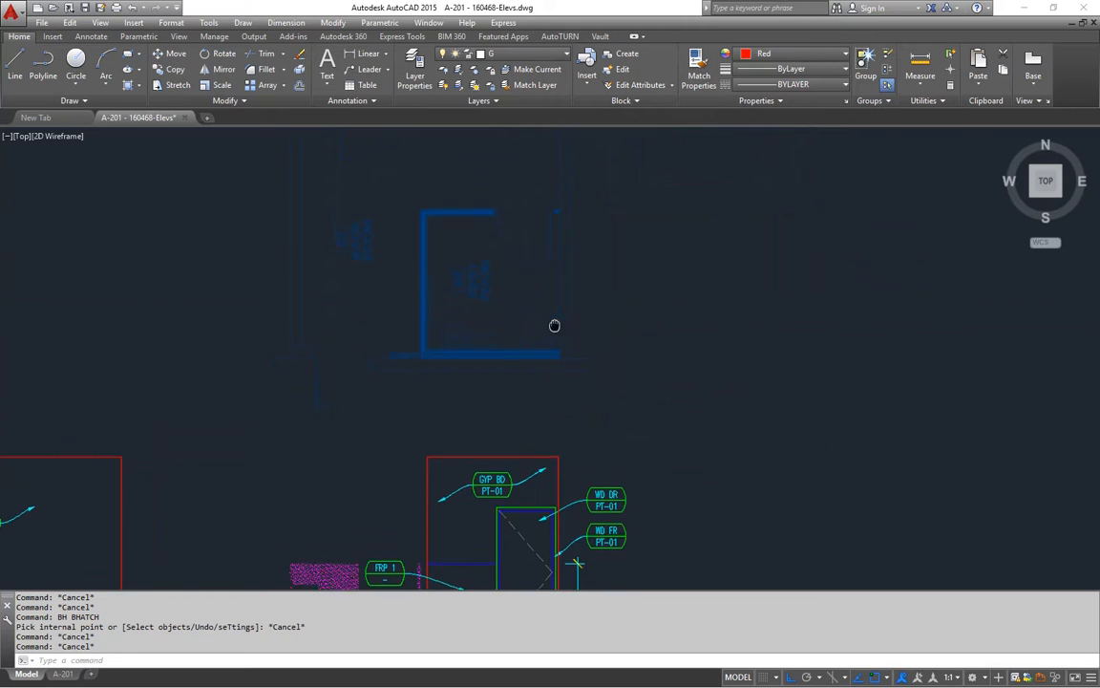
{"action": "scroll", "coordinate": [554, 310], "scroll_direction": "up", "scroll_amount": 5}
{"action": "type", "text": "l"}
{"action": "key", "text": "Return"}
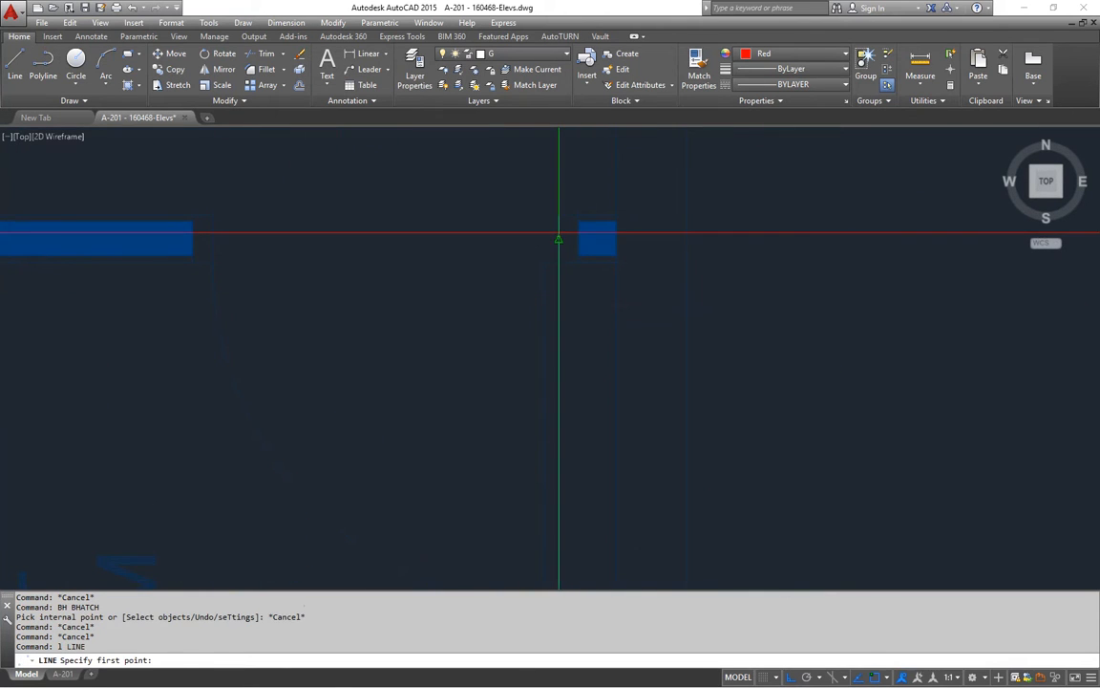
{"action": "left_click", "coordinate": [559, 233]}
{"action": "scroll", "coordinate": [573, 315], "scroll_direction": "down", "scroll_amount": 5}
{"action": "scroll", "coordinate": [592, 373], "scroll_direction": "up", "scroll_amount": 3}
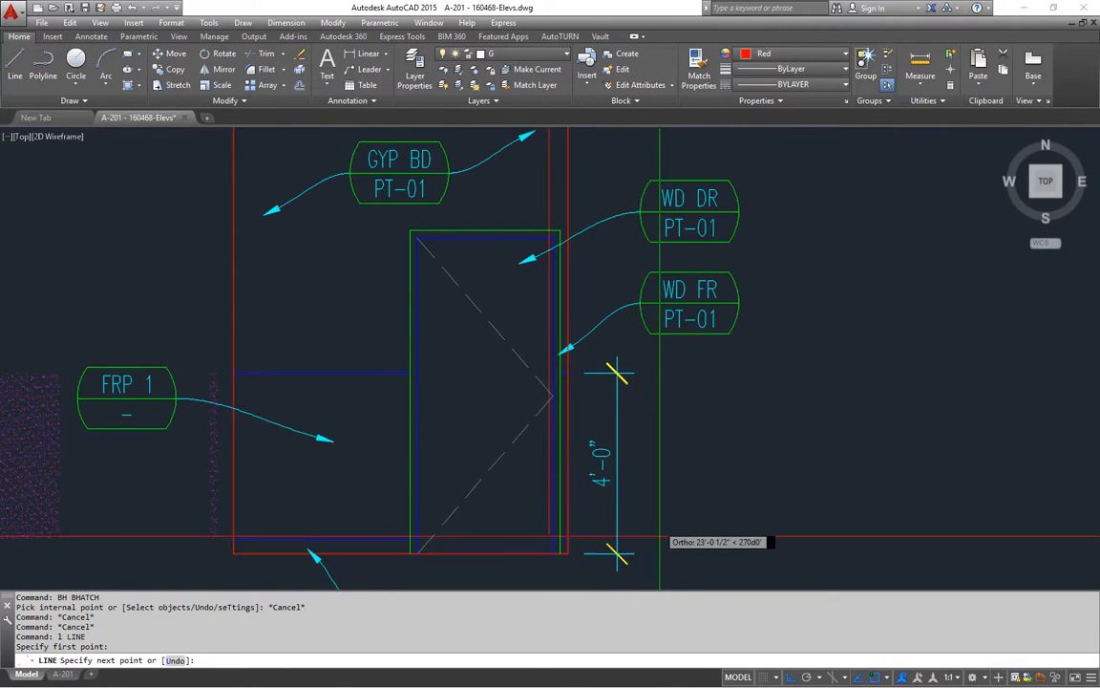
{"action": "middle_click_drag", "start_coordinate": [656, 520], "coordinate": [675, 377]}
{"action": "key", "text": "Escape"}
{"action": "key", "text": "Escape"}
{"action": "key", "text": "Escape"}
Step: Stretch the door, its frame and the attached leader ends horizontally so the door's inner frame edge aligns with the reference line
{"action": "middle_click_drag", "start_coordinate": [663, 451], "coordinate": [677, 256]}
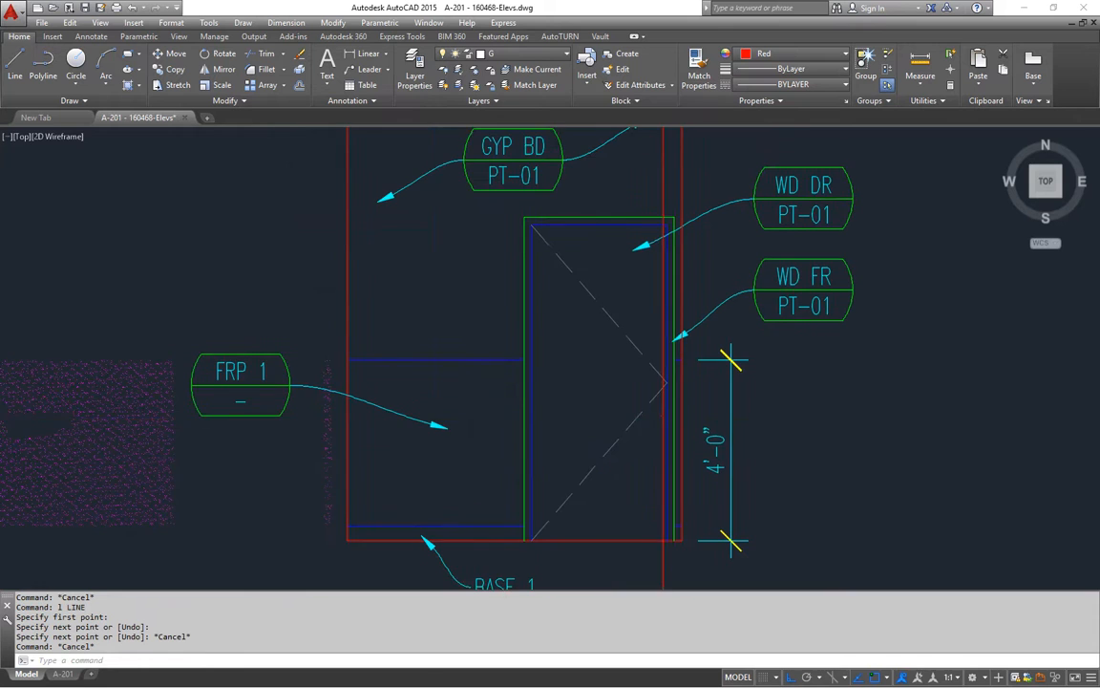
{"action": "type", "text": "s"}
{"action": "key", "text": "Return"}
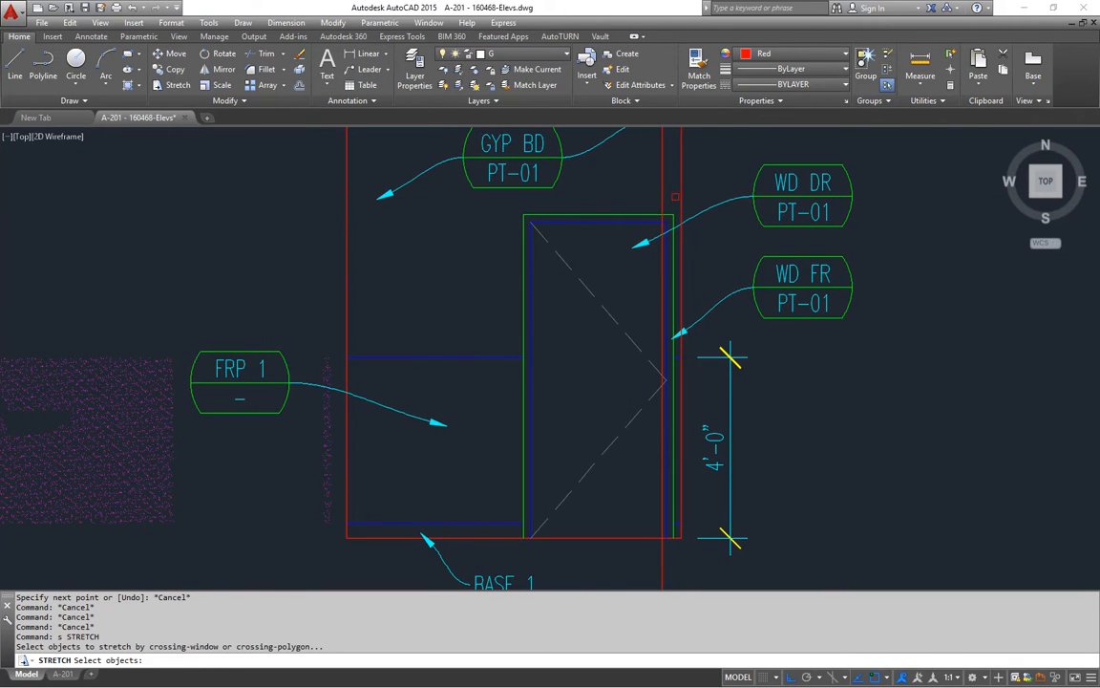
{"action": "left_click", "coordinate": [676, 197]}
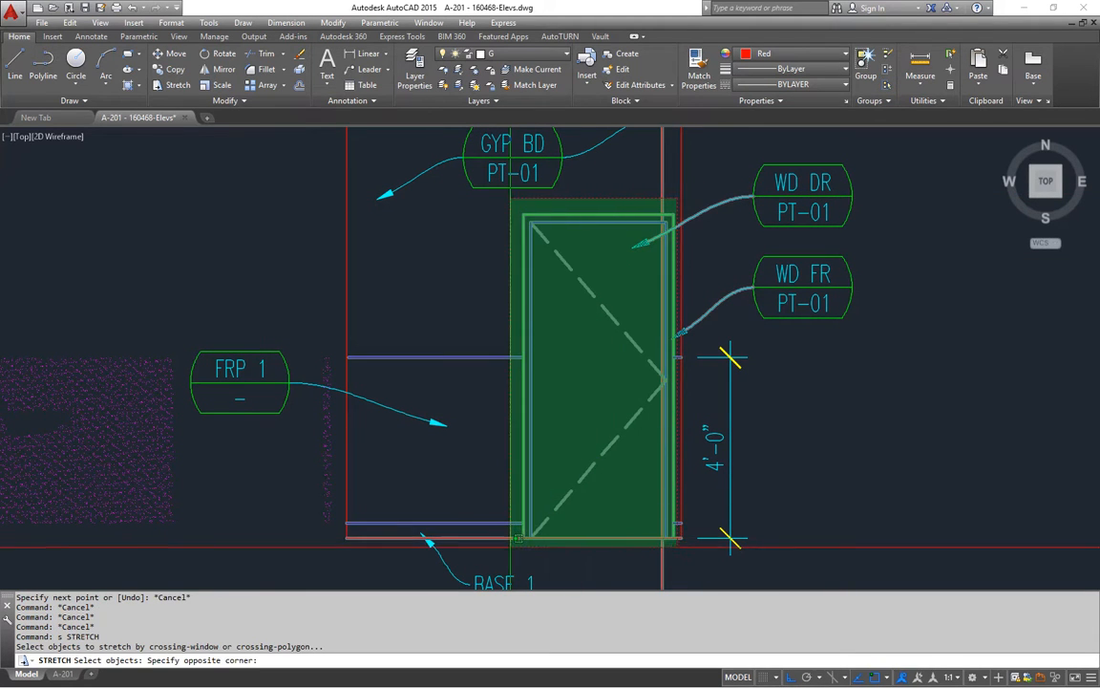
{"action": "left_click", "coordinate": [509, 539]}
{"action": "scroll", "coordinate": [676, 210], "scroll_direction": "up", "scroll_amount": 4}
{"action": "key", "text": "Return"}
{"action": "left_click", "coordinate": [640, 252]}
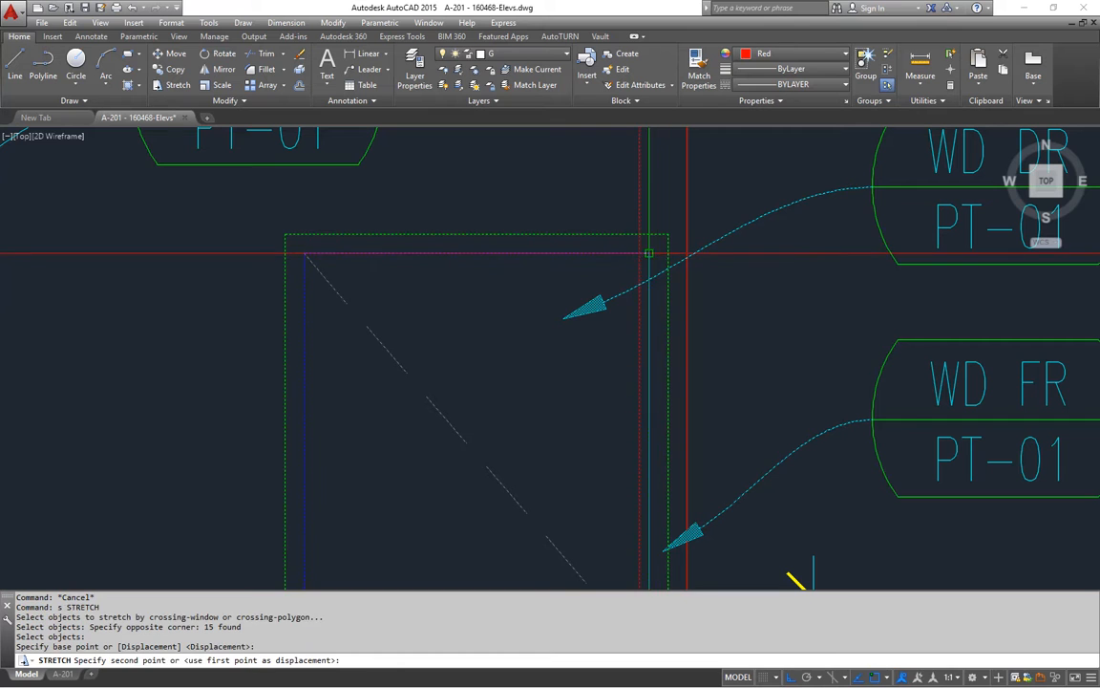
{"action": "key", "text": "Escape"}
{"action": "key", "text": "Escape"}
{"action": "scroll", "coordinate": [659, 296], "scroll_direction": "down", "scroll_amount": 5}
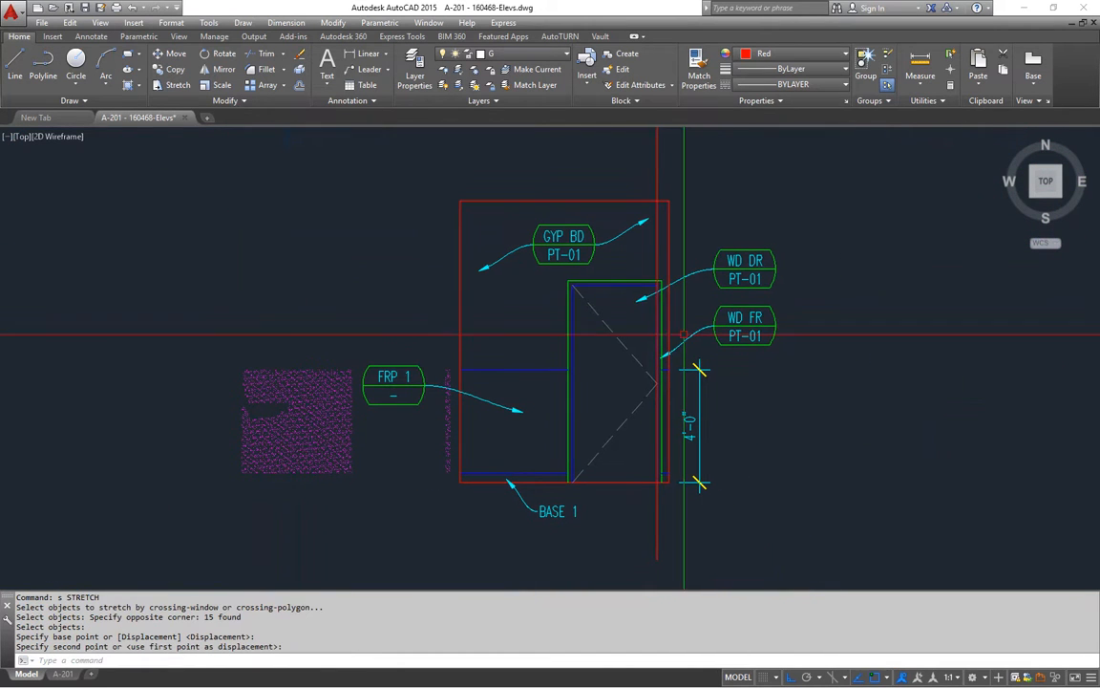
Step: Erase the vertical reference line running through the rest room elevation
{"action": "left_click", "coordinate": [681, 164]}
{"action": "left_click", "coordinate": [633, 182]}
{"action": "type", "text": "e"}
{"action": "key", "text": "Return"}
{"action": "key", "text": "Escape"}
{"action": "key", "text": "Escape"}
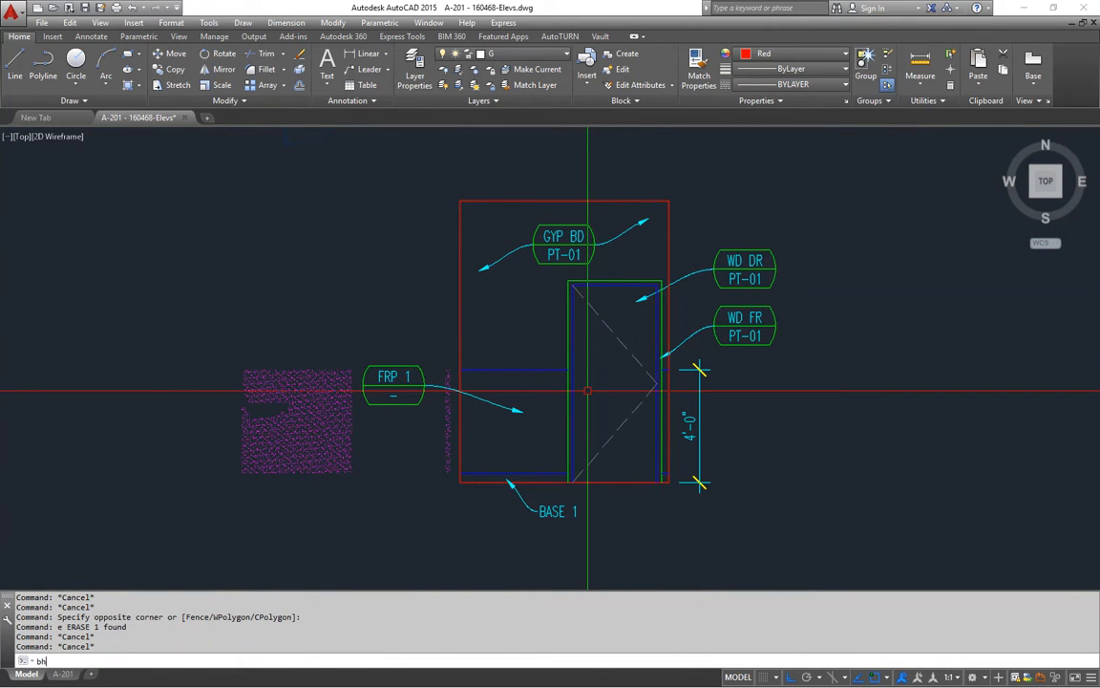
Step: Start a hatch that inherits the AR-SAND properties of the displaced FRP hatch
{"action": "type", "text": "bh"}
{"action": "key", "text": "Return"}
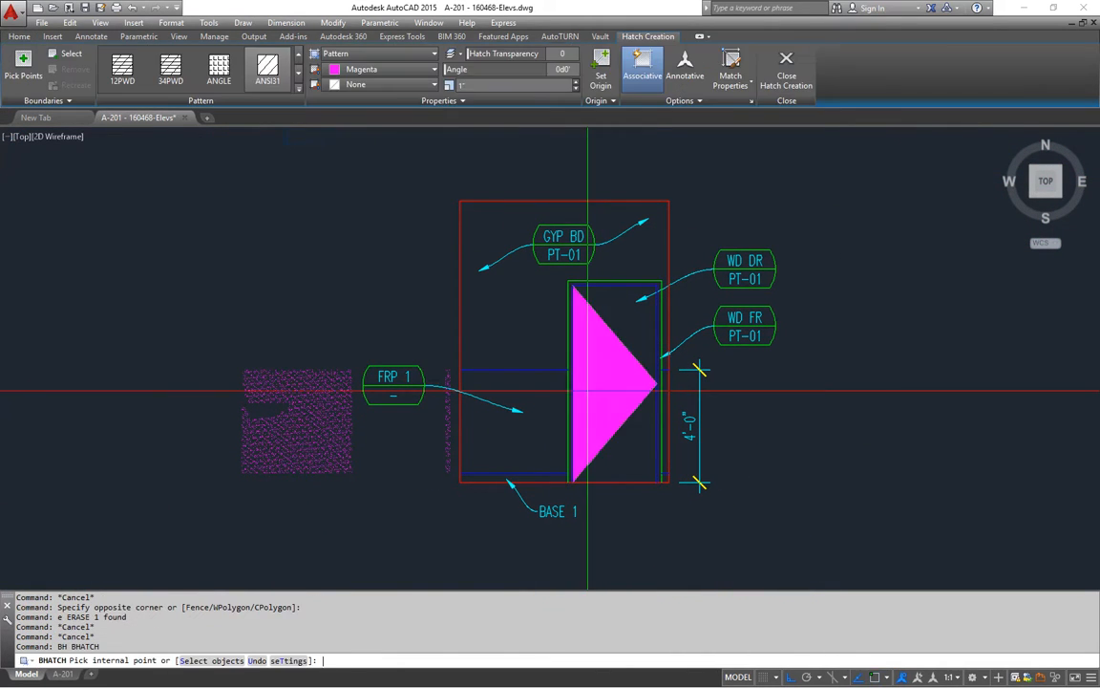
{"action": "left_click", "coordinate": [731, 67]}
{"action": "left_click", "coordinate": [317, 407]}
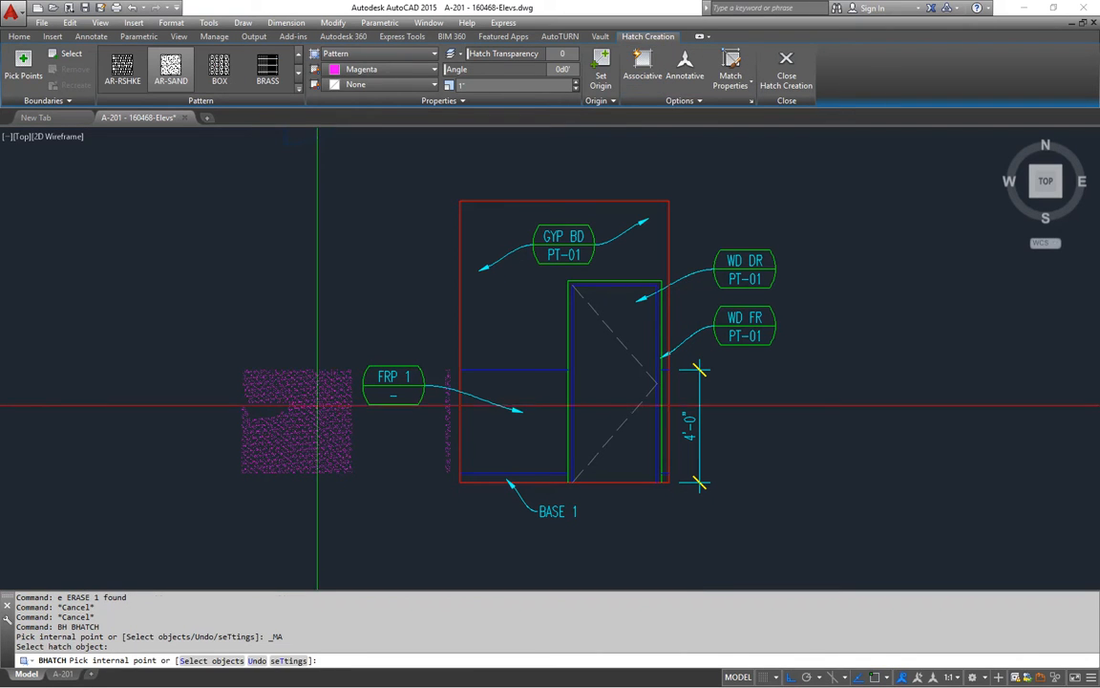
Step: Try to hatch the FRP area beside the door with AR-SAND and erase the resulting hatch
{"action": "left_click", "coordinate": [536, 394]}
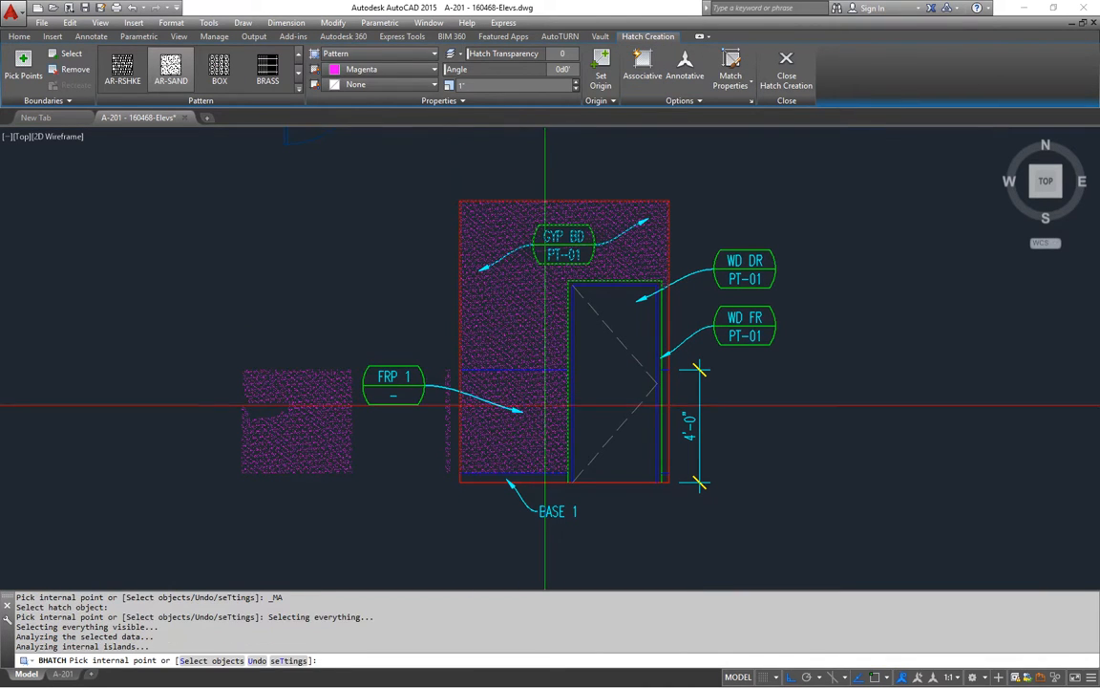
{"action": "key", "text": "Escape"}
{"action": "key", "text": "Escape"}
{"action": "key", "text": "Escape"}
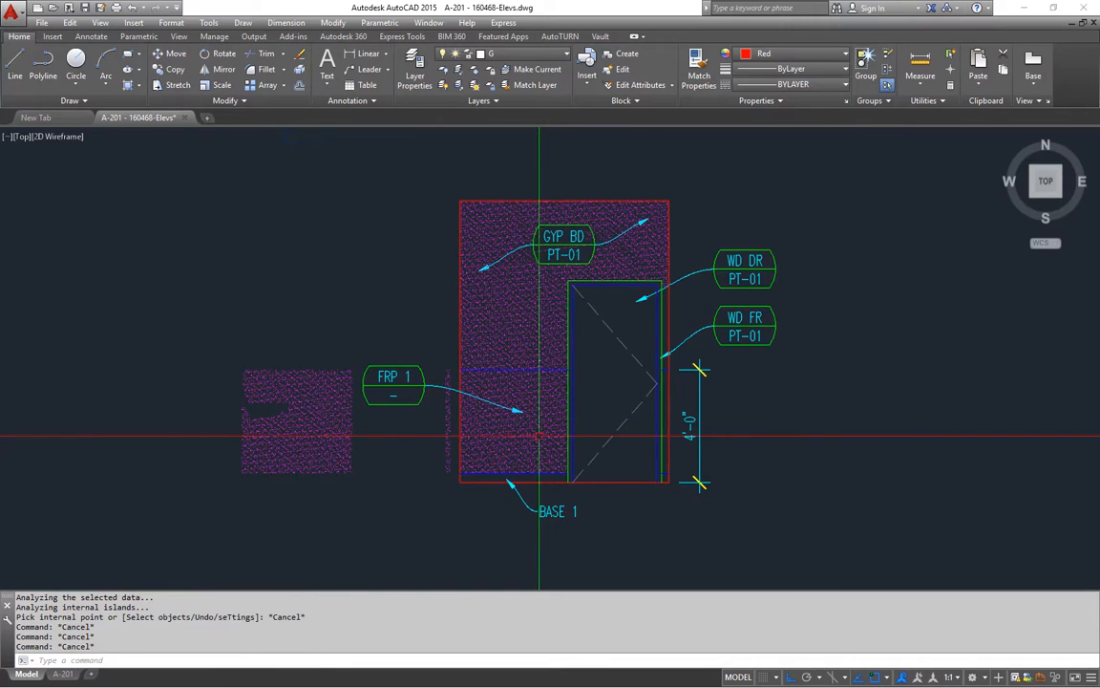
{"action": "scroll", "coordinate": [542, 430], "scroll_direction": "up", "scroll_amount": 2}
{"action": "key", "text": "Escape"}
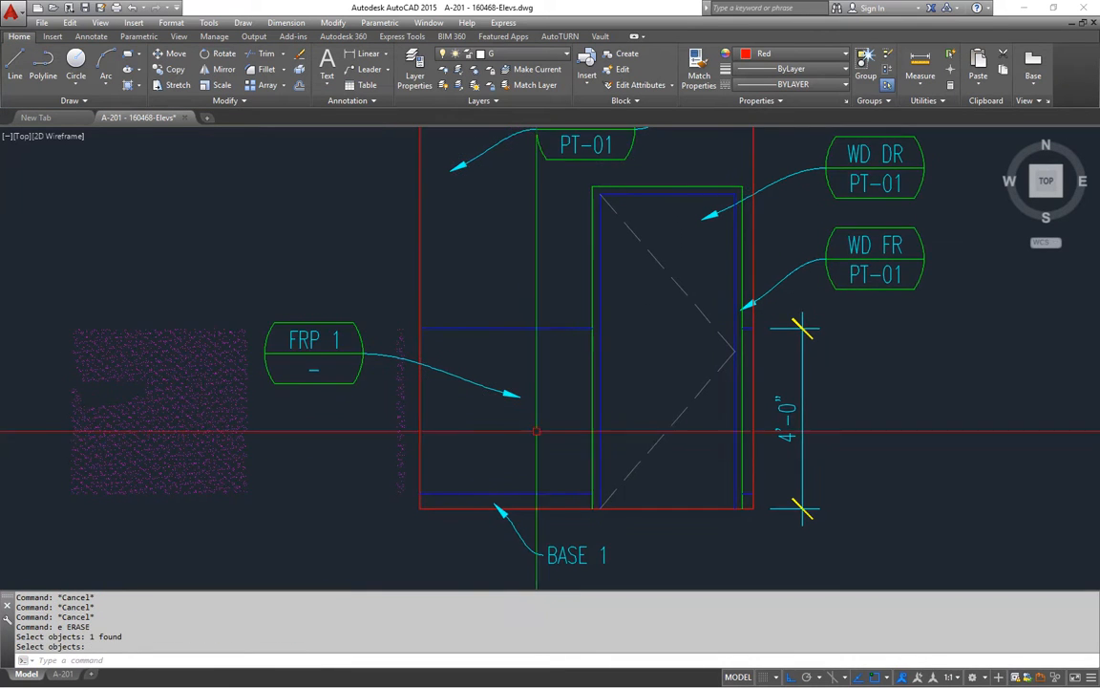
Step: Extend the FRP top line and the base line to close the hatch boundary beside the door
{"action": "scroll", "coordinate": [420, 336], "scroll_direction": "up", "scroll_amount": 5}
{"action": "type", "text": "ex"}
{"action": "key", "text": "Return"}
{"action": "scroll", "coordinate": [495, 370], "scroll_direction": "down", "scroll_amount": 3}
{"action": "scroll", "coordinate": [430, 444], "scroll_direction": "up", "scroll_amount": 5}
{"action": "scroll", "coordinate": [429, 444], "scroll_direction": "down", "scroll_amount": 3}
{"action": "scroll", "coordinate": [430, 444], "scroll_direction": "down", "scroll_amount": 4}
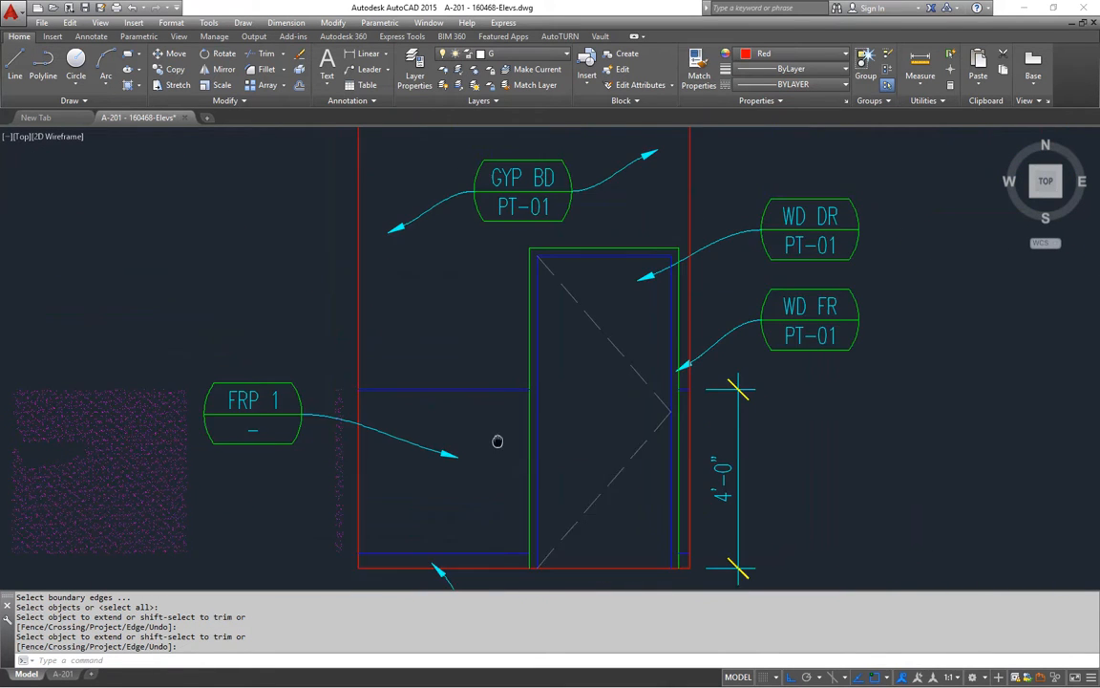
{"action": "key", "text": "Escape"}
{"action": "key", "text": "Escape"}
{"action": "key", "text": "Escape"}
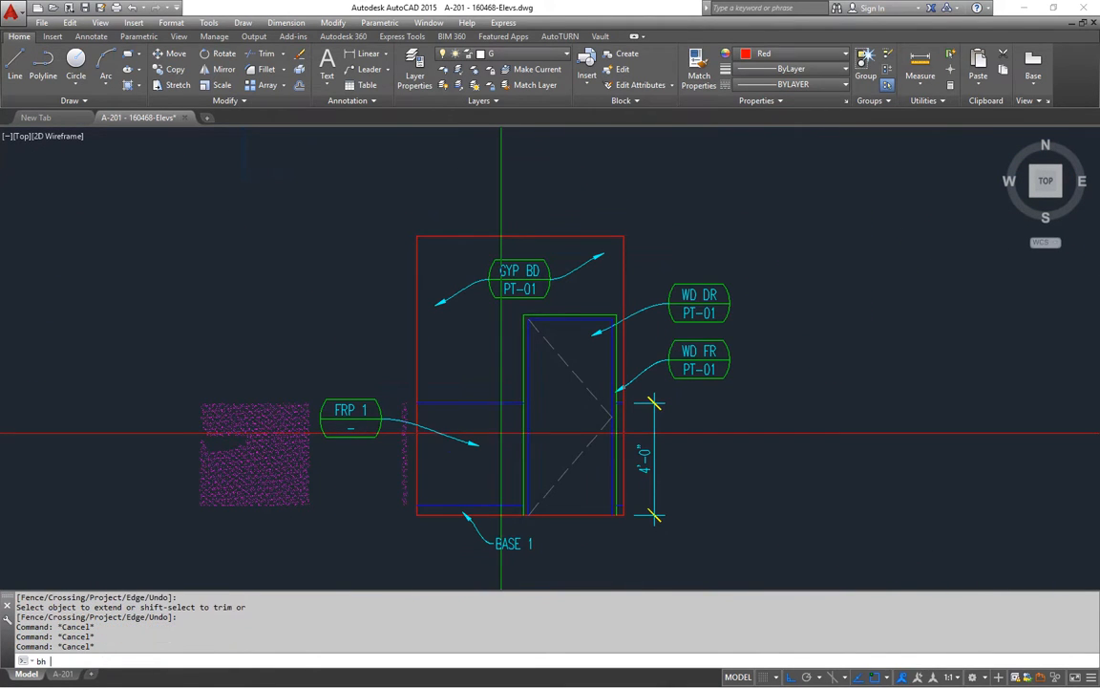
Step: Hatch the FRP areas on both sides of the door with the AR-SAND pattern
{"action": "type", "text": "bh"}
{"action": "key", "text": "Return"}
{"action": "left_click", "coordinate": [476, 449]}
{"action": "left_click", "coordinate": [621, 451]}
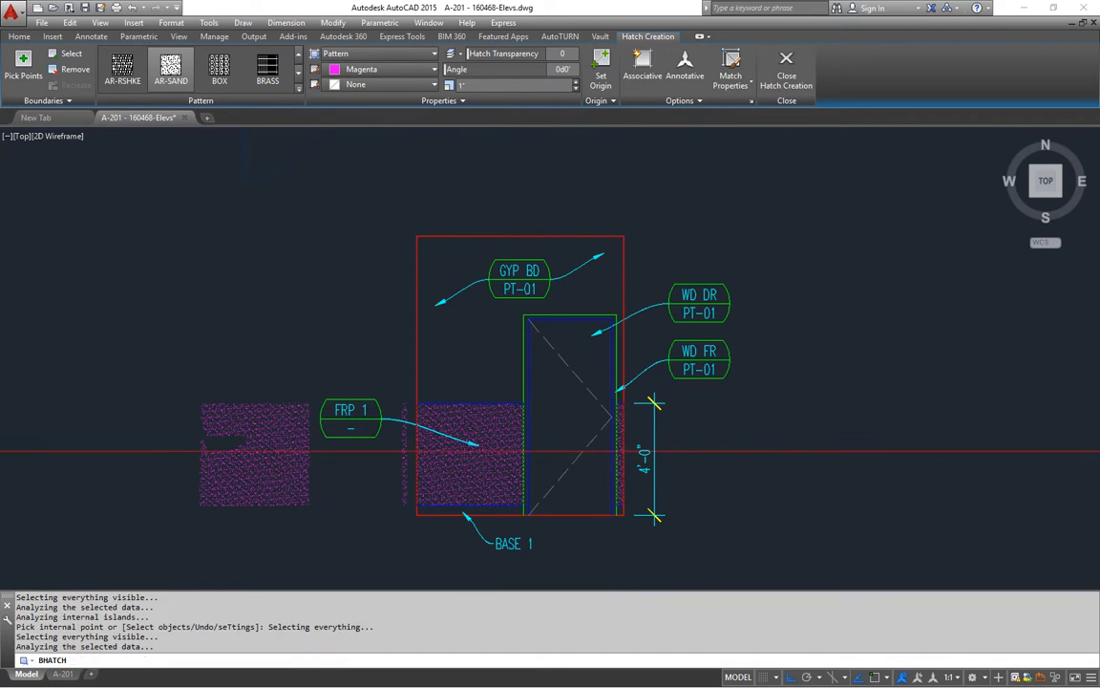
{"action": "key", "text": "Return"}
{"action": "middle_click_drag", "start_coordinate": [771, 447], "coordinate": [833, 413]}
{"action": "key", "text": "Escape"}
{"action": "key", "text": "Escape"}
Step: Erase the old displaced FRP hatch lying beside the rest room elevation
{"action": "left_click", "coordinate": [400, 452]}
{"action": "left_click", "coordinate": [306, 473]}
{"action": "type", "text": "e"}
{"action": "key", "text": "Return"}
{"action": "middle_click_drag", "start_coordinate": [661, 334], "coordinate": [638, 338]}
{"action": "scroll", "coordinate": [629, 329], "scroll_direction": "down", "scroll_amount": 4}
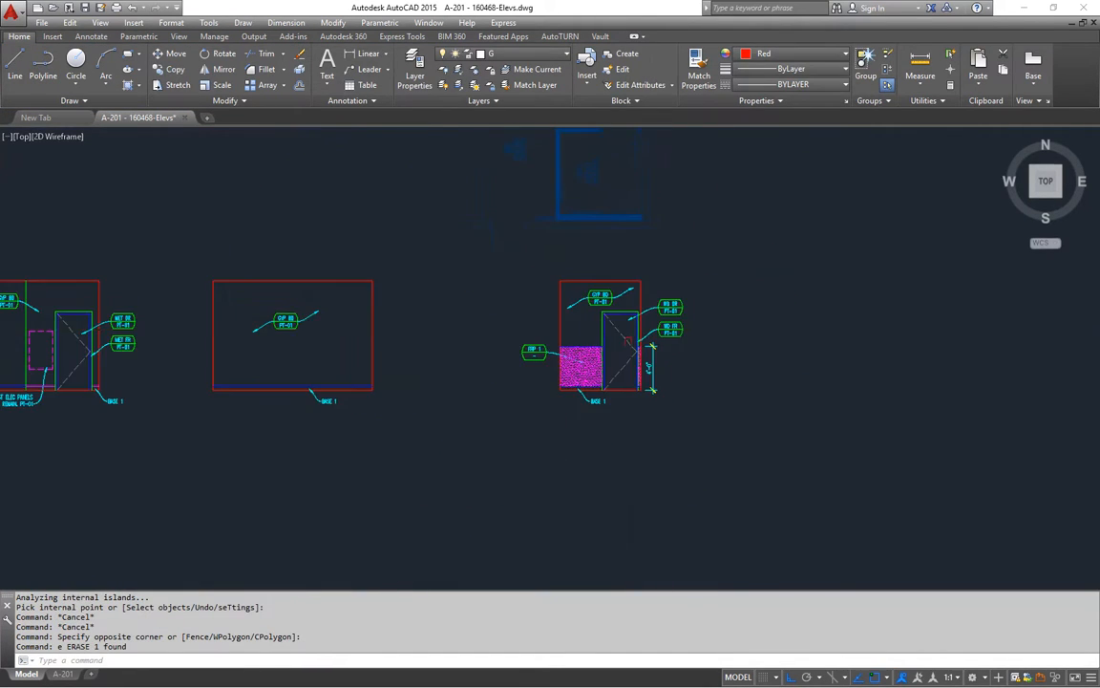
{"action": "key", "text": "Escape"}
{"action": "key", "text": "Escape"}
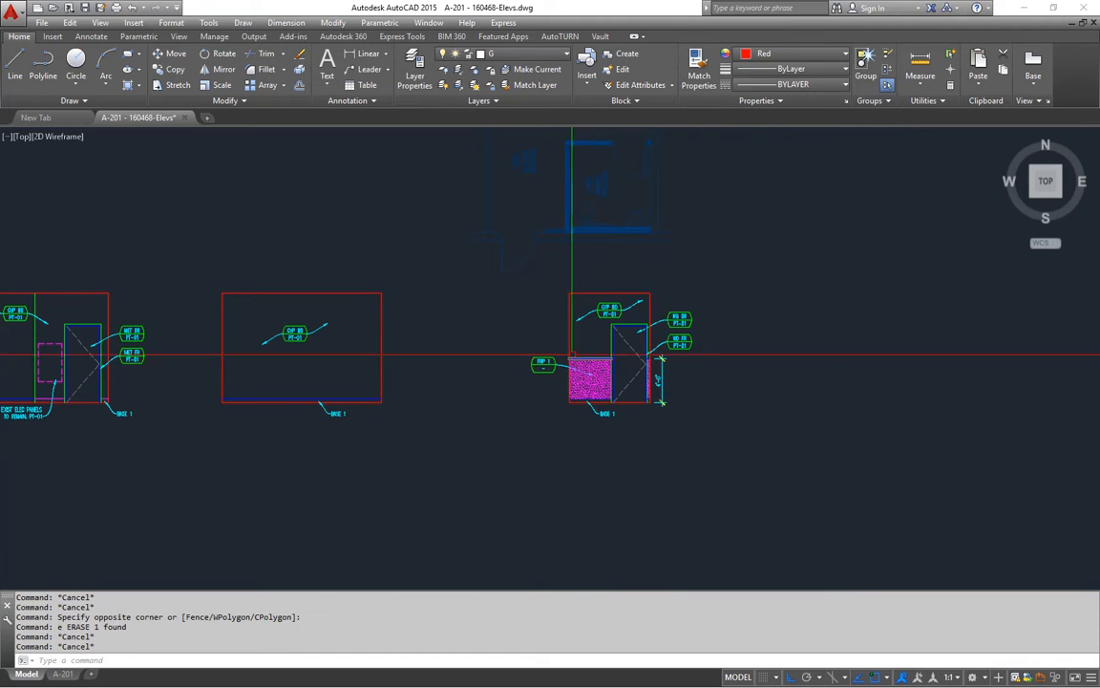
Step: Move the completed rest room elevation with its tags and dimension horizontally closer to the neighbouring back room elevation
{"action": "left_click", "coordinate": [771, 454]}
{"action": "key", "text": "Return"}
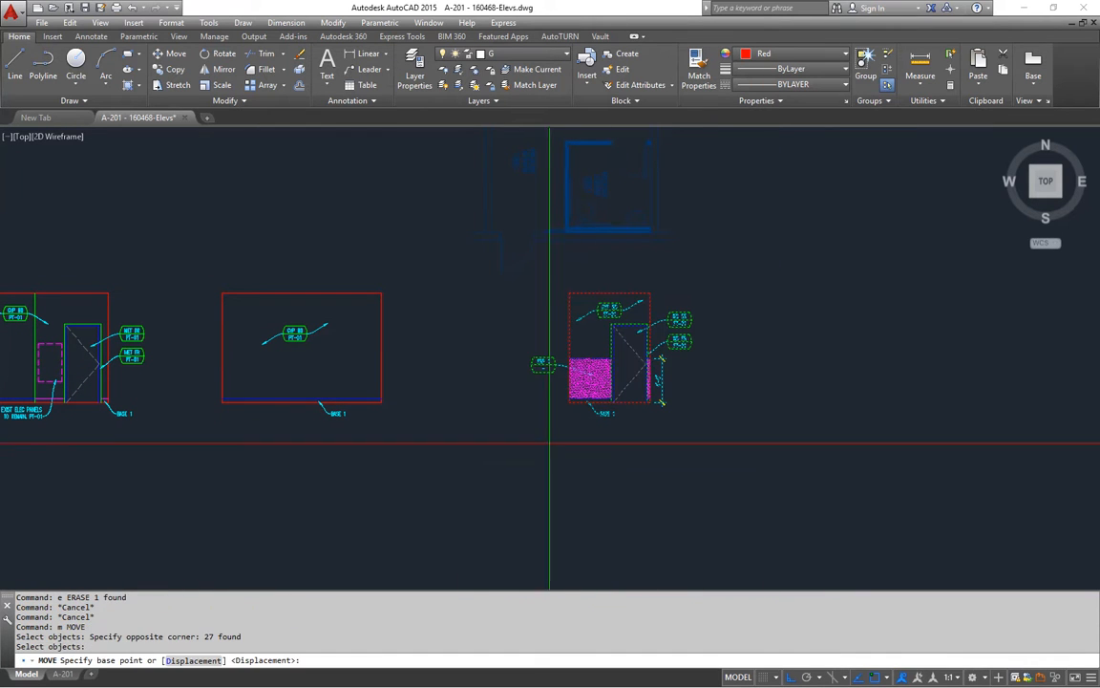
{"action": "left_click", "coordinate": [527, 445]}
{"action": "left_click", "coordinate": [424, 451]}
{"action": "middle_click_drag", "start_coordinate": [628, 251], "coordinate": [627, 365]}
{"action": "key", "text": "Escape"}
{"action": "key", "text": "Escape"}
Step: Rotate the floor plan reference a quarter turn counterclockwise
{"action": "type", "text": "r"}
{"action": "key", "text": "Return"}
{"action": "left_click", "coordinate": [621, 344]}
{"action": "key", "text": "Return"}
{"action": "left_click", "coordinate": [616, 306]}
{"action": "scroll", "coordinate": [625, 274], "scroll_direction": "down", "scroll_amount": 6}
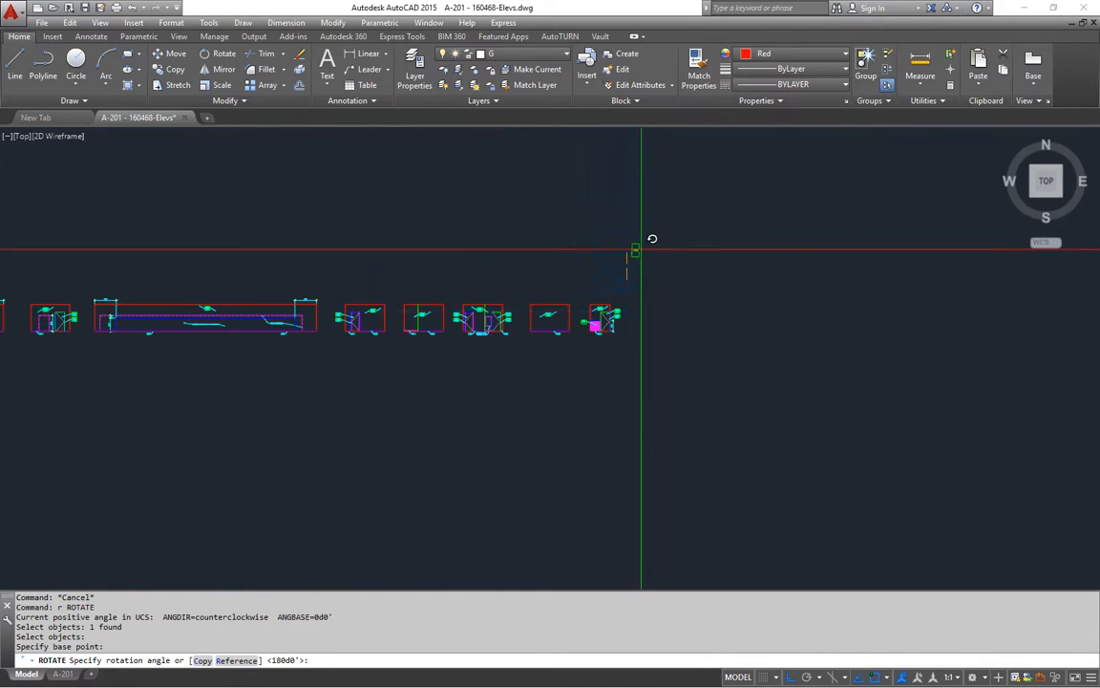
{"action": "middle_click_drag", "start_coordinate": [641, 248], "coordinate": [592, 388]}
{"action": "left_click", "coordinate": [666, 211]}
Step: Move the floor plan reference up clear of the elevations and shift it to the right
{"action": "scroll", "coordinate": [584, 441], "scroll_direction": "up", "scroll_amount": 6}
{"action": "type", "text": "m"}
{"action": "key", "text": "Return"}
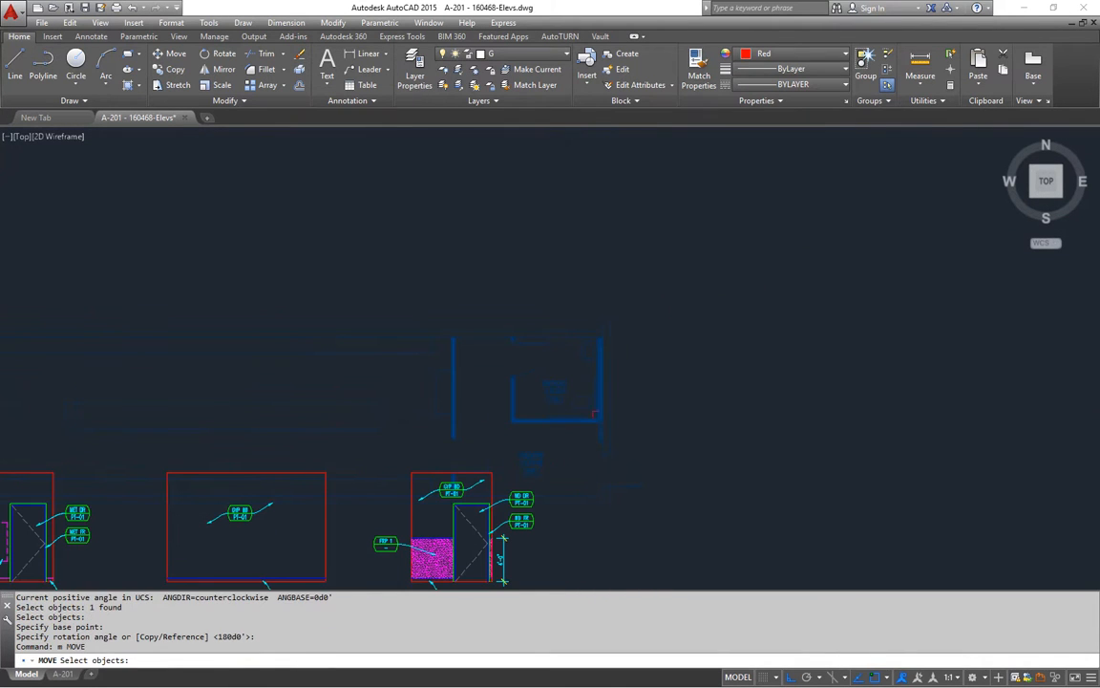
{"action": "left_click", "coordinate": [600, 414]}
{"action": "key", "text": "Return"}
{"action": "left_click", "coordinate": [696, 452]}
{"action": "left_click", "coordinate": [695, 371]}
{"action": "key", "text": "Return"}
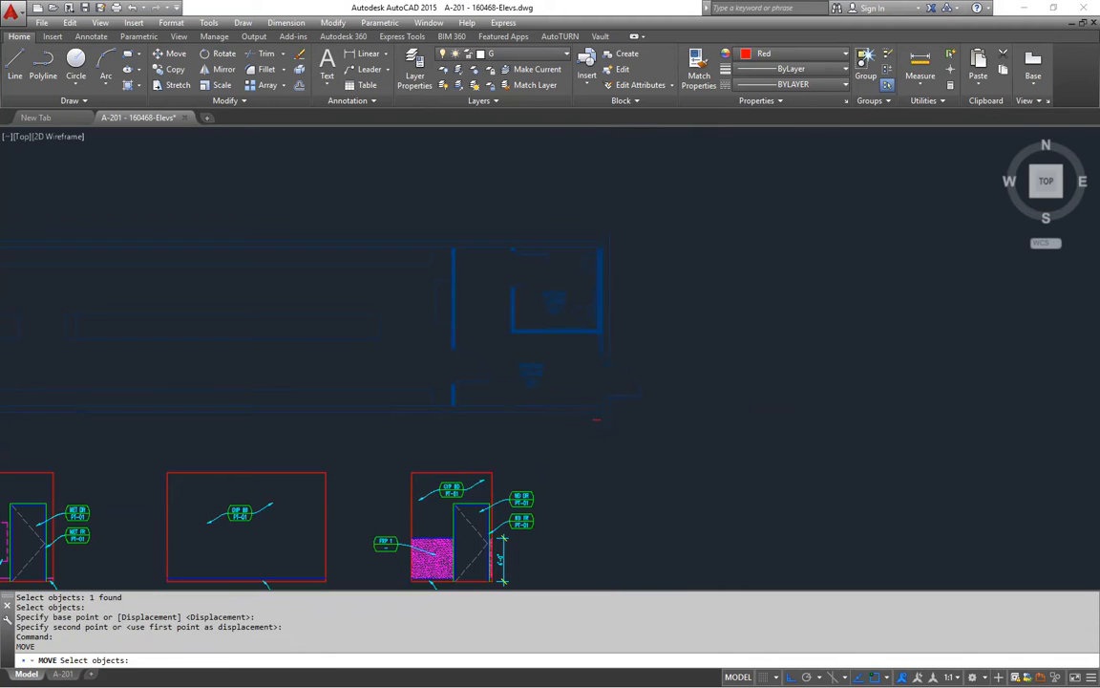
{"action": "key", "text": "Return"}
{"action": "left_click", "coordinate": [495, 446]}
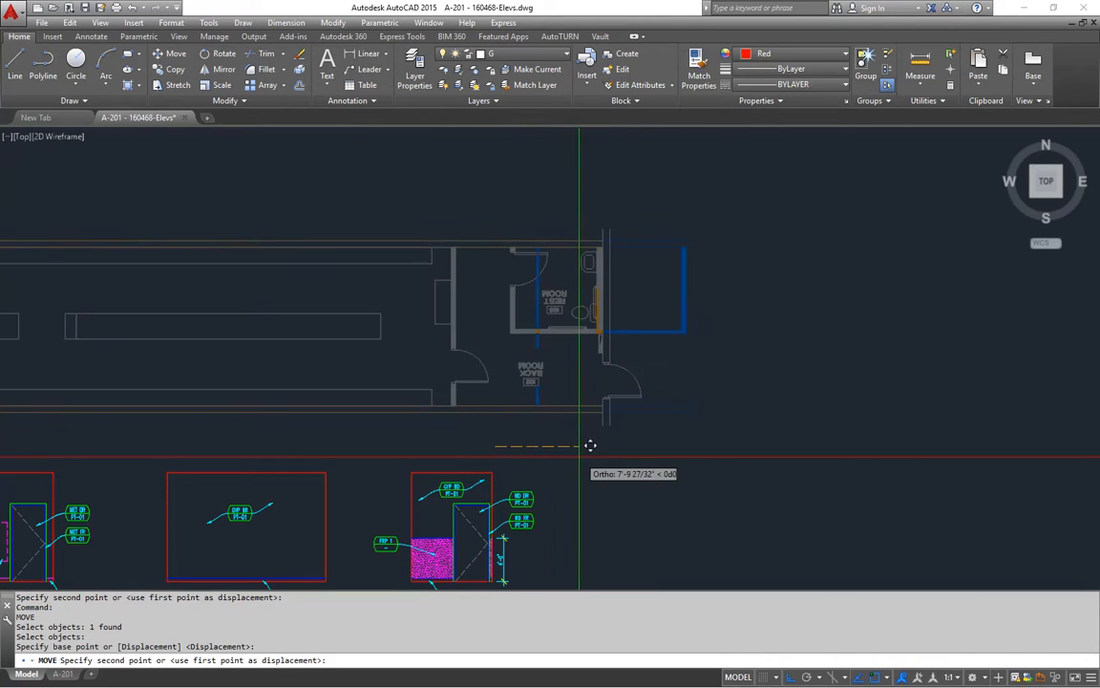
{"action": "left_click", "coordinate": [581, 454]}
{"action": "middle_click_drag", "start_coordinate": [600, 472], "coordinate": [631, 420]}
{"action": "middle_click_drag", "start_coordinate": [705, 259], "coordinate": [685, 381]}
{"action": "scroll", "coordinate": [685, 381], "scroll_direction": "up", "scroll_amount": 3}
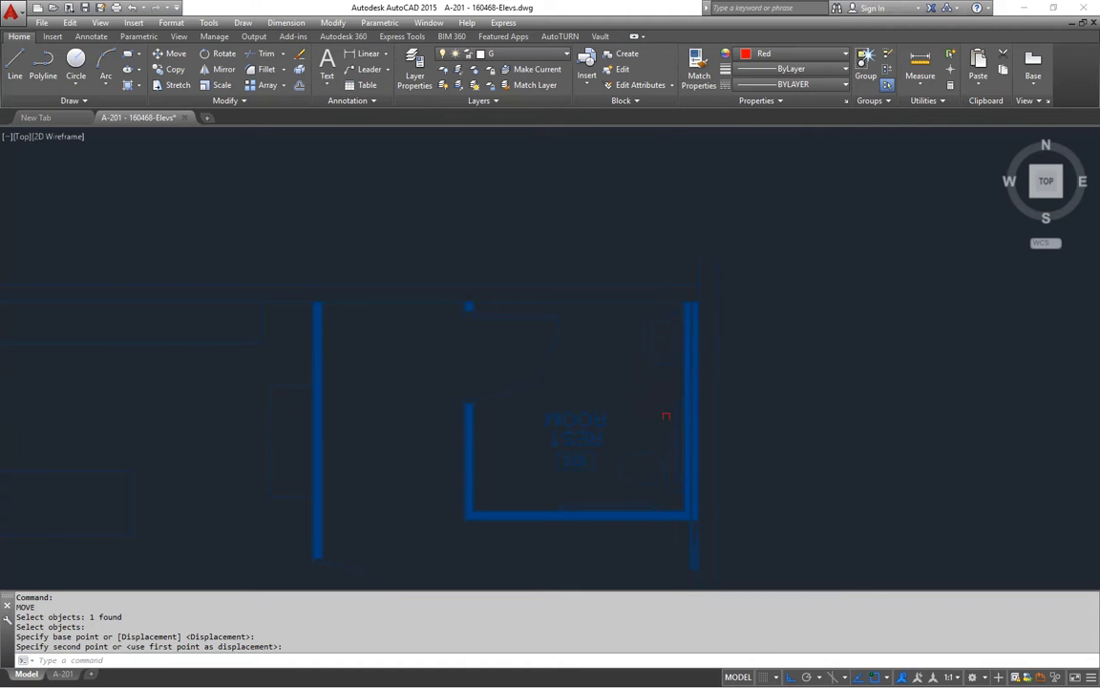
Step: Copy rest room elevation 09 with its tags and dimensions, aligned horizontally with the floor plan's rest room and vertically with the neighbouring elevation's base
{"action": "scroll", "coordinate": [588, 331], "scroll_direction": "down", "scroll_amount": 6}
{"action": "middle_click_drag", "start_coordinate": [597, 444], "coordinate": [783, 285]}
{"action": "middle_click_drag", "start_coordinate": [471, 370], "coordinate": [423, 409]}
{"action": "middle_click_drag", "start_coordinate": [681, 328], "coordinate": [652, 371]}
{"action": "scroll", "coordinate": [652, 372], "scroll_direction": "down", "scroll_amount": 5}
{"action": "middle_click_drag", "start_coordinate": [191, 509], "coordinate": [314, 467]}
{"action": "scroll", "coordinate": [293, 430], "scroll_direction": "up", "scroll_amount": 8}
{"action": "mouse_move", "coordinate": [302, 385]}
{"action": "middle_mouse_down"}
{"action": "mouse_move", "coordinate": [409, 431]}
{"action": "mouse_move", "coordinate": [738, 445]}
{"action": "middle_mouse_up"}
{"action": "scroll", "coordinate": [532, 420], "scroll_direction": "up", "scroll_amount": 2}
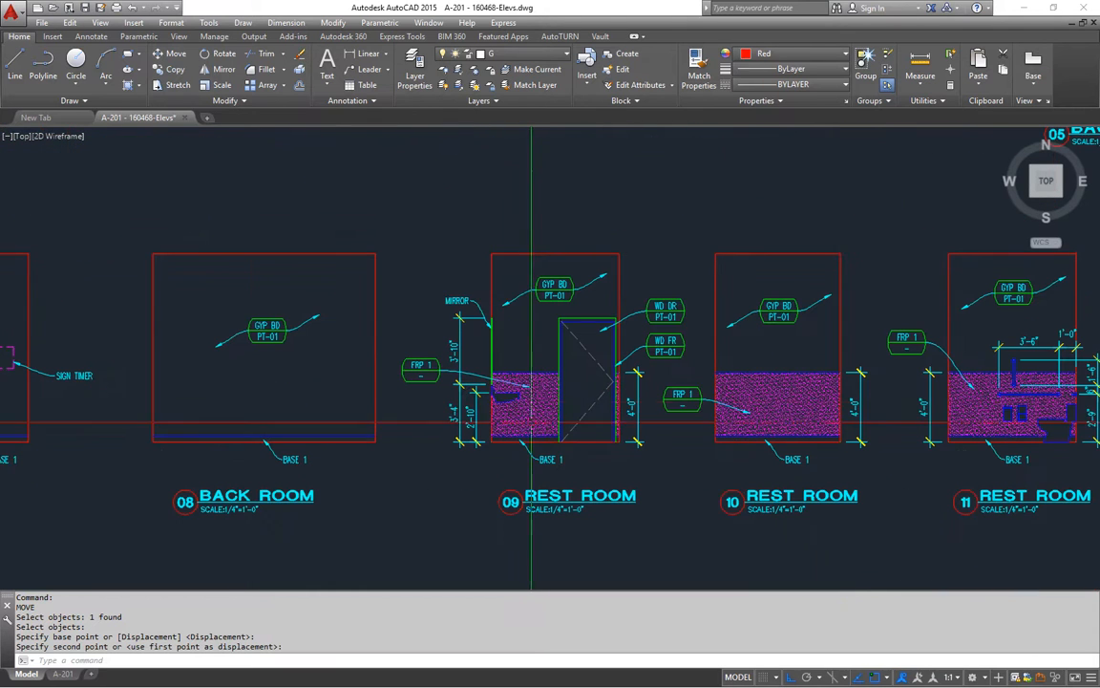
{"action": "key", "text": "Escape"}
{"action": "key", "text": "Escape"}
{"action": "type", "text": "c"}
{"action": "key", "text": "Return"}
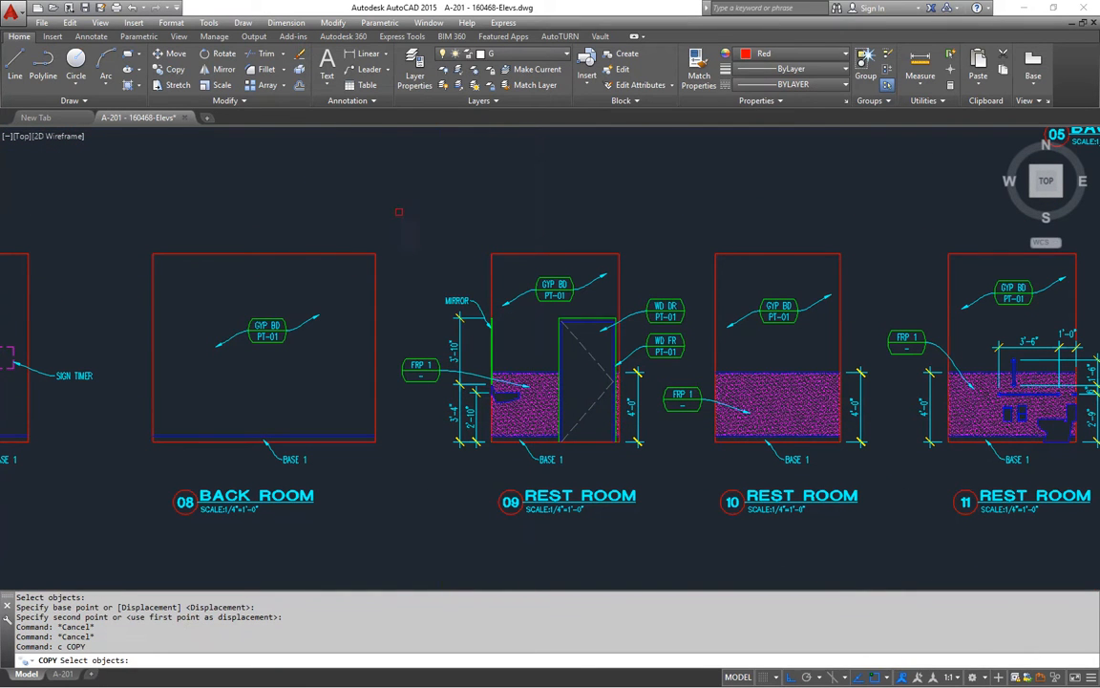
{"action": "left_click", "coordinate": [396, 210]}
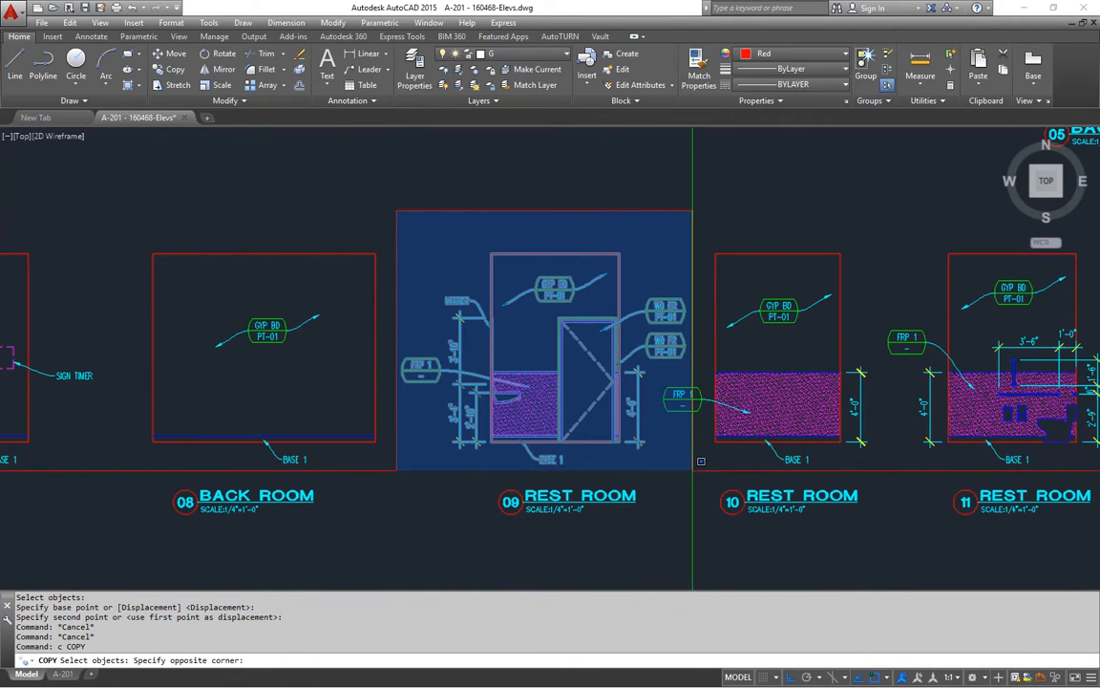
{"action": "left_click", "coordinate": [683, 465]}
{"action": "scroll", "coordinate": [458, 434], "scroll_direction": "up", "scroll_amount": 2}
{"action": "key", "text": "Return"}
{"action": "left_click", "coordinate": [501, 434]}
{"action": "scroll", "coordinate": [511, 449], "scroll_direction": "down", "scroll_amount": 6}
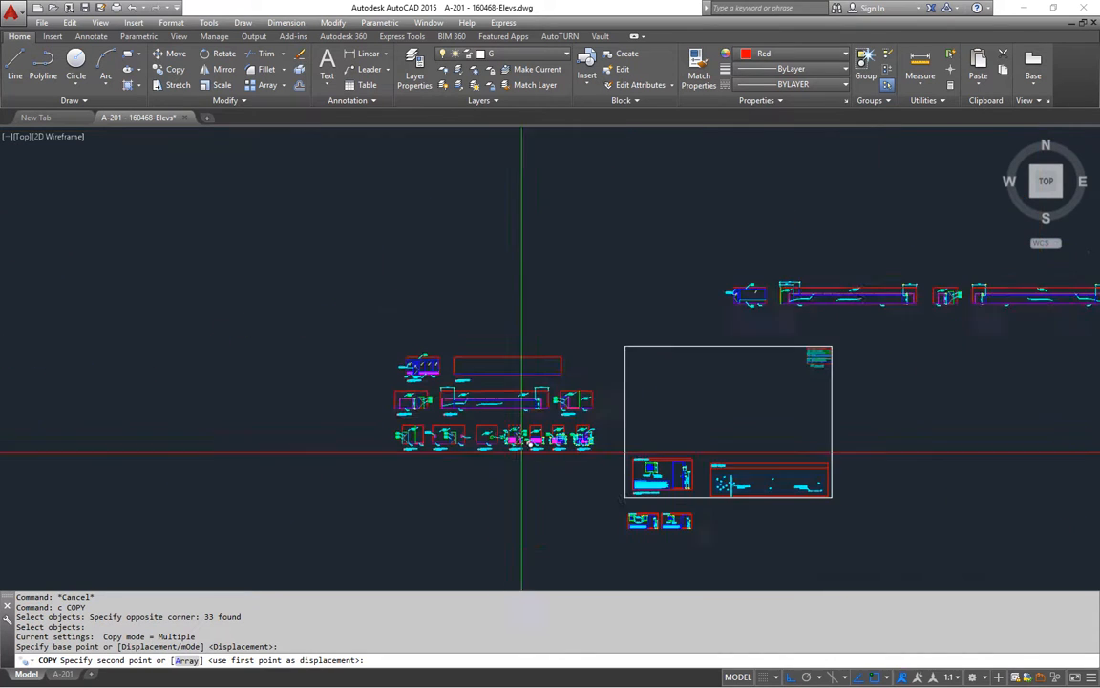
{"action": "middle_click_drag", "start_coordinate": [681, 440], "coordinate": [449, 448]}
{"action": "type", "text": ".x"}
{"action": "key", "text": "Return"}
{"action": "mouse_move", "coordinate": [785, 391]}
{"action": "middle_mouse_down"}
{"action": "mouse_move", "coordinate": [614, 406]}
{"action": "mouse_move", "coordinate": [418, 402]}
{"action": "middle_mouse_up"}
{"action": "middle_click_drag", "start_coordinate": [748, 348], "coordinate": [684, 370]}
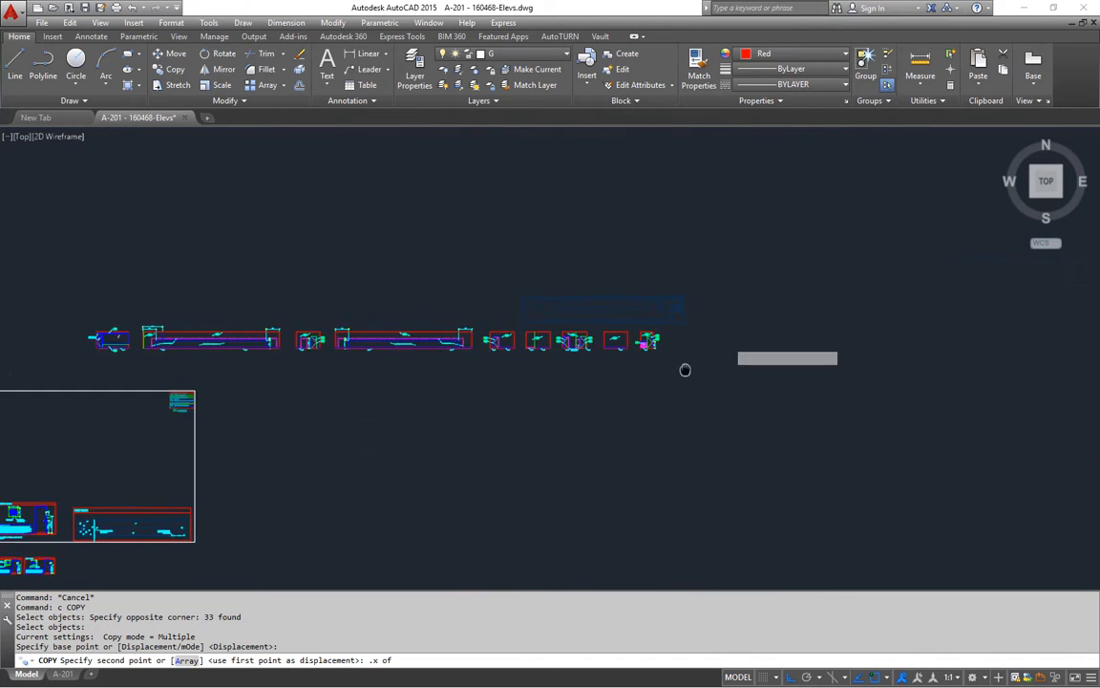
{"action": "scroll", "coordinate": [669, 356], "scroll_direction": "up", "scroll_amount": 6}
{"action": "middle_click_drag", "start_coordinate": [679, 145], "coordinate": [643, 370]}
{"action": "scroll", "coordinate": [650, 361], "scroll_direction": "up", "scroll_amount": 10}
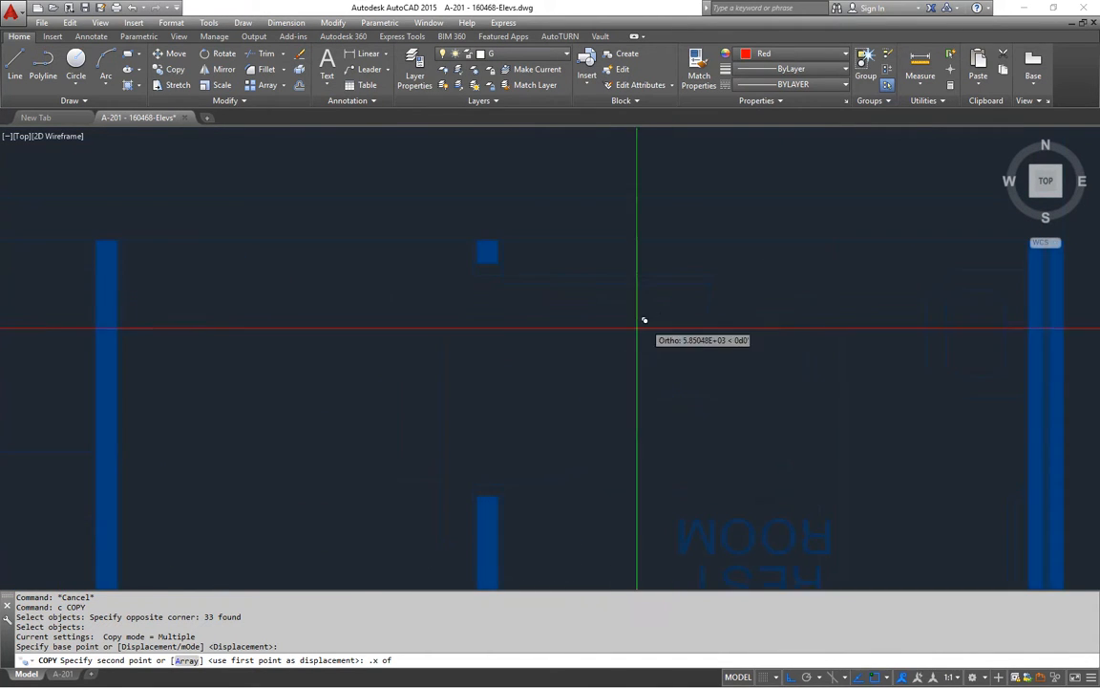
{"action": "left_click", "coordinate": [501, 226]}
{"action": "scroll", "coordinate": [565, 430], "scroll_direction": "down", "scroll_amount": 6}
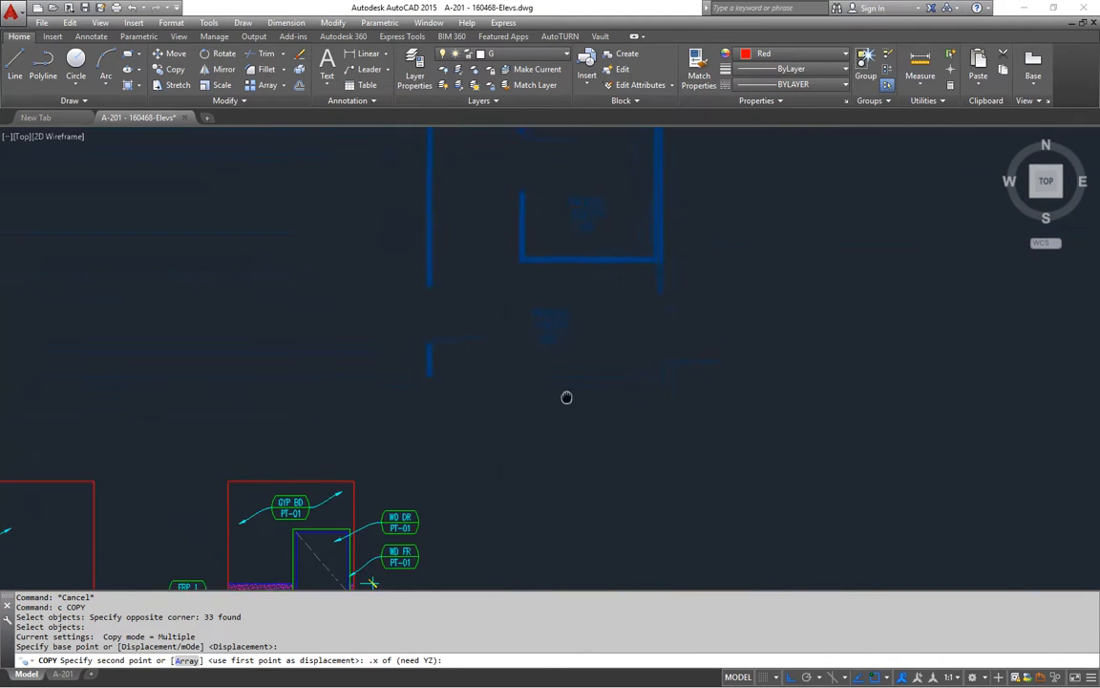
{"action": "type", "text": ".y"}
{"action": "key", "text": "Return"}
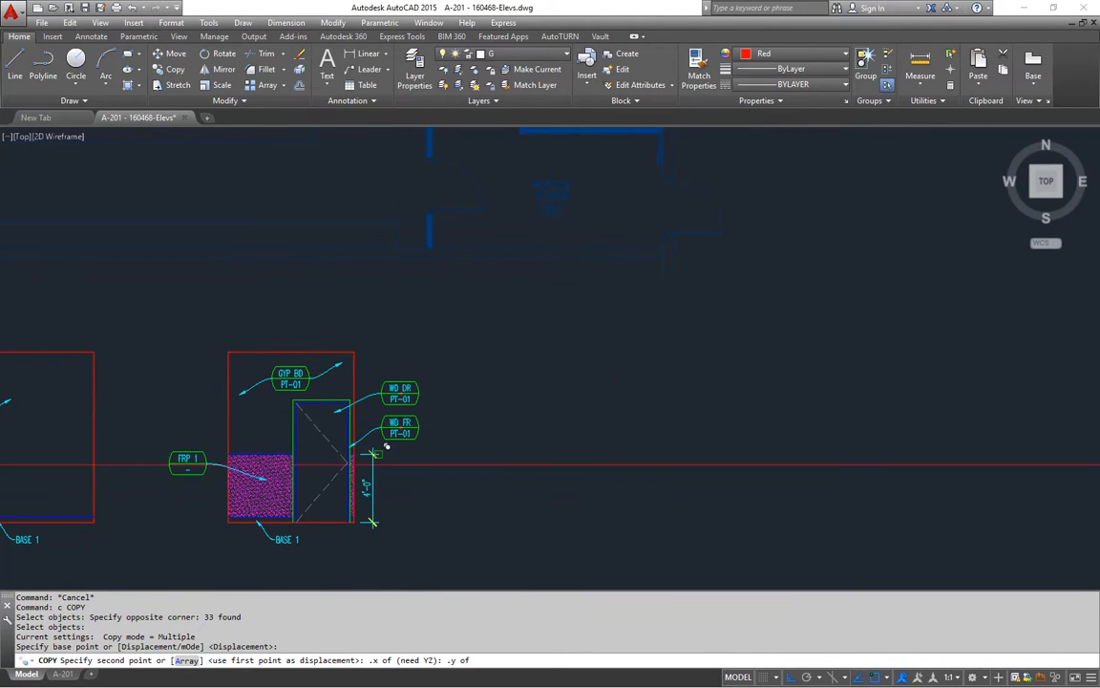
{"action": "scroll", "coordinate": [348, 522], "scroll_direction": "up", "scroll_amount": 2}
{"action": "left_click", "coordinate": [336, 499]}
{"action": "scroll", "coordinate": [538, 444], "scroll_direction": "down", "scroll_amount": 6}
{"action": "left_click", "coordinate": [541, 510]}
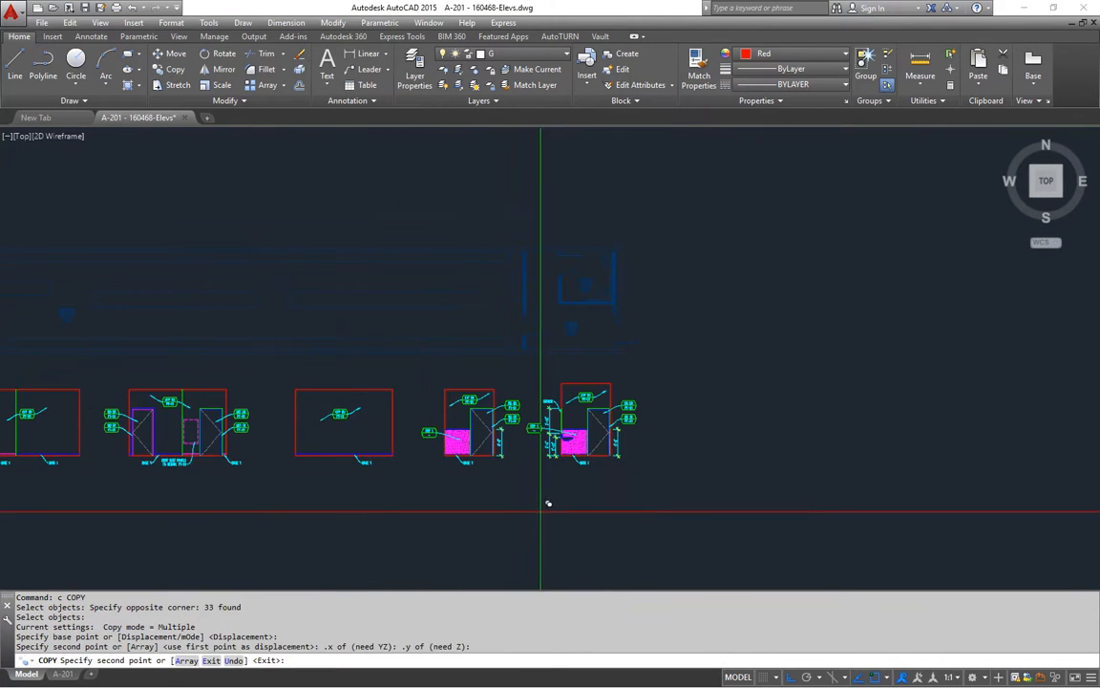
{"action": "middle_click_drag", "start_coordinate": [604, 457], "coordinate": [582, 469]}
{"action": "key", "text": "Escape"}
{"action": "key", "text": "Escape"}
Step: Erase the WD DR and WD FR tags with their leaders from the copied rest room elevation
{"action": "scroll", "coordinate": [605, 446], "scroll_direction": "up", "scroll_amount": 4}
{"action": "middle_click_drag", "start_coordinate": [652, 401], "coordinate": [631, 396]}
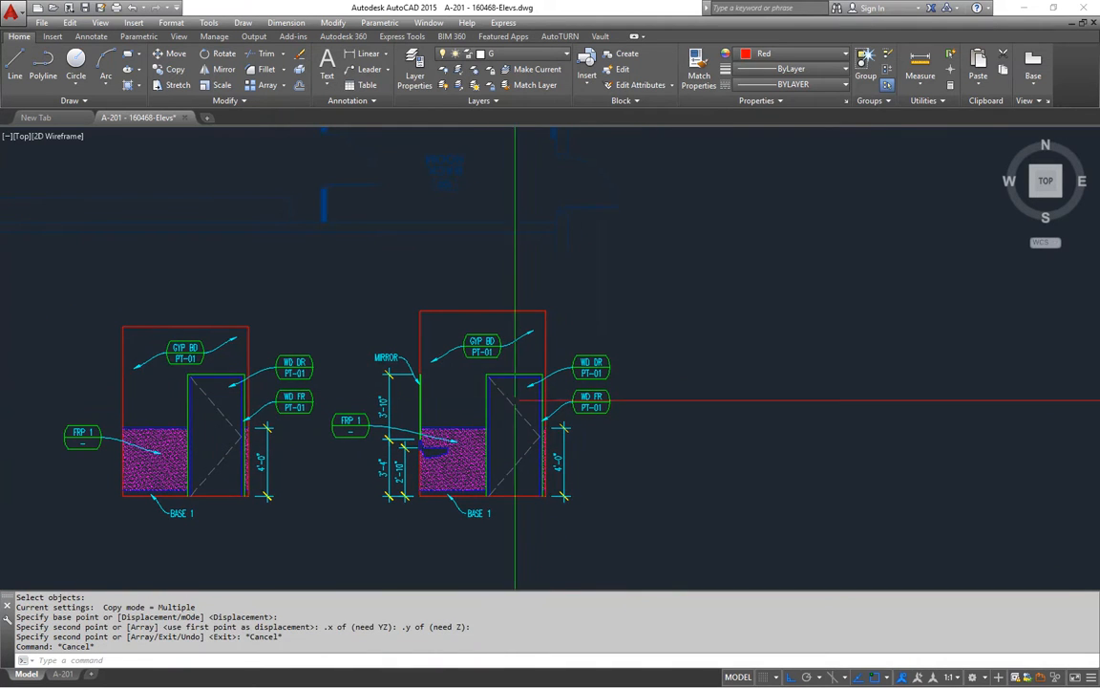
{"action": "scroll", "coordinate": [516, 401], "scroll_direction": "up", "scroll_amount": 2}
{"action": "key", "text": "Escape"}
{"action": "key", "text": "Escape"}
{"action": "key", "text": "Escape"}
{"action": "left_click", "coordinate": [696, 307]}
{"action": "left_click", "coordinate": [587, 422]}
{"action": "type", "text": "e"}
{"action": "key", "text": "Return"}
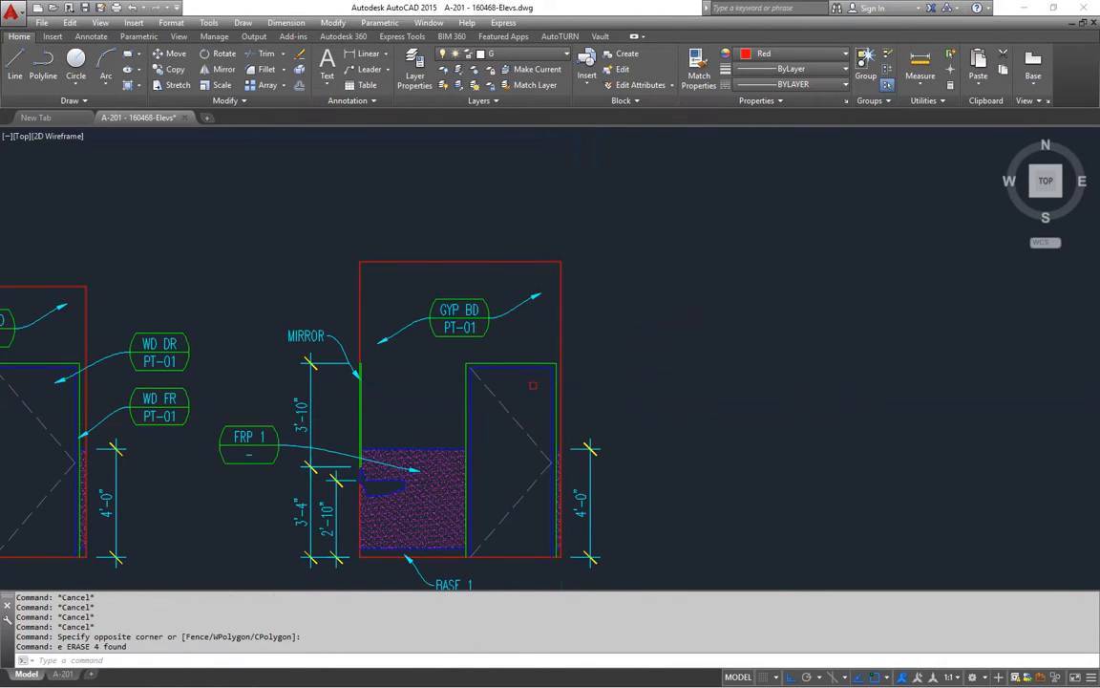
Step: Erase the FRP hatch from the copied rest room elevation
{"action": "scroll", "coordinate": [535, 373], "scroll_direction": "up", "scroll_amount": 2}
{"action": "scroll", "coordinate": [468, 382], "scroll_direction": "up", "scroll_amount": 2}
{"action": "scroll", "coordinate": [492, 402], "scroll_direction": "down", "scroll_amount": 4}
{"action": "key", "text": "Escape"}
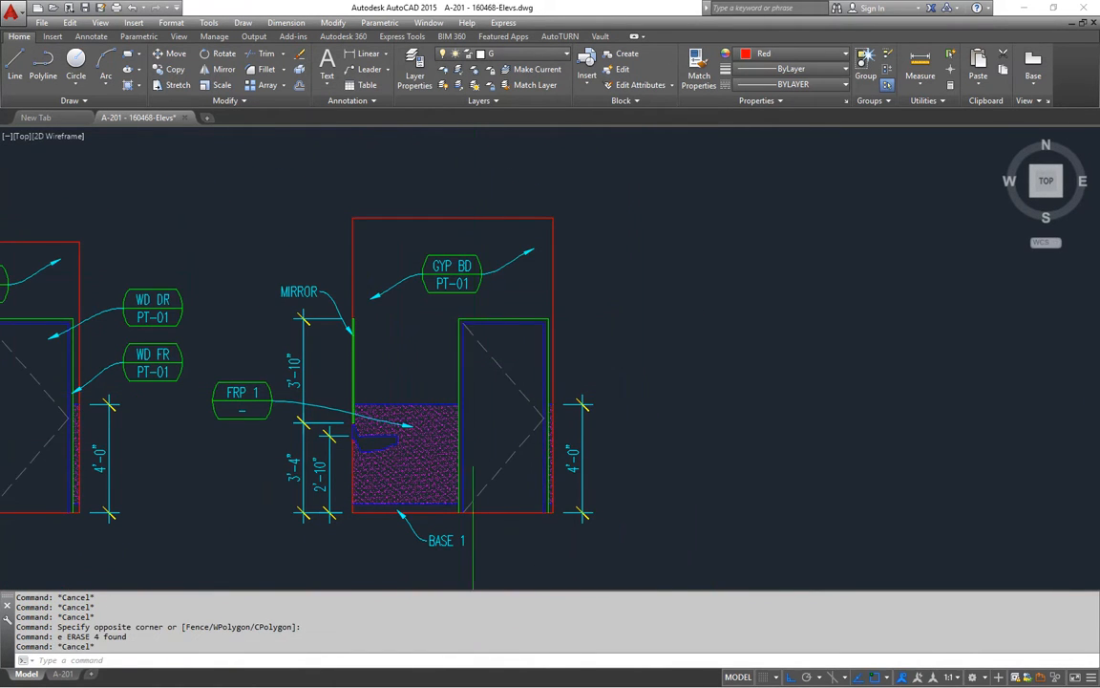
{"action": "key", "text": "Return"}
{"action": "key", "text": "Escape"}
{"action": "middle_click_drag", "start_coordinate": [501, 421], "coordinate": [521, 402]}
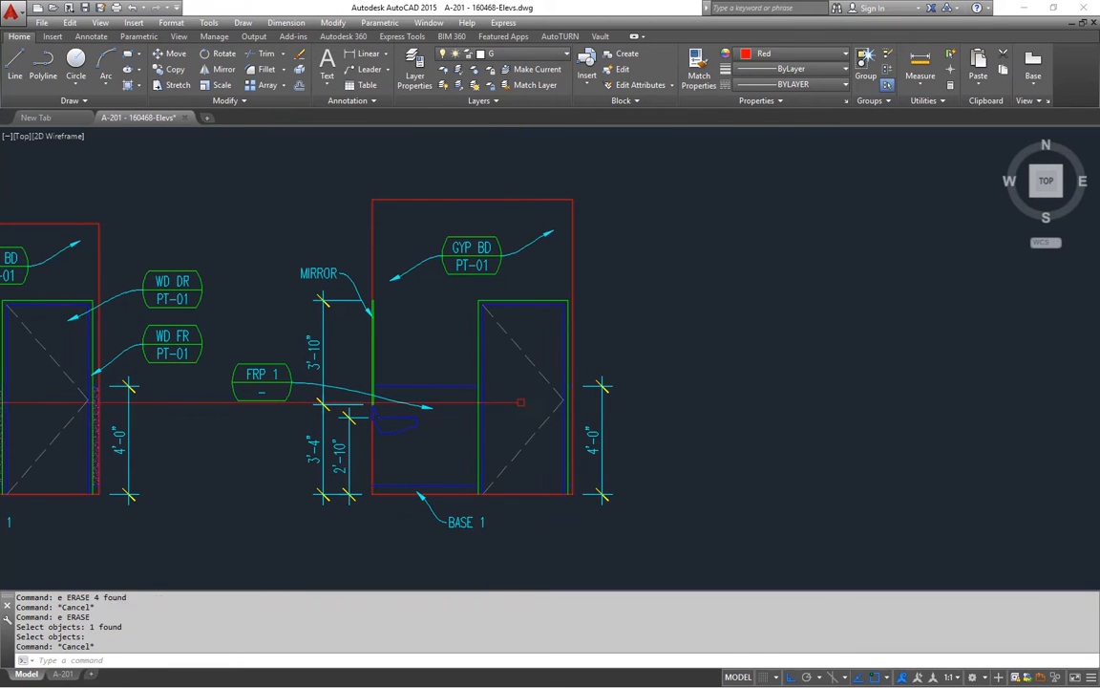
Step: Erase the door's head, swing lines, leaf and frame from the copied rest room elevation
{"action": "left_click", "coordinate": [545, 294]}
{"action": "left_click", "coordinate": [523, 393]}
{"action": "type", "text": "e"}
{"action": "key", "text": "Return"}
{"action": "scroll", "coordinate": [555, 316], "scroll_direction": "up", "scroll_amount": 2}
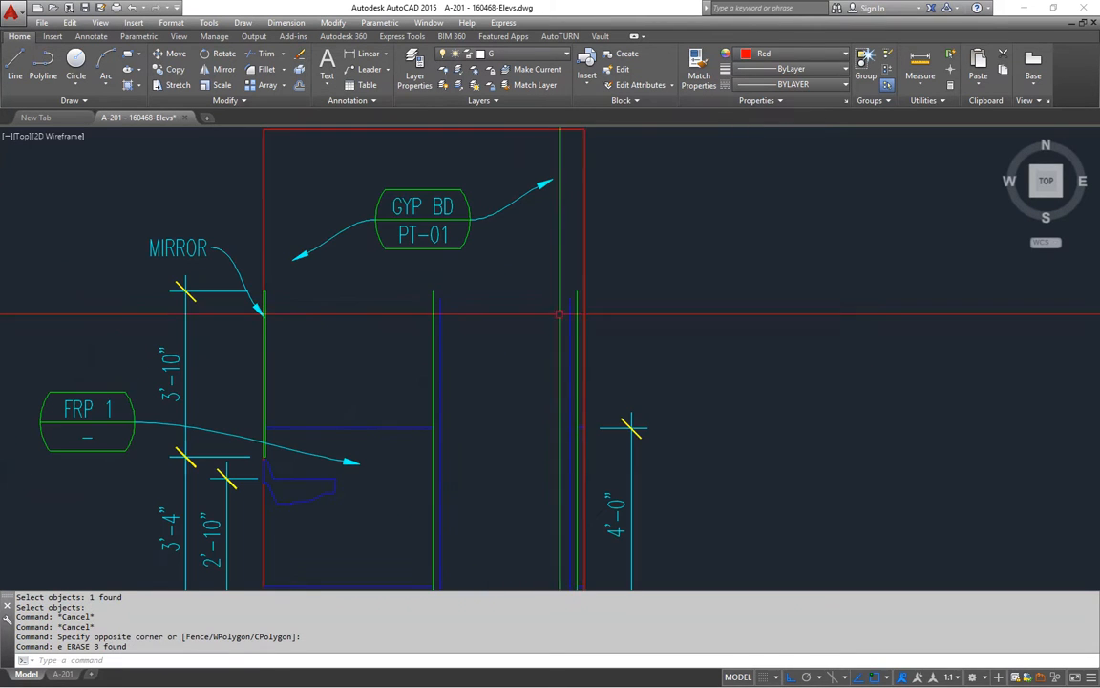
{"action": "left_click", "coordinate": [577, 306]}
{"action": "type", "text": "e"}
{"action": "left_click", "coordinate": [570, 313]}
{"action": "left_click", "coordinate": [526, 325]}
{"action": "left_click", "coordinate": [408, 364]}
{"action": "type", "text": "e"}
Step: Erase the short FRP and base line fragments left between the former door and the right wall
{"action": "middle_click_drag", "start_coordinate": [489, 441], "coordinate": [487, 292]}
{"action": "left_click", "coordinate": [520, 255]}
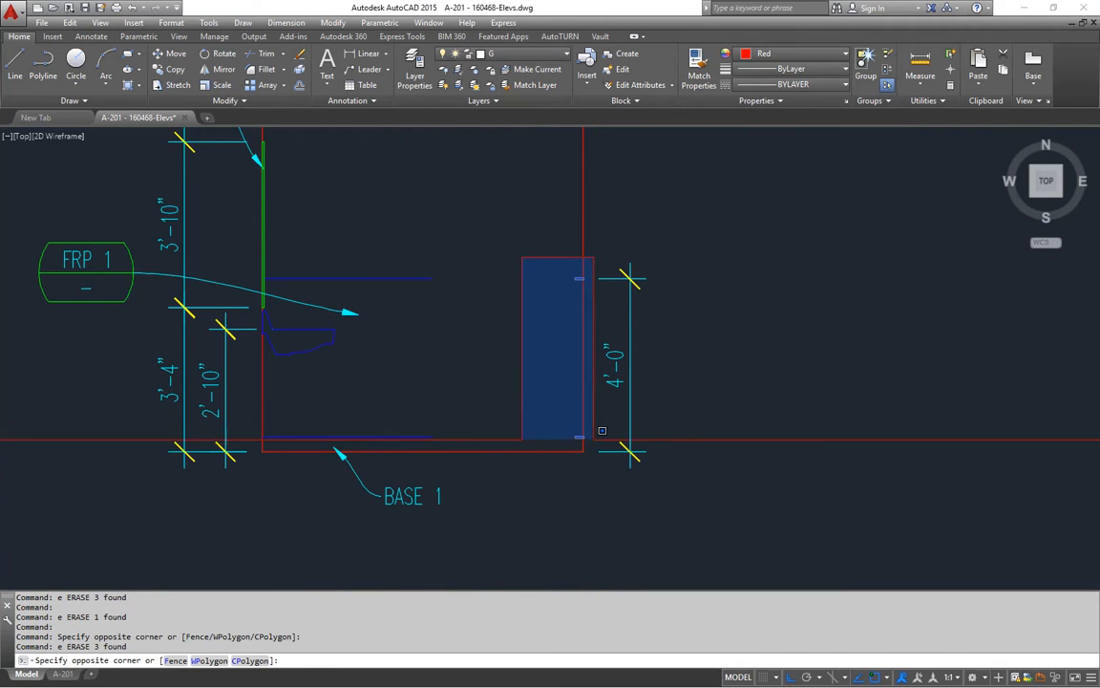
{"action": "left_click", "coordinate": [594, 437]}
{"action": "type", "text": "e e"}
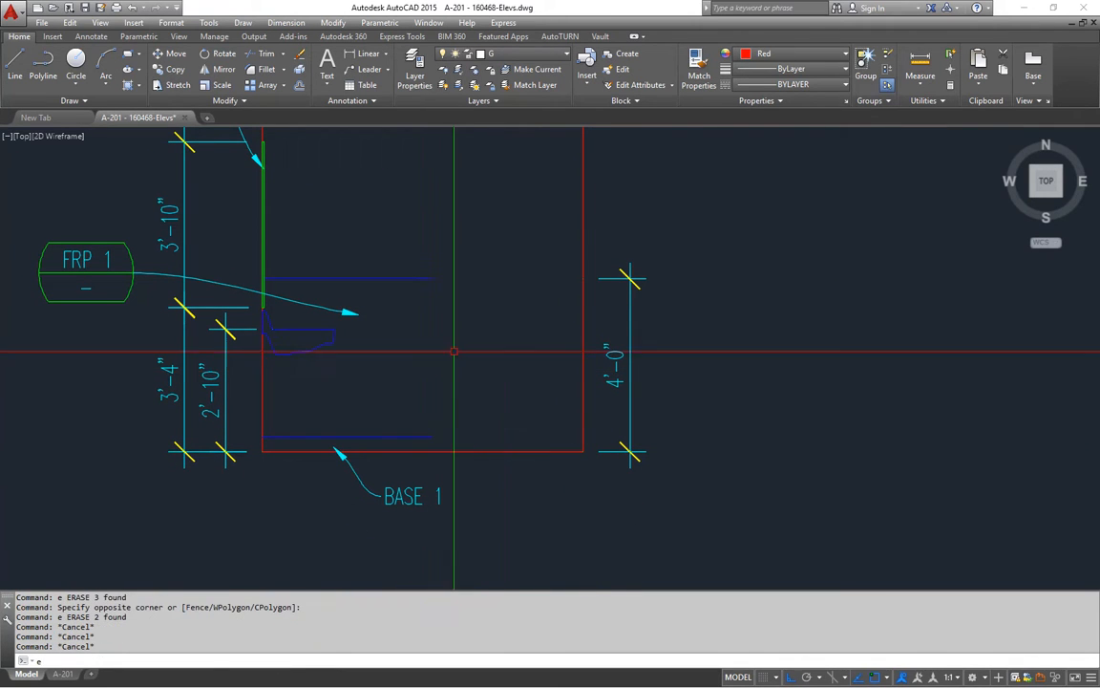
Step: Extend the FRP top line and the base line to the elevation's right wall edge
{"action": "type", "text": "x"}
{"action": "key", "text": "space"}
{"action": "left_click", "coordinate": [417, 436]}
{"action": "key", "text": "space"}
{"action": "middle_click_drag", "start_coordinate": [436, 404], "coordinate": [566, 440]}
{"action": "scroll", "coordinate": [564, 392], "scroll_direction": "down", "scroll_amount": 2}
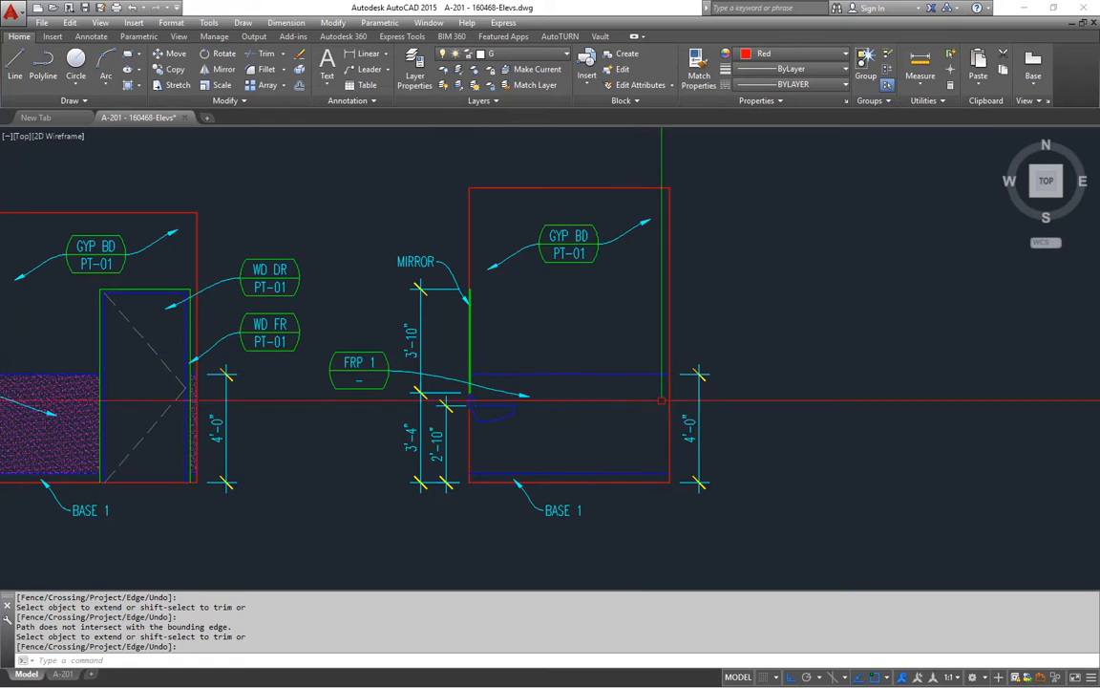
{"action": "middle_click_drag", "start_coordinate": [661, 400], "coordinate": [582, 395]}
{"action": "key", "text": "Escape"}
{"action": "key", "text": "Escape"}
{"action": "mouse_move", "coordinate": [647, 348]}
{"action": "middle_mouse_down"}
{"action": "mouse_move", "coordinate": [630, 356]}
{"action": "mouse_move", "coordinate": [659, 334]}
{"action": "middle_mouse_up"}
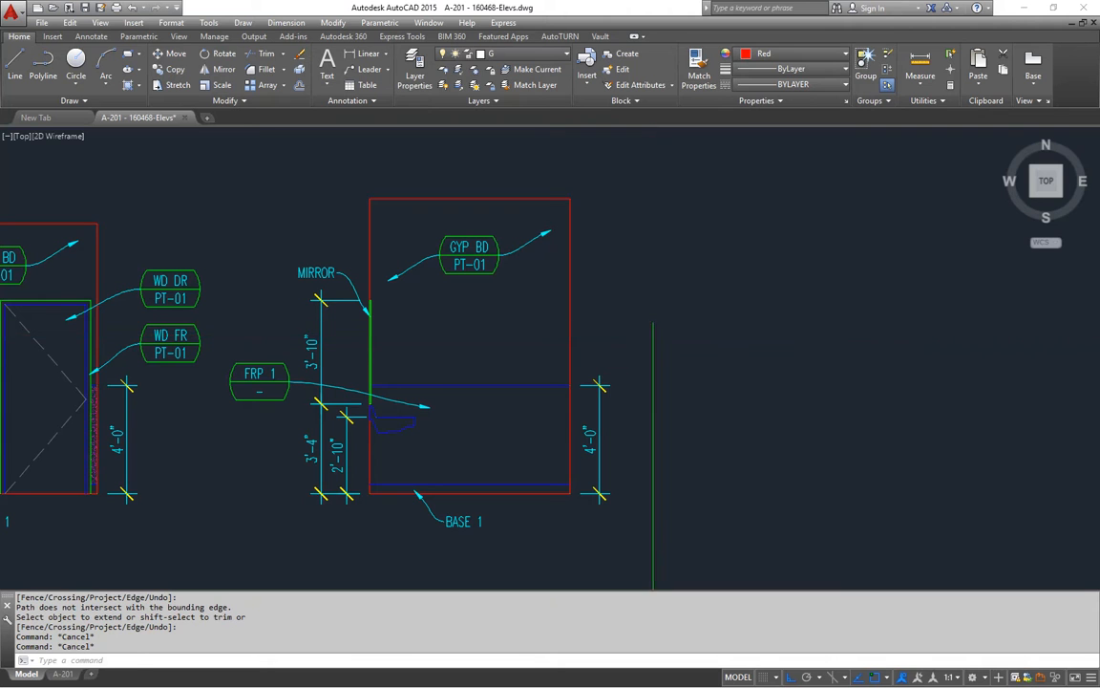
Step: Stretch the elevation's right edge with the 4'-0" dimension to align with the rest room wall in the floor plan above
{"action": "middle_click_drag", "start_coordinate": [653, 318], "coordinate": [648, 321]}
{"action": "type", "text": "s"}
{"action": "key", "text": "Return"}
{"action": "left_click", "coordinate": [707, 172]}
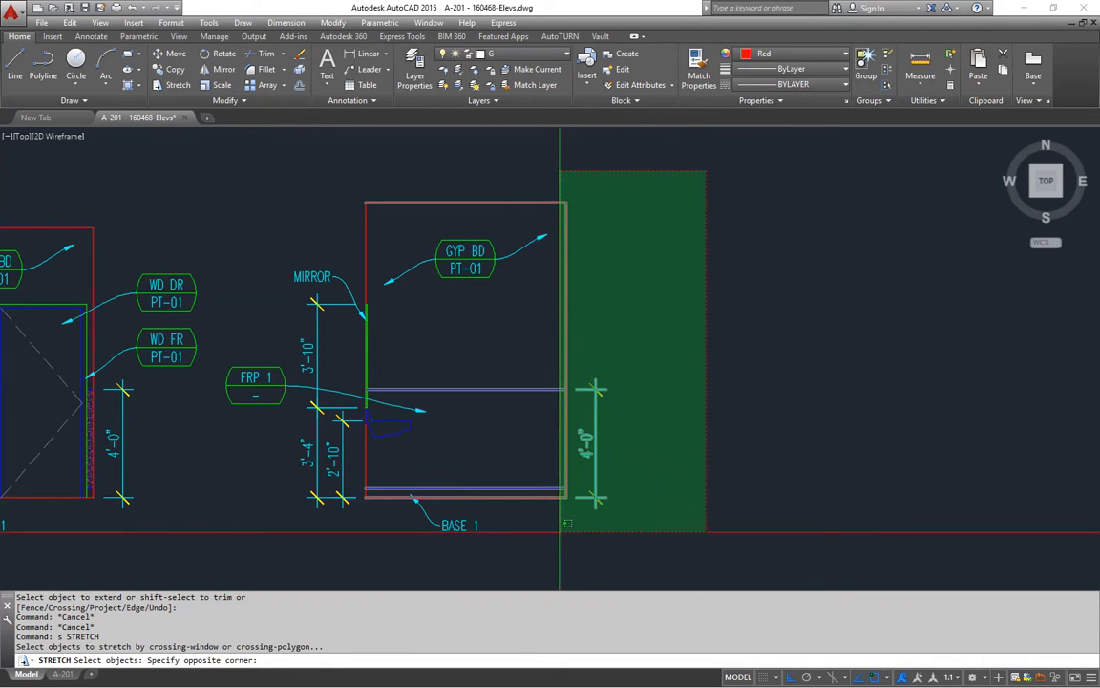
{"action": "left_click", "coordinate": [560, 530]}
{"action": "key", "text": "Return"}
{"action": "left_click", "coordinate": [566, 349]}
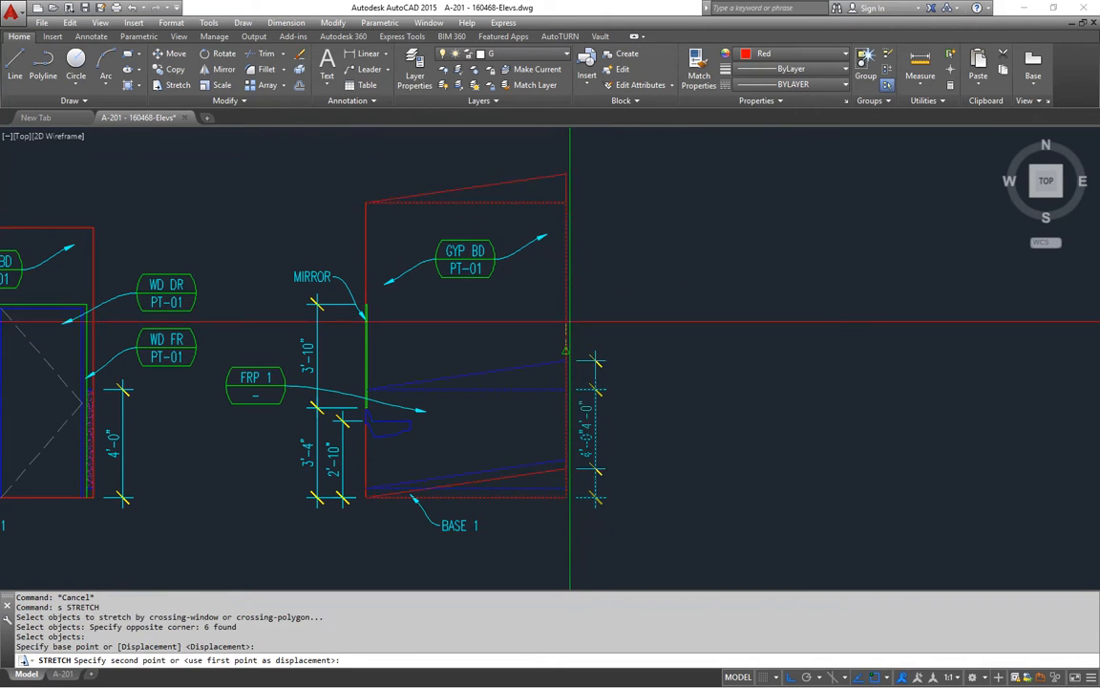
{"action": "scroll", "coordinate": [572, 320], "scroll_direction": "down", "scroll_amount": 5}
{"action": "type", "text": ".x"}
{"action": "key", "text": "Return"}
{"action": "middle_click_drag", "start_coordinate": [594, 187], "coordinate": [586, 281]}
{"action": "scroll", "coordinate": [562, 260], "scroll_direction": "up", "scroll_amount": 10}
{"action": "left_click", "coordinate": [559, 266]}
{"action": "scroll", "coordinate": [573, 301], "scroll_direction": "down", "scroll_amount": 6}
{"action": "scroll", "coordinate": [632, 408], "scroll_direction": "down", "scroll_amount": 2}
{"action": "middle_click_drag", "start_coordinate": [669, 436], "coordinate": [669, 262]}
{"action": "scroll", "coordinate": [677, 311], "scroll_direction": "down", "scroll_amount": 2}
{"action": "left_click", "coordinate": [783, 473]}
{"action": "middle_click_drag", "start_coordinate": [643, 472], "coordinate": [655, 400]}
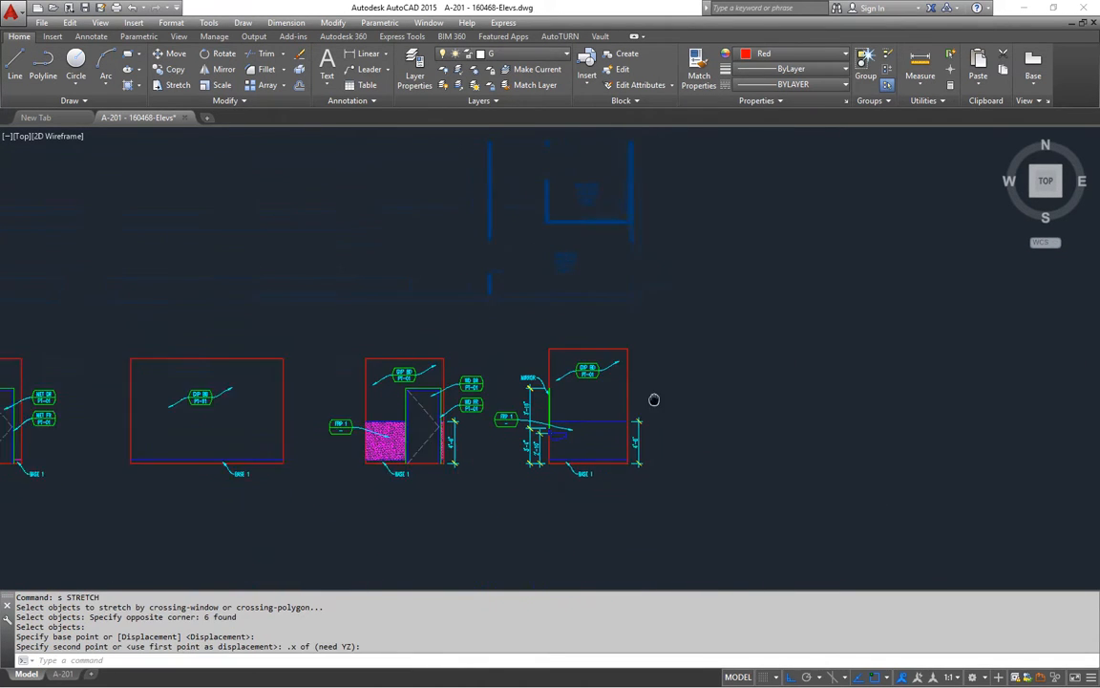
Step: Mirror the whole copied rest room elevation about a vertical axis through its middle, erasing the source objects
{"action": "scroll", "coordinate": [655, 399], "scroll_direction": "up", "scroll_amount": 2}
{"action": "key", "text": "Escape"}
{"action": "key", "text": "Escape"}
{"action": "key", "text": "Escape"}
{"action": "key", "text": "Escape"}
{"action": "key", "text": "Escape"}
{"action": "mouse_move", "coordinate": [571, 396]}
{"action": "middle_mouse_down"}
{"action": "mouse_move", "coordinate": [573, 416]}
{"action": "mouse_move", "coordinate": [562, 396]}
{"action": "middle_mouse_up"}
{"action": "type", "text": "mi"}
{"action": "key", "text": "Return"}
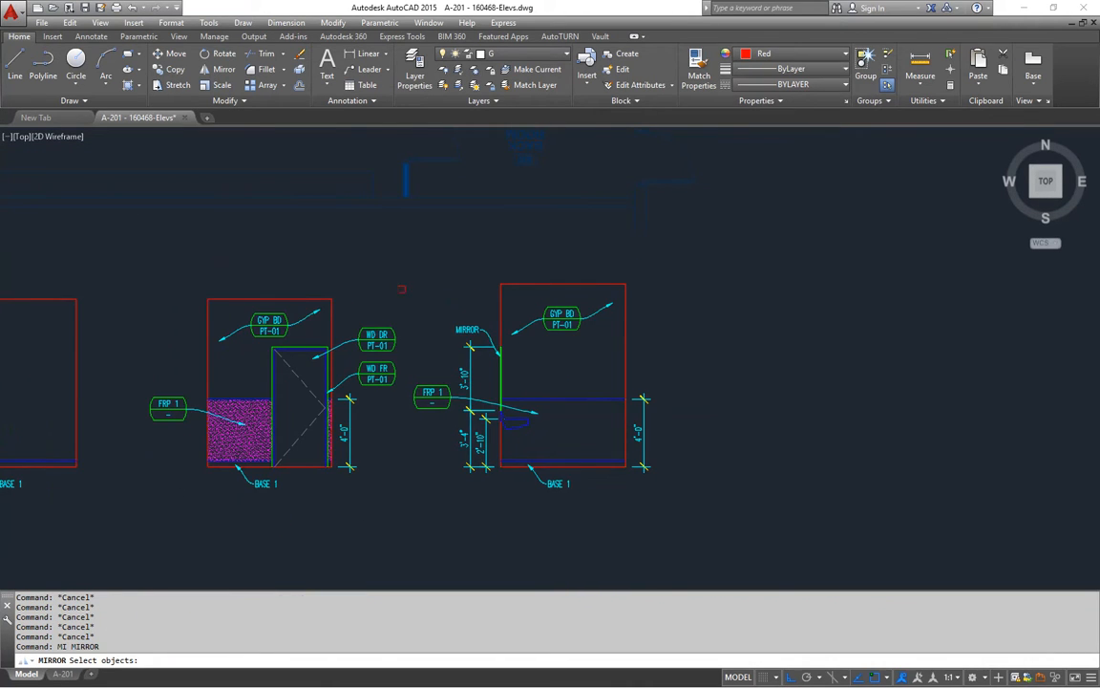
{"action": "left_click", "coordinate": [400, 264]}
{"action": "left_click", "coordinate": [680, 521]}
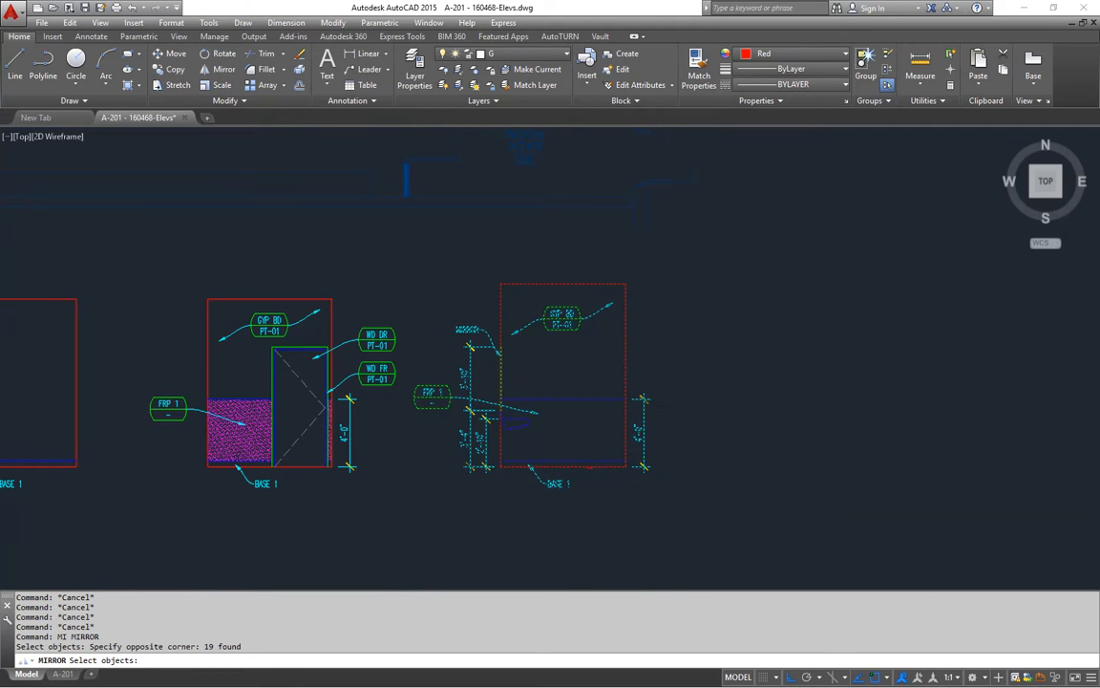
{"action": "scroll", "coordinate": [586, 463], "scroll_direction": "up", "scroll_amount": 2}
{"action": "key", "text": "Return"}
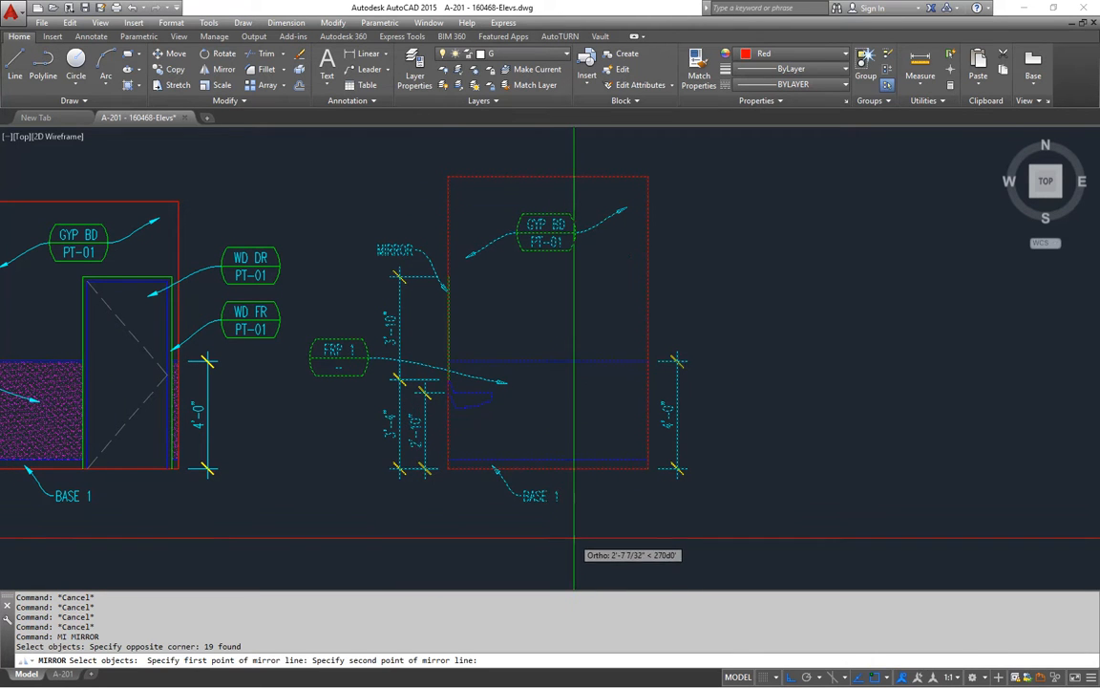
{"action": "left_click", "coordinate": [574, 538]}
{"action": "type", "text": "y"}
{"action": "key", "text": "Return"}
{"action": "middle_click_drag", "start_coordinate": [606, 355], "coordinate": [586, 359]}
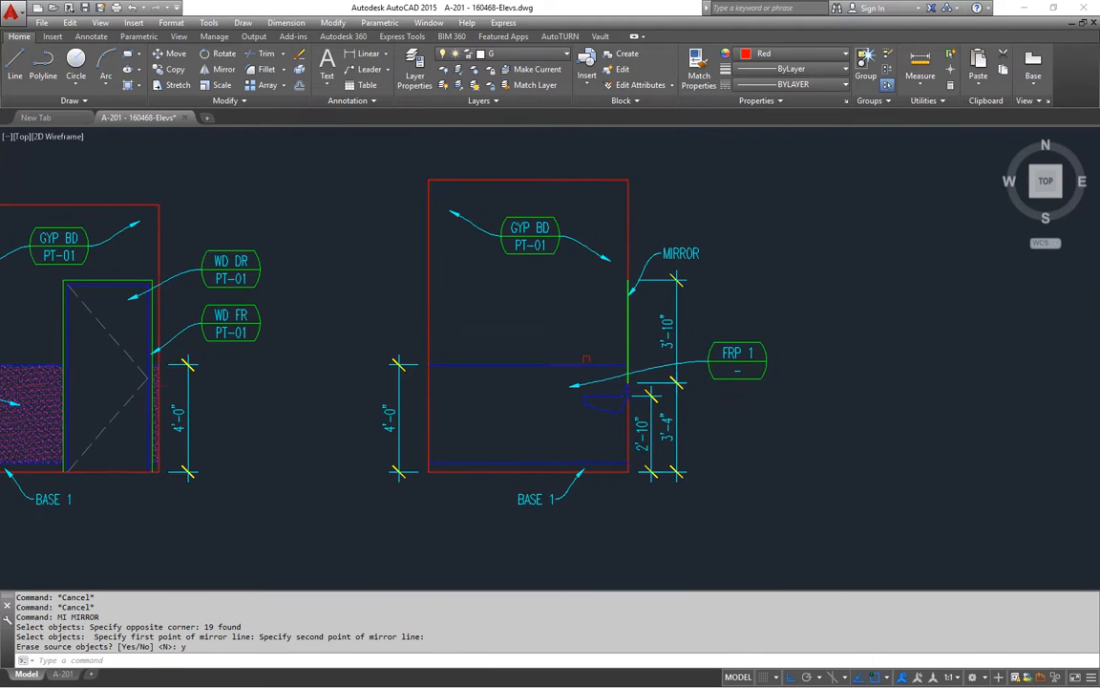
Step: Mirror the FRP 1 tag and its leader to the elevation's left side, erasing the originals
{"action": "scroll", "coordinate": [726, 391], "scroll_direction": "up", "scroll_amount": 3}
{"action": "key", "text": "Escape"}
{"action": "key", "text": "Escape"}
{"action": "key", "text": "Escape"}
{"action": "key", "text": "Escape"}
{"action": "scroll", "coordinate": [731, 409], "scroll_direction": "down", "scroll_amount": 3}
{"action": "left_click", "coordinate": [801, 341]}
{"action": "left_click", "coordinate": [704, 395]}
{"action": "key", "text": "Return"}
{"action": "left_click", "coordinate": [534, 491]}
{"action": "left_click", "coordinate": [572, 330]}
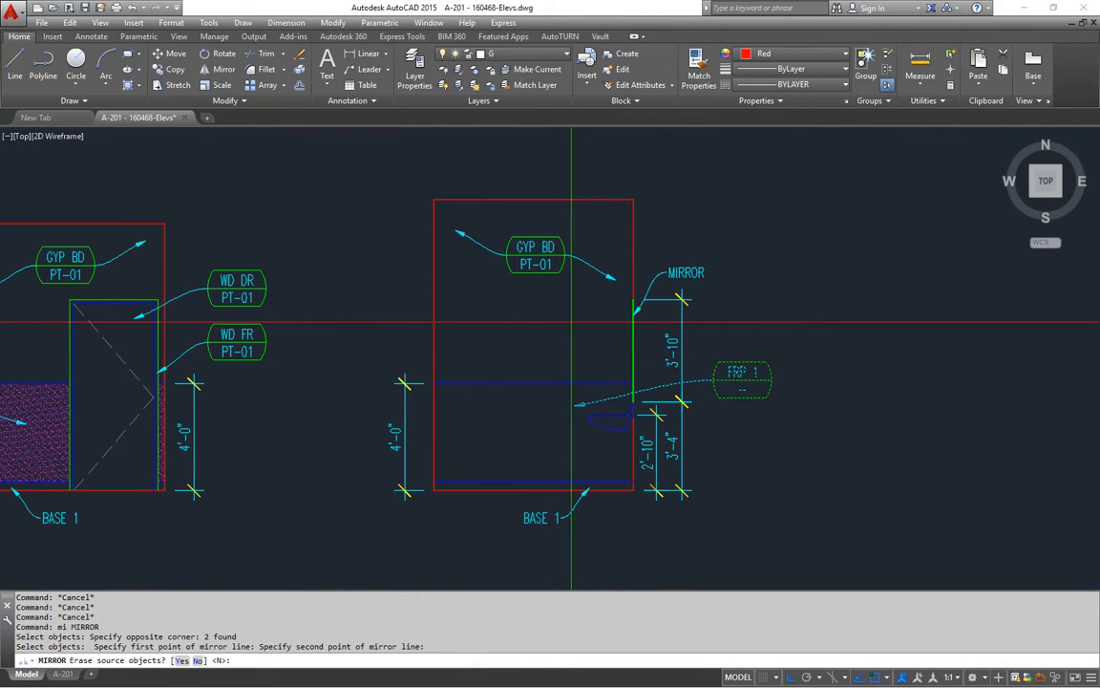
{"action": "type", "text": "y"}
{"action": "key", "text": "Return"}
{"action": "key", "text": "Escape"}
Step: Move the FRP 1 tag and leader up and to the right, above the 4'-0" dimension, with Ortho off
{"action": "middle_click_drag", "start_coordinate": [438, 379], "coordinate": [496, 393]}
{"action": "type", "text": "m"}
{"action": "key", "text": "Return"}
{"action": "left_click", "coordinate": [418, 373]}
{"action": "left_click", "coordinate": [356, 407]}
{"action": "key", "text": "Return"}
{"action": "left_click", "coordinate": [382, 392]}
{"action": "key", "text": "F8"}
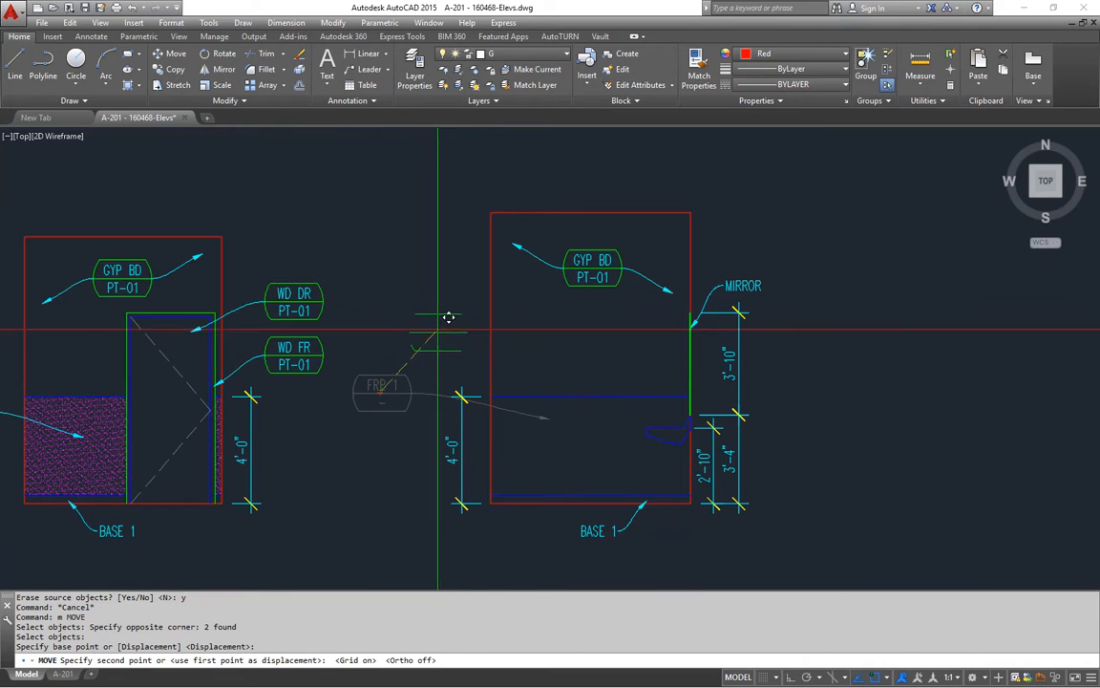
{"action": "left_click", "coordinate": [442, 340]}
{"action": "key", "text": "Escape"}
Step: Stretch the FRP 1 leader's arrowhead down into the FRP wainscot area
{"action": "left_click", "coordinate": [607, 367]}
{"action": "left_click", "coordinate": [611, 366]}
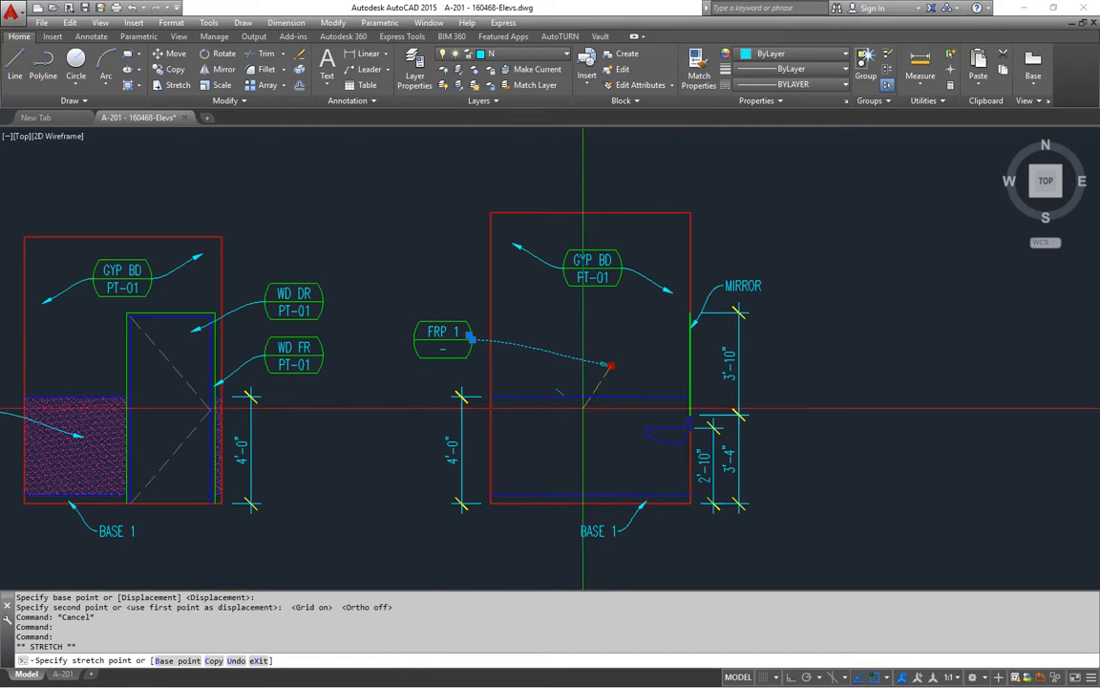
{"action": "mouse_move", "coordinate": [627, 444]}
{"action": "middle_mouse_down"}
{"action": "mouse_move", "coordinate": [618, 415]}
{"action": "mouse_move", "coordinate": [647, 406]}
{"action": "middle_mouse_up"}
{"action": "key", "text": "Escape"}
{"action": "key", "text": "Escape"}
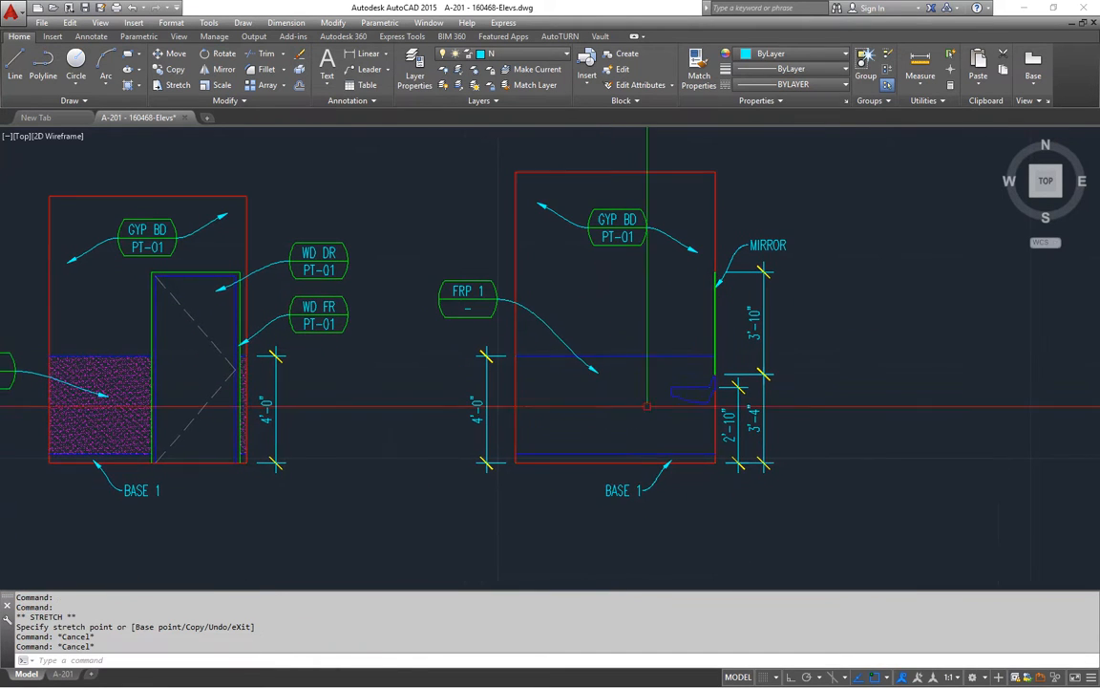
{"action": "left_click", "coordinate": [640, 487]}
{"action": "key", "text": "Escape"}
{"action": "key", "text": "Escape"}
{"action": "key", "text": "Escape"}
Step: Turn off the drawing grid
{"action": "mouse_move", "coordinate": [645, 494]}
{"action": "middle_mouse_down"}
{"action": "mouse_move", "coordinate": [626, 506]}
{"action": "mouse_move", "coordinate": [635, 490]}
{"action": "middle_mouse_up"}
{"action": "key", "text": "F7"}
{"action": "key", "text": "Escape"}
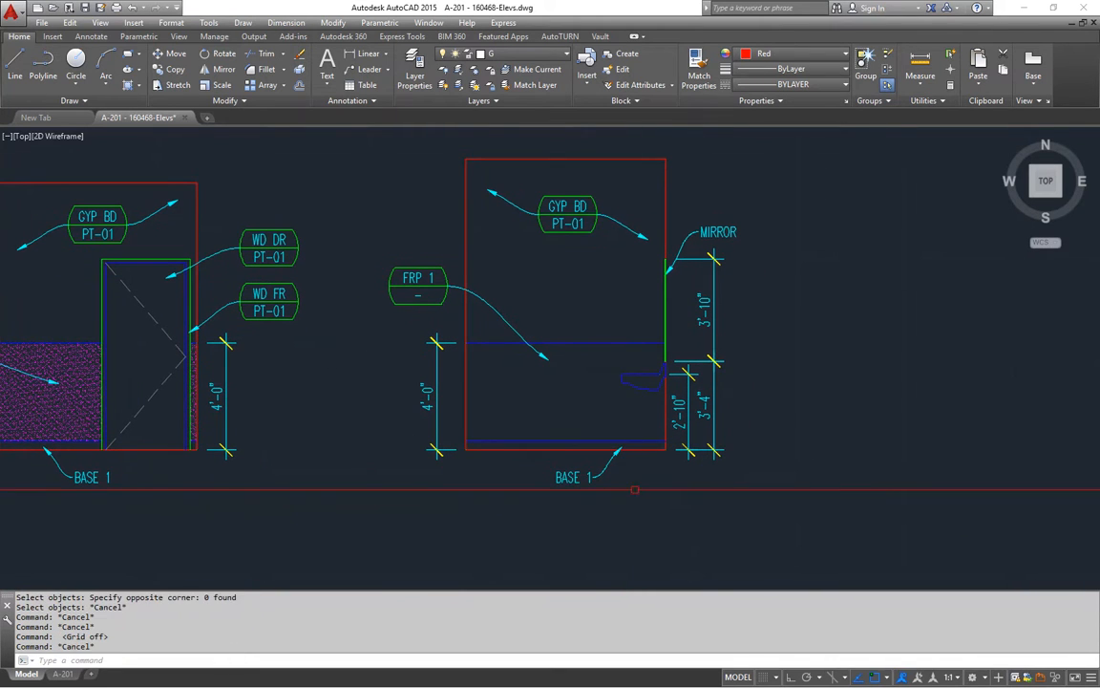
Step: Move the BASE 1 label and its leader horizontally left toward the elevation's middle, with Ortho on
{"action": "key", "text": "Return"}
{"action": "left_click", "coordinate": [631, 524]}
{"action": "key", "text": "F8"}
{"action": "left_click", "coordinate": [622, 521]}
{"action": "middle_click_drag", "start_coordinate": [602, 389], "coordinate": [590, 398]}
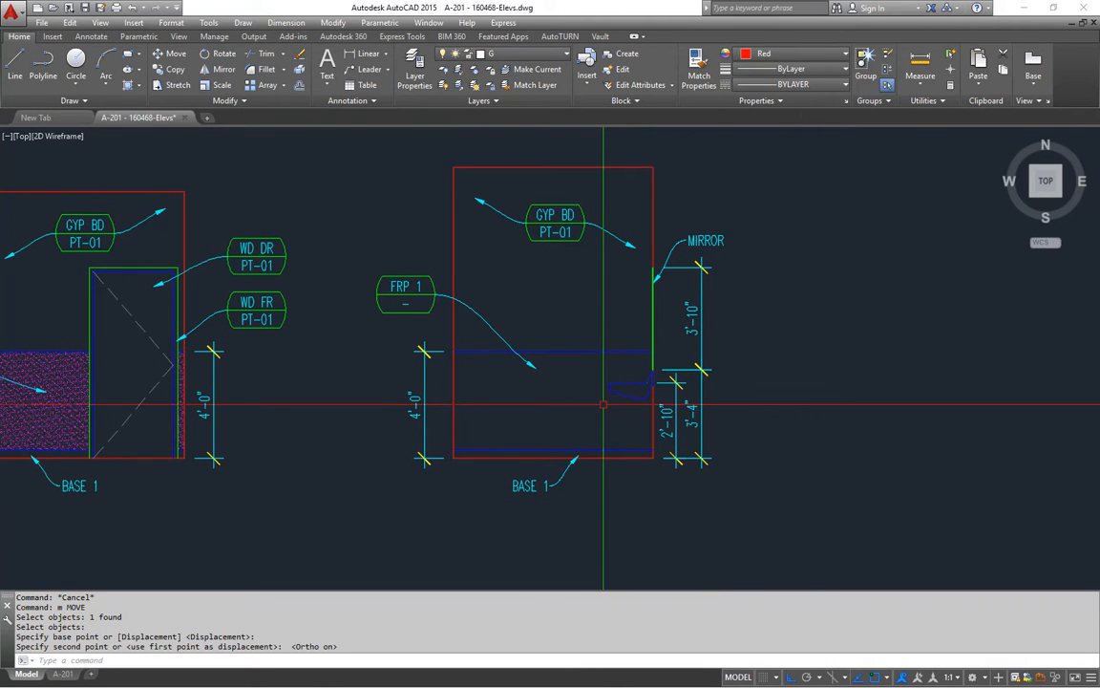
{"action": "scroll", "coordinate": [585, 396], "scroll_direction": "up", "scroll_amount": 2}
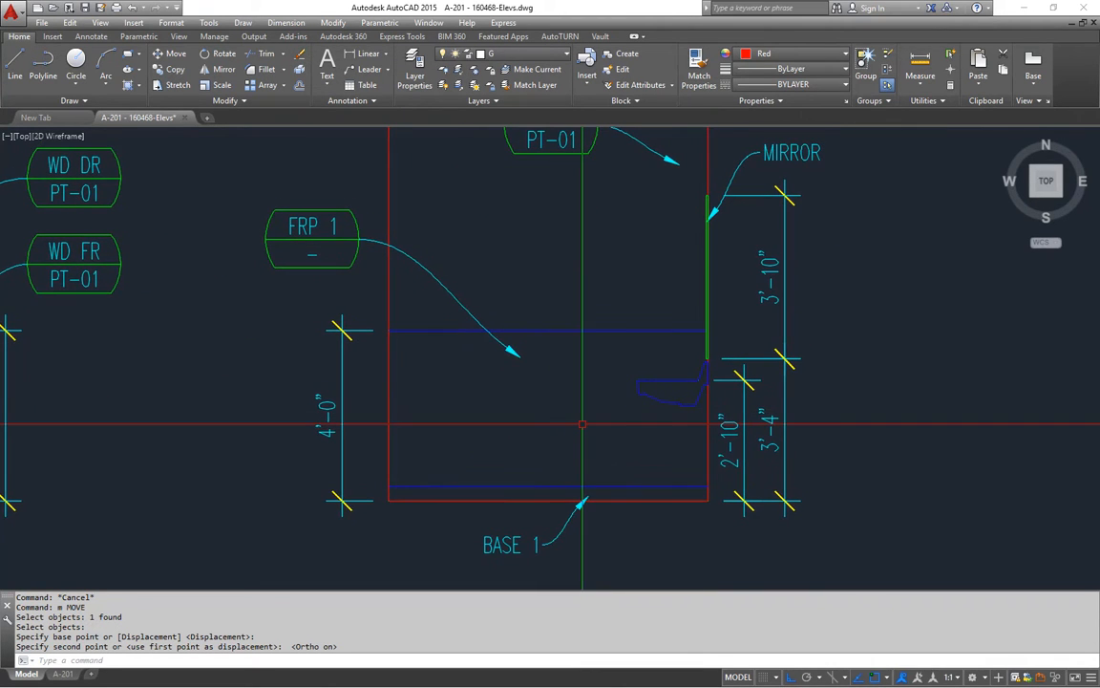
{"action": "key", "text": "Escape"}
{"action": "key", "text": "Escape"}
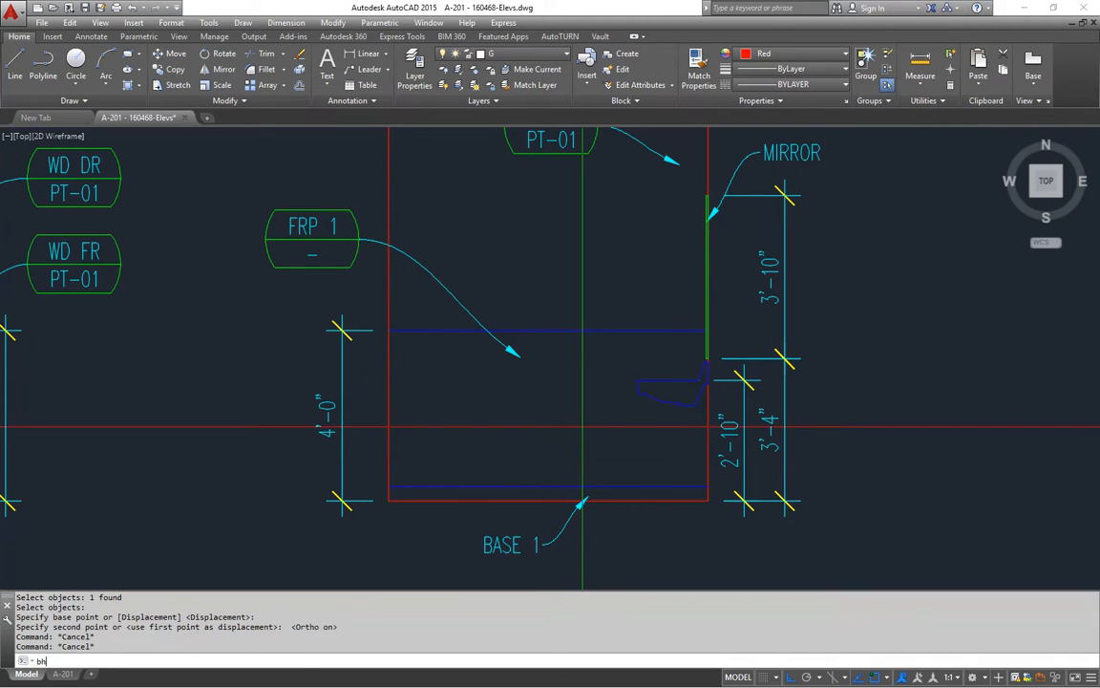
Step: Hatch the FRP wainscot area around the side-view lavatory in the last rest room elevation and save the drawing
{"action": "type", "text": "bh"}
{"action": "key", "text": "Return"}
{"action": "left_click", "coordinate": [582, 433]}
{"action": "key", "text": "Return"}
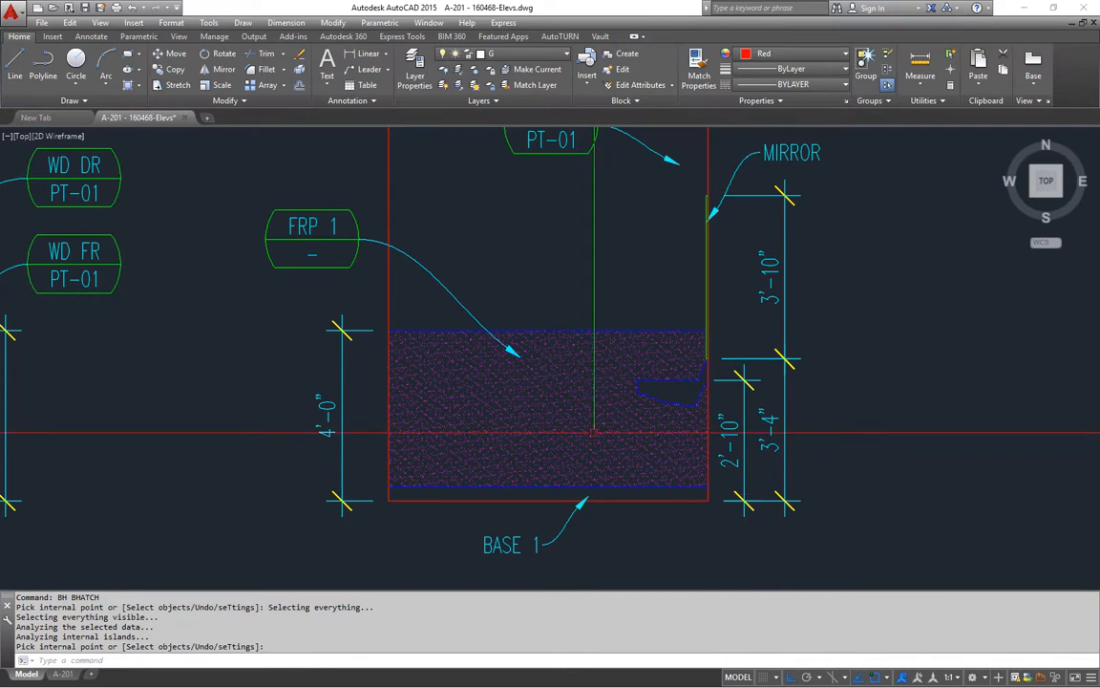
{"action": "scroll", "coordinate": [691, 394], "scroll_direction": "down", "scroll_amount": 4}
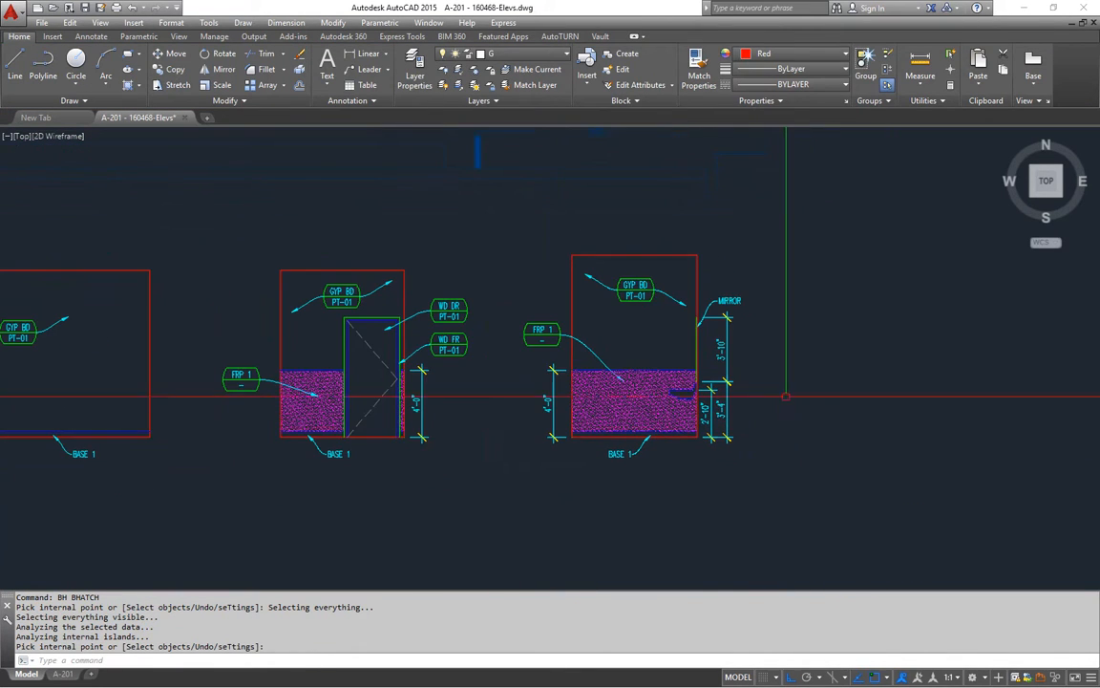
{"action": "middle_click_drag", "start_coordinate": [786, 395], "coordinate": [733, 406]}
{"action": "key", "text": "ctrl+s"}
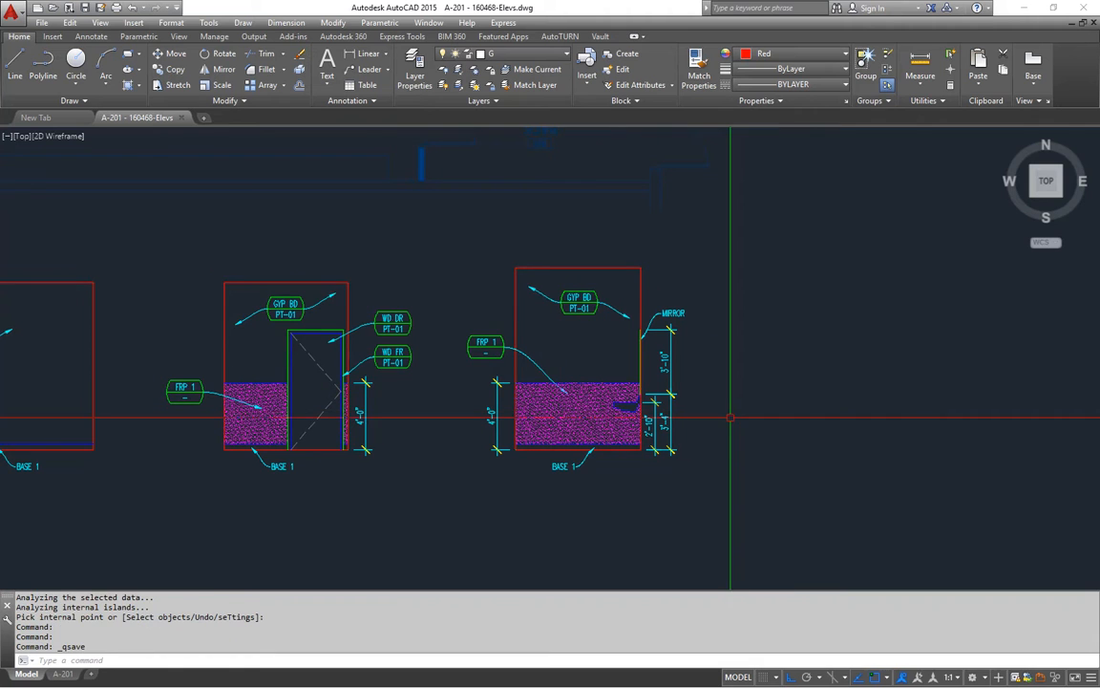
Step: Rotate the floor plan 90 degrees counterclockwise so its rest room end points up
{"action": "scroll", "coordinate": [682, 379], "scroll_direction": "up", "scroll_amount": 6}
{"action": "scroll", "coordinate": [687, 380], "scroll_direction": "down", "scroll_amount": 8}
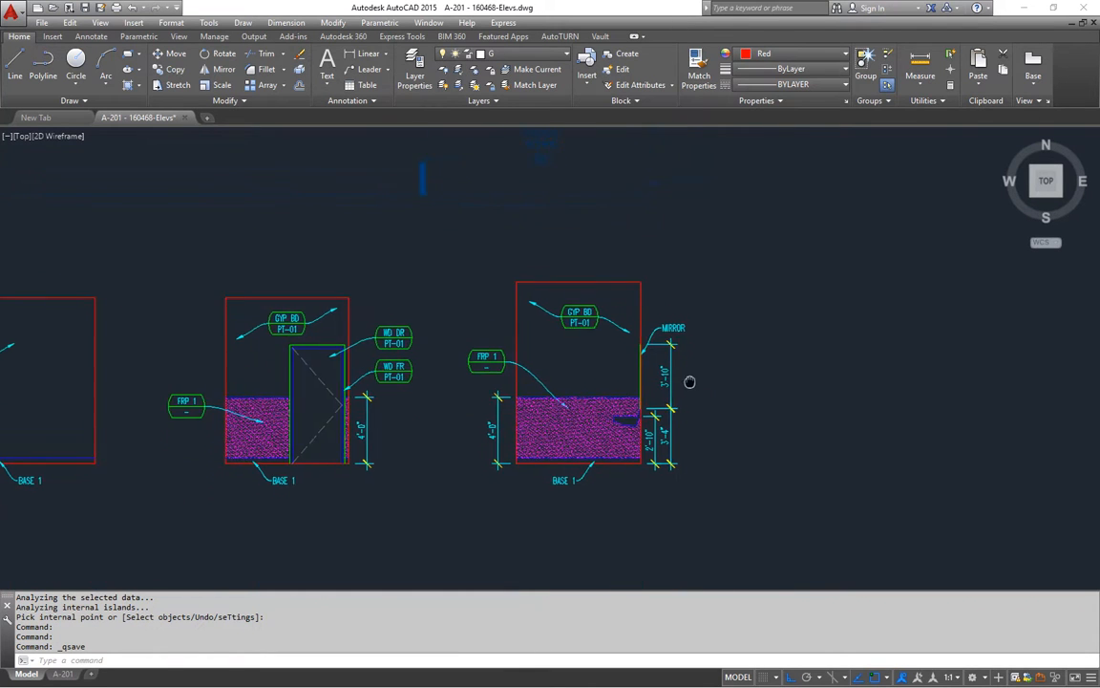
{"action": "scroll", "coordinate": [639, 320], "scroll_direction": "up", "scroll_amount": 5}
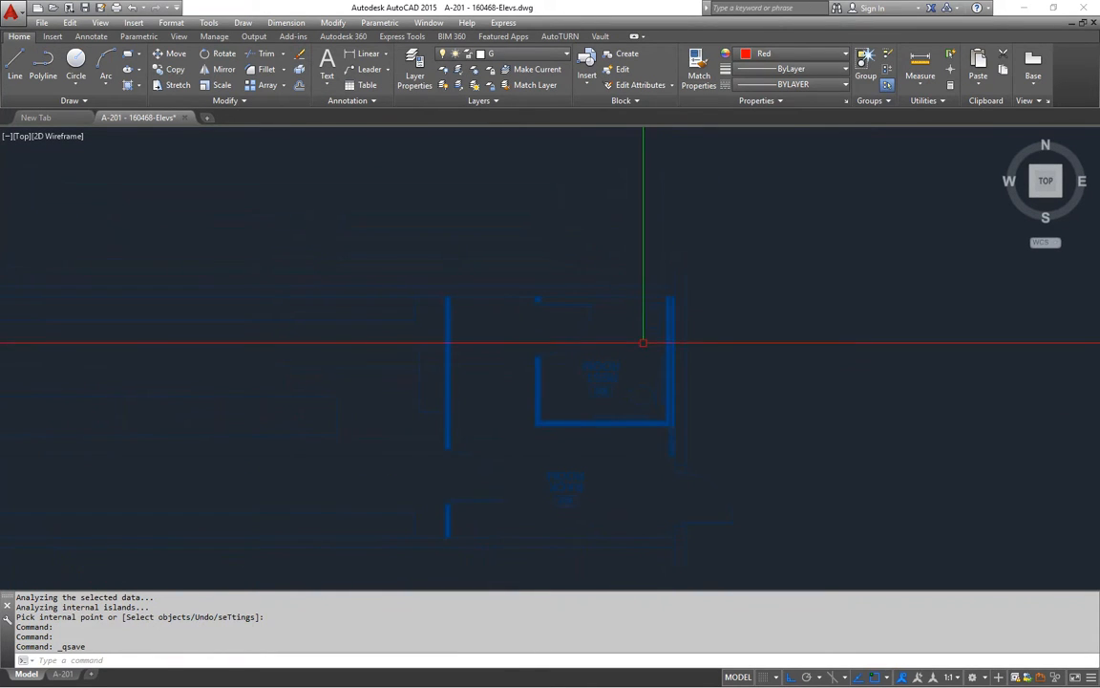
{"action": "key", "text": "Escape"}
{"action": "key", "text": "Escape"}
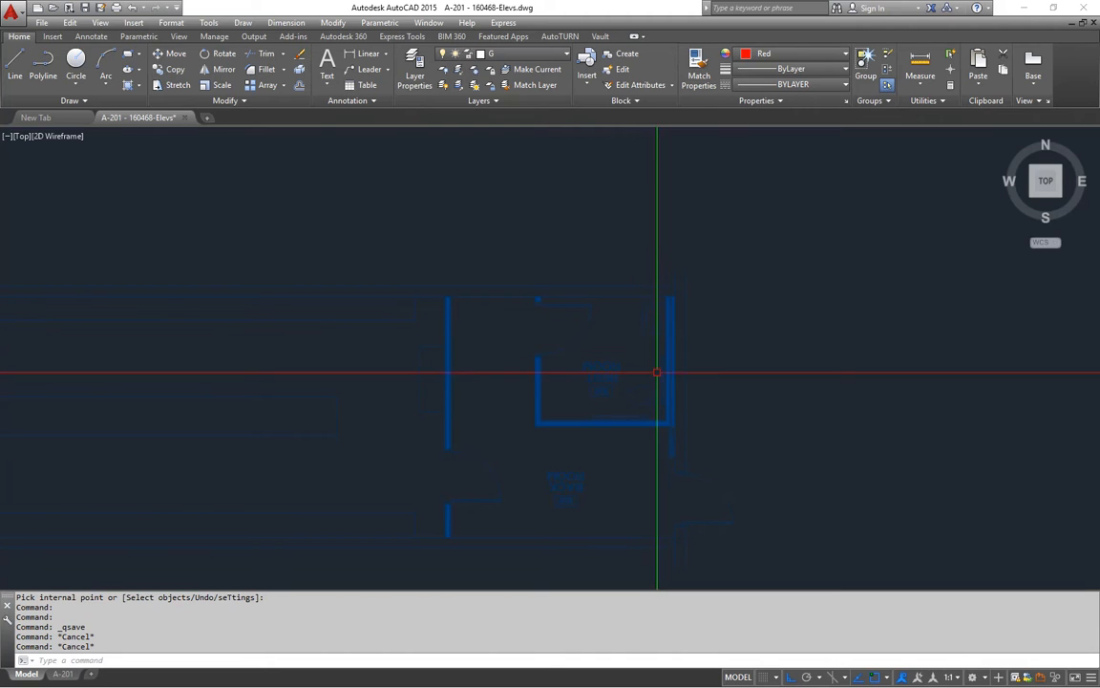
{"action": "scroll", "coordinate": [652, 355], "scroll_direction": "down", "scroll_amount": 4}
{"action": "key", "text": "Escape"}
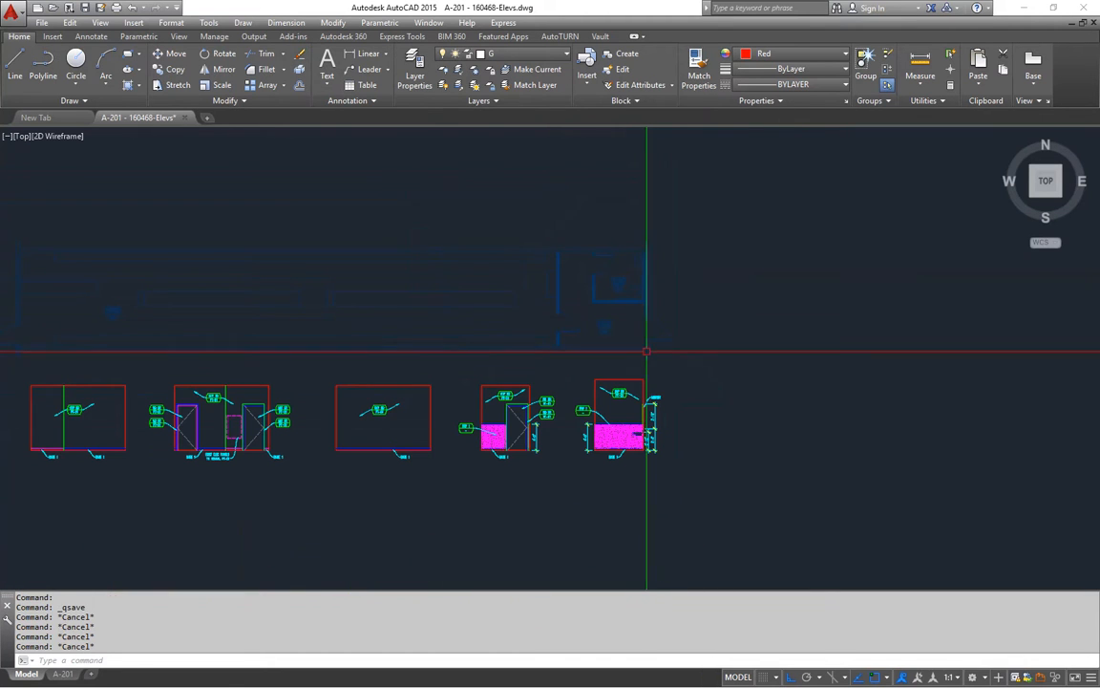
{"action": "key", "text": "Return"}
{"action": "left_click", "coordinate": [645, 301]}
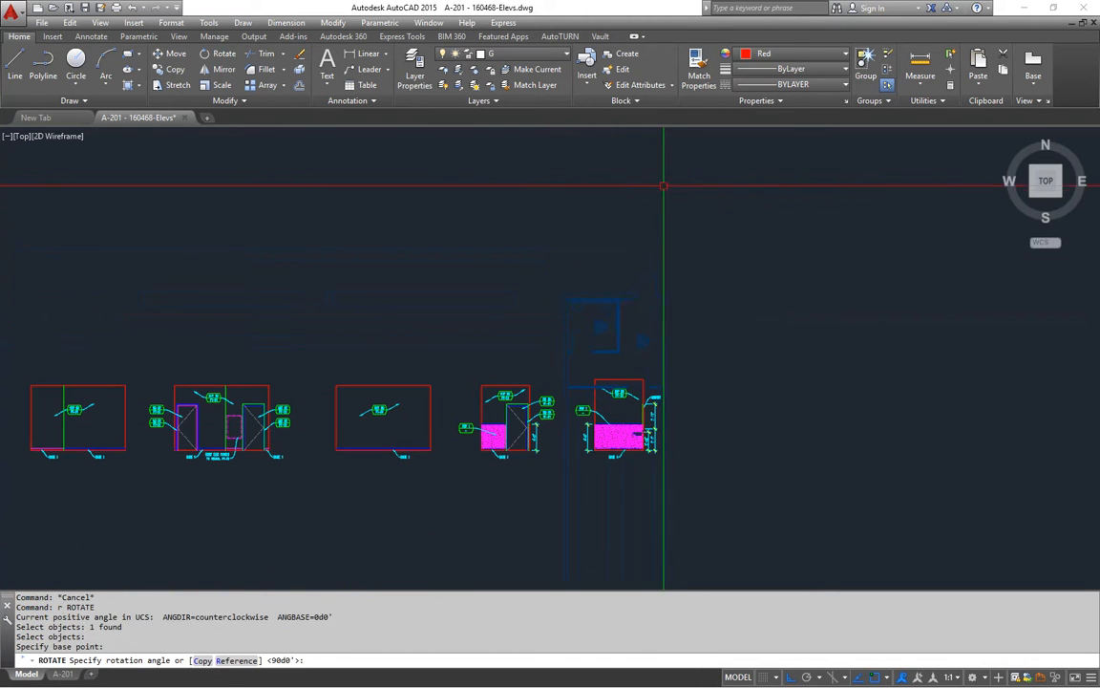
{"action": "left_click", "coordinate": [673, 175]}
Step: Move the rotated floor plan up above the row of elevations, with Ortho off
{"action": "scroll", "coordinate": [680, 292], "scroll_direction": "down", "scroll_amount": 5}
{"action": "type", "text": "m"}
{"action": "key", "text": "Return"}
{"action": "left_click", "coordinate": [667, 444]}
{"action": "key", "text": "Return"}
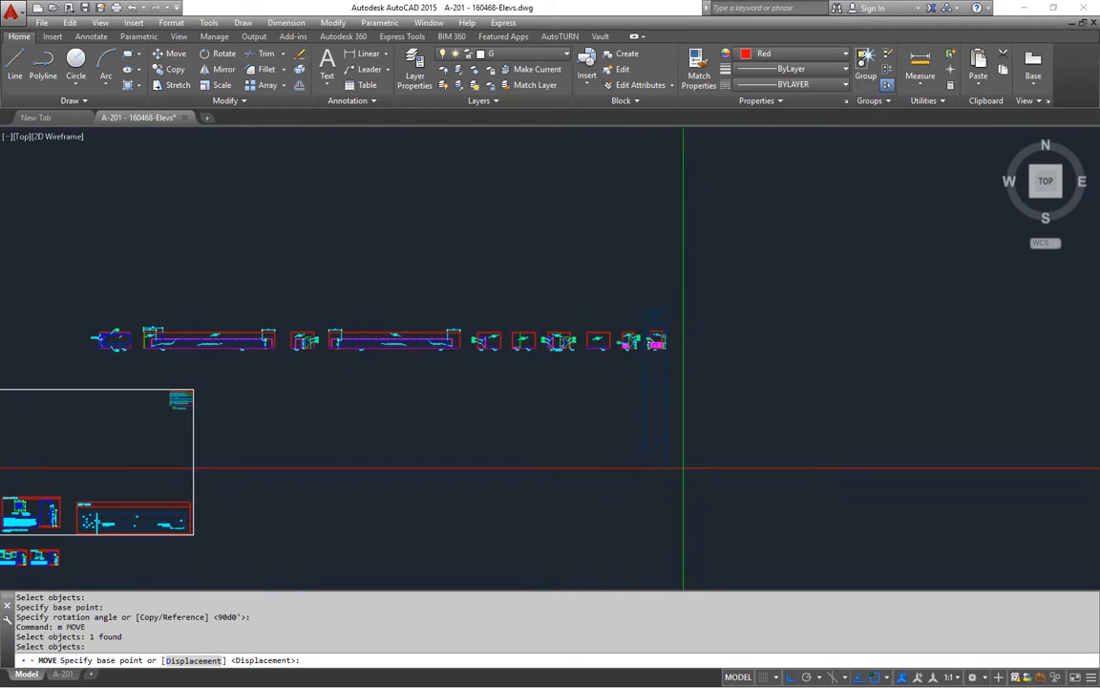
{"action": "left_click", "coordinate": [666, 465]}
{"action": "scroll", "coordinate": [663, 382], "scroll_direction": "up", "scroll_amount": 4}
{"action": "key", "text": "F8"}
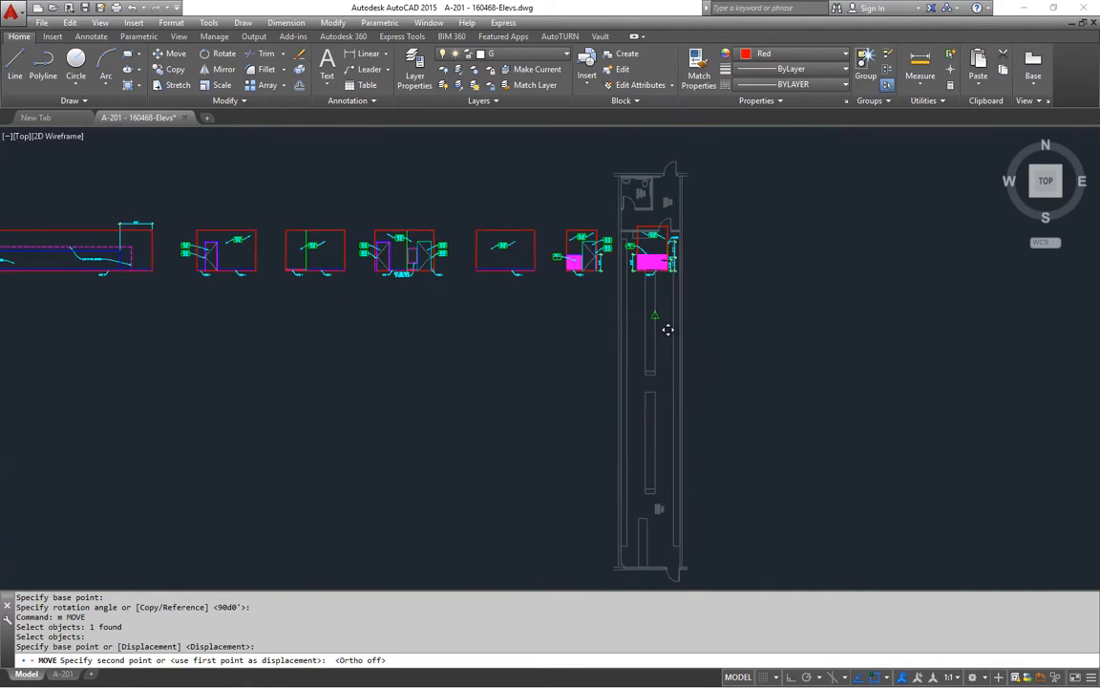
{"action": "middle_click_drag", "start_coordinate": [634, 425], "coordinate": [605, 433]}
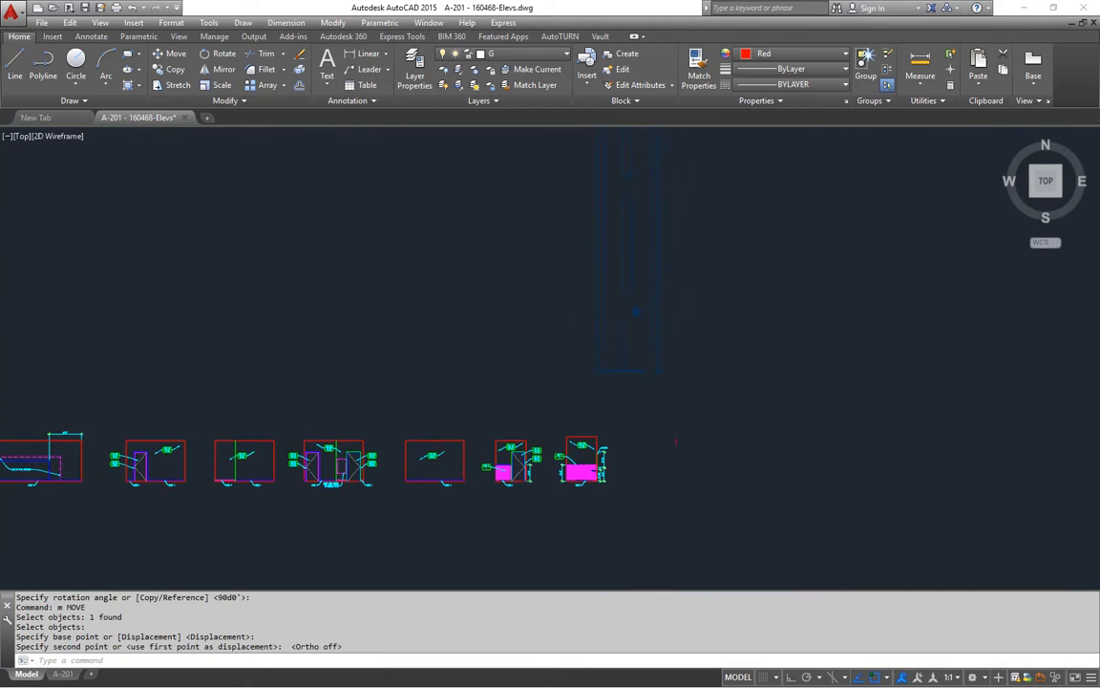
Step: Shift the floor plan a little farther right, clear of the last elevation
{"action": "key", "text": "Escape"}
{"action": "key", "text": "Escape"}
{"action": "type", "text": "m"}
{"action": "key", "text": "Return"}
{"action": "left_click", "coordinate": [636, 369]}
{"action": "key", "text": "Return"}
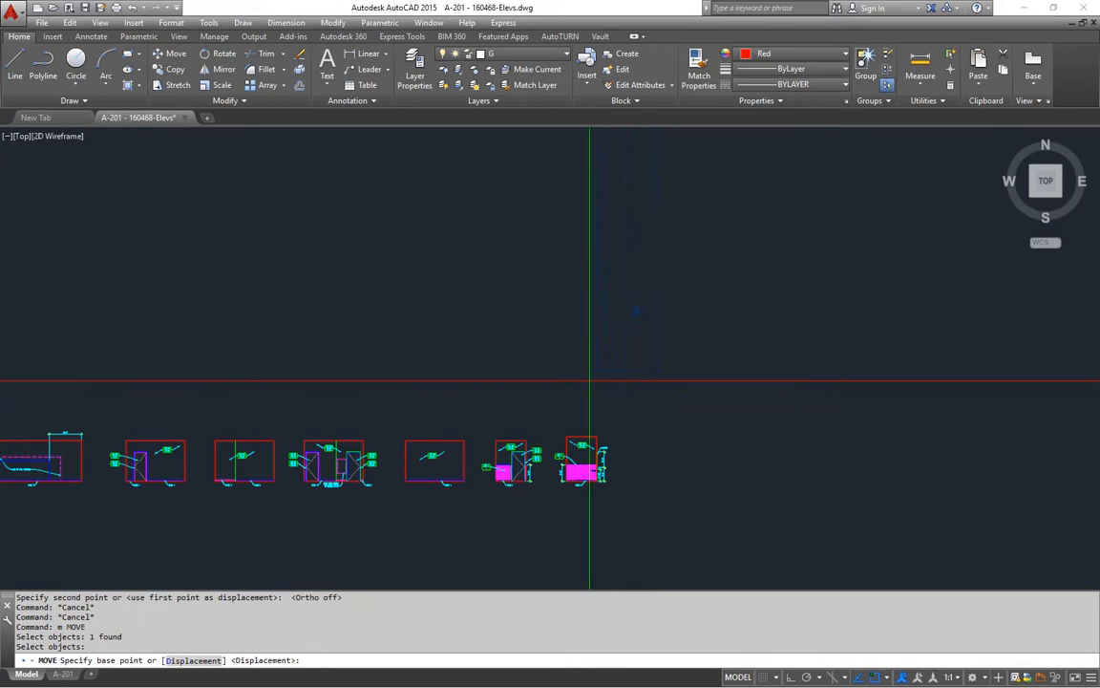
{"action": "left_click", "coordinate": [621, 402]}
{"action": "key", "text": "Escape"}
{"action": "key", "text": "Escape"}
Step: Copy Rest Room elevation 12 with its annotations beside the last elevation, using .x and .y filters to match the plan's wall corner and elevation baseline
{"action": "scroll", "coordinate": [661, 379], "scroll_direction": "down", "scroll_amount": 2}
{"action": "scroll", "coordinate": [663, 422], "scroll_direction": "down", "scroll_amount": 4}
{"action": "scroll", "coordinate": [390, 435], "scroll_direction": "up", "scroll_amount": 4}
{"action": "scroll", "coordinate": [634, 380], "scroll_direction": "up", "scroll_amount": 2}
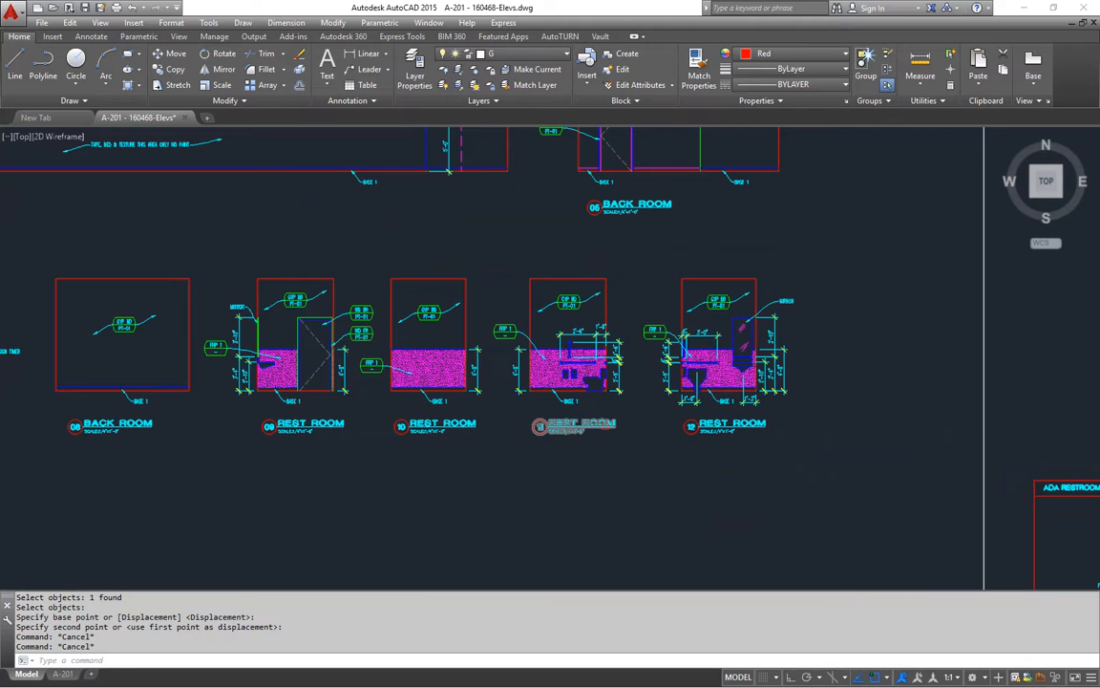
{"action": "middle_click_drag", "start_coordinate": [739, 420], "coordinate": [575, 451]}
{"action": "scroll", "coordinate": [575, 451], "scroll_direction": "up", "scroll_amount": 4}
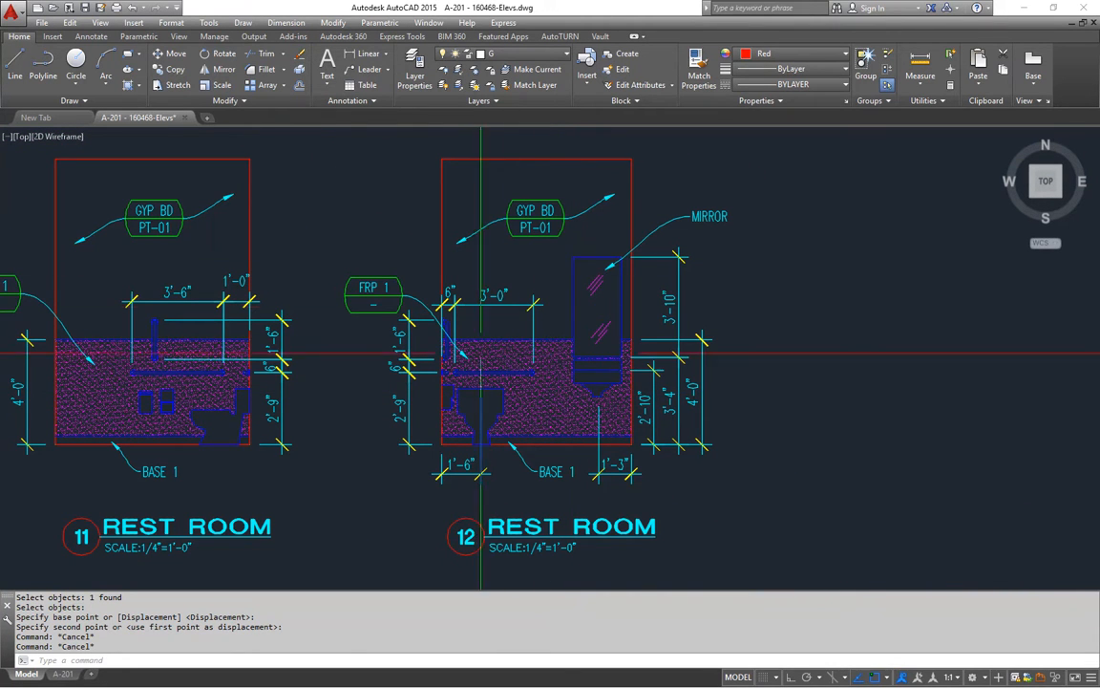
{"action": "scroll", "coordinate": [512, 340], "scroll_direction": "down", "scroll_amount": 2}
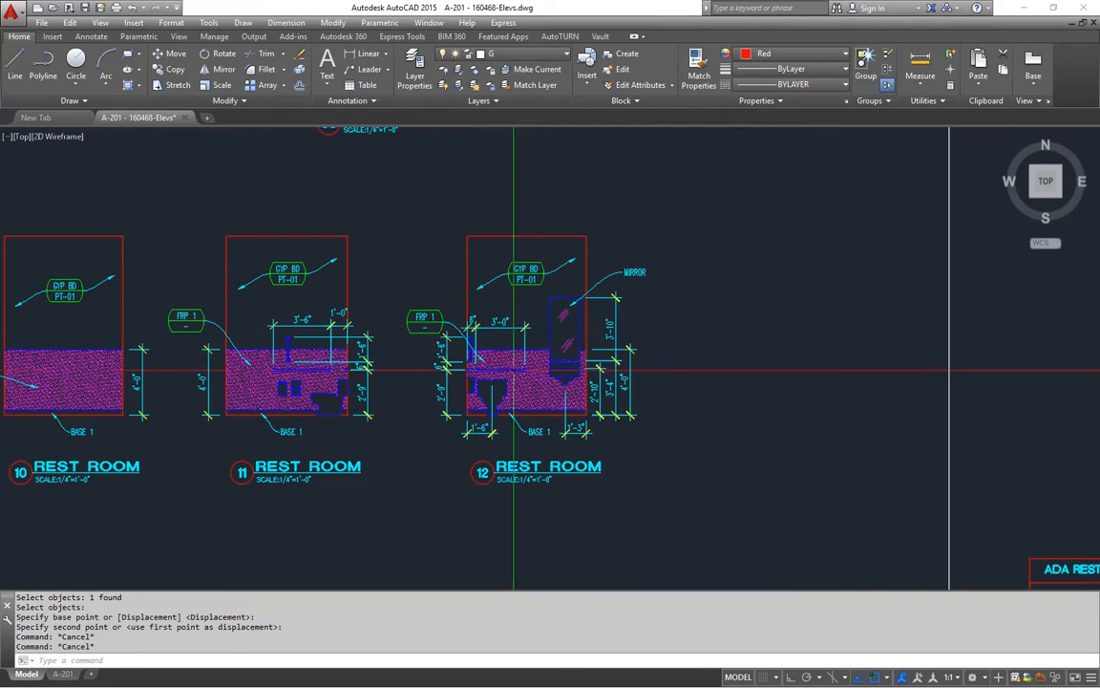
{"action": "left_click", "coordinate": [395, 206]}
{"action": "left_click", "coordinate": [675, 442]}
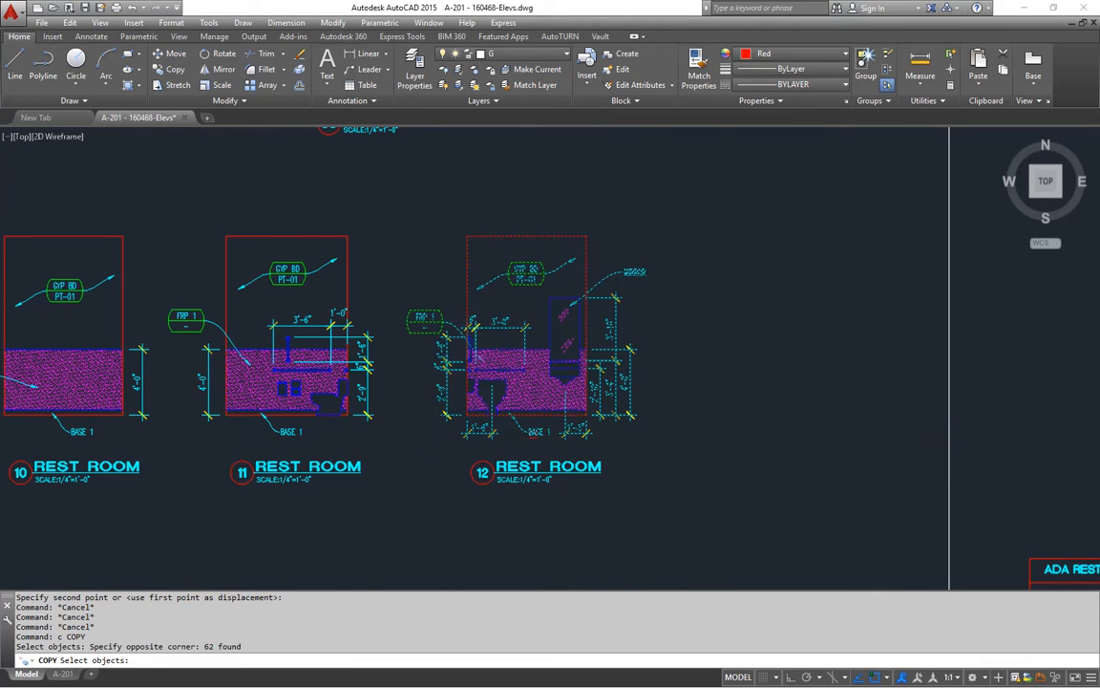
{"action": "scroll", "coordinate": [197, 431], "scroll_direction": "up", "scroll_amount": 6}
{"action": "key", "text": "Return"}
{"action": "left_click", "coordinate": [350, 364]}
{"action": "scroll", "coordinate": [349, 363], "scroll_direction": "down", "scroll_amount": 8}
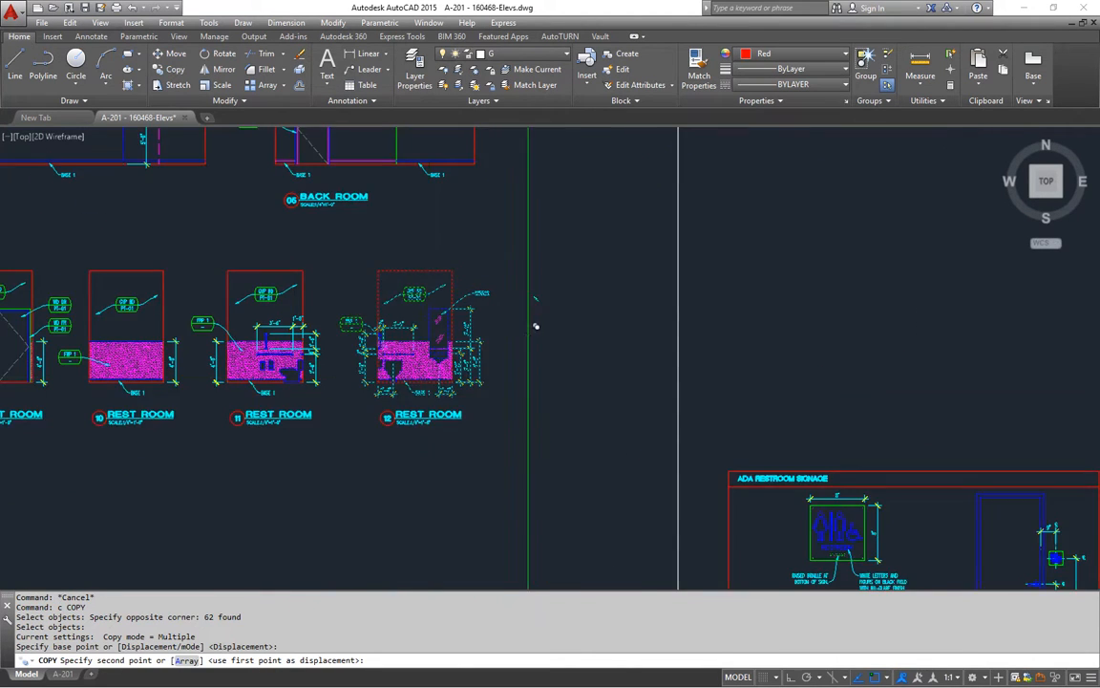
{"action": "scroll", "coordinate": [626, 420], "scroll_direction": "up", "scroll_amount": 5}
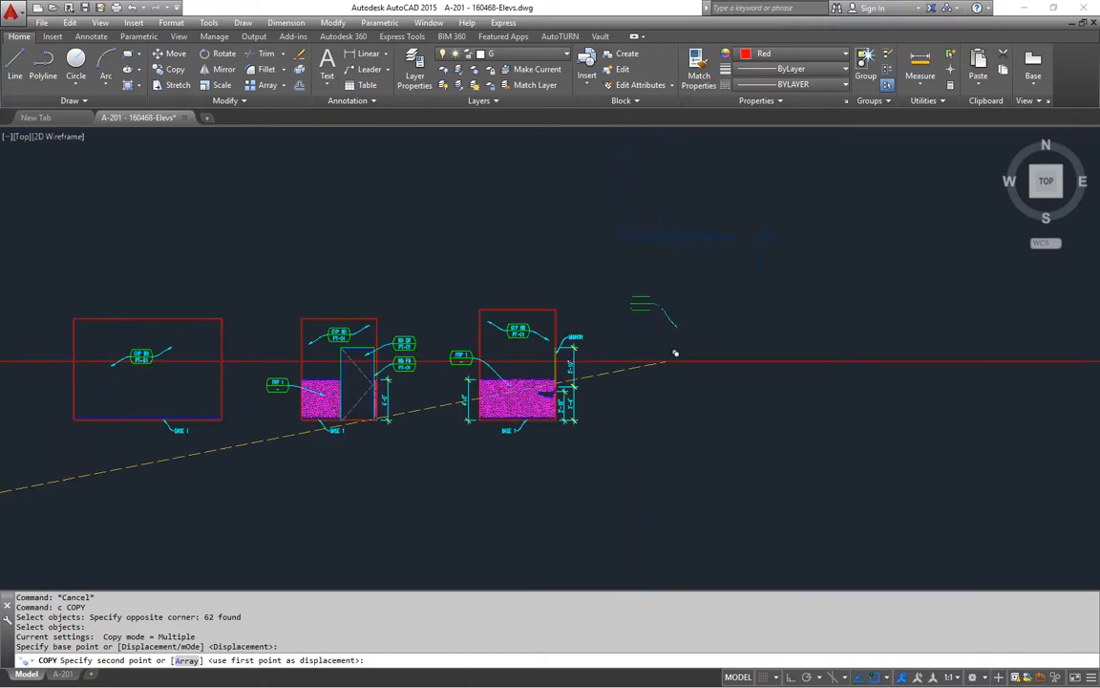
{"action": "type", "text": ".x"}
{"action": "key", "text": "Return"}
{"action": "scroll", "coordinate": [633, 361], "scroll_direction": "down", "scroll_amount": 6}
{"action": "scroll", "coordinate": [618, 332], "scroll_direction": "up", "scroll_amount": 10}
{"action": "scroll", "coordinate": [552, 310], "scroll_direction": "up", "scroll_amount": 2}
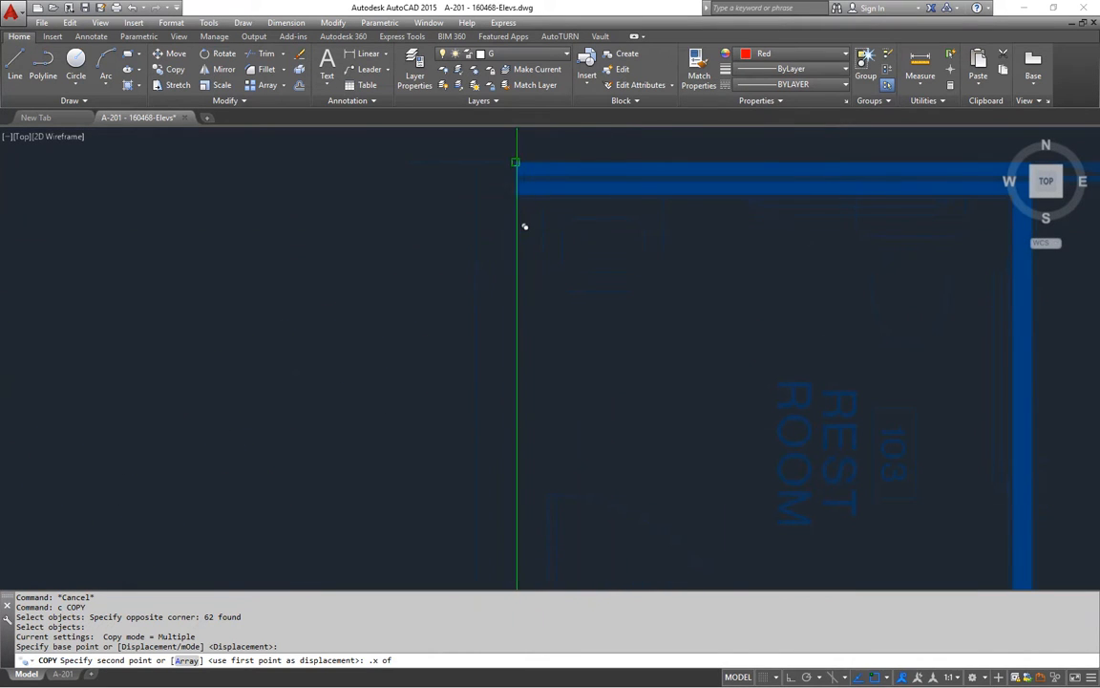
{"action": "scroll", "coordinate": [578, 353], "scroll_direction": "down", "scroll_amount": 5}
{"action": "scroll", "coordinate": [581, 406], "scroll_direction": "down", "scroll_amount": 3}
{"action": "scroll", "coordinate": [633, 410], "scroll_direction": "up", "scroll_amount": 4}
{"action": "type", "text": ".y"}
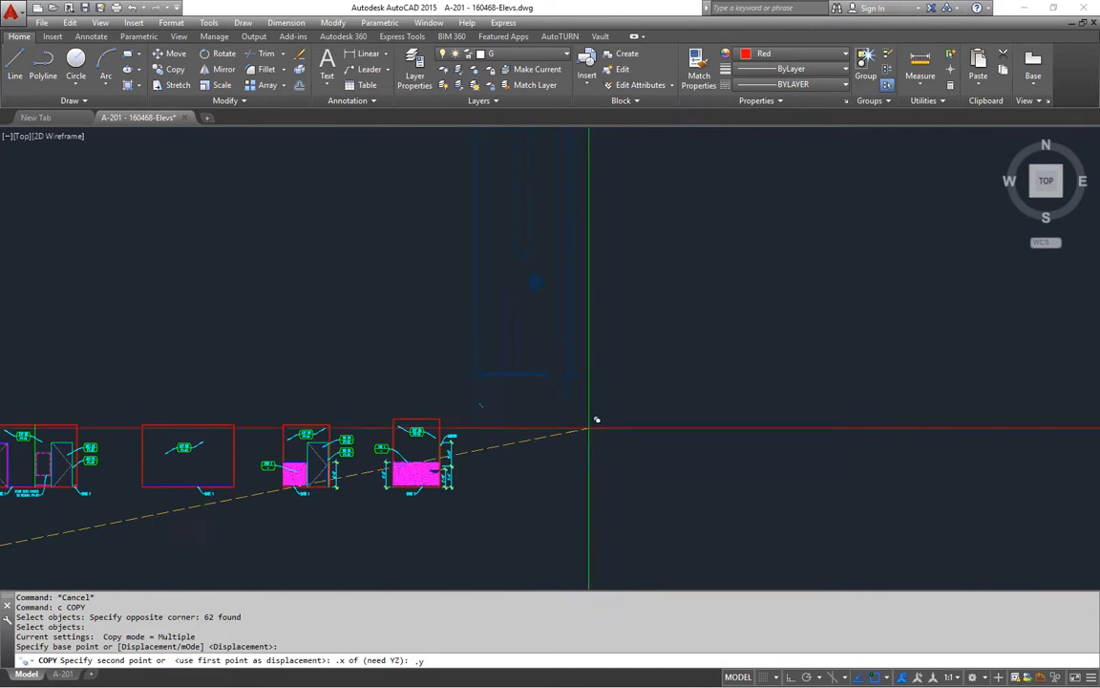
{"action": "scroll", "coordinate": [440, 501], "scroll_direction": "up", "scroll_amount": 5}
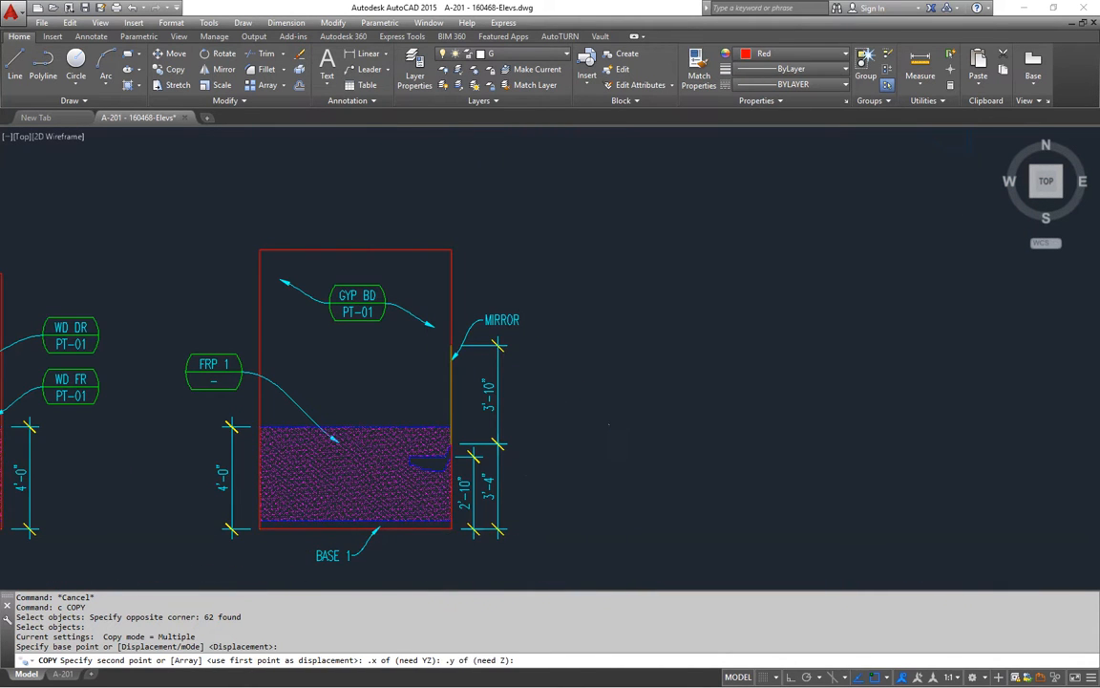
{"action": "scroll", "coordinate": [609, 424], "scroll_direction": "down", "scroll_amount": 5}
{"action": "left_click", "coordinate": [563, 410]}
{"action": "key", "text": "Escape"}
Step: Stretch the top edges of the last two elevations down by 11 inches, with Ortho on
{"action": "scroll", "coordinate": [562, 410], "scroll_direction": "up", "scroll_amount": 3}
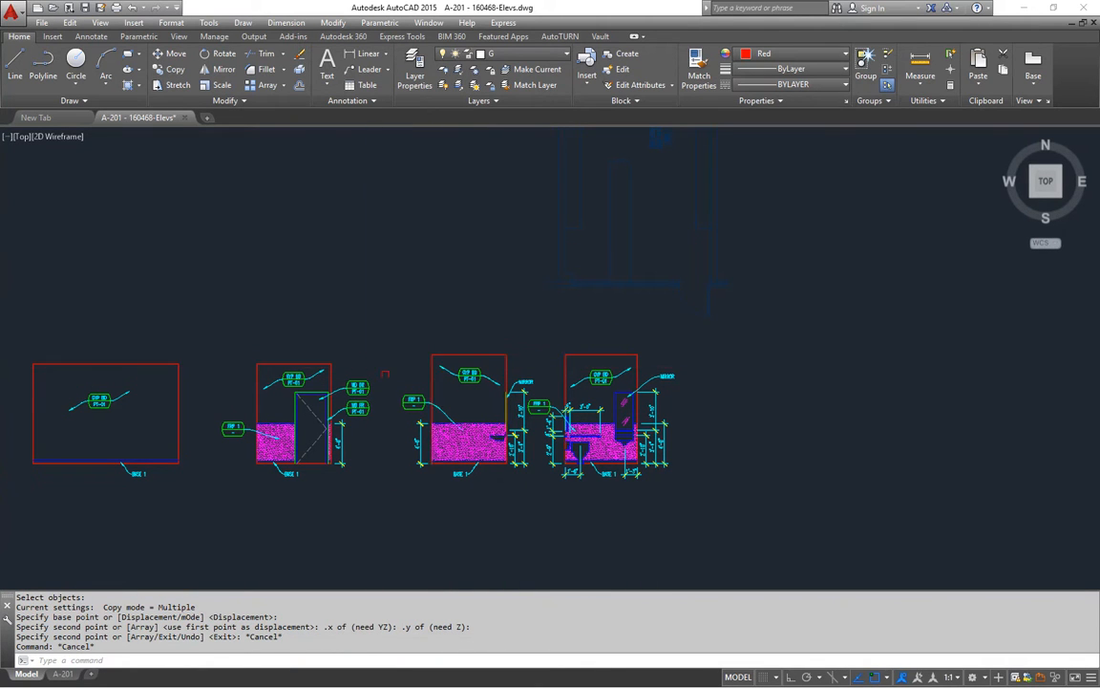
{"action": "middle_click_drag", "start_coordinate": [503, 361], "coordinate": [606, 361]}
{"action": "scroll", "coordinate": [669, 363], "scroll_direction": "up", "scroll_amount": 2}
{"action": "key", "text": "Escape"}
{"action": "key", "text": "Escape"}
{"action": "type", "text": "s"}
{"action": "key", "text": "Return"}
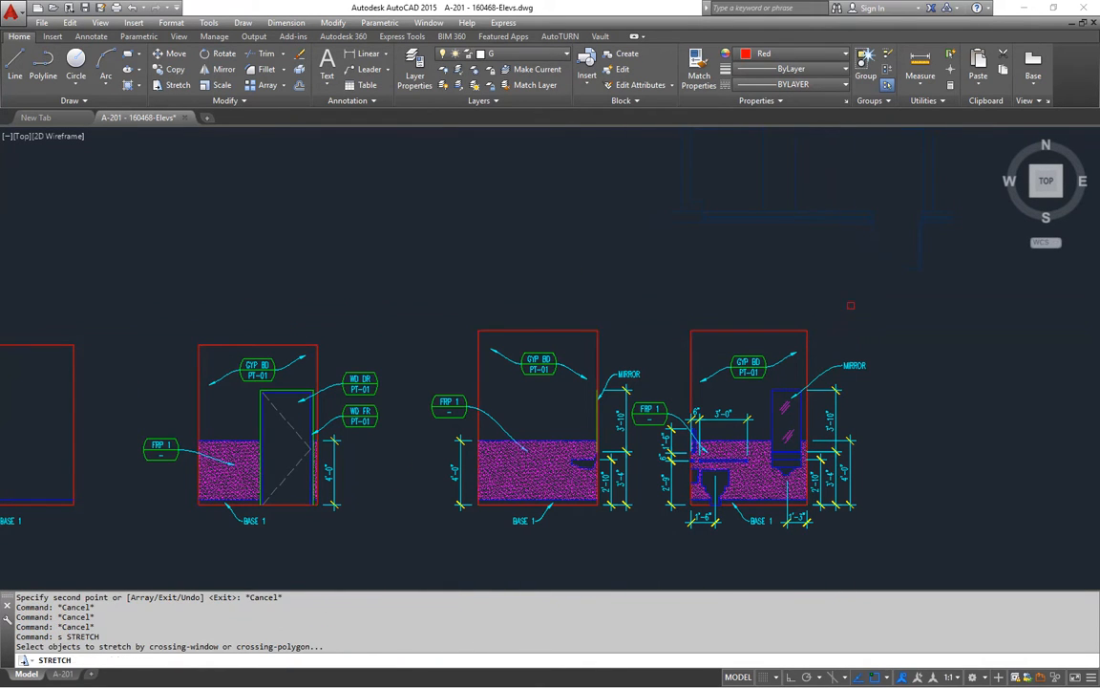
{"action": "left_click", "coordinate": [852, 306]}
{"action": "left_click", "coordinate": [455, 331]}
{"action": "left_click", "coordinate": [450, 298]}
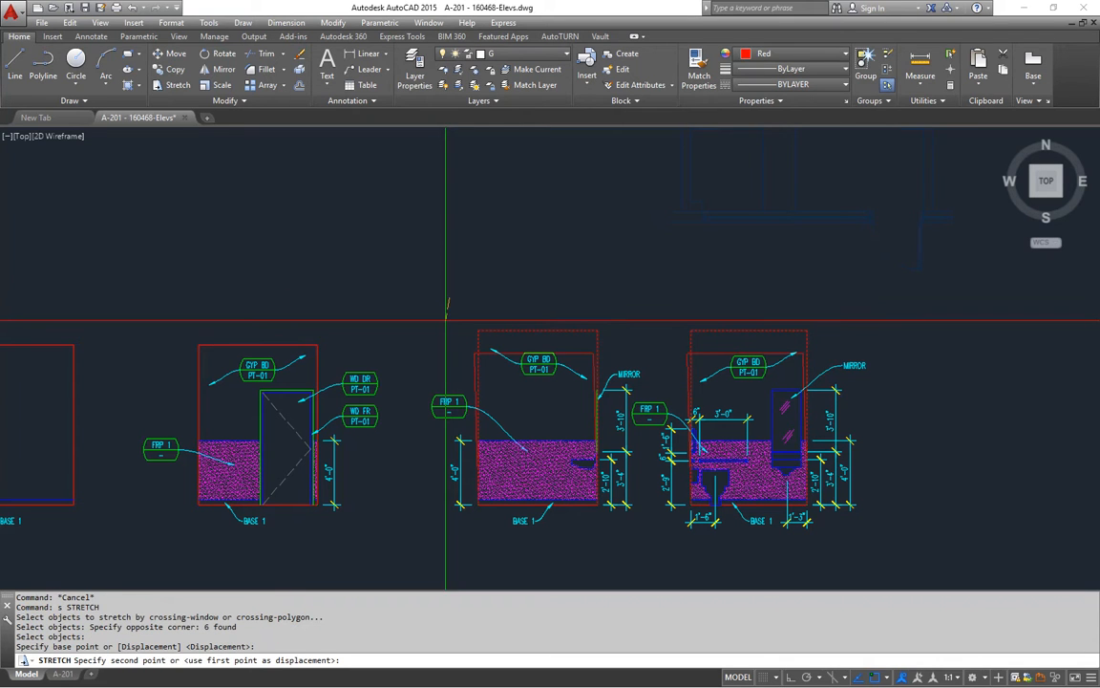
{"action": "key", "text": "F8"}
{"action": "type", "text": "11"}
{"action": "key", "text": "Return"}
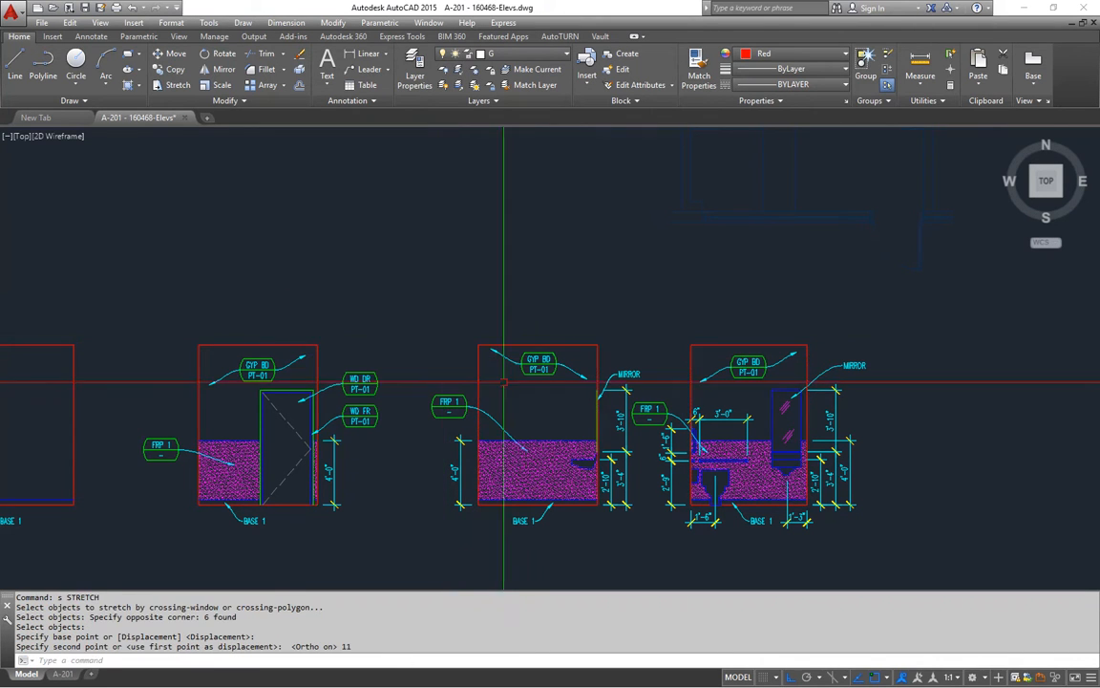
Step: Move the GYP BD tag and its leaders straight down in the side-view lavatory elevation
{"action": "scroll", "coordinate": [571, 335], "scroll_direction": "up", "scroll_amount": 4}
{"action": "type", "text": "m"}
{"action": "key", "text": "Return"}
{"action": "left_click", "coordinate": [573, 318]}
{"action": "left_click", "coordinate": [435, 393]}
{"action": "key", "text": "Return"}
{"action": "left_click", "coordinate": [532, 416]}
{"action": "left_click", "coordinate": [566, 450]}
Step: Move the GYP BD tag and its leaders straight down in the copied toilet and mirror elevation
{"action": "middle_click_drag", "start_coordinate": [1039, 399], "coordinate": [674, 336]}
{"action": "key", "text": "Return"}
{"action": "left_click", "coordinate": [727, 222]}
{"action": "left_click", "coordinate": [467, 288]}
{"action": "key", "text": "Return"}
{"action": "left_click", "coordinate": [876, 191]}
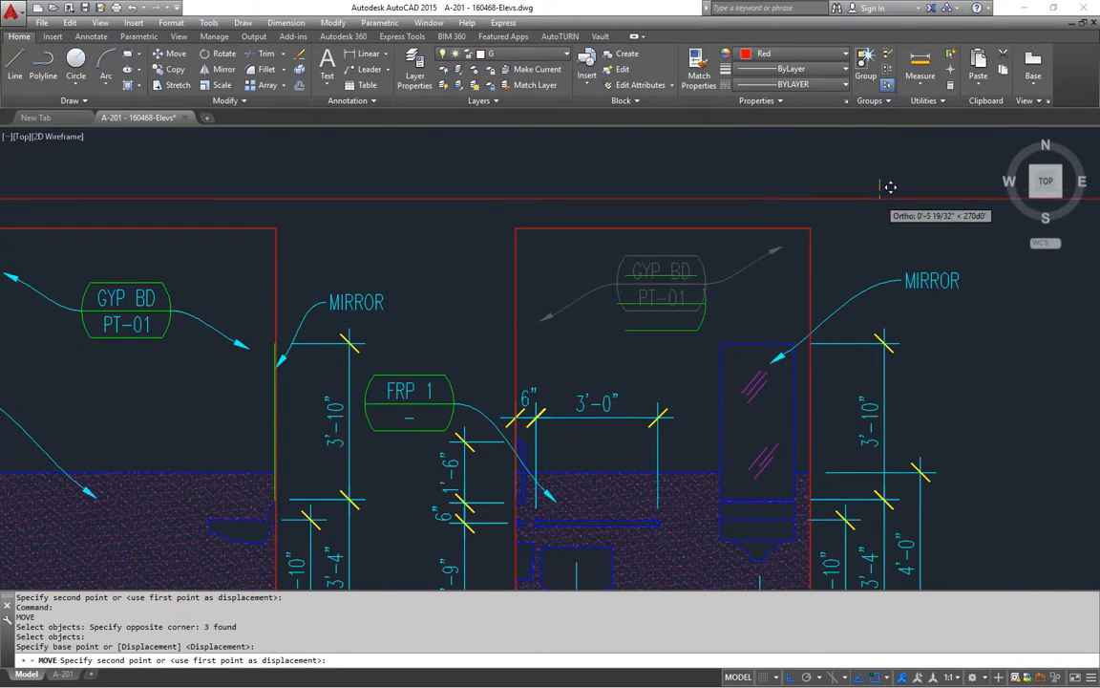
{"action": "scroll", "coordinate": [706, 429], "scroll_direction": "down", "scroll_amount": 4}
{"action": "middle_click_drag", "start_coordinate": [707, 429], "coordinate": [663, 441]}
Step: Move the copied toilet and mirror elevation with all its annotations horizontally right, away from its neighbour
{"action": "key", "text": "Escape"}
{"action": "type", "text": "m"}
{"action": "key", "text": "Return"}
{"action": "left_click", "coordinate": [683, 243]}
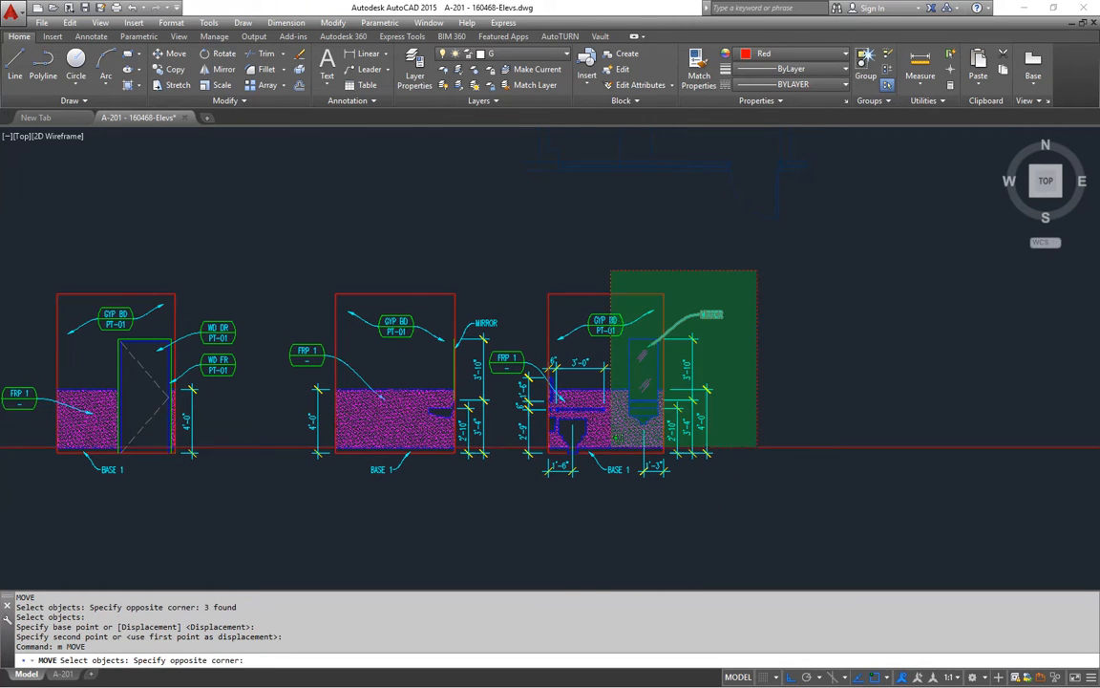
{"action": "left_click", "coordinate": [492, 521]}
{"action": "left_click", "coordinate": [617, 478]}
{"action": "key", "text": "Return"}
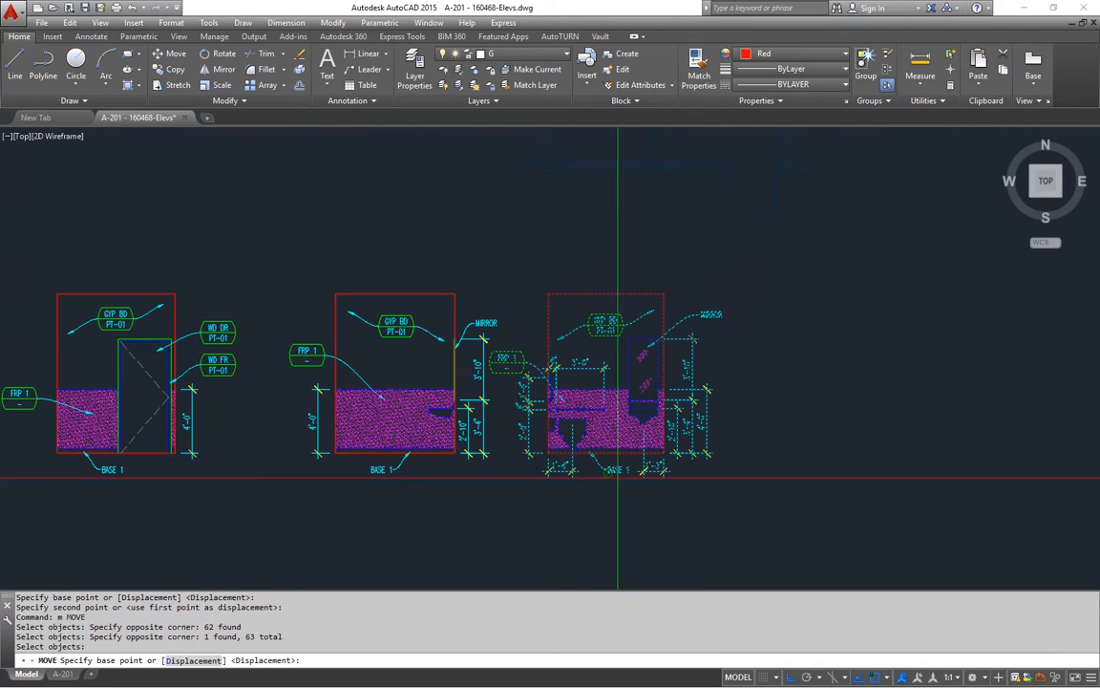
{"action": "left_click", "coordinate": [669, 520]}
{"action": "middle_click_drag", "start_coordinate": [779, 368], "coordinate": [694, 374]}
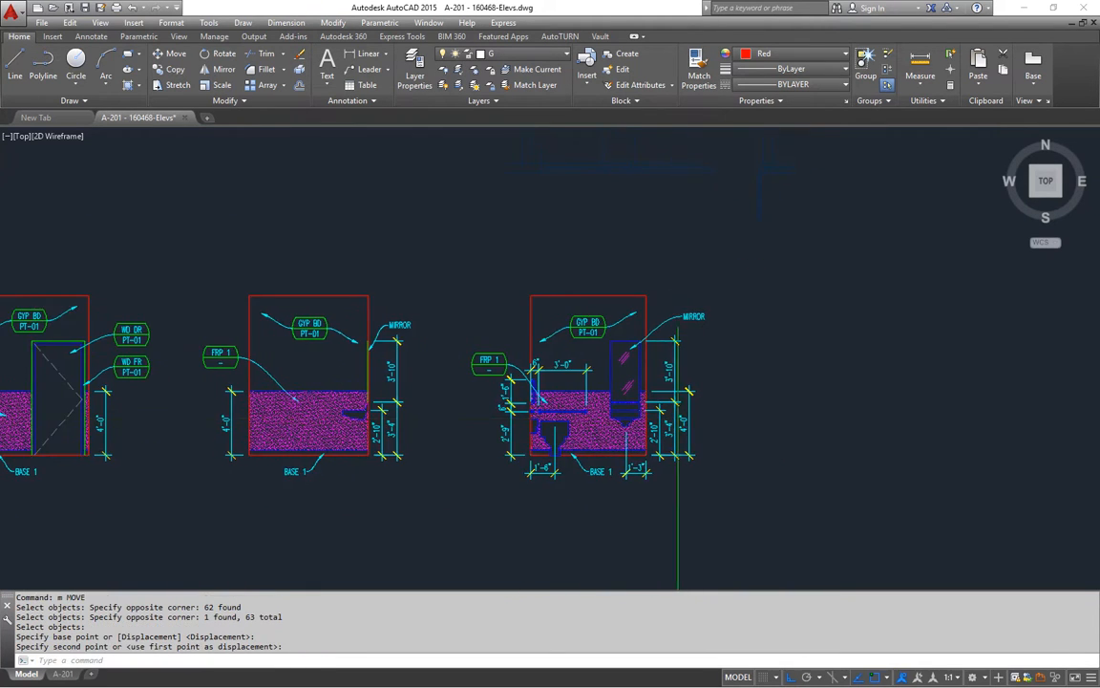
{"action": "middle_click_drag", "start_coordinate": [686, 440], "coordinate": [659, 420]}
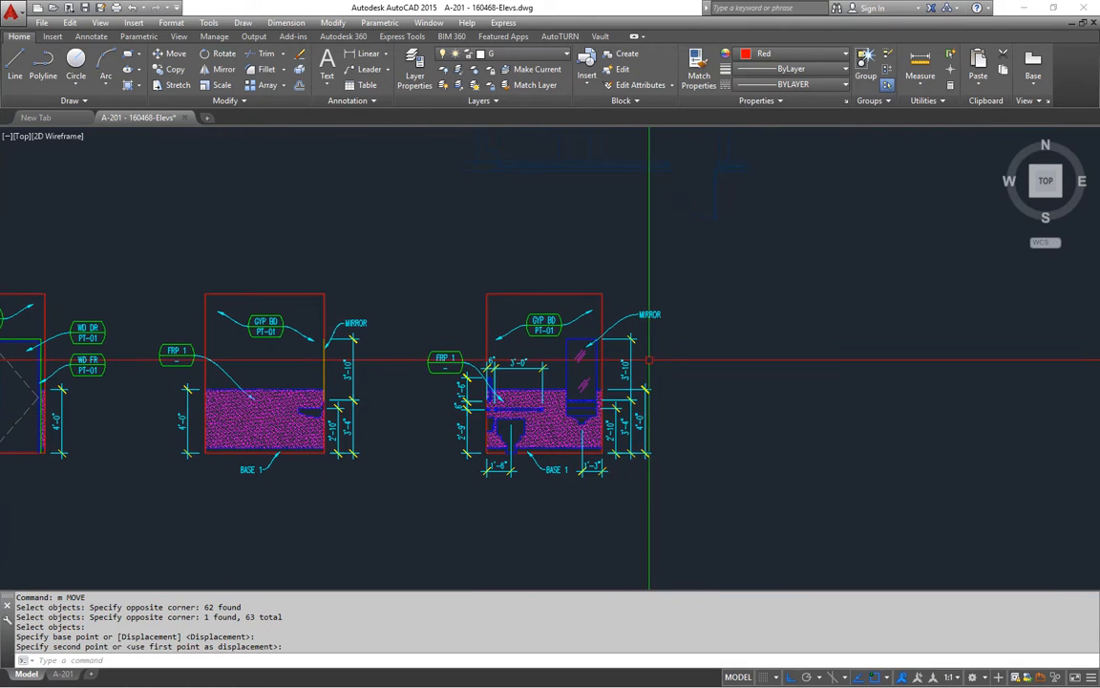
Step: Mirror the copied elevation and its annotations left to right about its vertical centreline, erasing the source objects
{"action": "key", "text": "Escape"}
{"action": "key", "text": "Escape"}
{"action": "type", "text": "mi"}
{"action": "key", "text": "Return"}
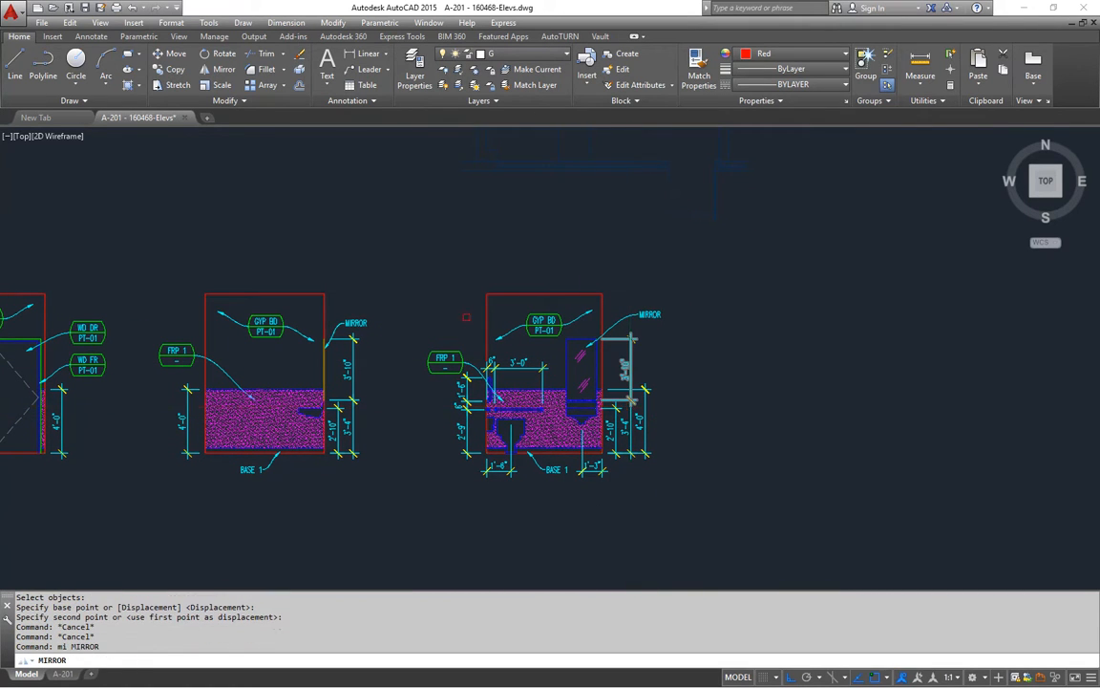
{"action": "left_click", "coordinate": [398, 246]}
{"action": "left_click", "coordinate": [708, 516]}
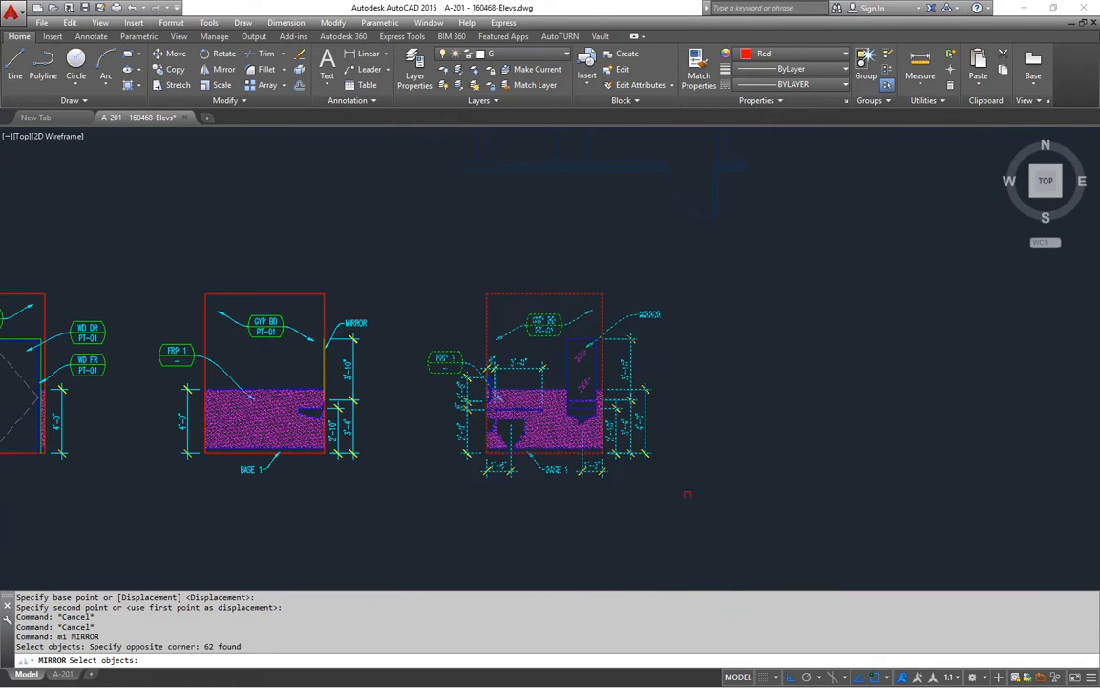
{"action": "left_click", "coordinate": [544, 293]}
{"action": "left_click", "coordinate": [559, 249]}
{"action": "type", "text": "y"}
{"action": "key", "text": "Return"}
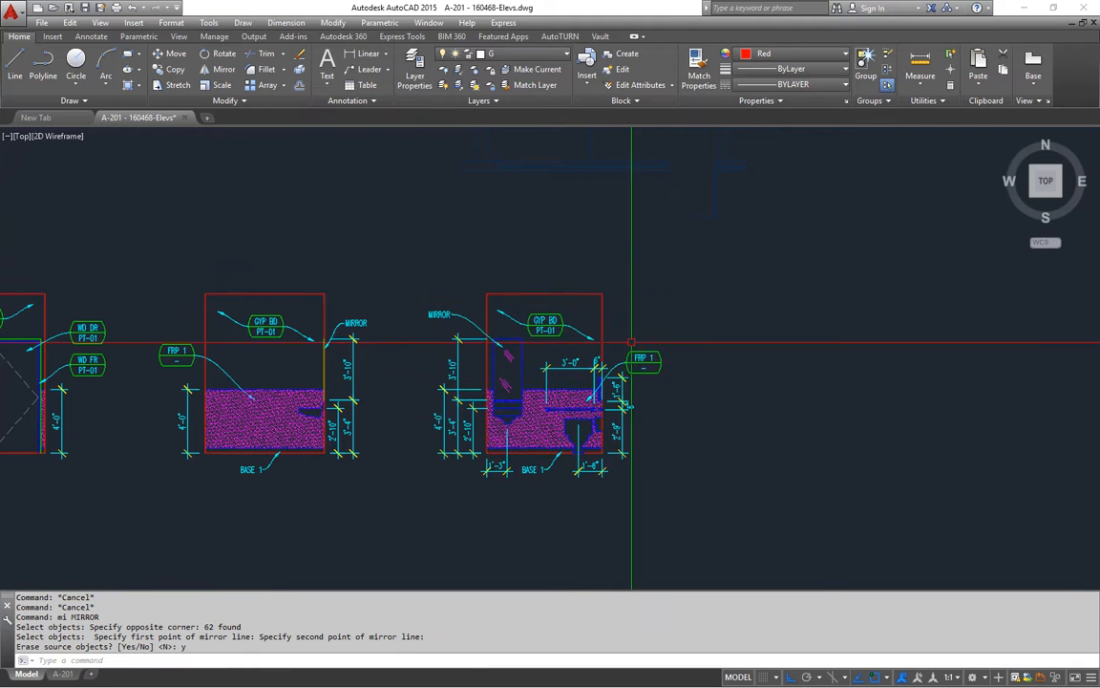
Step: Erase the FRP wainscot hatch from the mirrored elevation
{"action": "middle_click_drag", "start_coordinate": [625, 404], "coordinate": [621, 396]}
{"action": "scroll", "coordinate": [522, 382], "scroll_direction": "up", "scroll_amount": 4}
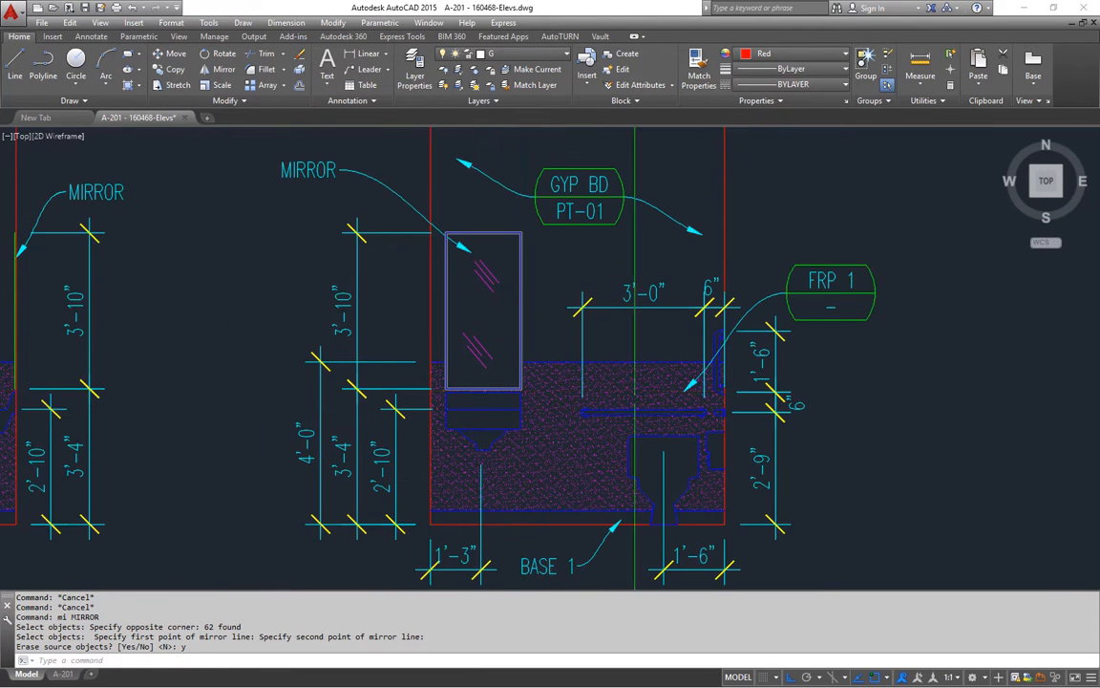
{"action": "scroll", "coordinate": [634, 411], "scroll_direction": "down", "scroll_amount": 4}
{"action": "key", "text": "Escape"}
{"action": "key", "text": "Escape"}
{"action": "type", "text": "e"}
{"action": "key", "text": "Return"}
{"action": "left_click", "coordinate": [533, 420]}
{"action": "middle_click_drag", "start_coordinate": [545, 390], "coordinate": [538, 402]}
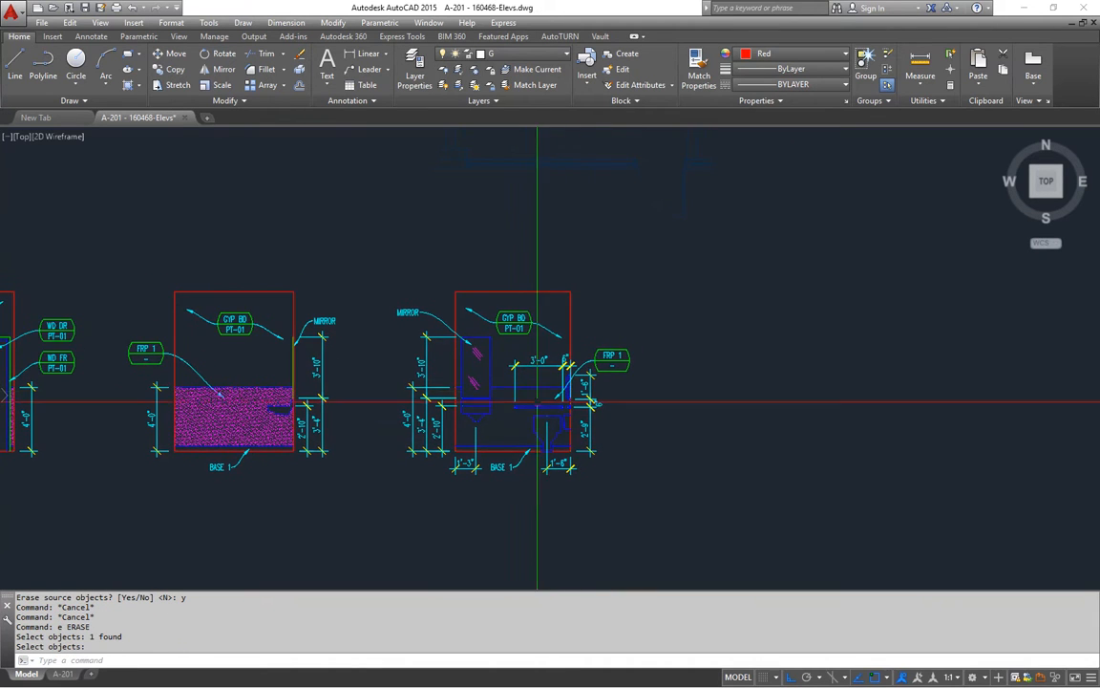
Step: Draw a vertical guide line from the rest room's inside wall corner on the floor plan down past the mirrored elevation
{"action": "scroll", "coordinate": [532, 359], "scroll_direction": "up", "scroll_amount": 2}
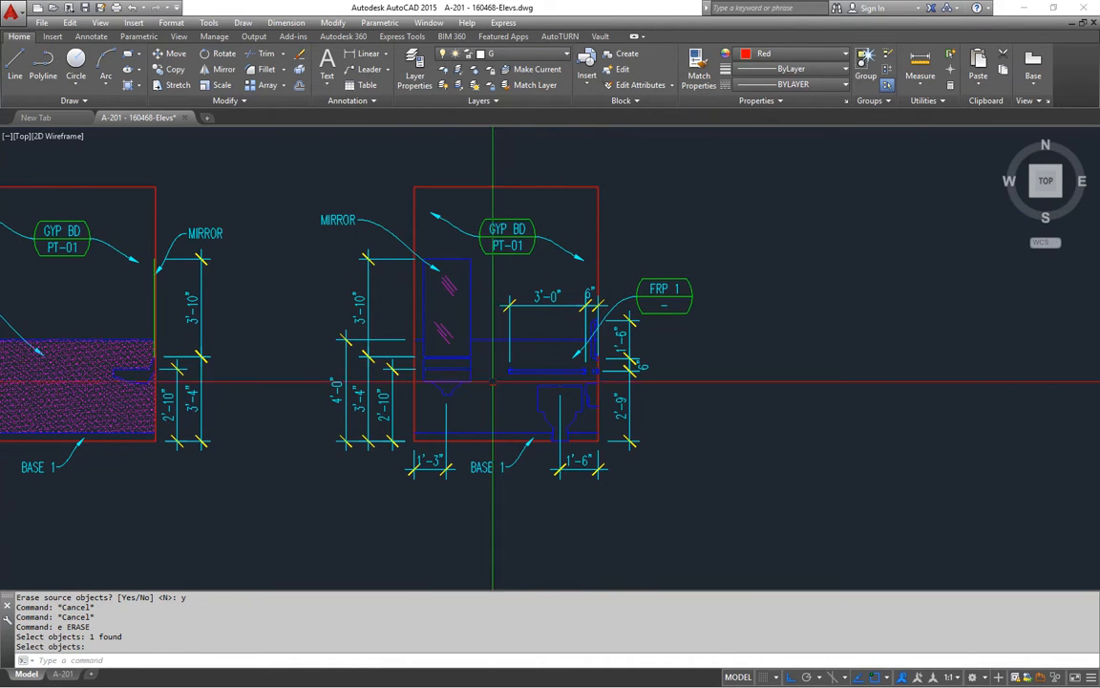
{"action": "scroll", "coordinate": [613, 300], "scroll_direction": "down", "scroll_amount": 4}
{"action": "middle_click_drag", "start_coordinate": [623, 225], "coordinate": [607, 469]}
{"action": "scroll", "coordinate": [597, 361], "scroll_direction": "down", "scroll_amount": 6}
{"action": "middle_click_drag", "start_coordinate": [597, 296], "coordinate": [581, 506]}
{"action": "scroll", "coordinate": [588, 266], "scroll_direction": "up", "scroll_amount": 10}
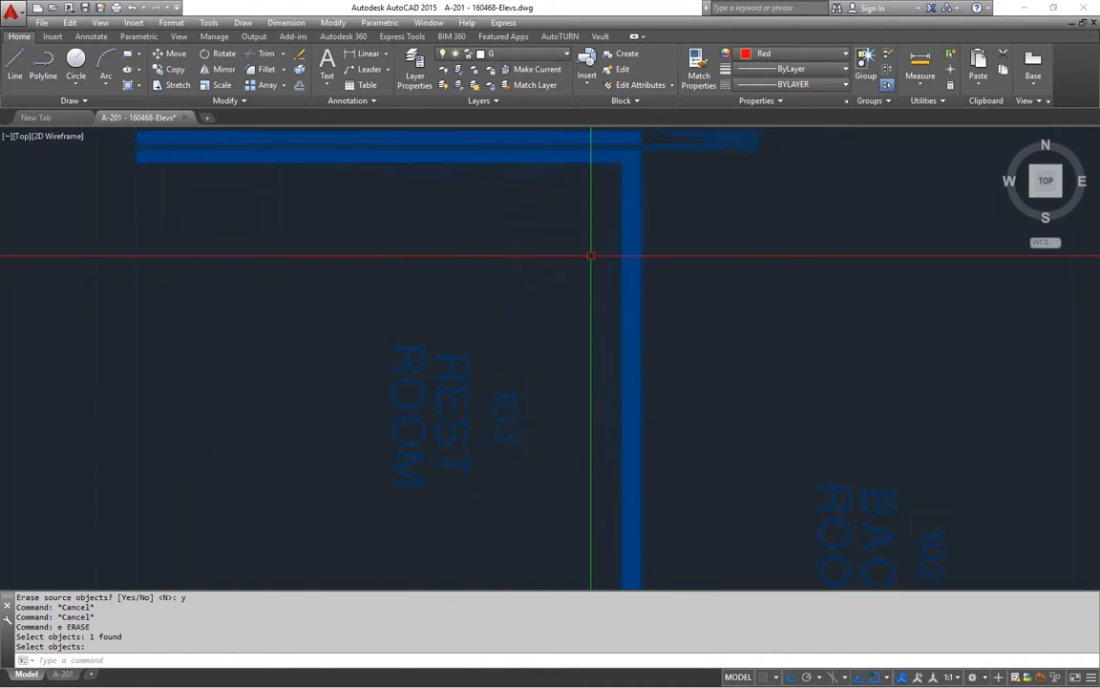
{"action": "middle_click_drag", "start_coordinate": [620, 220], "coordinate": [597, 361]}
{"action": "scroll", "coordinate": [595, 359], "scroll_direction": "up", "scroll_amount": 4}
{"action": "type", "text": "l"}
{"action": "key", "text": "space"}
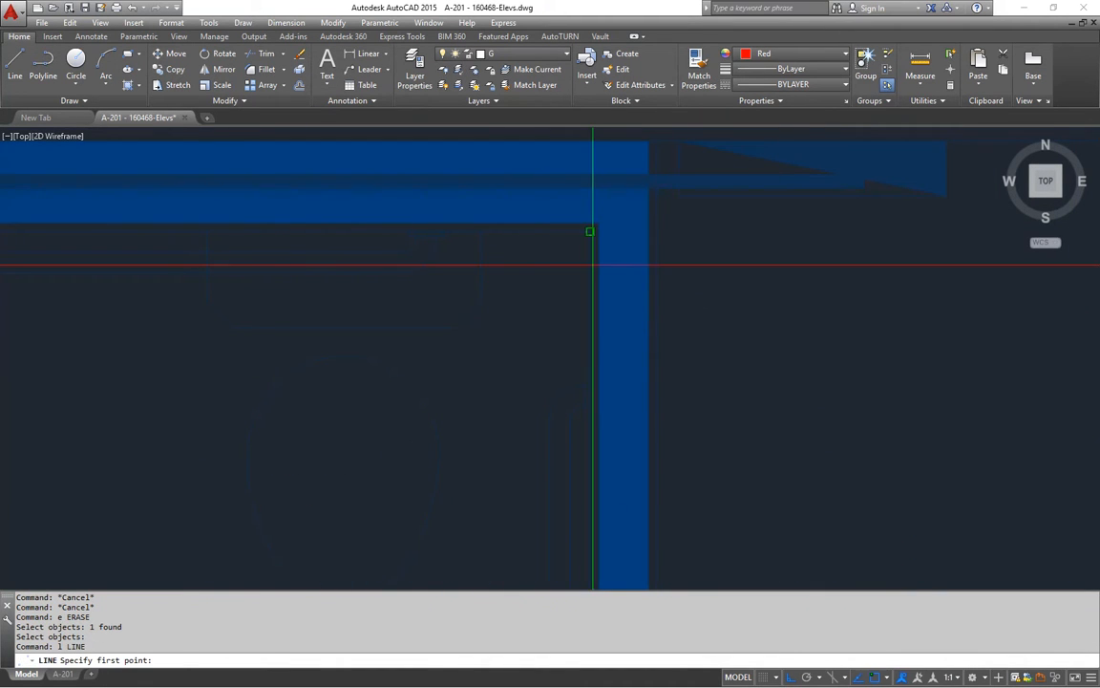
{"action": "left_click", "coordinate": [591, 231]}
{"action": "scroll", "coordinate": [602, 284], "scroll_direction": "down", "scroll_amount": 5}
{"action": "scroll", "coordinate": [658, 172], "scroll_direction": "up", "scroll_amount": 10}
{"action": "scroll", "coordinate": [641, 315], "scroll_direction": "down", "scroll_amount": 5}
{"action": "scroll", "coordinate": [638, 422], "scroll_direction": "up", "scroll_amount": 7}
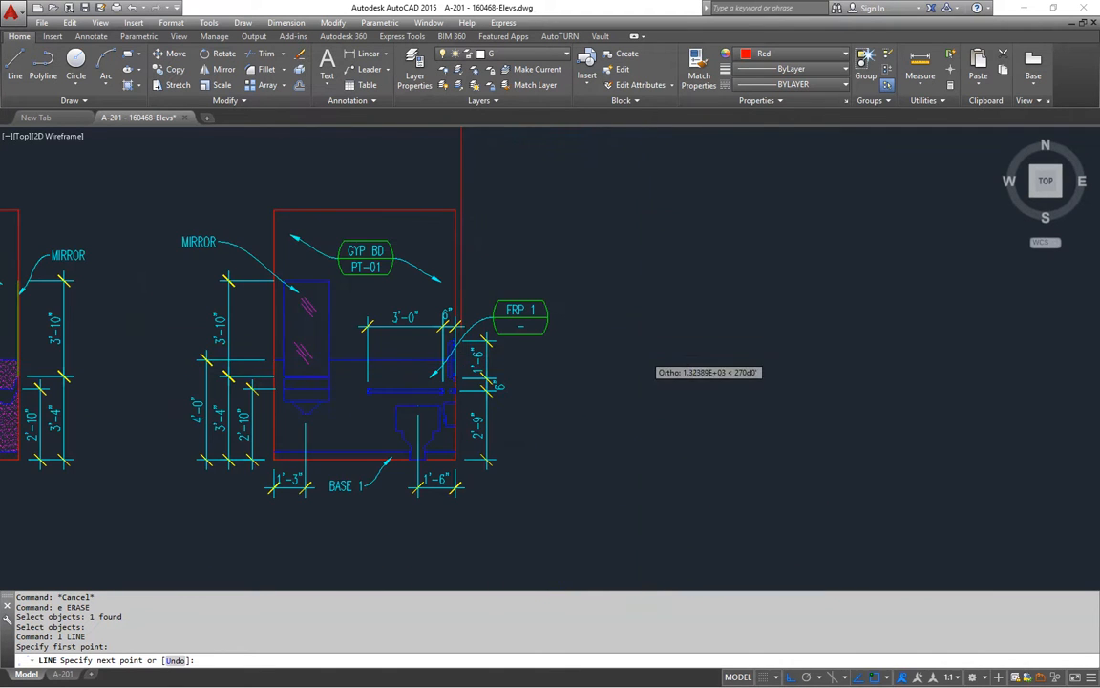
{"action": "scroll", "coordinate": [659, 396], "scroll_direction": "down", "scroll_amount": 4}
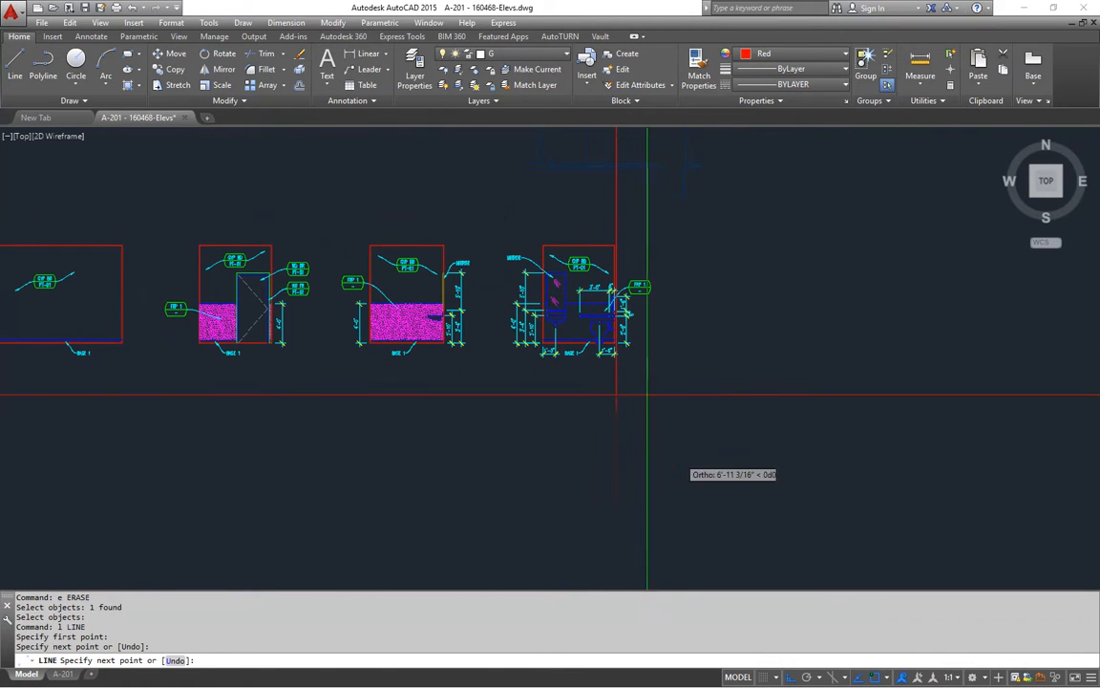
{"action": "key", "text": "Escape"}
{"action": "key", "text": "Escape"}
Step: Stretch the right side of the mirrored elevation with its fixtures and dimensions horizontally to the guide line, excluding the GYP BD tag and BASE 1 note
{"action": "scroll", "coordinate": [623, 349], "scroll_direction": "up", "scroll_amount": 6}
{"action": "scroll", "coordinate": [603, 364], "scroll_direction": "down", "scroll_amount": 4}
{"action": "scroll", "coordinate": [578, 353], "scroll_direction": "up", "scroll_amount": 3}
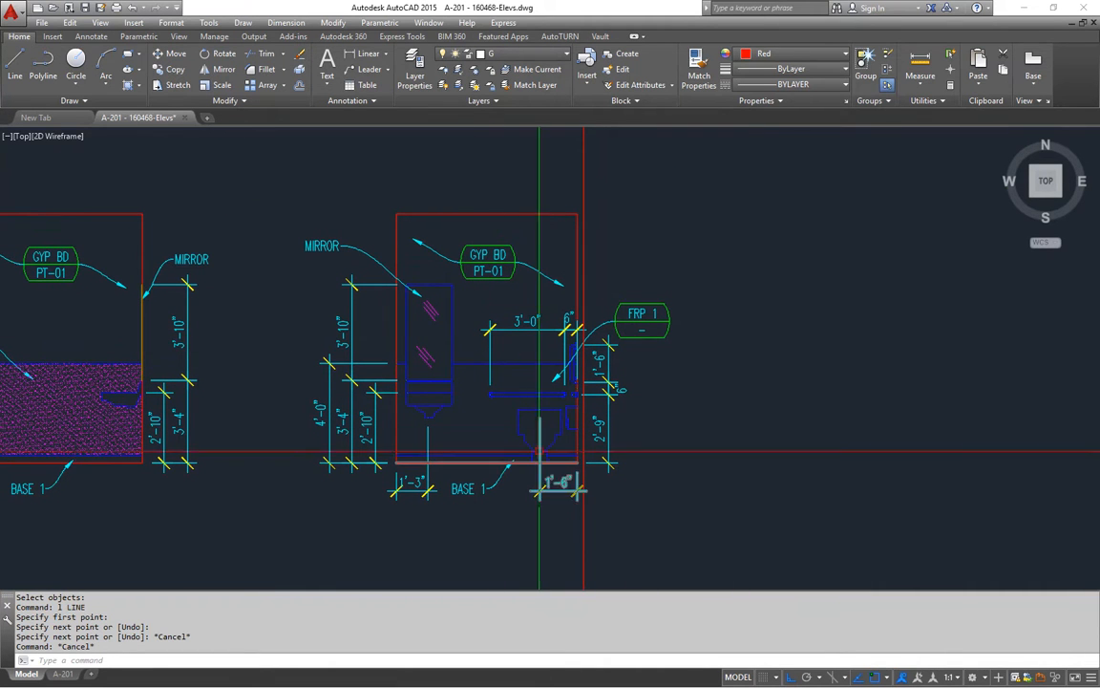
{"action": "type", "text": "s"}
{"action": "key", "text": "Return"}
{"action": "left_click", "coordinate": [718, 160]}
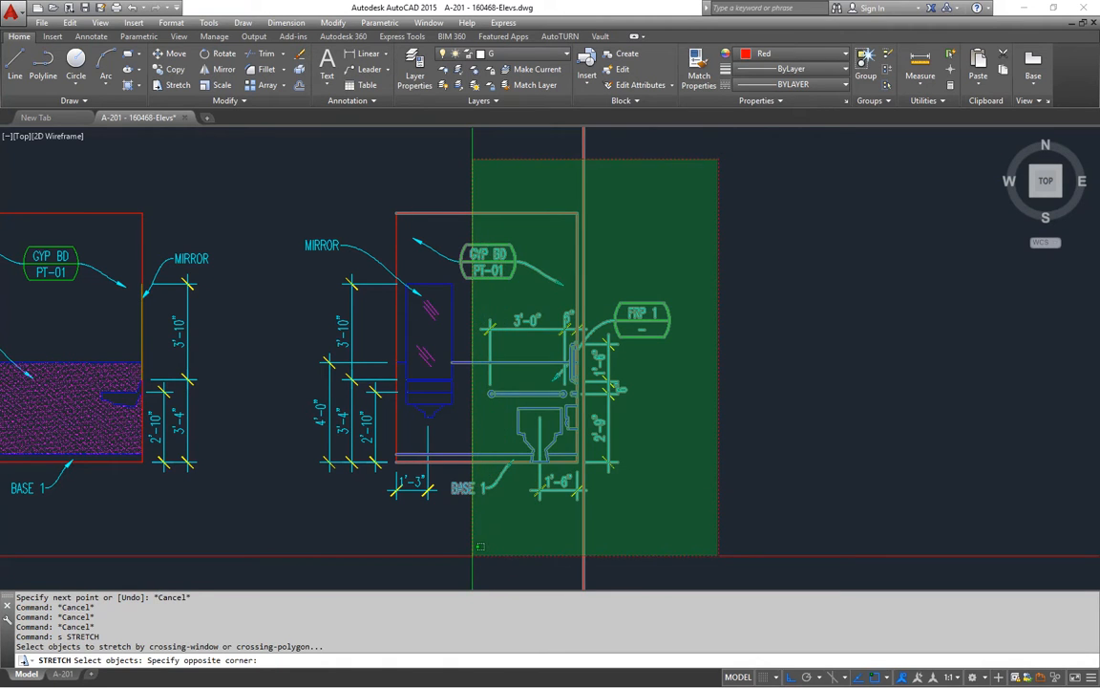
{"action": "left_click", "coordinate": [472, 554]}
{"action": "left_click", "coordinate": [534, 223], "text": "shift"}
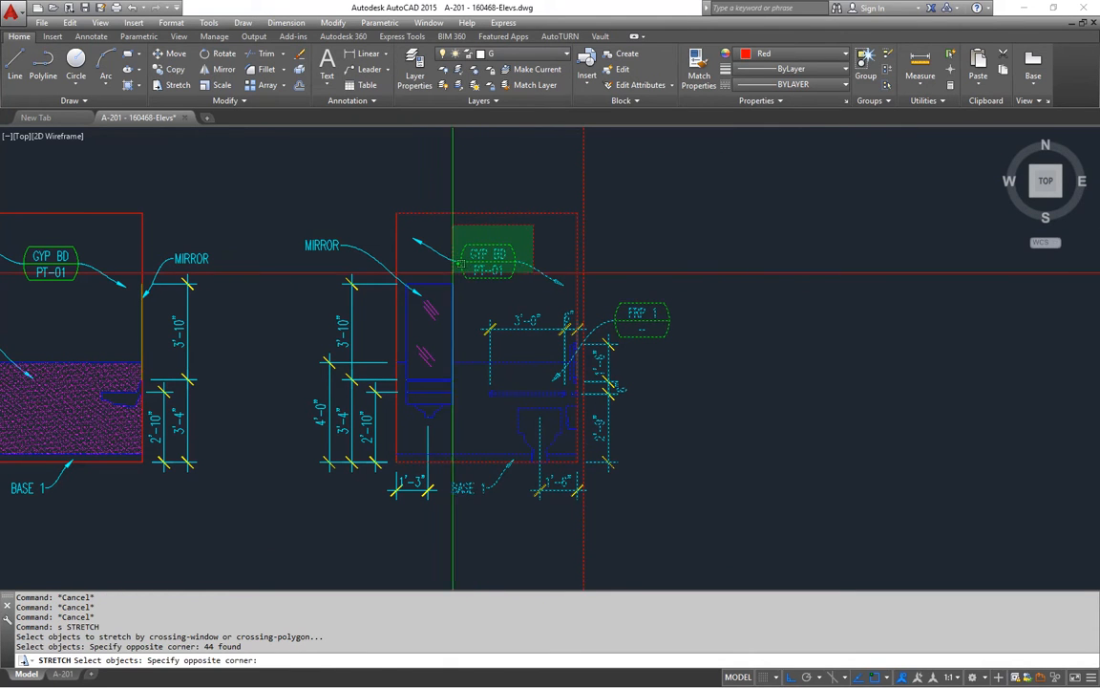
{"action": "left_click", "coordinate": [449, 244], "text": "shift"}
{"action": "left_click", "coordinate": [481, 484], "text": "shift"}
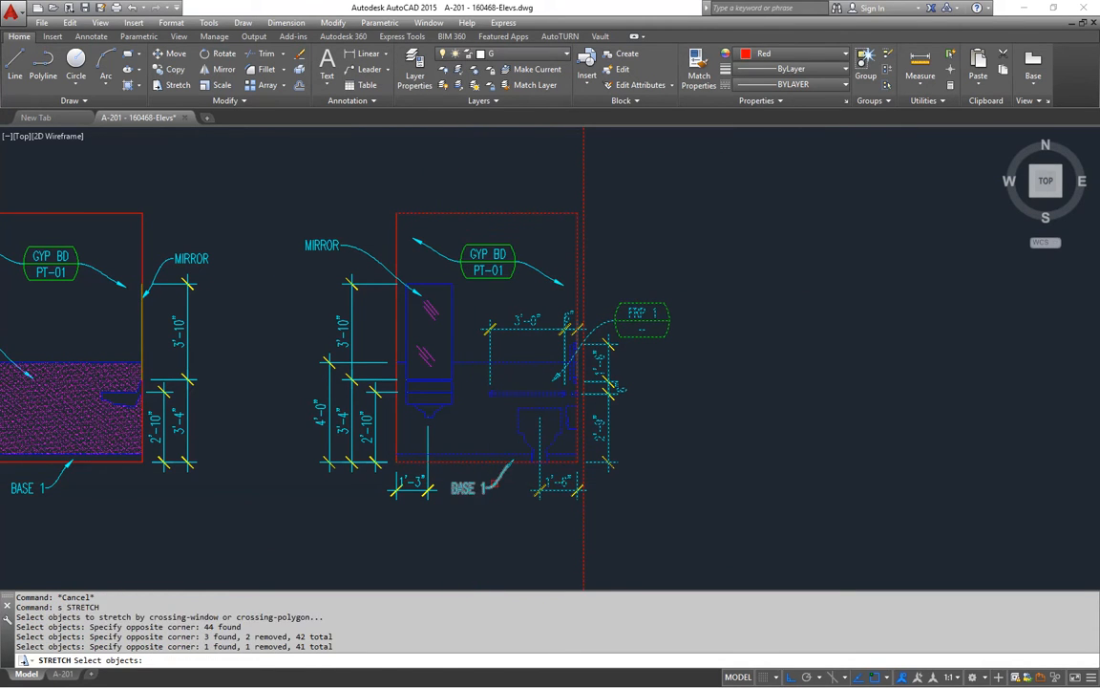
{"action": "key", "text": "Return"}
{"action": "left_click", "coordinate": [577, 213]}
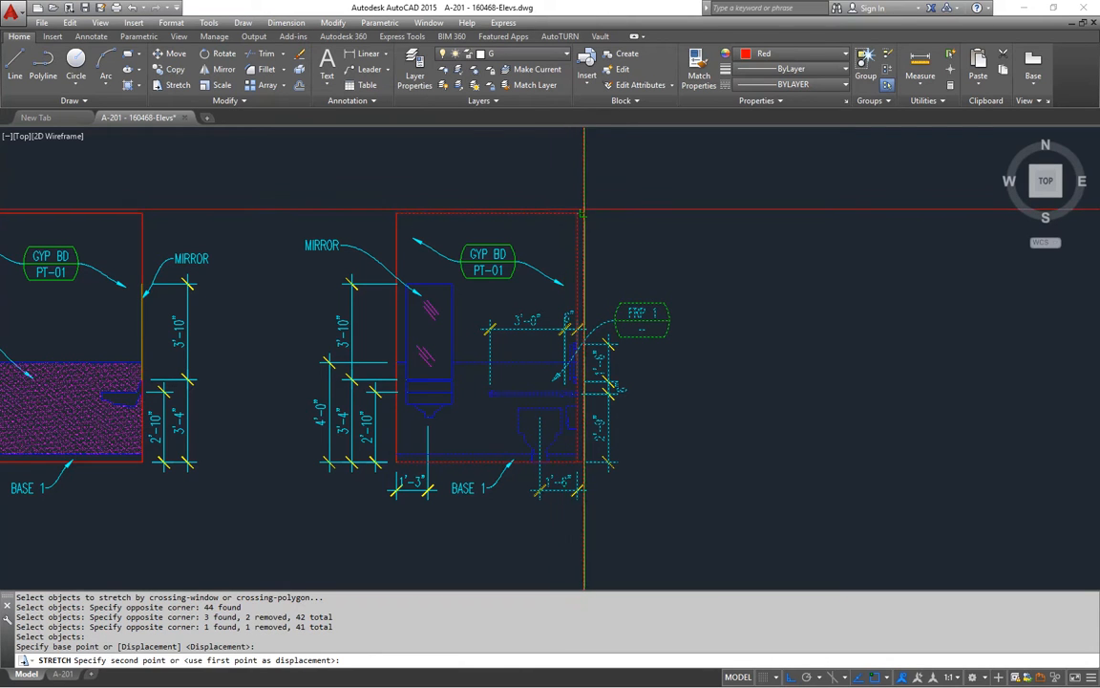
{"action": "middle_click_drag", "start_coordinate": [745, 442], "coordinate": [803, 443]}
{"action": "key", "text": "Escape"}
{"action": "key", "text": "Escape"}
Step: Erase the vertical guide line beside the mirrored elevation
{"action": "left_click", "coordinate": [671, 139]}
{"action": "left_click", "coordinate": [621, 185]}
{"action": "type", "text": "e"}
{"action": "key", "text": "space"}
{"action": "middle_click_drag", "start_coordinate": [700, 257], "coordinate": [728, 260]}
{"action": "middle_click_drag", "start_coordinate": [733, 452], "coordinate": [731, 433]}
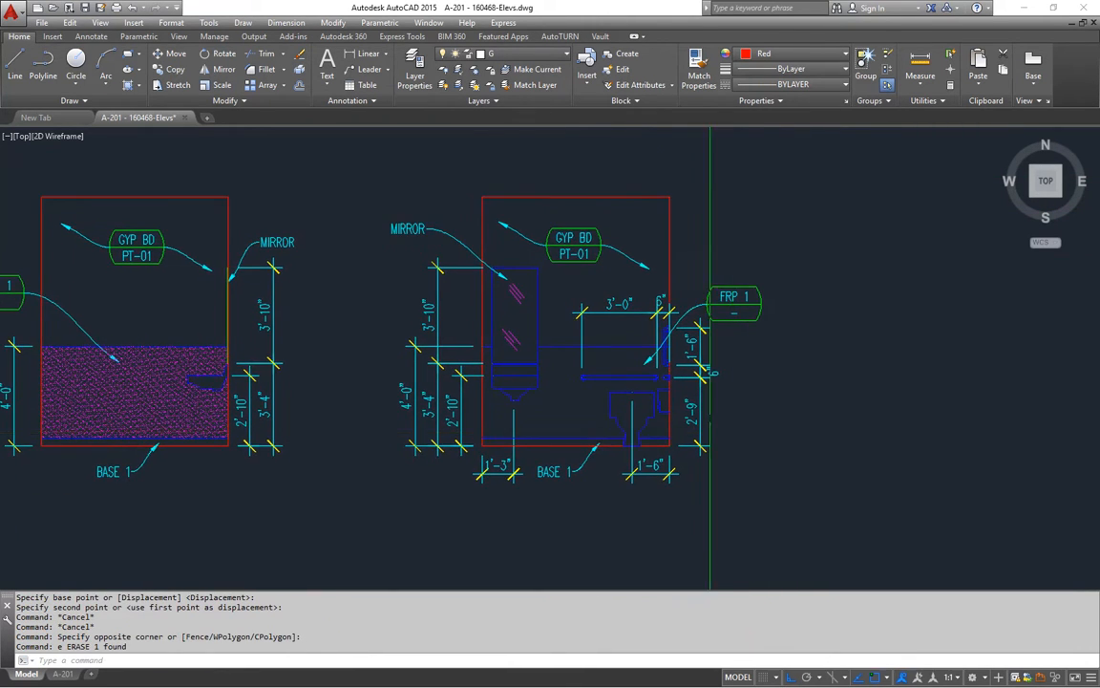
Step: Turn off the annotation layer N by picking one of the elevation's dimensions
{"action": "middle_click_drag", "start_coordinate": [583, 475], "coordinate": [590, 481]}
{"action": "type", "text": "l"}
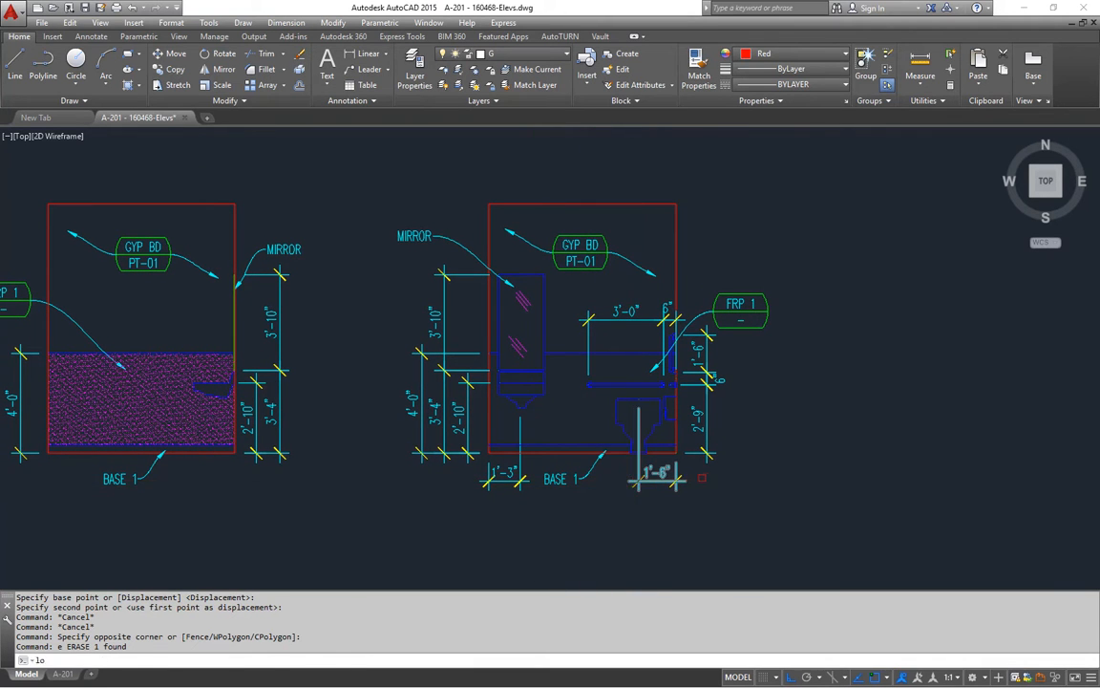
{"action": "type", "text": "o"}
{"action": "key", "text": "space"}
{"action": "left_click", "coordinate": [711, 453]}
{"action": "key", "text": "space"}
{"action": "middle_click_drag", "start_coordinate": [711, 461], "coordinate": [725, 467]}
{"action": "key", "text": "Escape"}
{"action": "key", "text": "Escape"}
Step: Hatch the wainscot area around the fixtures in the mirrored elevation with the magenta AR-SAND pattern at scale 1
{"action": "type", "text": "bh"}
{"action": "key", "text": "space"}
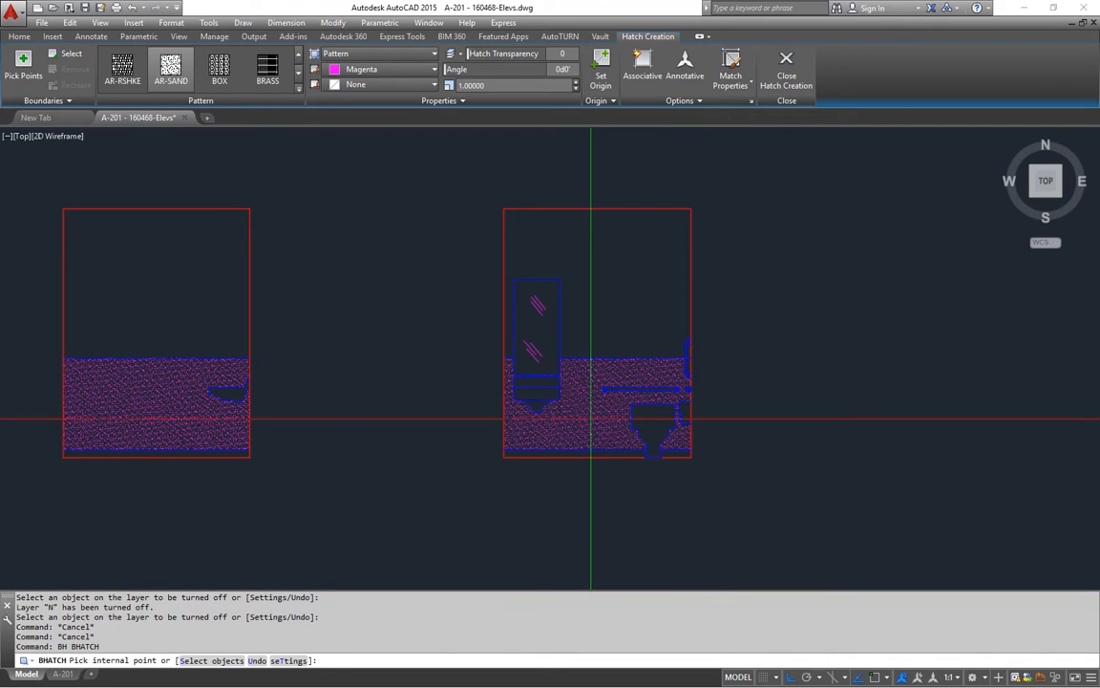
{"action": "left_click", "coordinate": [591, 418]}
{"action": "scroll", "coordinate": [603, 416], "scroll_direction": "up", "scroll_amount": 4}
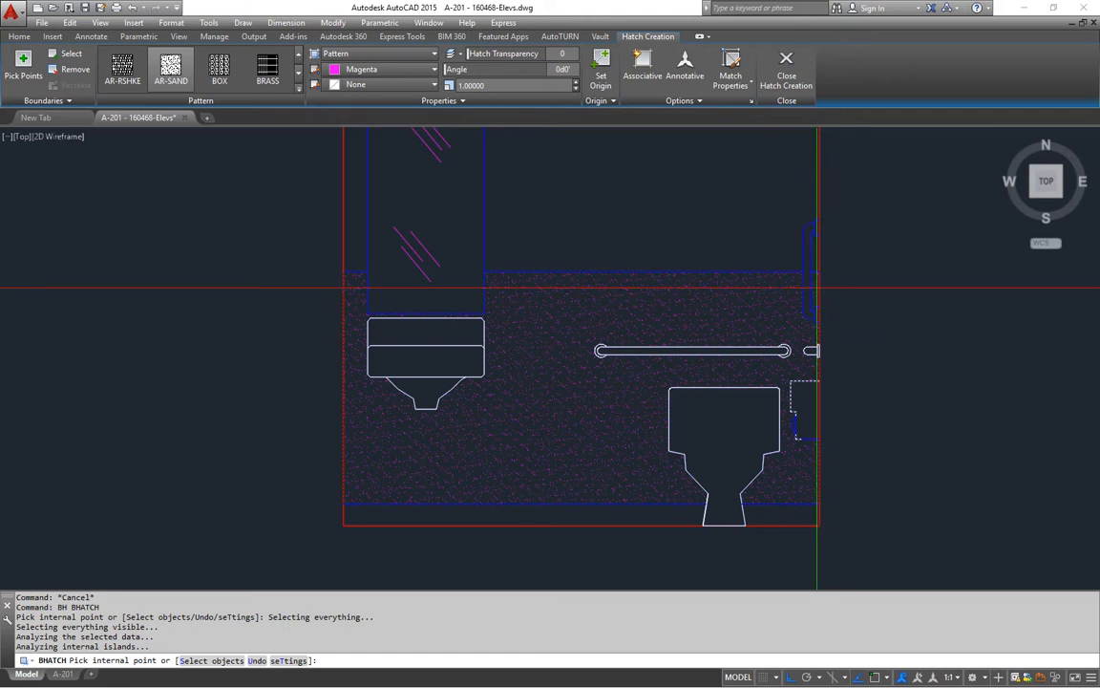
{"action": "middle_click_drag", "start_coordinate": [860, 463], "coordinate": [811, 435]}
{"action": "key", "text": "Return"}
{"action": "scroll", "coordinate": [822, 471], "scroll_direction": "down", "scroll_amount": 4}
{"action": "key", "text": "Escape"}
{"action": "key", "text": "Escape"}
Step: Turn all layers back on and save the drawing
{"action": "type", "text": "lo"}
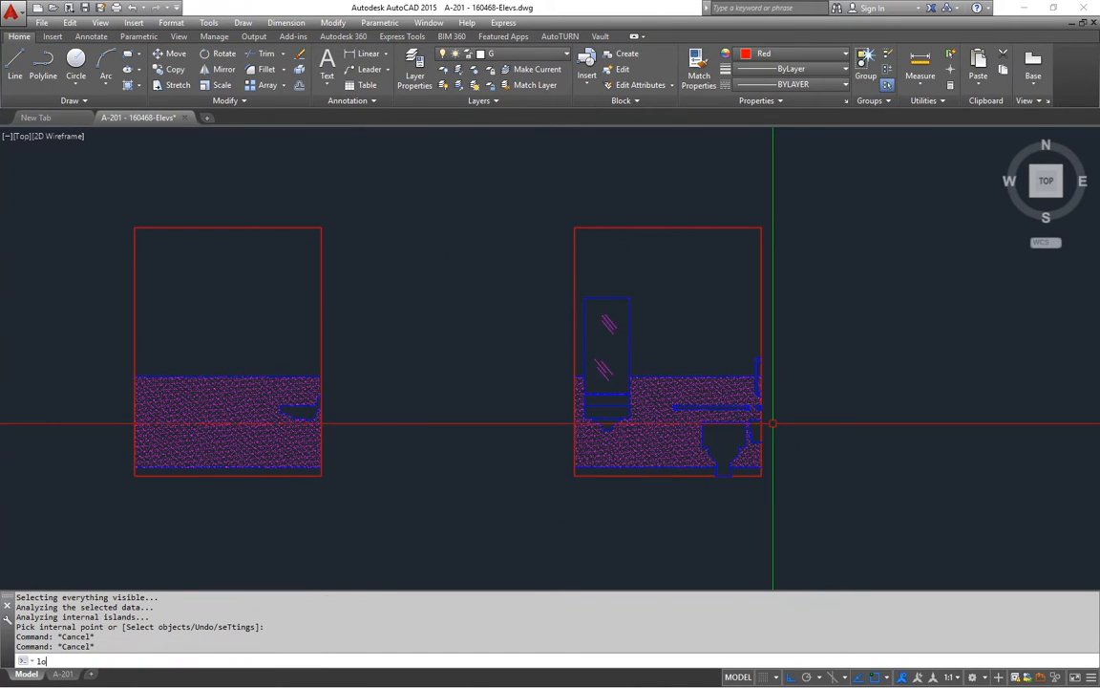
{"action": "type", "text": "n"}
{"action": "key", "text": "Return"}
{"action": "middle_click_drag", "start_coordinate": [739, 477], "coordinate": [687, 471]}
{"action": "key", "text": "Escape"}
{"action": "key", "text": "ctrl+s"}
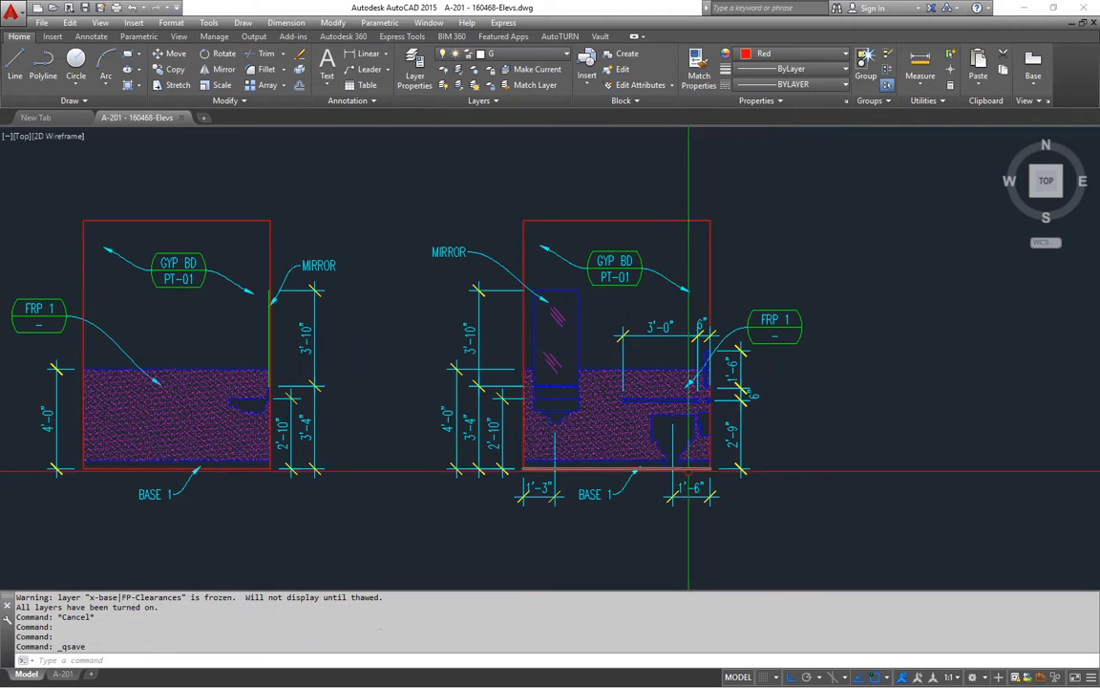
Step: Rotate the floor plan reference 90 degrees counterclockwise so its room labels read upright
{"action": "scroll", "coordinate": [666, 420], "scroll_direction": "down", "scroll_amount": 5}
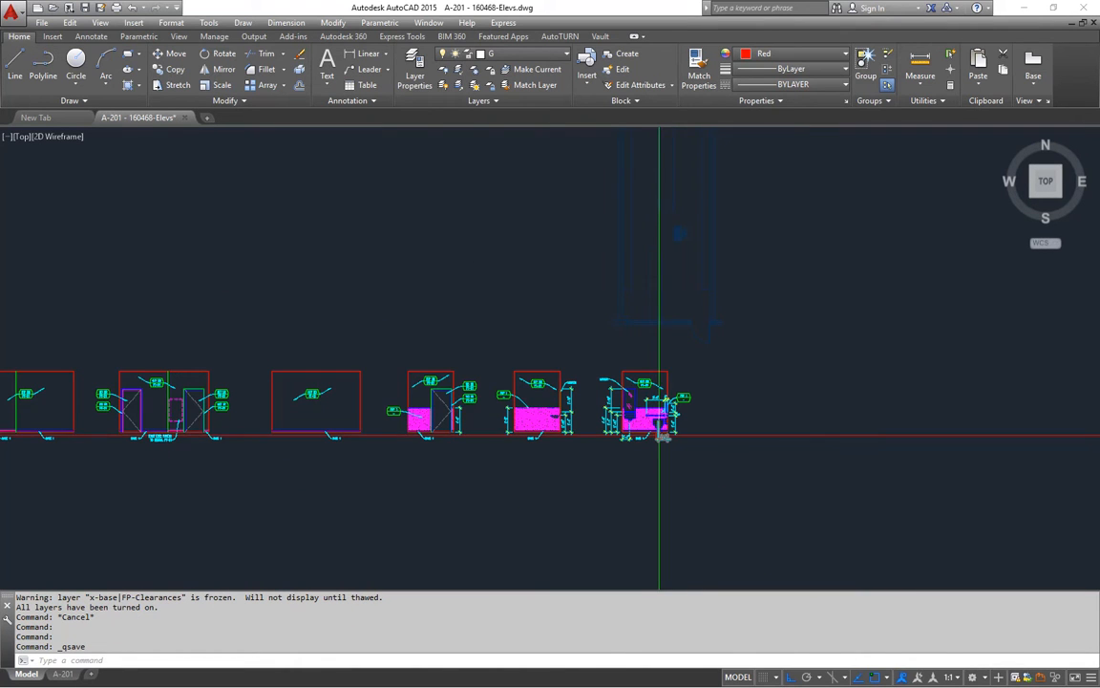
{"action": "middle_click_drag", "start_coordinate": [670, 353], "coordinate": [623, 425]}
{"action": "scroll", "coordinate": [624, 424], "scroll_direction": "down", "scroll_amount": 5}
{"action": "middle_click_drag", "start_coordinate": [627, 366], "coordinate": [620, 425]}
{"action": "scroll", "coordinate": [619, 323], "scroll_direction": "up", "scroll_amount": 7}
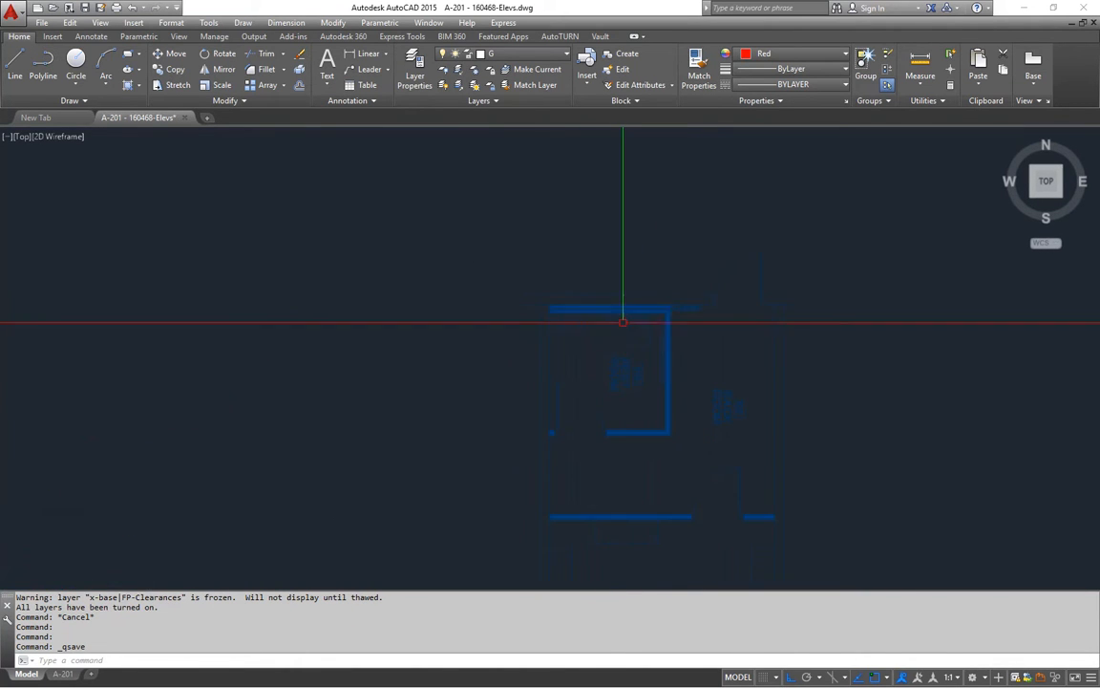
{"action": "middle_click_drag", "start_coordinate": [670, 415], "coordinate": [644, 356]}
{"action": "key", "text": "Escape"}
{"action": "key", "text": "Escape"}
{"action": "type", "text": "r"}
{"action": "key", "text": "space"}
{"action": "left_click", "coordinate": [634, 275]}
{"action": "left_click", "coordinate": [656, 178]}
Step: Move the rotated floor plan so its rest room sits above the empty space beyond the last elevation, with Ortho off
{"action": "scroll", "coordinate": [651, 277], "scroll_direction": "down", "scroll_amount": 6}
{"action": "type", "text": "m"}
{"action": "key", "text": "space"}
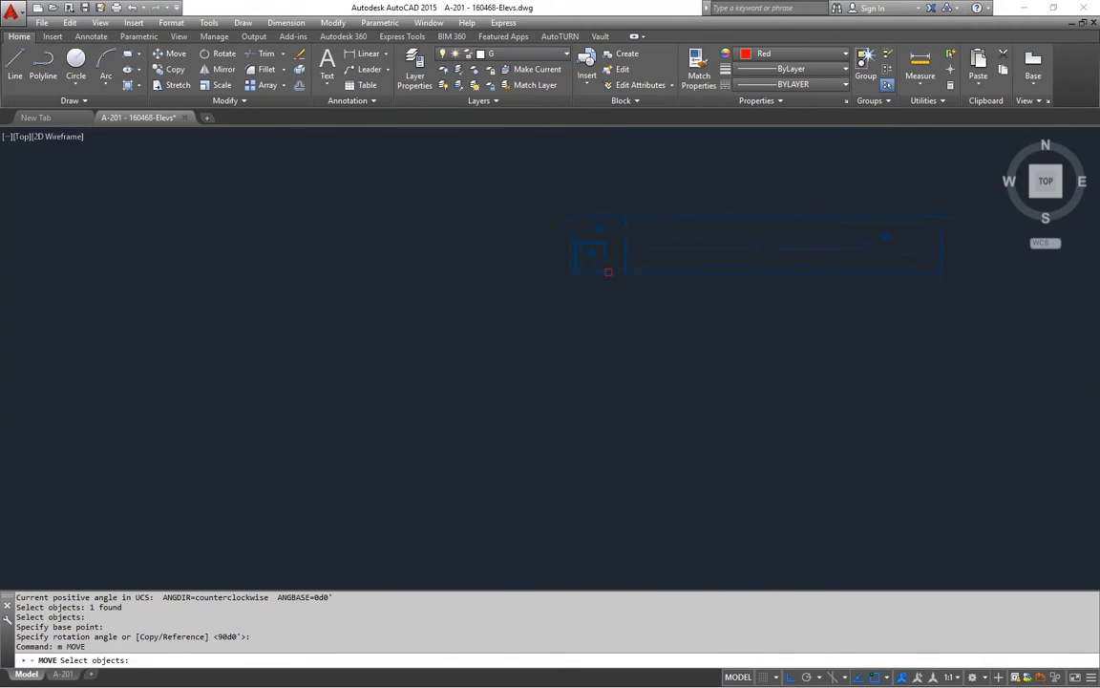
{"action": "key", "text": "space"}
{"action": "left_click", "coordinate": [561, 290]}
{"action": "scroll", "coordinate": [577, 345], "scroll_direction": "down", "scroll_amount": 4}
{"action": "scroll", "coordinate": [644, 535], "scroll_direction": "up", "scroll_amount": 2}
{"action": "key", "text": "F8"}
{"action": "scroll", "coordinate": [559, 392], "scroll_direction": "up", "scroll_amount": 4}
{"action": "left_click", "coordinate": [561, 390]}
{"action": "key", "text": "Escape"}
{"action": "key", "text": "Escape"}
Step: Copy rest room elevation 11 with its annotations beside the last elevation, using .x and .y filters to align it with the plan's rest room and the elevation baseline
{"action": "scroll", "coordinate": [561, 389], "scroll_direction": "down", "scroll_amount": 6}
{"action": "middle_click_drag", "start_coordinate": [447, 449], "coordinate": [855, 281]}
{"action": "scroll", "coordinate": [269, 368], "scroll_direction": "up", "scroll_amount": 9}
{"action": "middle_click_drag", "start_coordinate": [319, 362], "coordinate": [596, 377]}
{"action": "middle_click_drag", "start_coordinate": [413, 379], "coordinate": [533, 419]}
{"action": "key", "text": "Escape"}
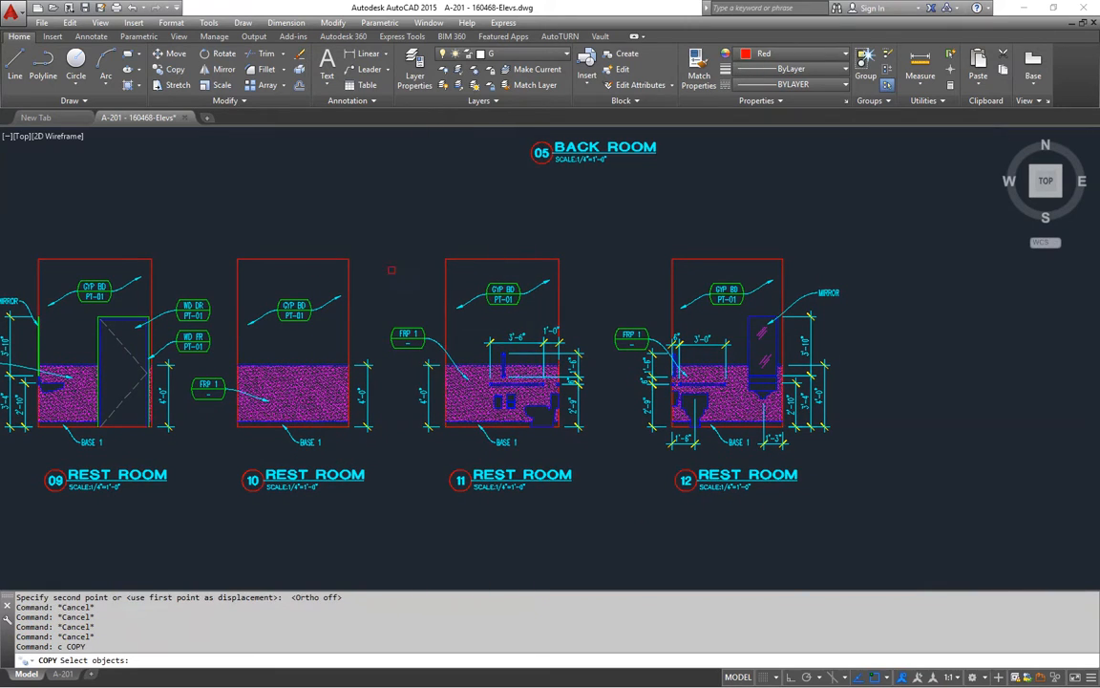
{"action": "left_click", "coordinate": [377, 229]}
{"action": "left_click", "coordinate": [597, 430]}
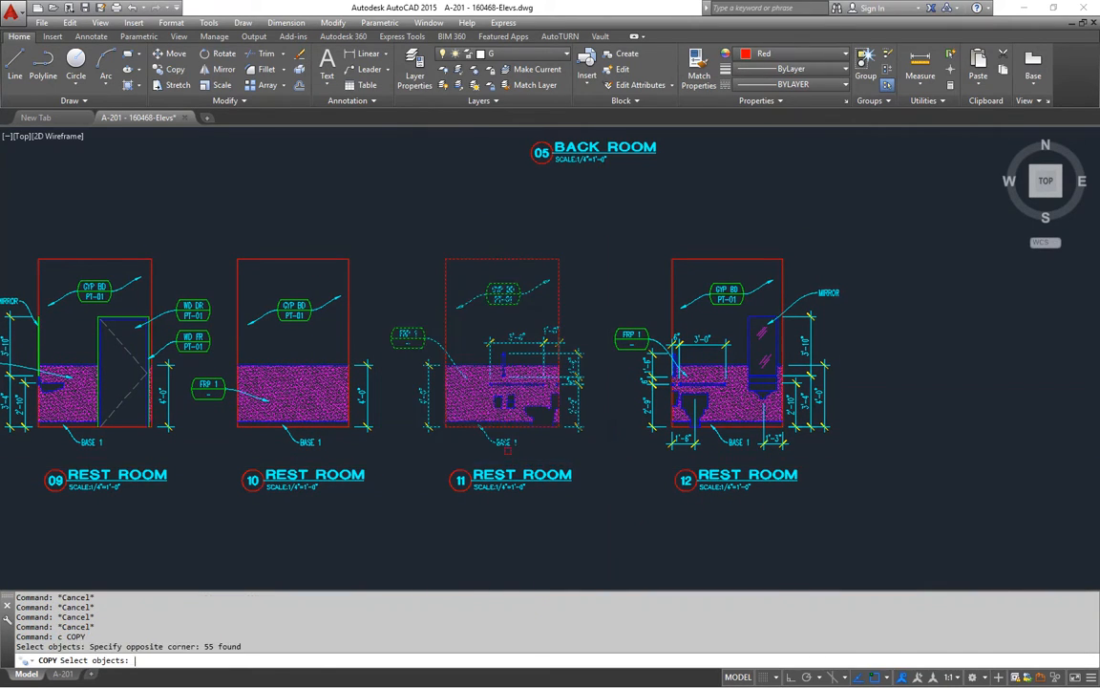
{"action": "key", "text": "Return"}
{"action": "scroll", "coordinate": [450, 440], "scroll_direction": "up", "scroll_amount": 4}
{"action": "scroll", "coordinate": [450, 436], "scroll_direction": "up", "scroll_amount": 2}
{"action": "left_click", "coordinate": [429, 387]}
{"action": "scroll", "coordinate": [482, 423], "scroll_direction": "down", "scroll_amount": 9}
{"action": "middle_click_drag", "start_coordinate": [978, 299], "coordinate": [540, 407]}
{"action": "scroll", "coordinate": [489, 383], "scroll_direction": "down", "scroll_amount": 3}
{"action": "scroll", "coordinate": [555, 413], "scroll_direction": "up", "scroll_amount": 3}
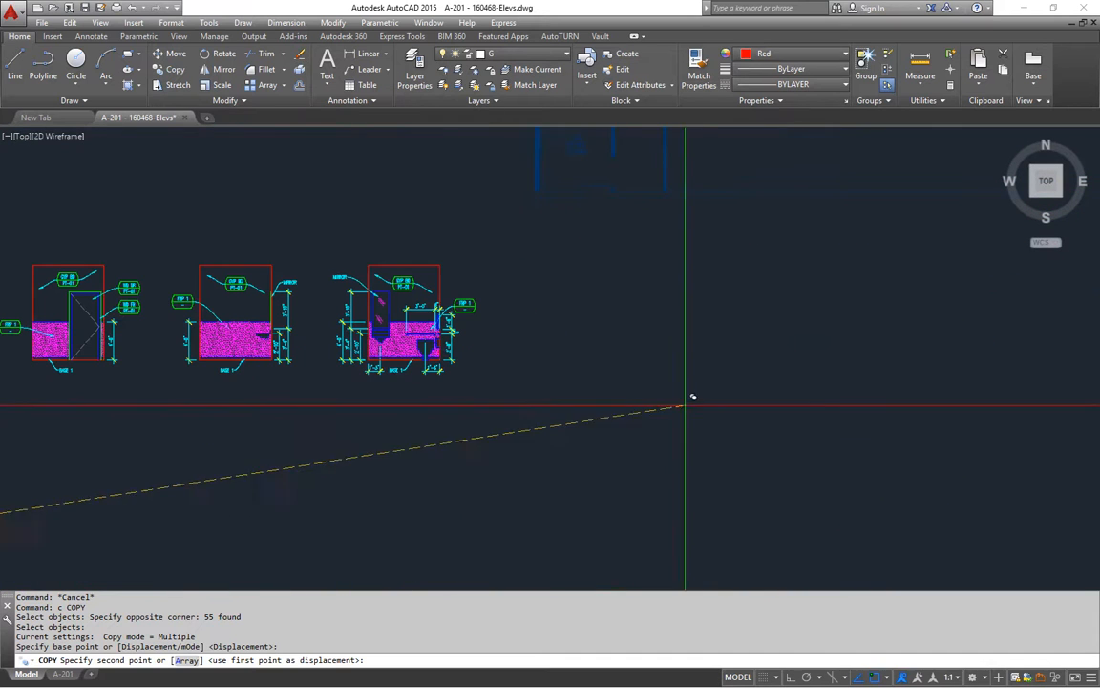
{"action": "middle_click_drag", "start_coordinate": [607, 368], "coordinate": [612, 420]}
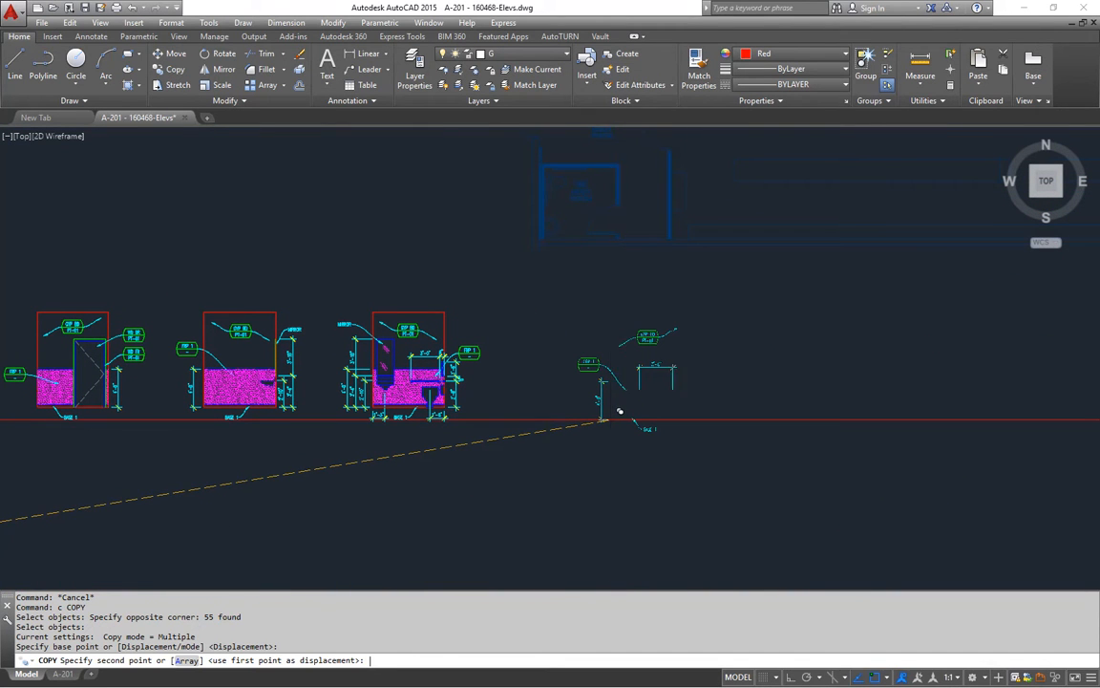
{"action": "type", "text": ".x"}
{"action": "key", "text": "Return"}
{"action": "scroll", "coordinate": [619, 412], "scroll_direction": "up", "scroll_amount": 8}
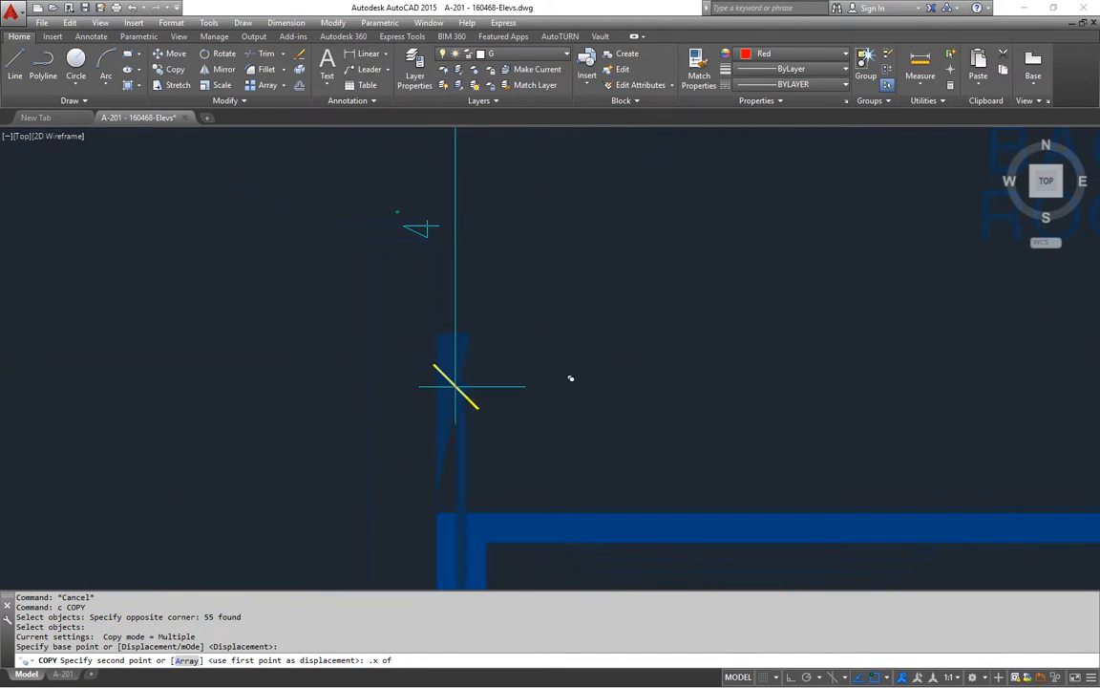
{"action": "left_click", "coordinate": [563, 339]}
{"action": "scroll", "coordinate": [581, 329], "scroll_direction": "down", "scroll_amount": 5}
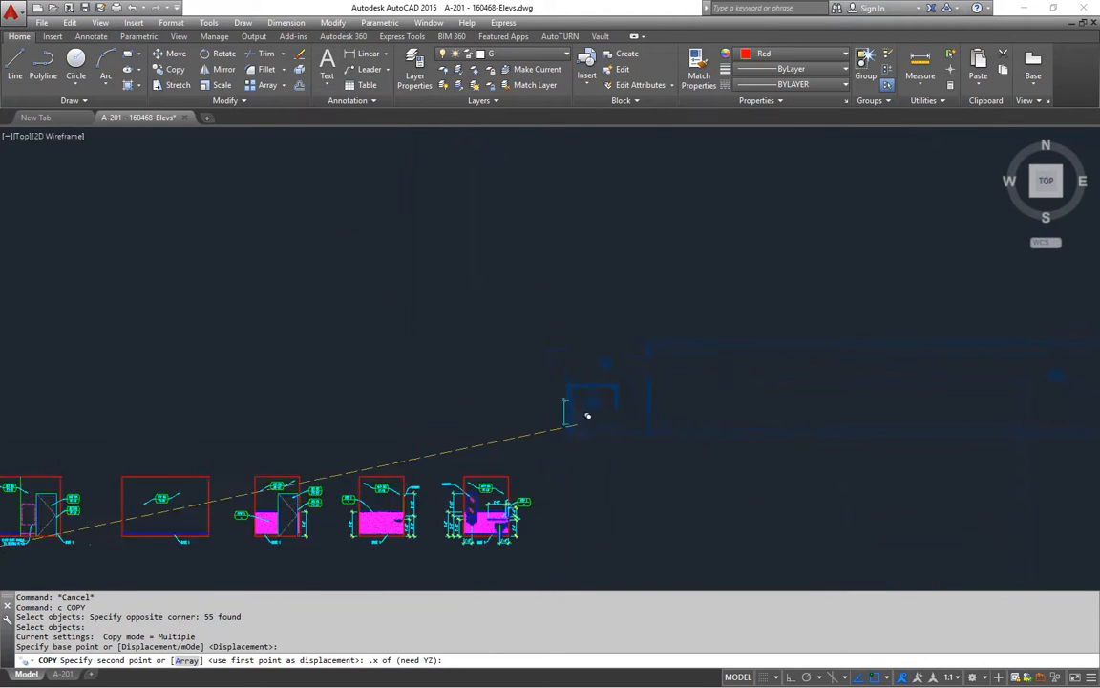
{"action": "type", "text": ".y"}
{"action": "key", "text": "Return"}
{"action": "scroll", "coordinate": [563, 374], "scroll_direction": "up", "scroll_amount": 6}
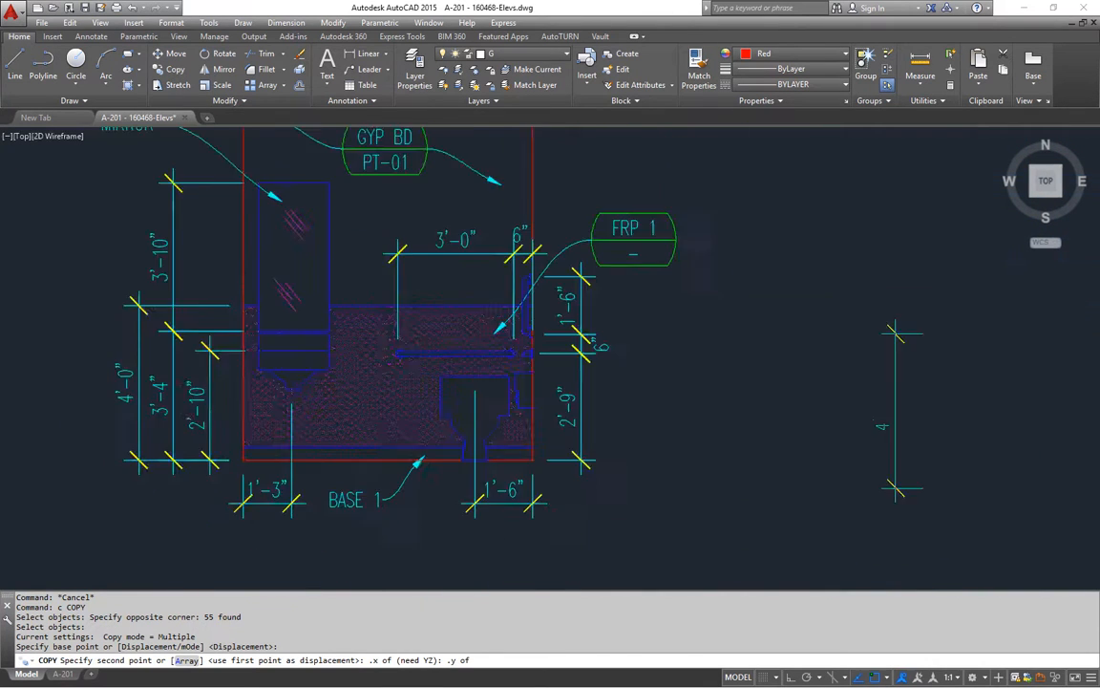
{"action": "scroll", "coordinate": [456, 440], "scroll_direction": "down", "scroll_amount": 6}
{"action": "left_click", "coordinate": [616, 497]}
{"action": "key", "text": "Escape"}
Step: Stretch the top edge of the copied elevation straight down to match the height of the neighbouring elevation
{"action": "scroll", "coordinate": [676, 361], "scroll_direction": "up", "scroll_amount": 3}
{"action": "type", "text": "s"}
{"action": "key", "text": "Return"}
{"action": "left_click", "coordinate": [708, 297]}
{"action": "left_click", "coordinate": [511, 363]}
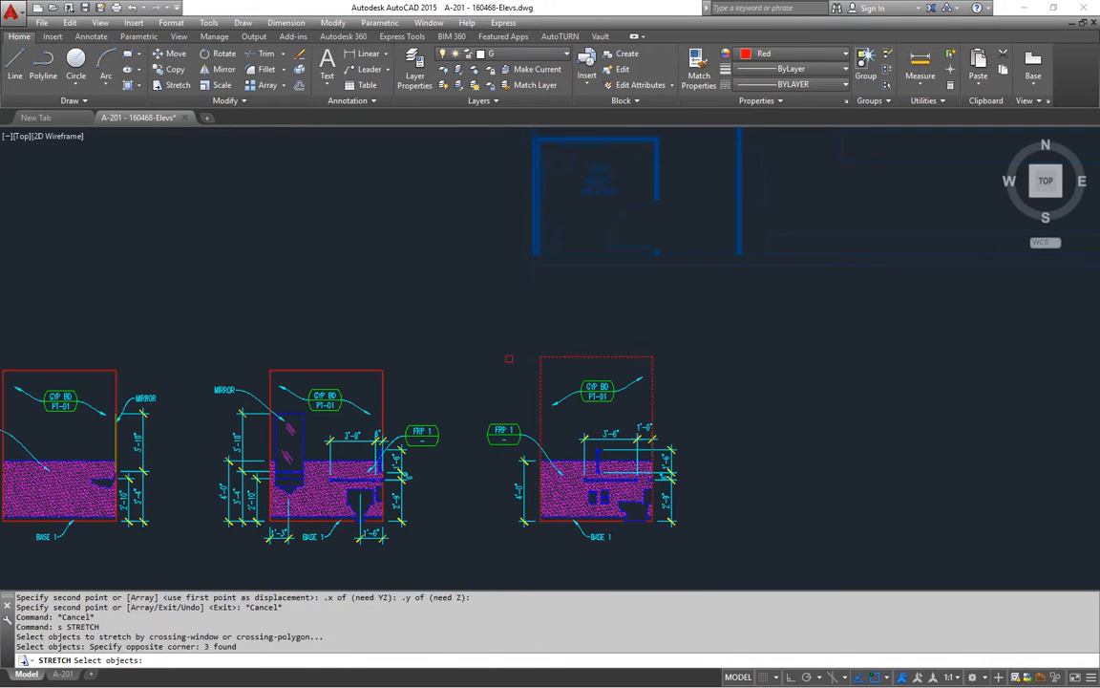
{"action": "key", "text": "Return"}
{"action": "left_click", "coordinate": [485, 343]}
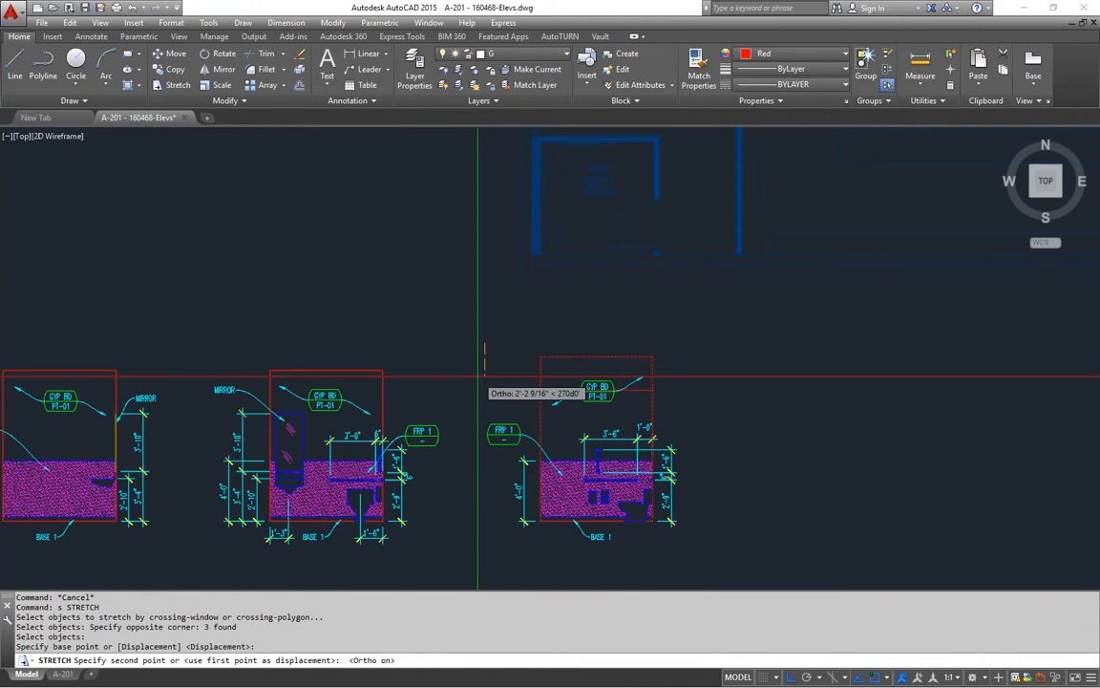
{"action": "key", "text": "Escape"}
Step: Move the GYP BD tag and its leaders straight down in the copy of elevation 11
{"action": "scroll", "coordinate": [616, 438], "scroll_direction": "up", "scroll_amount": 4}
{"action": "type", "text": "m"}
{"action": "key", "text": "Return"}
{"action": "left_click", "coordinate": [492, 305]}
{"action": "key", "text": "Return"}
{"action": "left_click", "coordinate": [811, 344]}
{"action": "left_click", "coordinate": [812, 364]}
{"action": "middle_click_drag", "start_coordinate": [797, 421], "coordinate": [704, 393]}
{"action": "scroll", "coordinate": [760, 277], "scroll_direction": "down", "scroll_amount": 4}
{"action": "key", "text": "Escape"}
{"action": "key", "text": "Escape"}
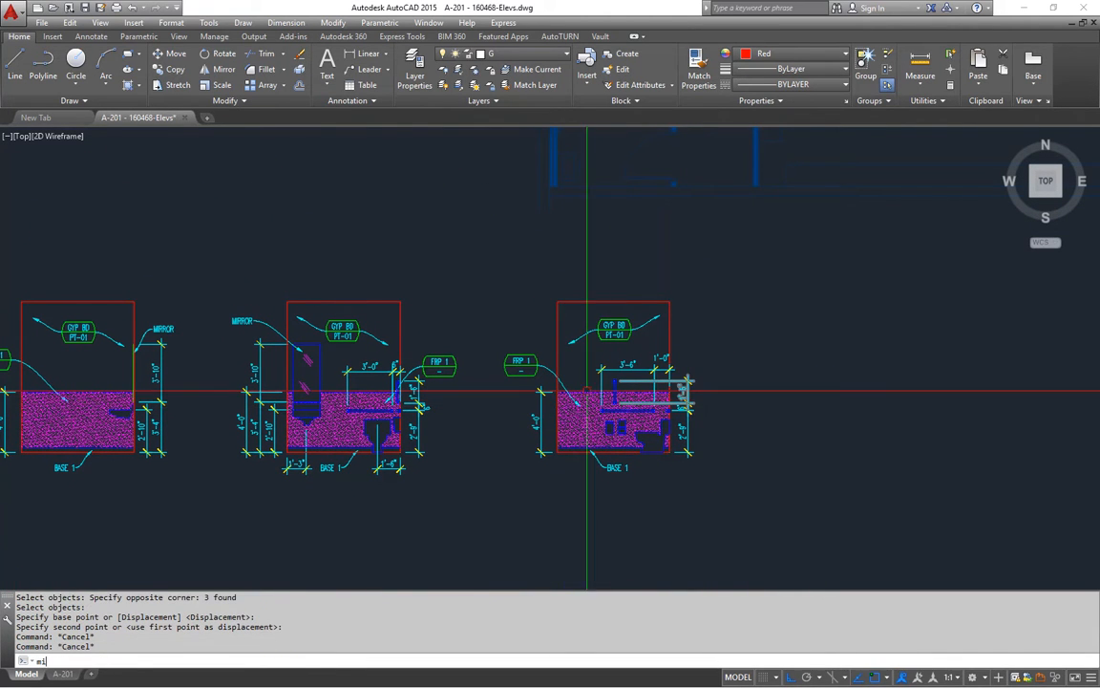
Step: Mirror the copy of elevation 11 and its annotations left to right about its vertical centreline, erasing the source objects
{"action": "type", "text": "mi"}
{"action": "key", "text": "Return"}
{"action": "left_click", "coordinate": [488, 260]}
{"action": "key", "text": "Return"}
{"action": "scroll", "coordinate": [616, 454], "scroll_direction": "up", "scroll_amount": 2}
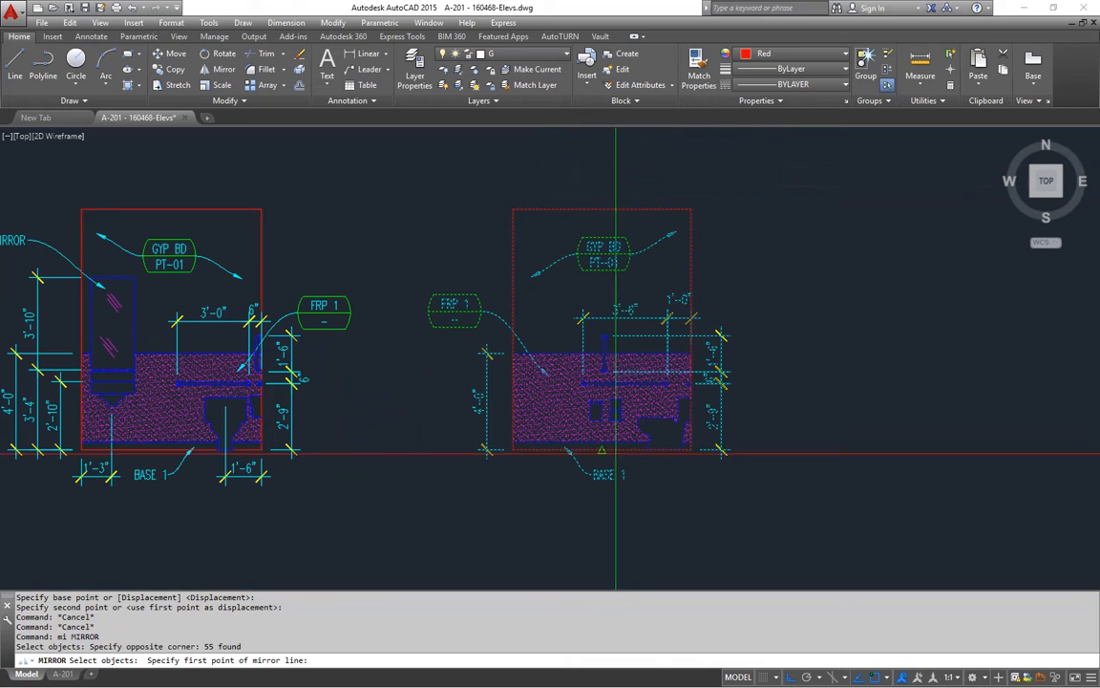
{"action": "left_click", "coordinate": [633, 535]}
{"action": "type", "text": "y"}
{"action": "key", "text": "Return"}
{"action": "middle_click_drag", "start_coordinate": [742, 419], "coordinate": [695, 447]}
Step: Stretch the open side of the mirrored elevation, with its FRP 1 tag and 4'-0" dimension, to the plan's rest room wall using an .x filter
{"action": "scroll", "coordinate": [695, 446], "scroll_direction": "down", "scroll_amount": 4}
{"action": "scroll", "coordinate": [543, 314], "scroll_direction": "up", "scroll_amount": 6}
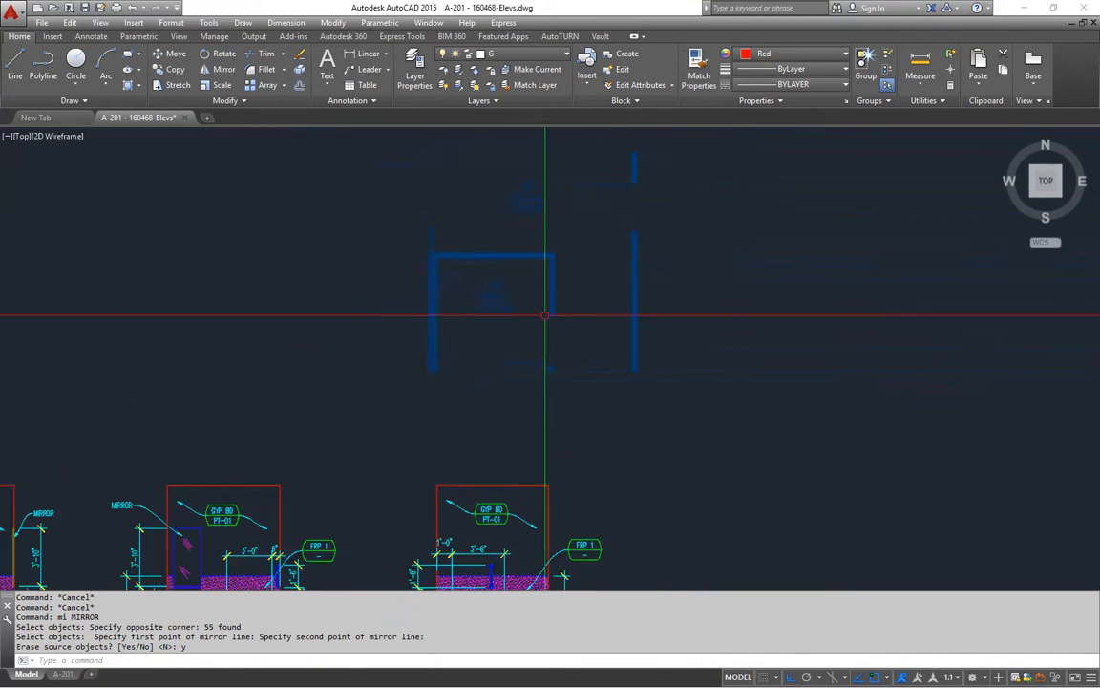
{"action": "scroll", "coordinate": [547, 274], "scroll_direction": "down", "scroll_amount": 3}
{"action": "scroll", "coordinate": [596, 371], "scroll_direction": "up", "scroll_amount": 2}
{"action": "key", "text": "Escape"}
{"action": "type", "text": "s"}
{"action": "key", "text": "Return"}
{"action": "left_click", "coordinate": [626, 337]}
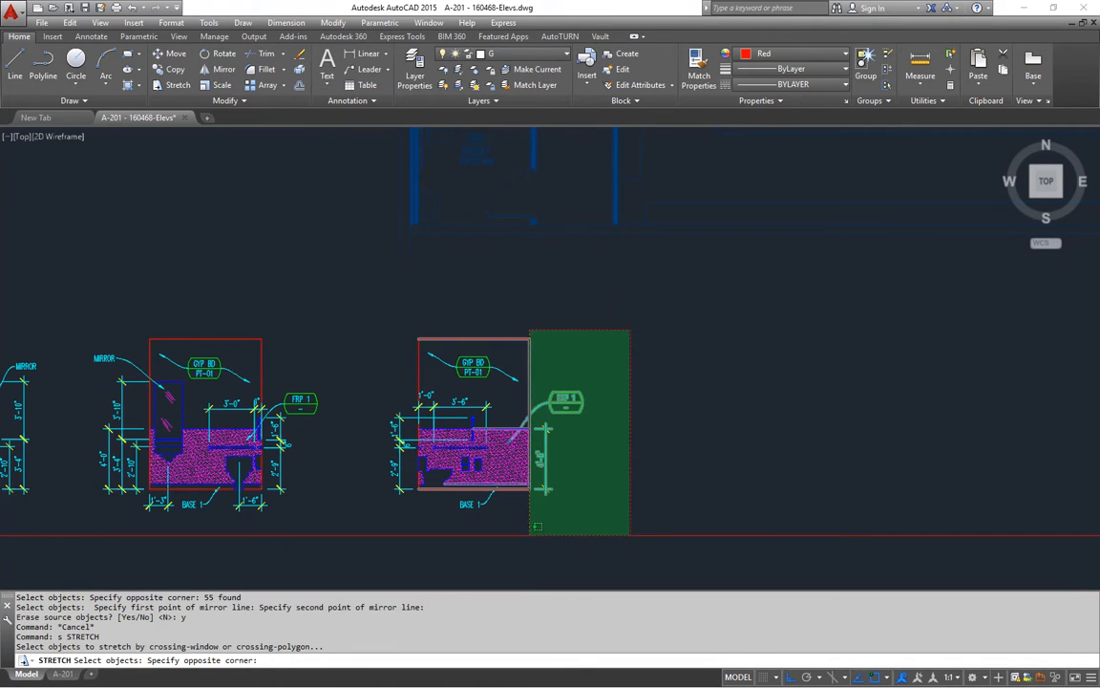
{"action": "left_click", "coordinate": [531, 531]}
{"action": "key", "text": "Return"}
{"action": "left_click", "coordinate": [529, 339]}
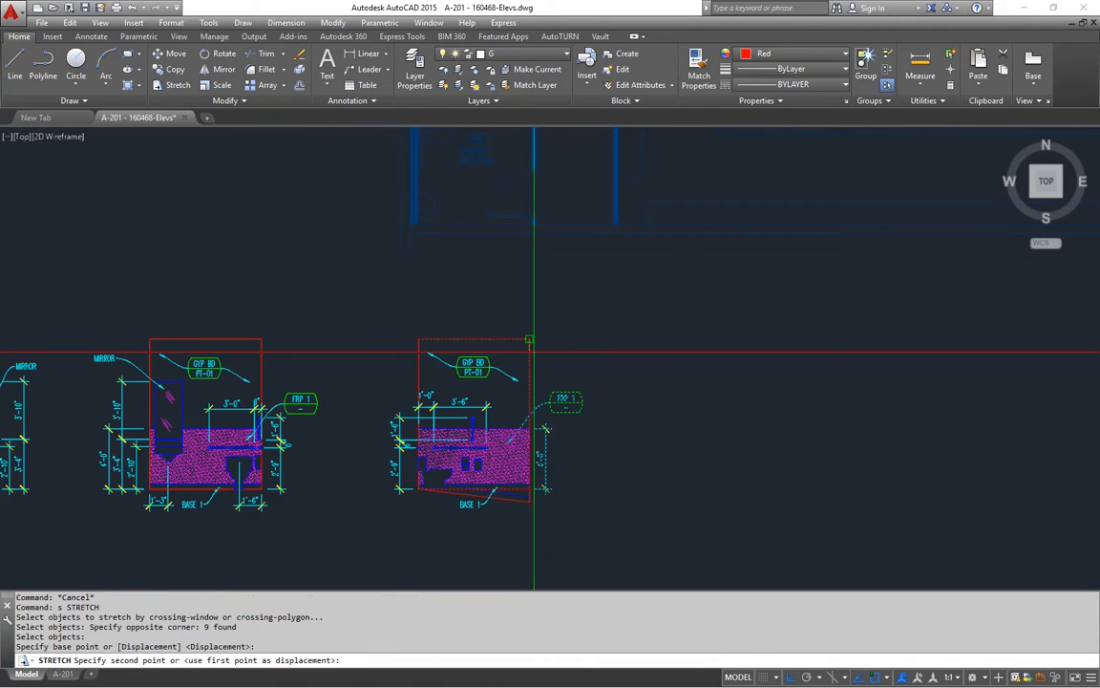
{"action": "scroll", "coordinate": [533, 382], "scroll_direction": "up", "scroll_amount": 10}
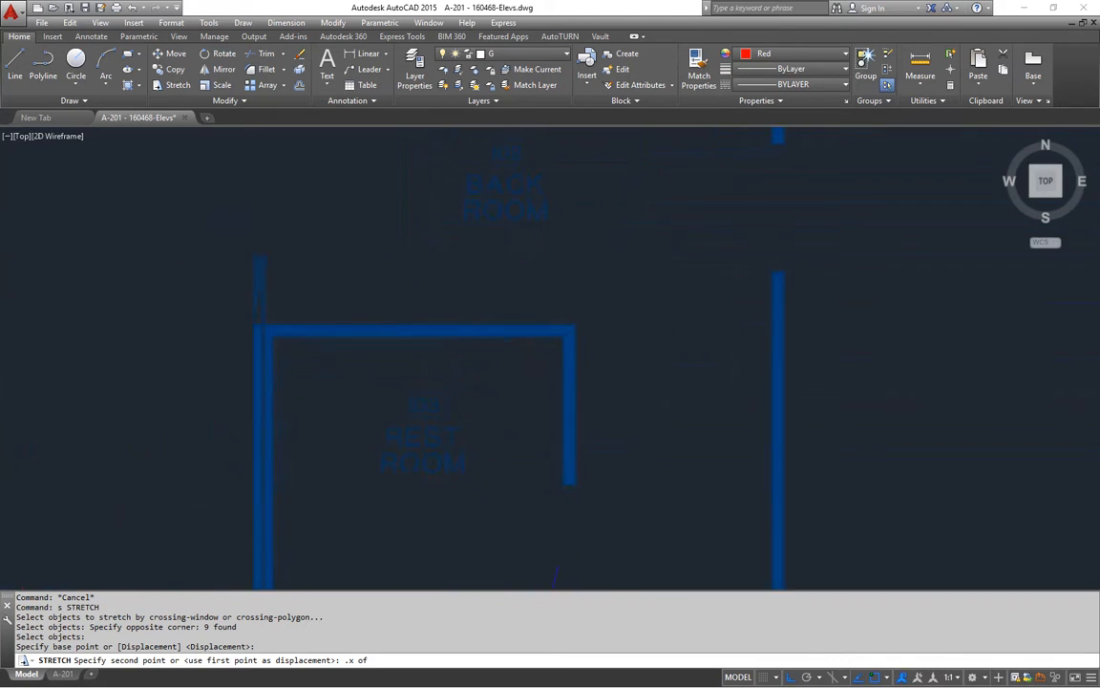
{"action": "scroll", "coordinate": [577, 360], "scroll_direction": "down", "scroll_amount": 5}
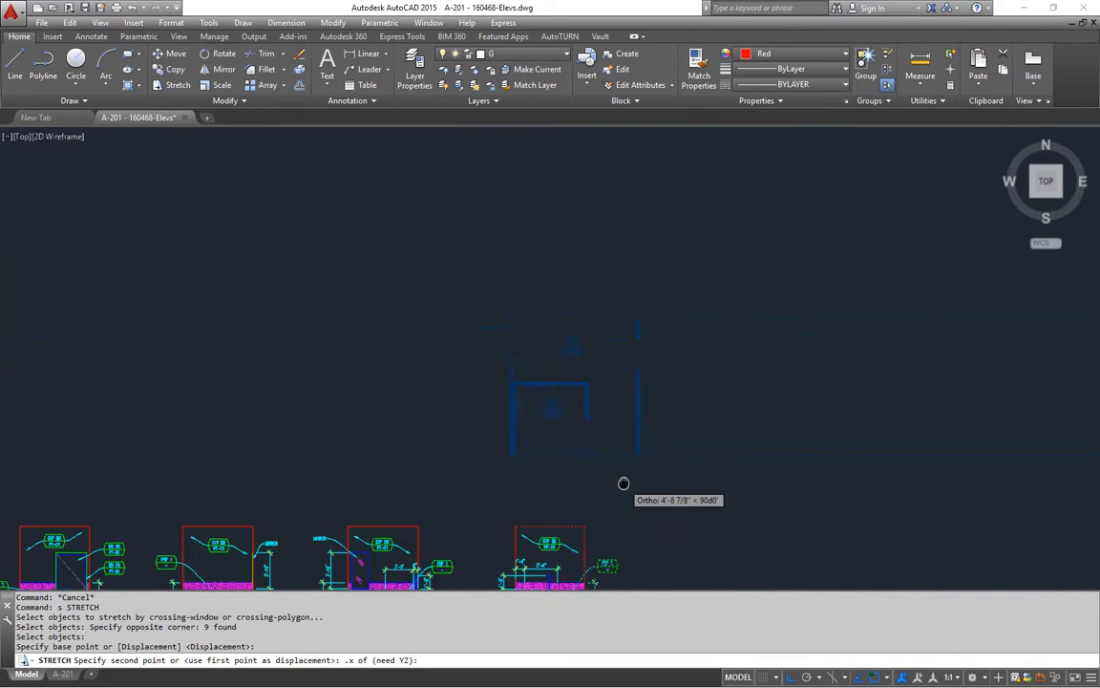
{"action": "left_click", "coordinate": [768, 373]}
Step: Stretch the upper and lower corners of the AR-SAND wall hatch horizontally to meet the elevation's new edge
{"action": "scroll", "coordinate": [604, 441], "scroll_direction": "up", "scroll_amount": 3}
{"action": "scroll", "coordinate": [604, 441], "scroll_direction": "up", "scroll_amount": 5}
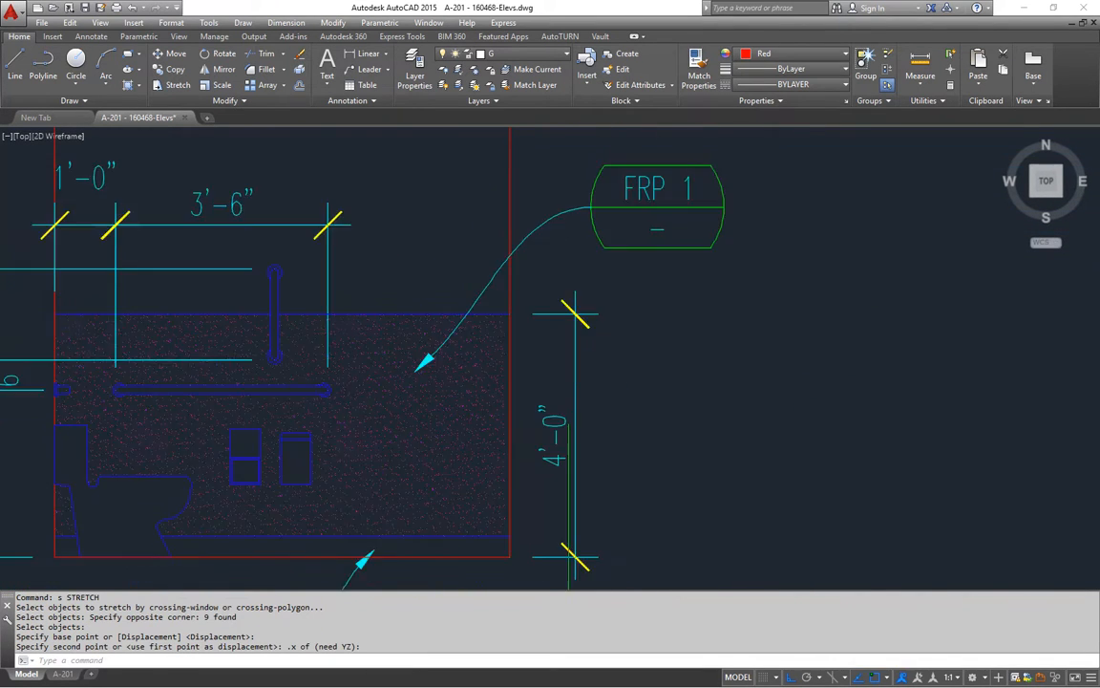
{"action": "left_click", "coordinate": [465, 284]}
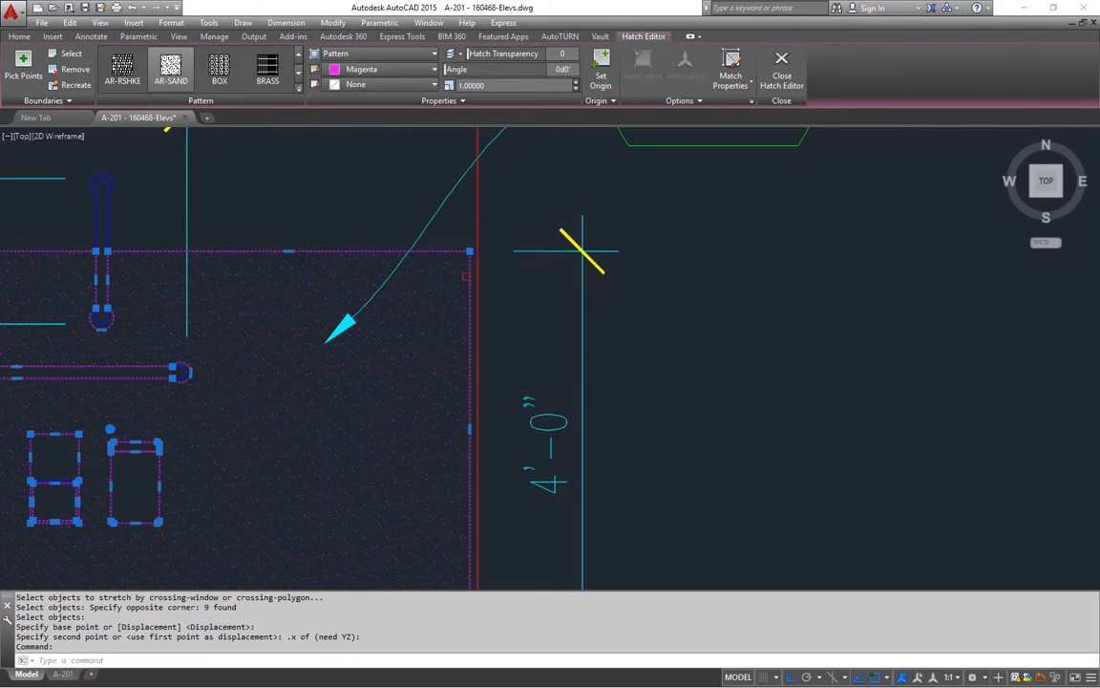
{"action": "scroll", "coordinate": [473, 277], "scroll_direction": "up", "scroll_amount": 5}
{"action": "left_click", "coordinate": [487, 311]}
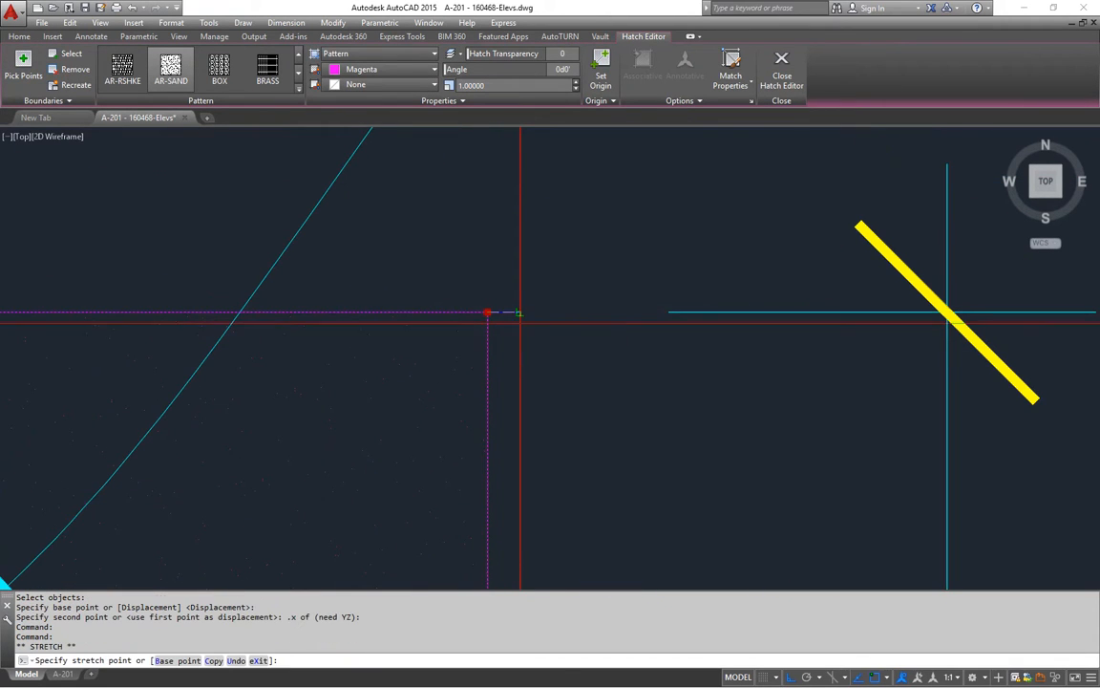
{"action": "scroll", "coordinate": [517, 312], "scroll_direction": "down", "scroll_amount": 3}
{"action": "scroll", "coordinate": [589, 498], "scroll_direction": "up", "scroll_amount": 3}
{"action": "scroll", "coordinate": [568, 418], "scroll_direction": "up", "scroll_amount": 2}
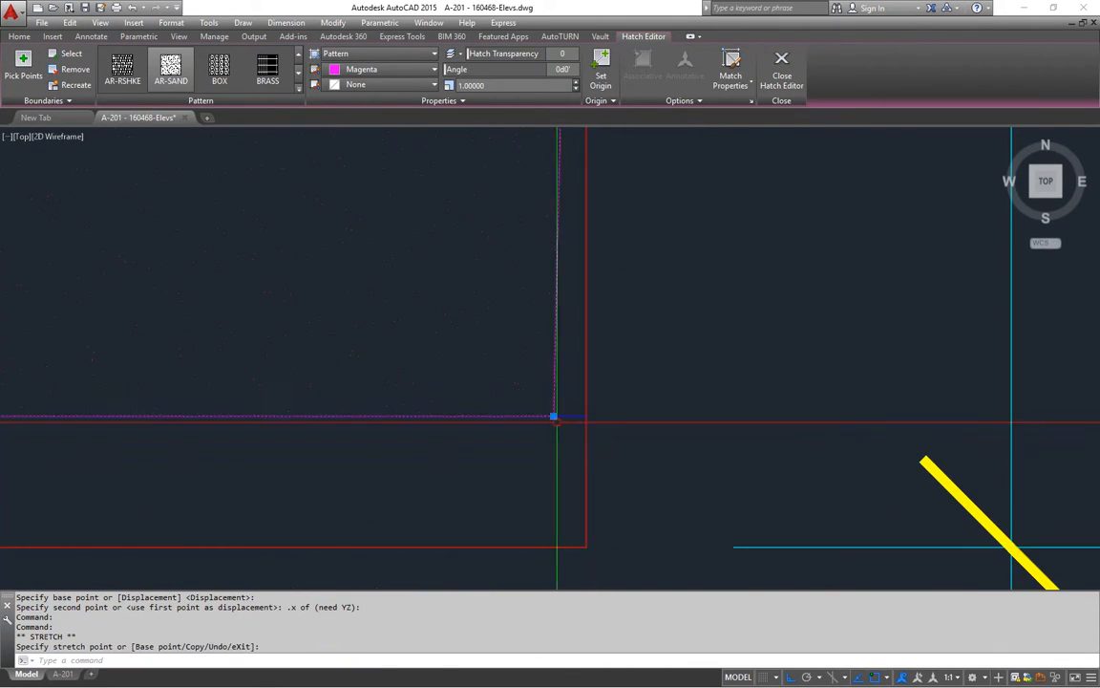
{"action": "left_click", "coordinate": [568, 417]}
{"action": "left_click", "coordinate": [585, 394]}
{"action": "scroll", "coordinate": [585, 393], "scroll_direction": "down", "scroll_amount": 3}
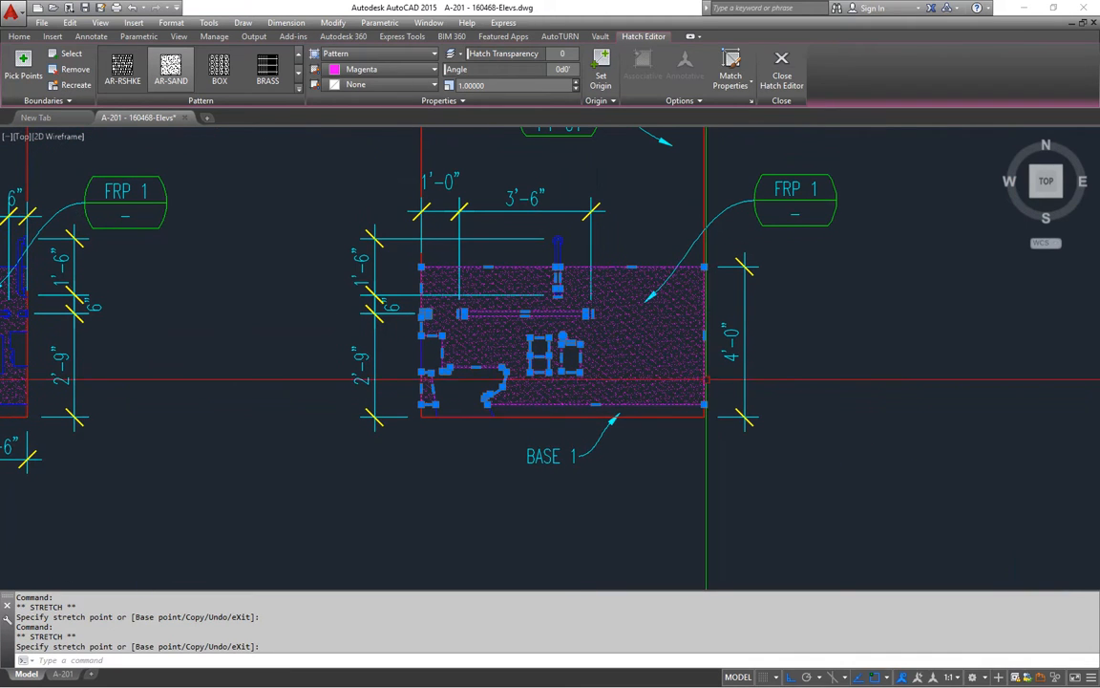
{"action": "key", "text": "Escape"}
{"action": "key", "text": "Escape"}
Step: Save the drawing
{"action": "scroll", "coordinate": [779, 427], "scroll_direction": "down", "scroll_amount": 5}
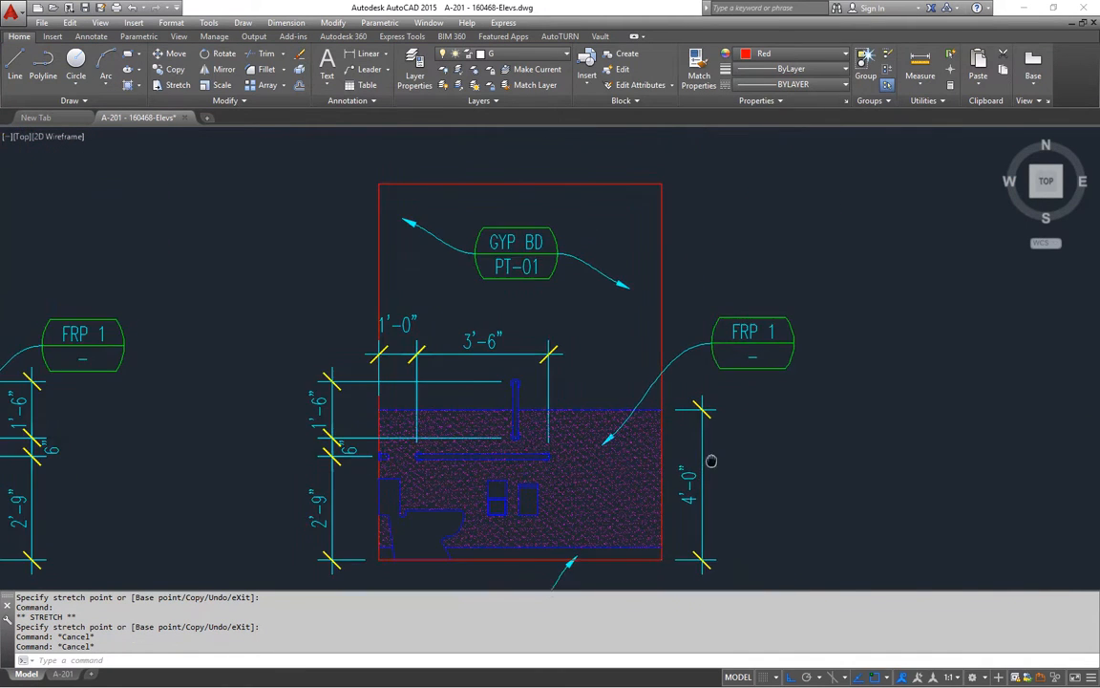
{"action": "scroll", "coordinate": [669, 420], "scroll_direction": "down", "scroll_amount": 6}
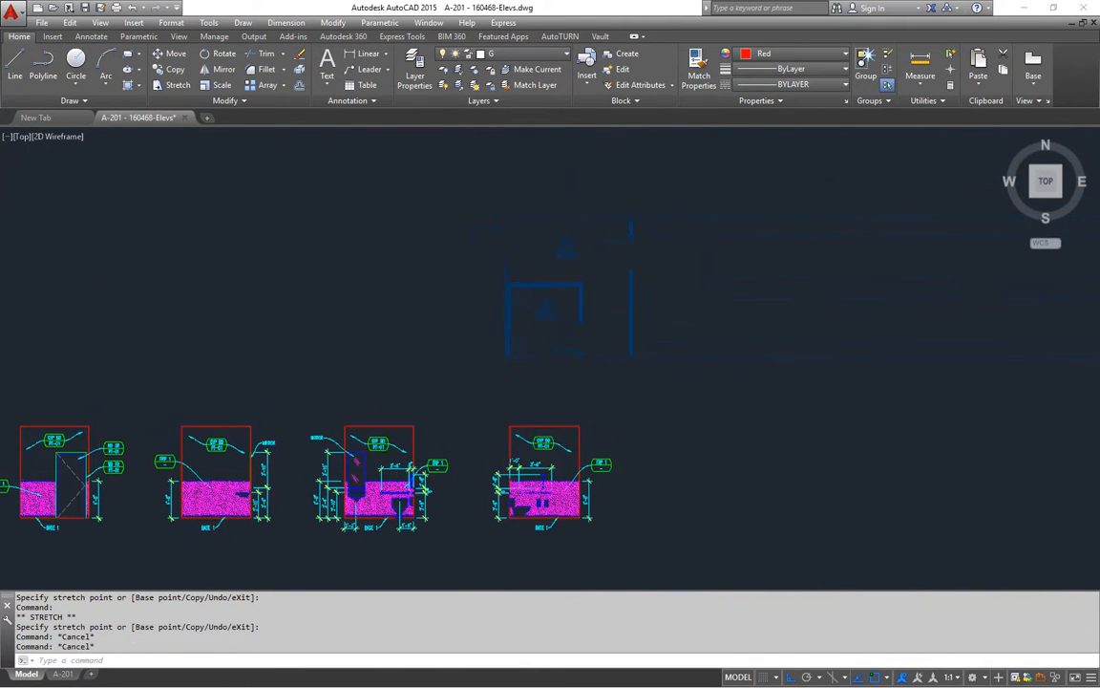
{"action": "mouse_move", "coordinate": [268, 474]}
{"action": "middle_mouse_down"}
{"action": "mouse_move", "coordinate": [278, 456]}
{"action": "mouse_move", "coordinate": [564, 424]}
{"action": "middle_mouse_up"}
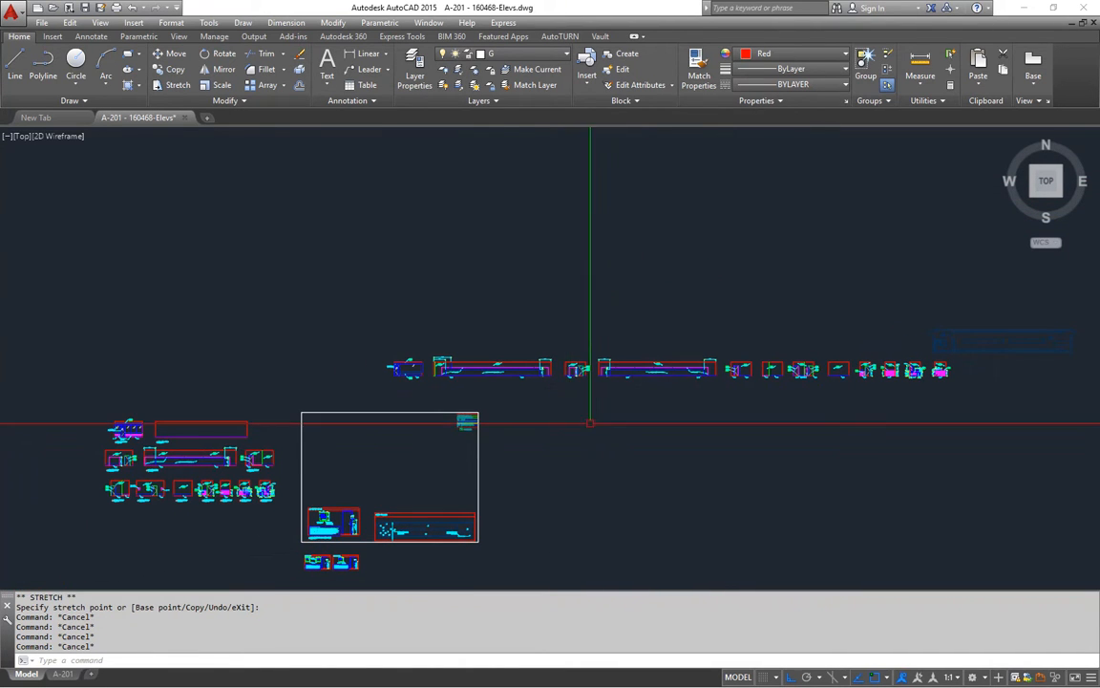
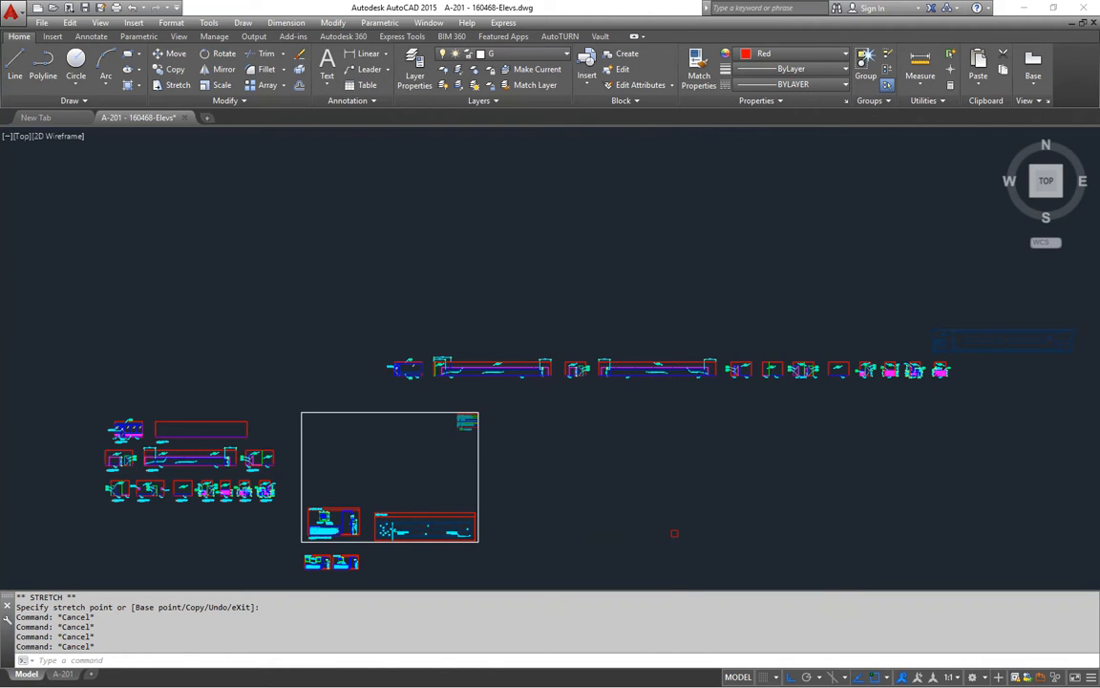
{"action": "middle_click_drag", "start_coordinate": [520, 469], "coordinate": [550, 463]}
{"action": "key", "text": "Escape"}
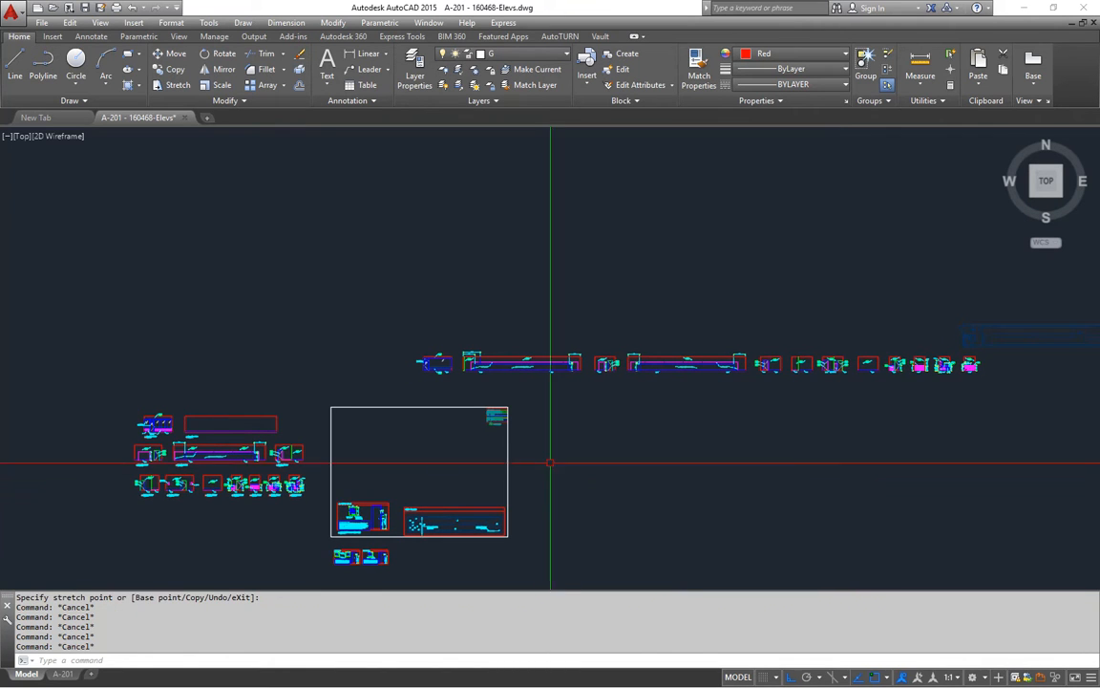
{"action": "scroll", "coordinate": [488, 427], "scroll_direction": "up", "scroll_amount": 2}
{"action": "middle_click_drag", "start_coordinate": [511, 389], "coordinate": [425, 400]}
{"action": "middle_click_drag", "start_coordinate": [525, 343], "coordinate": [444, 362]}
{"action": "key", "text": "Escape"}
{"action": "key", "text": "Escape"}
{"action": "scroll", "coordinate": [446, 342], "scroll_direction": "down", "scroll_amount": 2}
{"action": "scroll", "coordinate": [419, 319], "scroll_direction": "up", "scroll_amount": 2}
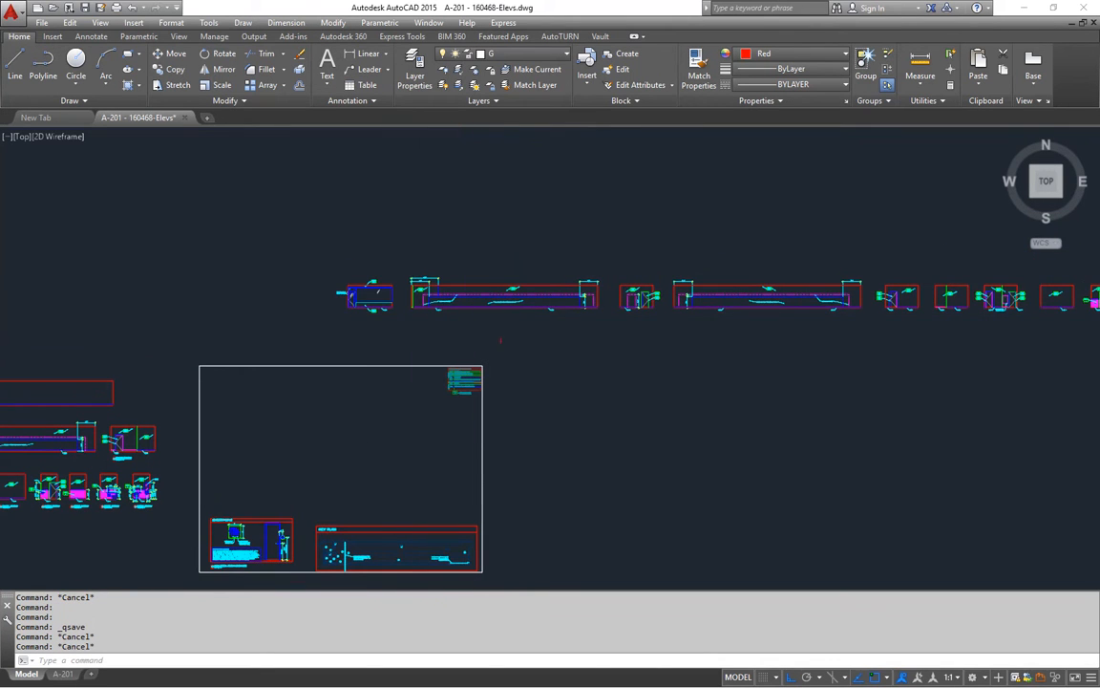
Step: Move the storefront elevation and the adjacent long wall elevation into the upper part of the sheet border, with Ortho off
{"action": "middle_click_drag", "start_coordinate": [512, 243], "coordinate": [516, 276]}
{"action": "key", "text": "Escape"}
{"action": "key", "text": "Escape"}
{"action": "left_click", "coordinate": [328, 283]}
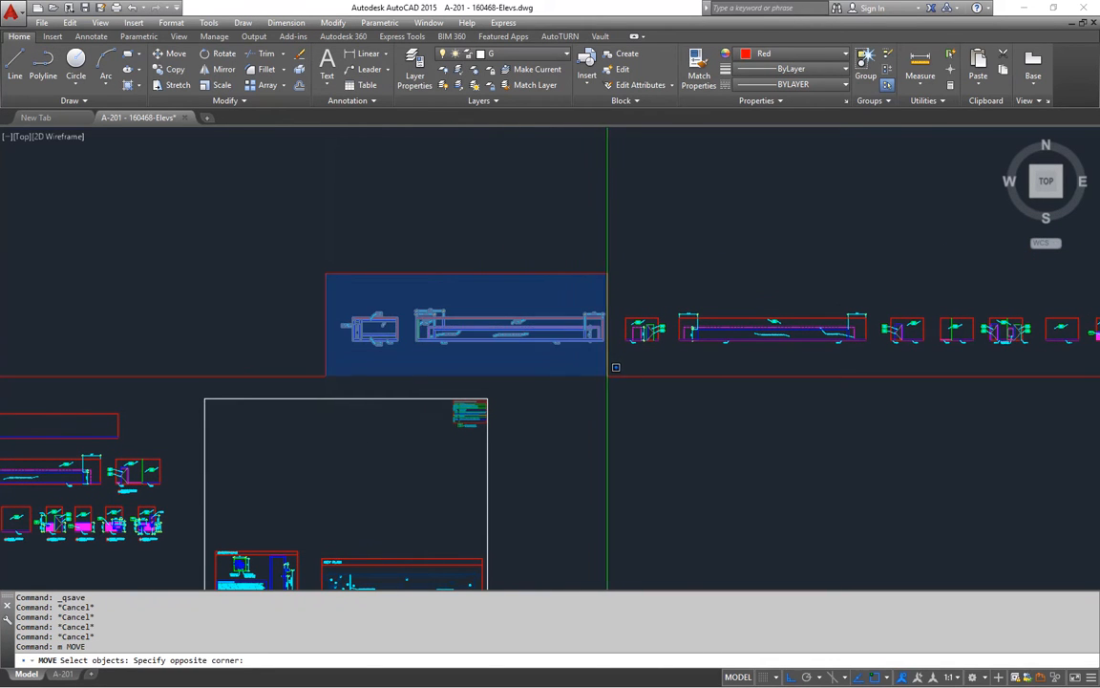
{"action": "left_click", "coordinate": [605, 376]}
{"action": "scroll", "coordinate": [316, 331], "scroll_direction": "up", "scroll_amount": 3}
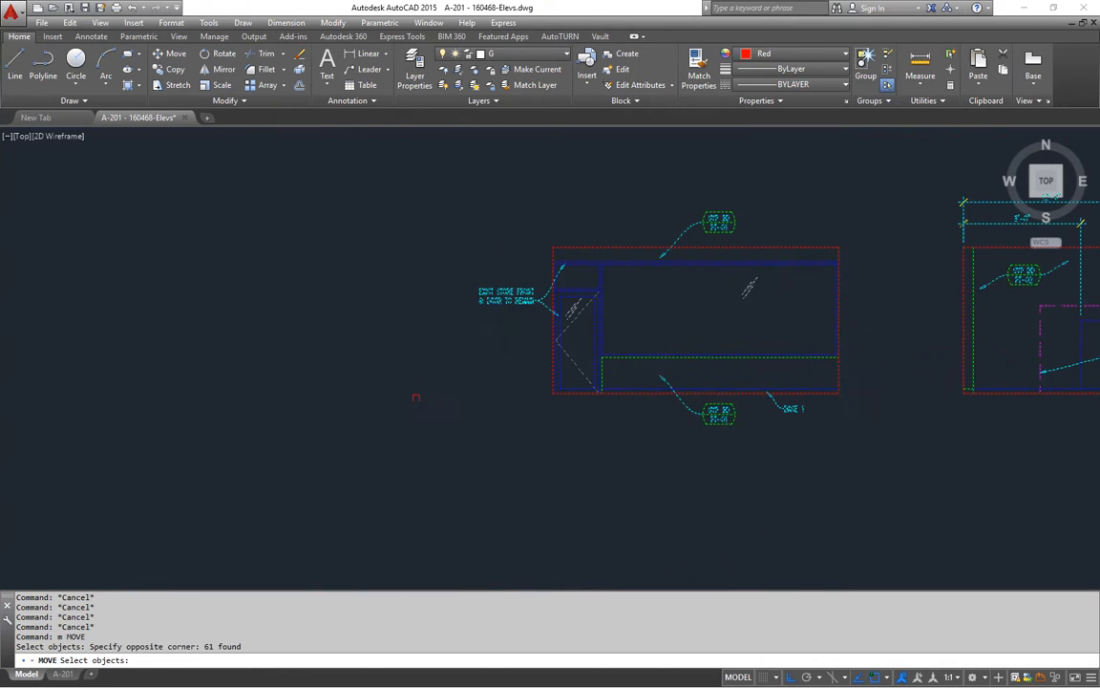
{"action": "left_click", "coordinate": [570, 399]}
{"action": "scroll", "coordinate": [543, 385], "scroll_direction": "down", "scroll_amount": 2}
{"action": "scroll", "coordinate": [478, 297], "scroll_direction": "up", "scroll_amount": 5}
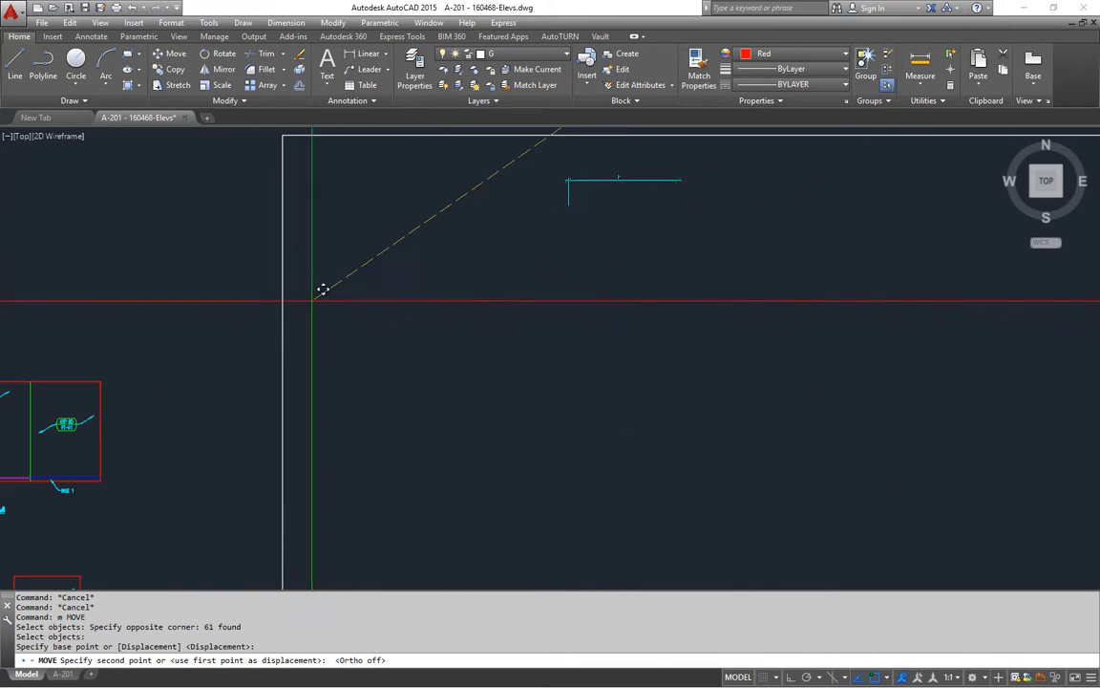
{"action": "left_click", "coordinate": [366, 293]}
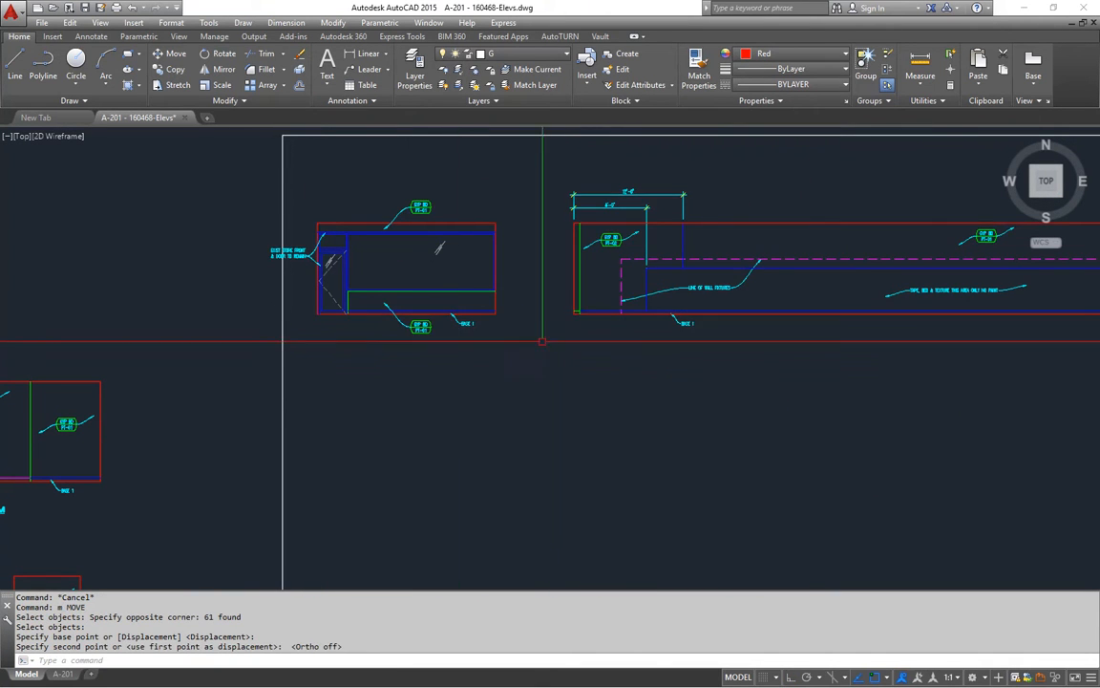
Step: Move the previous selection of two elevations slightly farther inward from the sheet border's left edge
{"action": "key", "text": "Escape"}
{"action": "key", "text": "Escape"}
{"action": "scroll", "coordinate": [367, 293], "scroll_direction": "down", "scroll_amount": 3}
{"action": "type", "text": "m"}
{"action": "key", "text": "Return"}
{"action": "type", "text": "p"}
{"action": "key", "text": "Return"}
{"action": "scroll", "coordinate": [391, 371], "scroll_direction": "up", "scroll_amount": 3}
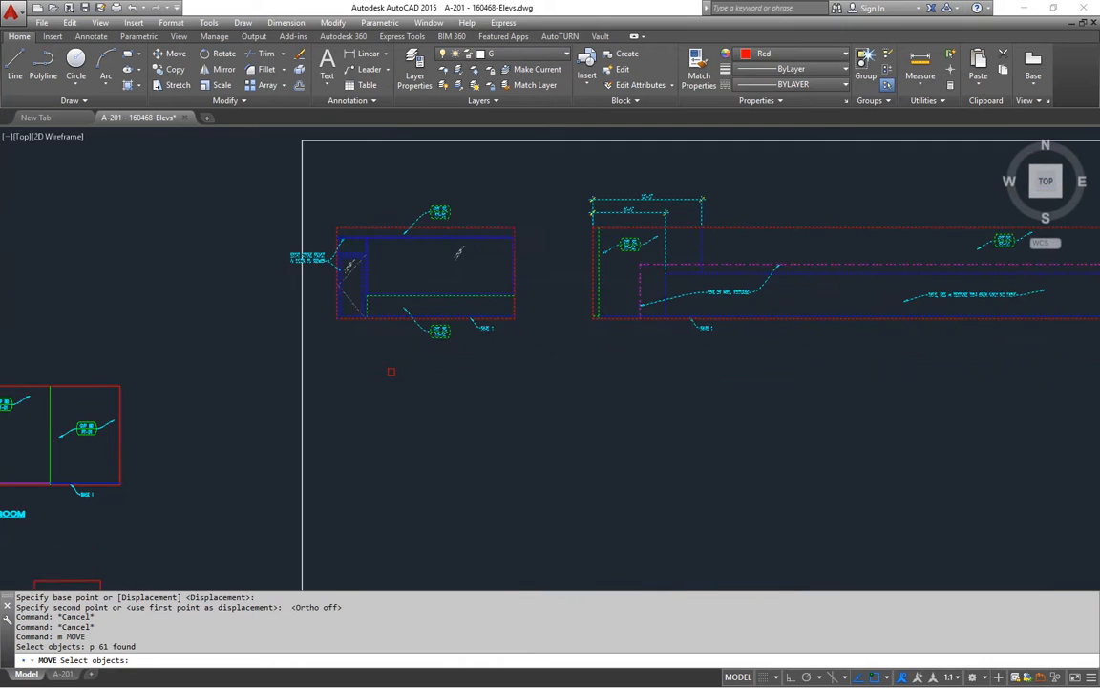
{"action": "key", "text": "Return"}
{"action": "left_click", "coordinate": [380, 351]}
{"action": "scroll", "coordinate": [439, 367], "scroll_direction": "down", "scroll_amount": 2}
{"action": "scroll", "coordinate": [440, 363], "scroll_direction": "down", "scroll_amount": 2}
{"action": "scroll", "coordinate": [658, 369], "scroll_direction": "up", "scroll_amount": 2}
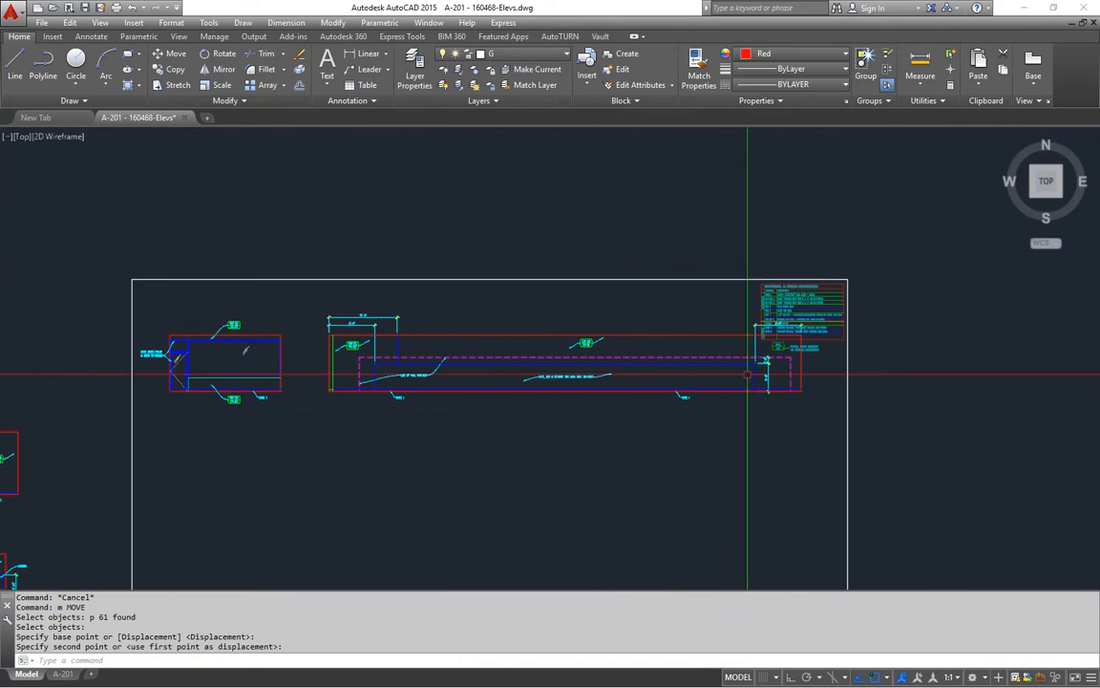
Step: Move the storefront and long wall elevations straight down about 6'-1" within the sheet border, with Ortho on
{"action": "scroll", "coordinate": [760, 314], "scroll_direction": "down", "scroll_amount": 2}
{"action": "key", "text": "Escape"}
{"action": "key", "text": "Escape"}
{"action": "scroll", "coordinate": [484, 371], "scroll_direction": "up", "scroll_amount": 2}
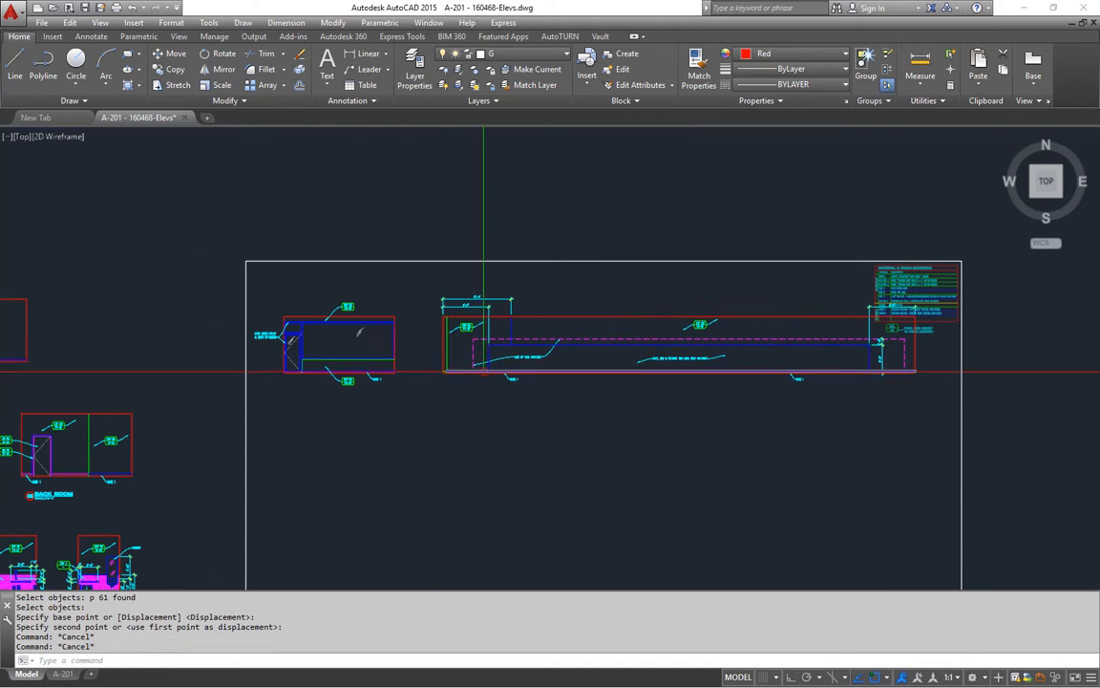
{"action": "key", "text": "Escape"}
{"action": "key", "text": "Escape"}
{"action": "mouse_move", "coordinate": [555, 427]}
{"action": "middle_mouse_down"}
{"action": "mouse_move", "coordinate": [408, 412]}
{"action": "mouse_move", "coordinate": [515, 389]}
{"action": "middle_mouse_up"}
{"action": "key", "text": "Escape"}
{"action": "key", "text": "Escape"}
{"action": "left_click", "coordinate": [184, 238]}
{"action": "left_click", "coordinate": [972, 401]}
{"action": "middle_click_drag", "start_coordinate": [858, 366], "coordinate": [849, 364]}
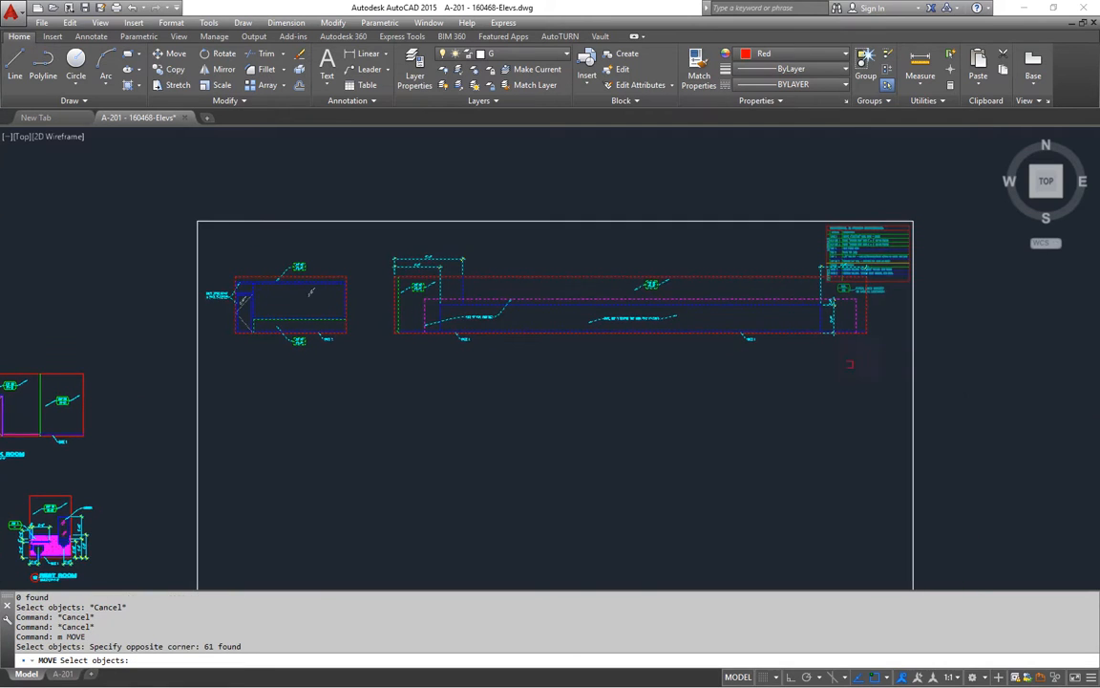
{"action": "scroll", "coordinate": [849, 364], "scroll_direction": "down", "scroll_amount": 3}
{"action": "scroll", "coordinate": [815, 337], "scroll_direction": "up", "scroll_amount": 3}
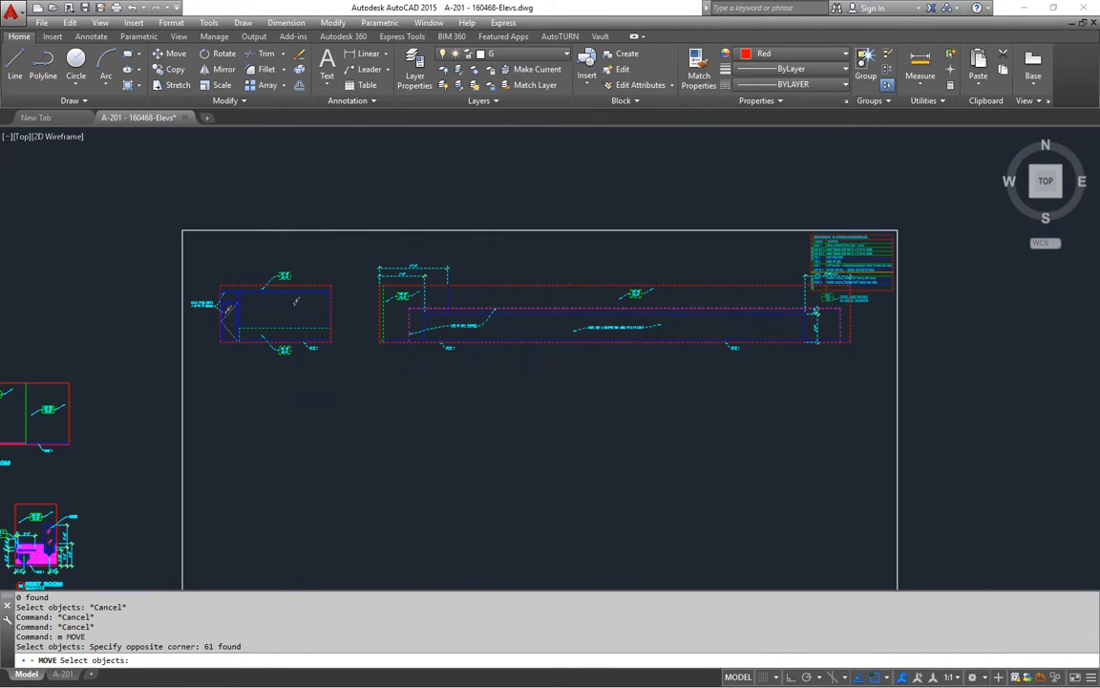
{"action": "left_click", "coordinate": [674, 385]}
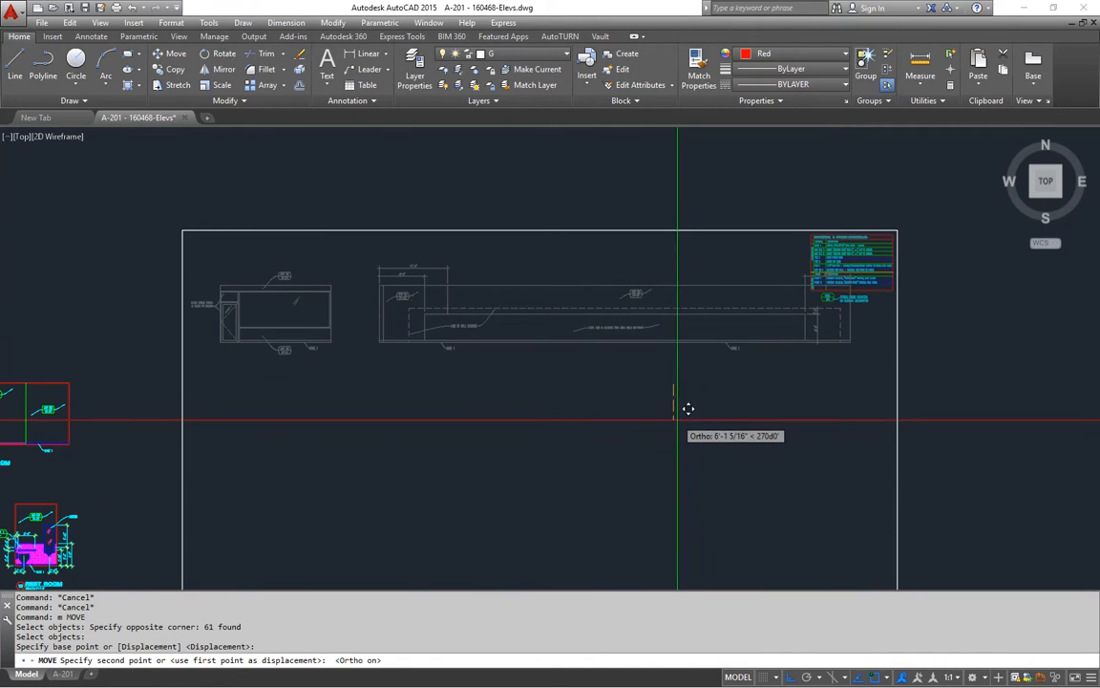
{"action": "left_click", "coordinate": [678, 419]}
Step: Move the short door wall elevation and the second long wall elevation into the sheet border as a row beneath the first two
{"action": "scroll", "coordinate": [694, 413], "scroll_direction": "down", "scroll_amount": 5}
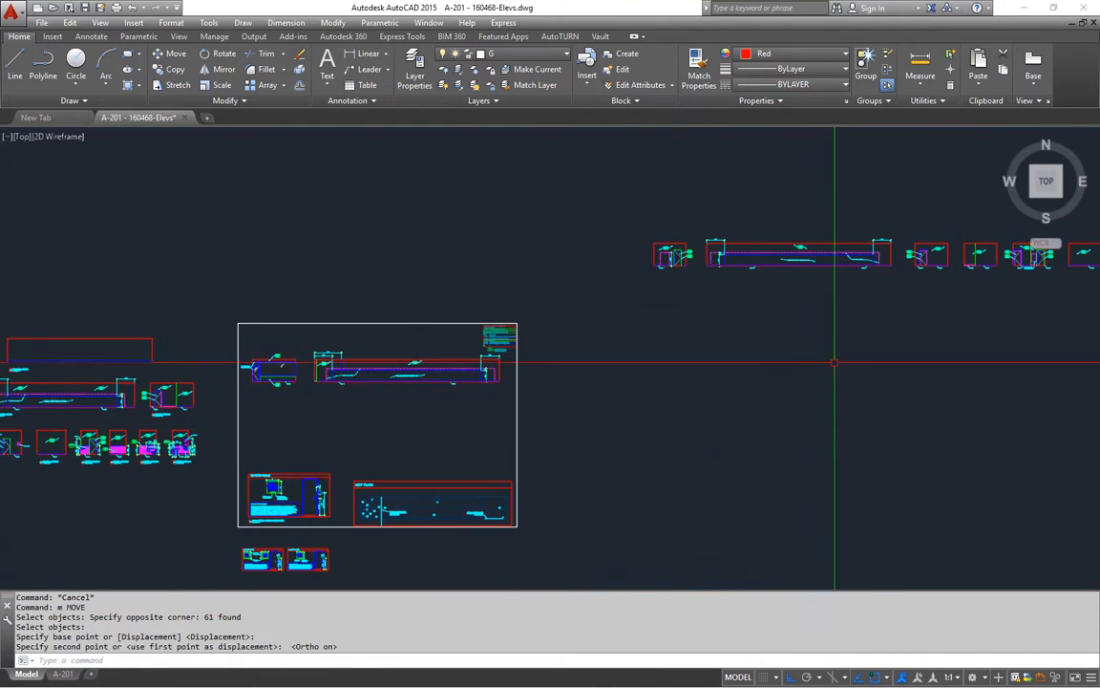
{"action": "middle_click_drag", "start_coordinate": [835, 363], "coordinate": [741, 378]}
{"action": "key", "text": "Escape"}
{"action": "type", "text": "m"}
{"action": "key", "text": "Return"}
{"action": "left_click", "coordinate": [506, 203]}
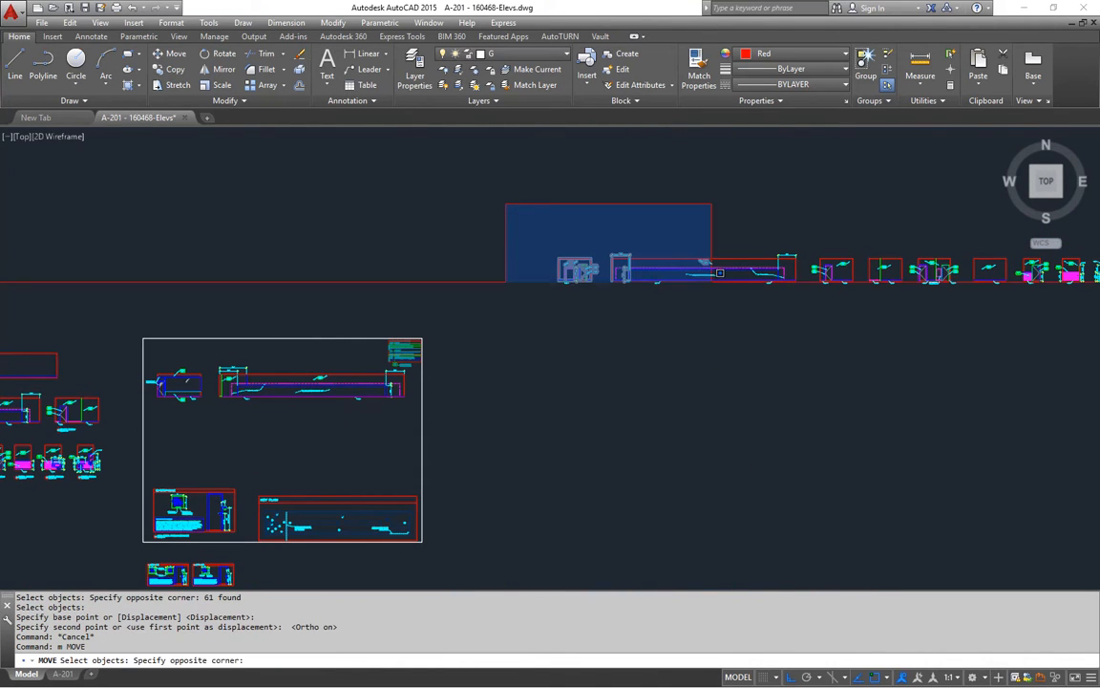
{"action": "left_click", "coordinate": [800, 302]}
{"action": "scroll", "coordinate": [865, 310], "scroll_direction": "up", "scroll_amount": 6}
{"action": "key", "text": "Return"}
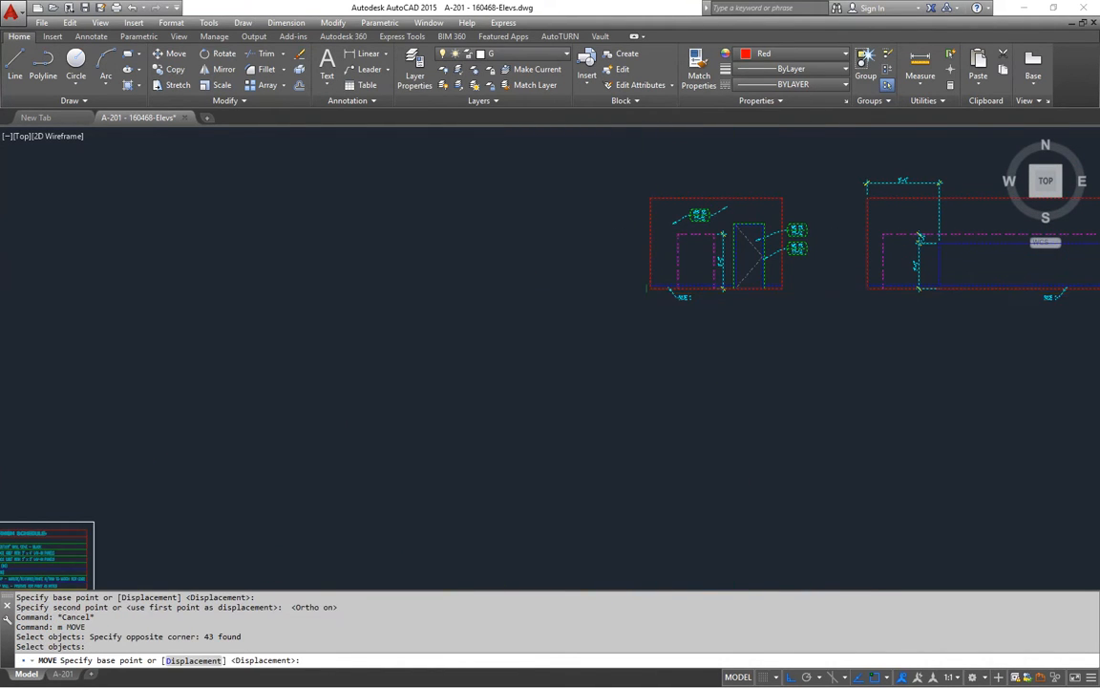
{"action": "left_click", "coordinate": [650, 288]}
{"action": "scroll", "coordinate": [573, 344], "scroll_direction": "down", "scroll_amount": 5}
{"action": "scroll", "coordinate": [614, 344], "scroll_direction": "up", "scroll_amount": 4}
{"action": "key", "text": "F8"}
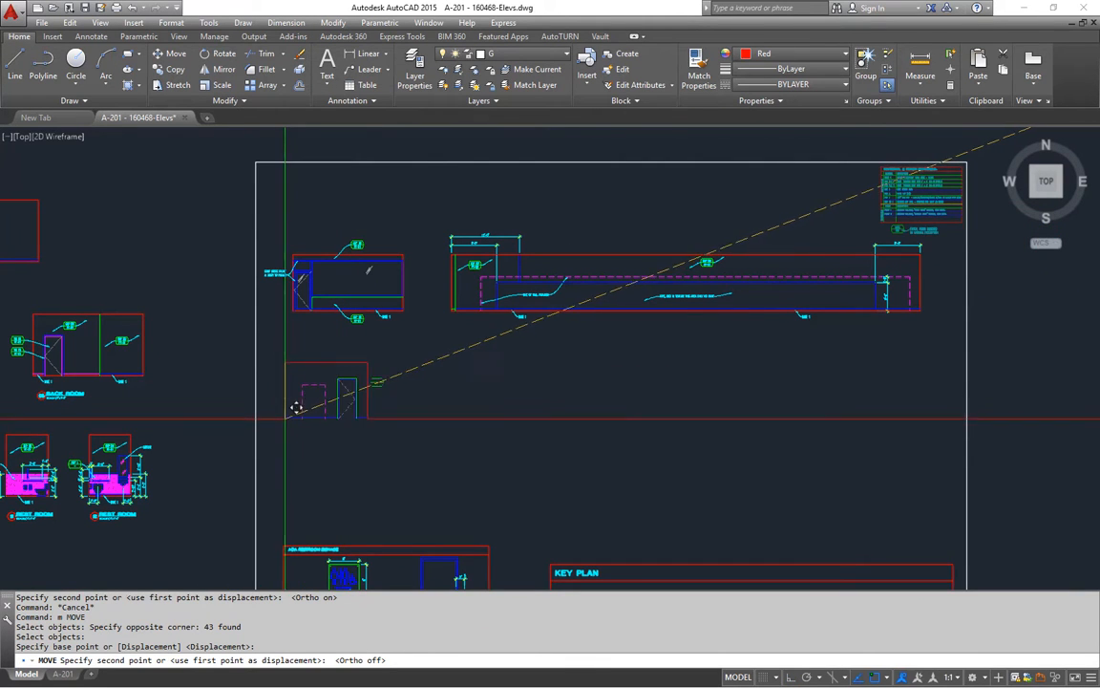
{"action": "left_click", "coordinate": [284, 420]}
Step: Move the eight remaining back room and rest room elevations to a third row, starting just above the ADA rest room signage detail
{"action": "scroll", "coordinate": [552, 305], "scroll_direction": "down", "scroll_amount": 4}
{"action": "middle_click_drag", "start_coordinate": [754, 381], "coordinate": [334, 420]}
{"action": "middle_click_drag", "start_coordinate": [874, 346], "coordinate": [615, 407]}
{"action": "key", "text": "Escape"}
{"action": "type", "text": "m"}
{"action": "key", "text": "Return"}
{"action": "left_click", "coordinate": [465, 251]}
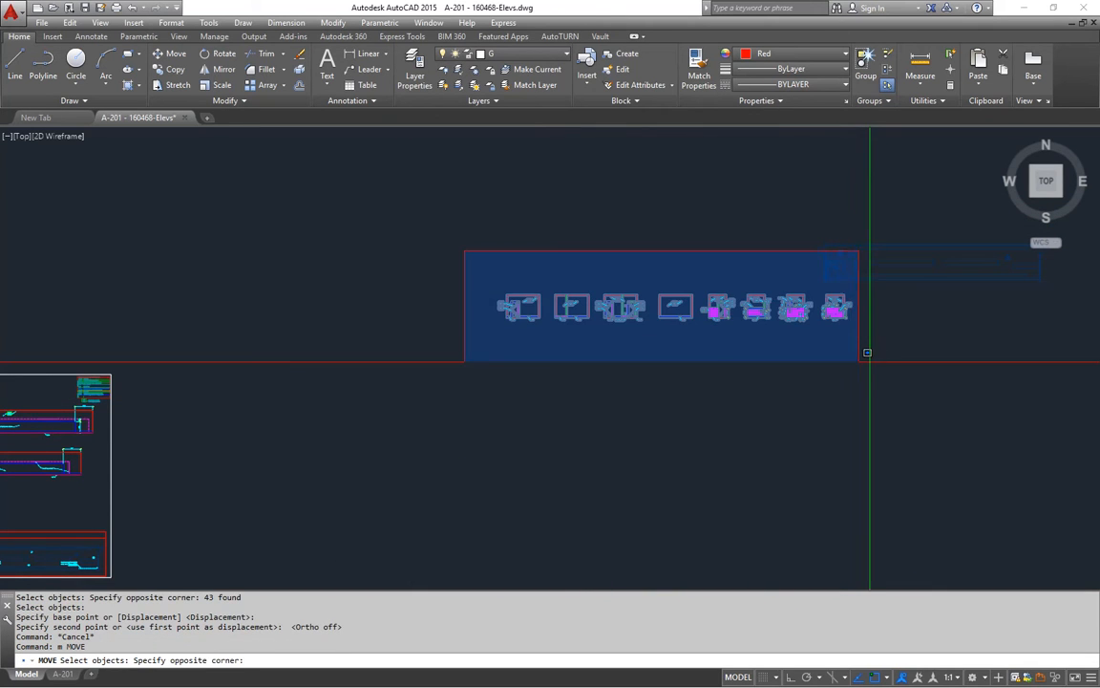
{"action": "left_click", "coordinate": [867, 352]}
{"action": "scroll", "coordinate": [555, 333], "scroll_direction": "up", "scroll_amount": 8}
{"action": "key", "text": "Return"}
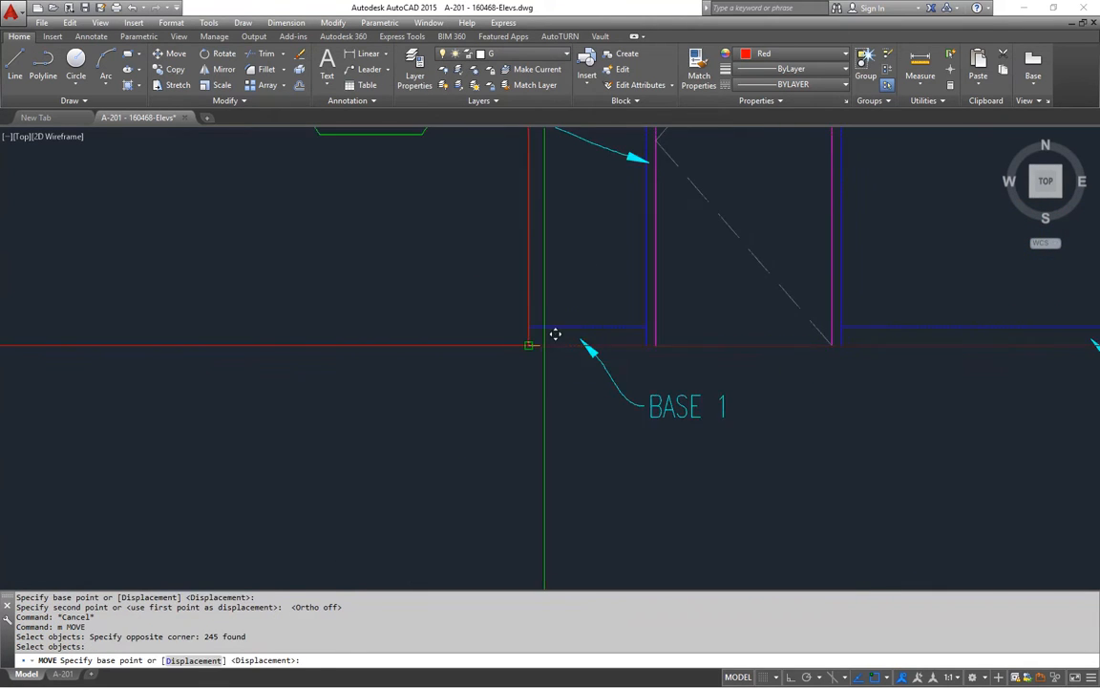
{"action": "left_click", "coordinate": [555, 333]}
{"action": "scroll", "coordinate": [453, 427], "scroll_direction": "down", "scroll_amount": 6}
{"action": "scroll", "coordinate": [626, 393], "scroll_direction": "up", "scroll_amount": 3}
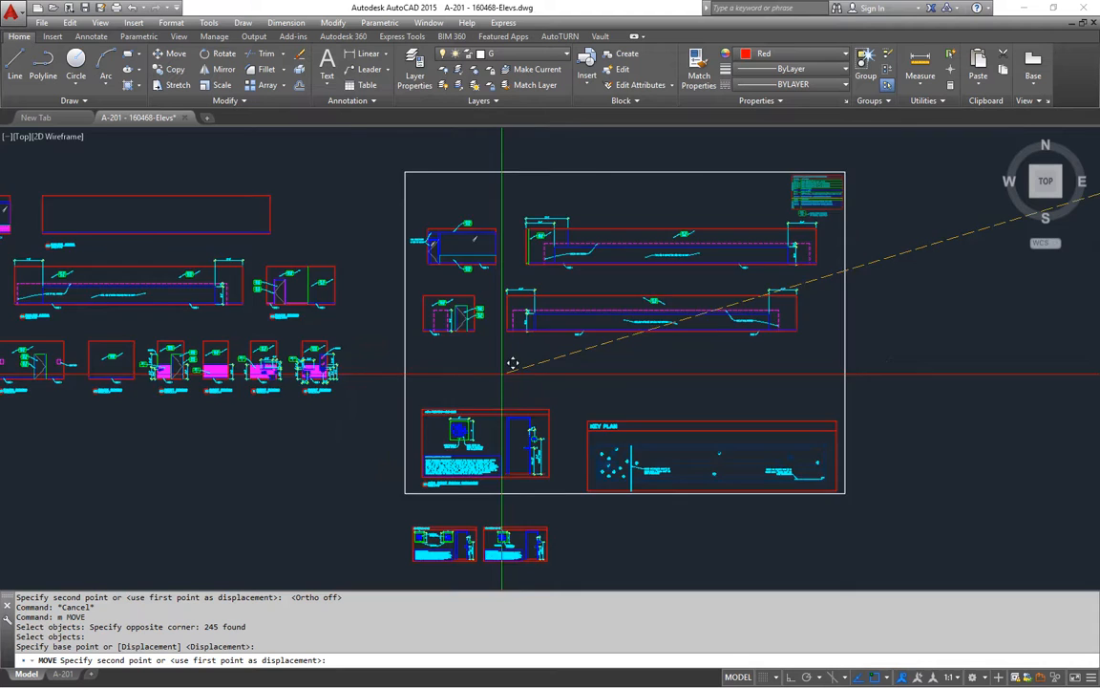
{"action": "scroll", "coordinate": [462, 381], "scroll_direction": "up", "scroll_amount": 2}
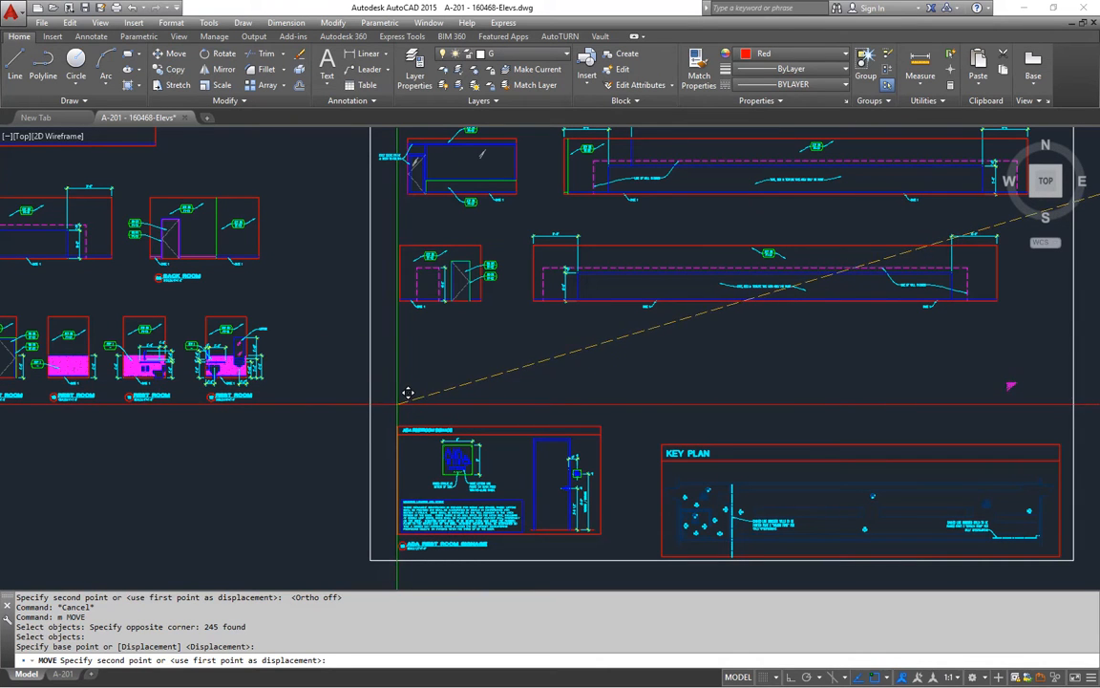
{"action": "left_click", "coordinate": [408, 393]}
{"action": "scroll", "coordinate": [459, 353], "scroll_direction": "down", "scroll_amount": 5}
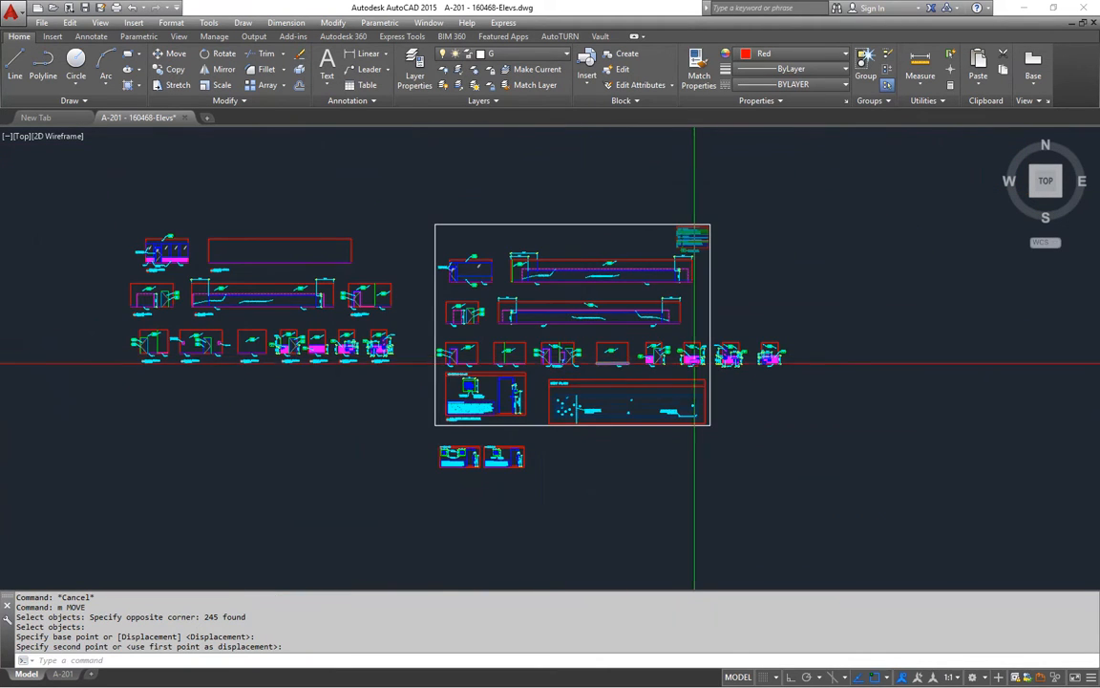
Step: Move the material and finish schedule out of the sheet border, beside its right edge
{"action": "scroll", "coordinate": [683, 220], "scroll_direction": "up", "scroll_amount": 2}
{"action": "key", "text": "Escape"}
{"action": "key", "text": "Escape"}
{"action": "scroll", "coordinate": [707, 305], "scroll_direction": "up", "scroll_amount": 4}
{"action": "type", "text": "m"}
{"action": "key", "text": "Return"}
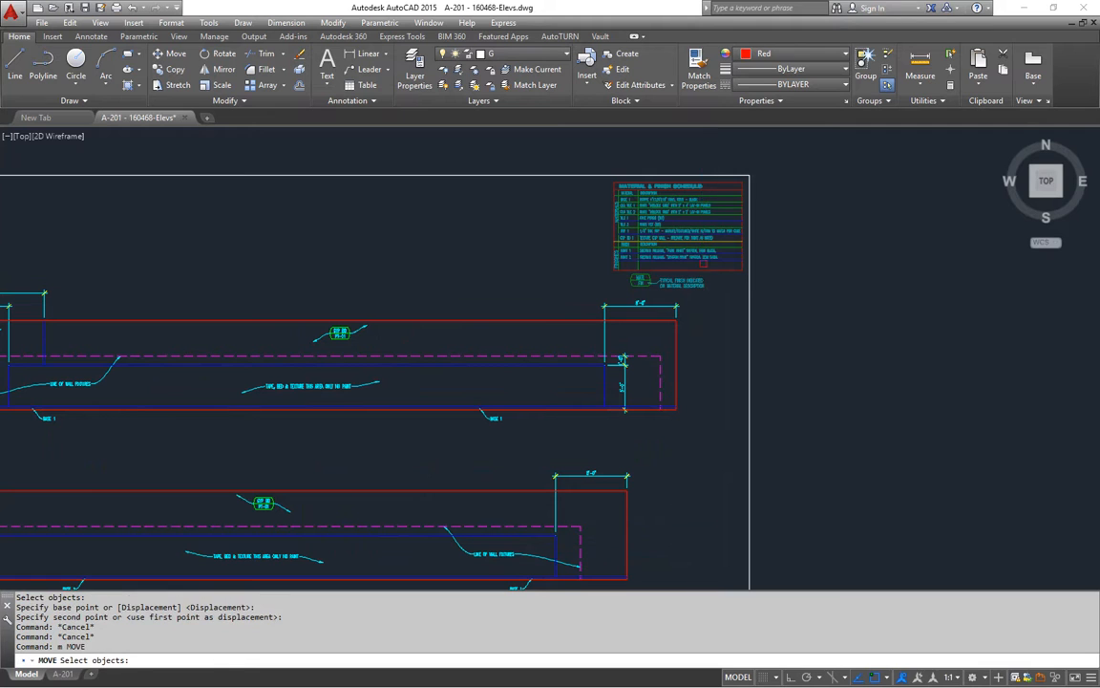
{"action": "left_click", "coordinate": [694, 242]}
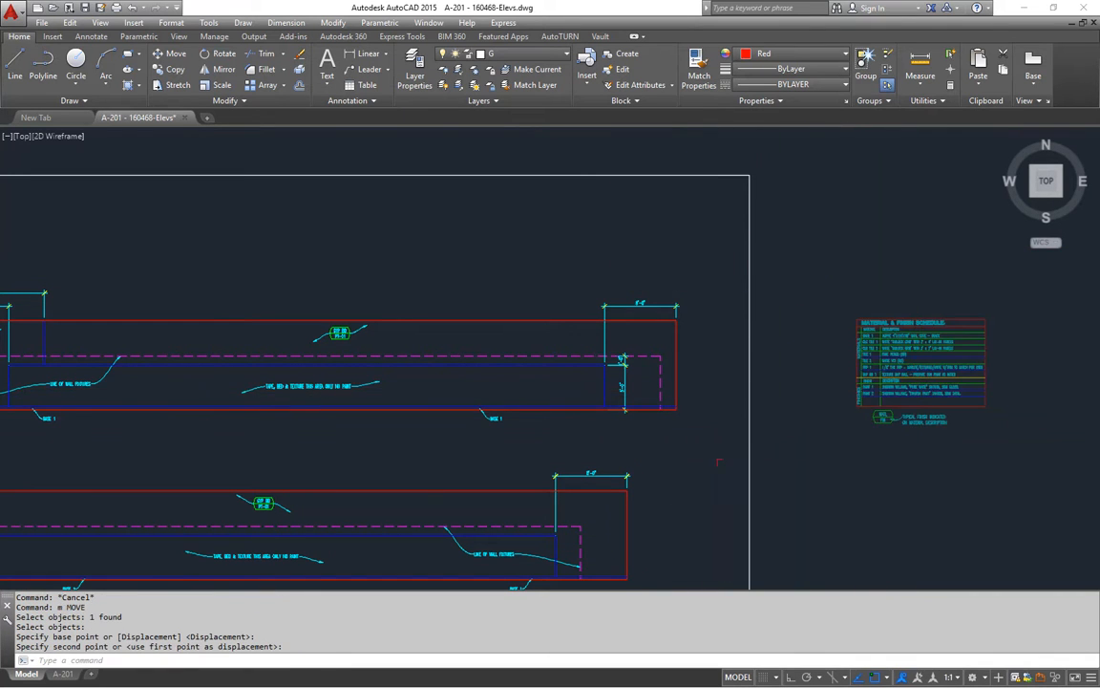
Step: Move the first two elevation rows up together so they start just below the sheet border's upper edge
{"action": "scroll", "coordinate": [639, 368], "scroll_direction": "down", "scroll_amount": 4}
{"action": "key", "text": "Escape"}
{"action": "key", "text": "Escape"}
{"action": "scroll", "coordinate": [571, 366], "scroll_direction": "up", "scroll_amount": 2}
{"action": "scroll", "coordinate": [571, 367], "scroll_direction": "down", "scroll_amount": 2}
{"action": "type", "text": "m"}
{"action": "key", "text": "Return"}
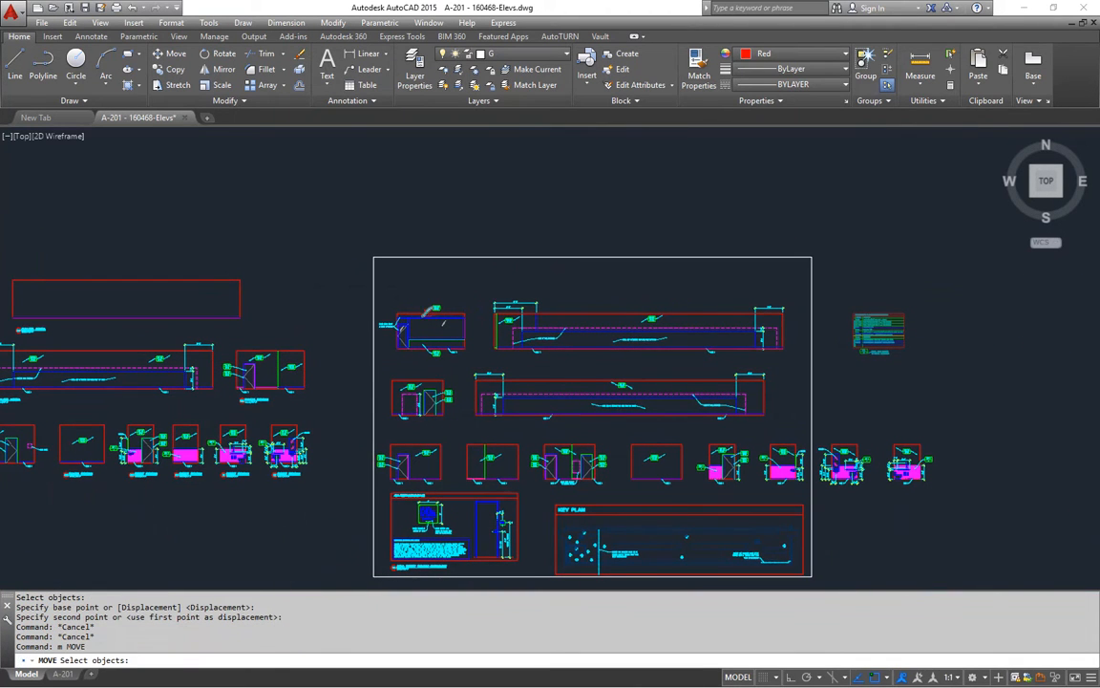
{"action": "left_click", "coordinate": [822, 430]}
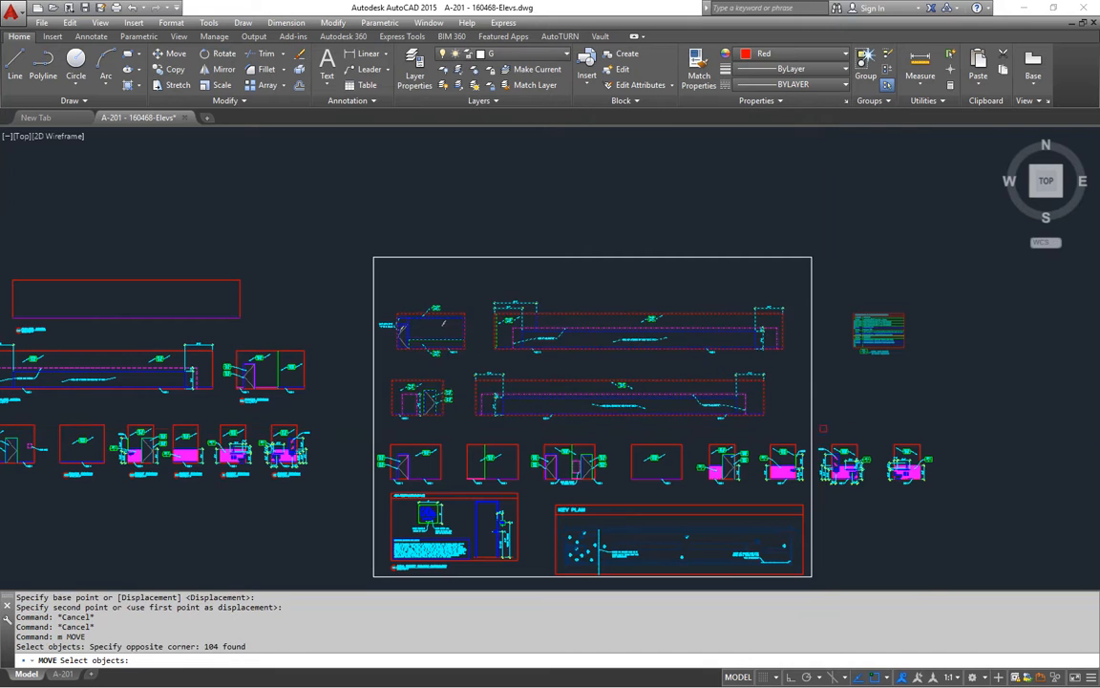
{"action": "scroll", "coordinate": [416, 288], "scroll_direction": "up", "scroll_amount": 5}
{"action": "key", "text": "Return"}
{"action": "left_click", "coordinate": [410, 326]}
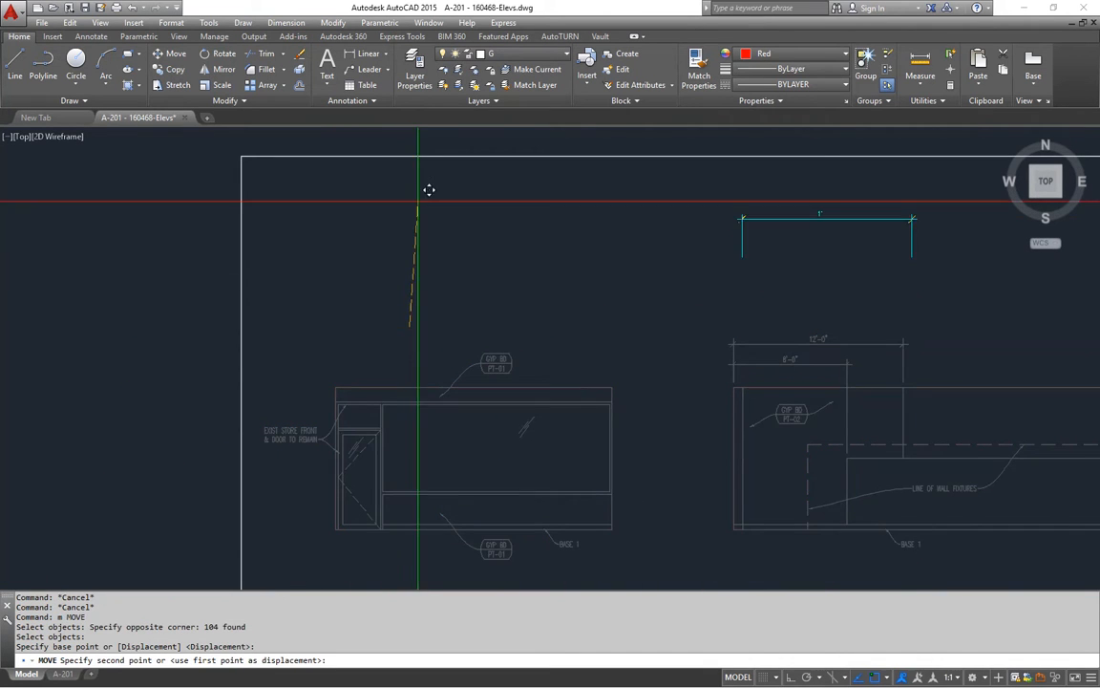
{"action": "scroll", "coordinate": [438, 191], "scroll_direction": "down", "scroll_amount": 5}
{"action": "scroll", "coordinate": [458, 319], "scroll_direction": "up", "scroll_amount": 4}
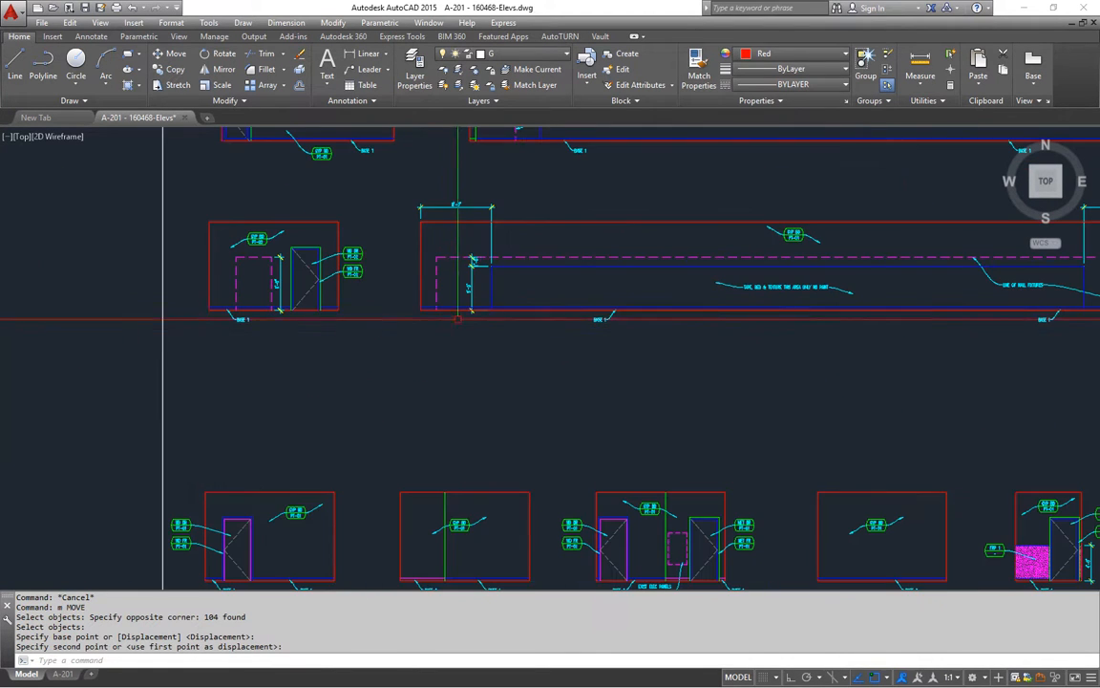
{"action": "scroll", "coordinate": [462, 301], "scroll_direction": "down", "scroll_amount": 2}
{"action": "middle_click_drag", "start_coordinate": [420, 288], "coordinate": [331, 356]}
{"action": "type", "text": "m"}
{"action": "key", "text": "Return"}
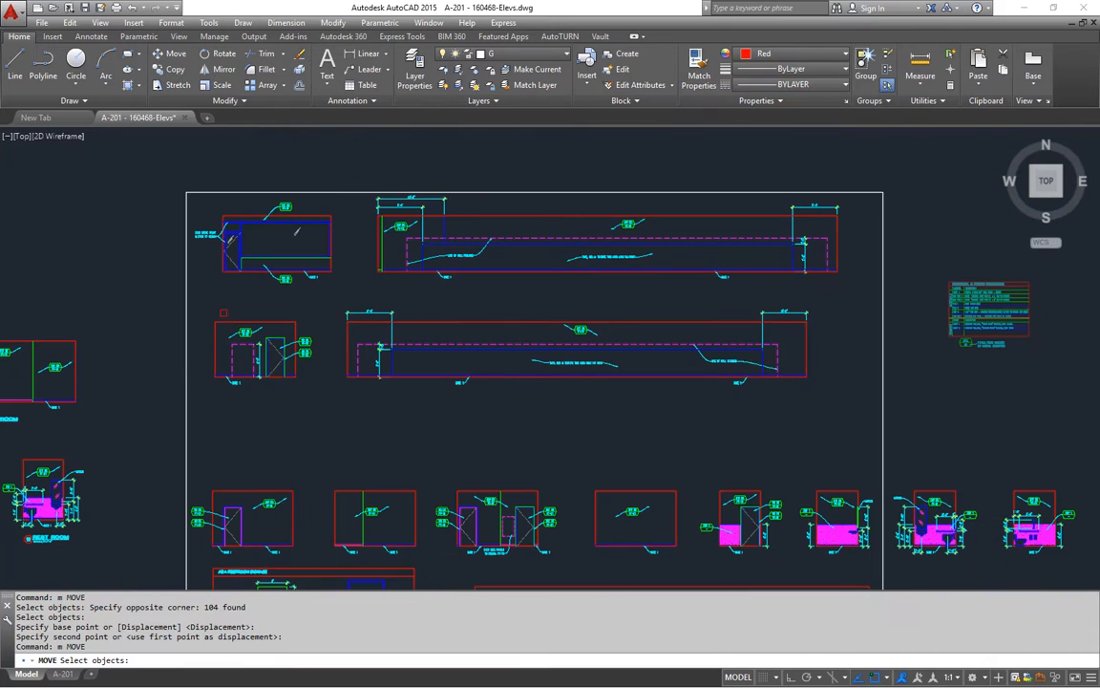
{"action": "left_click", "coordinate": [201, 303]}
{"action": "left_click", "coordinate": [840, 401]}
{"action": "key", "text": "Return"}
{"action": "key", "text": "Escape"}
{"action": "key", "text": "Escape"}
Step: Copy the 01 SALES AREA title from the original elevation to beneath the storefront elevation in the sheet border
{"action": "middle_click_drag", "start_coordinate": [392, 322], "coordinate": [803, 300]}
{"action": "middle_click_drag", "start_coordinate": [249, 322], "coordinate": [784, 357]}
{"action": "scroll", "coordinate": [423, 299], "scroll_direction": "up", "scroll_amount": 5}
{"action": "type", "text": "c"}
{"action": "key", "text": "Return"}
{"action": "left_click", "coordinate": [339, 371]}
{"action": "key", "text": "Return"}
{"action": "scroll", "coordinate": [339, 321], "scroll_direction": "up", "scroll_amount": 4}
{"action": "left_click", "coordinate": [308, 274]}
{"action": "scroll", "coordinate": [351, 307], "scroll_direction": "down", "scroll_amount": 6}
{"action": "middle_click_drag", "start_coordinate": [851, 307], "coordinate": [714, 349]}
{"action": "scroll", "coordinate": [715, 348], "scroll_direction": "up", "scroll_amount": 2}
{"action": "scroll", "coordinate": [715, 348], "scroll_direction": "down", "scroll_amount": 5}
{"action": "middle_click_drag", "start_coordinate": [785, 364], "coordinate": [584, 398]}
{"action": "scroll", "coordinate": [654, 379], "scroll_direction": "up", "scroll_amount": 4}
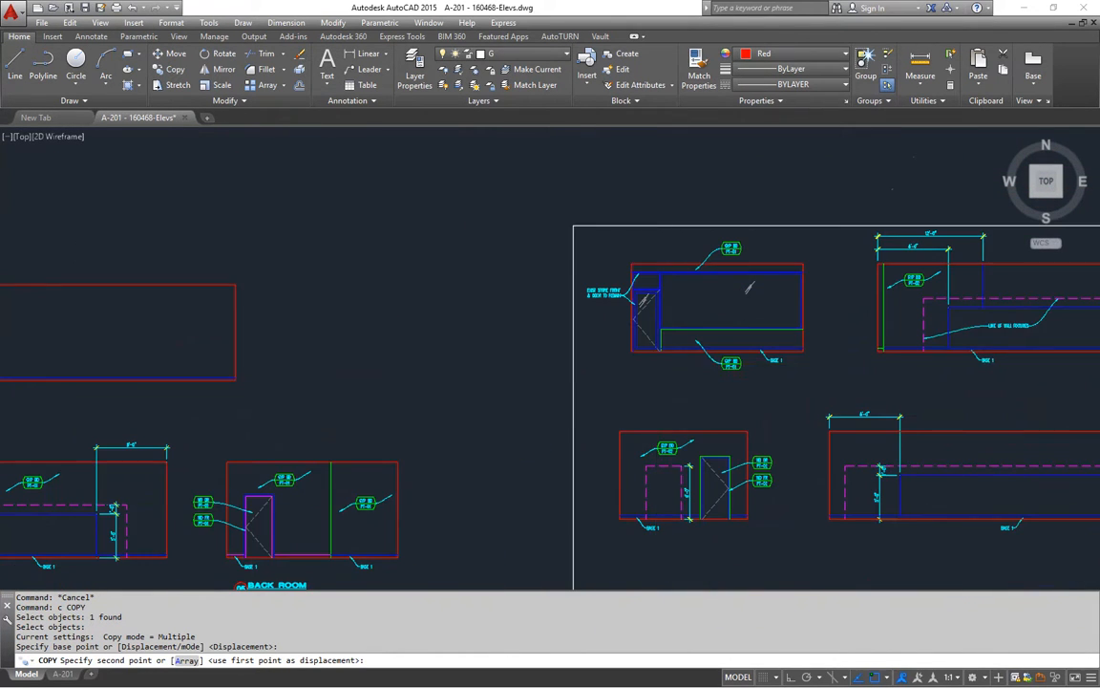
{"action": "scroll", "coordinate": [633, 319], "scroll_direction": "up", "scroll_amount": 5}
{"action": "left_click", "coordinate": [706, 437]}
{"action": "key", "text": "Escape"}
Step: Move the second-row door wall and long wall elevations straight up about 2'-0", with Ortho on
{"action": "scroll", "coordinate": [703, 442], "scroll_direction": "down", "scroll_amount": 6}
{"action": "mouse_move", "coordinate": [701, 441]}
{"action": "middle_mouse_down"}
{"action": "mouse_move", "coordinate": [535, 411]}
{"action": "mouse_move", "coordinate": [530, 444]}
{"action": "mouse_move", "coordinate": [434, 402]}
{"action": "mouse_move", "coordinate": [344, 384]}
{"action": "middle_mouse_up"}
{"action": "key", "text": "Escape"}
{"action": "scroll", "coordinate": [433, 399], "scroll_direction": "down", "scroll_amount": 2}
{"action": "left_click", "coordinate": [135, 330]}
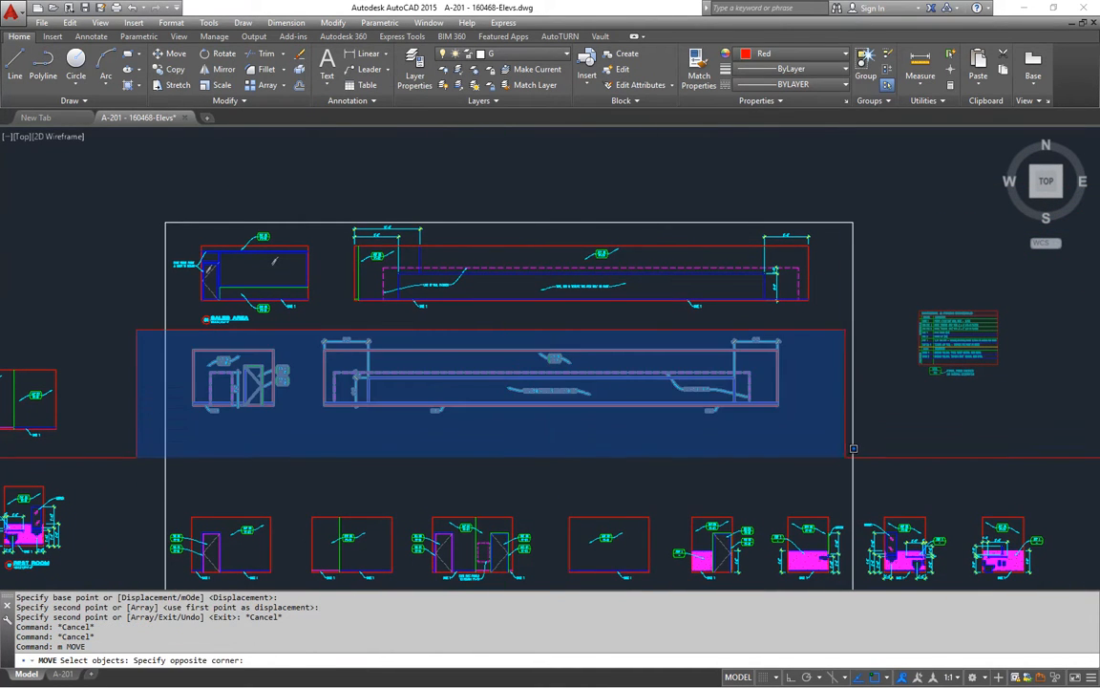
{"action": "left_click", "coordinate": [761, 411]}
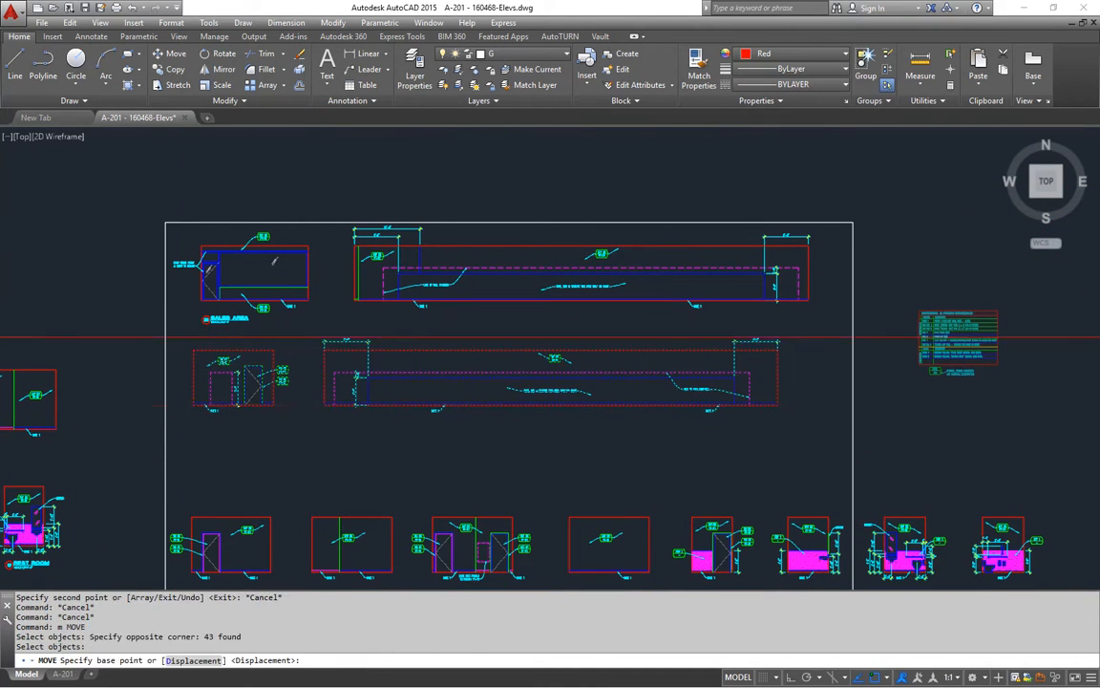
{"action": "left_click", "coordinate": [132, 337]}
{"action": "key", "text": "F8"}
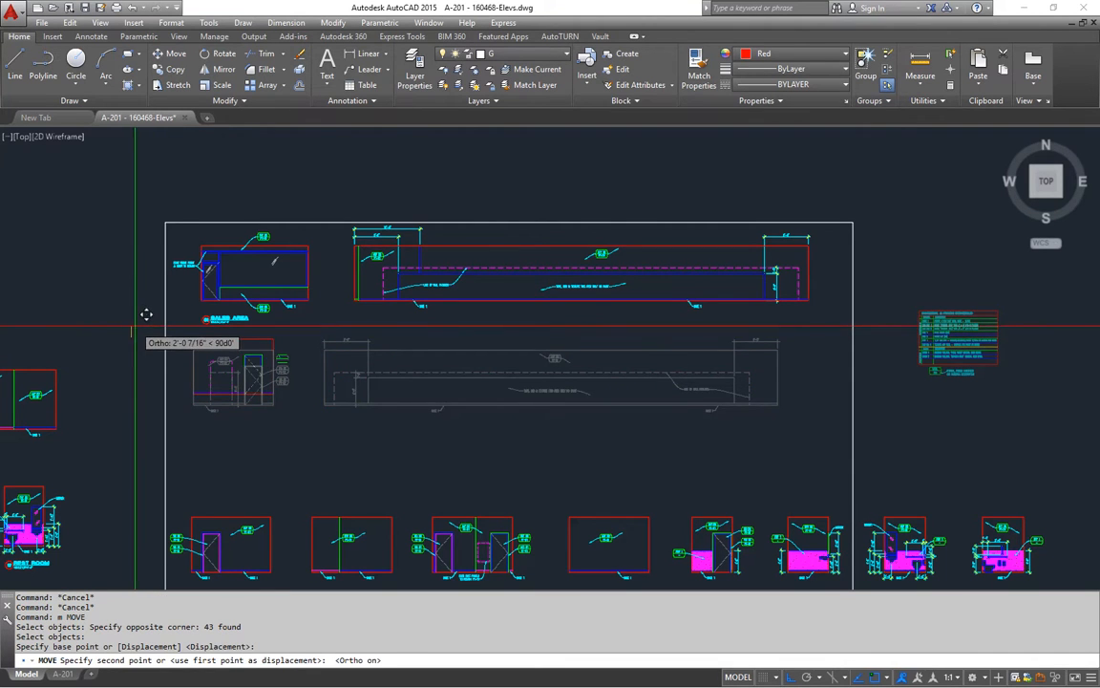
{"action": "left_click", "coordinate": [146, 314]}
Step: Move the four back room elevations straight up to form a row just beneath the second row
{"action": "middle_click_drag", "start_coordinate": [238, 400], "coordinate": [250, 263]}
{"action": "key", "text": "Escape"}
{"action": "key", "text": "Escape"}
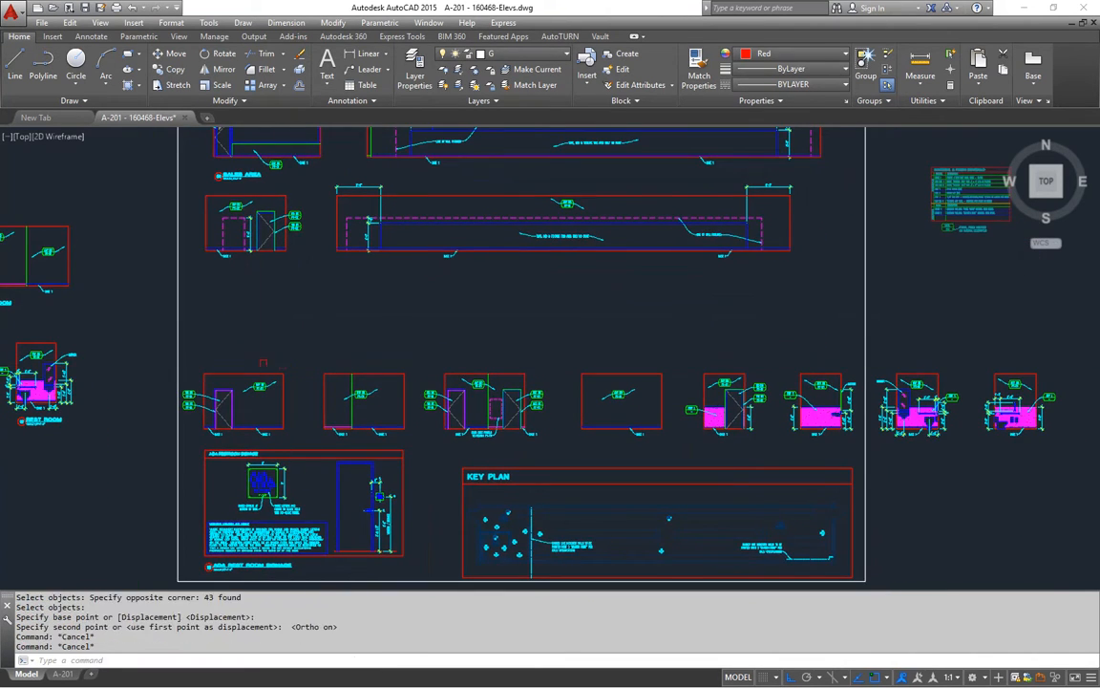
{"action": "type", "text": "m"}
{"action": "key", "text": "Return"}
{"action": "left_click", "coordinate": [156, 315]}
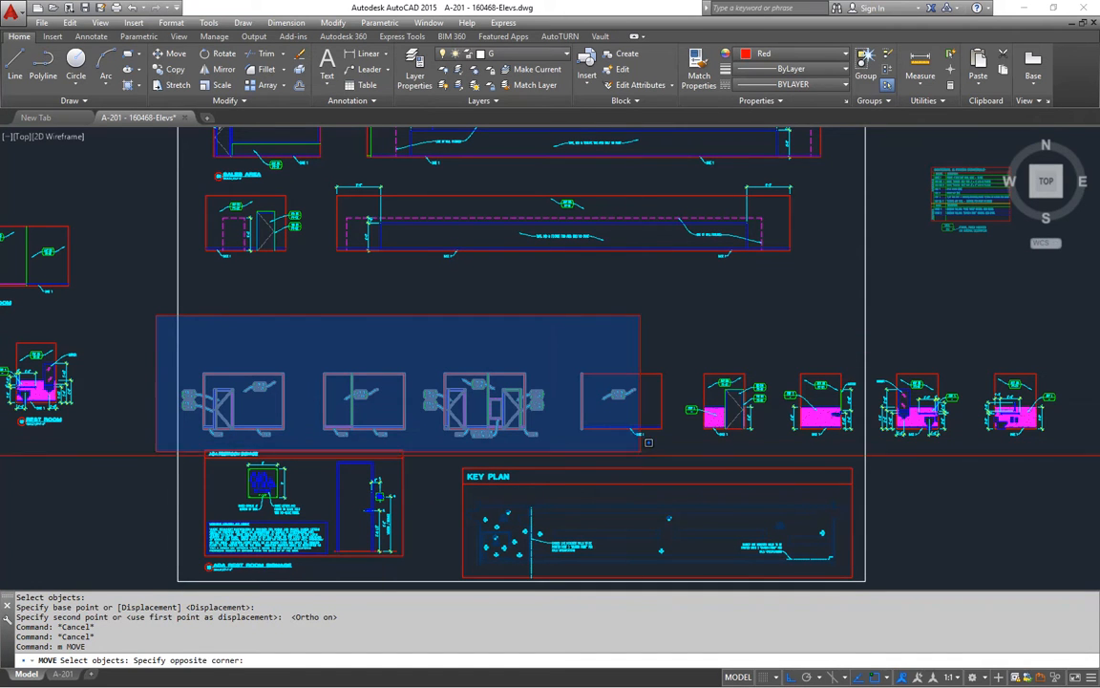
{"action": "left_click", "coordinate": [683, 436]}
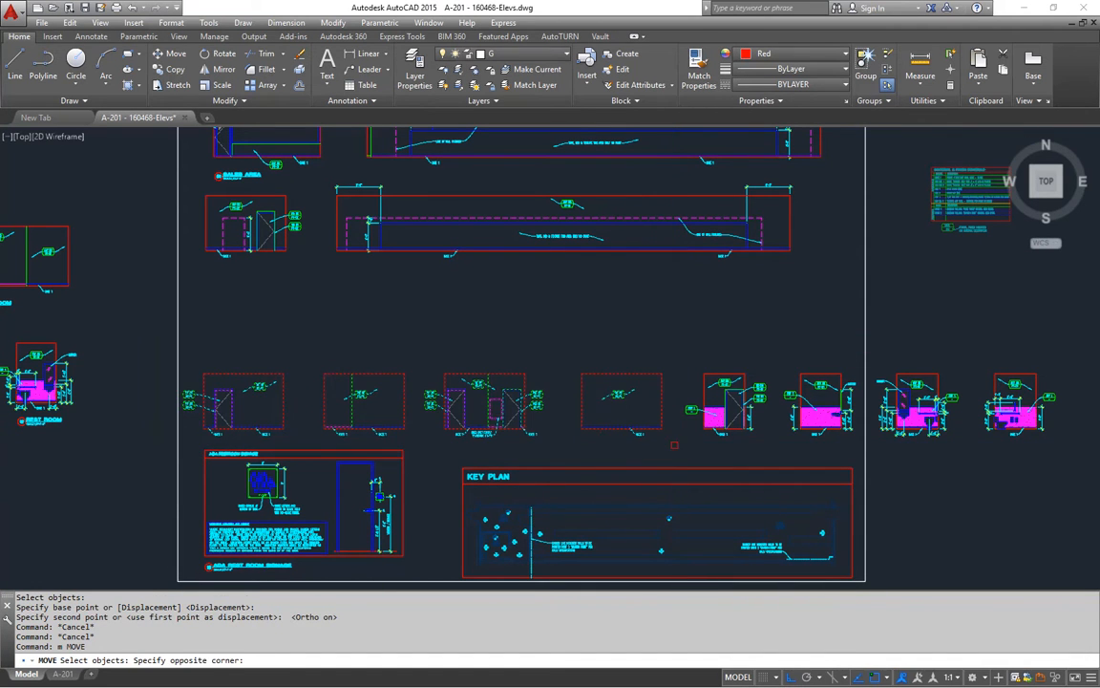
{"action": "key", "text": "Return"}
{"action": "left_click", "coordinate": [133, 364]}
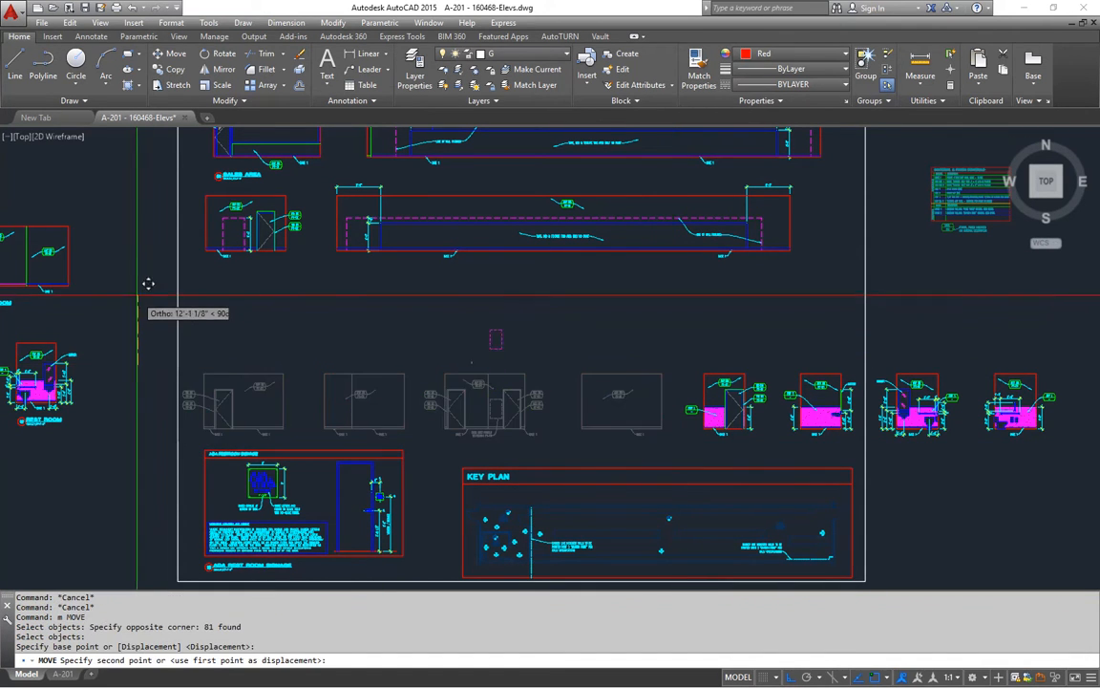
{"action": "left_click", "coordinate": [153, 277]}
Step: Move the four rest room elevations horizontally into the sheet as a fourth row, starting above the ADA rest room signage detail
{"action": "key", "text": "Return"}
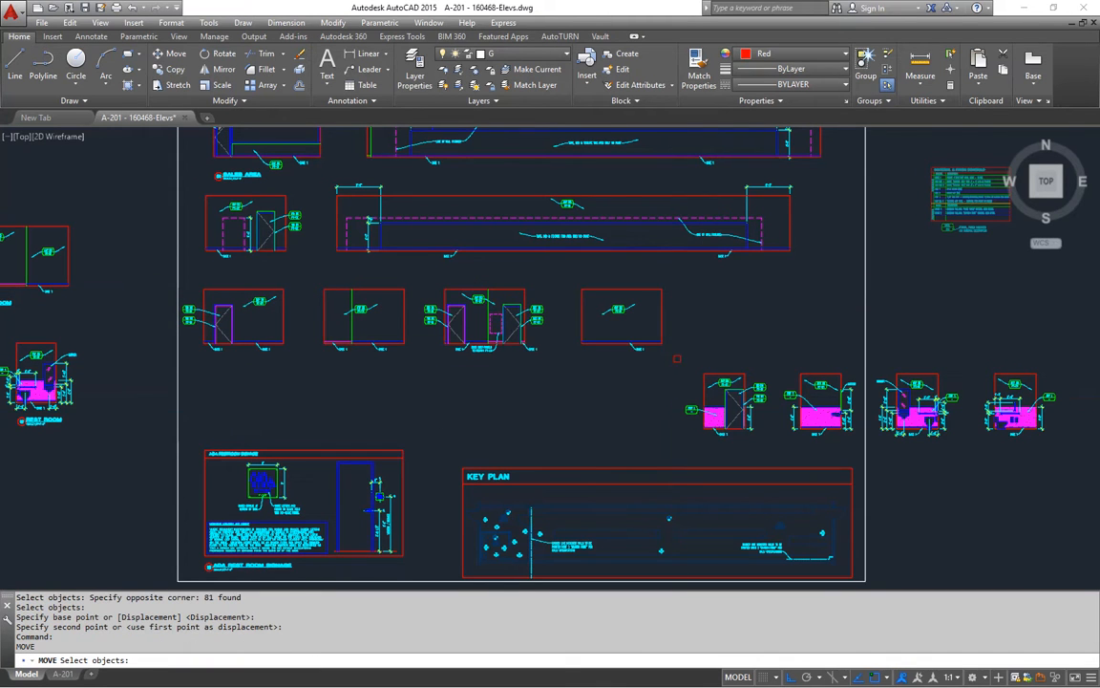
{"action": "middle_click_drag", "start_coordinate": [679, 352], "coordinate": [581, 331]}
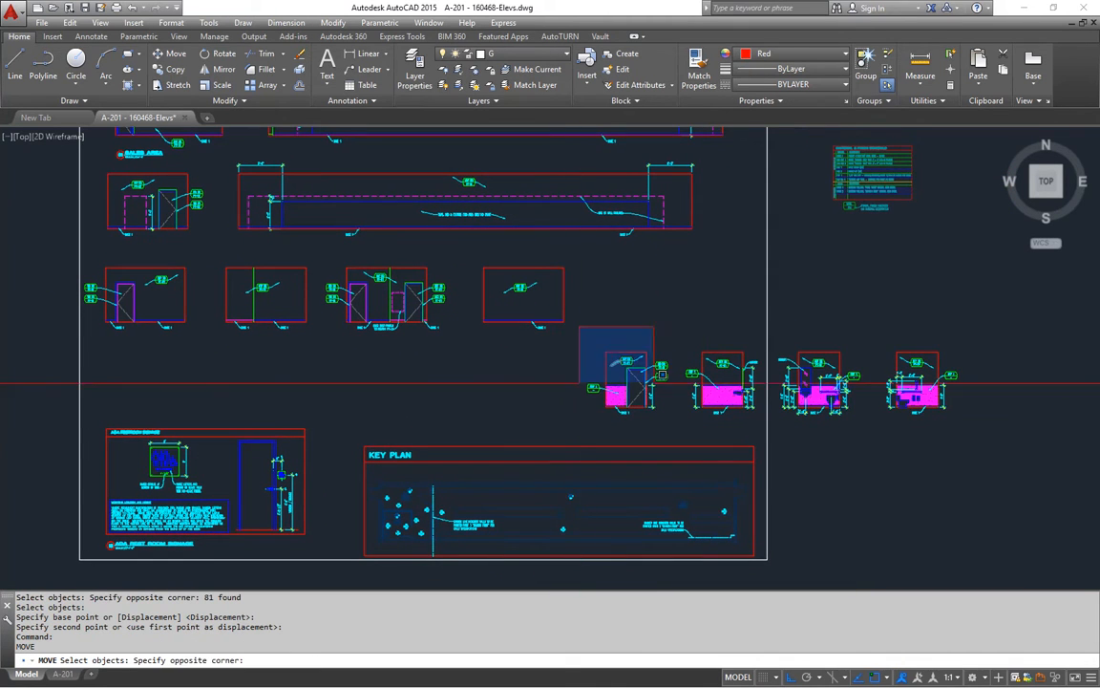
{"action": "left_click", "coordinate": [962, 437]}
{"action": "key", "text": "Return"}
{"action": "left_click", "coordinate": [606, 417]}
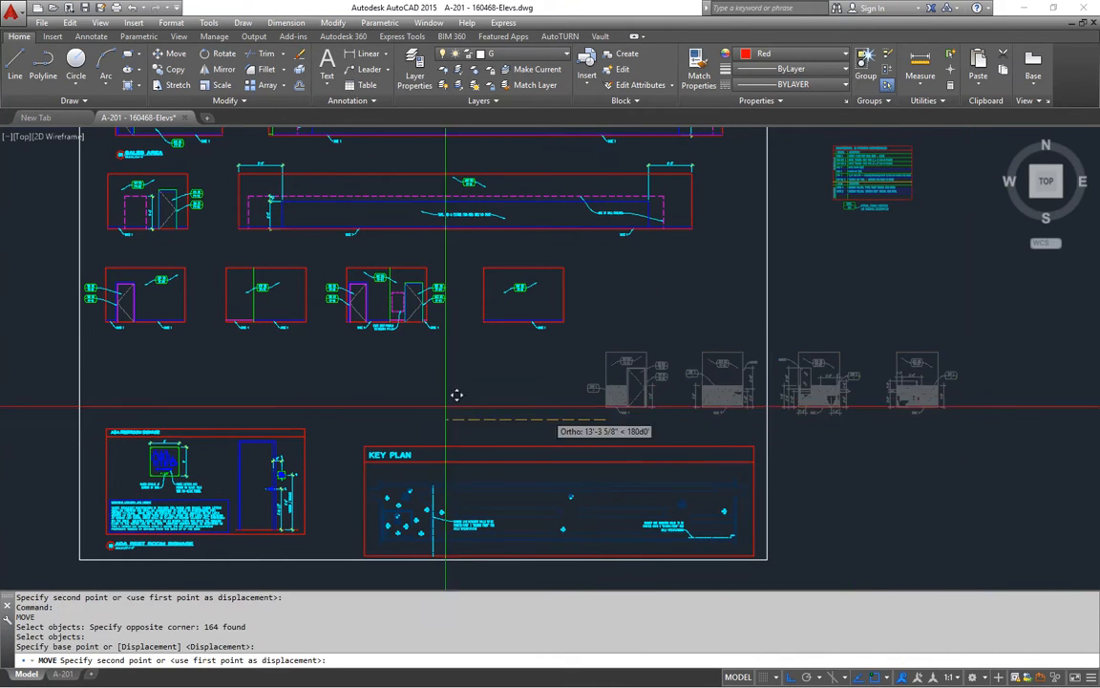
{"action": "left_click", "coordinate": [117, 391]}
Step: Move the material and finish schedule back inside the sheet border, above the key plan's right end, with Ortho off
{"action": "middle_click_drag", "start_coordinate": [853, 356], "coordinate": [828, 391]}
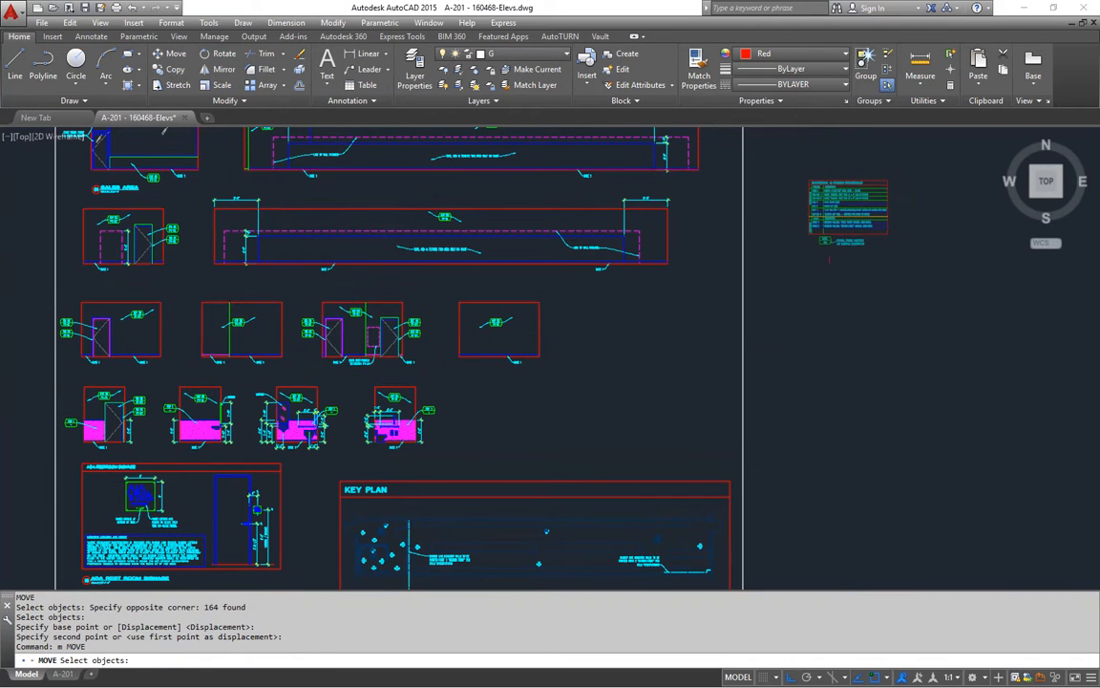
{"action": "key", "text": "Return"}
{"action": "left_click", "coordinate": [844, 231]}
{"action": "key", "text": "F8"}
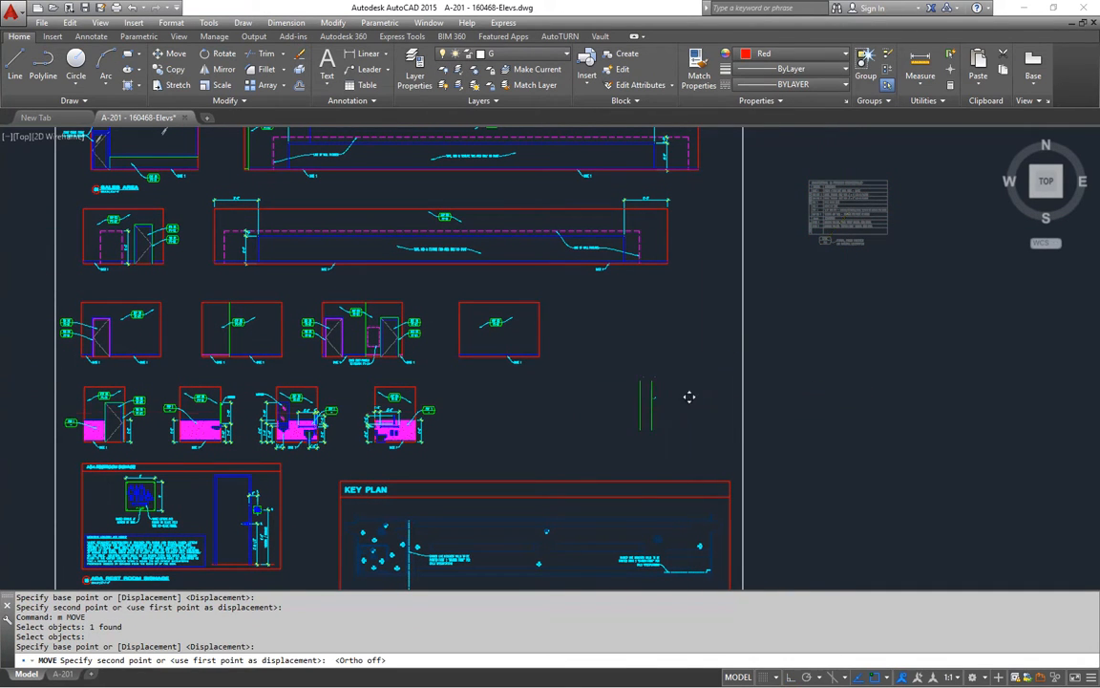
{"action": "left_click", "coordinate": [660, 420]}
Step: Copy the SALES AREA title about 28'-7" horizontally to beneath the first-row long wall elevation, with Ortho on
{"action": "middle_click_drag", "start_coordinate": [532, 405], "coordinate": [751, 364]}
{"action": "middle_click_drag", "start_coordinate": [647, 371], "coordinate": [654, 475]}
{"action": "scroll", "coordinate": [596, 437], "scroll_direction": "up", "scroll_amount": 3}
{"action": "middle_click_drag", "start_coordinate": [596, 436], "coordinate": [616, 440]}
{"action": "scroll", "coordinate": [616, 440], "scroll_direction": "down", "scroll_amount": 2}
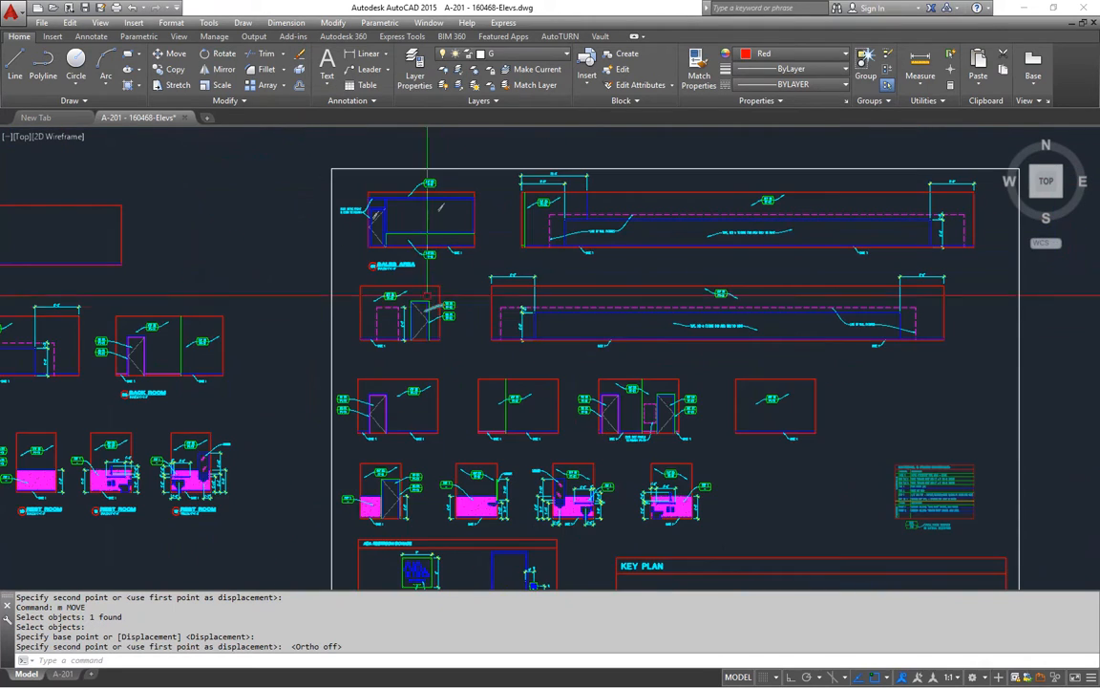
{"action": "scroll", "coordinate": [427, 296], "scroll_direction": "up", "scroll_amount": 3}
{"action": "key", "text": "Escape"}
{"action": "key", "text": "Escape"}
{"action": "left_click", "coordinate": [396, 300]}
{"action": "key", "text": "Return"}
{"action": "left_click", "coordinate": [341, 277]}
{"action": "scroll", "coordinate": [391, 296], "scroll_direction": "down", "scroll_amount": 4}
{"action": "middle_click_drag", "start_coordinate": [562, 301], "coordinate": [553, 334]}
{"action": "scroll", "coordinate": [527, 322], "scroll_direction": "up", "scroll_amount": 2}
{"action": "middle_click_drag", "start_coordinate": [528, 322], "coordinate": [532, 318]}
{"action": "key", "text": "F8"}
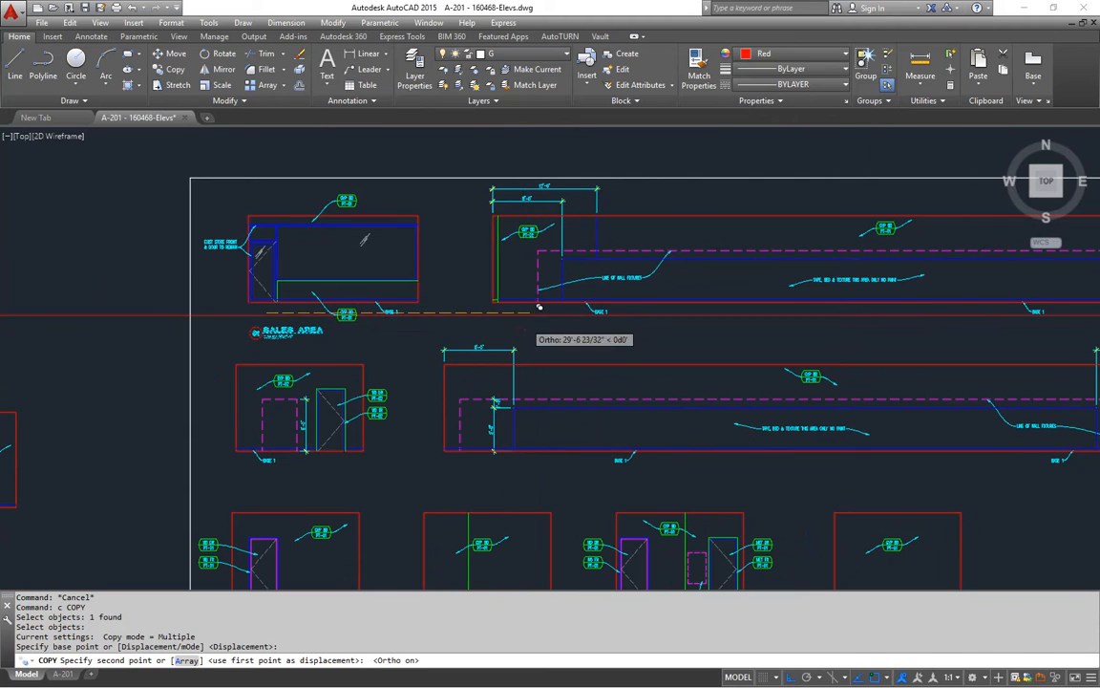
{"action": "scroll", "coordinate": [521, 313], "scroll_direction": "up", "scroll_amount": 2}
{"action": "left_click", "coordinate": [524, 313]}
{"action": "key", "text": "Escape"}
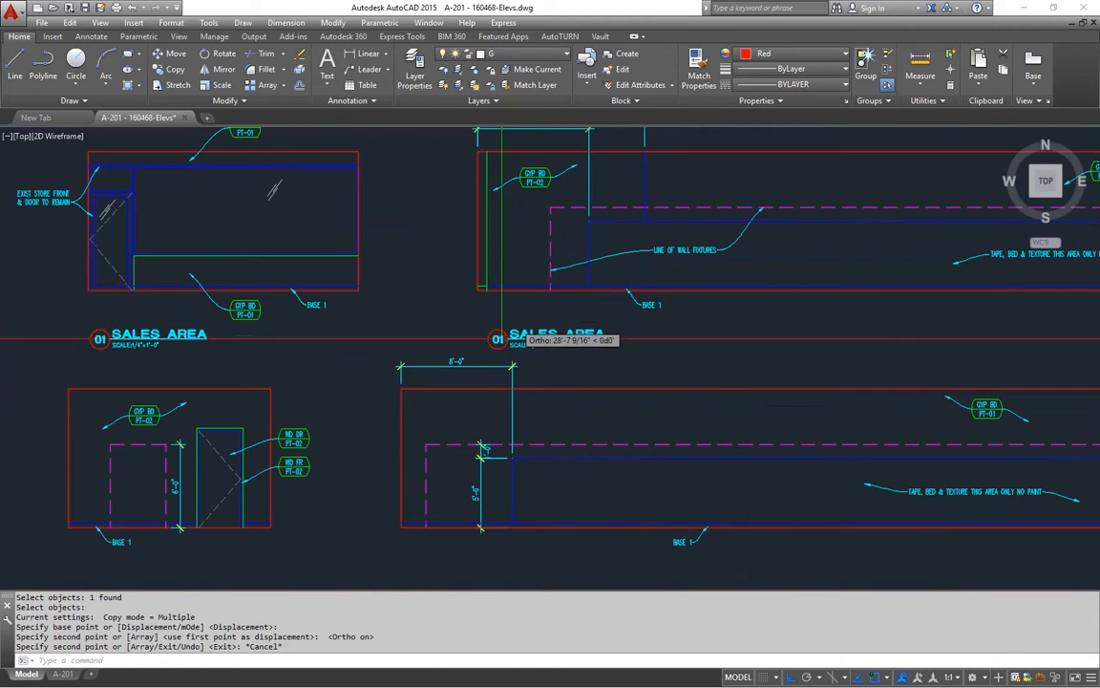
Step: Set the drawing number of the title beneath the first-row long wall elevation to 02
{"action": "double_click", "coordinate": [497, 340]}
{"action": "type", "text": "02"}
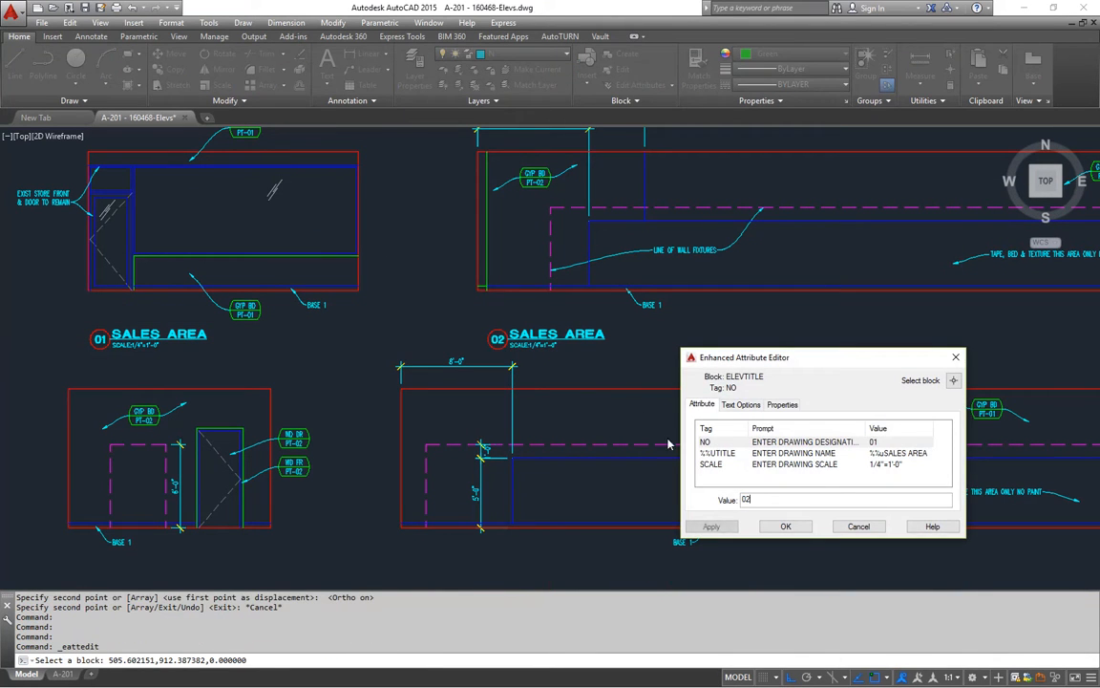
{"action": "left_click", "coordinate": [785, 526]}
Step: Copy the 01 and 02 SALES AREA titles straight down to beneath the two second-row elevations
{"action": "middle_click_drag", "start_coordinate": [406, 397], "coordinate": [559, 328]}
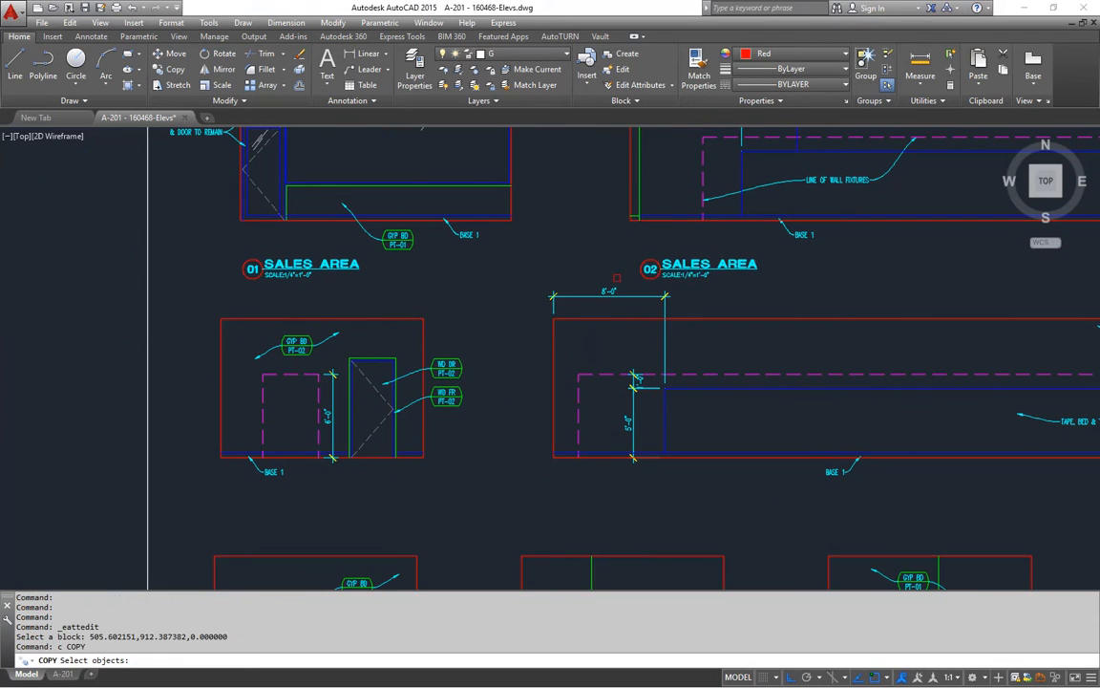
{"action": "left_click", "coordinate": [341, 221]}
{"action": "key", "text": "Return"}
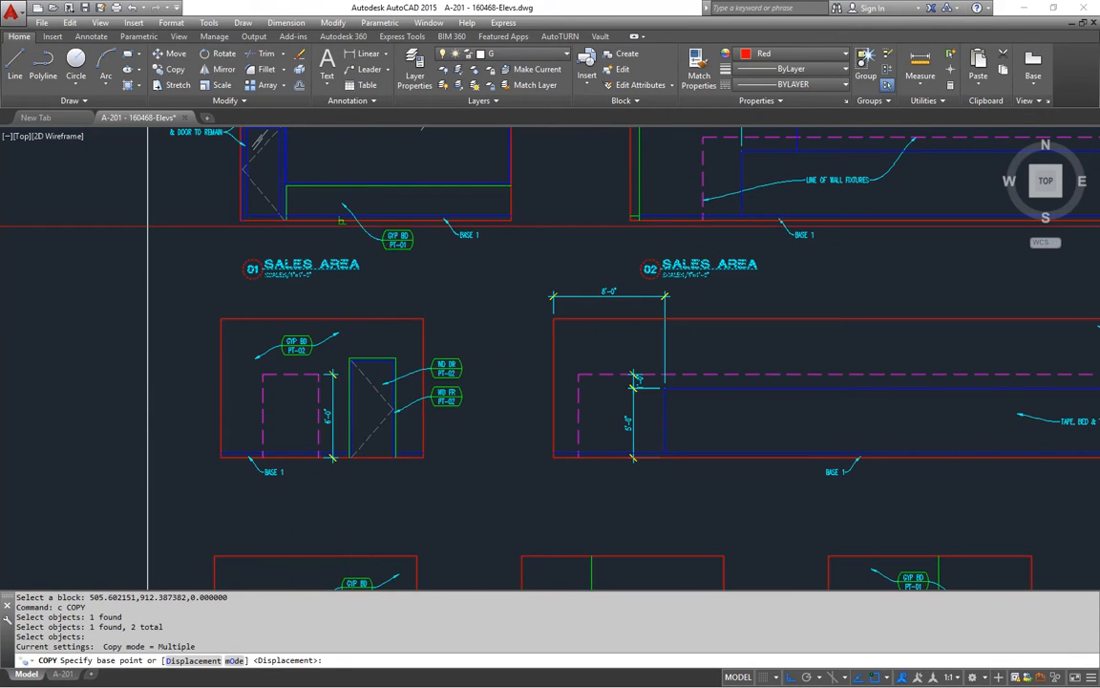
{"action": "left_click", "coordinate": [339, 222]}
{"action": "left_click", "coordinate": [363, 462]}
{"action": "key", "text": "Escape"}
Step: Renumber the two second-row SALES AREA titles as 03 and 04
{"action": "double_click", "coordinate": [250, 507]}
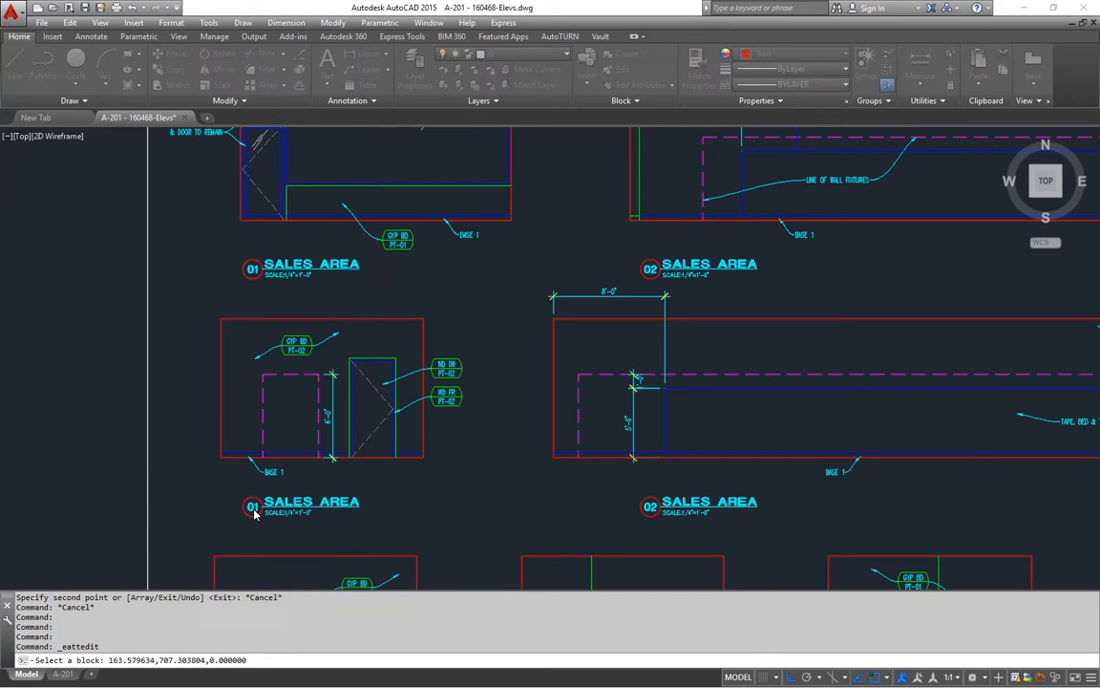
{"action": "left_click", "coordinate": [786, 527]}
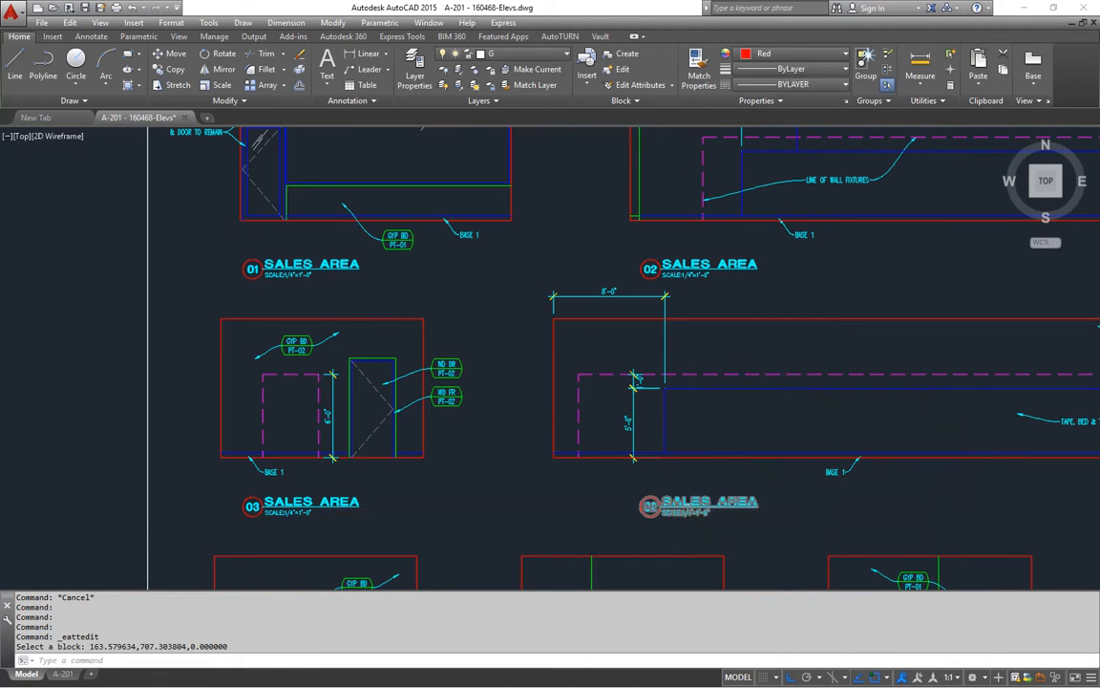
{"action": "double_click", "coordinate": [652, 506]}
{"action": "type", "text": "04"}
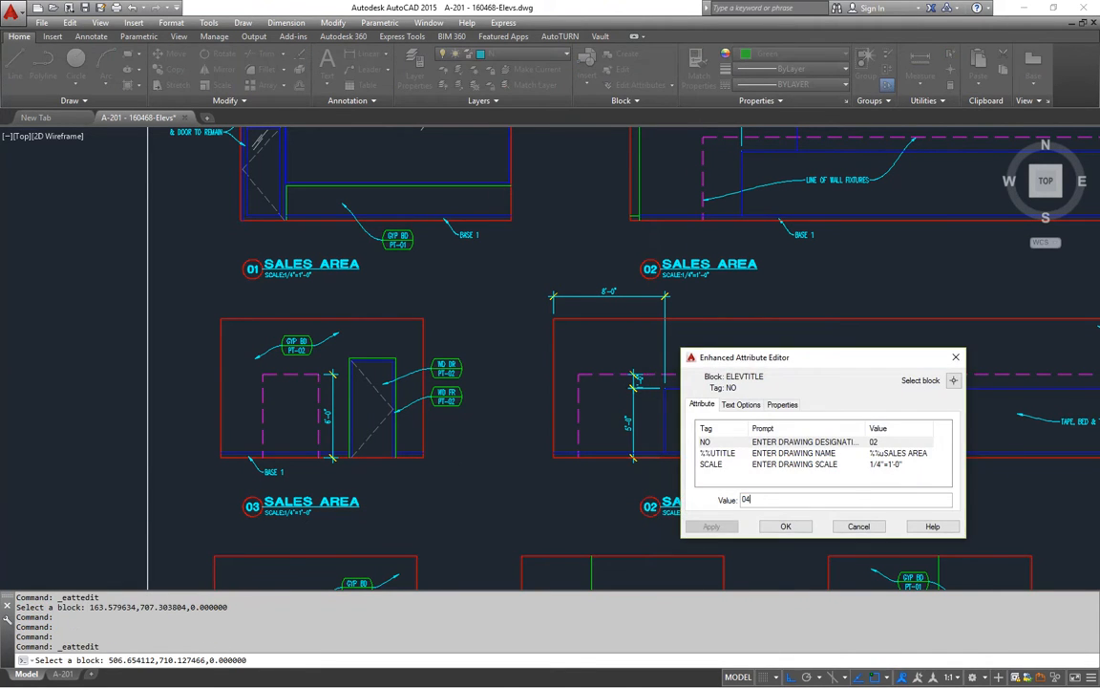
{"action": "left_click", "coordinate": [795, 530]}
Step: Copy the 05 BACK ROOM title from the original elevation to beneath the first back room elevation in the sheet
{"action": "middle_click_drag", "start_coordinate": [792, 532], "coordinate": [649, 370]}
{"action": "scroll", "coordinate": [650, 370], "scroll_direction": "down", "scroll_amount": 2}
{"action": "middle_click_drag", "start_coordinate": [622, 430], "coordinate": [678, 354]}
{"action": "middle_click_drag", "start_coordinate": [417, 405], "coordinate": [902, 418]}
{"action": "scroll", "coordinate": [464, 344], "scroll_direction": "up", "scroll_amount": 4}
{"action": "key", "text": "Escape"}
{"action": "left_click", "coordinate": [498, 374]}
{"action": "key", "text": "Return"}
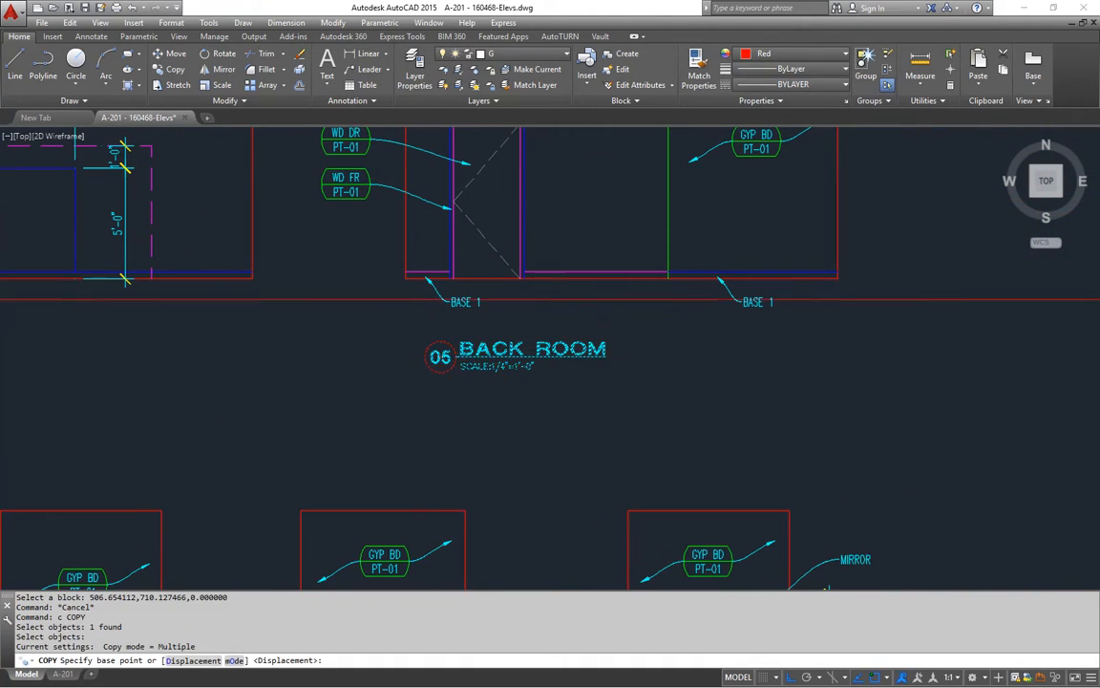
{"action": "scroll", "coordinate": [426, 301], "scroll_direction": "up", "scroll_amount": 3}
{"action": "left_click", "coordinate": [377, 242]}
{"action": "scroll", "coordinate": [395, 247], "scroll_direction": "down", "scroll_amount": 6}
{"action": "middle_click_drag", "start_coordinate": [647, 390], "coordinate": [272, 391]}
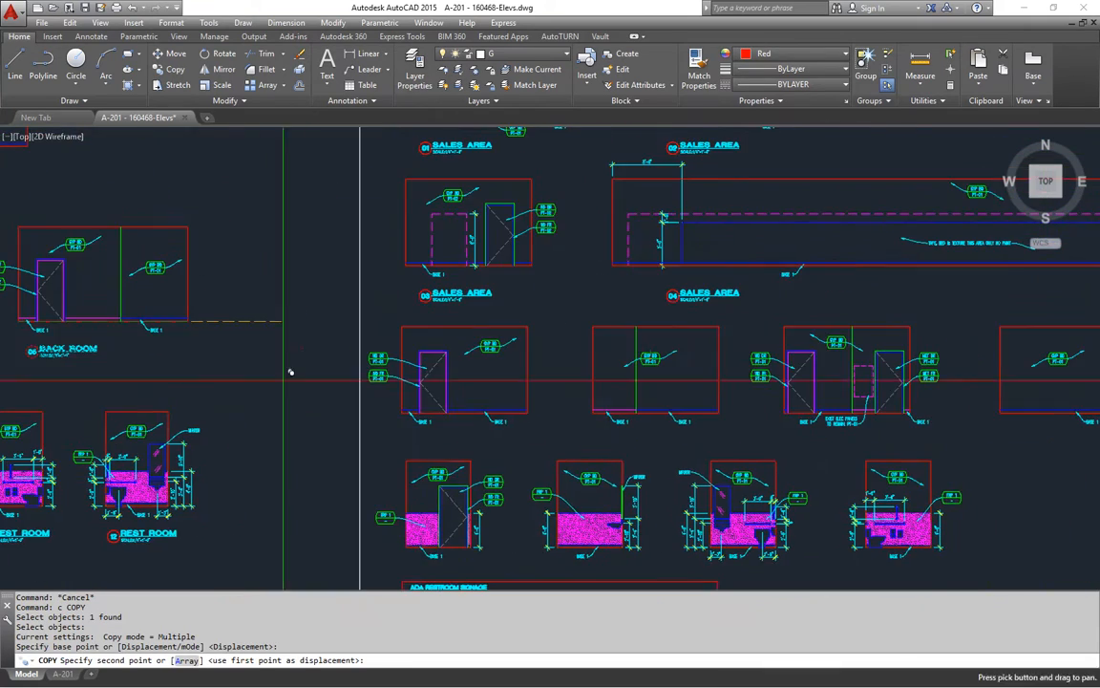
{"action": "scroll", "coordinate": [386, 411], "scroll_direction": "up", "scroll_amount": 5}
{"action": "left_click", "coordinate": [431, 415]}
{"action": "key", "text": "Escape"}
Step: Copy the 05 BACK ROOM title horizontally to beneath each of the other three back room elevations
{"action": "scroll", "coordinate": [430, 416], "scroll_direction": "down", "scroll_amount": 5}
{"action": "scroll", "coordinate": [432, 417], "scroll_direction": "up", "scroll_amount": 1}
{"action": "key", "text": "Escape"}
{"action": "type", "text": "c"}
{"action": "key", "text": "Return"}
{"action": "left_click", "coordinate": [311, 417]}
{"action": "key", "text": "Return"}
{"action": "left_click", "coordinate": [315, 418]}
{"action": "scroll", "coordinate": [452, 412], "scroll_direction": "up", "scroll_amount": 2}
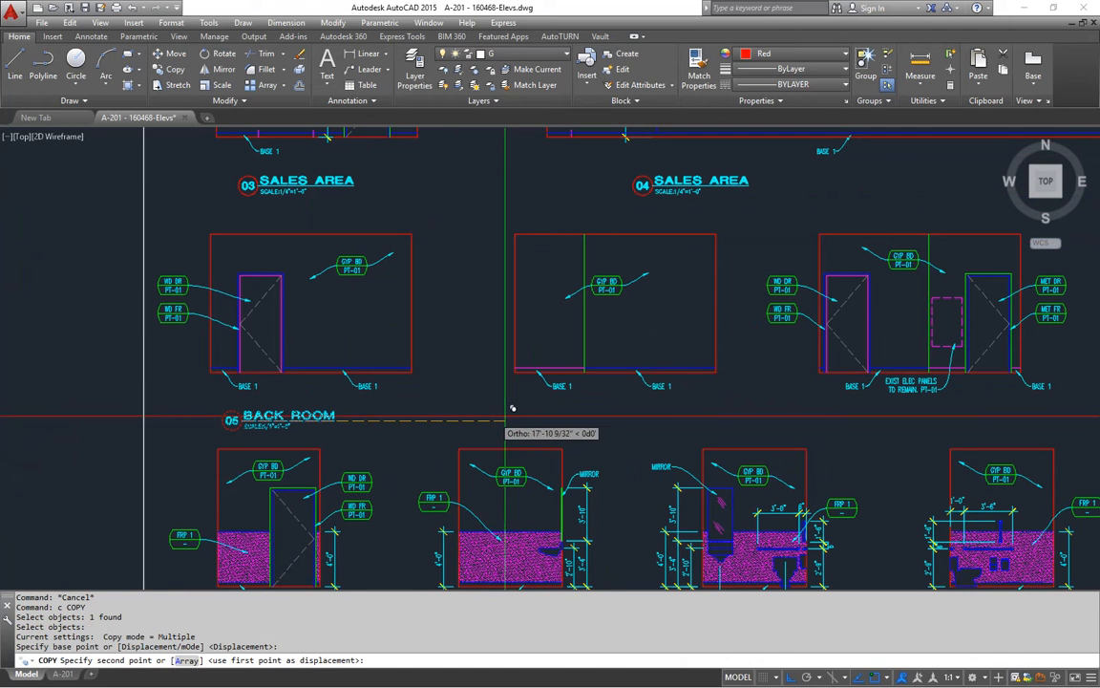
{"action": "left_click", "coordinate": [550, 412]}
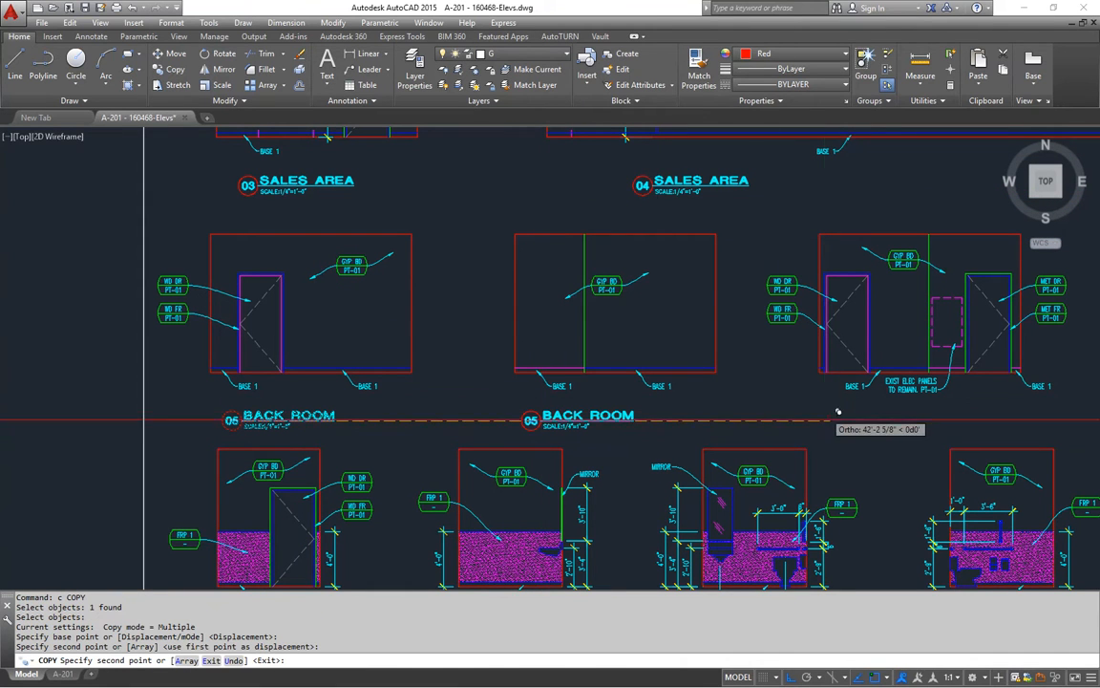
{"action": "mouse_move", "coordinate": [855, 413]}
{"action": "middle_mouse_down"}
{"action": "mouse_move", "coordinate": [536, 417]}
{"action": "mouse_move", "coordinate": [311, 393]}
{"action": "middle_mouse_up"}
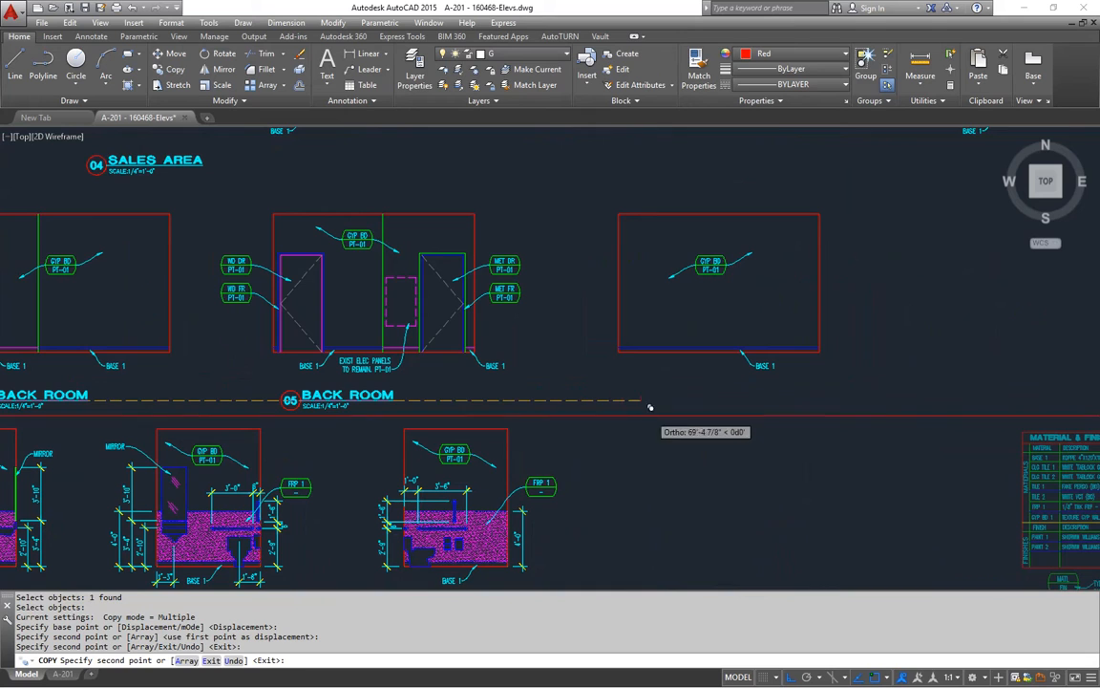
{"action": "left_click", "coordinate": [643, 401]}
{"action": "key", "text": "Escape"}
{"action": "key", "text": "Escape"}
{"action": "mouse_move", "coordinate": [440, 423]}
{"action": "middle_mouse_down"}
{"action": "mouse_move", "coordinate": [793, 422]}
{"action": "mouse_move", "coordinate": [695, 426]}
{"action": "middle_mouse_up"}
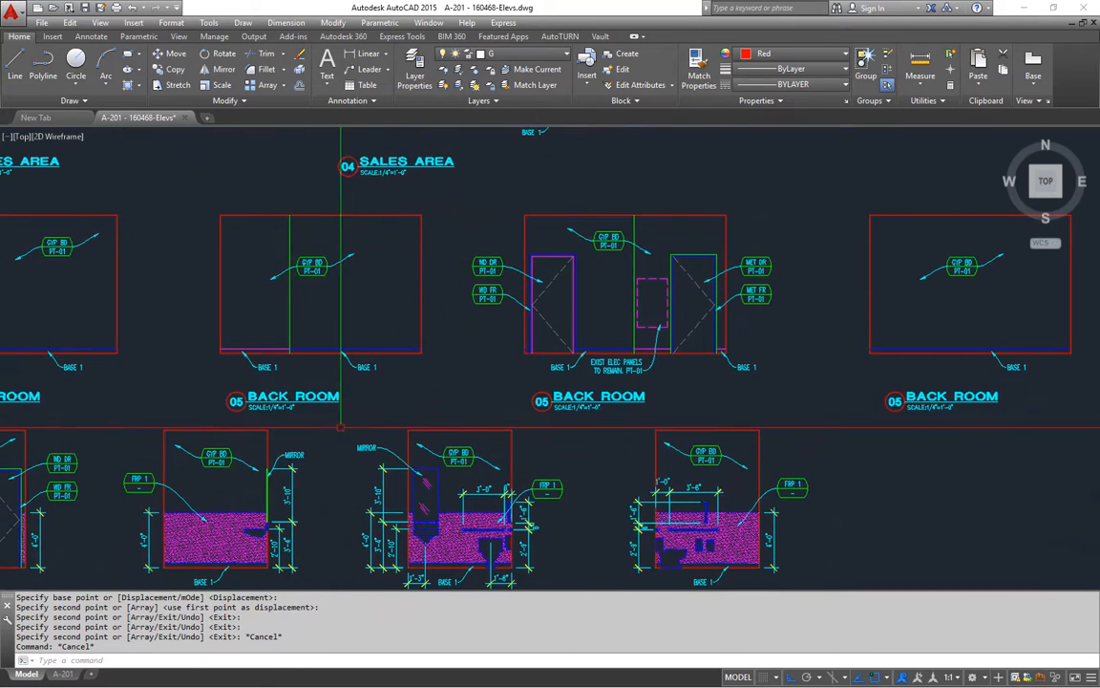
Step: Renumber the second, third and fourth BACK ROOM titles in the sheet as 06, 07 and 08
{"action": "middle_click_drag", "start_coordinate": [210, 430], "coordinate": [323, 434]}
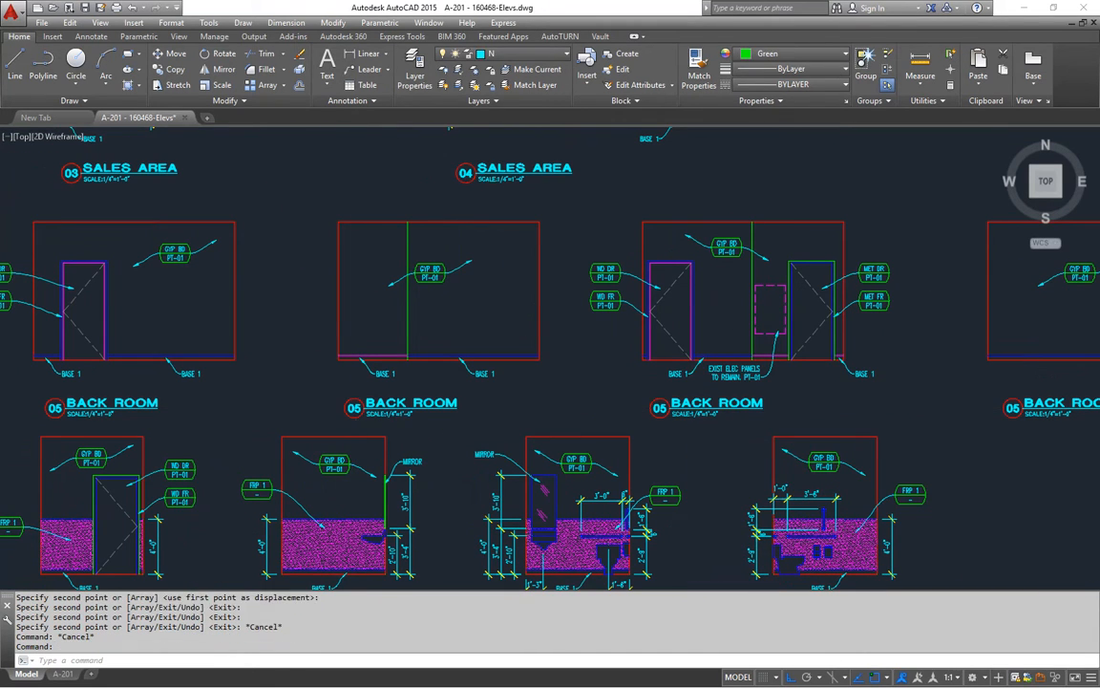
{"action": "double_click", "coordinate": [354, 410]}
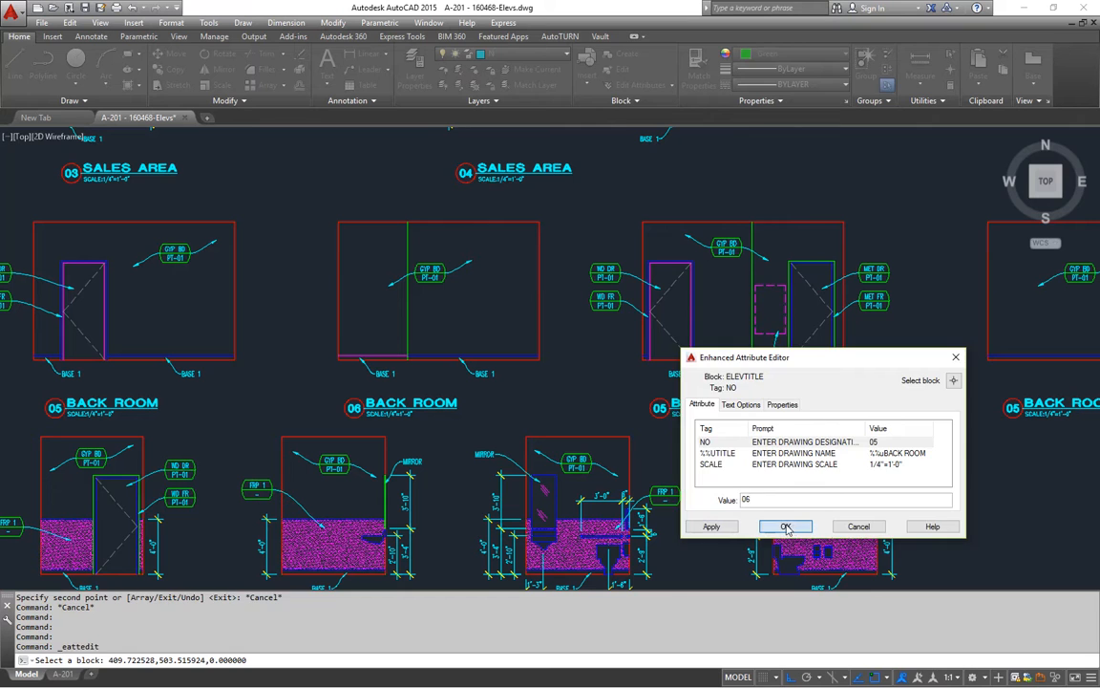
{"action": "left_click", "coordinate": [785, 526]}
{"action": "double_click", "coordinate": [659, 408]}
{"action": "type", "text": "07"}
{"action": "left_click", "coordinate": [785, 527]}
{"action": "middle_click_drag", "start_coordinate": [1010, 407], "coordinate": [654, 394]}
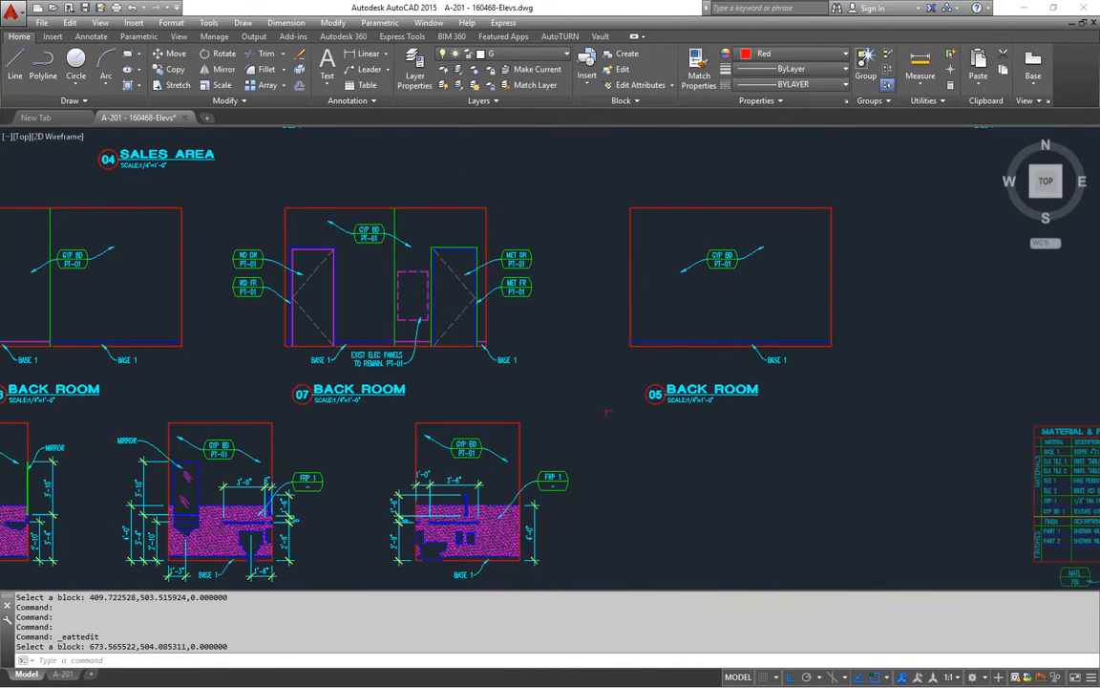
{"action": "double_click", "coordinate": [655, 393]}
{"action": "type", "text": "08"}
{"action": "left_click", "coordinate": [785, 531]}
Step: Copy the 12 REST ROOM title from the original elevation to beneath the first rest room elevation in the sheet
{"action": "middle_click_drag", "start_coordinate": [516, 443], "coordinate": [854, 346]}
{"action": "scroll", "coordinate": [795, 362], "scroll_direction": "down", "scroll_amount": 2}
{"action": "middle_click_drag", "start_coordinate": [448, 391], "coordinate": [445, 393]}
{"action": "mouse_move", "coordinate": [364, 368]}
{"action": "middle_mouse_down"}
{"action": "mouse_move", "coordinate": [633, 324]}
{"action": "mouse_move", "coordinate": [697, 297]}
{"action": "middle_mouse_up"}
{"action": "scroll", "coordinate": [380, 347], "scroll_direction": "up", "scroll_amount": 5}
{"action": "type", "text": "c"}
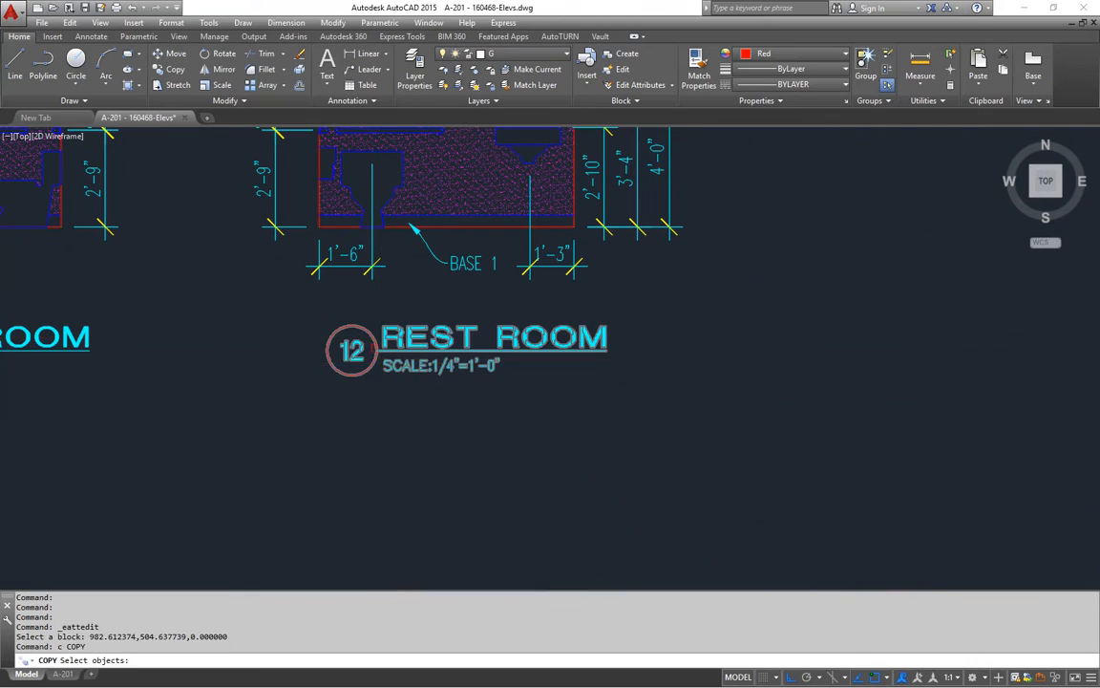
{"action": "left_click", "coordinate": [494, 336]}
{"action": "key", "text": "Return"}
{"action": "left_click", "coordinate": [319, 227]}
{"action": "scroll", "coordinate": [331, 229], "scroll_direction": "down", "scroll_amount": 5}
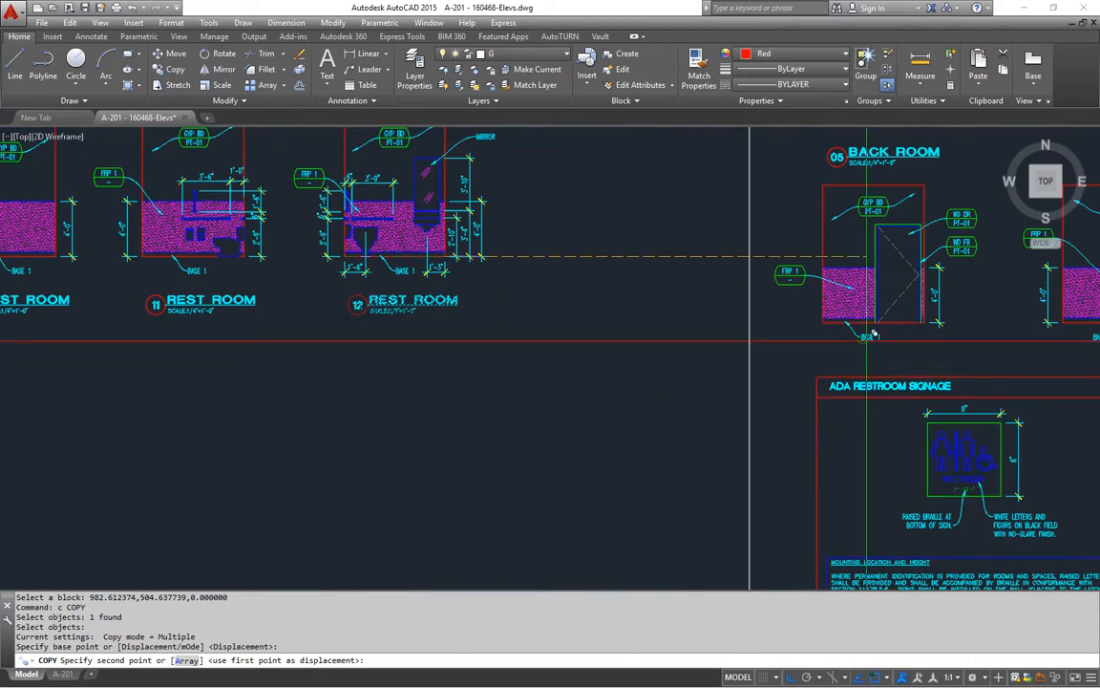
{"action": "scroll", "coordinate": [805, 365], "scroll_direction": "up", "scroll_amount": 4}
{"action": "scroll", "coordinate": [805, 366], "scroll_direction": "down", "scroll_amount": 5}
{"action": "key", "text": "Escape"}
Step: Move the row of four back room elevations with their titles slightly straight up within the sheet
{"action": "middle_click_drag", "start_coordinate": [622, 400], "coordinate": [464, 398]}
{"action": "scroll", "coordinate": [484, 366], "scroll_direction": "down", "scroll_amount": 2}
{"action": "middle_click_drag", "start_coordinate": [501, 333], "coordinate": [387, 458]}
{"action": "key", "text": "Escape"}
{"action": "key", "text": "Escape"}
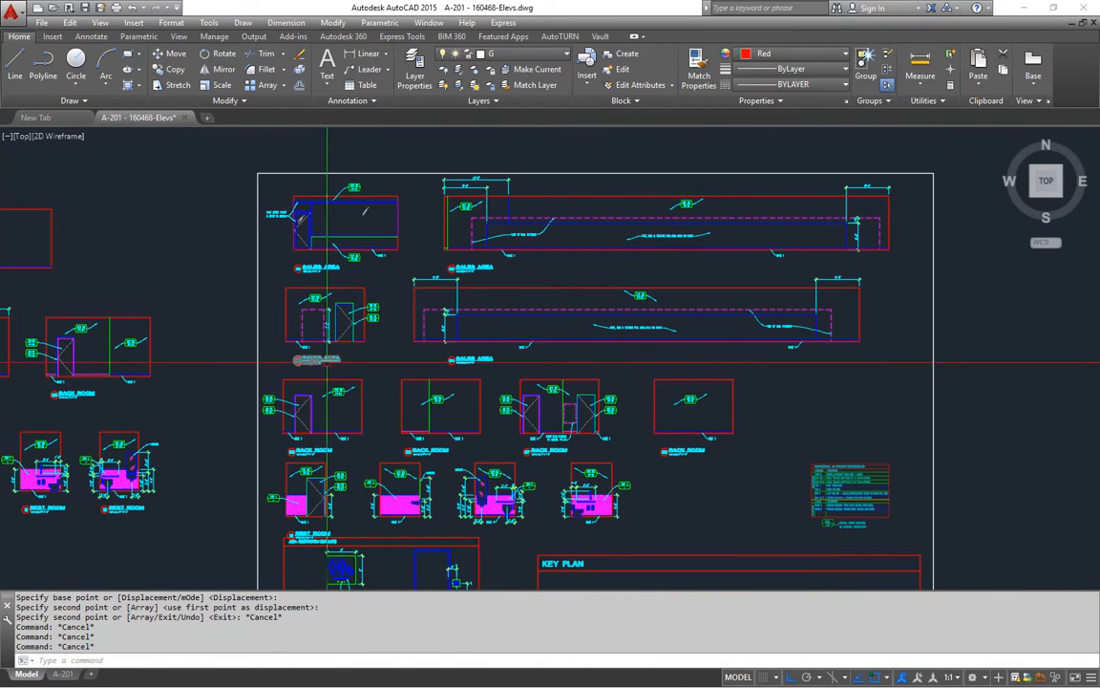
{"action": "type", "text": "m"}
{"action": "key", "text": "Return"}
{"action": "left_click", "coordinate": [230, 372]}
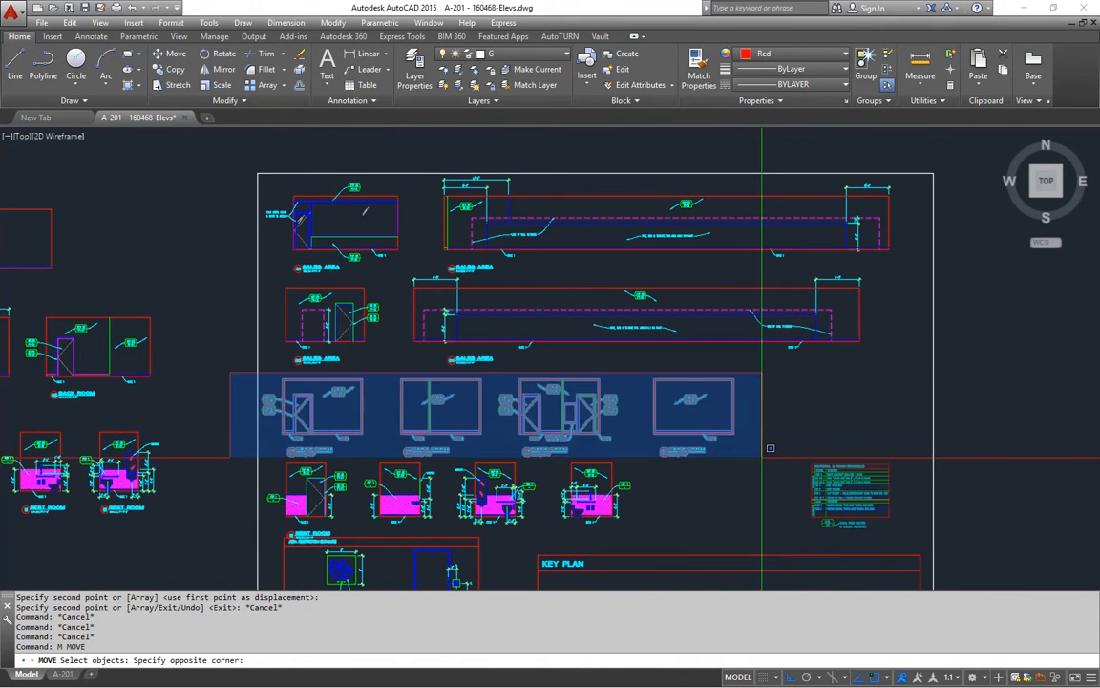
{"action": "left_click", "coordinate": [770, 448]}
{"action": "key", "text": "Return"}
{"action": "left_click", "coordinate": [774, 388]}
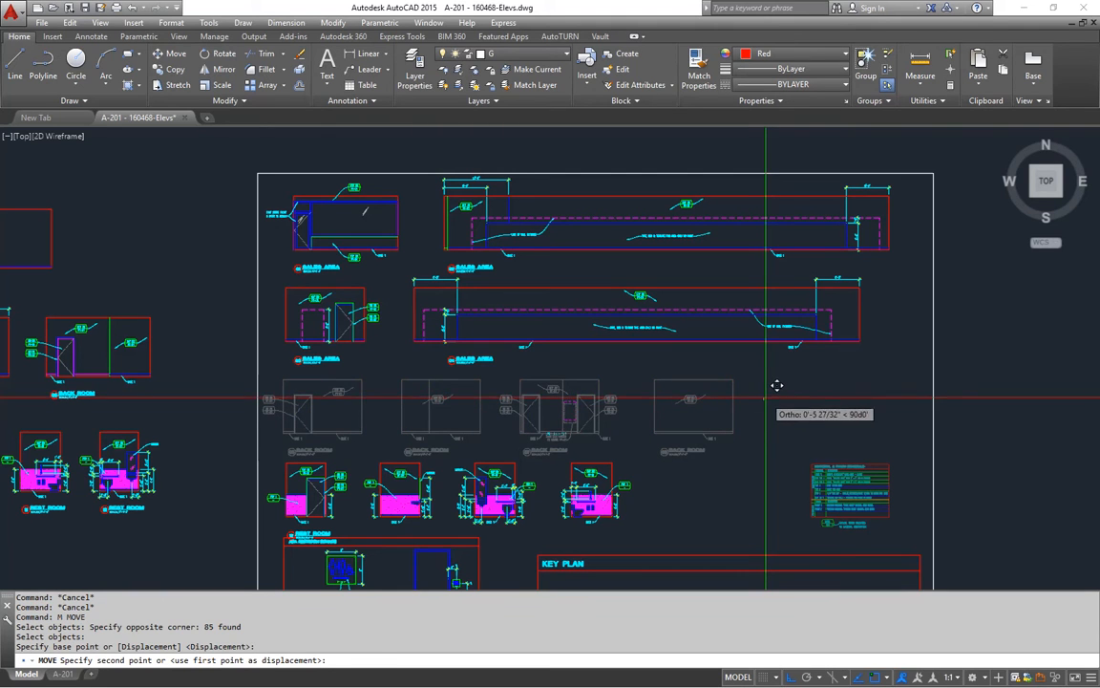
{"action": "key", "text": "F8"}
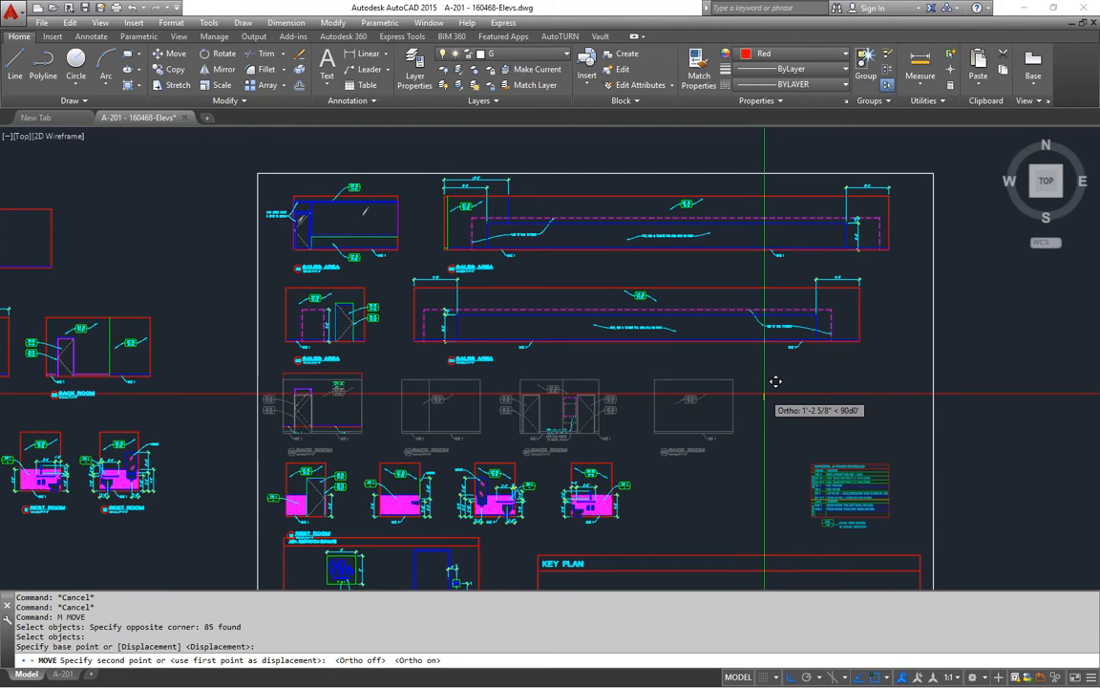
{"action": "left_click", "coordinate": [764, 394]}
Step: Move the row of rest room elevations, including the REST ROOM title, slightly straight up toward the back room row
{"action": "middle_click_drag", "start_coordinate": [690, 460], "coordinate": [731, 371]}
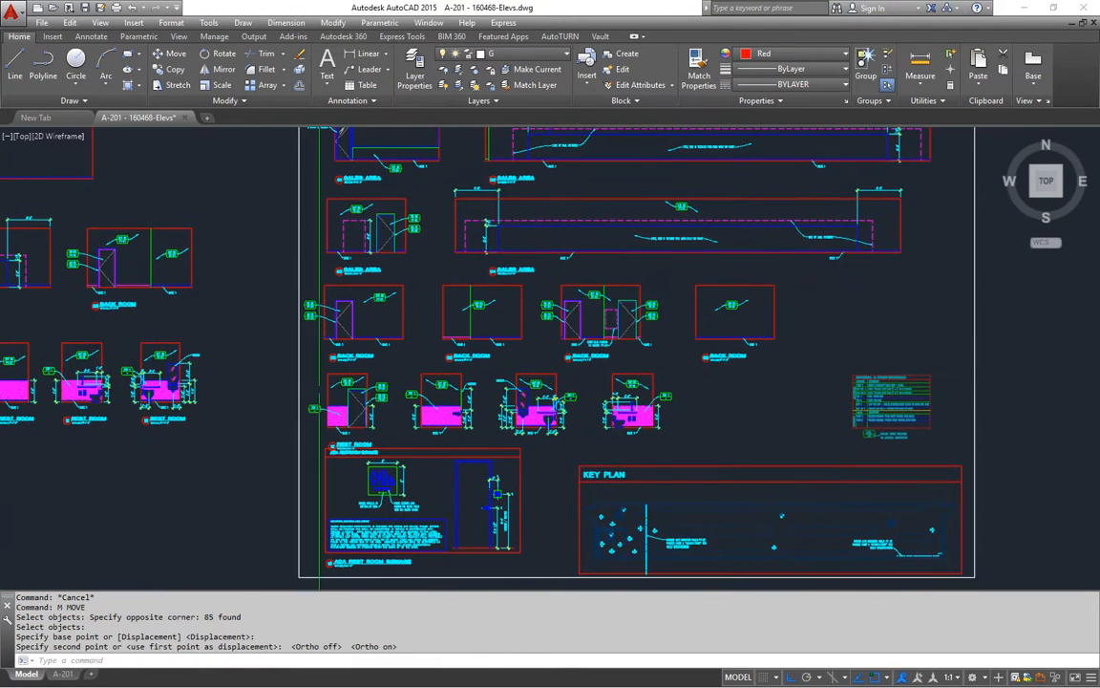
{"action": "type", "text": "m"}
{"action": "key", "text": "Return"}
{"action": "left_click", "coordinate": [251, 365]}
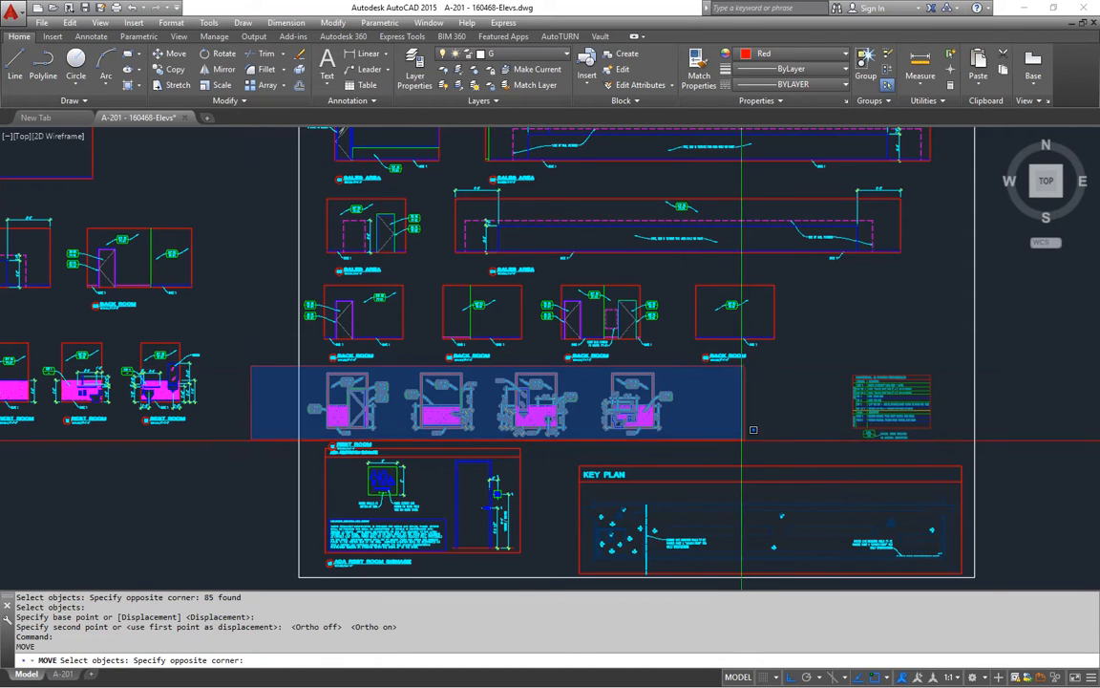
{"action": "left_click", "coordinate": [711, 437]}
{"action": "left_click", "coordinate": [344, 445]}
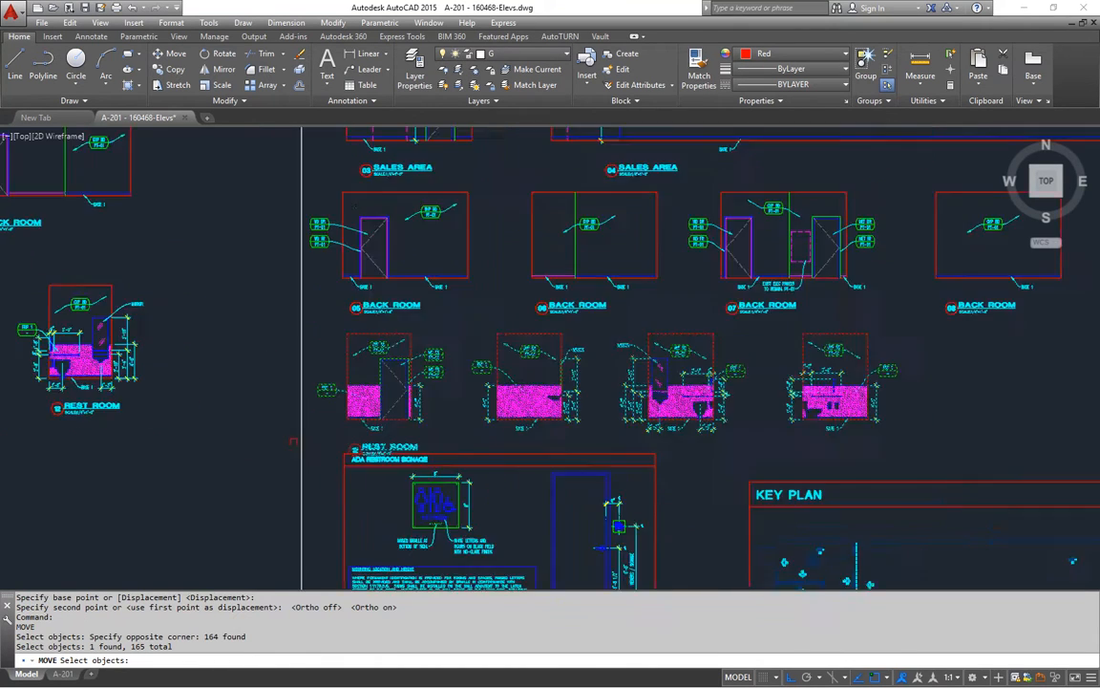
{"action": "key", "text": "Return"}
{"action": "left_click", "coordinate": [264, 413]}
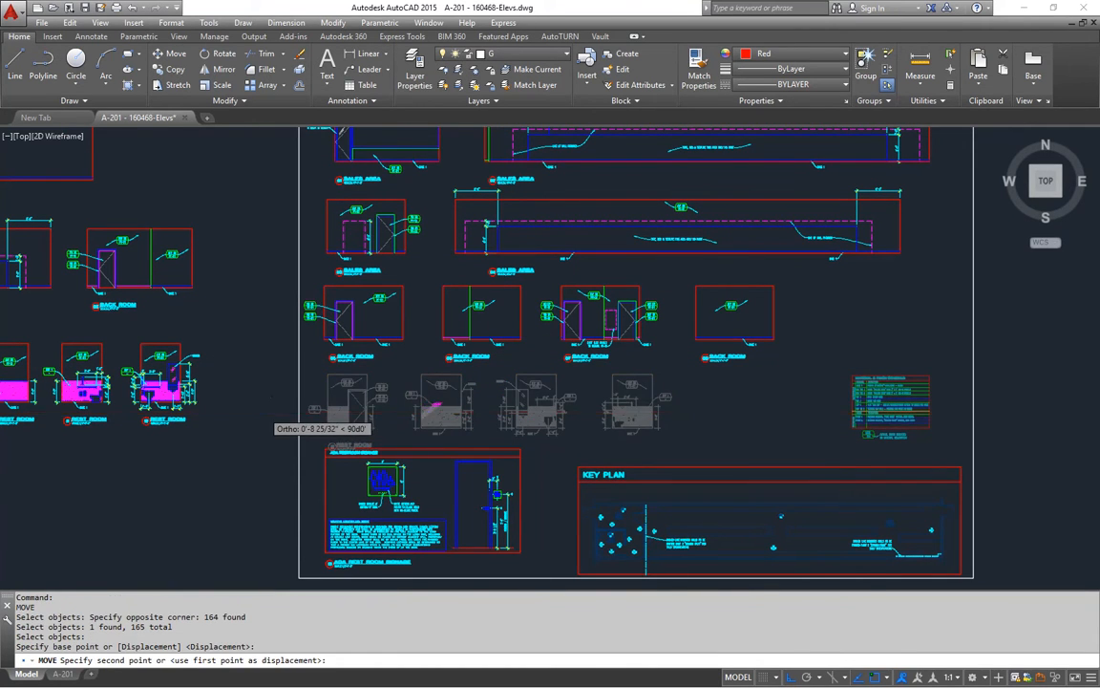
{"action": "left_click", "coordinate": [268, 441]}
Step: Move the ADA restroom signage detail and its title slightly straight down, away from the REST ROOM title
{"action": "scroll", "coordinate": [299, 355], "scroll_direction": "up", "scroll_amount": 3}
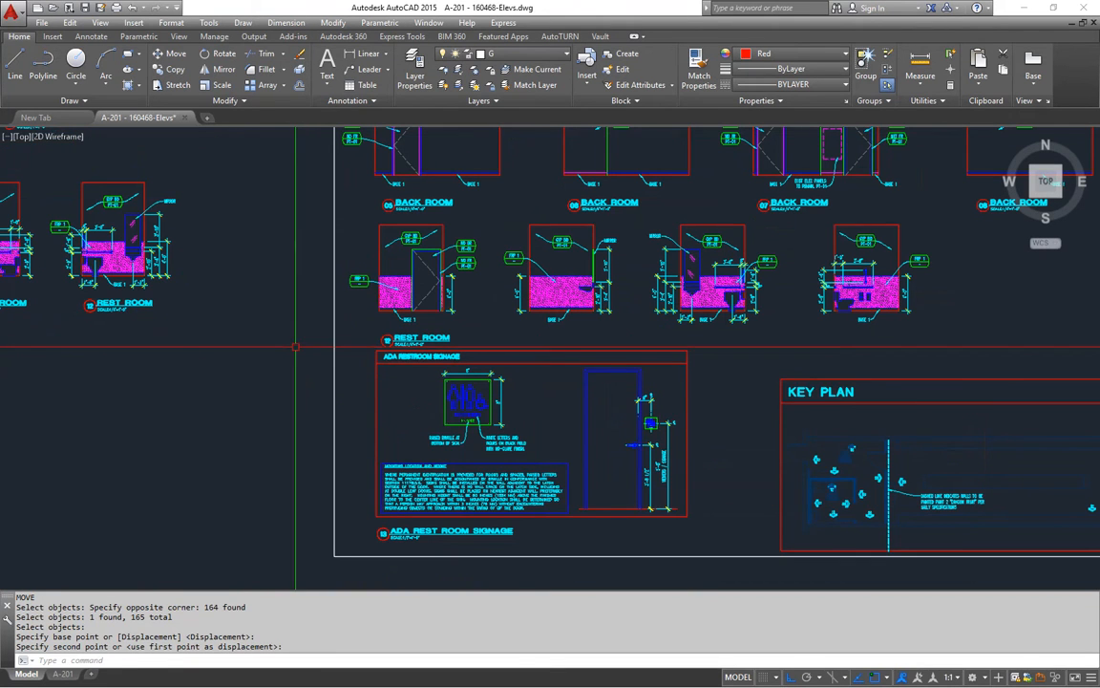
{"action": "key", "text": "Return"}
{"action": "left_click", "coordinate": [295, 347]}
{"action": "left_click", "coordinate": [691, 527]}
{"action": "key", "text": "Return"}
{"action": "left_click", "coordinate": [733, 458]}
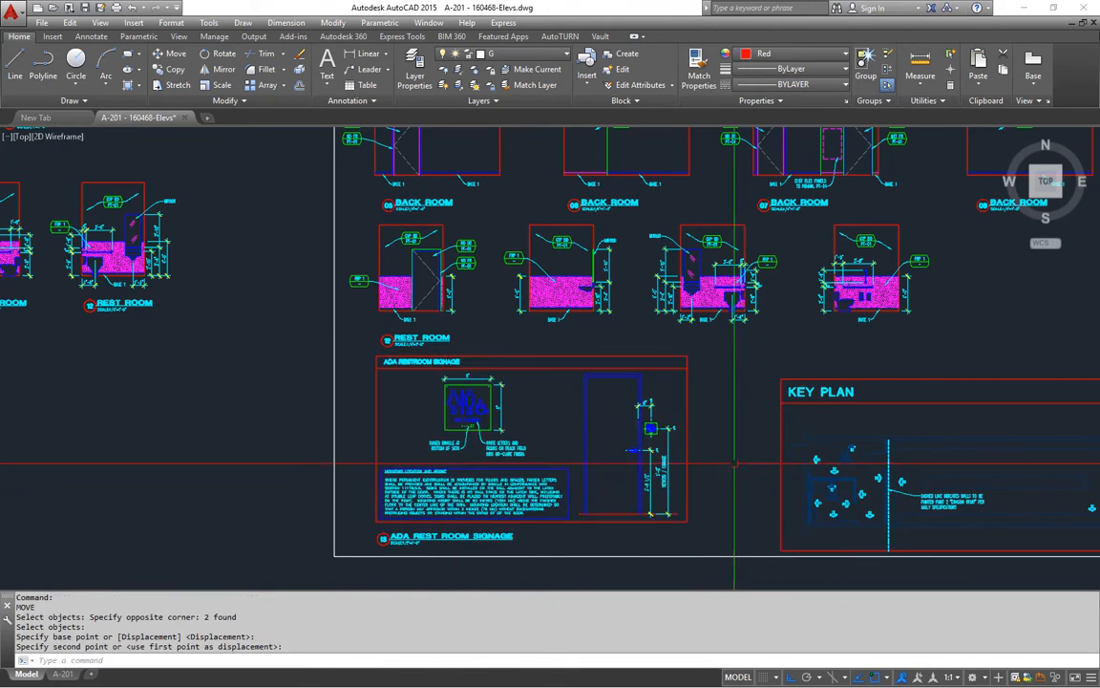
Step: Renumber the REST ROOM title beneath the first rest room elevation in the sheet as 09
{"action": "scroll", "coordinate": [733, 465], "scroll_direction": "down", "scroll_amount": 5}
{"action": "middle_click_drag", "start_coordinate": [239, 445], "coordinate": [459, 425]}
{"action": "scroll", "coordinate": [456, 426], "scroll_direction": "up", "scroll_amount": 6}
{"action": "scroll", "coordinate": [162, 496], "scroll_direction": "down", "scroll_amount": 4}
{"action": "scroll", "coordinate": [845, 352], "scroll_direction": "up", "scroll_amount": 2}
{"action": "scroll", "coordinate": [332, 472], "scroll_direction": "up", "scroll_amount": 2}
{"action": "mouse_move", "coordinate": [331, 471]}
{"action": "middle_mouse_down"}
{"action": "mouse_move", "coordinate": [676, 388]}
{"action": "mouse_move", "coordinate": [781, 321]}
{"action": "middle_mouse_up"}
{"action": "scroll", "coordinate": [147, 422], "scroll_direction": "down", "scroll_amount": 2}
{"action": "scroll", "coordinate": [99, 462], "scroll_direction": "up", "scroll_amount": 2}
{"action": "middle_click_drag", "start_coordinate": [99, 462], "coordinate": [500, 452]}
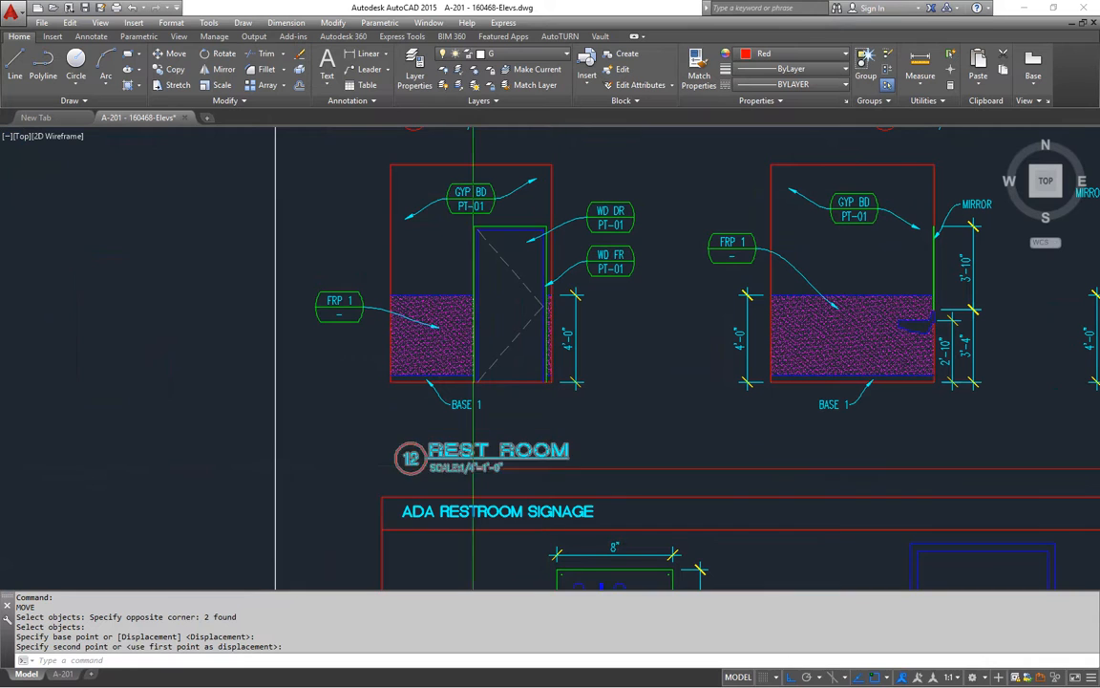
{"action": "left_click", "coordinate": [414, 465]}
{"action": "double_click", "coordinate": [410, 456]}
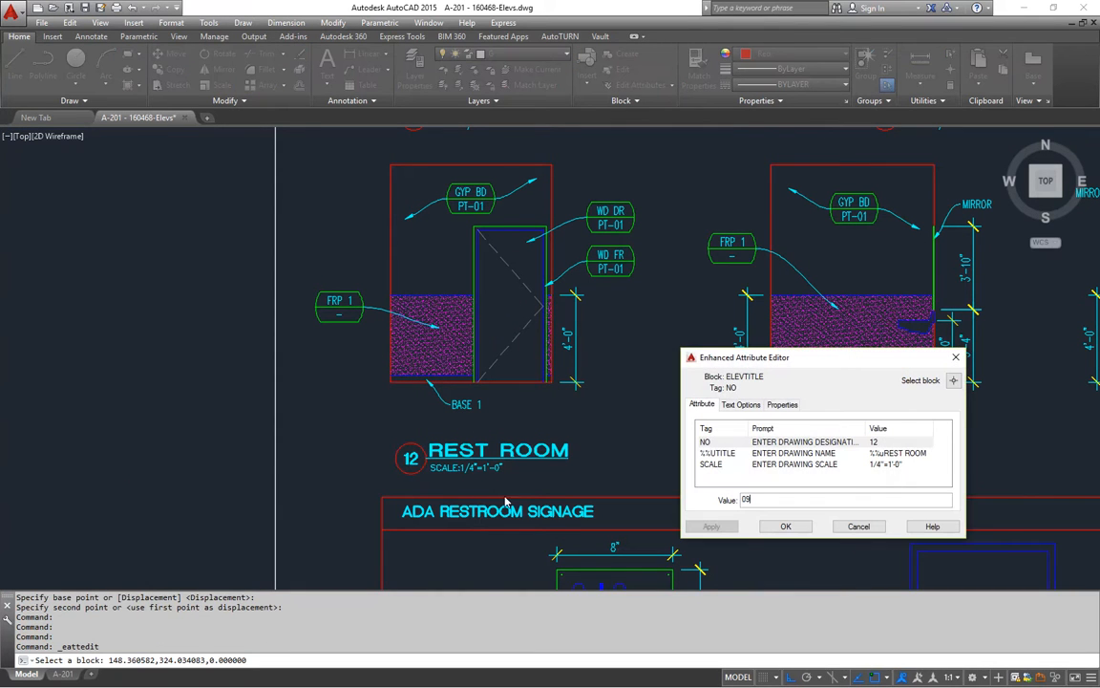
{"action": "left_click", "coordinate": [785, 526]}
Step: Copy the 09 REST ROOM title horizontally to beneath each of the other three rest room elevations
{"action": "middle_click_drag", "start_coordinate": [698, 470], "coordinate": [467, 478]}
{"action": "type", "text": "c"}
{"action": "key", "text": "Return"}
{"action": "key", "text": "Return"}
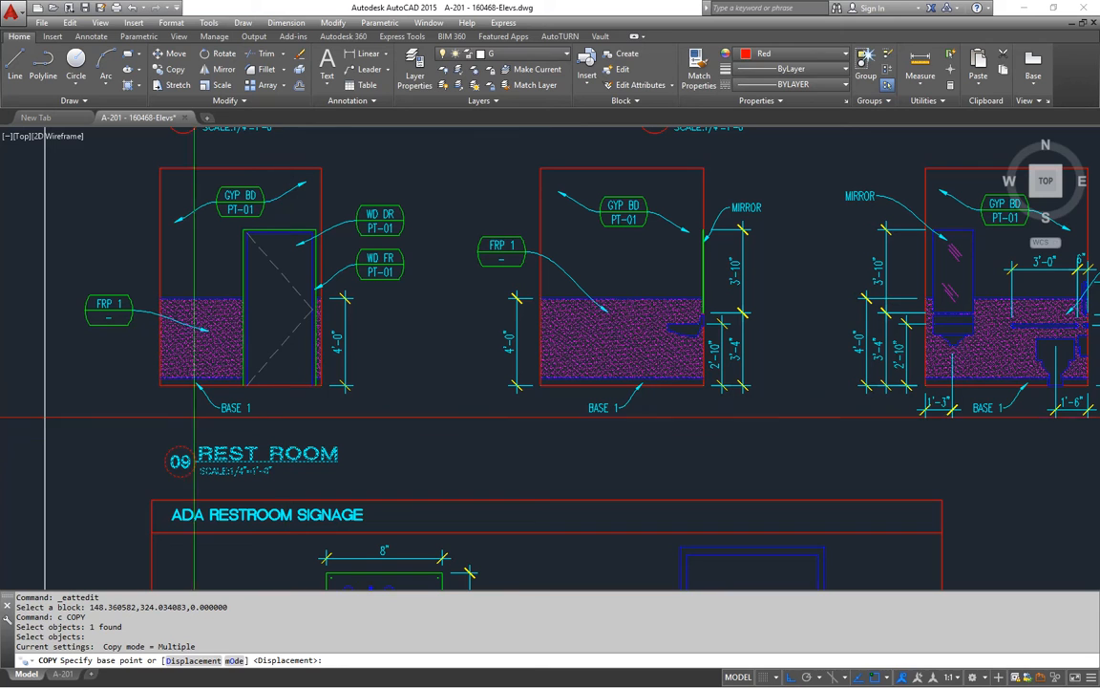
{"action": "left_click", "coordinate": [179, 417]}
{"action": "left_click", "coordinate": [572, 427]}
{"action": "middle_click_drag", "start_coordinate": [572, 427], "coordinate": [506, 419]}
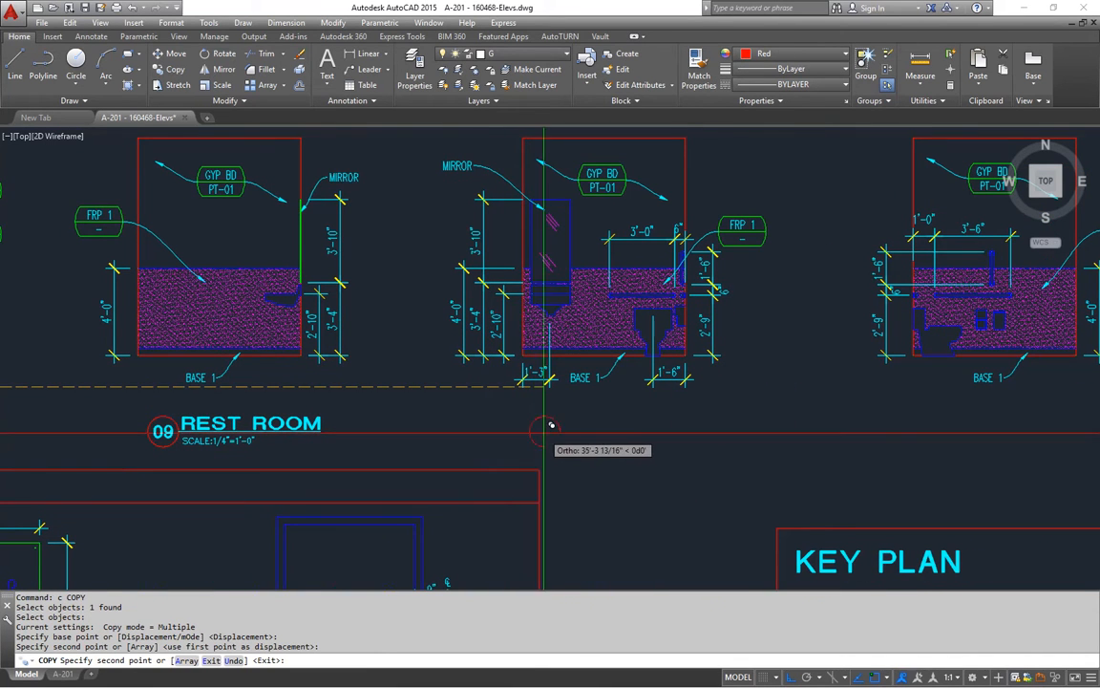
{"action": "left_click", "coordinate": [551, 425]}
{"action": "left_click", "coordinate": [945, 426]}
{"action": "key", "text": "Escape"}
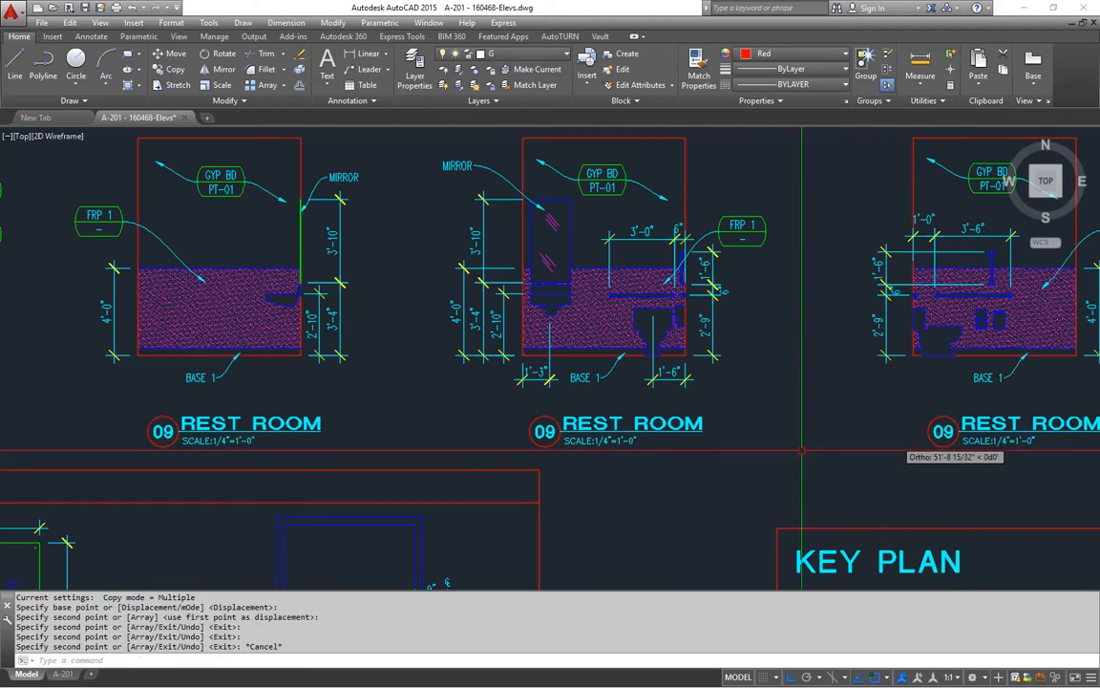
Step: Renumber the three copied REST ROOM titles as 10, 11 and 12 in order across the row
{"action": "scroll", "coordinate": [237, 428], "scroll_direction": "down", "scroll_amount": 2}
{"action": "double_click", "coordinate": [191, 429]}
{"action": "type", "text": "10"}
{"action": "left_click", "coordinate": [786, 526]}
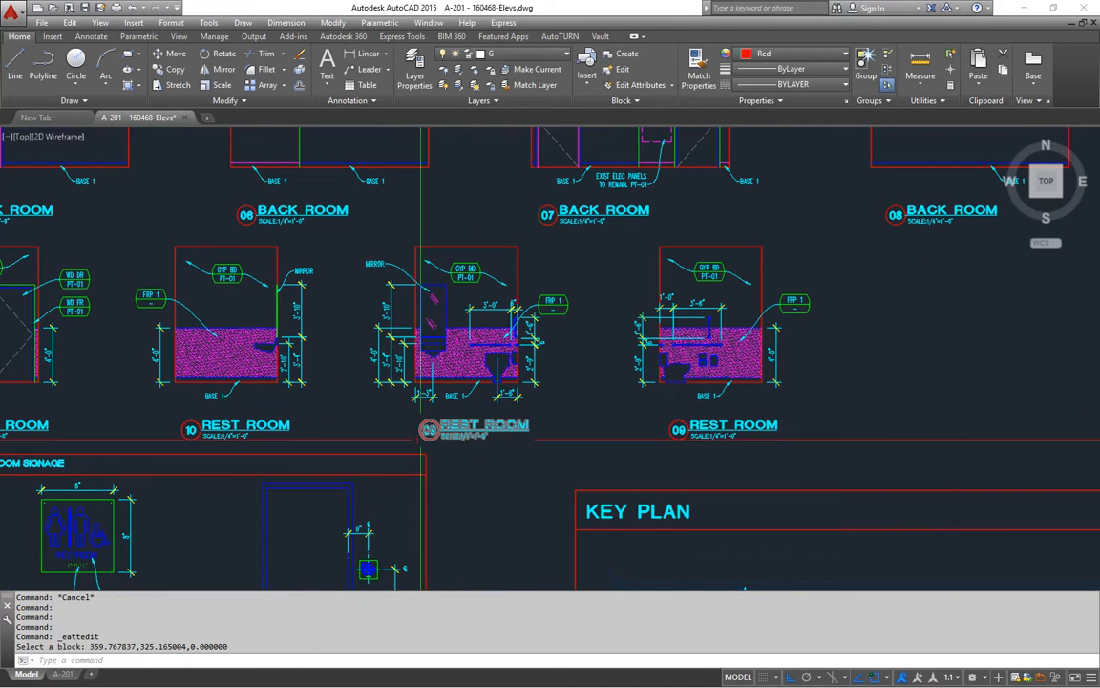
{"action": "double_click", "coordinate": [428, 430]}
{"action": "type", "text": "11"}
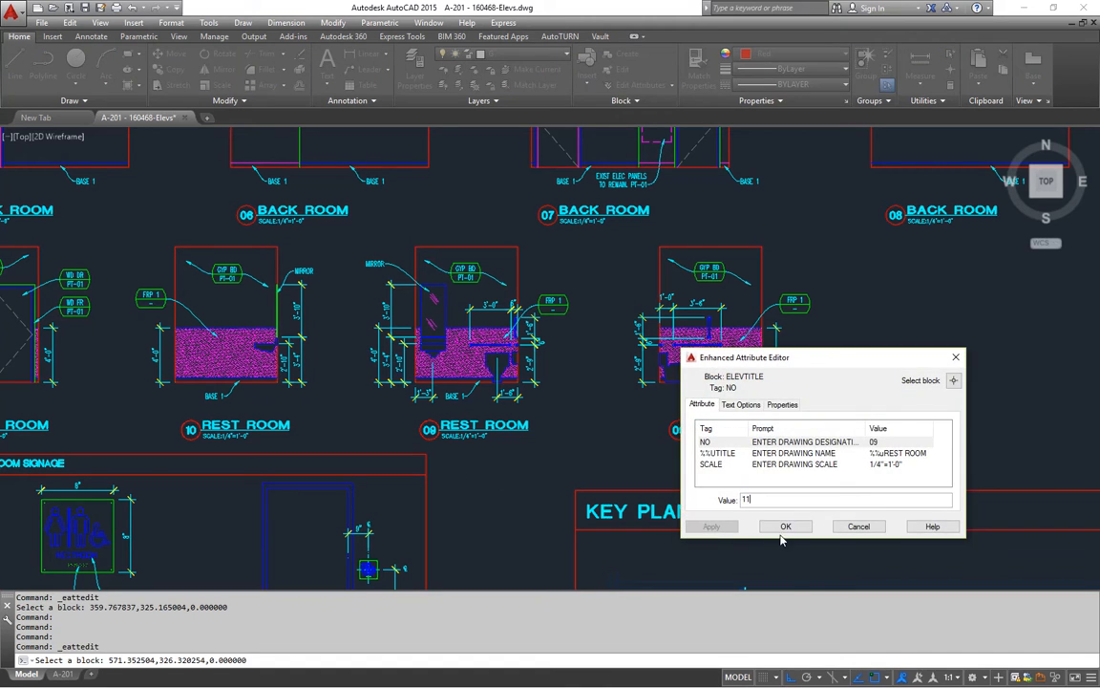
{"action": "left_click", "coordinate": [786, 526]}
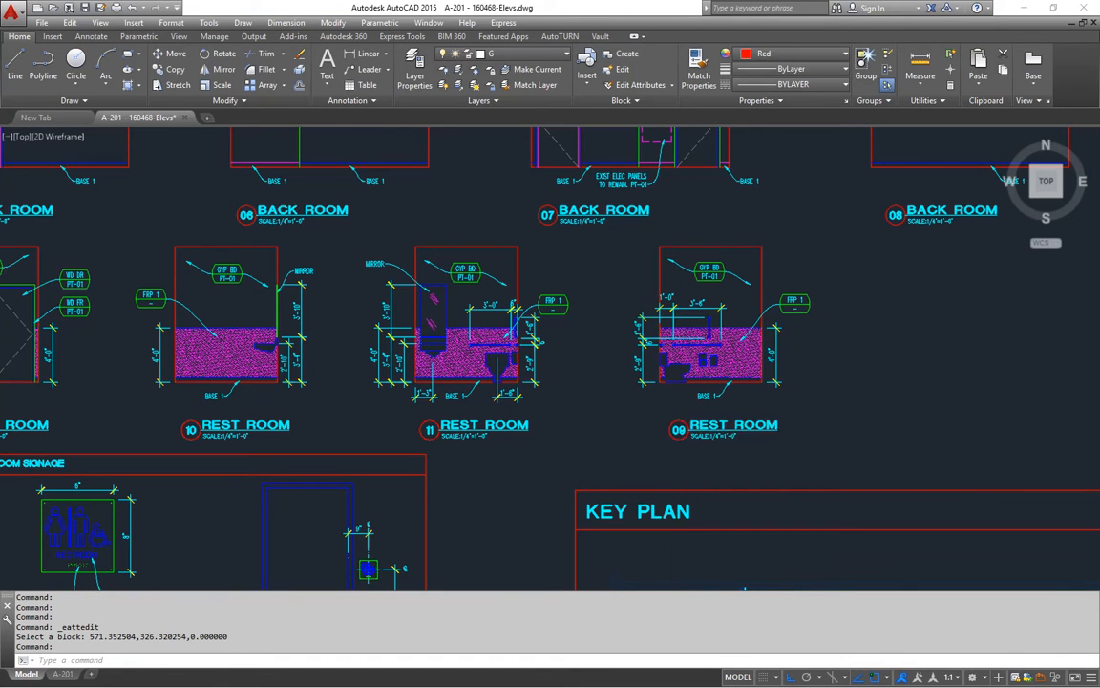
{"action": "double_click", "coordinate": [678, 429]}
{"action": "type", "text": "12"}
{"action": "left_click", "coordinate": [786, 526]}
Step: Review the whole arranged sheet and save the drawing
{"action": "scroll", "coordinate": [759, 449], "scroll_direction": "down", "scroll_amount": 4}
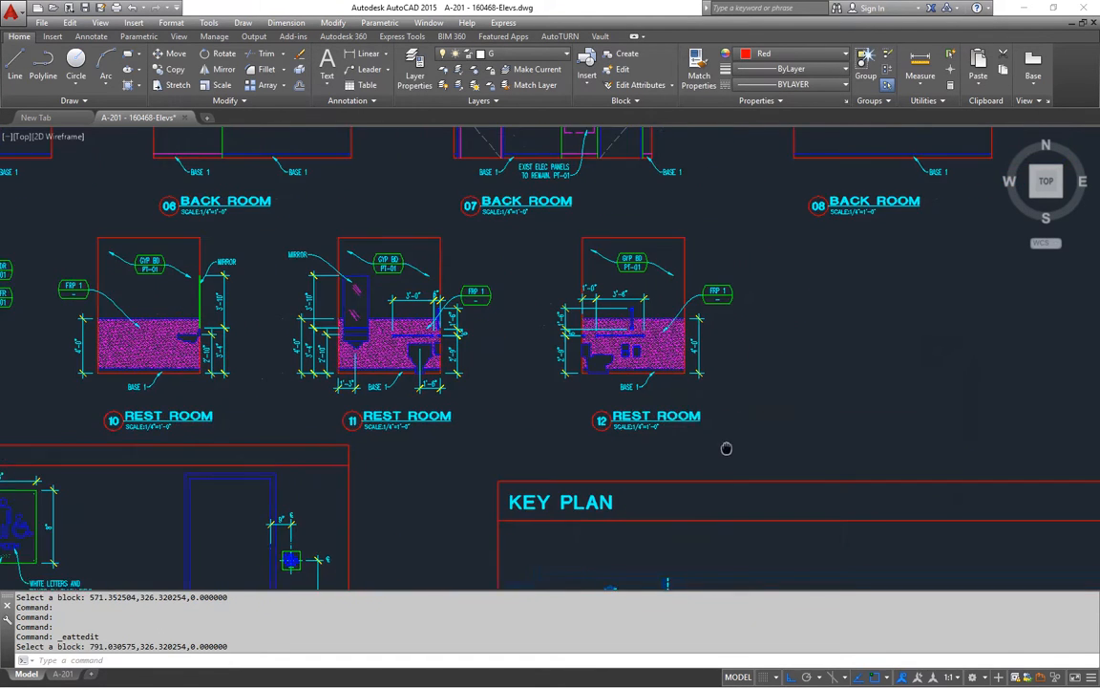
{"action": "mouse_move", "coordinate": [617, 480]}
{"action": "middle_mouse_down"}
{"action": "mouse_move", "coordinate": [596, 374]}
{"action": "mouse_move", "coordinate": [587, 436]}
{"action": "mouse_move", "coordinate": [666, 435]}
{"action": "middle_mouse_up"}
{"action": "middle_click_drag", "start_coordinate": [326, 329], "coordinate": [438, 404]}
{"action": "scroll", "coordinate": [438, 404], "scroll_direction": "down", "scroll_amount": 4}
{"action": "mouse_move", "coordinate": [628, 396]}
{"action": "middle_mouse_down"}
{"action": "mouse_move", "coordinate": [632, 378]}
{"action": "mouse_move", "coordinate": [589, 432]}
{"action": "middle_mouse_up"}
{"action": "scroll", "coordinate": [592, 407], "scroll_direction": "up", "scroll_amount": 2}
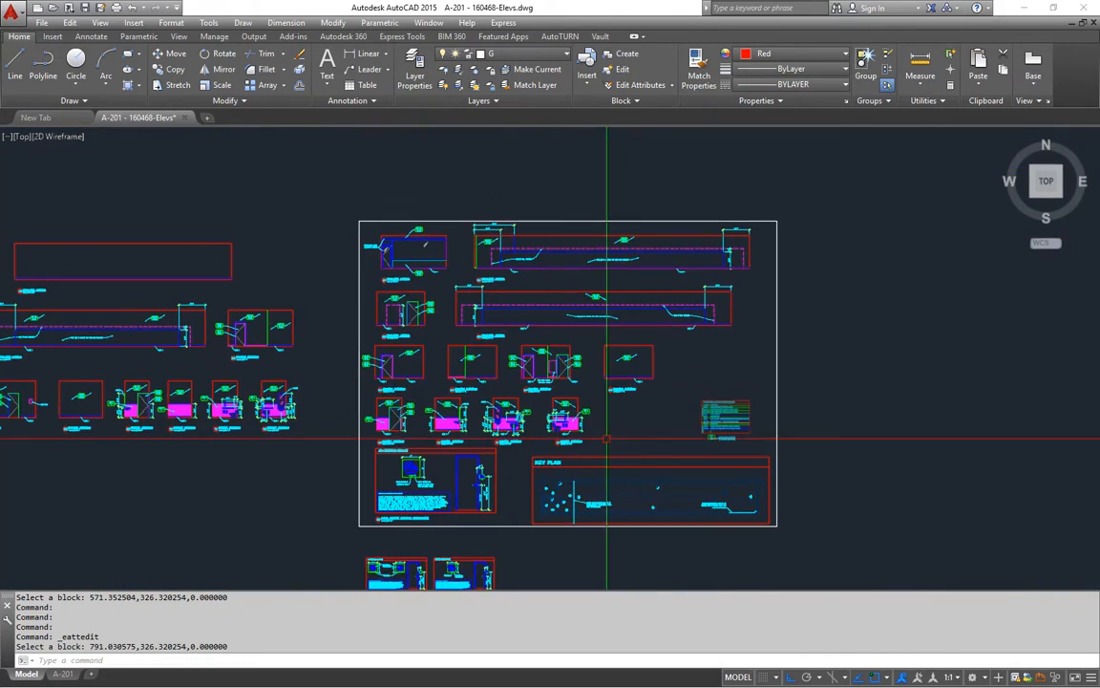
{"action": "key", "text": "ctrl+s"}
Step: Check how the arranged elevations fit on the A-201 layout, and return to model space
{"action": "middle_click_drag", "start_coordinate": [540, 386], "coordinate": [562, 371]}
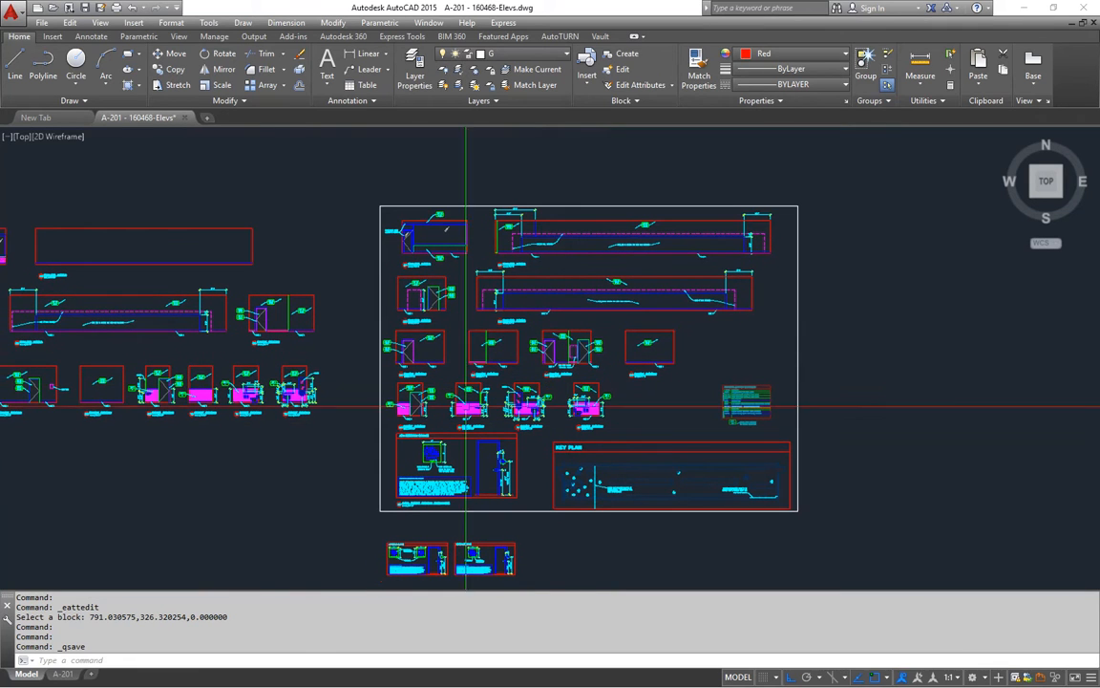
{"action": "middle_click_drag", "start_coordinate": [341, 431], "coordinate": [346, 429]}
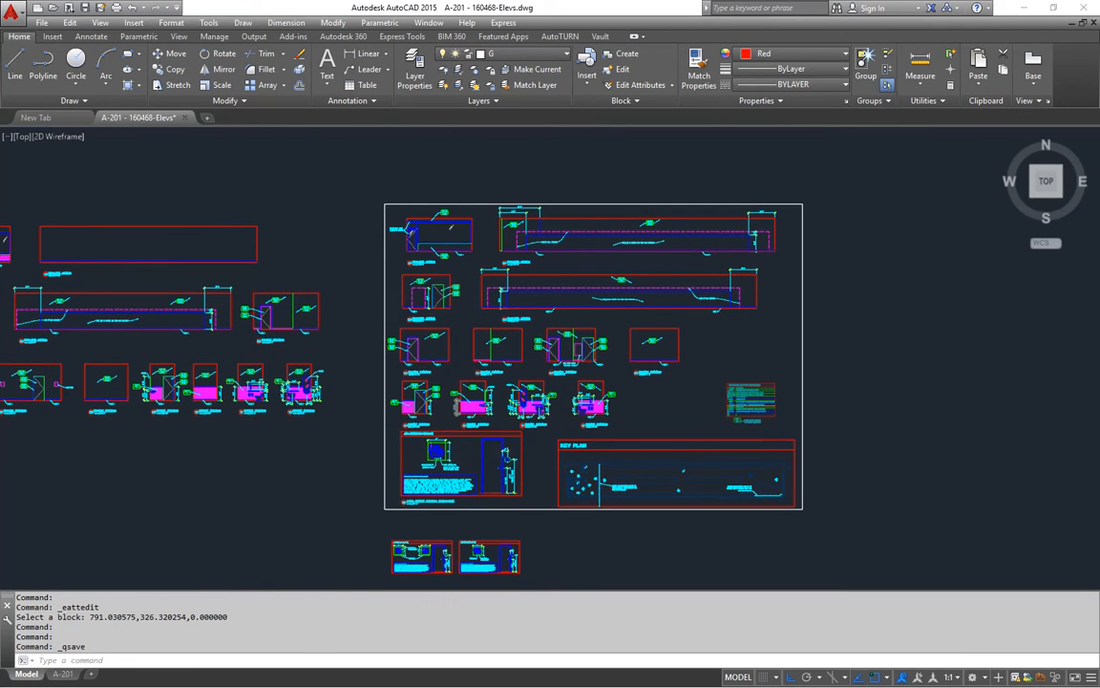
{"action": "left_click", "coordinate": [74, 675]}
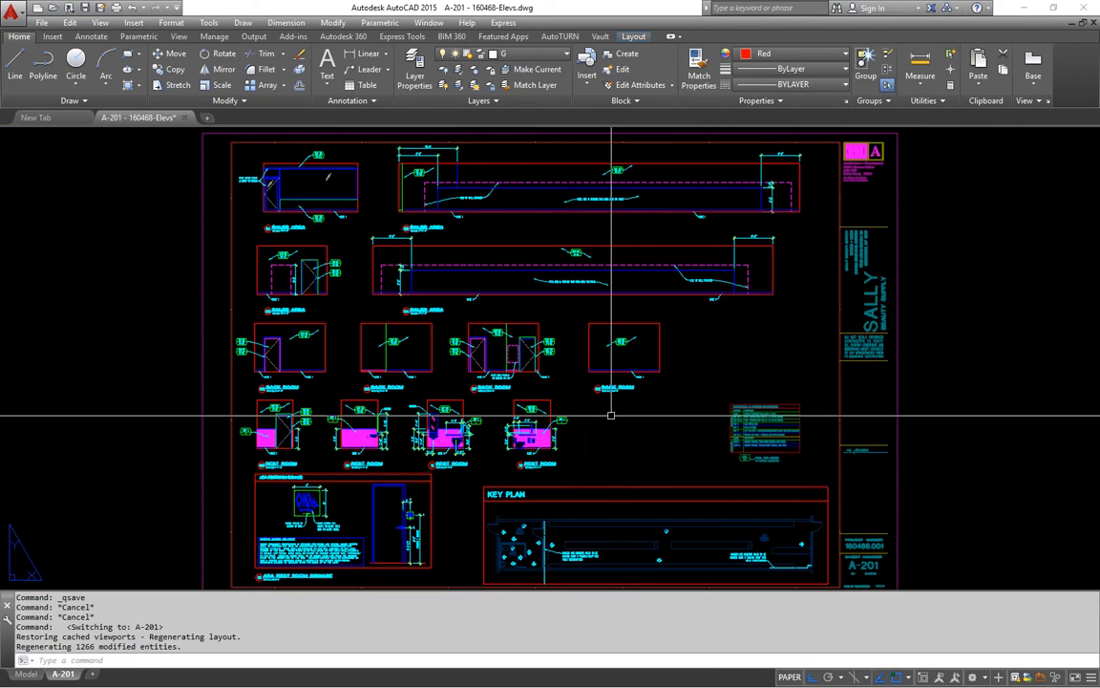
{"action": "left_click", "coordinate": [31, 674]}
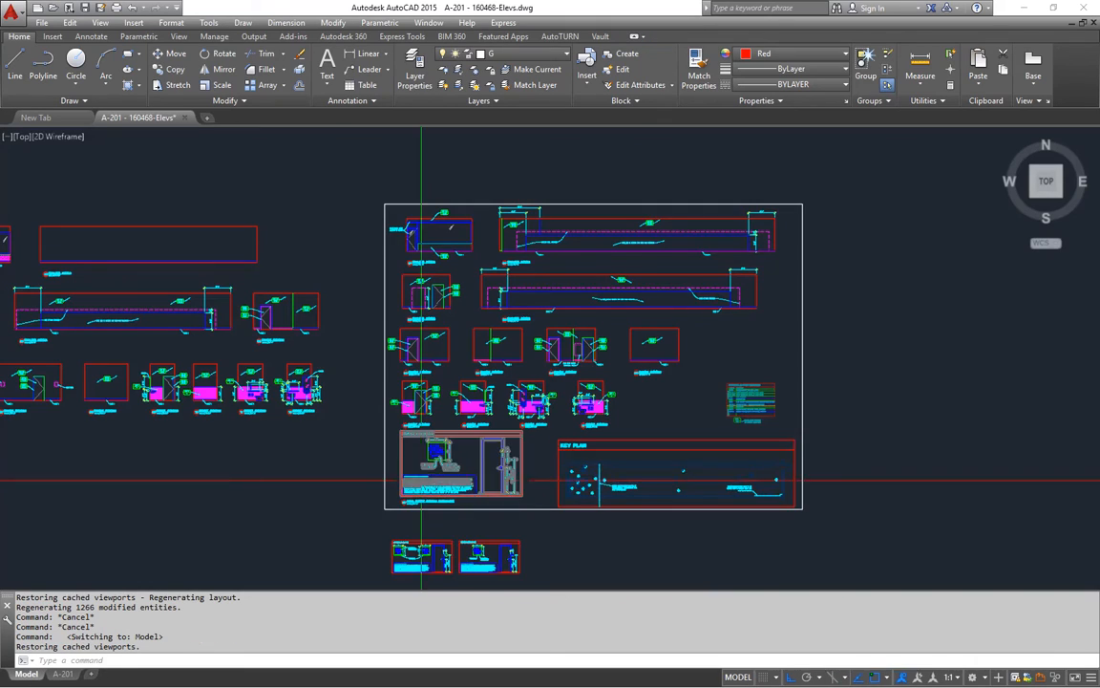